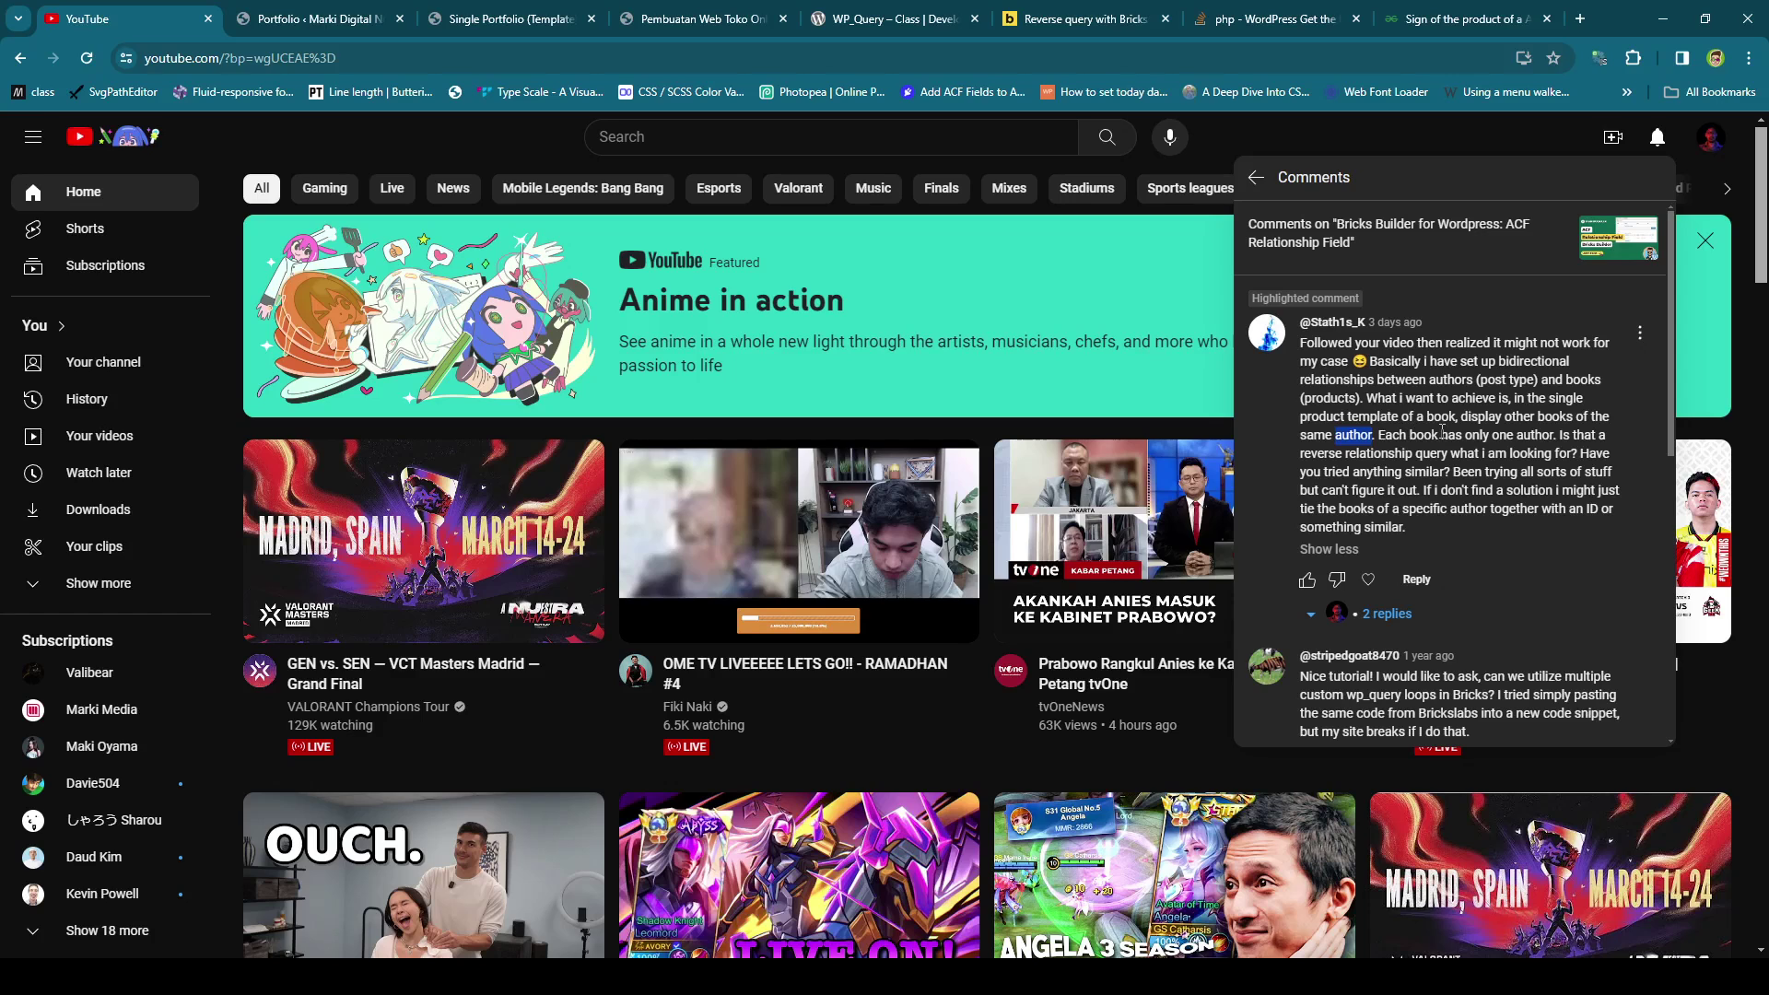
Open the portfolio entry "Pembuatan Web Toko Online ikhtus-merchandise.com" for editing in a new browser tab.
{"action": "left_click_drag", "start_coordinate": [1428, 419], "coordinate": [1453, 420]}
{"action": "left_click", "coordinate": [507, 19]}
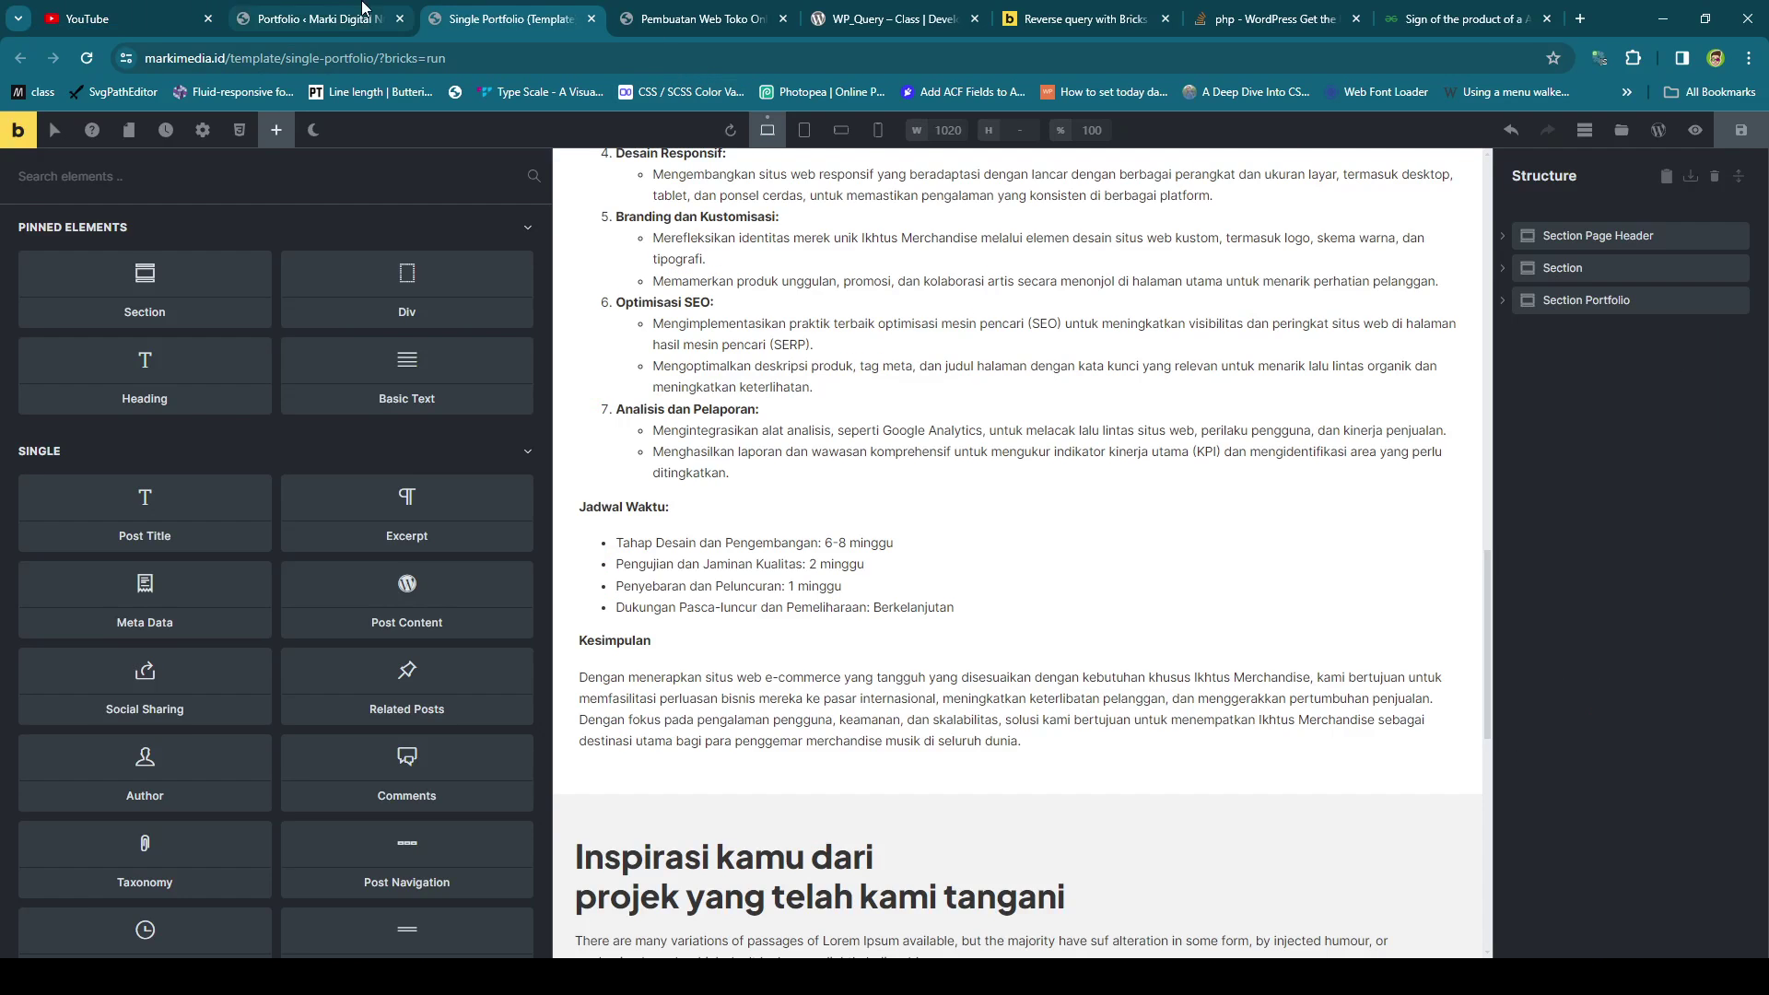
{"action": "left_click", "coordinate": [313, 18]}
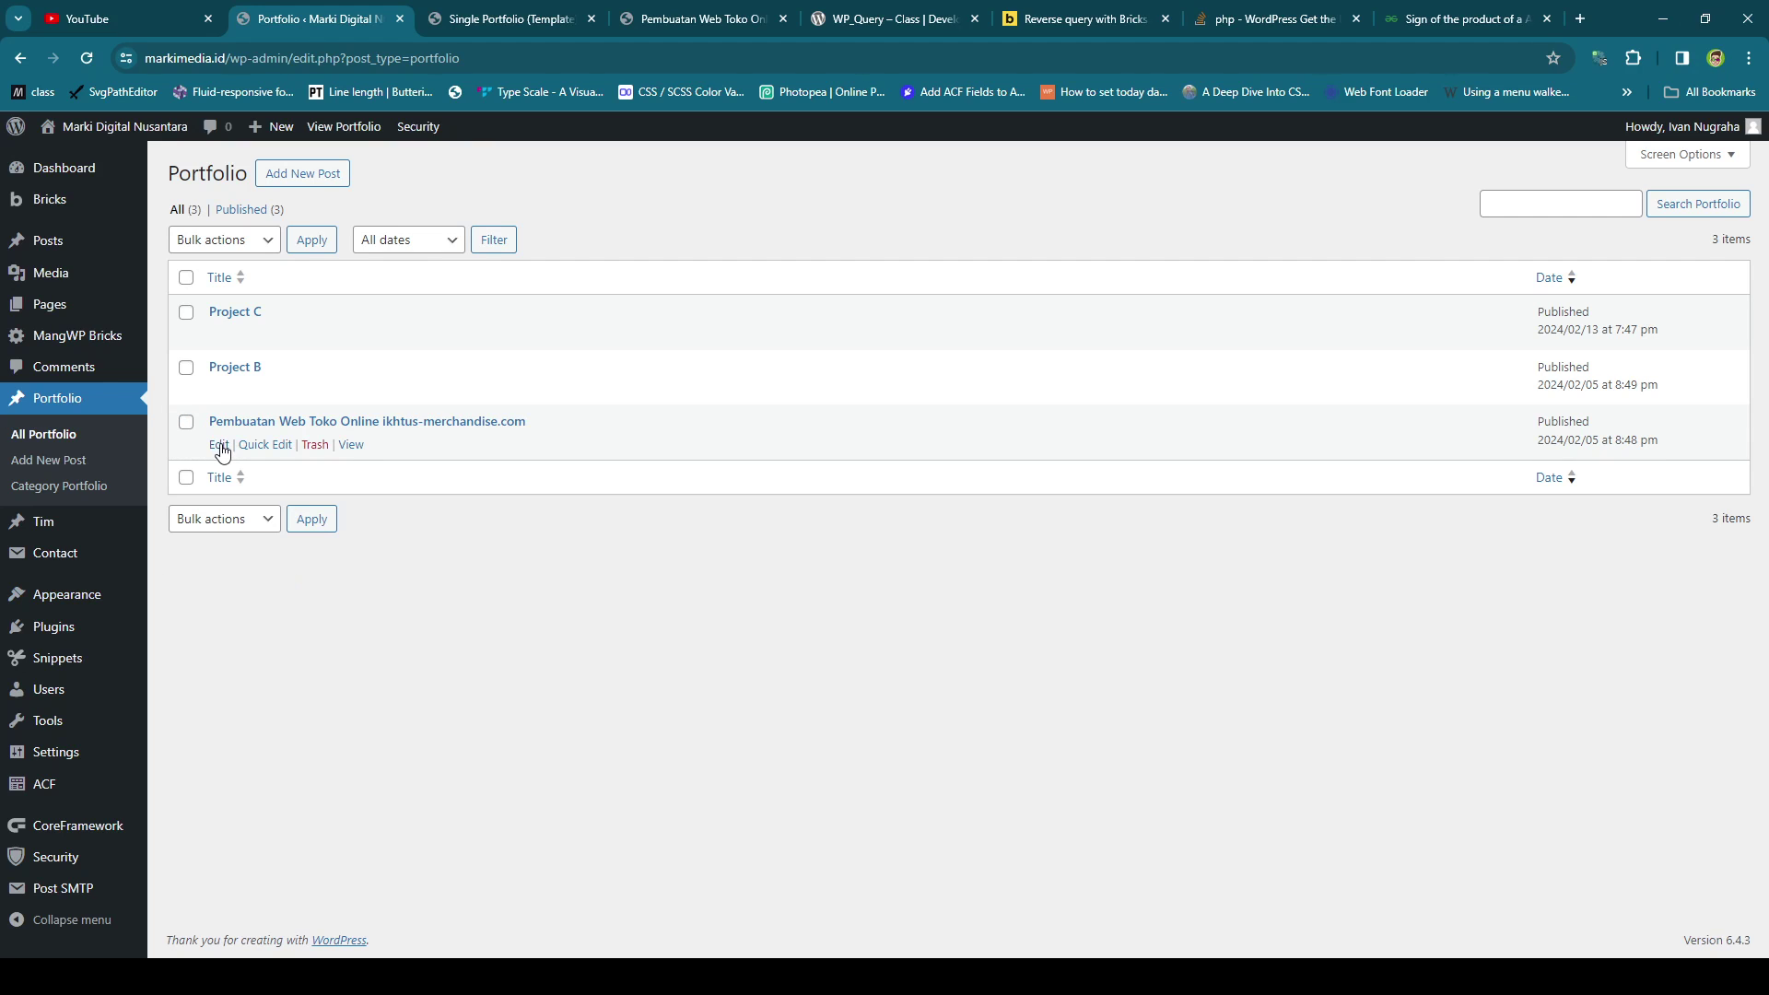
{"action": "middle_click", "coordinate": [221, 446]}
{"action": "left_click", "coordinate": [460, 19]}
Examine the portfolio entry's content, custom fields, gallery and the Tim relationship field at its end.
{"action": "scroll", "coordinate": [830, 588], "scroll_direction": "down", "scroll_amount": 6}
{"action": "scroll", "coordinate": [830, 588], "scroll_direction": "down", "scroll_amount": 10}
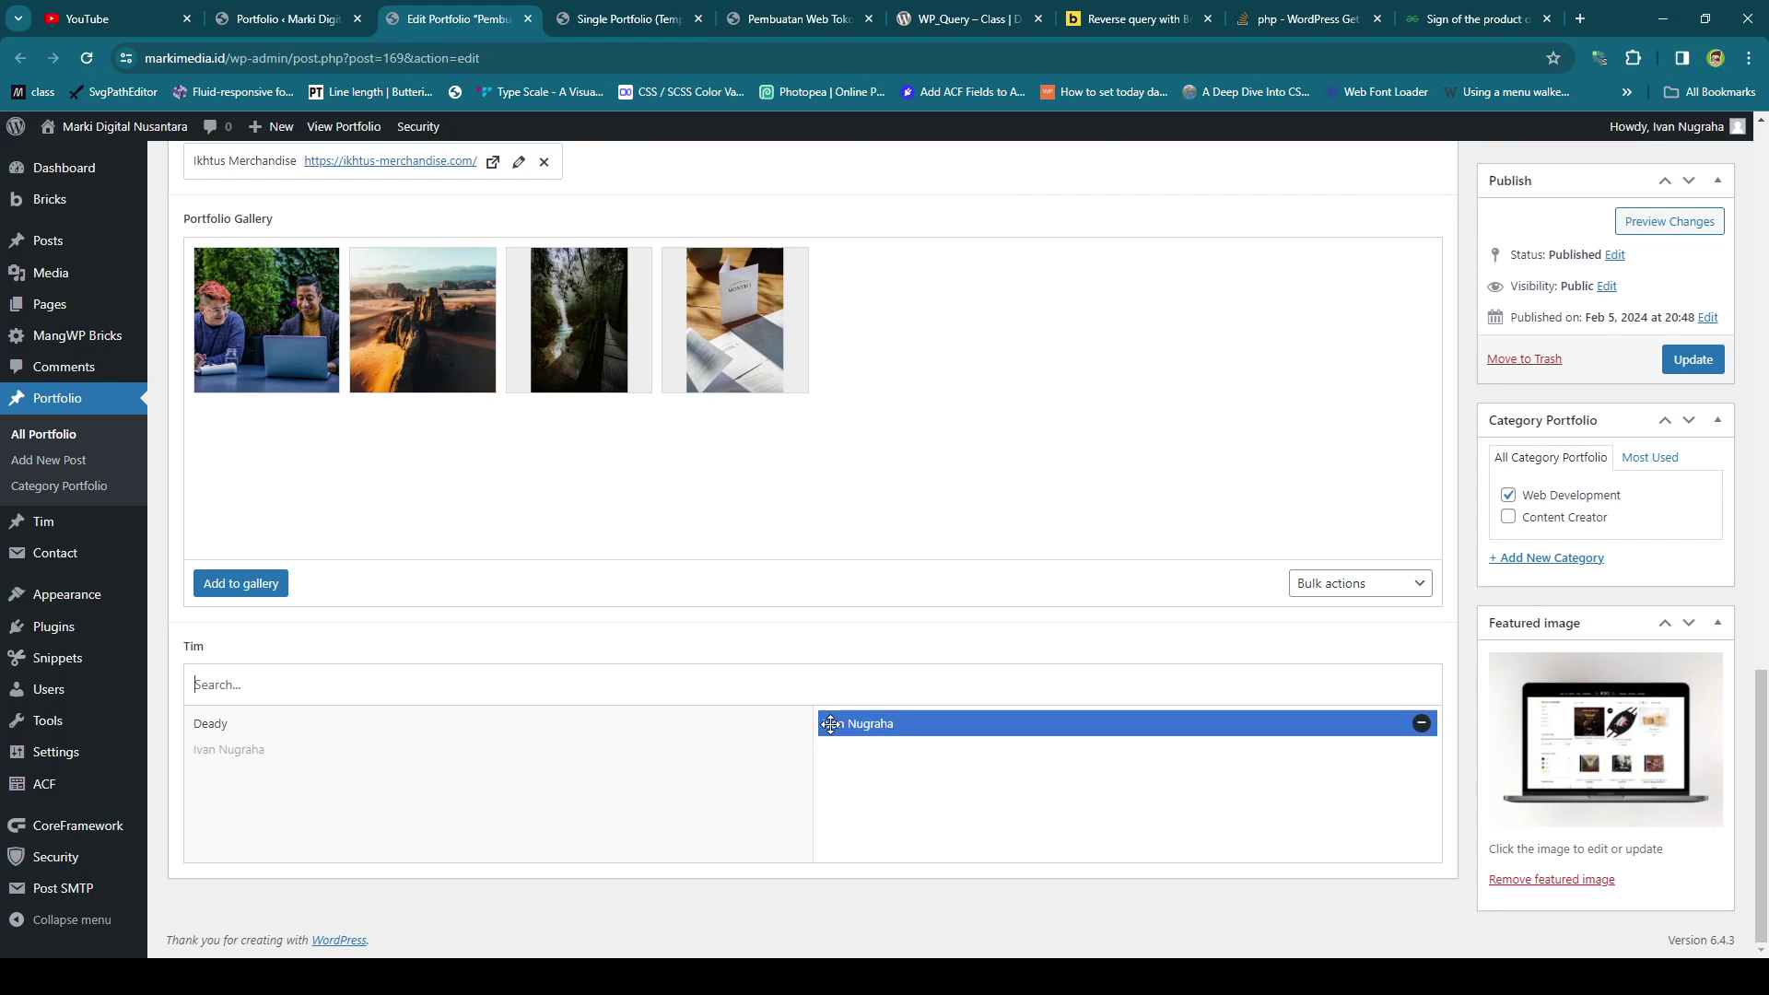
{"action": "scroll", "coordinate": [841, 600], "scroll_direction": "up", "scroll_amount": 7}
{"action": "scroll", "coordinate": [863, 553], "scroll_direction": "down", "scroll_amount": 6}
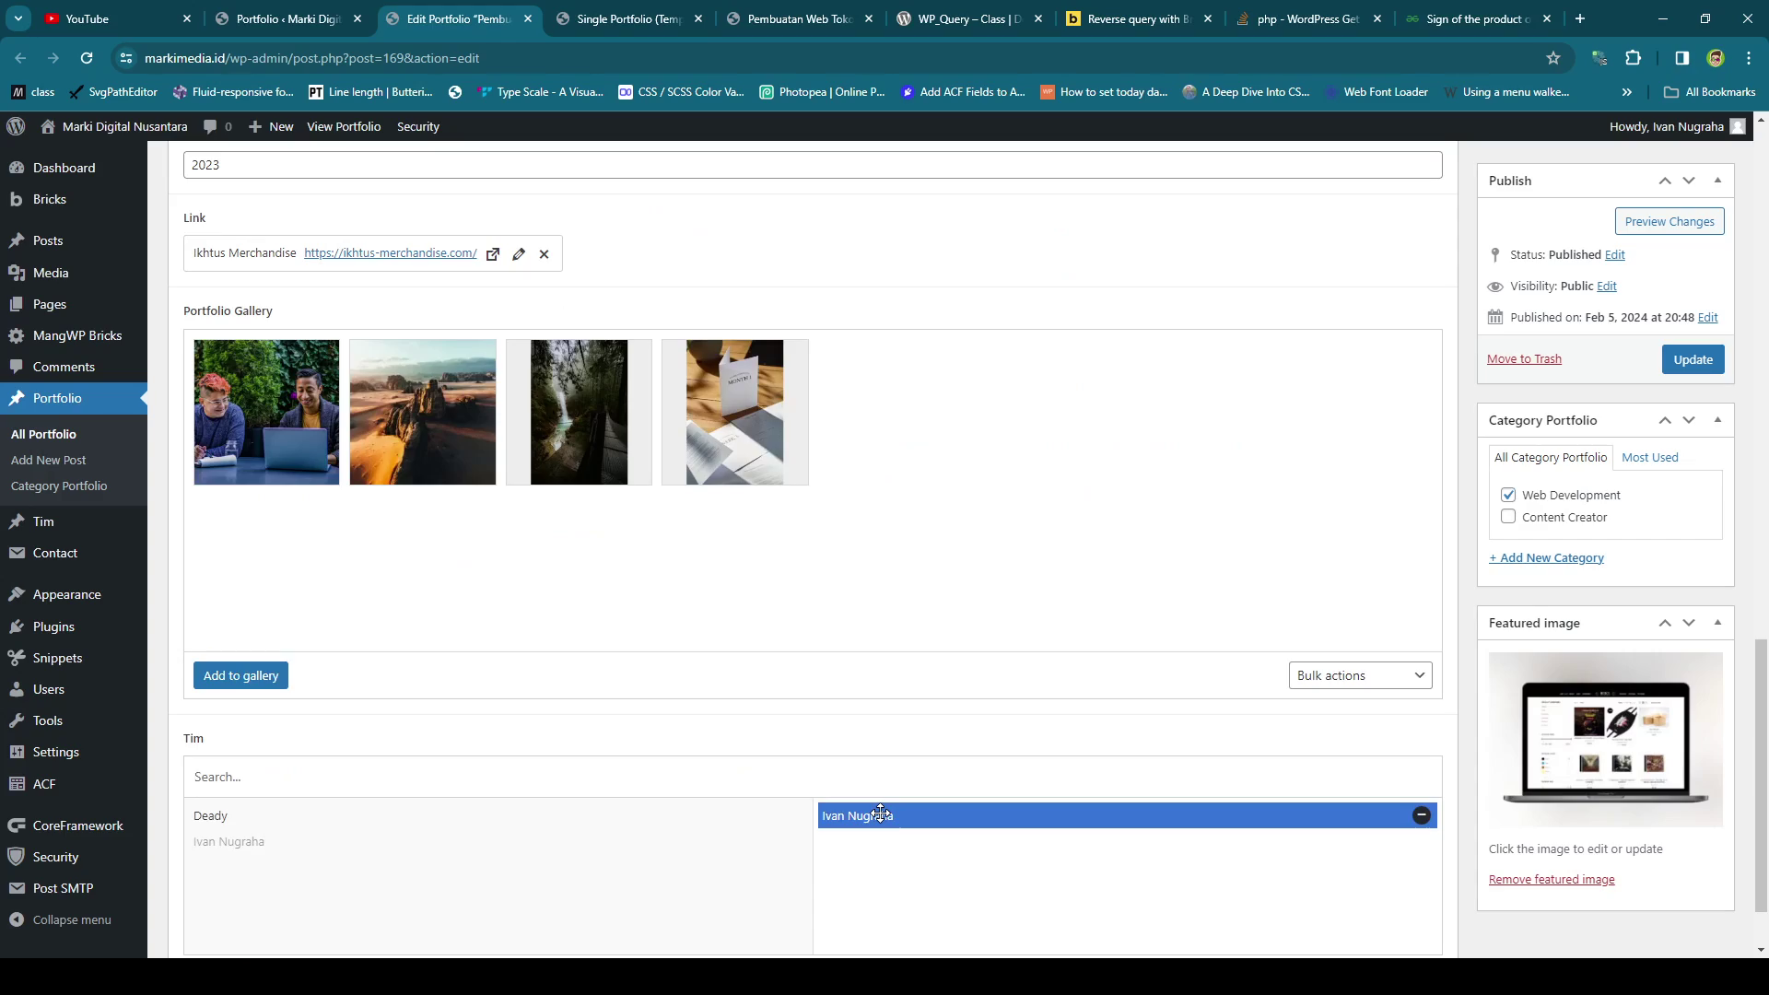
{"action": "scroll", "coordinate": [866, 588], "scroll_direction": "up", "scroll_amount": 14}
{"action": "scroll", "coordinate": [871, 583], "scroll_direction": "down", "scroll_amount": 5}
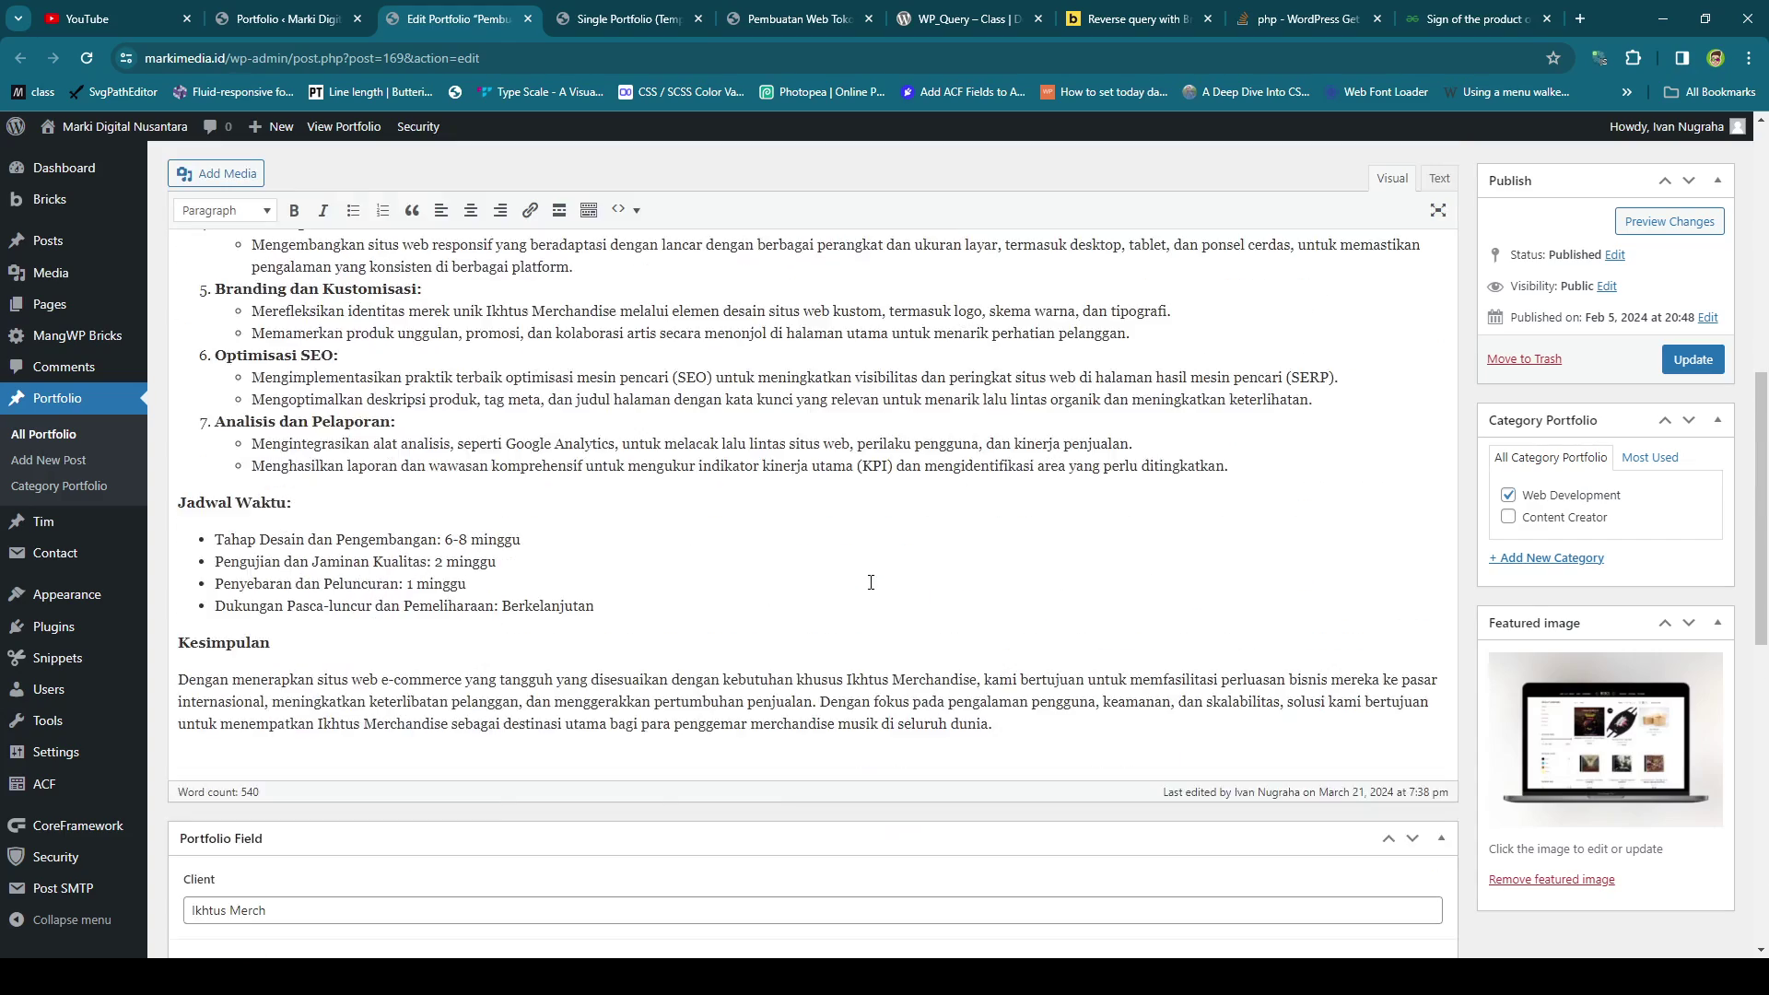
{"action": "scroll", "coordinate": [871, 582], "scroll_direction": "down", "scroll_amount": 10}
{"action": "scroll", "coordinate": [866, 579], "scroll_direction": "up", "scroll_amount": 9}
{"action": "scroll", "coordinate": [857, 575], "scroll_direction": "down", "scroll_amount": 9}
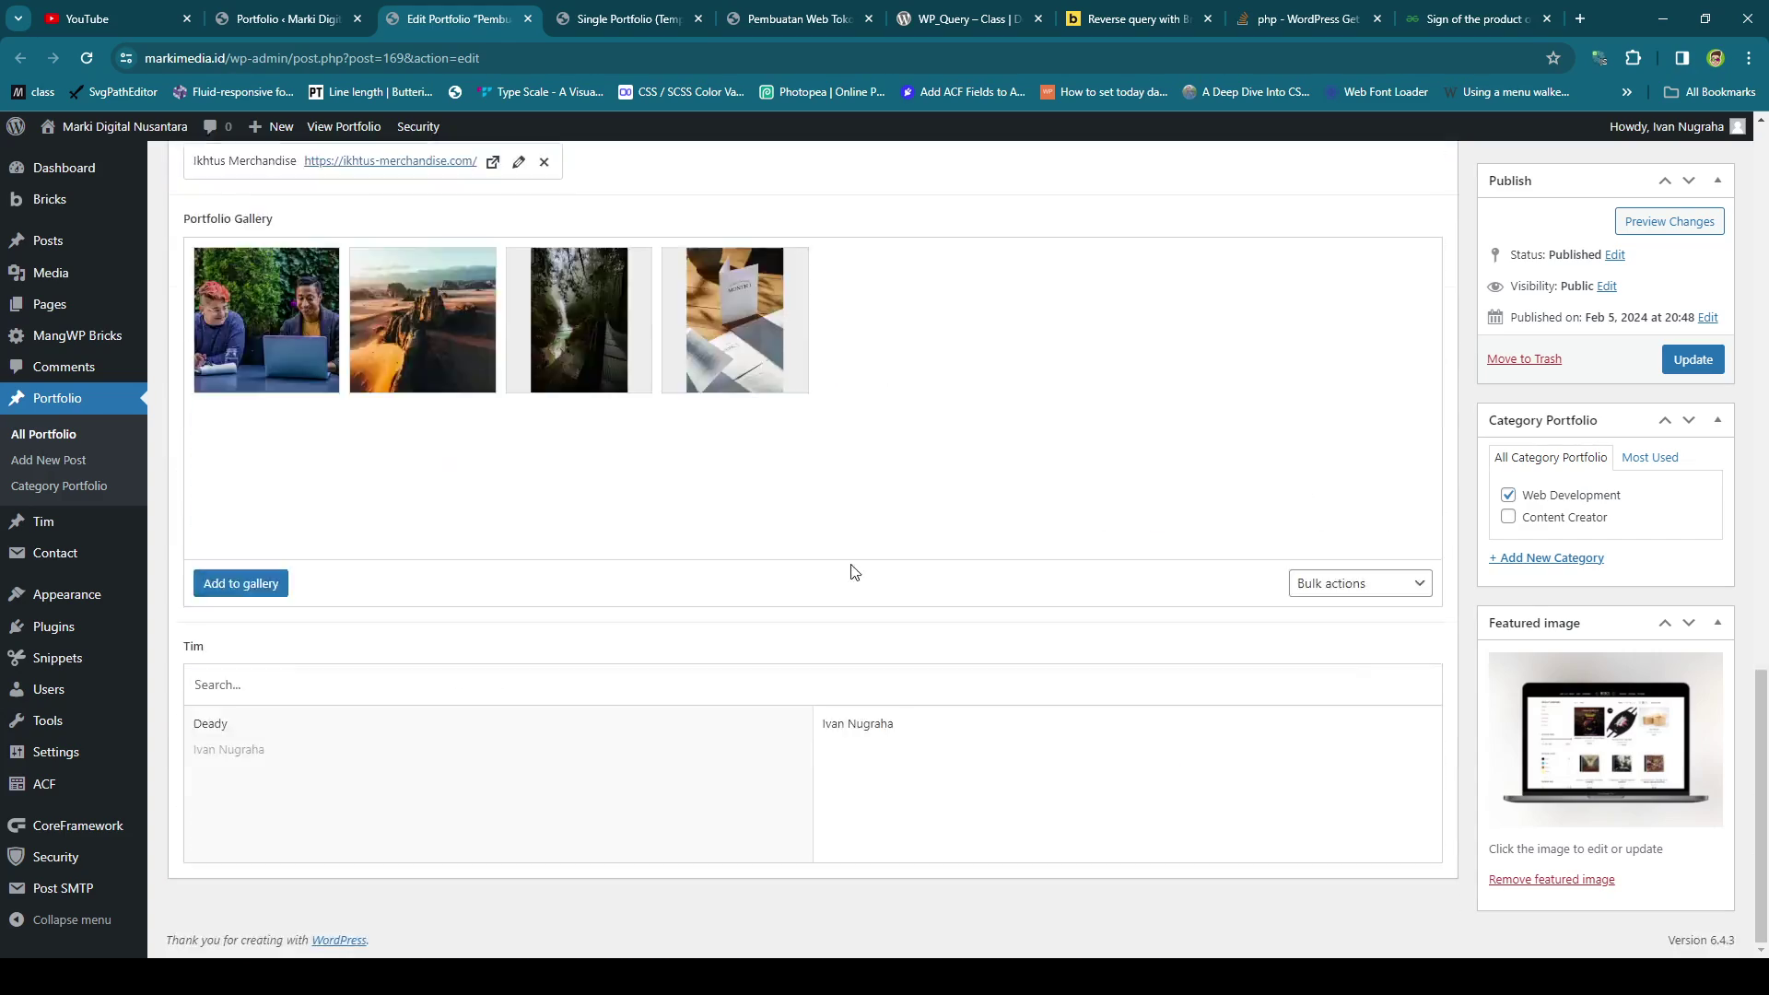
{"action": "scroll", "coordinate": [854, 571], "scroll_direction": "up", "scroll_amount": 15}
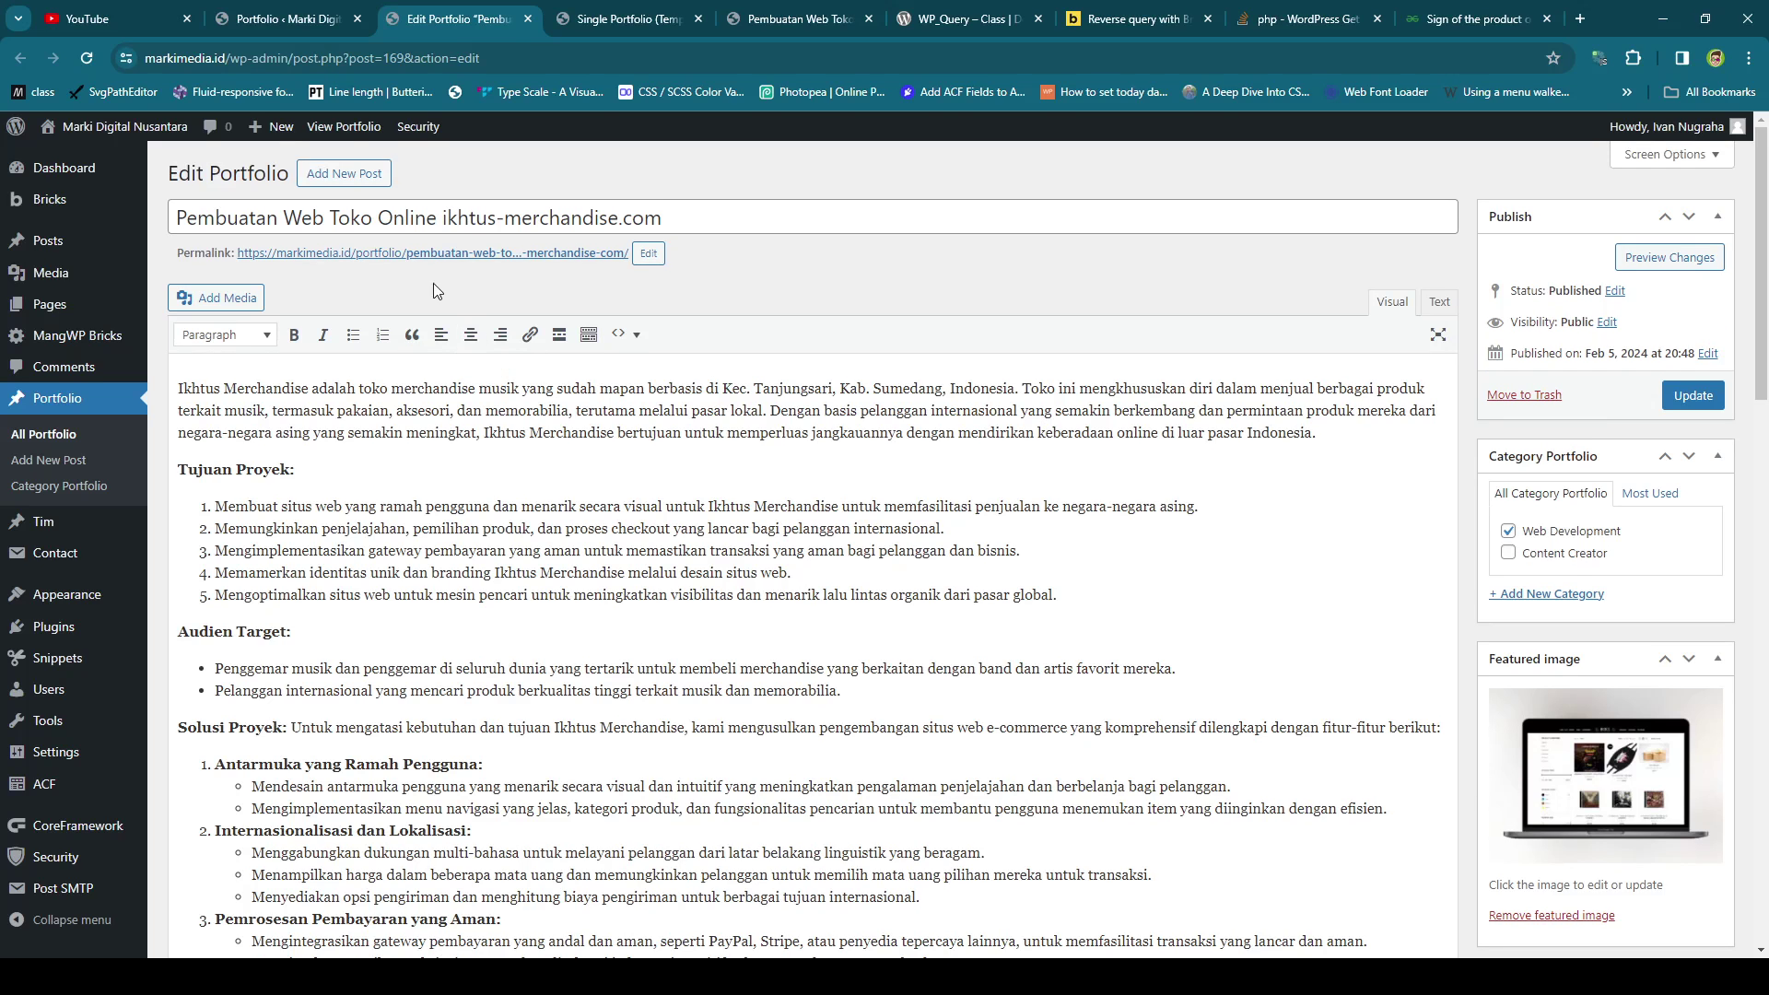
{"action": "scroll", "coordinate": [898, 585], "scroll_direction": "down", "scroll_amount": 15}
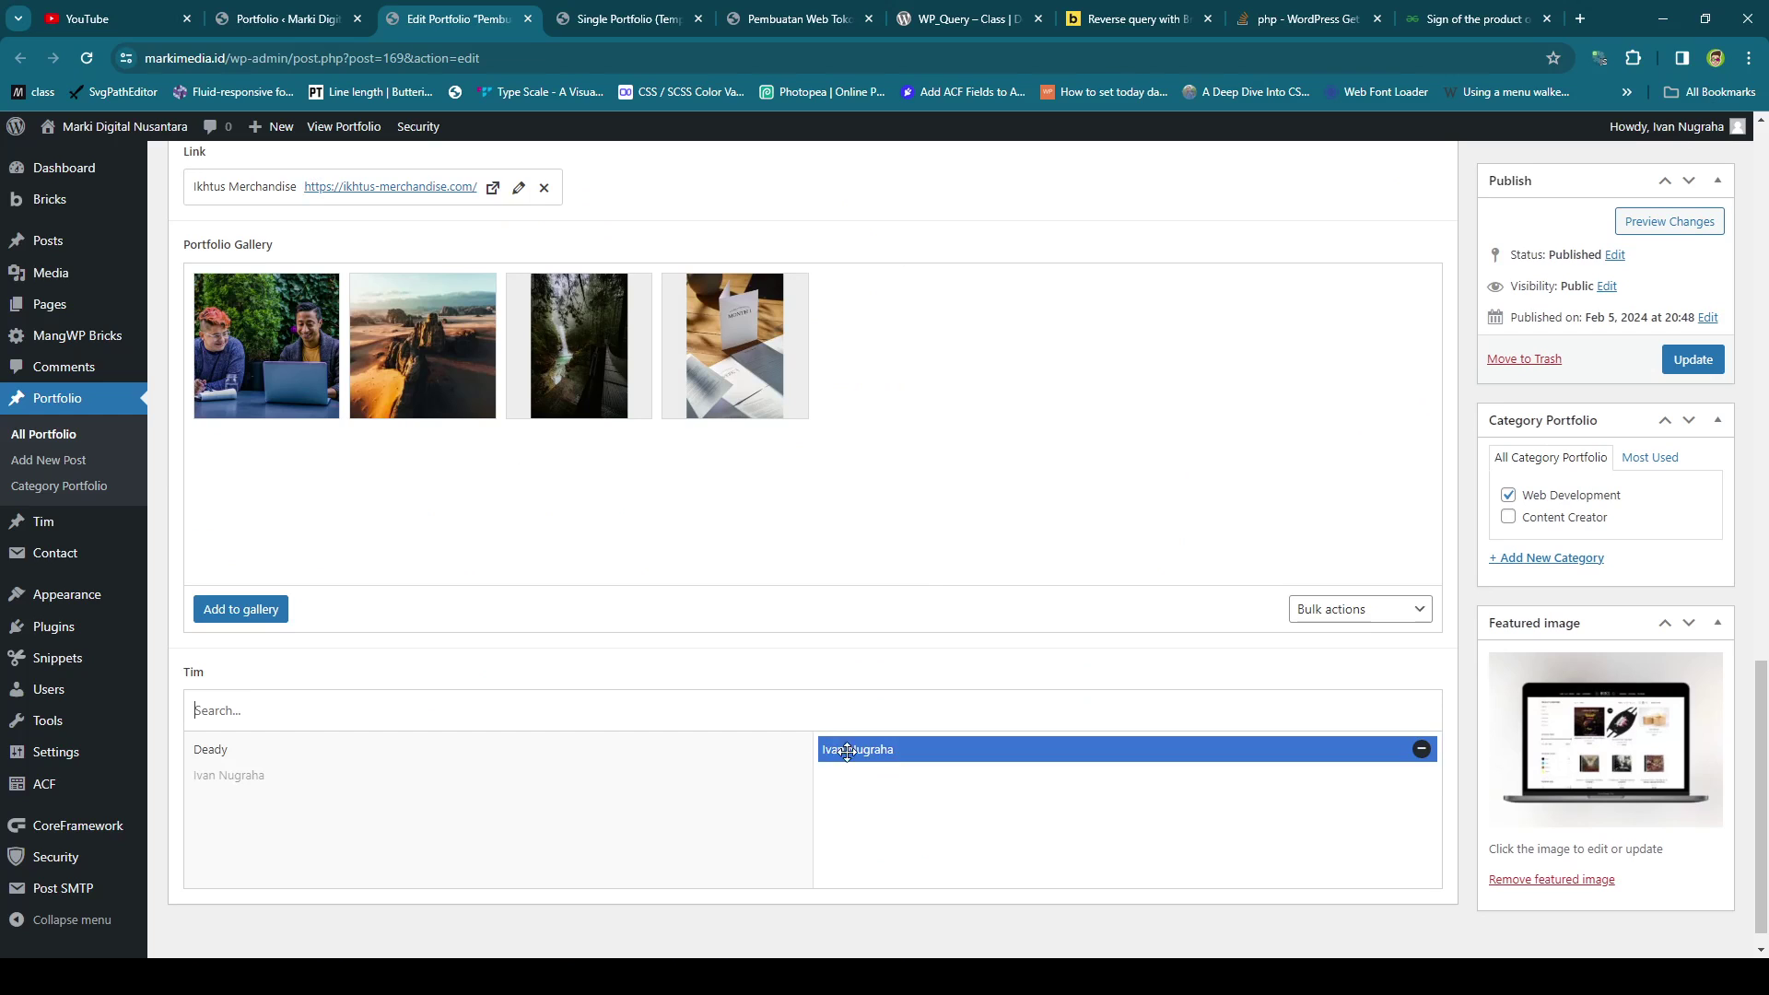
Open the list of all Tim posts in a new browser tab.
{"action": "mouse_move", "coordinate": [118, 518]}
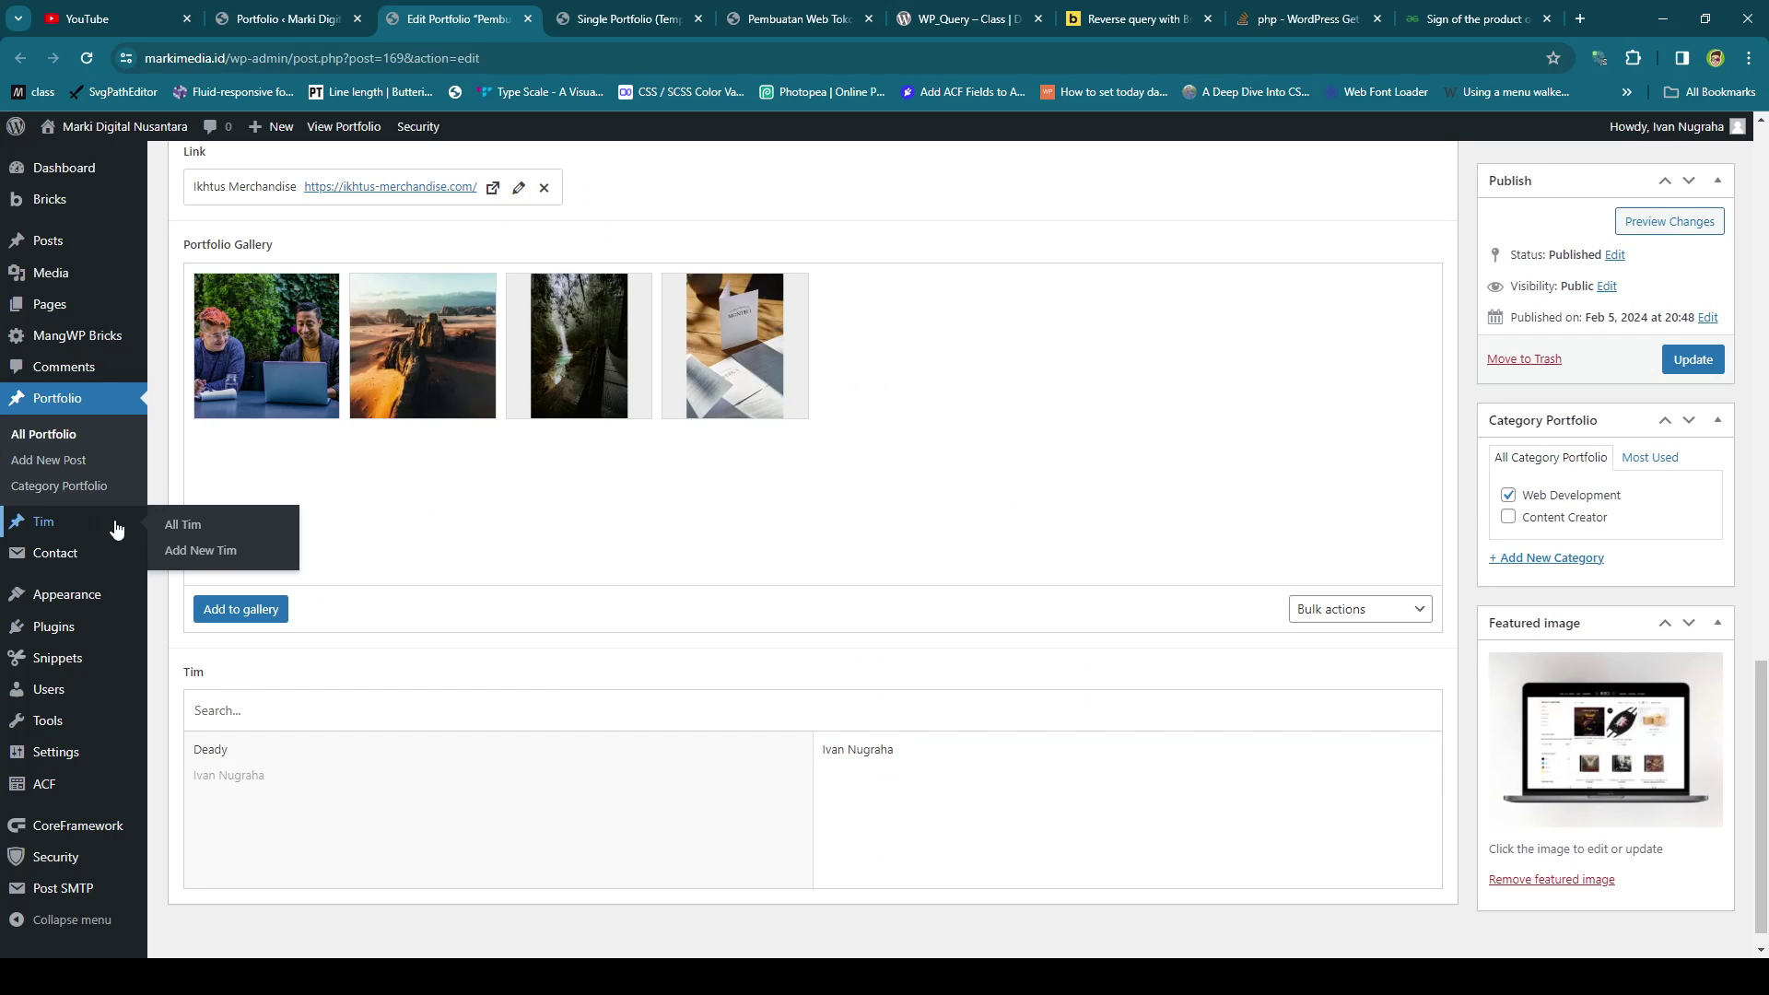
{"action": "middle_click", "coordinate": [185, 526]}
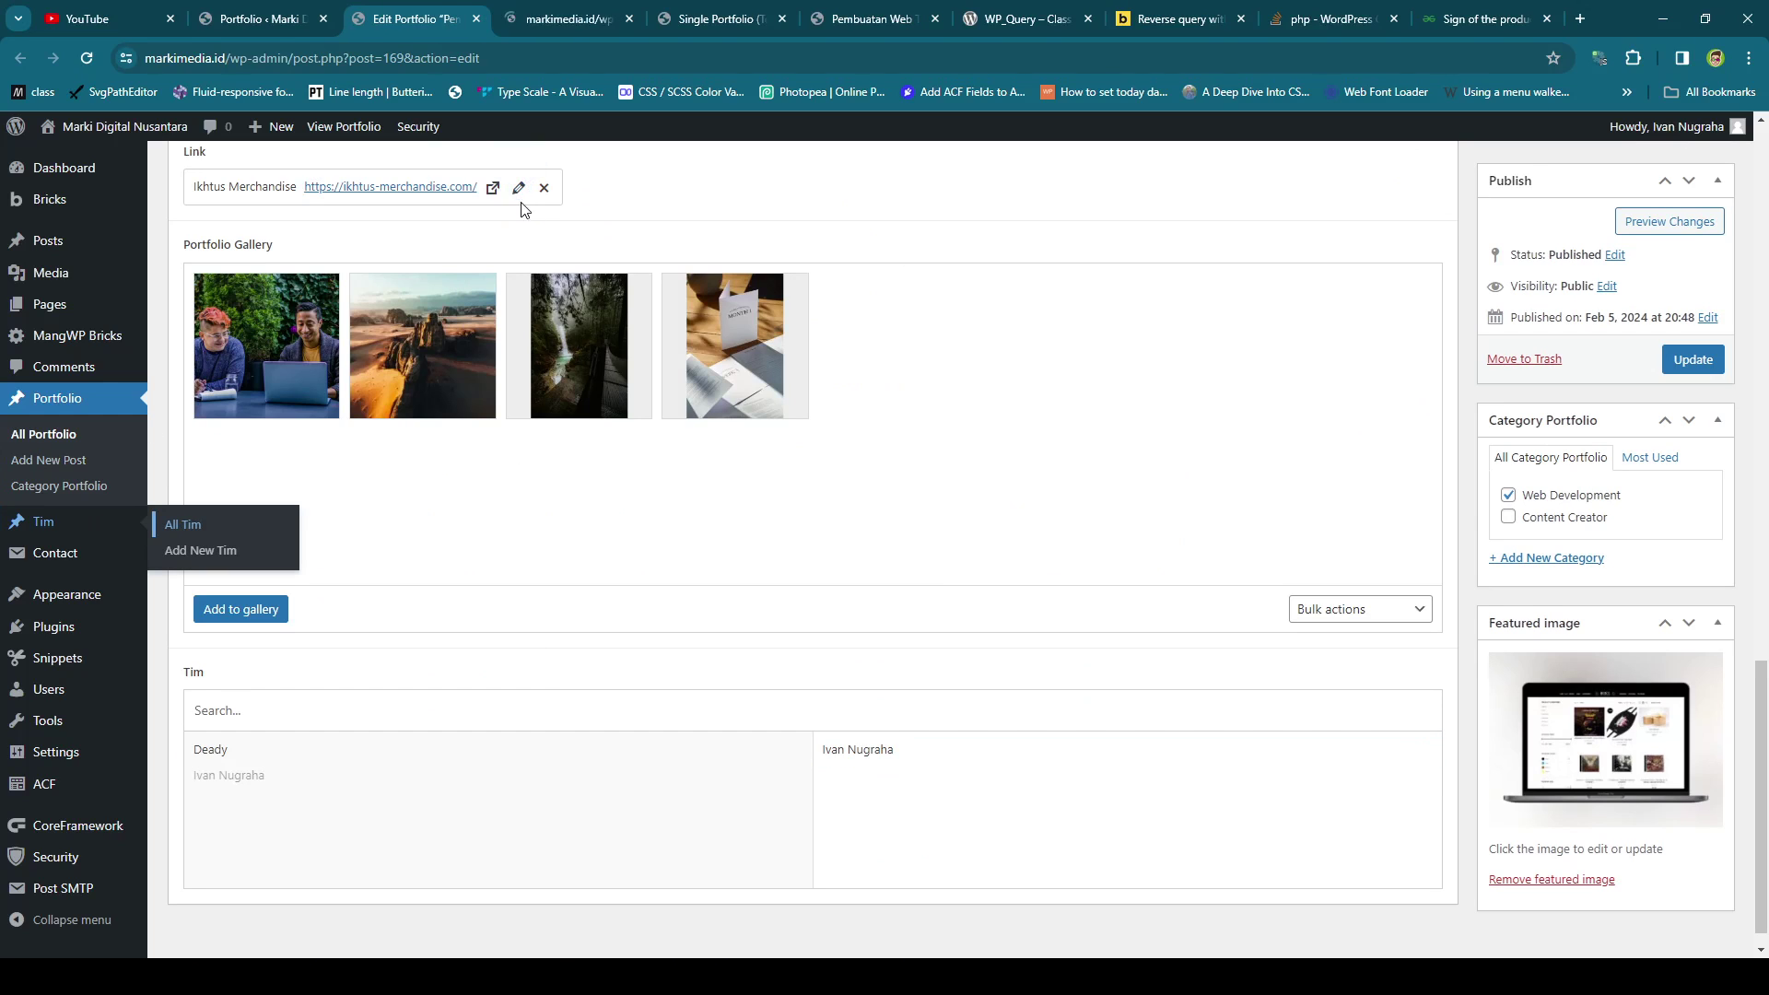
{"action": "left_click", "coordinate": [568, 17]}
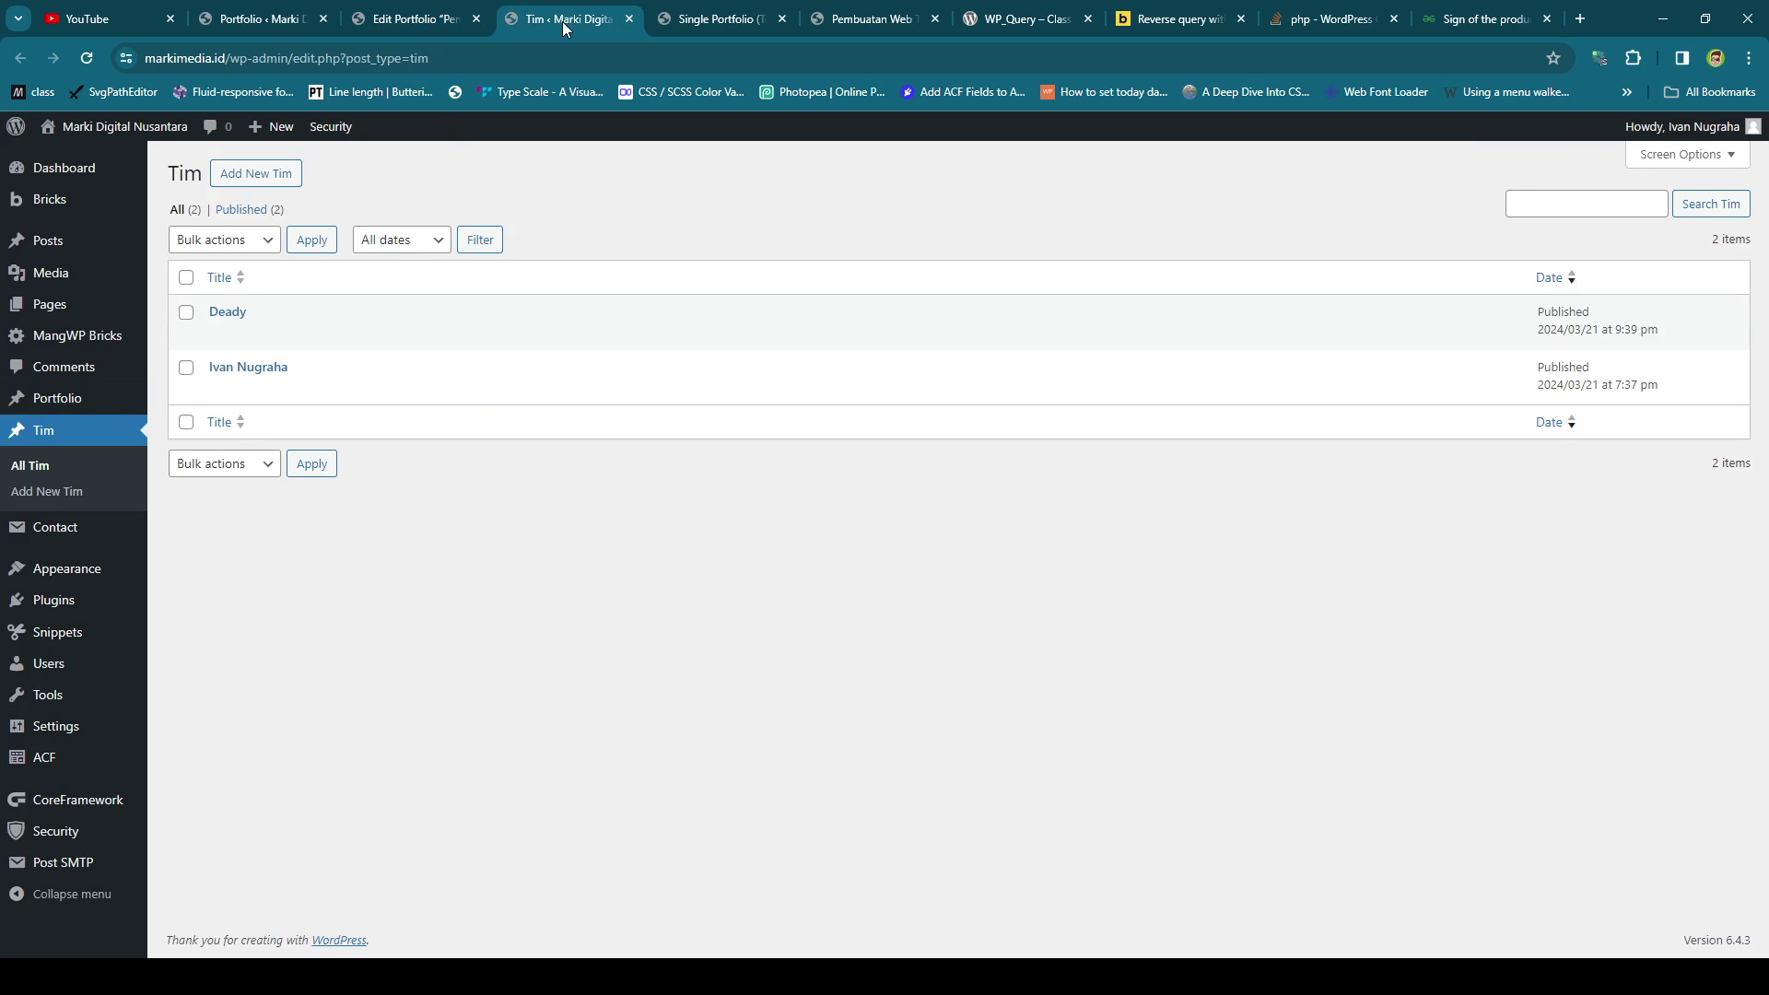
{"action": "left_click", "coordinate": [552, 54]}
{"action": "type", "text": "tea"}
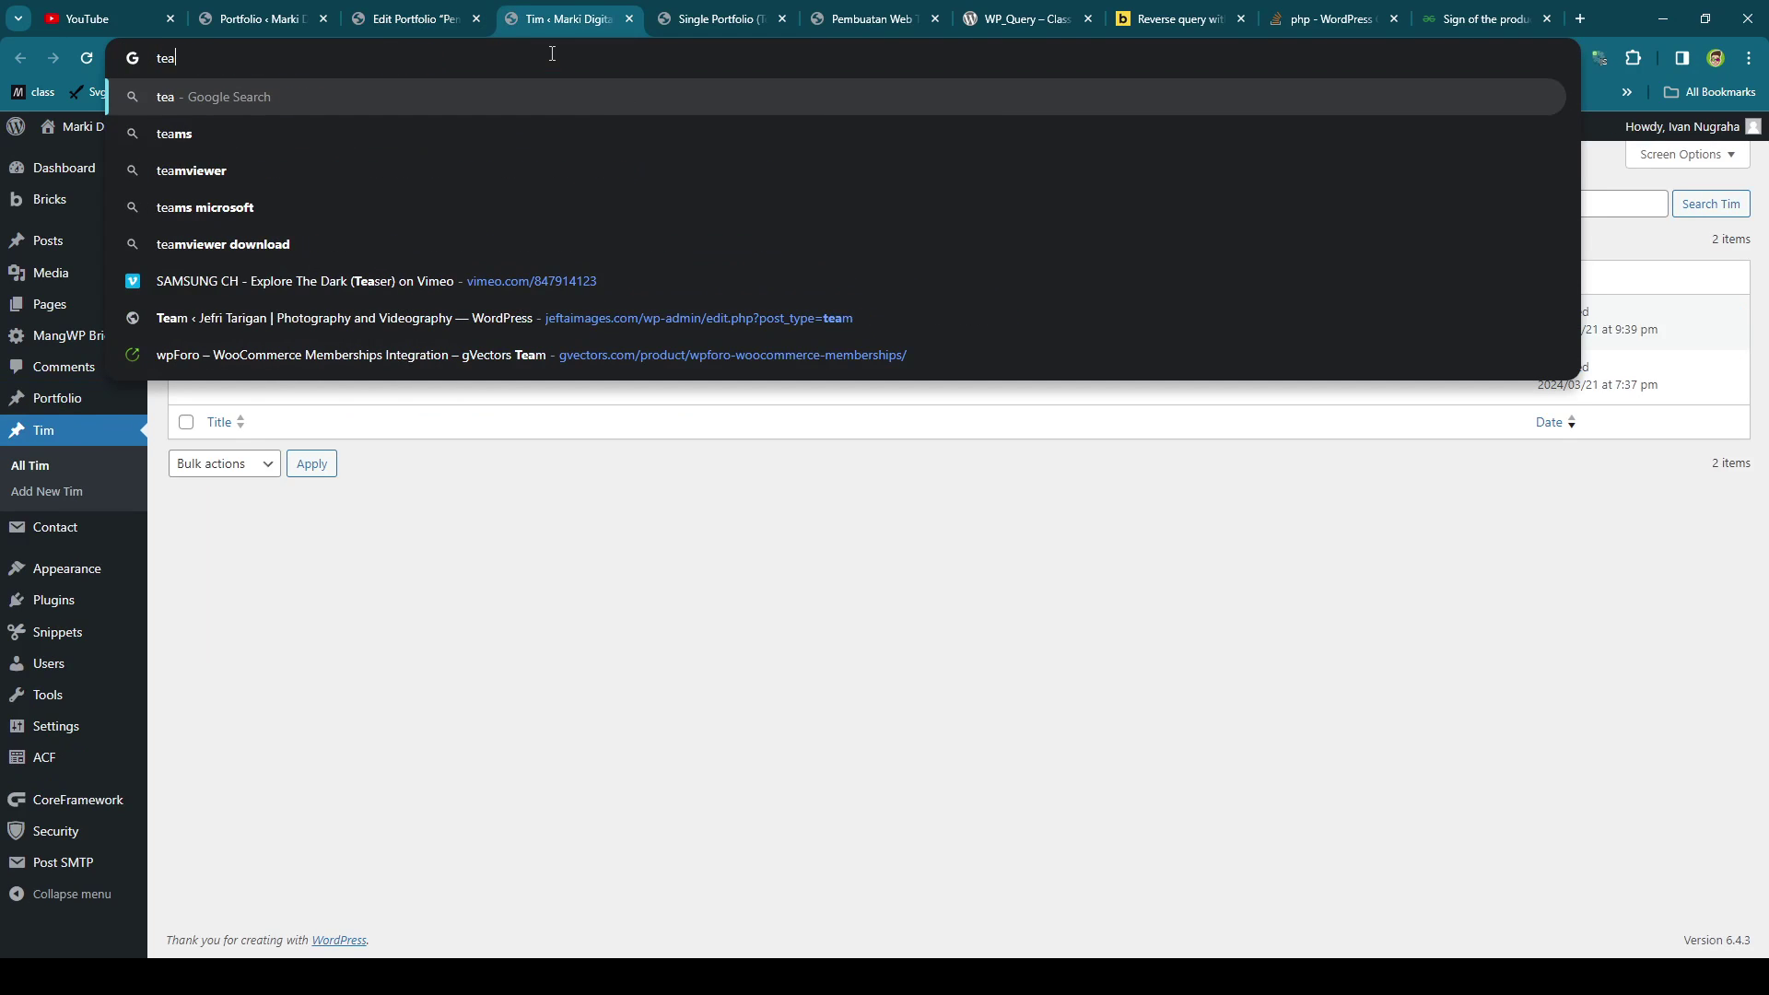
{"action": "type", "text": "m"}
{"action": "left_click", "coordinate": [423, 545]}
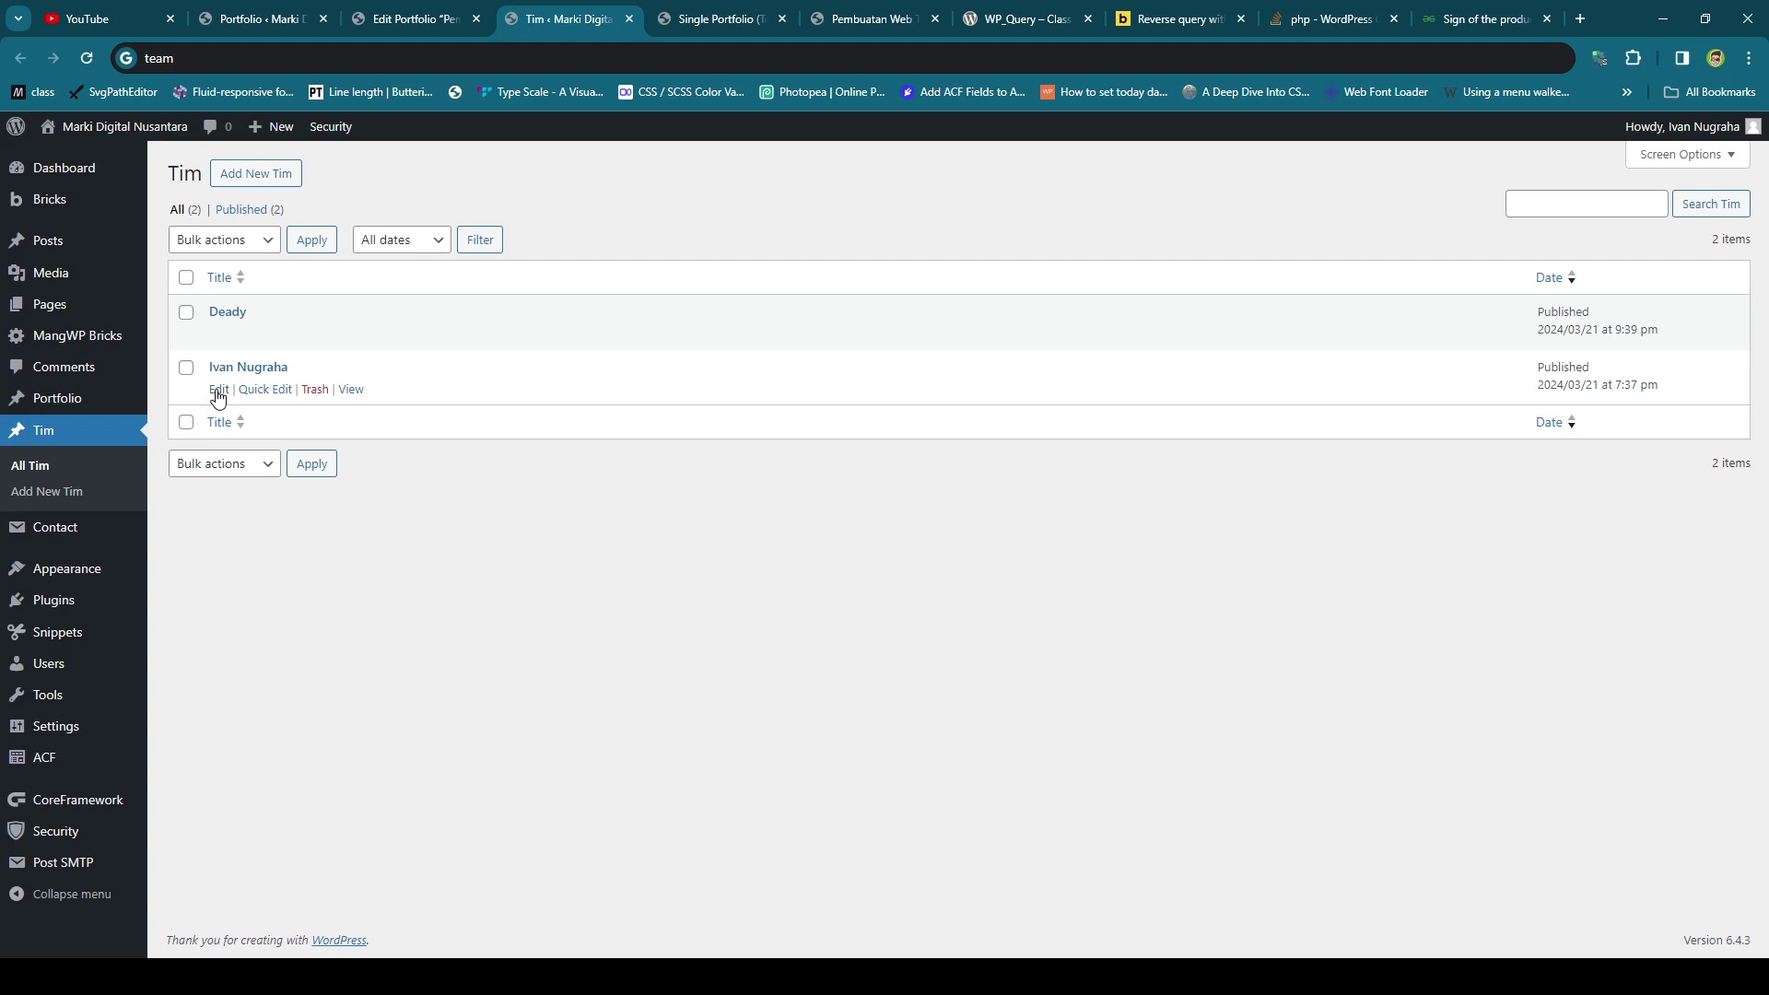
Open the Tim post of the team member linked to the portfolio entry and inspect its Portfolio relationship field.
{"action": "left_click", "coordinate": [219, 389]}
{"action": "scroll", "coordinate": [632, 386], "scroll_direction": "down", "scroll_amount": 2}
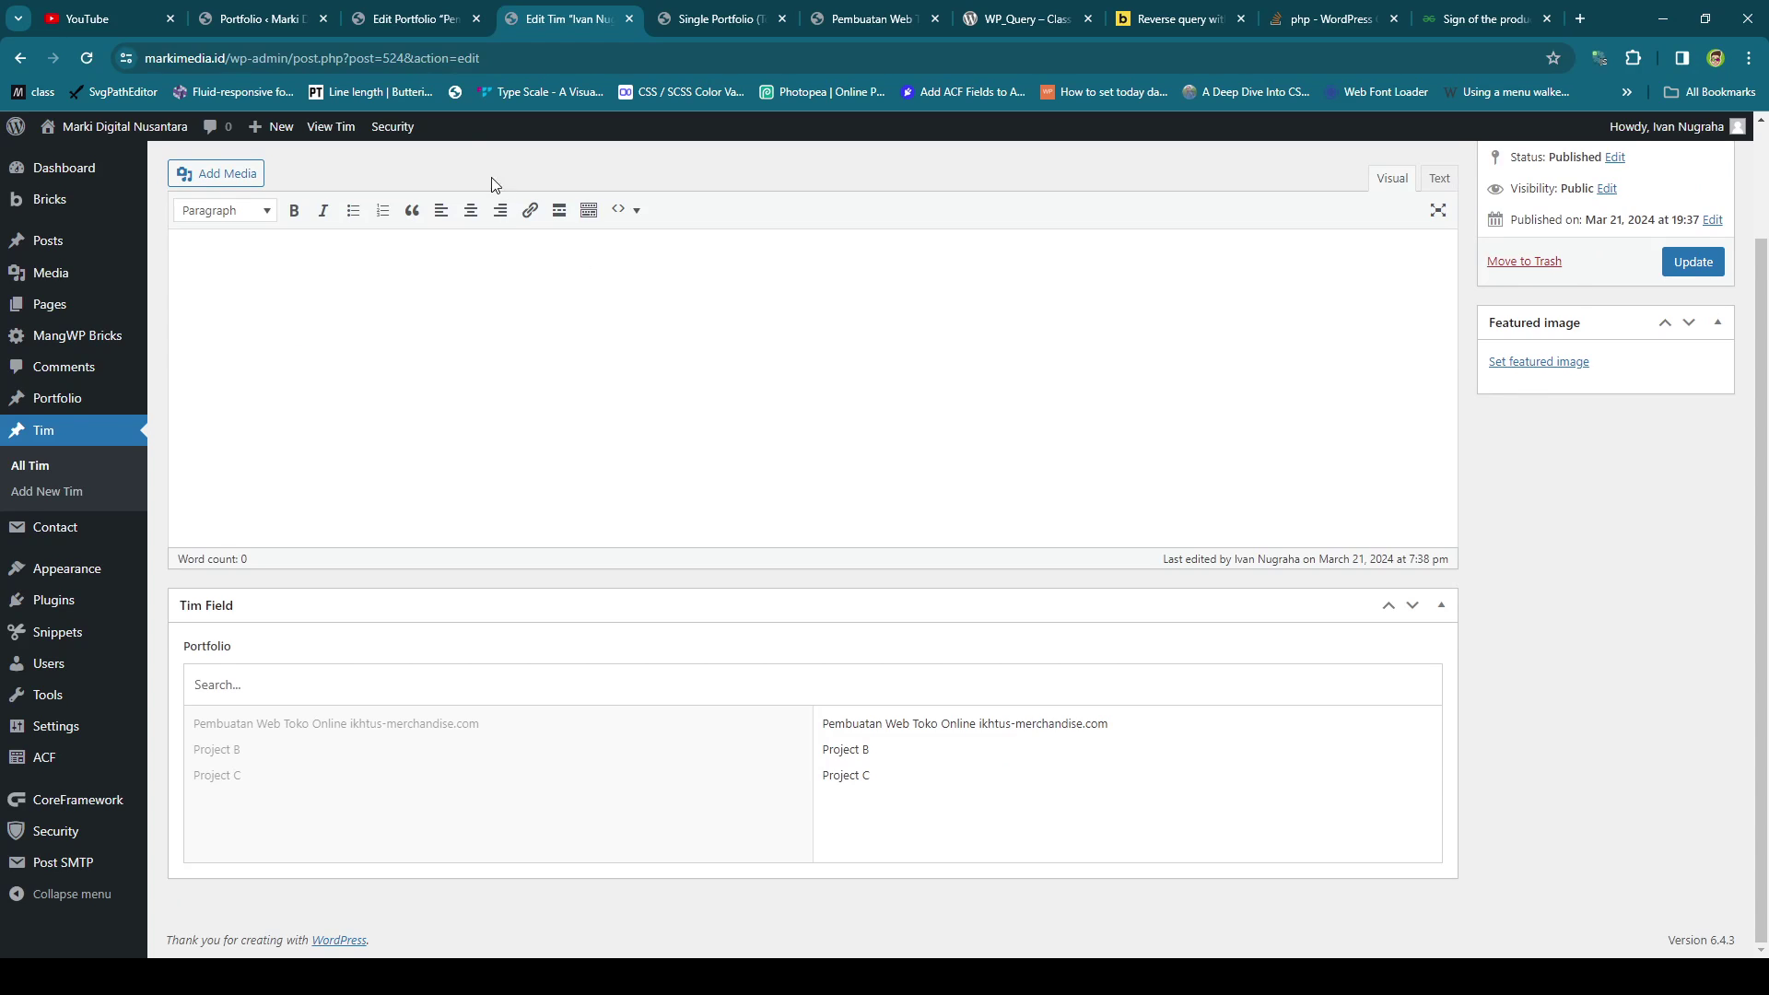
Remove the linked team member from the portfolio entry's Tim field, update the entry, and reload that member's Tim post.
{"action": "left_click", "coordinate": [414, 18]}
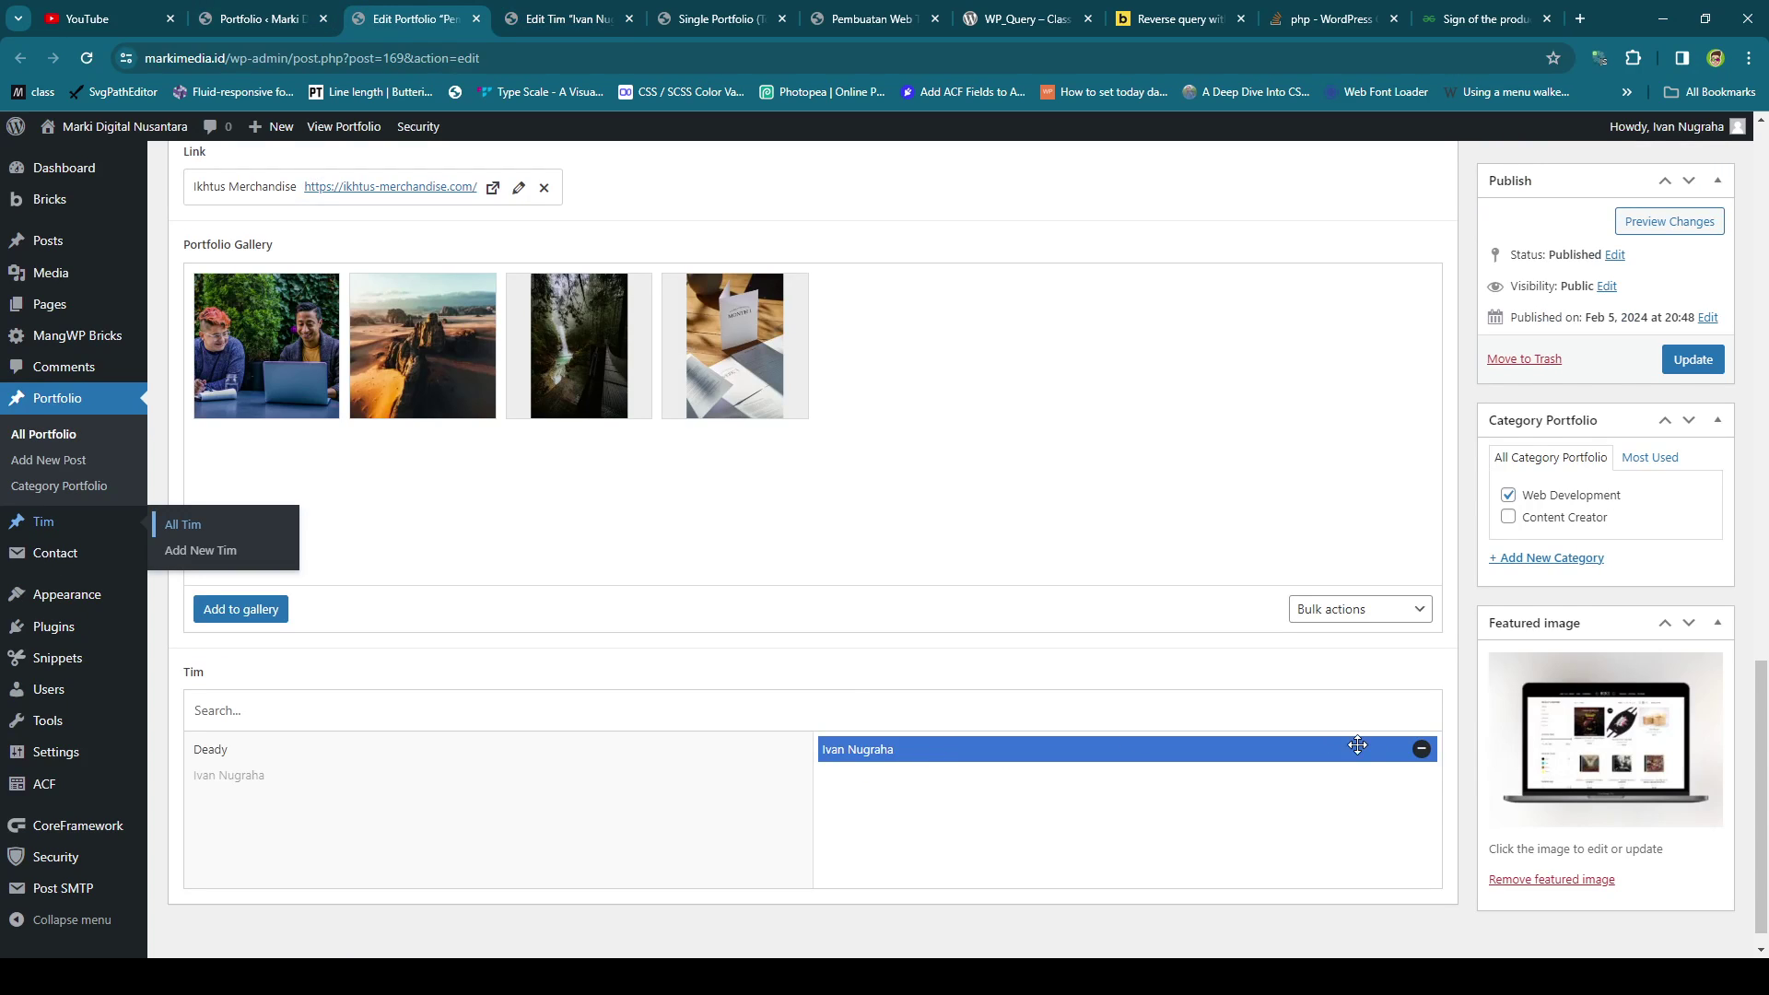
{"action": "left_click", "coordinate": [1422, 749]}
{"action": "left_click", "coordinate": [1691, 359]}
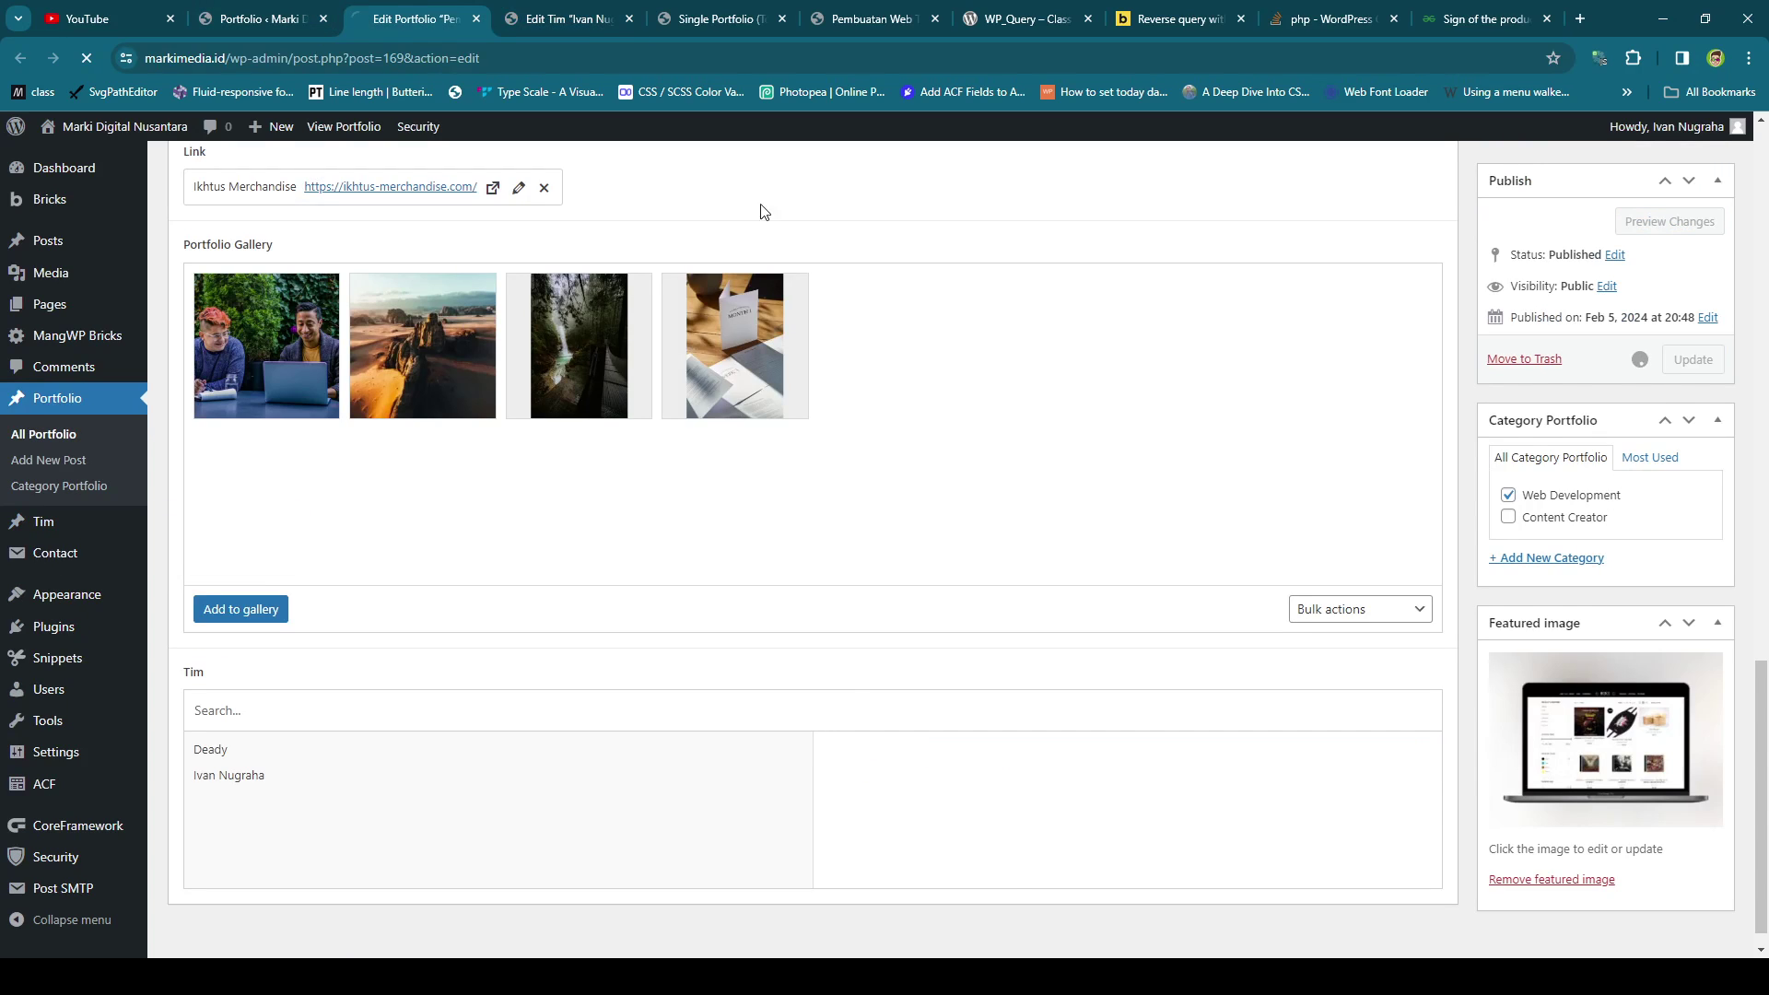
{"action": "left_click", "coordinate": [553, 18]}
{"action": "key", "text": "F5"}
{"action": "key", "text": "F5"}
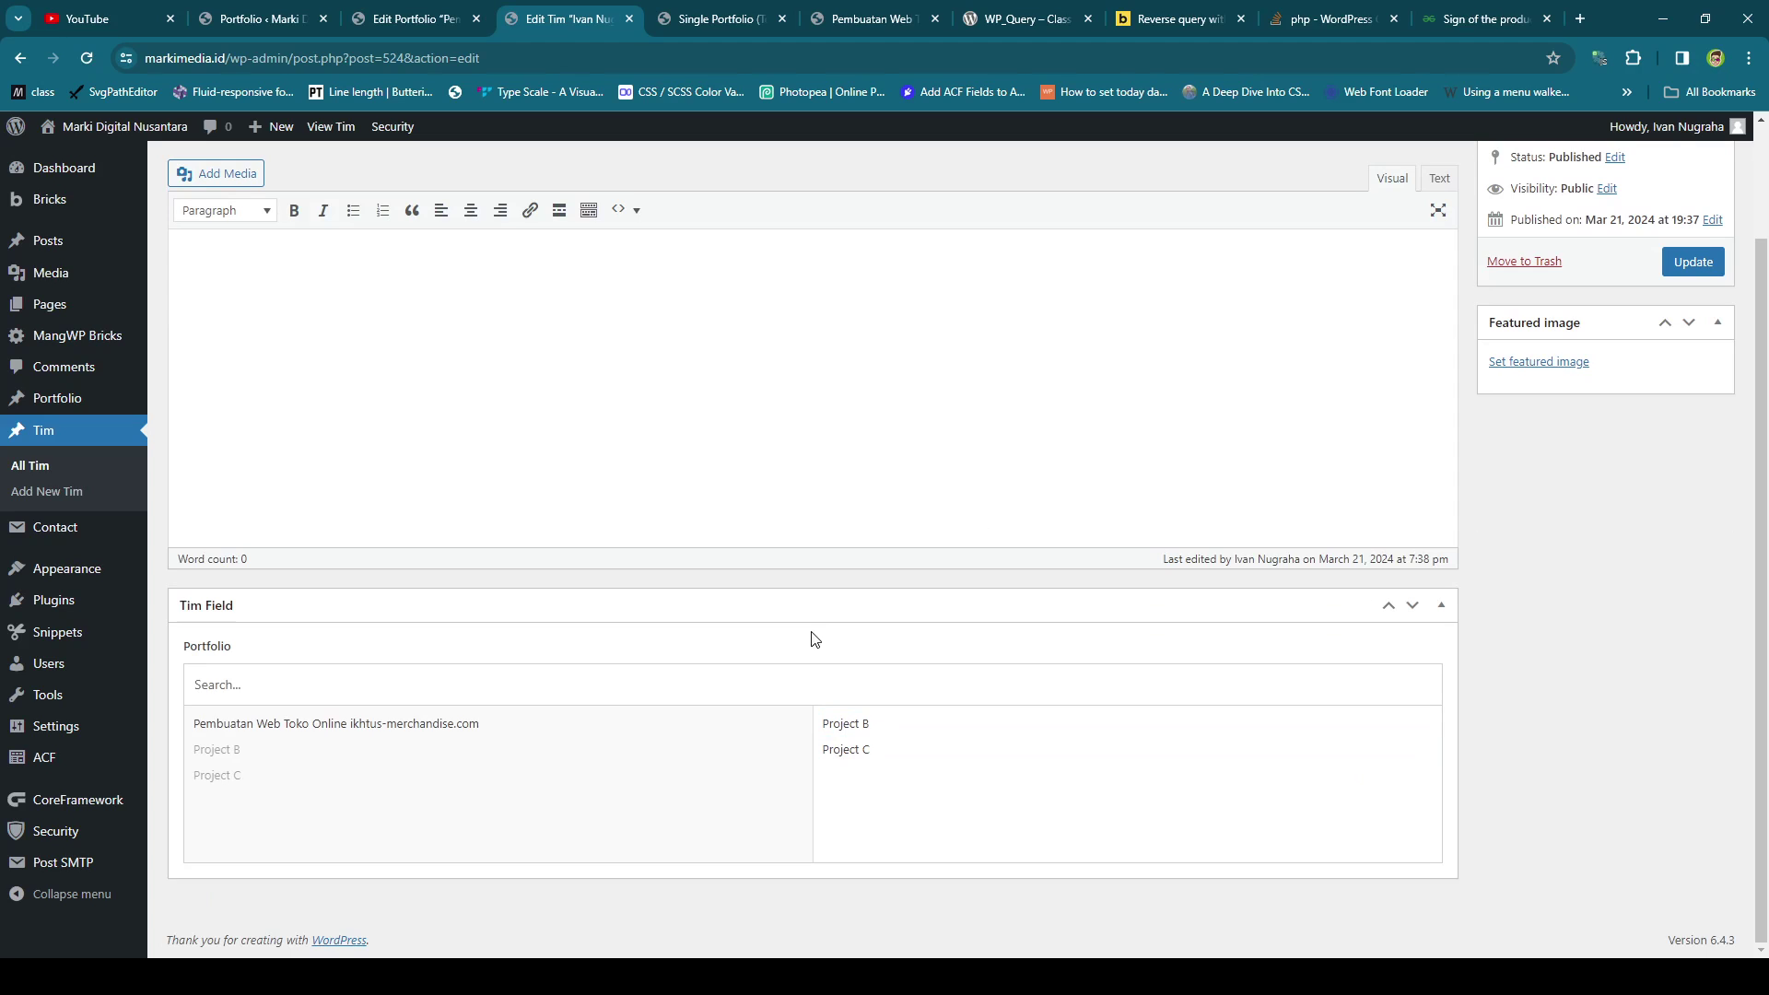
Add "Pembuatan Web Toko Online ikhtus-merchandise.com" to the Tim post's Portfolio field and update the post.
{"action": "left_click", "coordinate": [529, 733]}
{"action": "left_click", "coordinate": [1682, 263]}
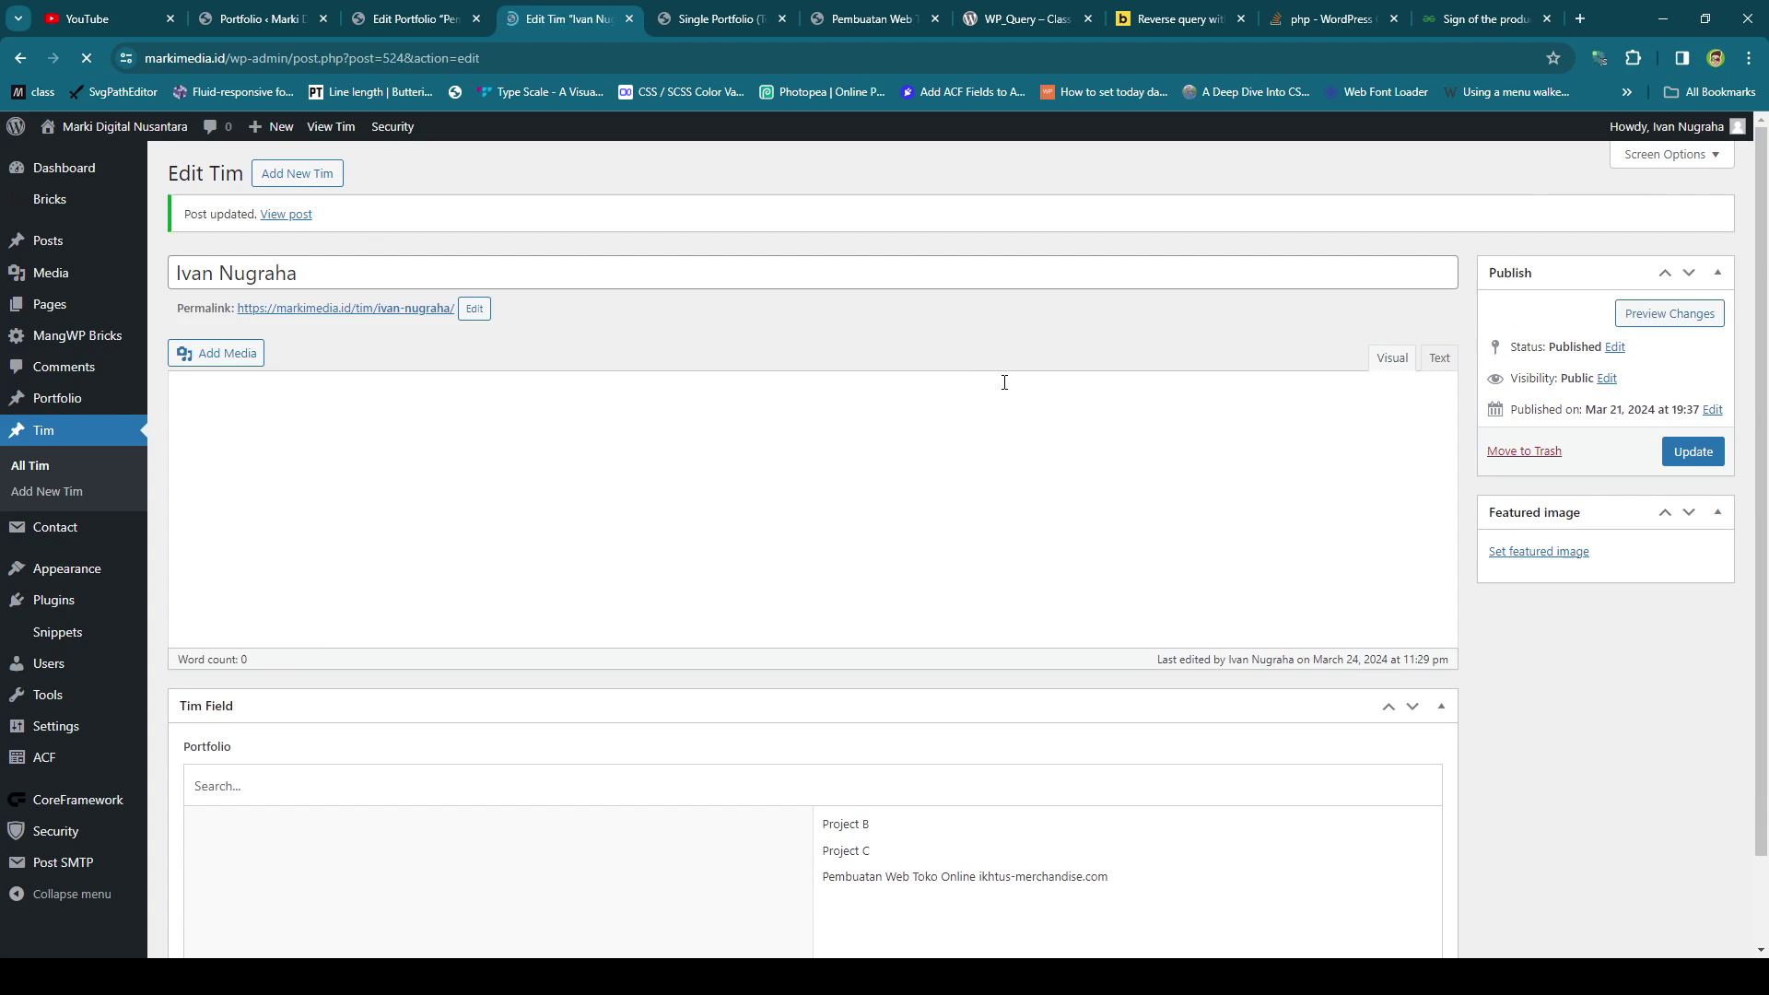
{"action": "scroll", "coordinate": [622, 274], "scroll_direction": "down", "scroll_amount": 2}
Reload the portfolio entry and check its Tim field for the linked team member.
{"action": "left_click", "coordinate": [415, 19]}
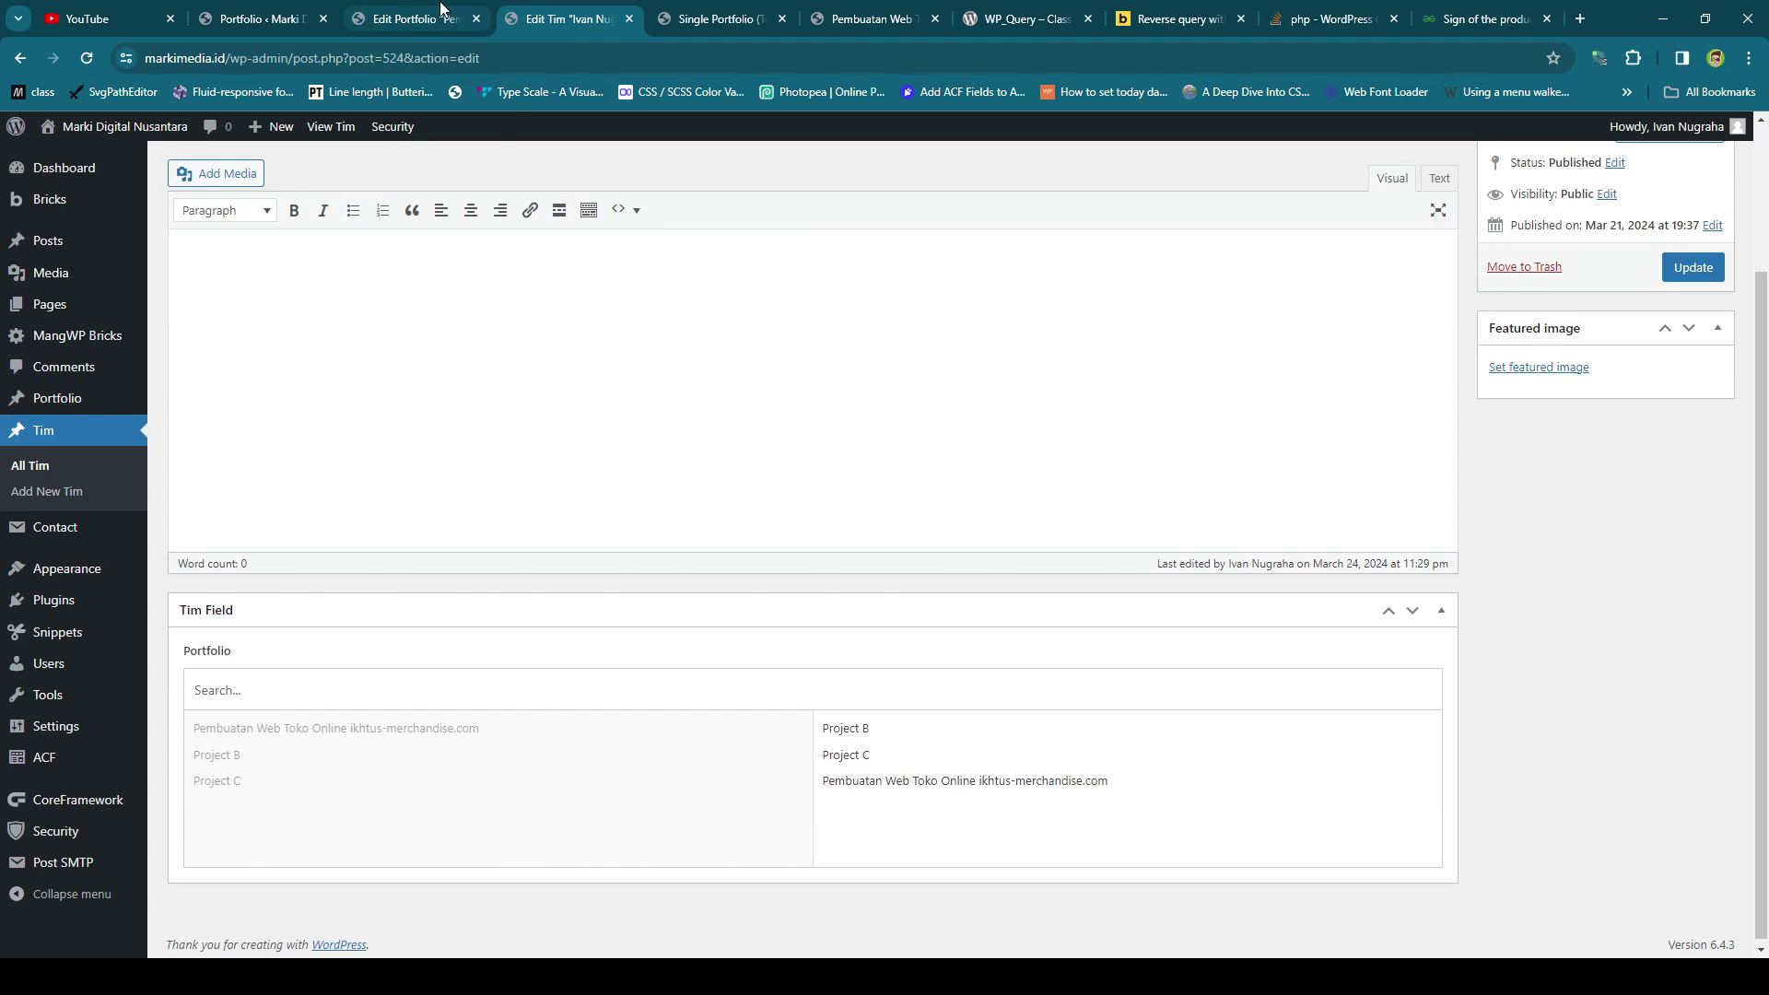
{"action": "scroll", "coordinate": [712, 425], "scroll_direction": "down", "scroll_amount": 10}
{"action": "scroll", "coordinate": [712, 426], "scroll_direction": "down", "scroll_amount": 7}
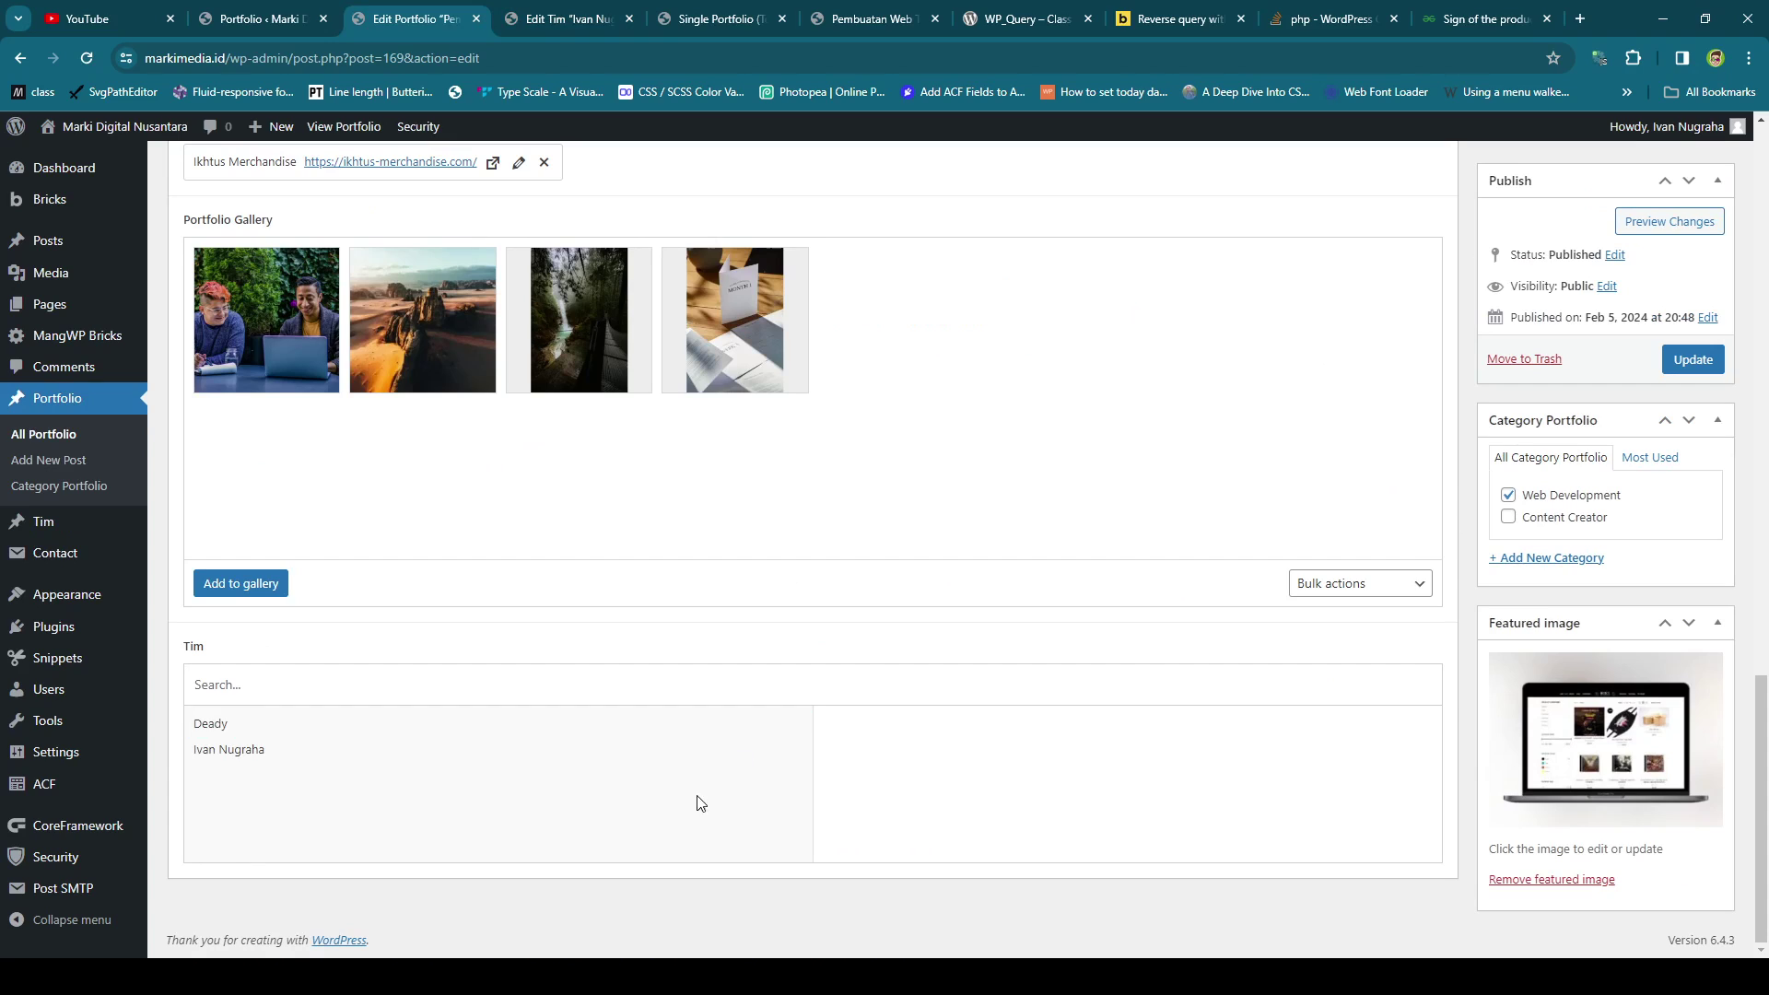
{"action": "scroll", "coordinate": [553, 645], "scroll_direction": "up", "scroll_amount": 15}
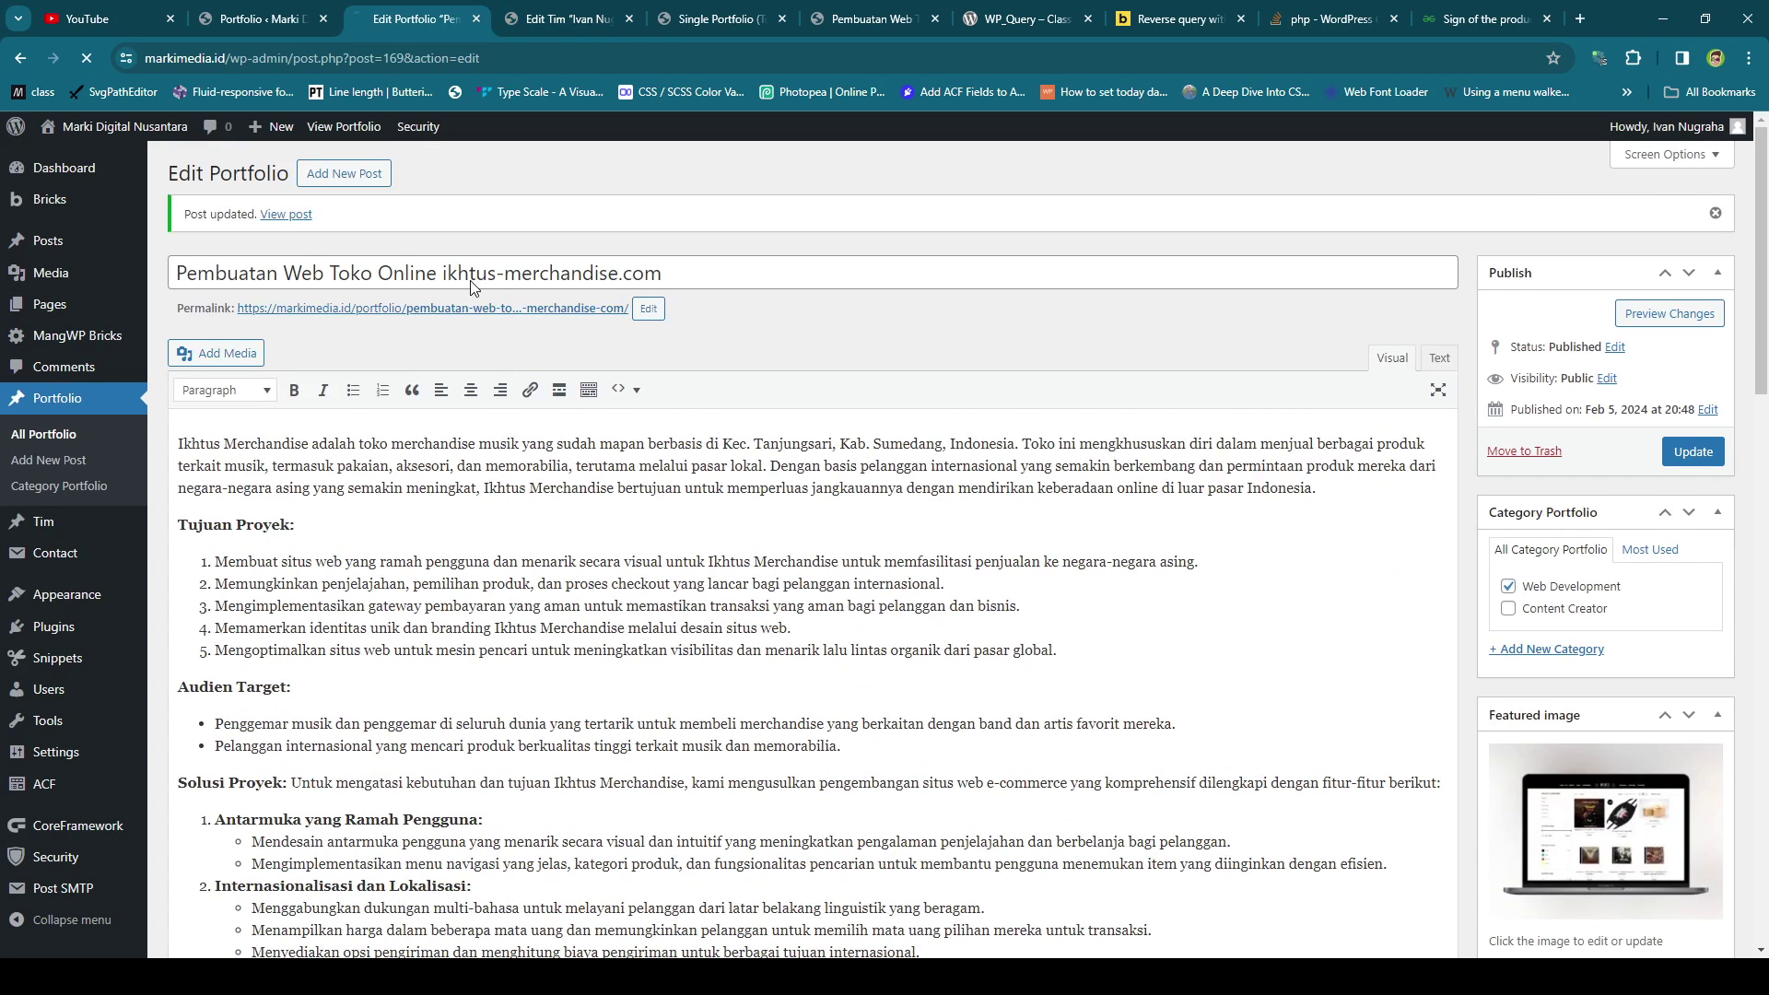
{"action": "scroll", "coordinate": [472, 281], "scroll_direction": "down", "scroll_amount": 15}
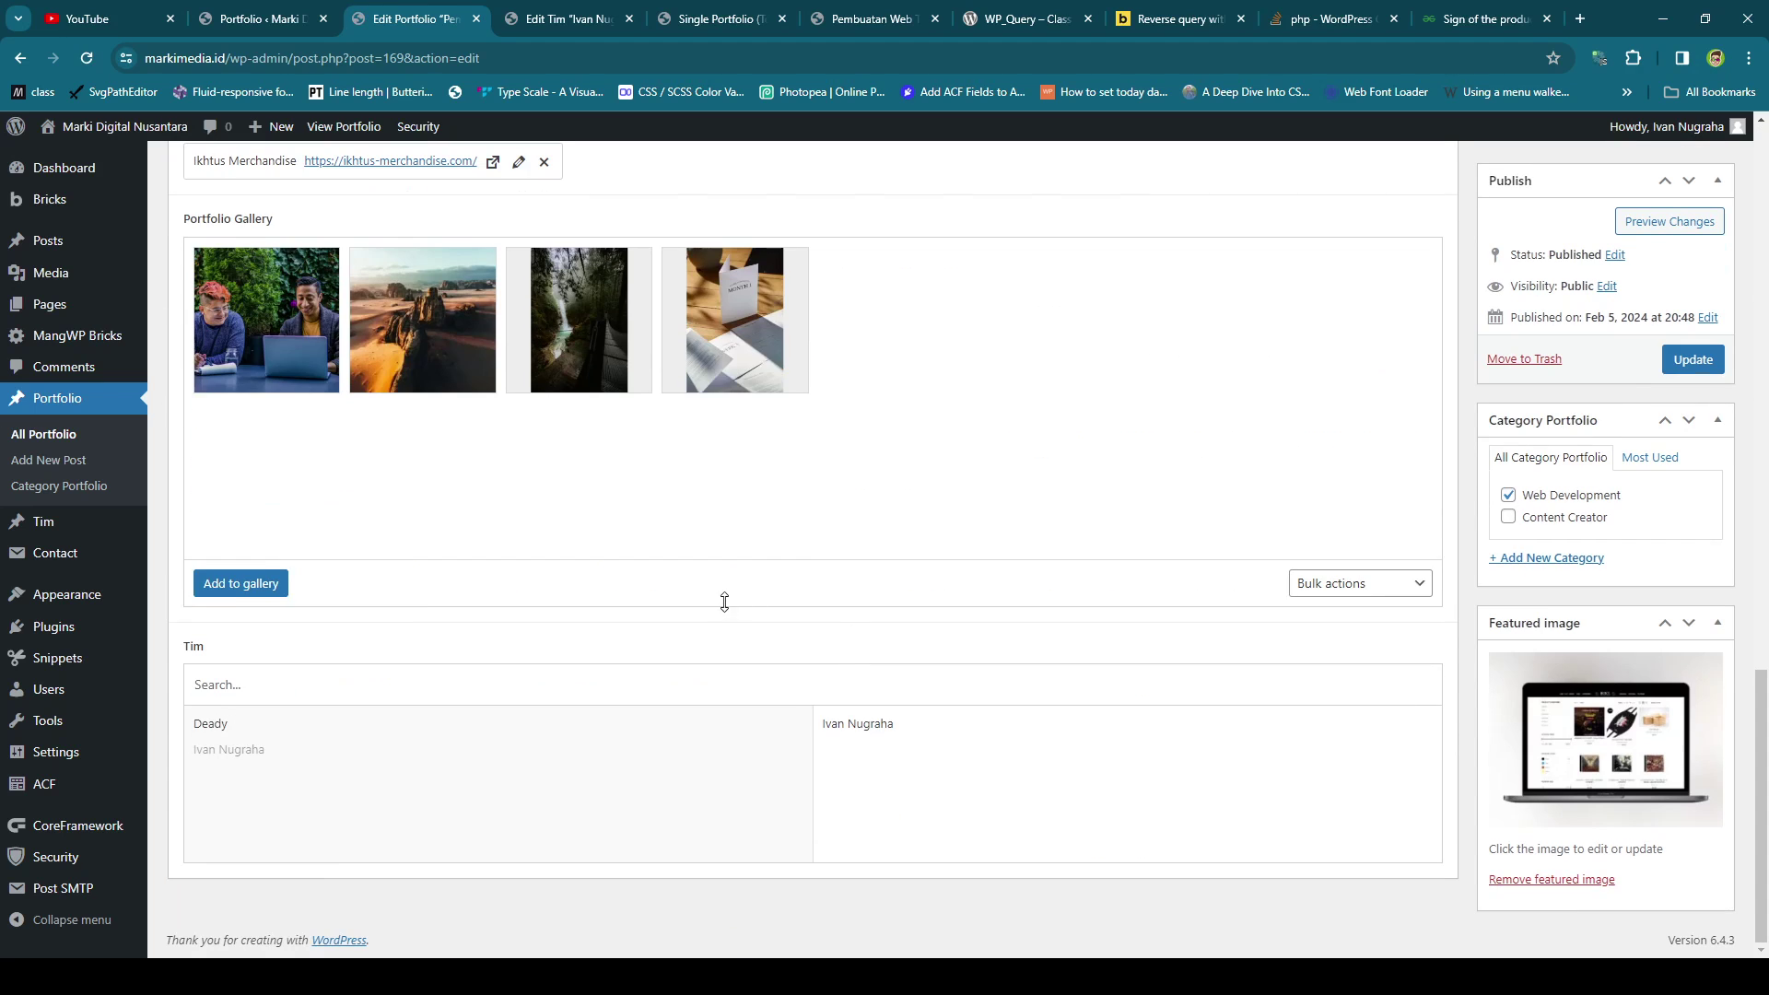
Preview the Single Portfolio template, and examine the live project page down to its related projects section.
{"action": "left_click", "coordinate": [522, 16]}
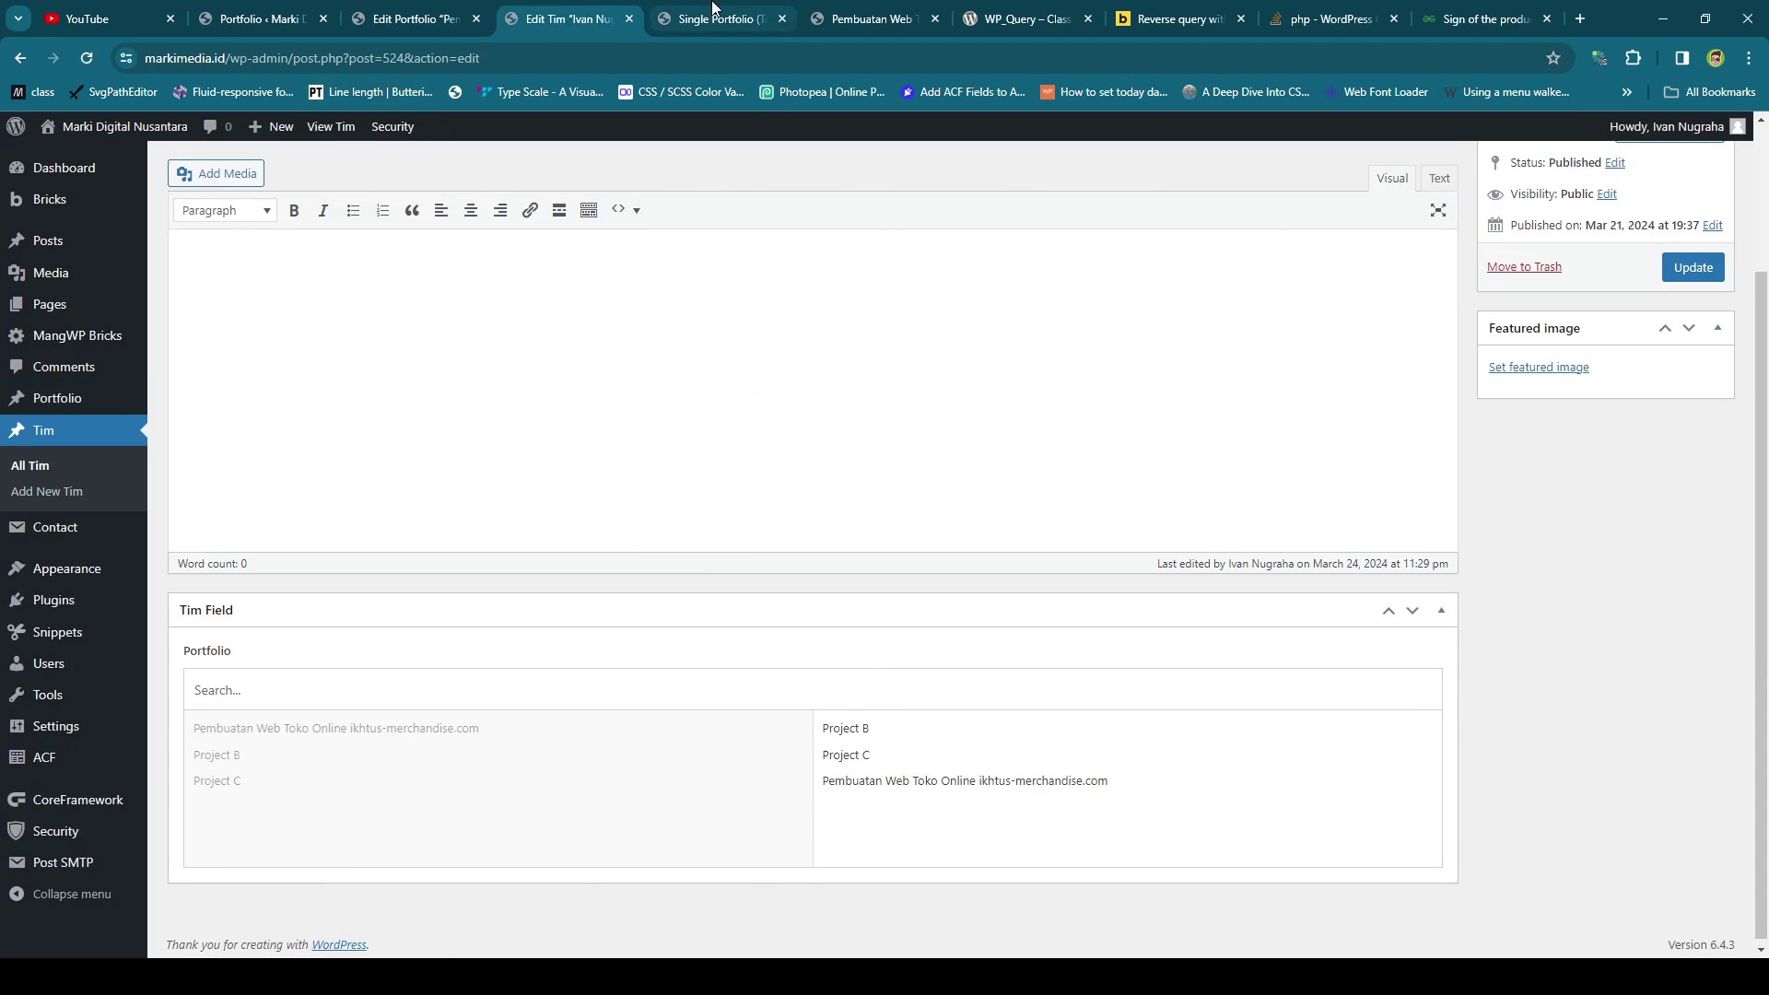
{"action": "left_click", "coordinate": [716, 16]}
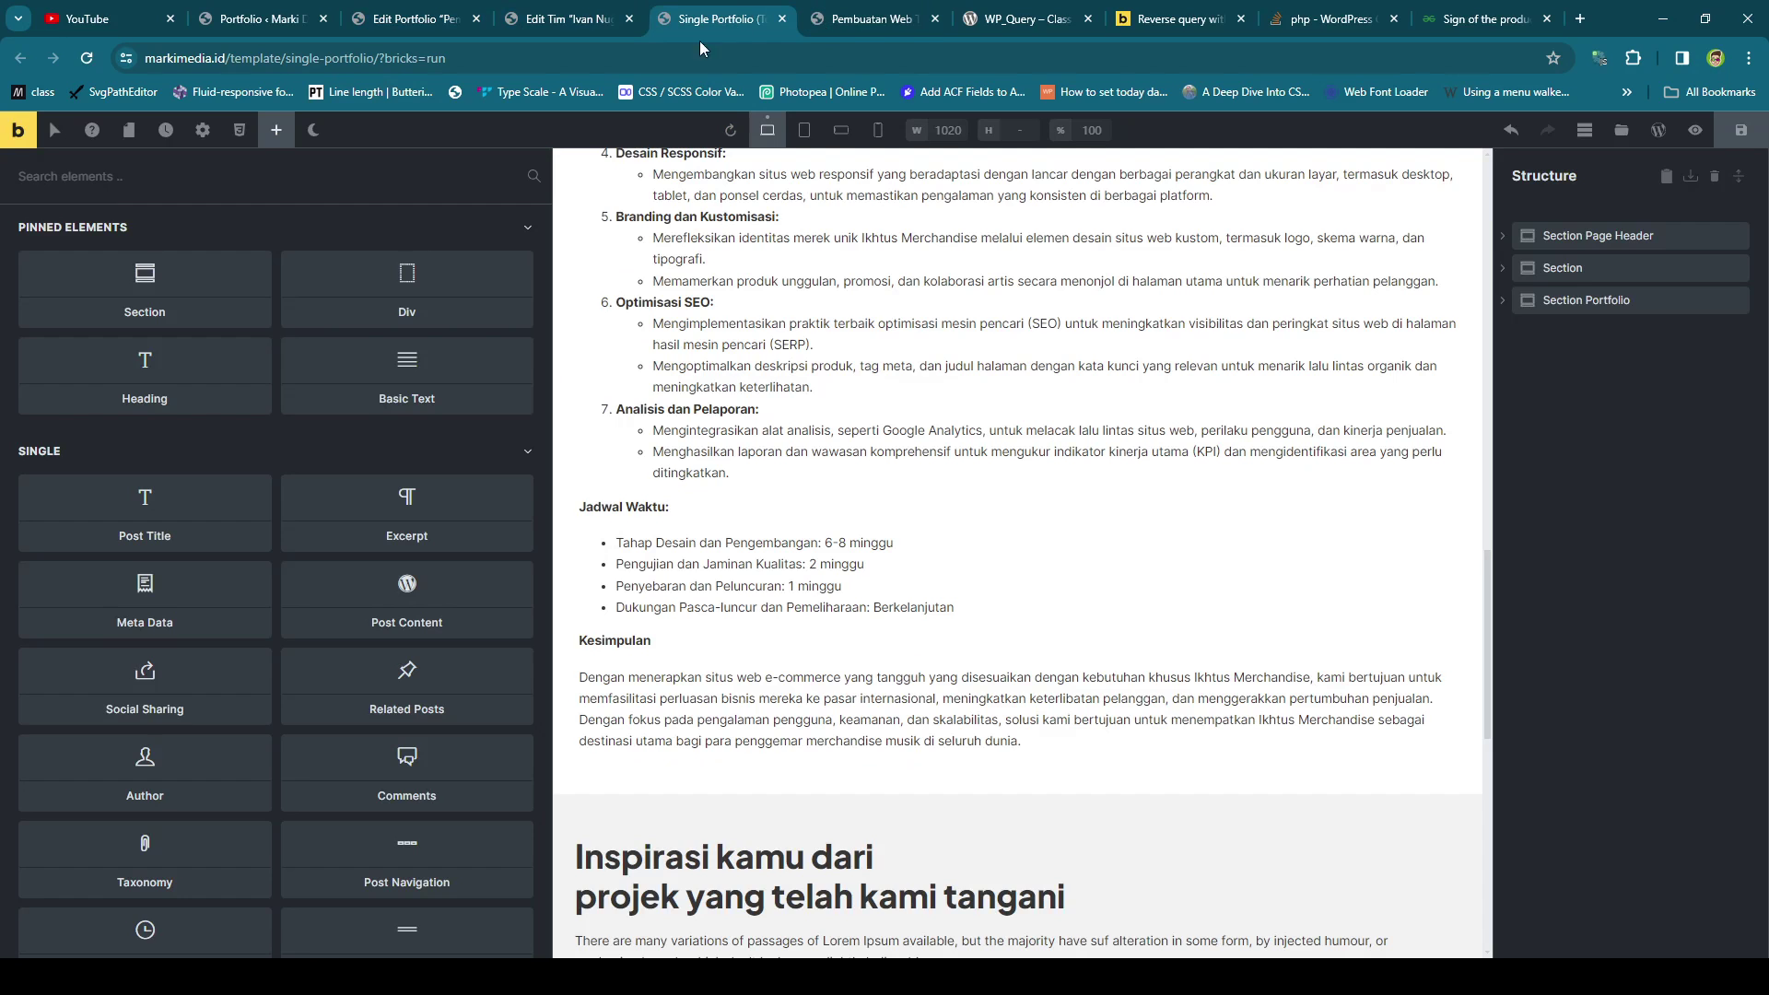
{"action": "left_click", "coordinate": [1695, 130]}
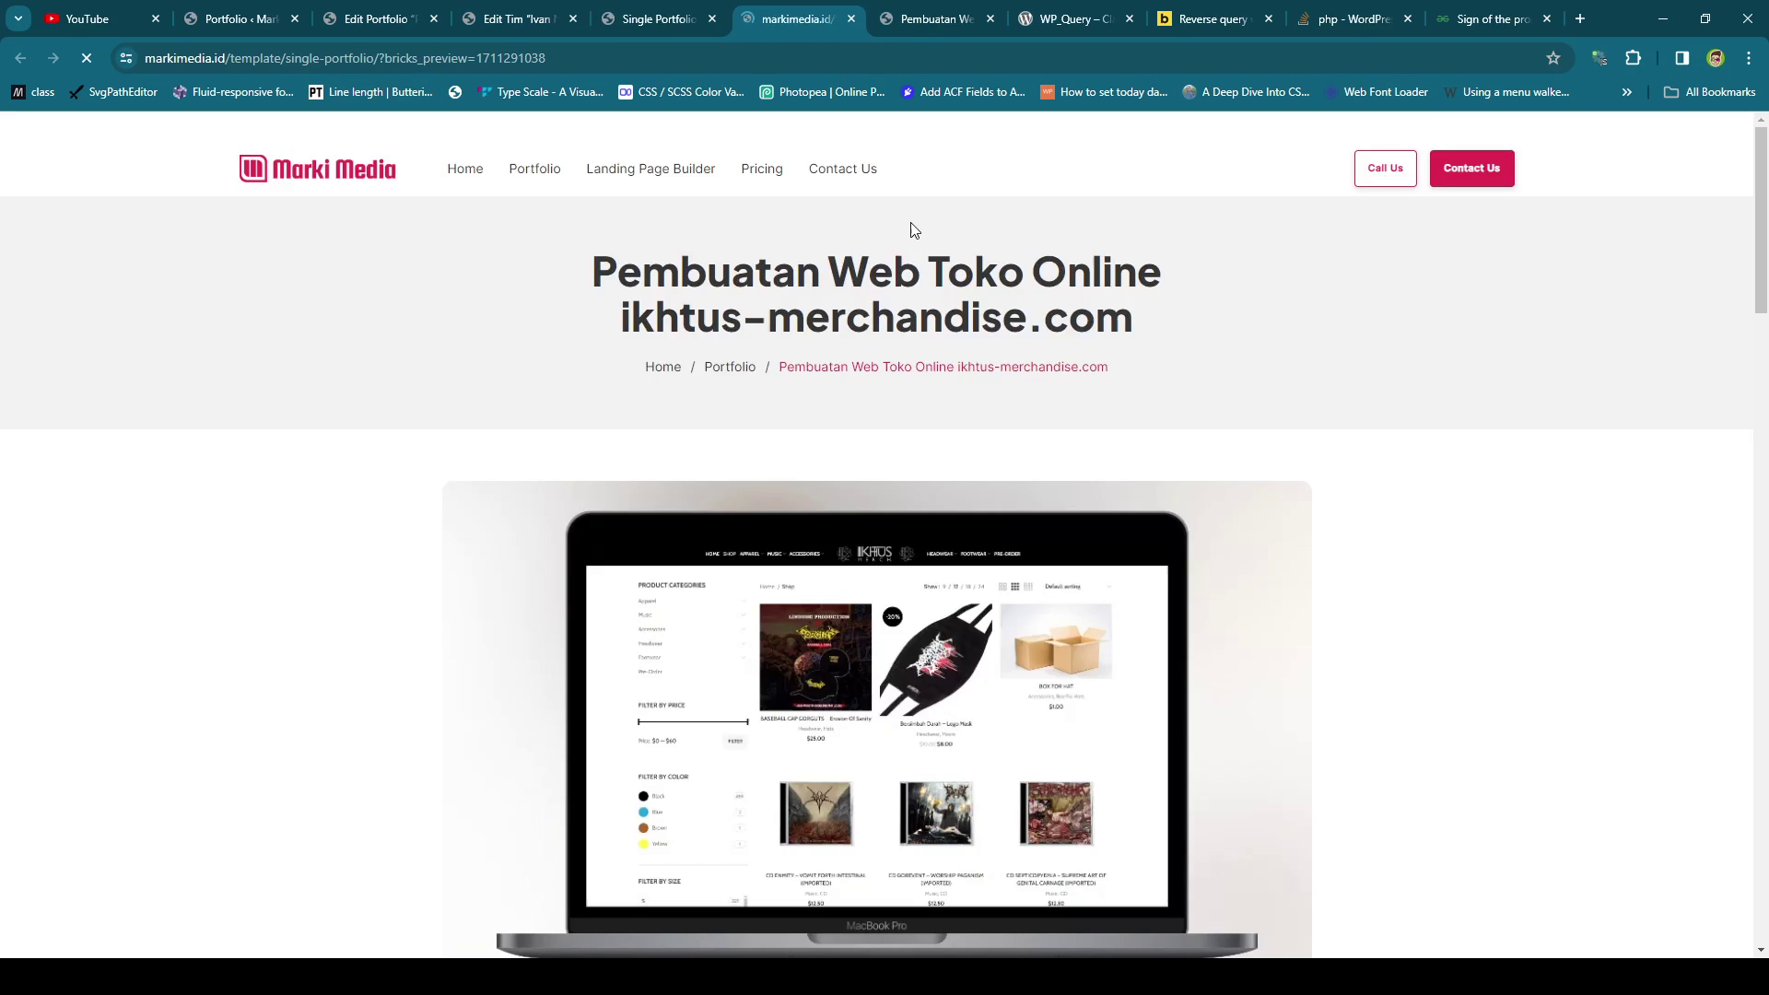
{"action": "left_click", "coordinate": [852, 19]}
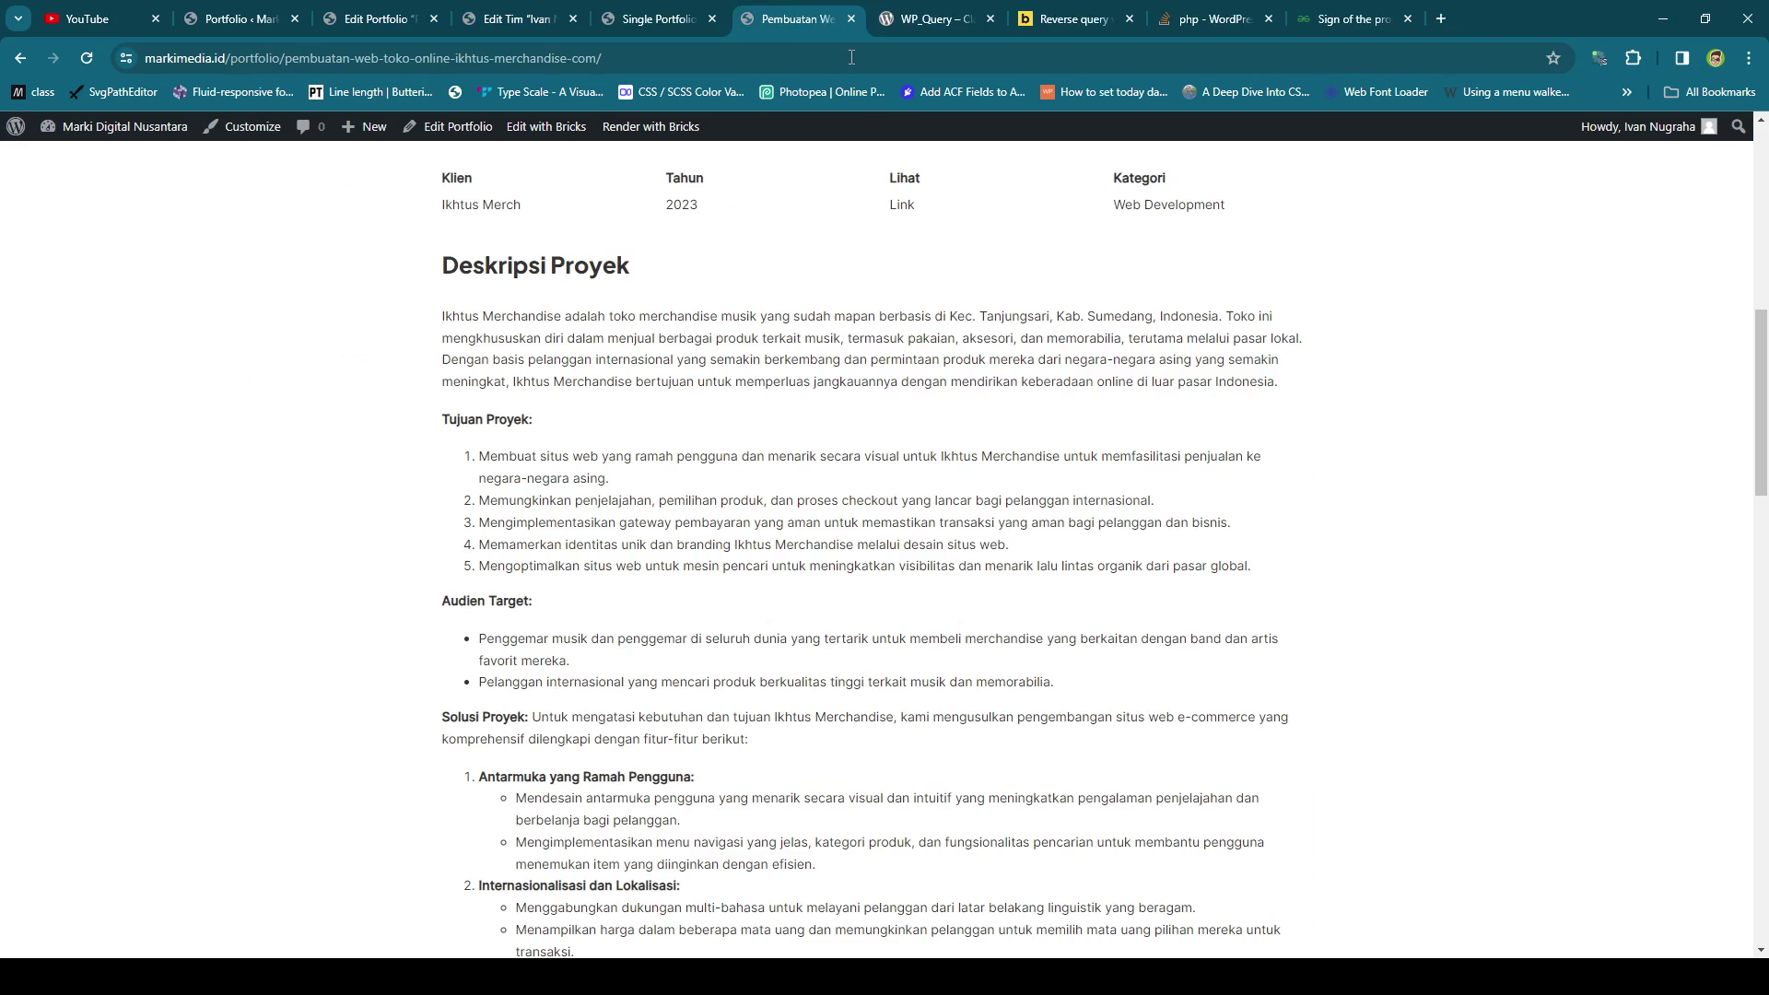
{"action": "scroll", "coordinate": [835, 344], "scroll_direction": "down", "scroll_amount": 15}
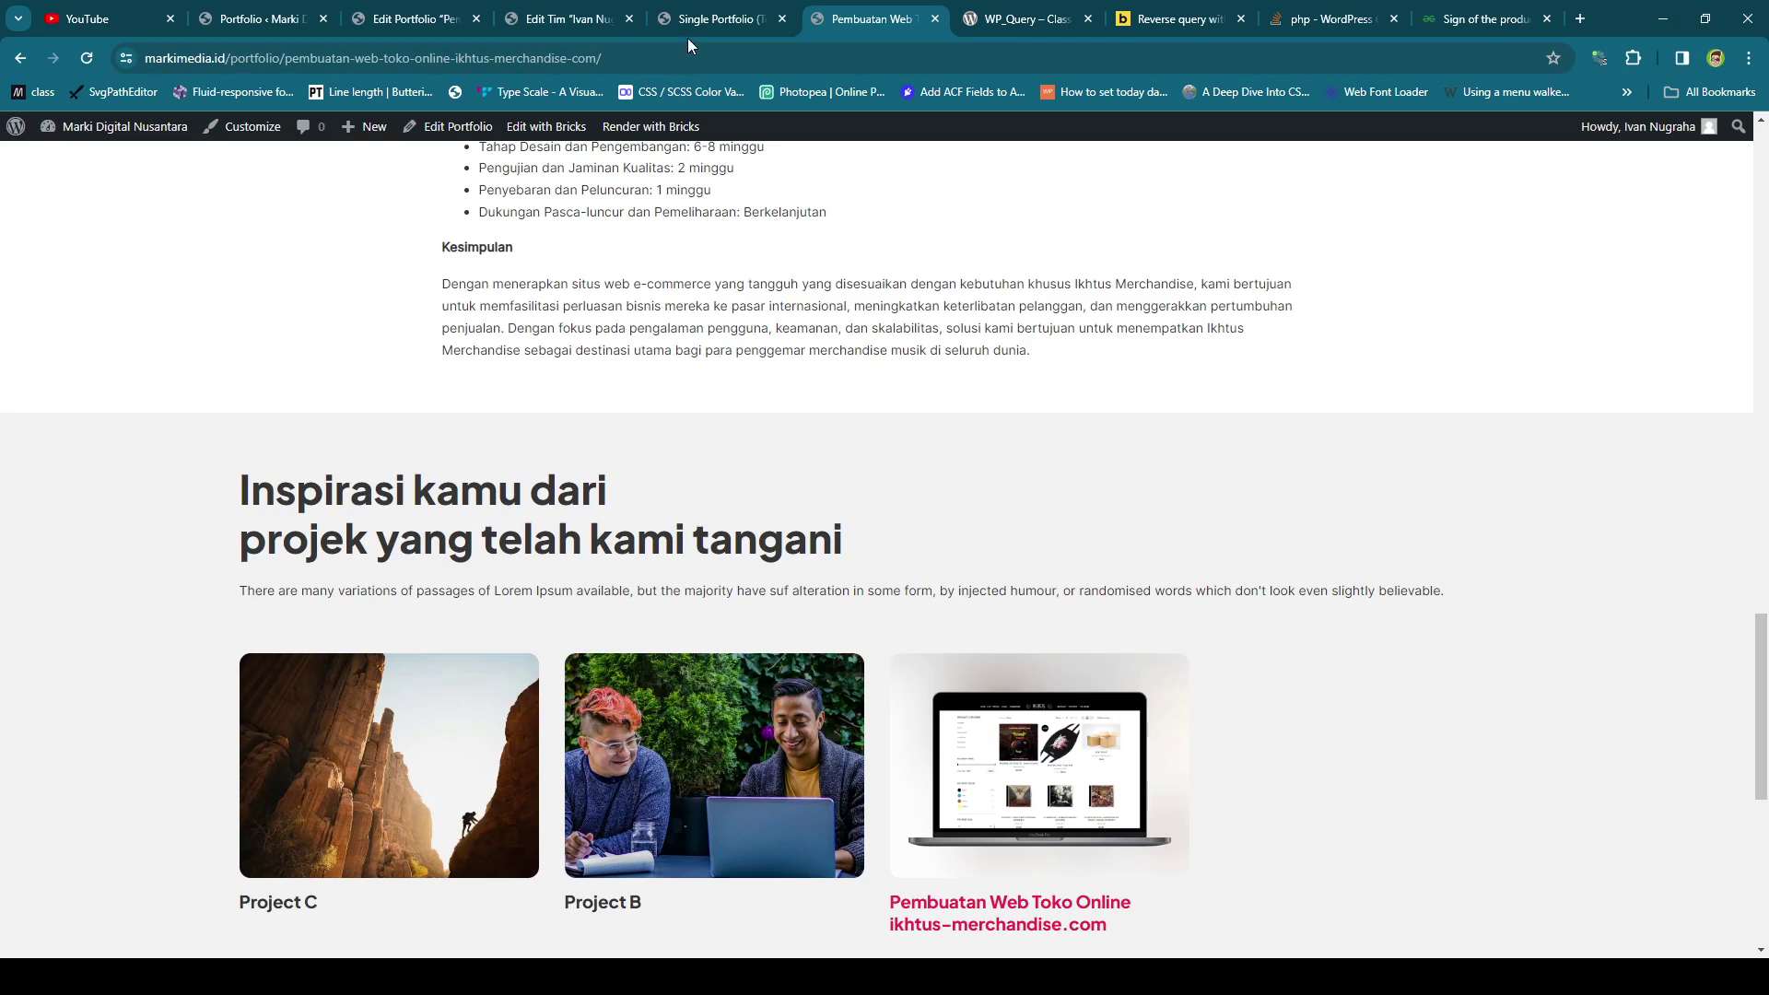
Review the portfolio entry again from its title down to the Tim relationship field.
{"action": "left_click", "coordinate": [452, 12]}
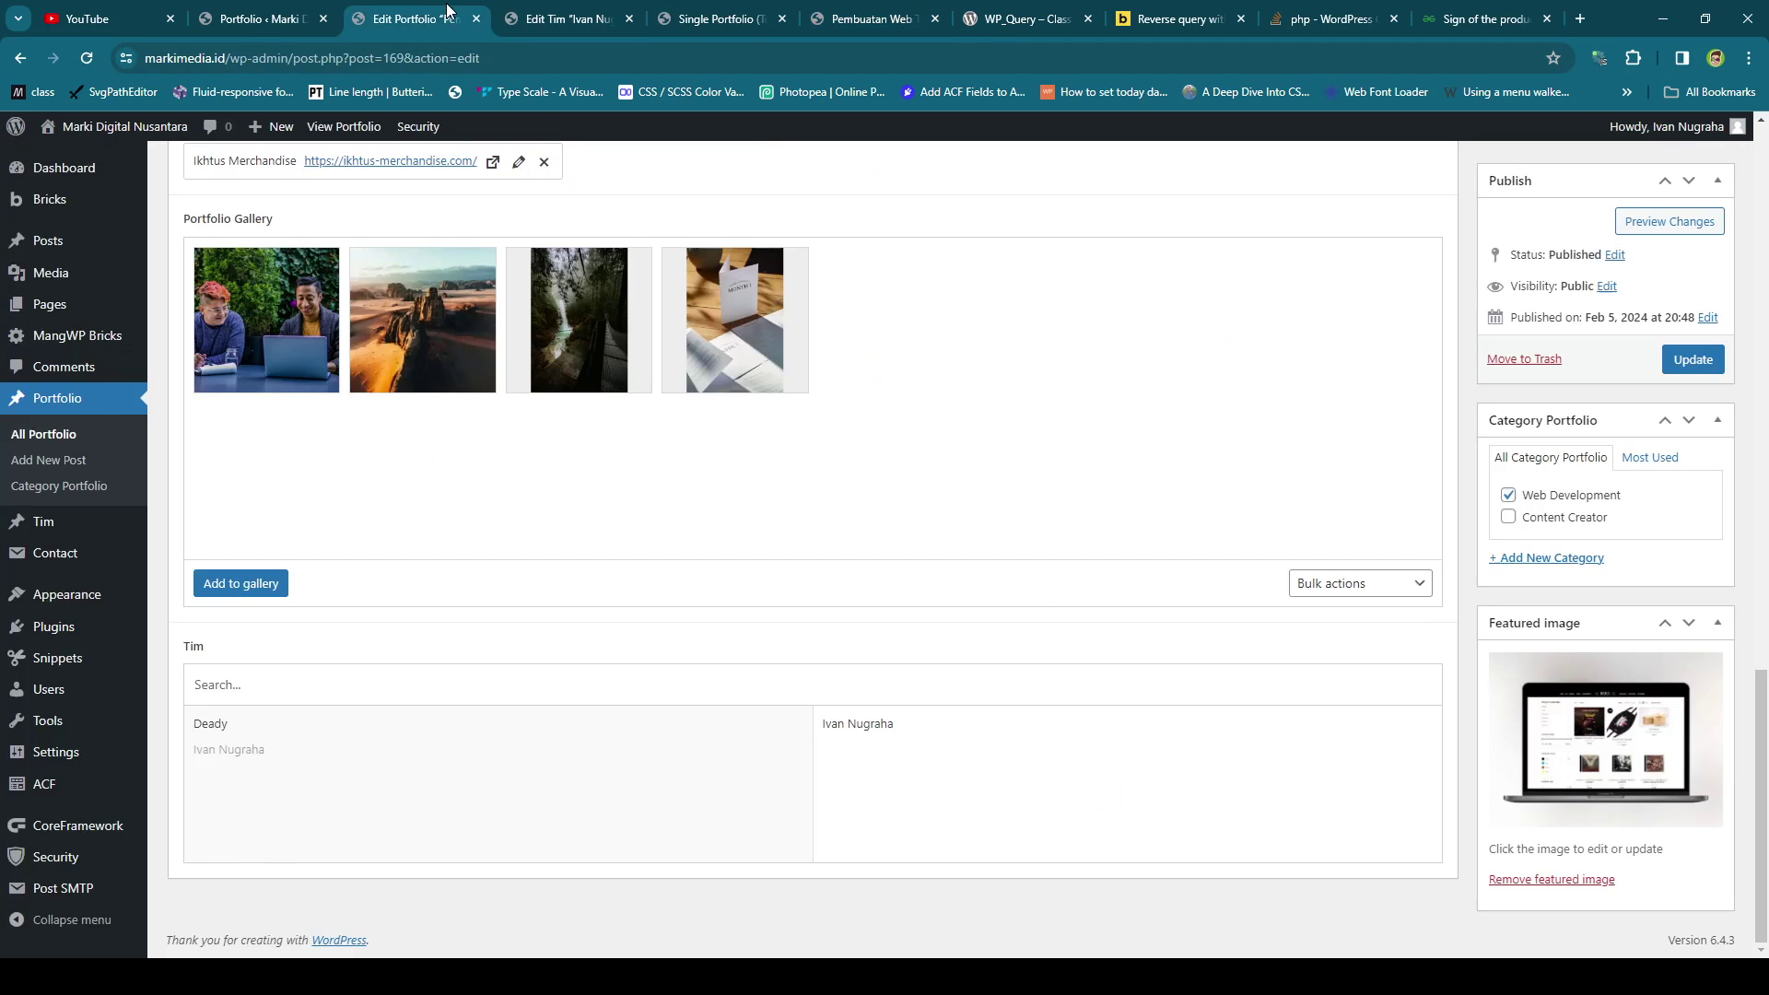
{"action": "scroll", "coordinate": [732, 677], "scroll_direction": "up", "scroll_amount": 15}
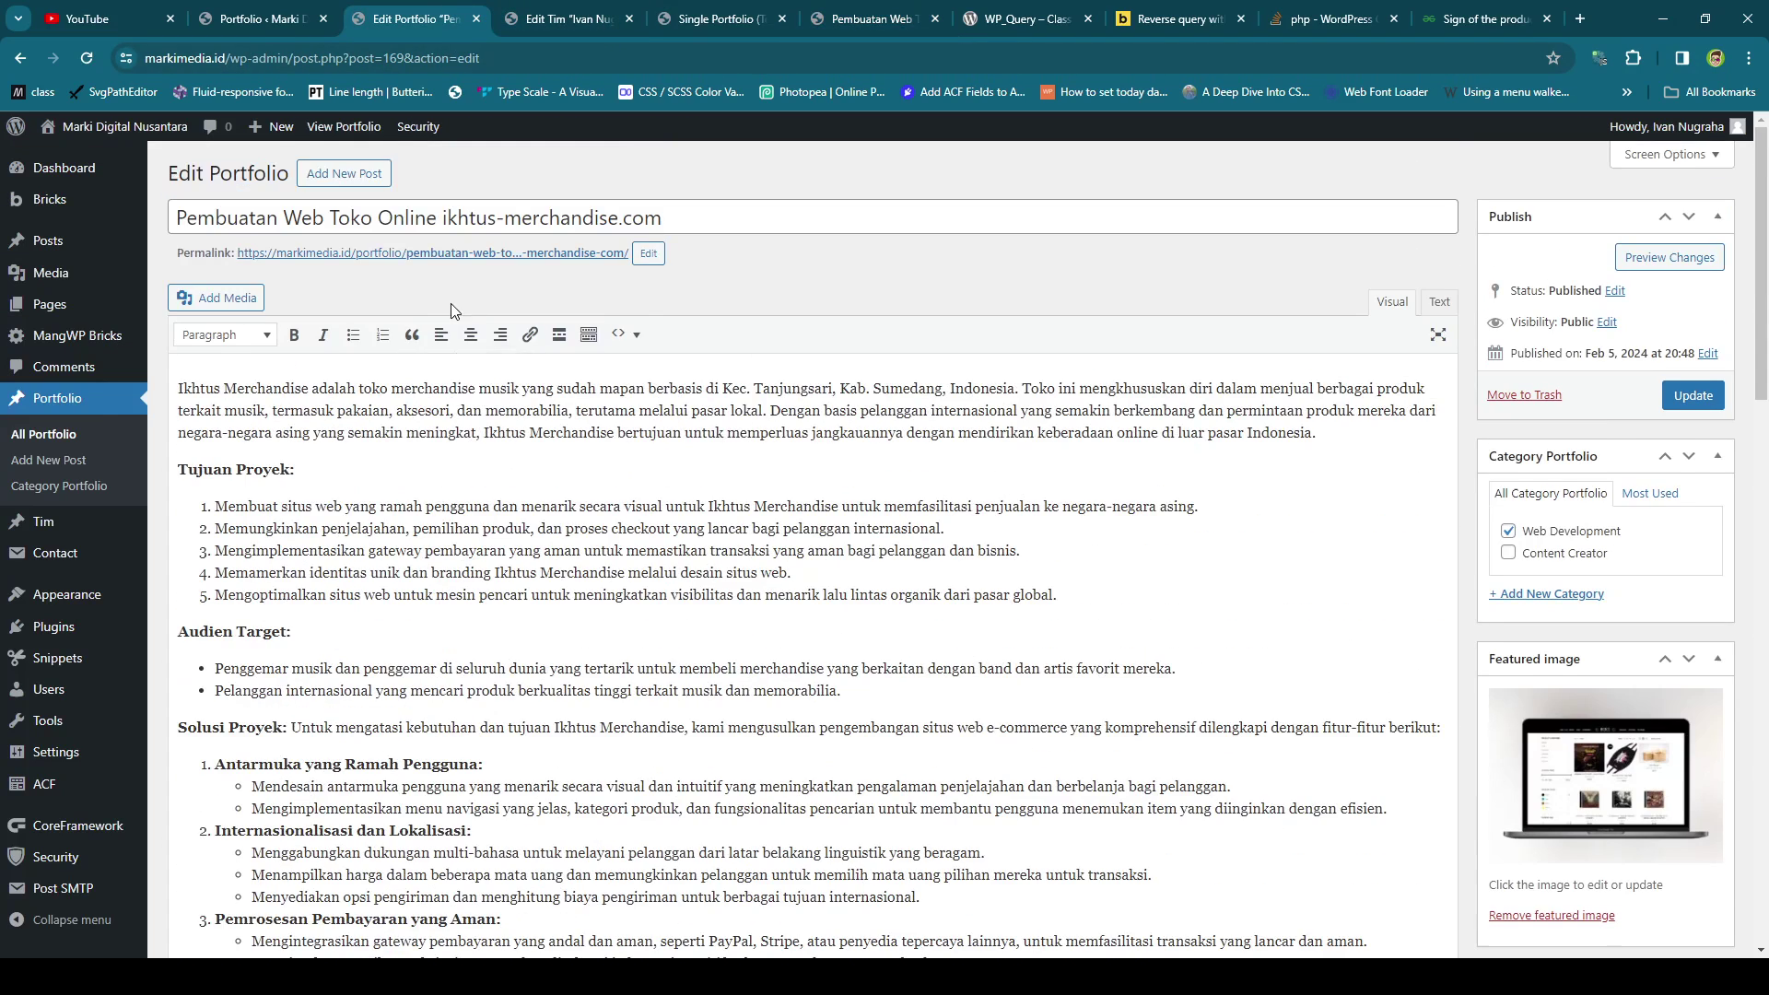
{"action": "scroll", "coordinate": [636, 502], "scroll_direction": "down", "scroll_amount": 1}
{"action": "scroll", "coordinate": [636, 503], "scroll_direction": "down", "scroll_amount": 15}
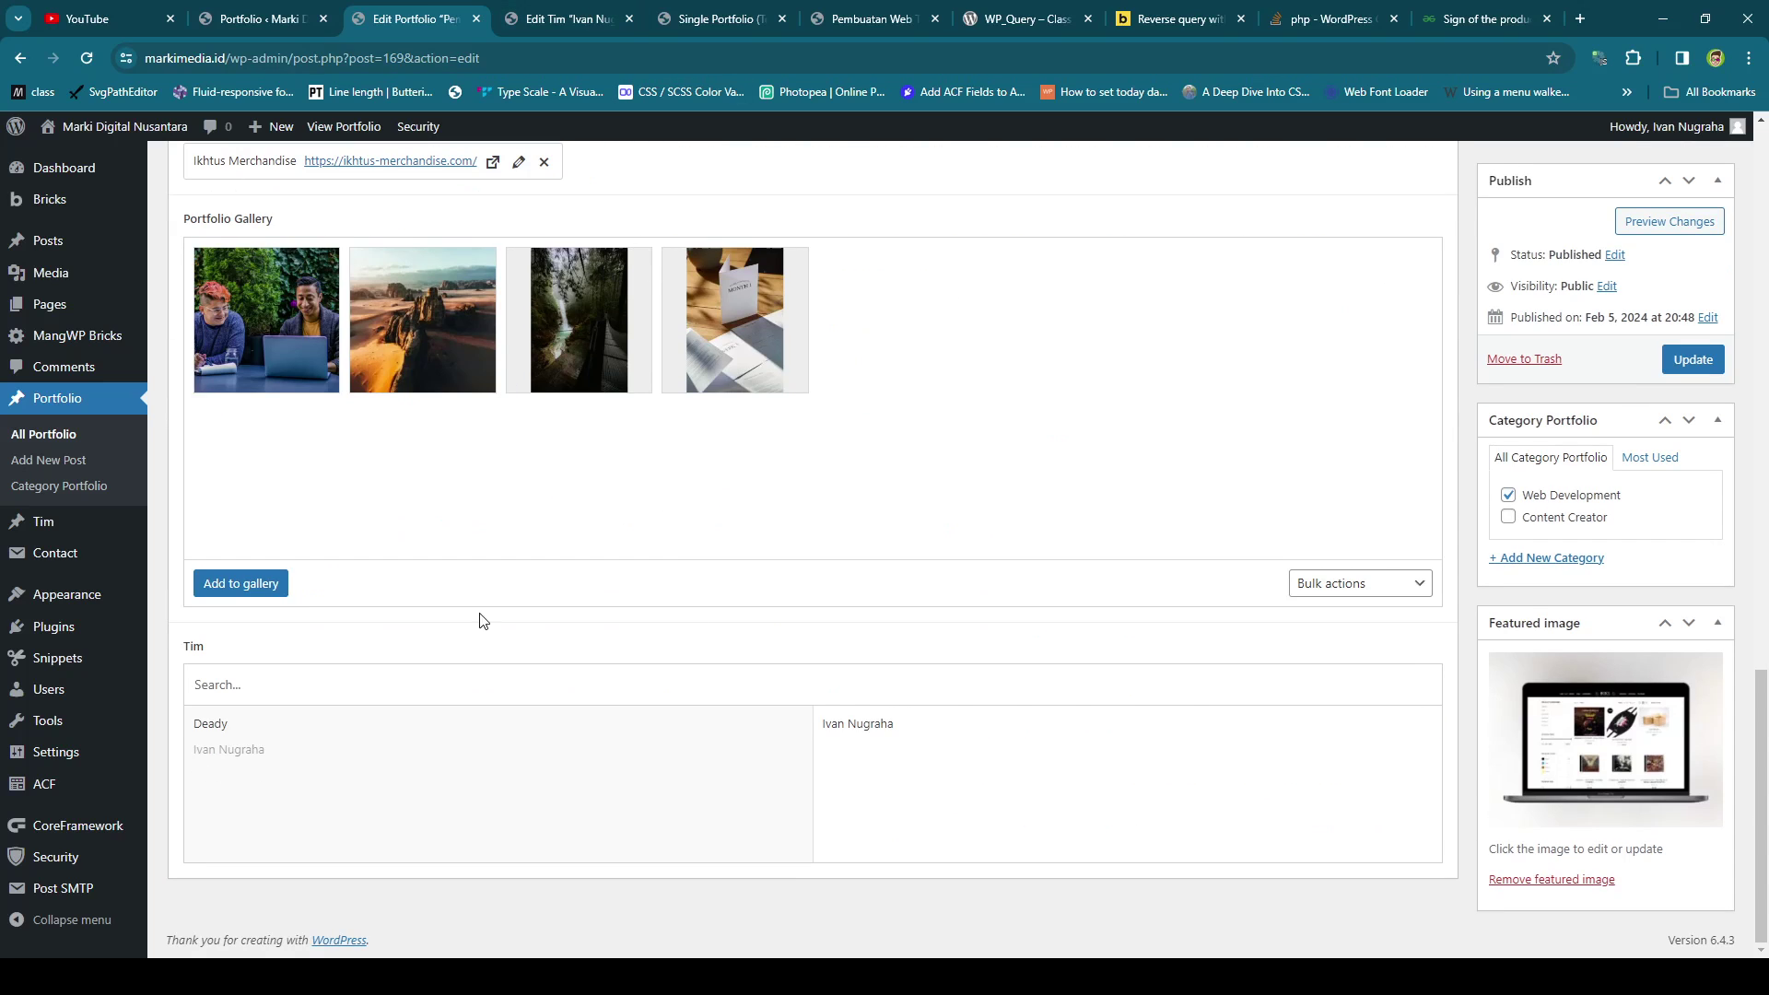
Pin the Container element and add a new container to the middle Section of the Single Portfolio template.
{"action": "left_click", "coordinate": [705, 19]}
{"action": "left_click", "coordinate": [1694, 129]}
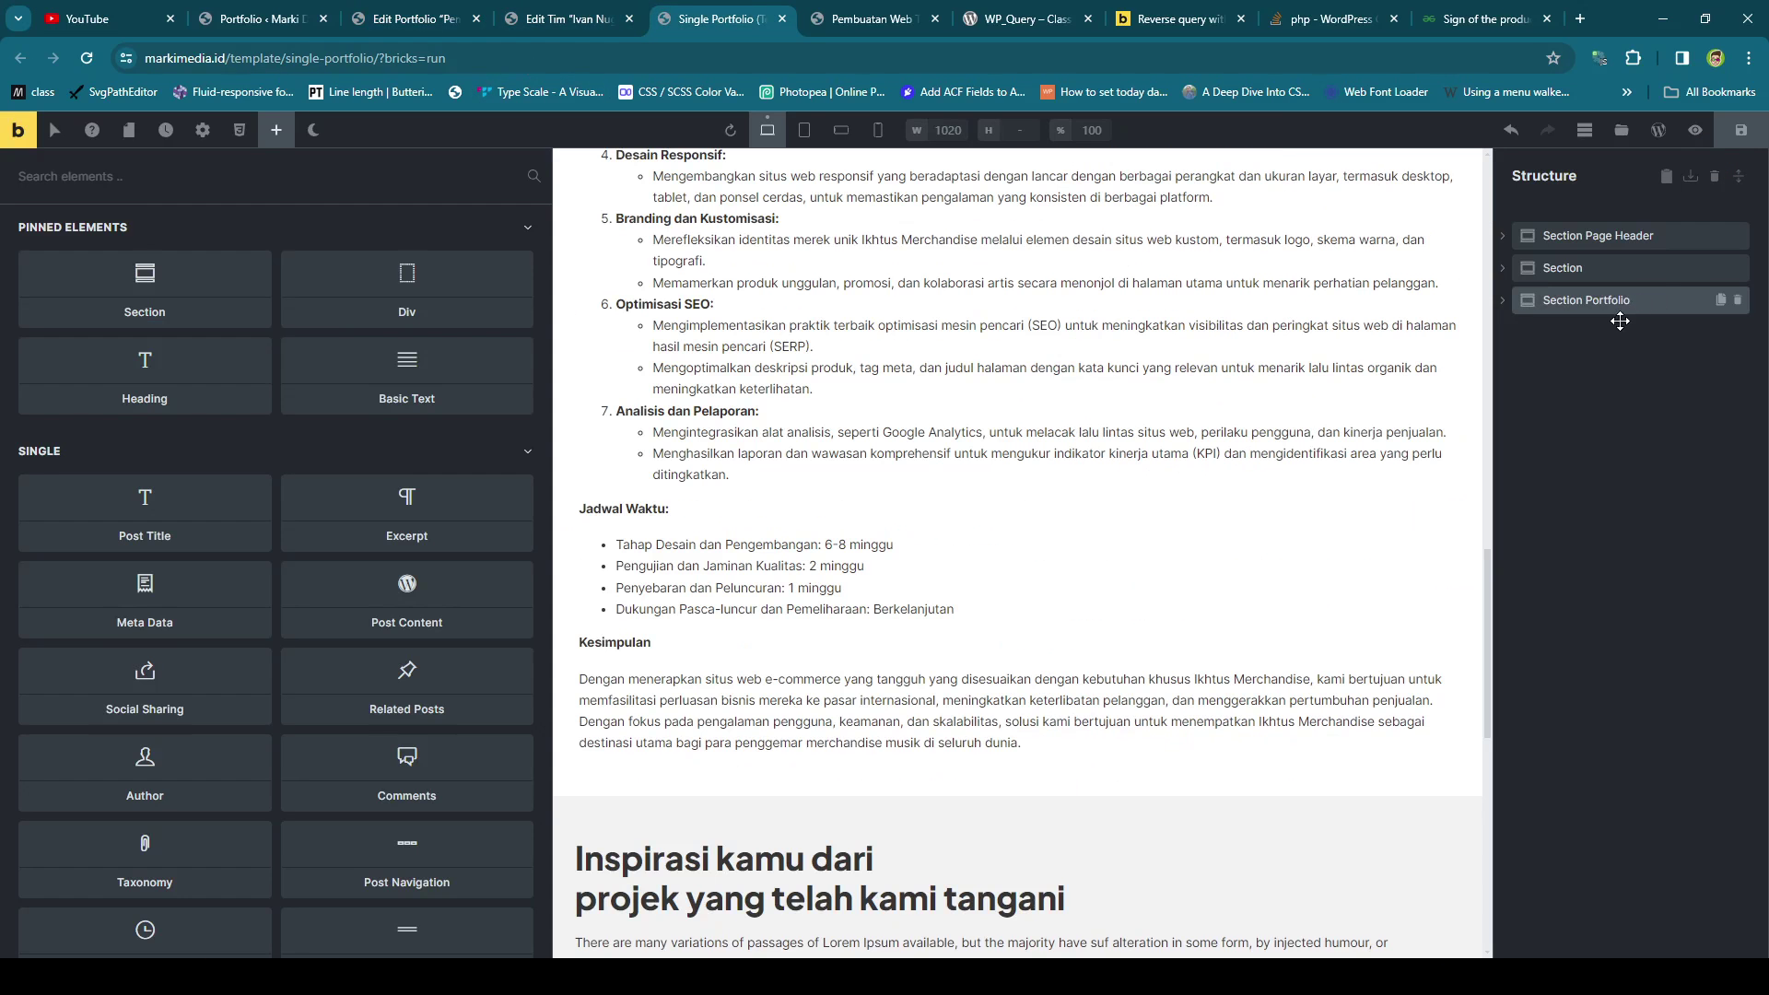
{"action": "left_click", "coordinate": [1506, 268]}
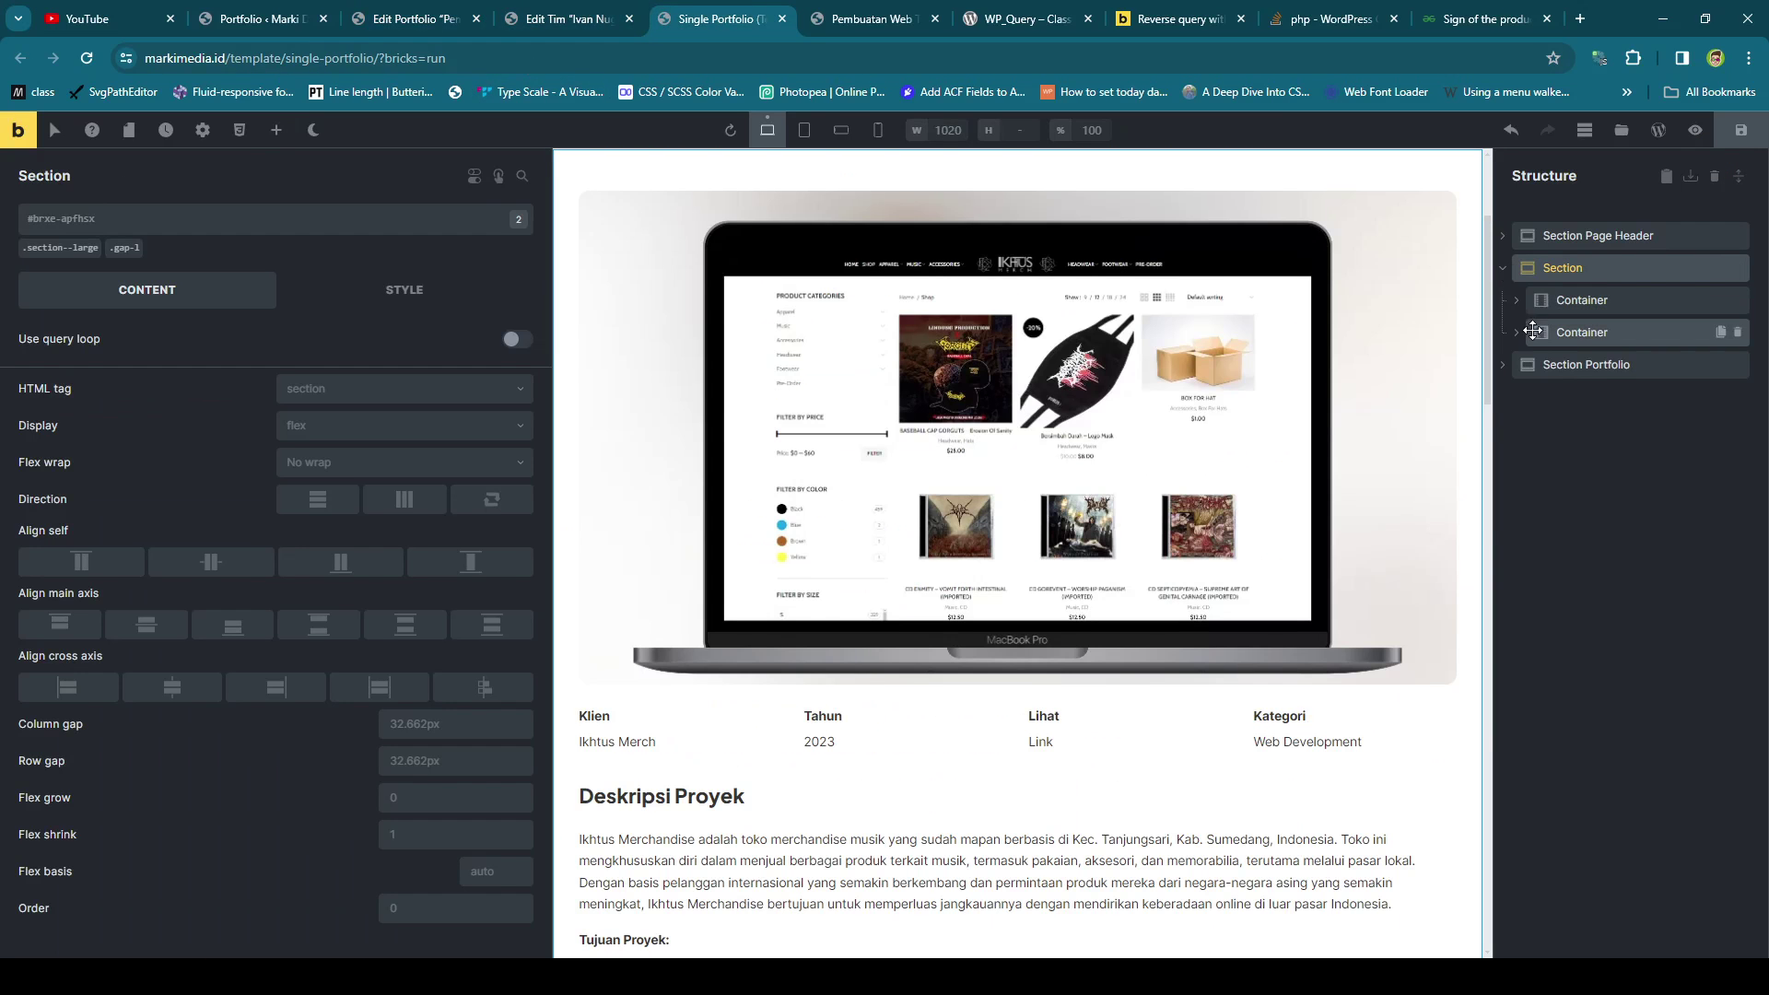
{"action": "scroll", "coordinate": [1316, 490], "scroll_direction": "down", "scroll_amount": 10}
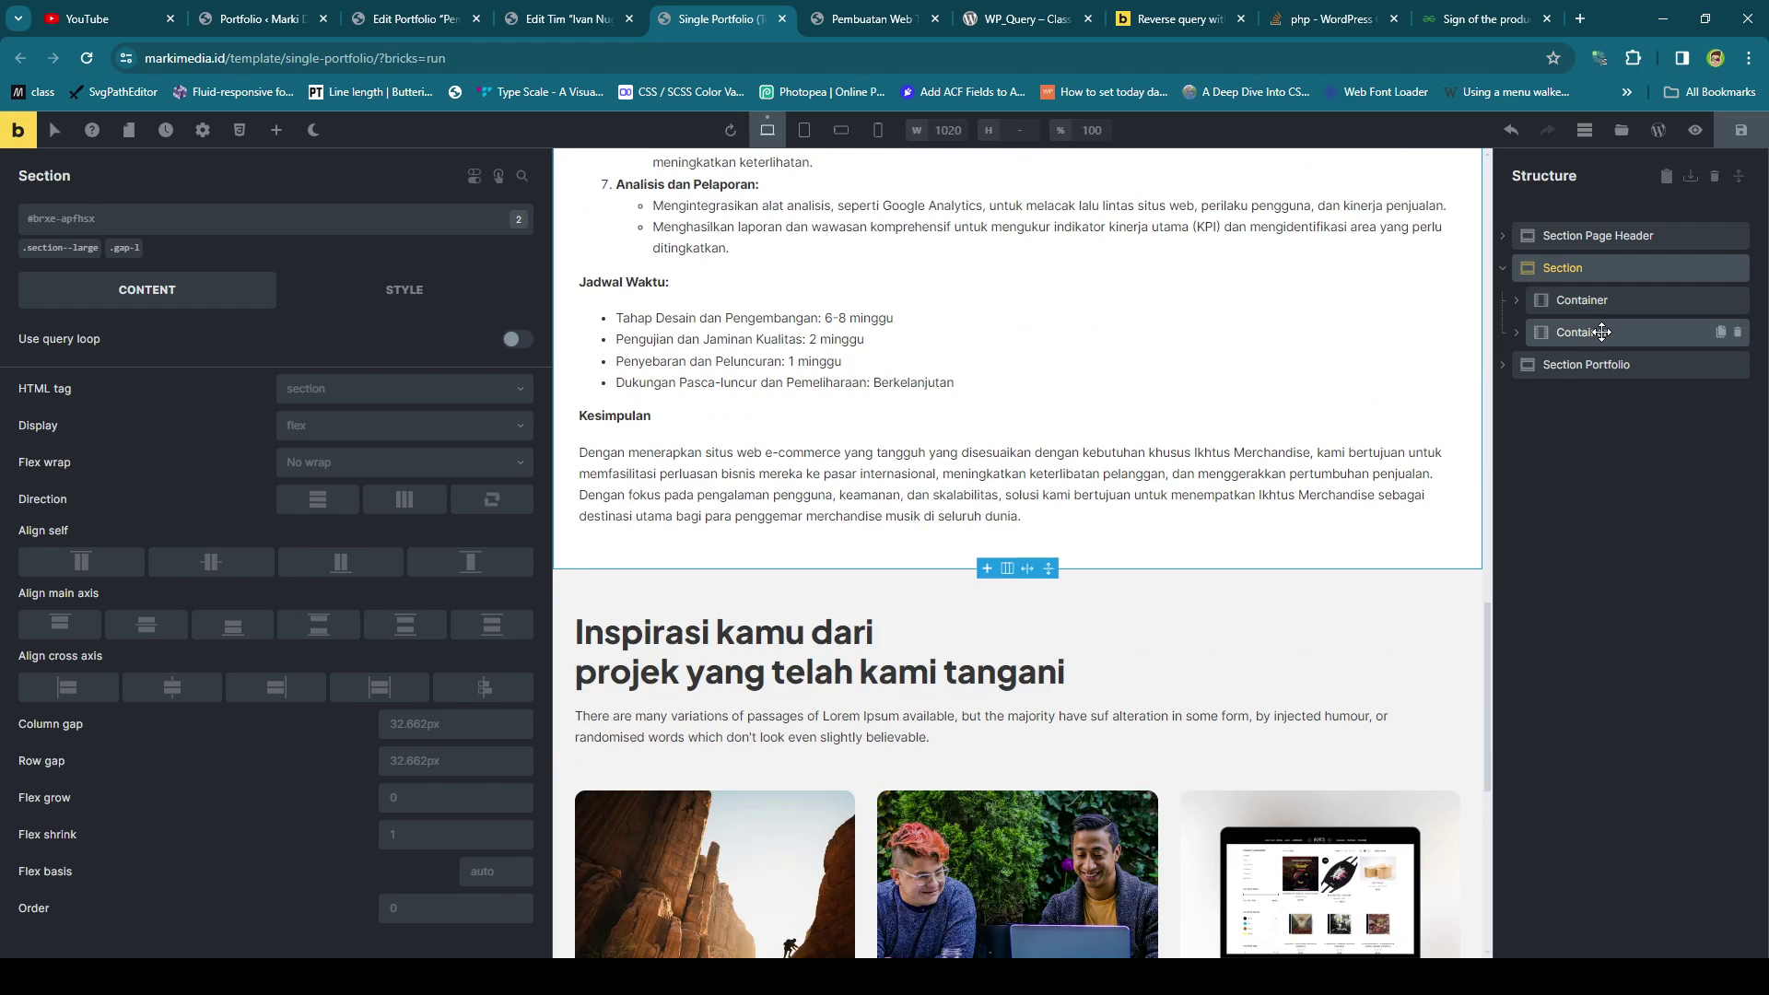
{"action": "left_click", "coordinate": [1610, 267]}
{"action": "left_click", "coordinate": [277, 130]}
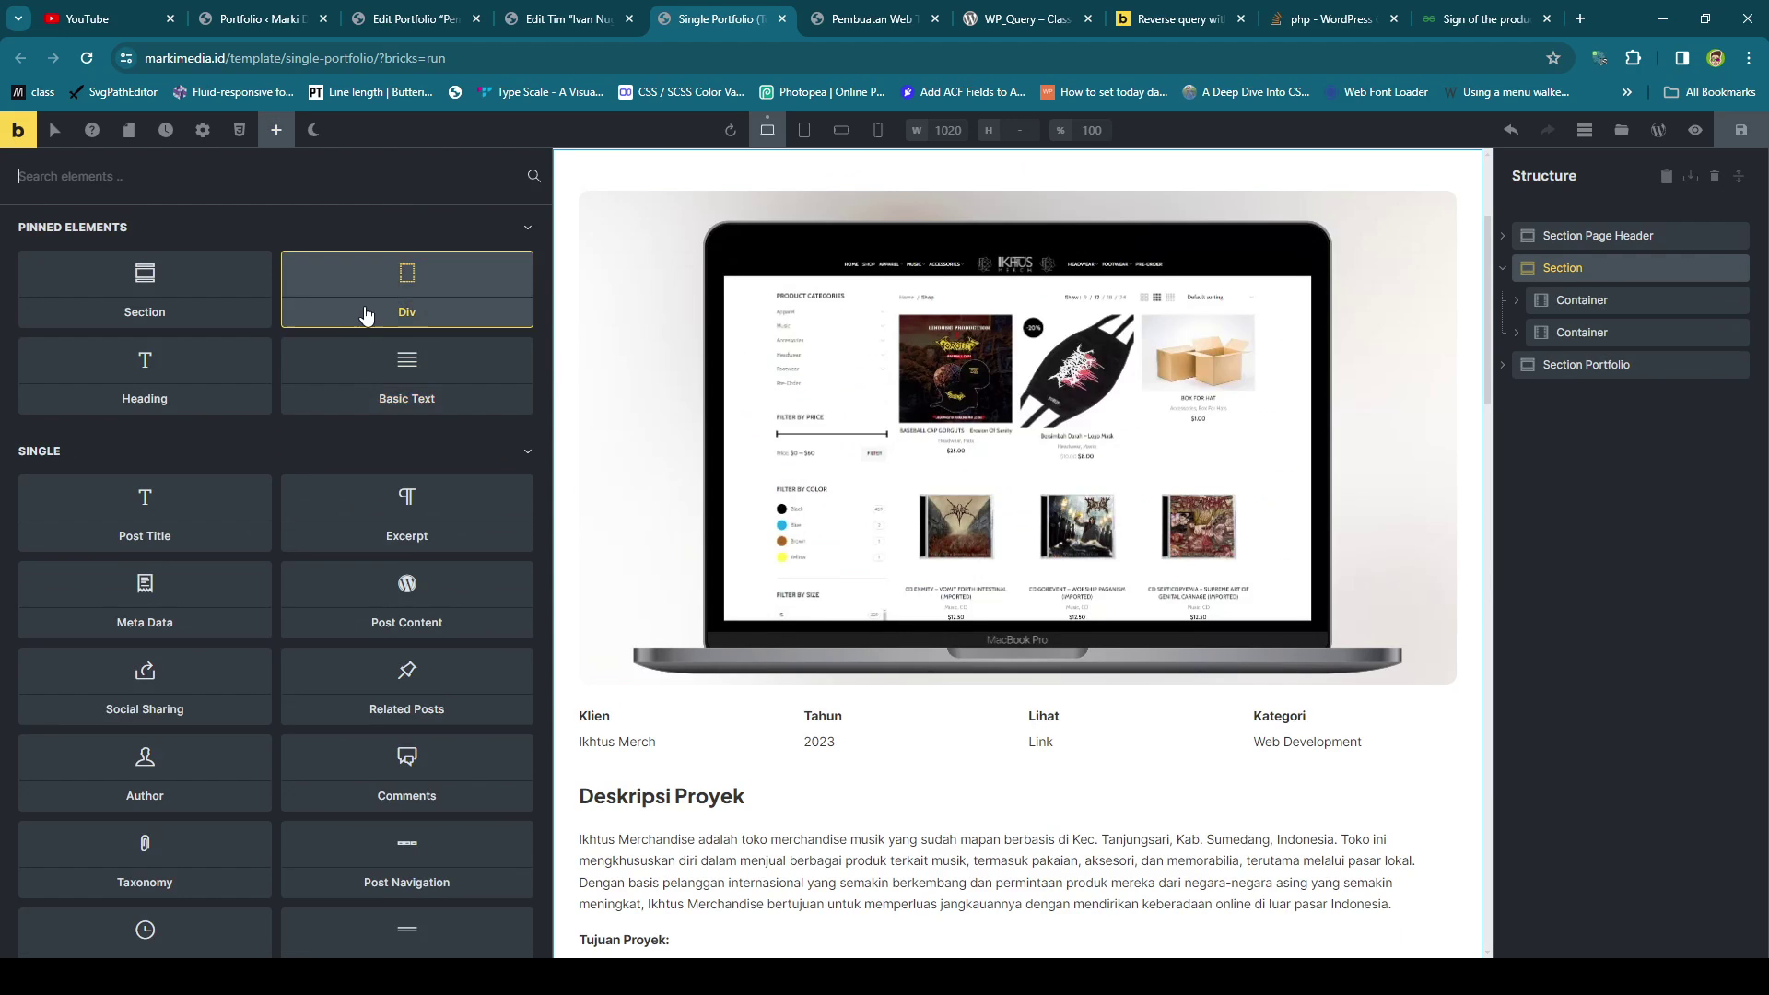
{"action": "type", "text": "co"}
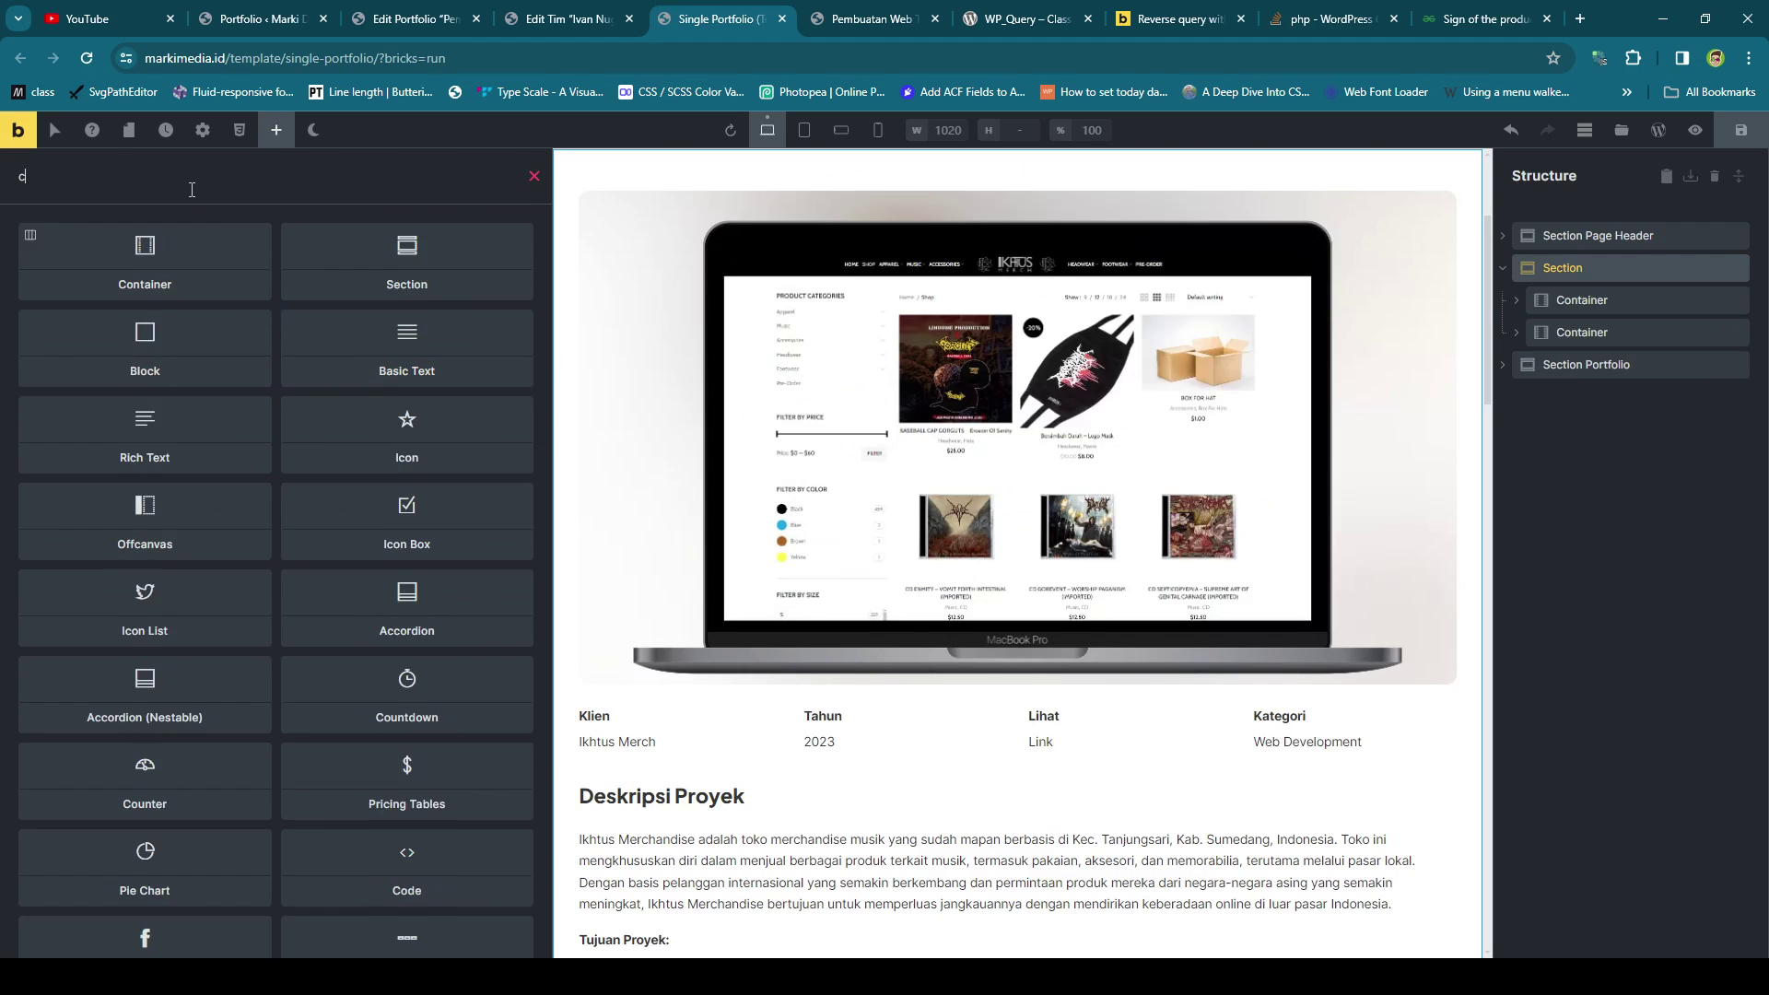
{"action": "left_click", "coordinate": [259, 235]}
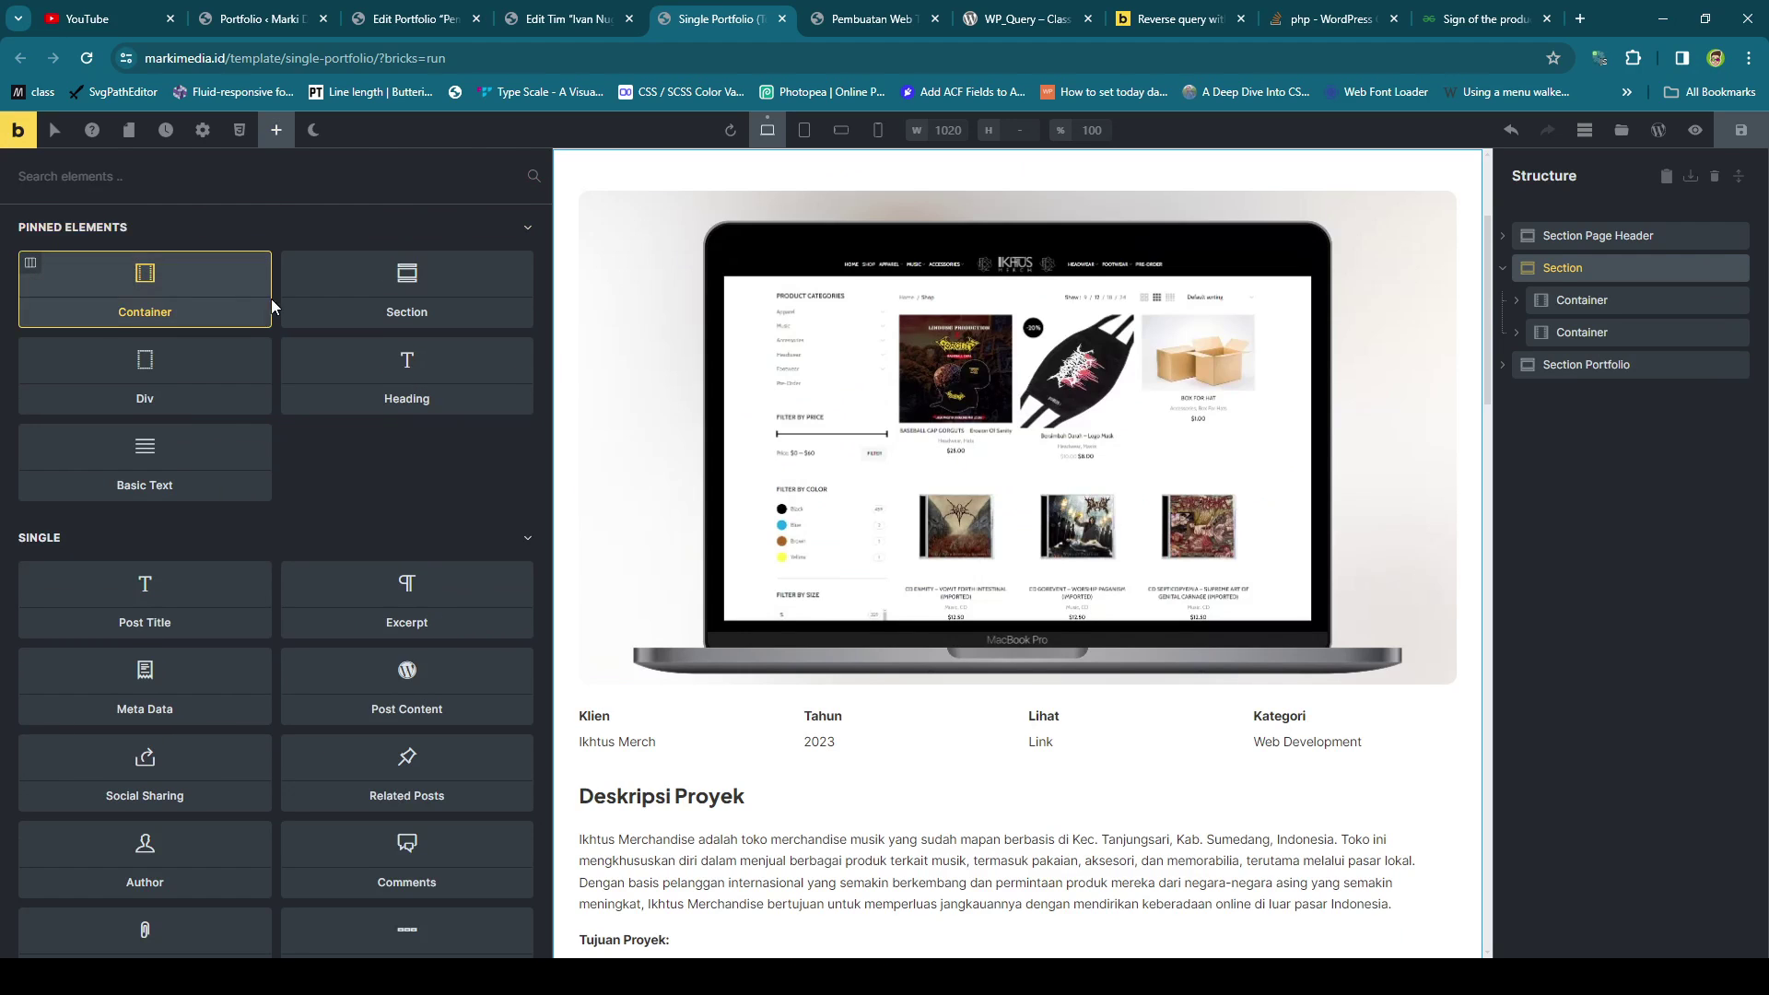
{"action": "left_click_drag", "start_coordinate": [166, 289], "coordinate": [1149, 377]}
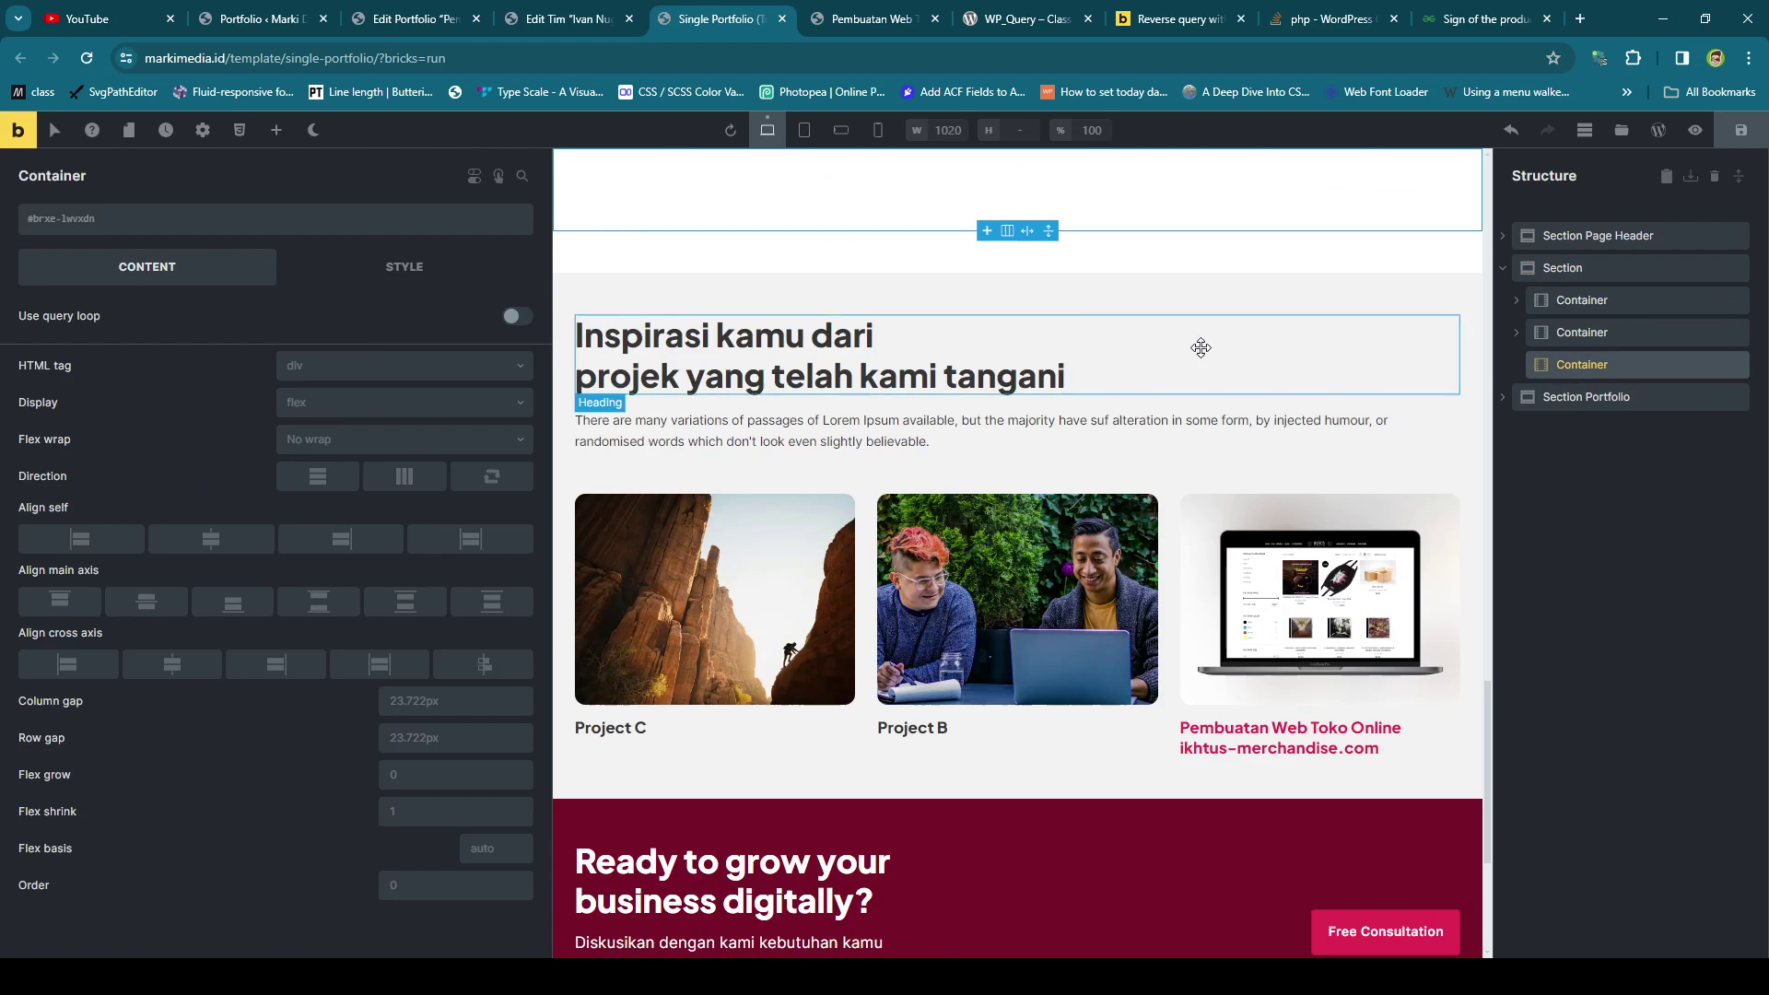
Add a Div inside the new container, enable its query loop and open the query settings.
{"action": "left_click", "coordinate": [276, 130]}
{"action": "left_click", "coordinate": [169, 375]}
{"action": "left_click", "coordinate": [1517, 365]}
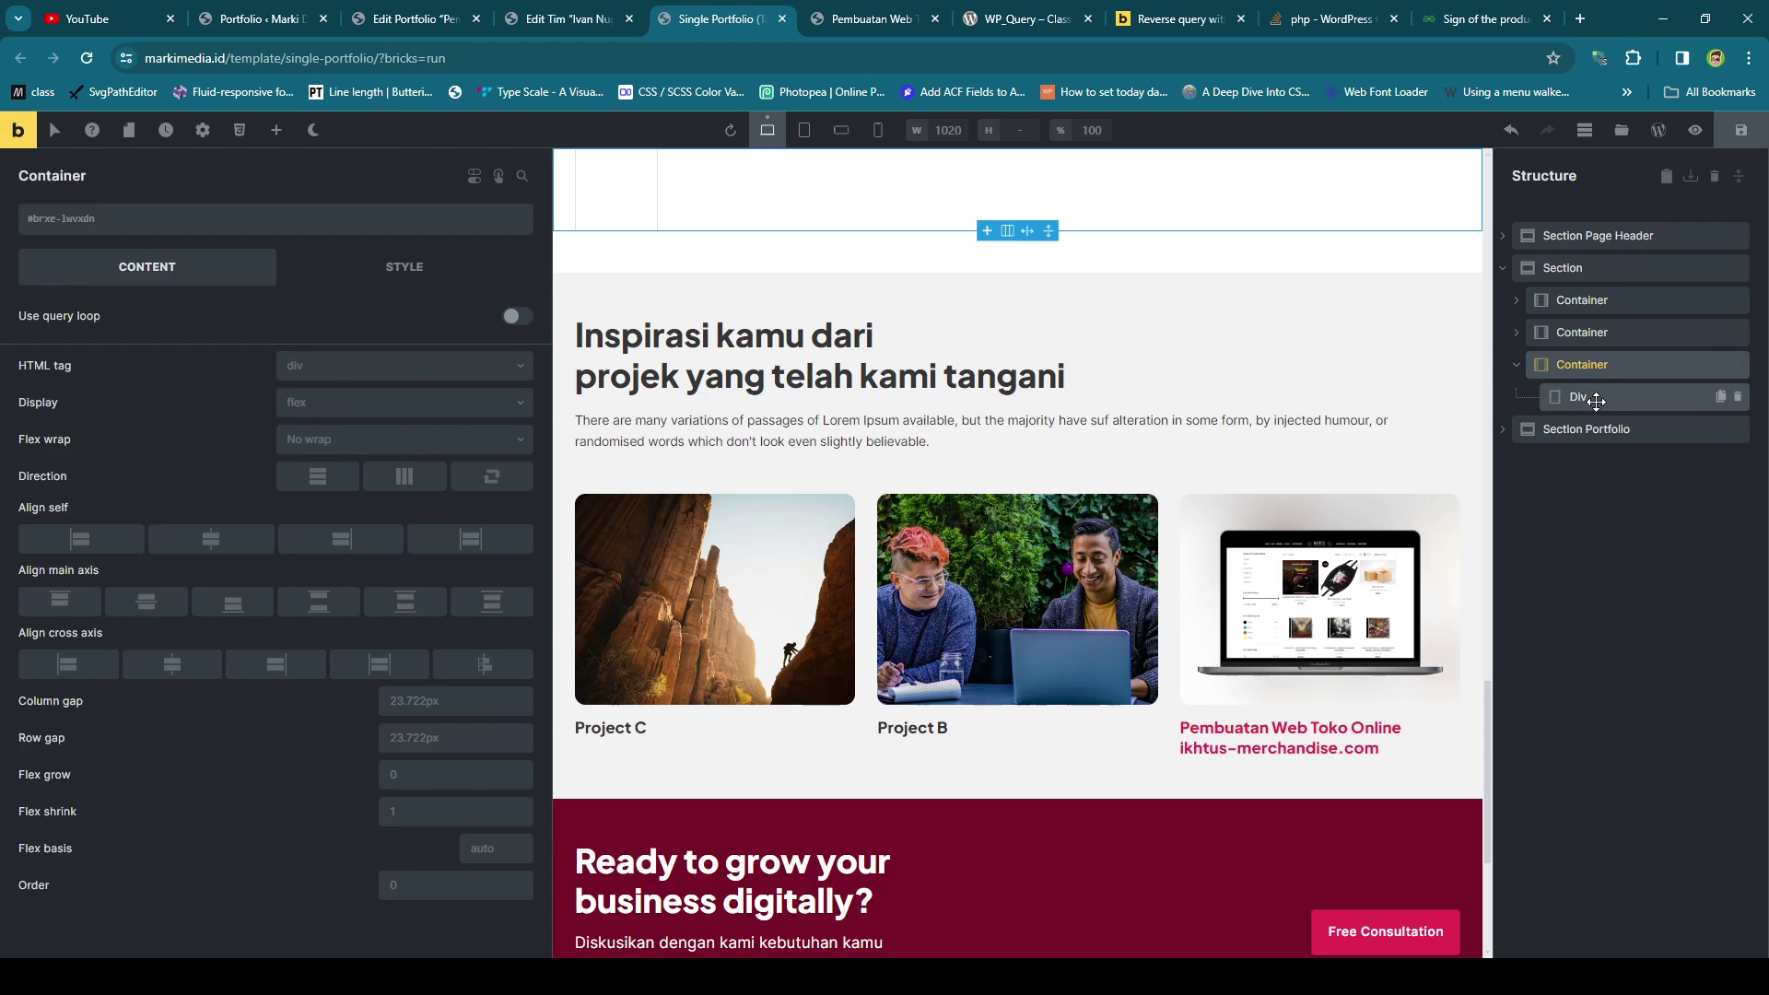
{"action": "left_click", "coordinate": [1596, 398]}
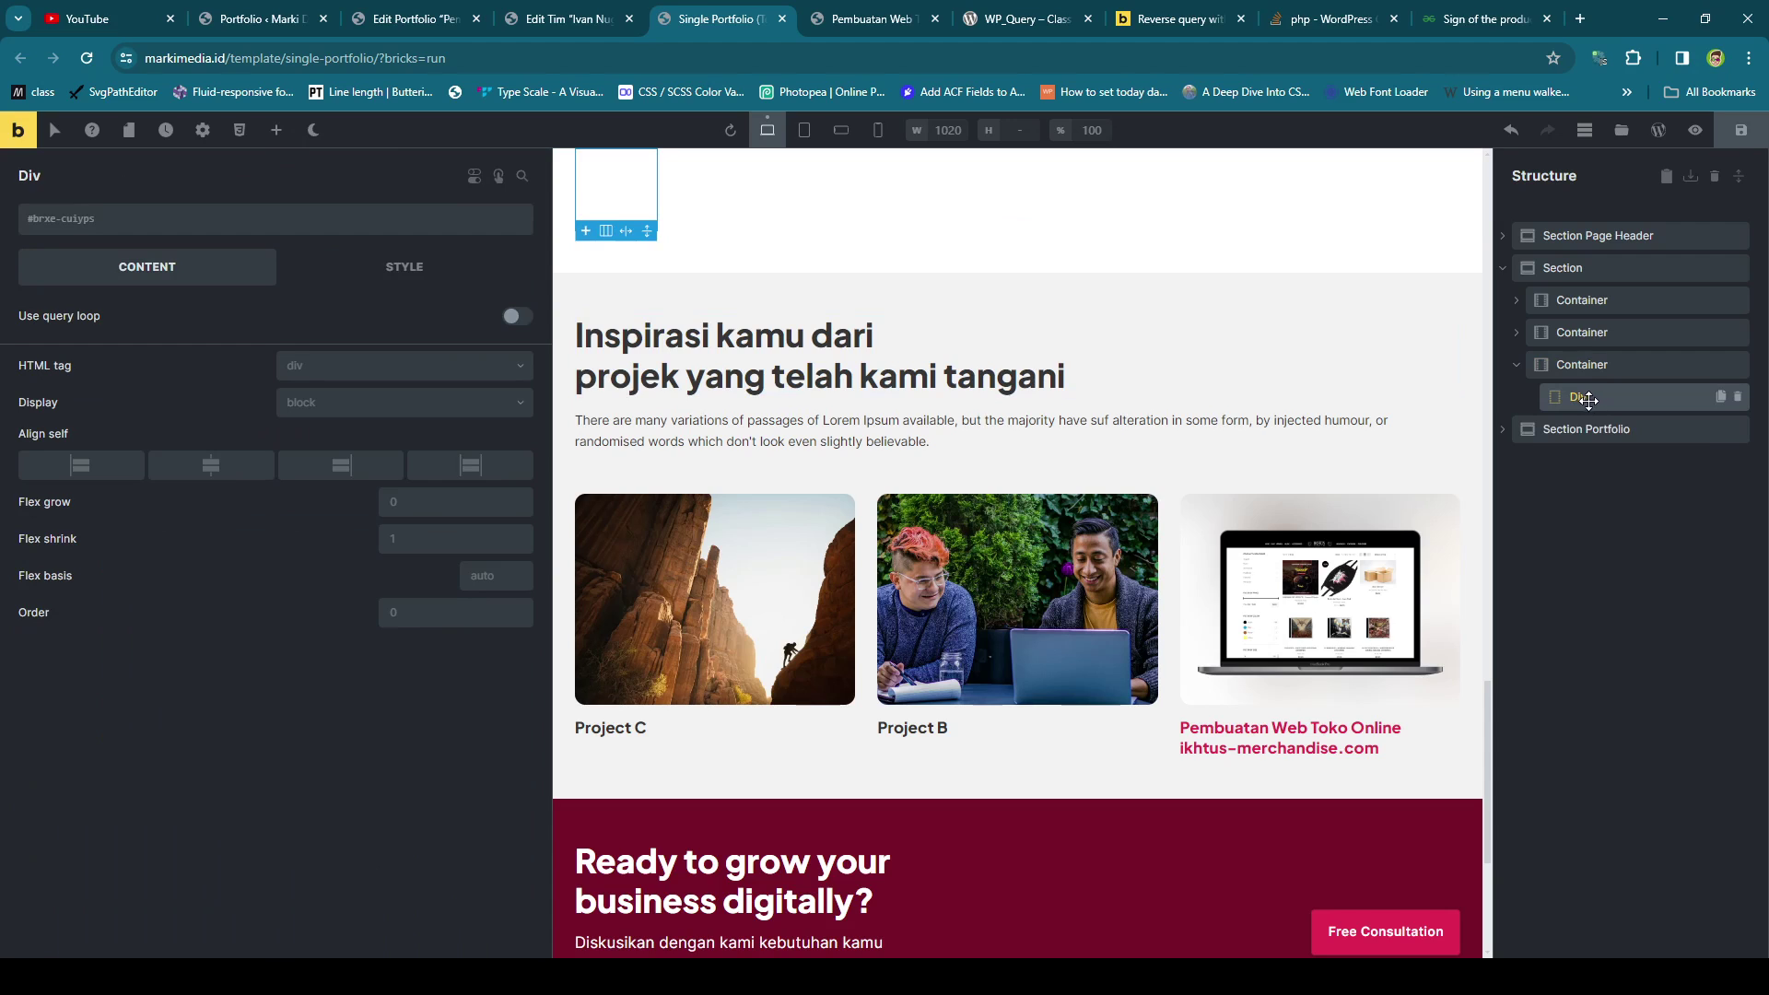
{"action": "scroll", "coordinate": [995, 292], "scroll_direction": "up", "scroll_amount": 1}
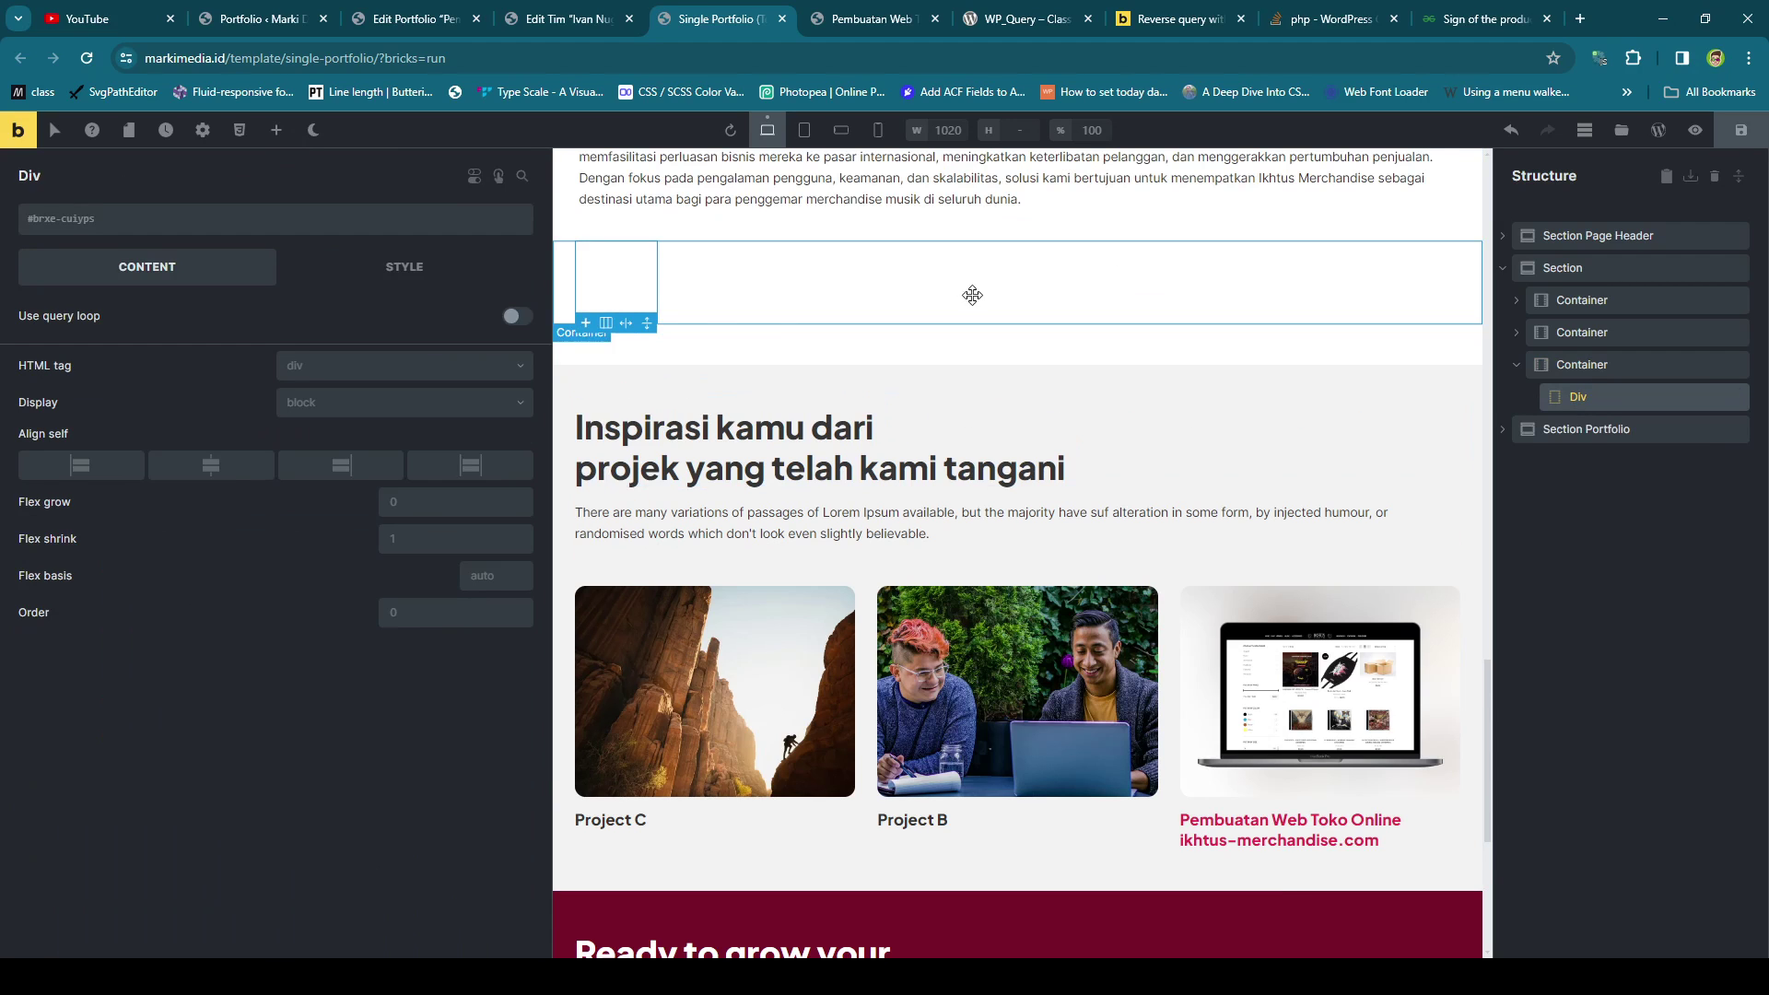
{"action": "left_click", "coordinate": [517, 316]}
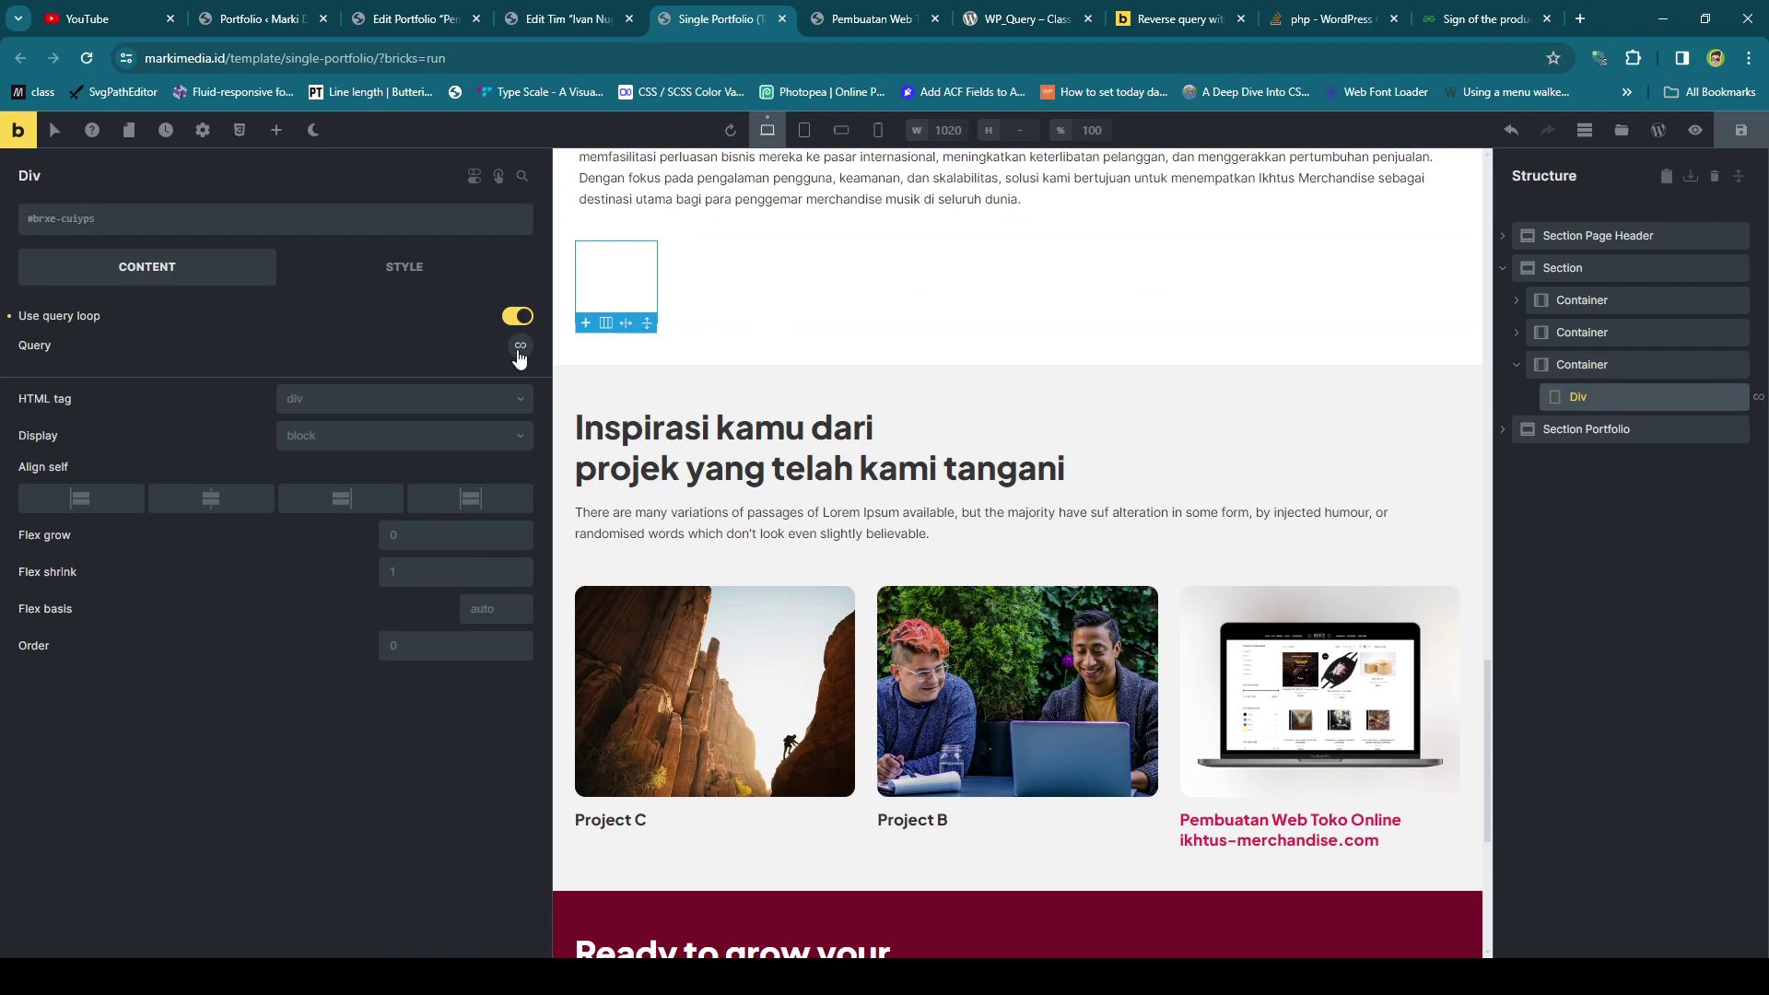
{"action": "left_click", "coordinate": [520, 348]}
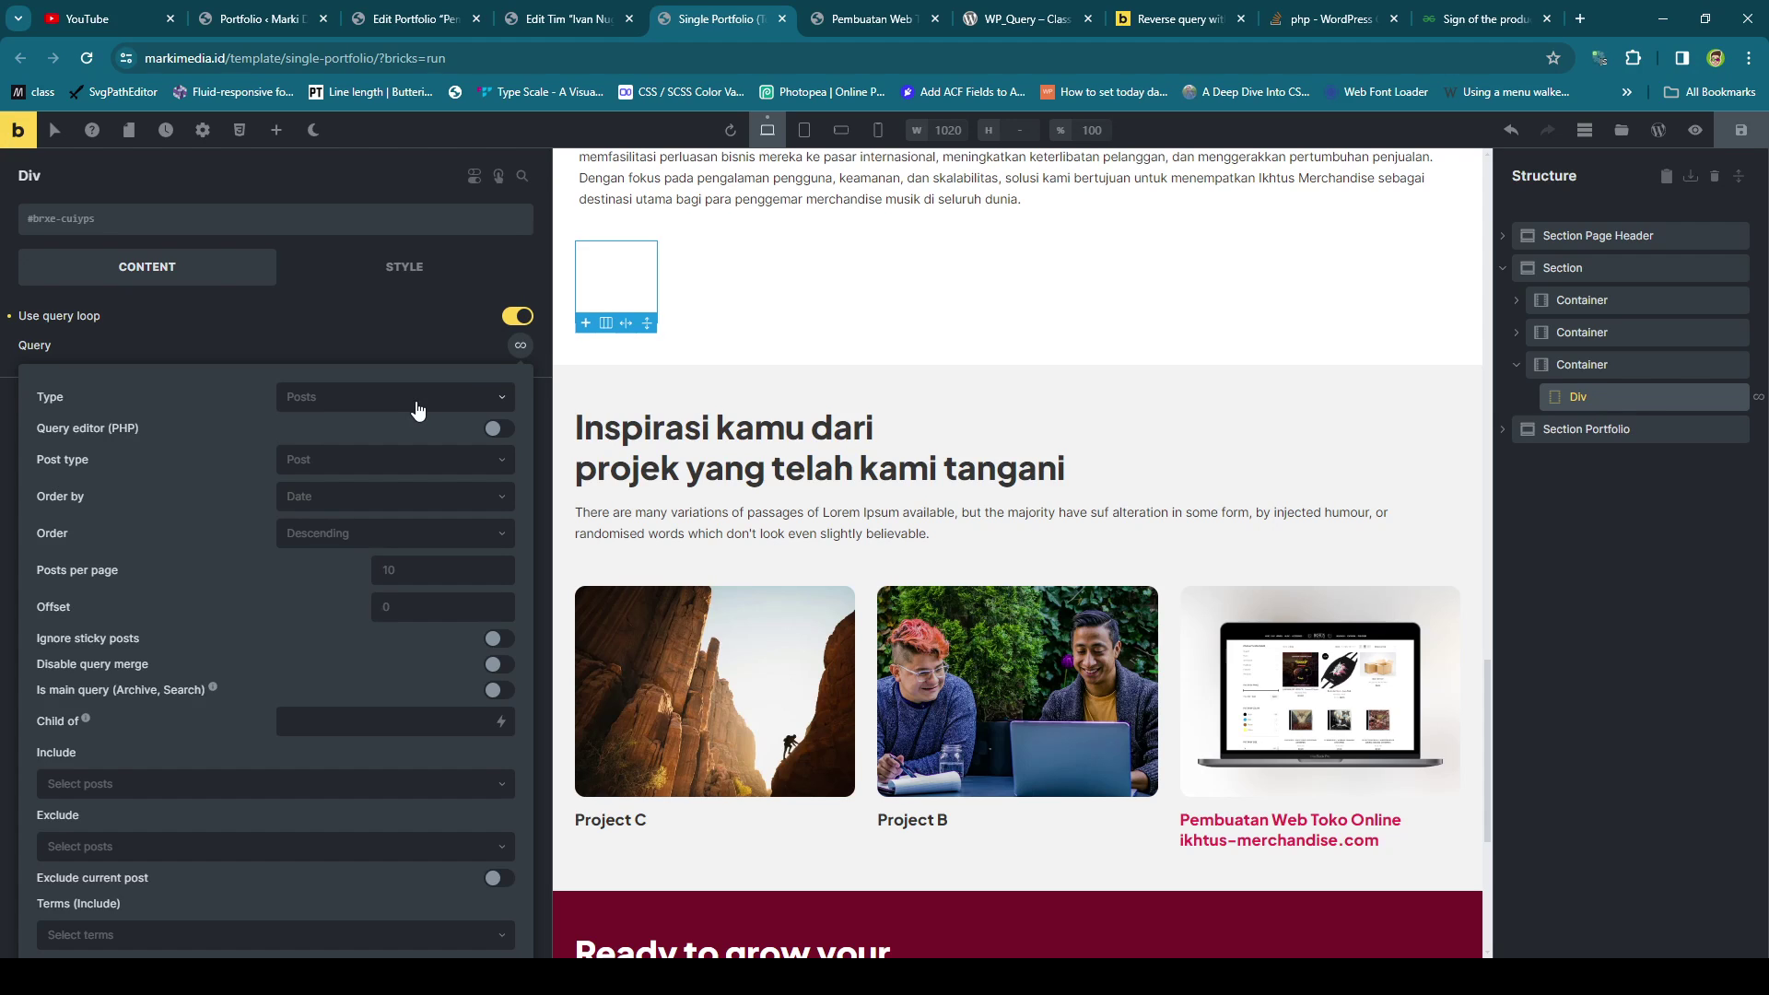
{"action": "left_click", "coordinate": [416, 409]}
{"action": "left_click", "coordinate": [416, 408]}
{"action": "left_click", "coordinate": [392, 406]}
{"action": "left_click", "coordinate": [395, 406]}
{"action": "left_click", "coordinate": [503, 432]}
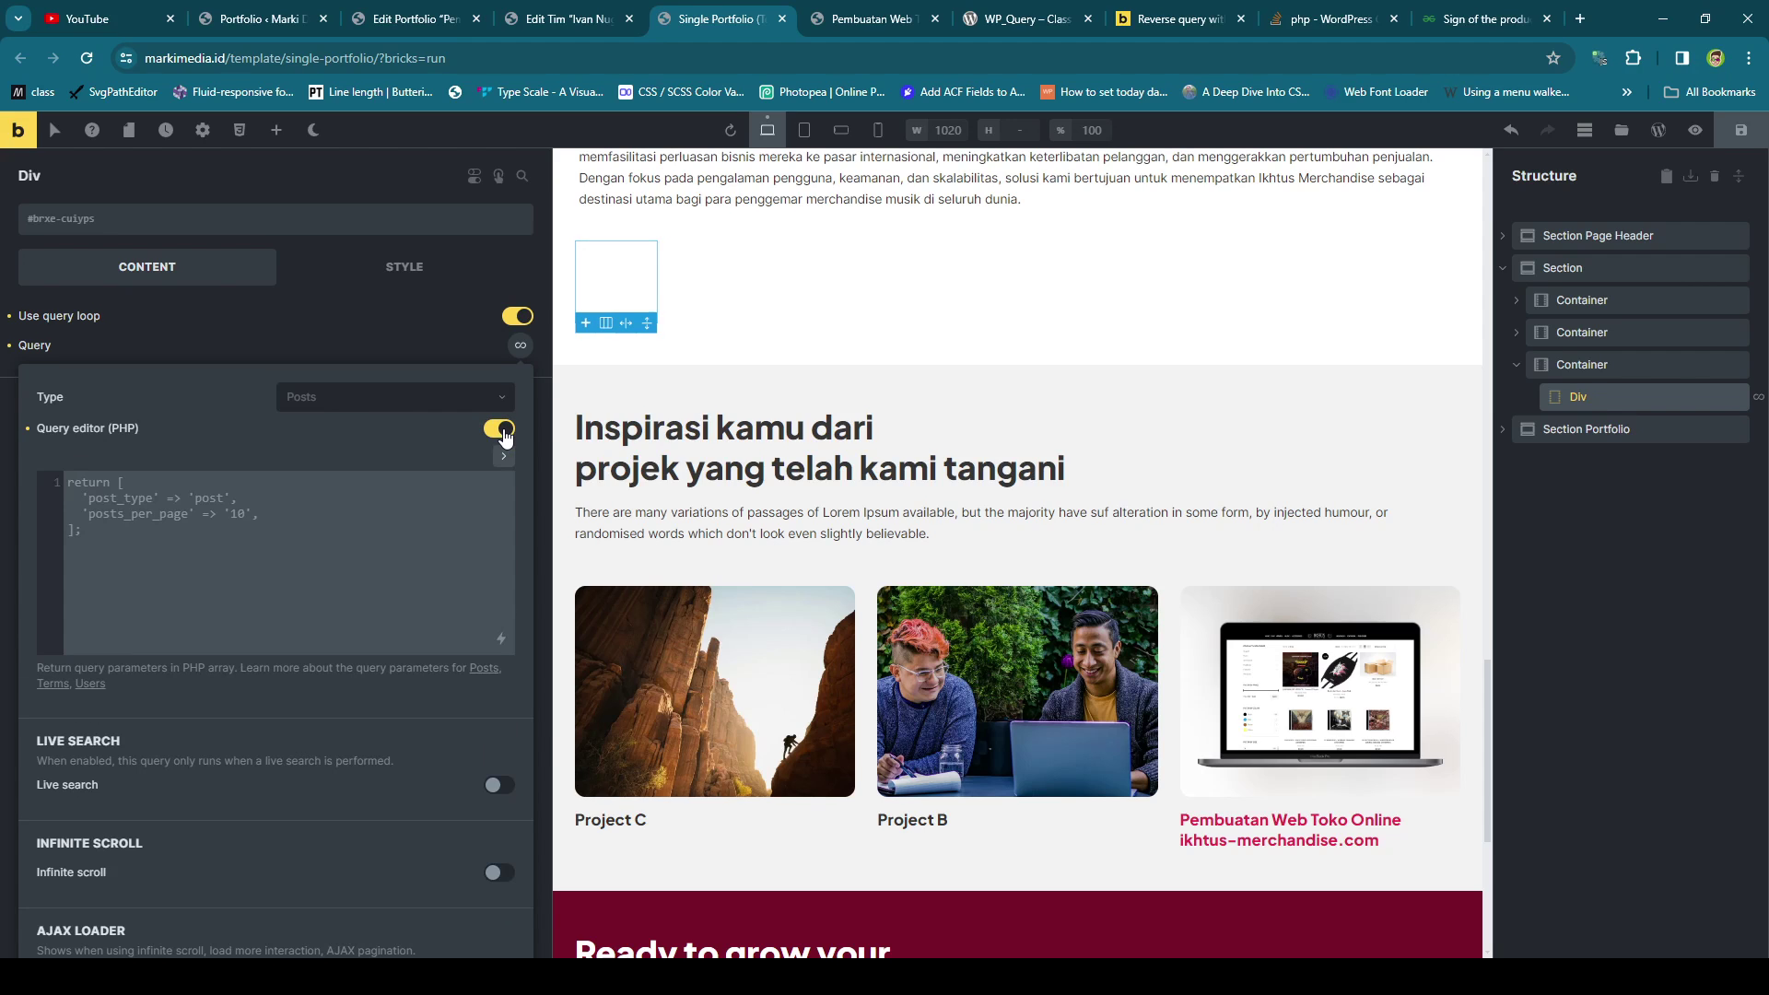
{"action": "left_click", "coordinate": [502, 430]}
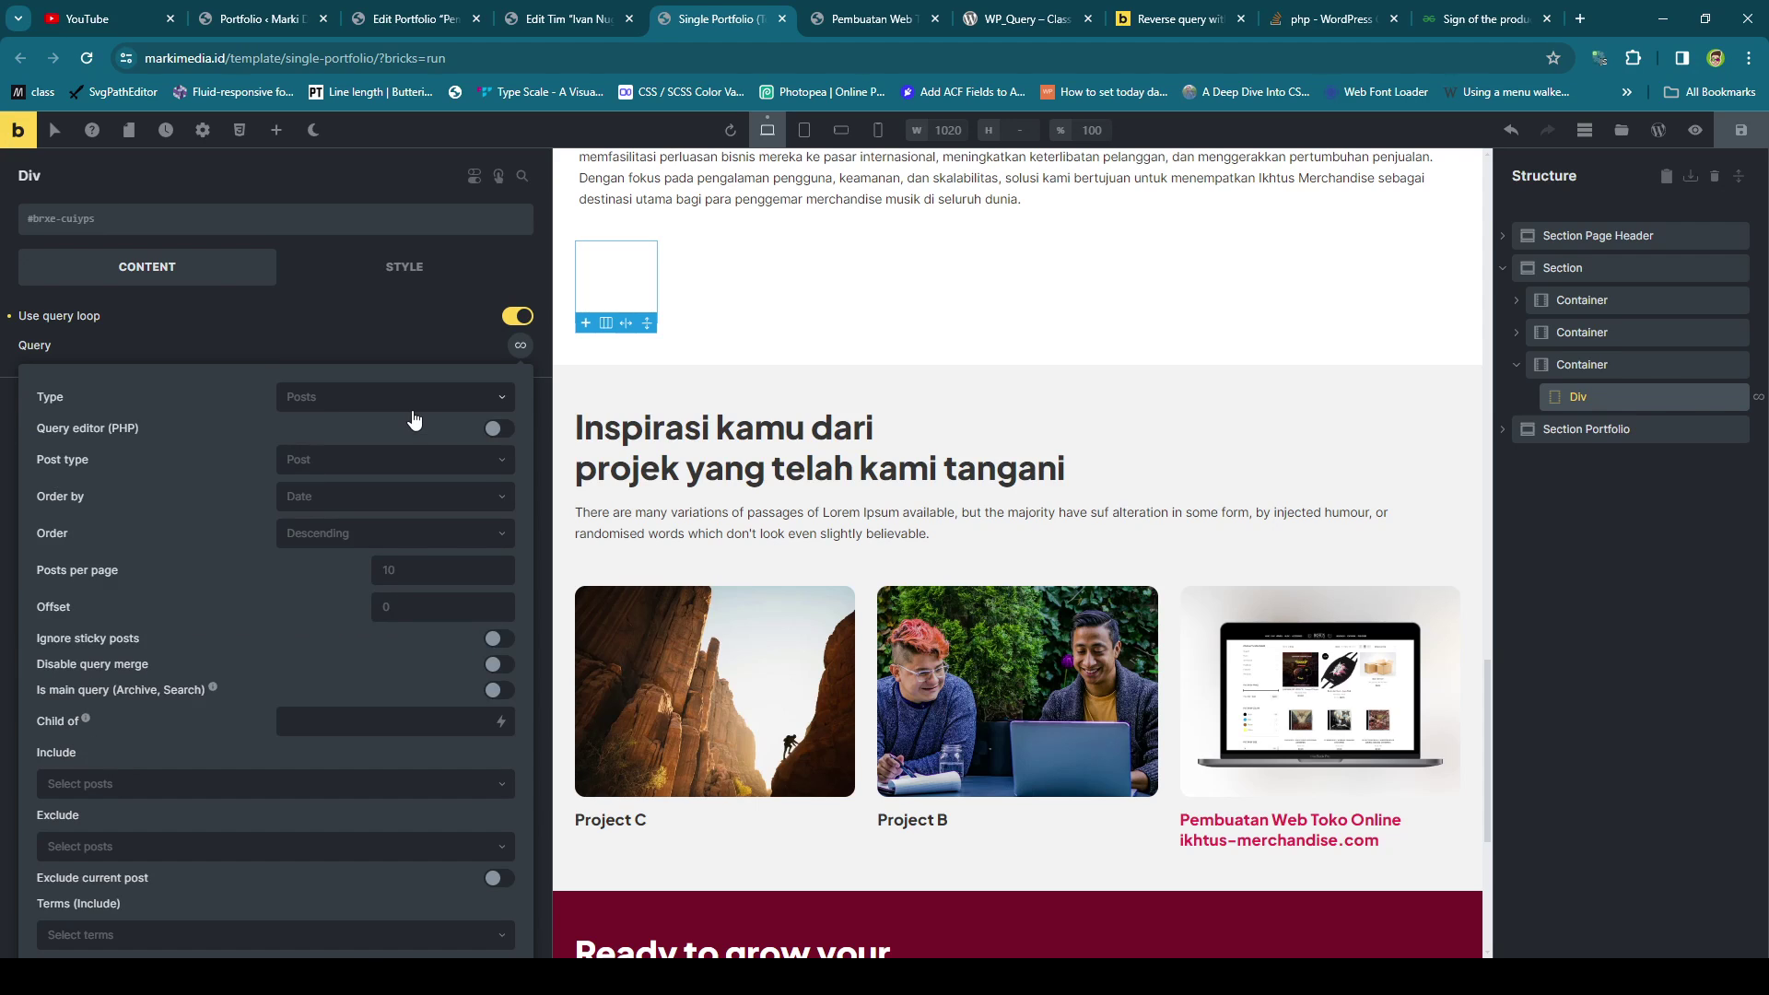
{"action": "left_click", "coordinate": [401, 409]}
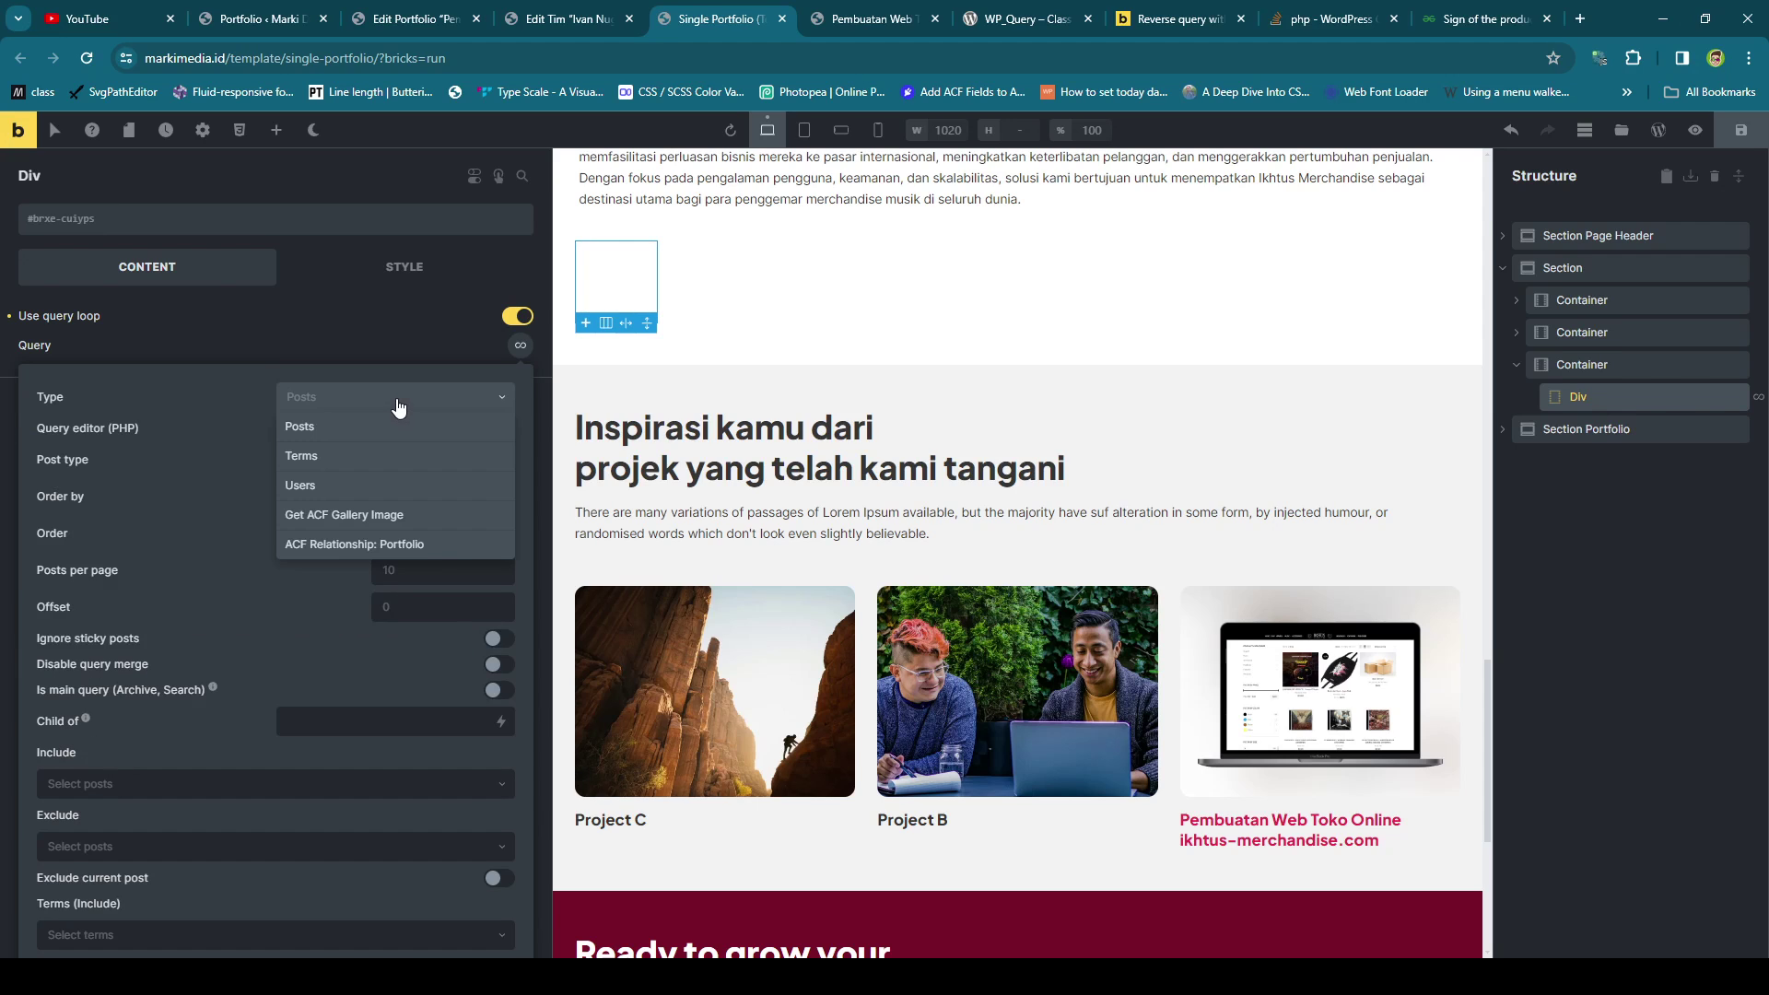
{"action": "left_click", "coordinate": [378, 428]}
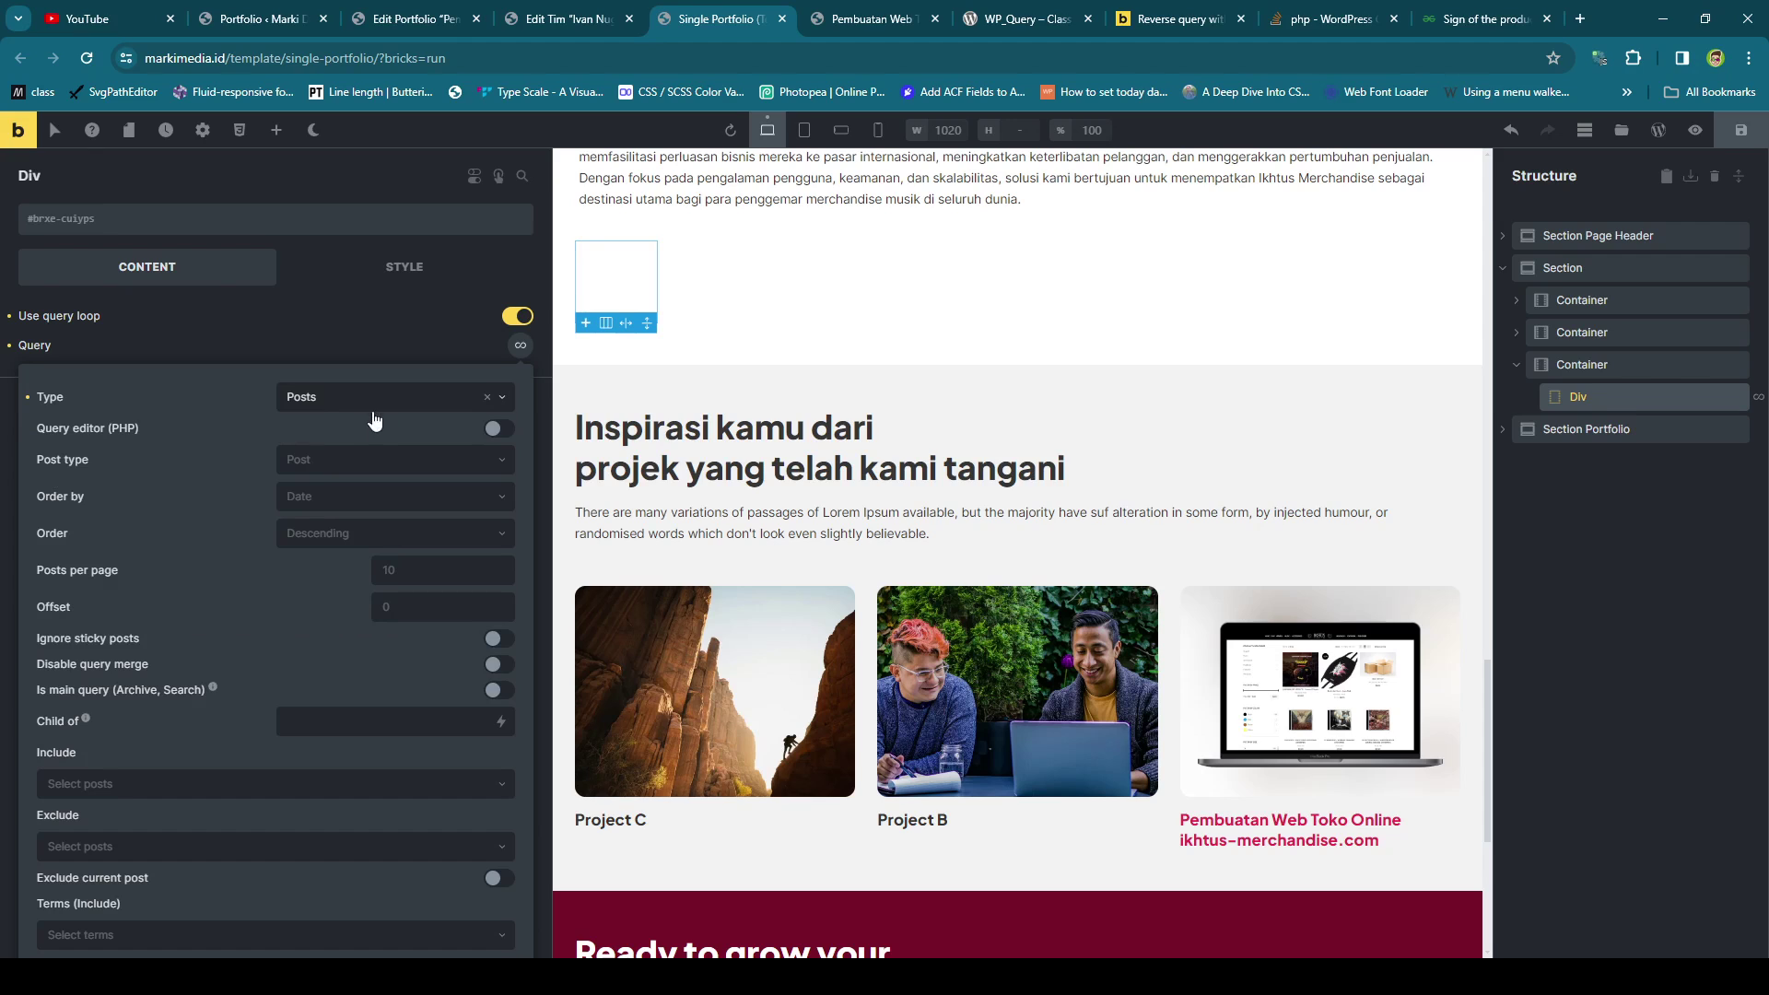
{"action": "left_click", "coordinate": [37, 406]}
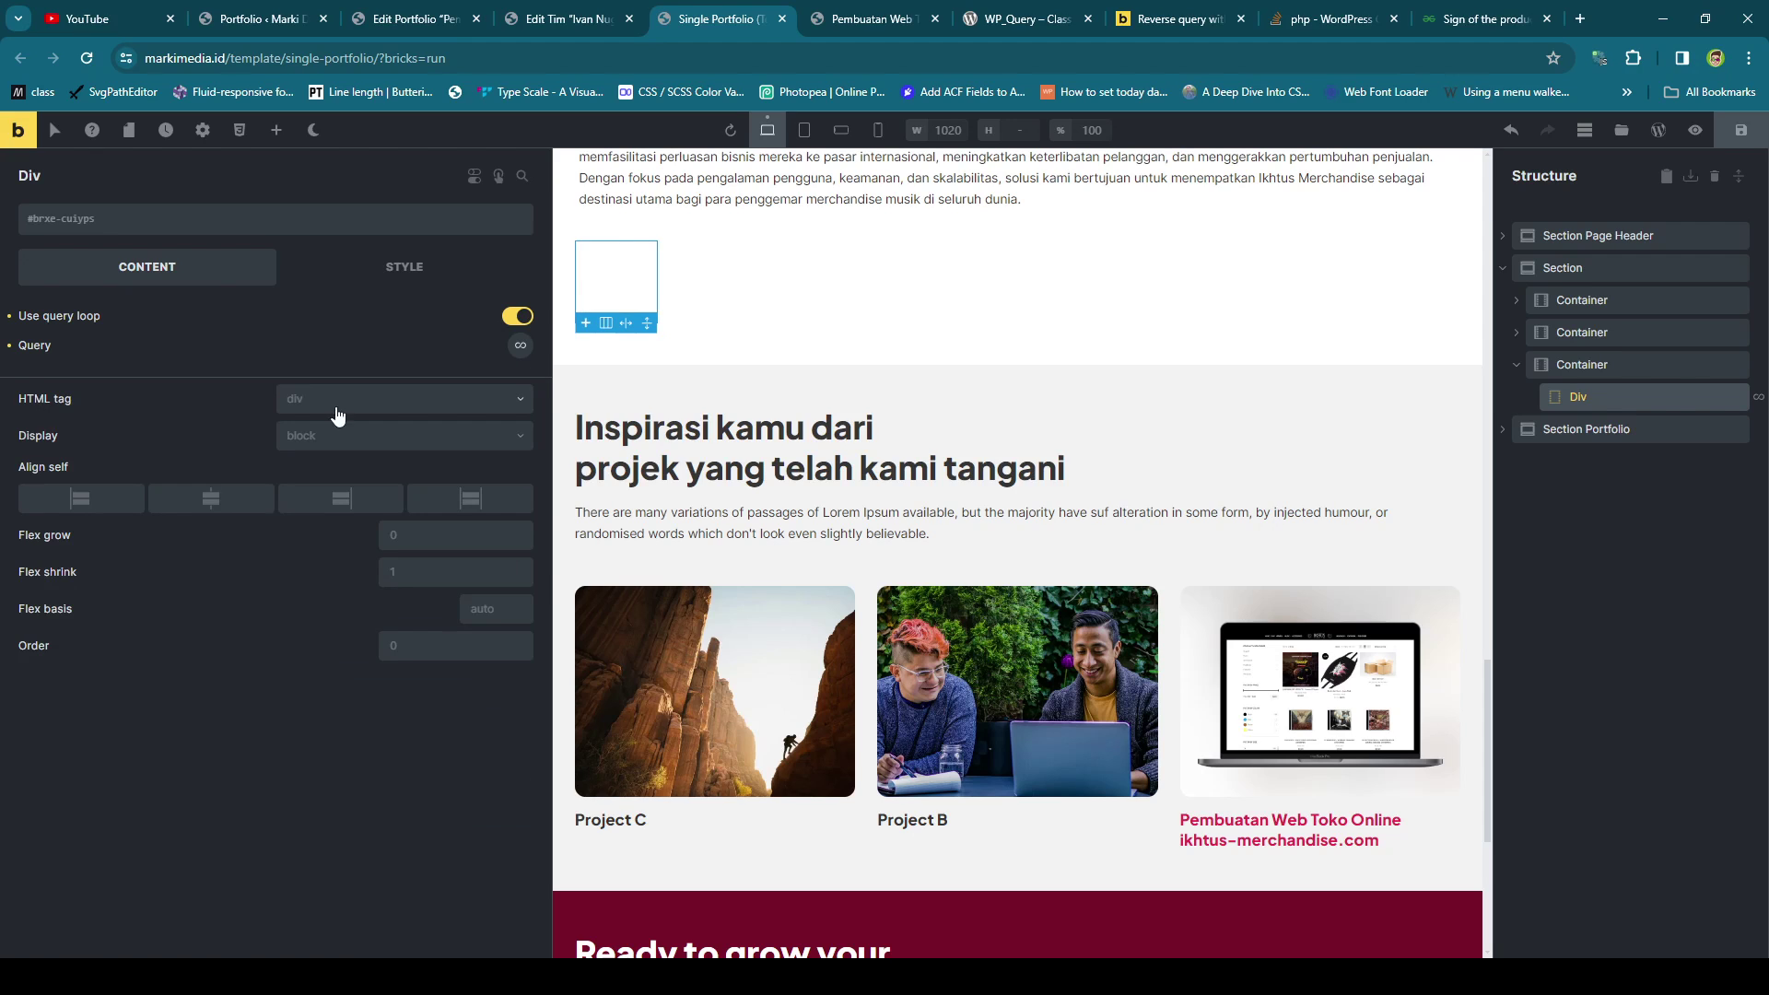
Set the Div query's post type to Tim and add a meta query to it.
{"action": "left_click", "coordinate": [511, 350]}
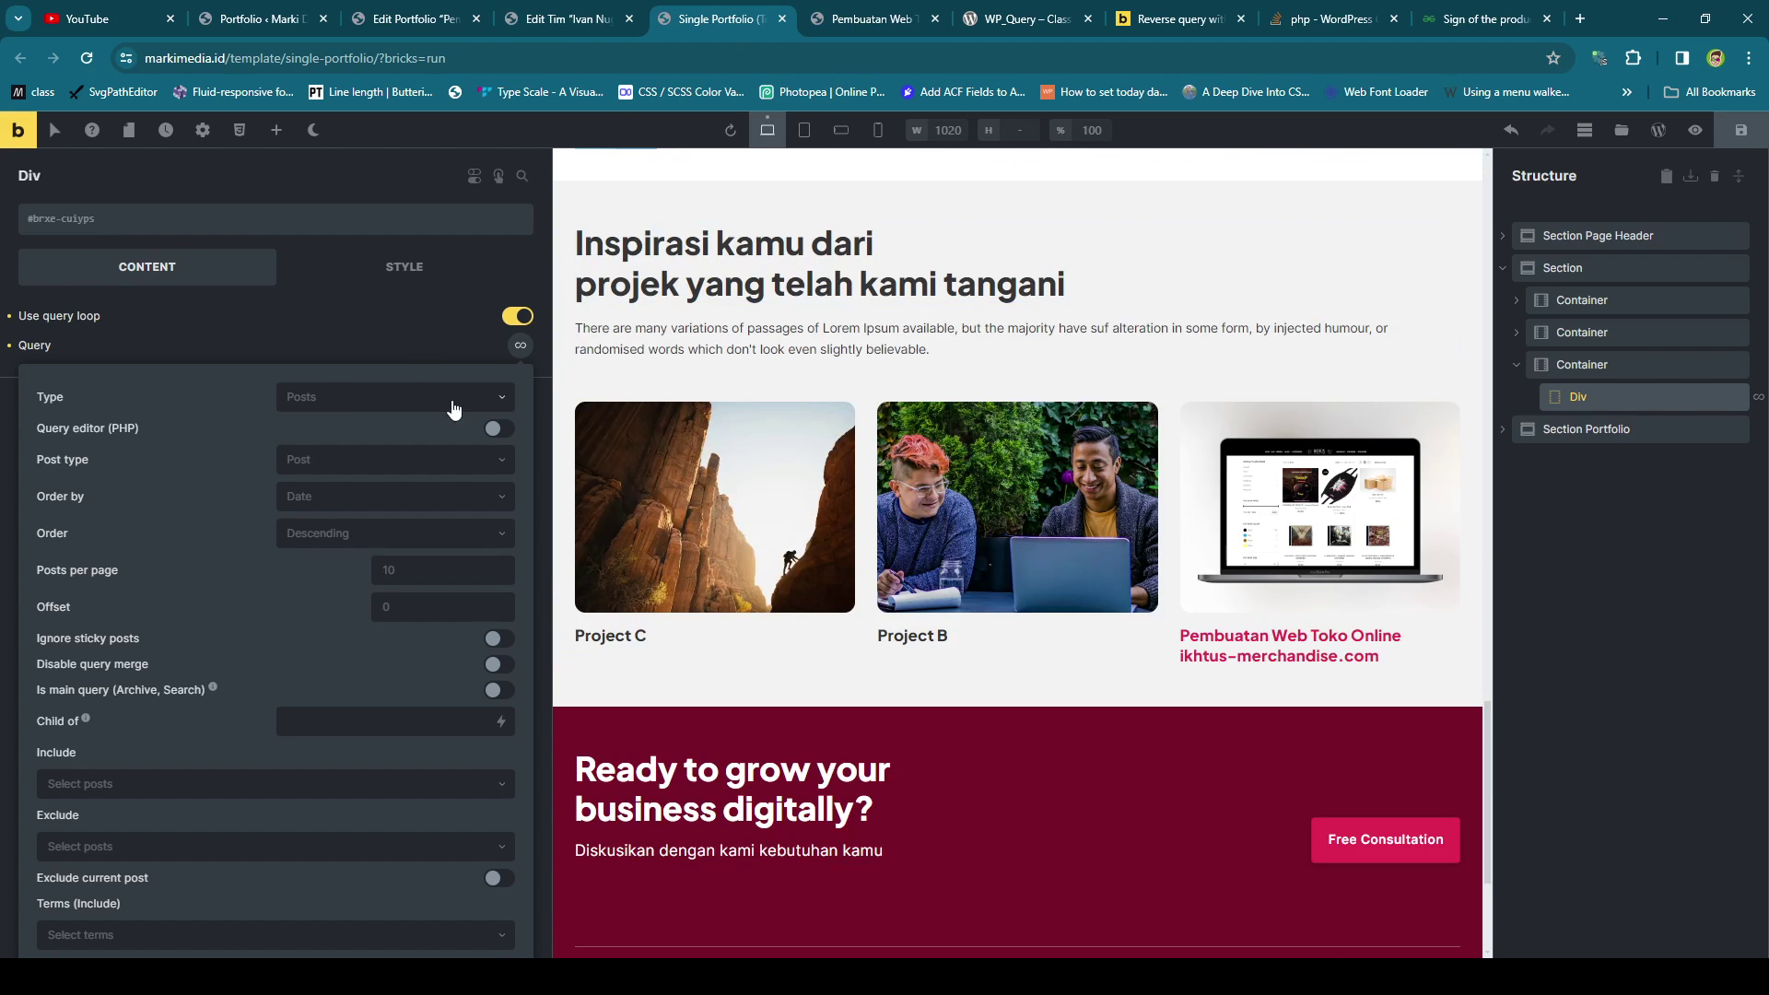
{"action": "left_click", "coordinate": [296, 466]}
{"action": "left_click", "coordinate": [325, 609]}
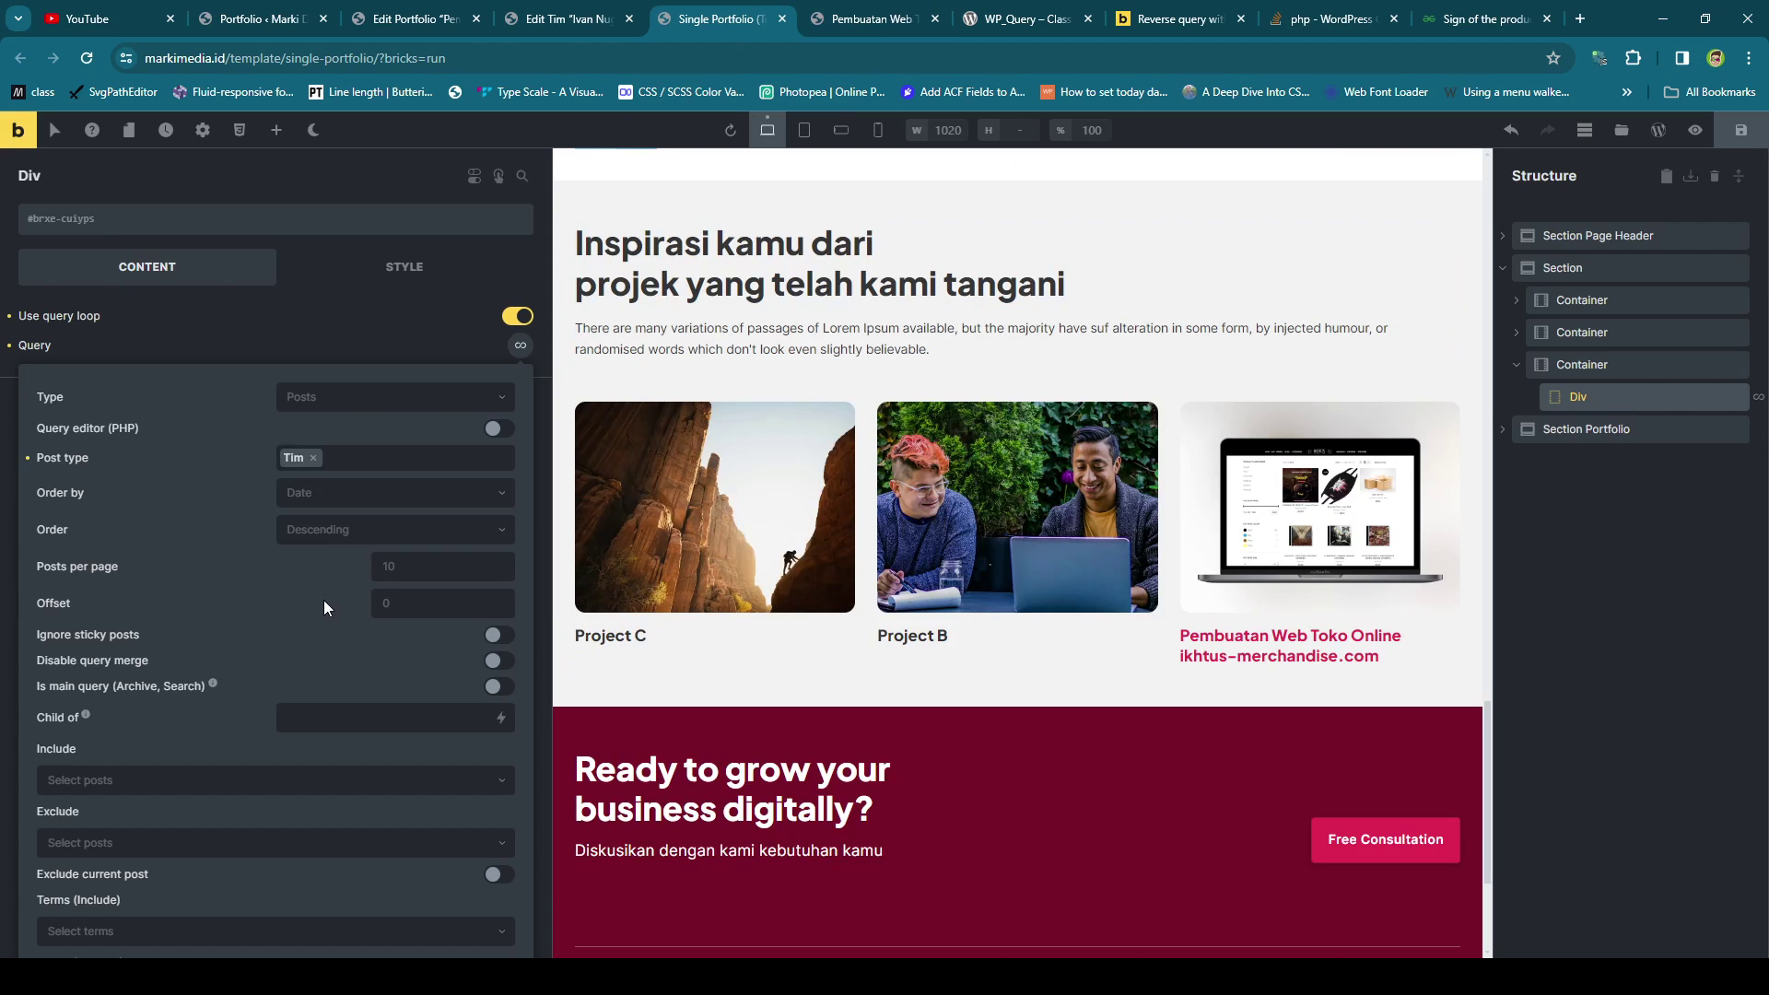
{"action": "scroll", "coordinate": [327, 581], "scroll_direction": "down", "scroll_amount": 2}
{"action": "scroll", "coordinate": [313, 415], "scroll_direction": "down", "scroll_amount": 1}
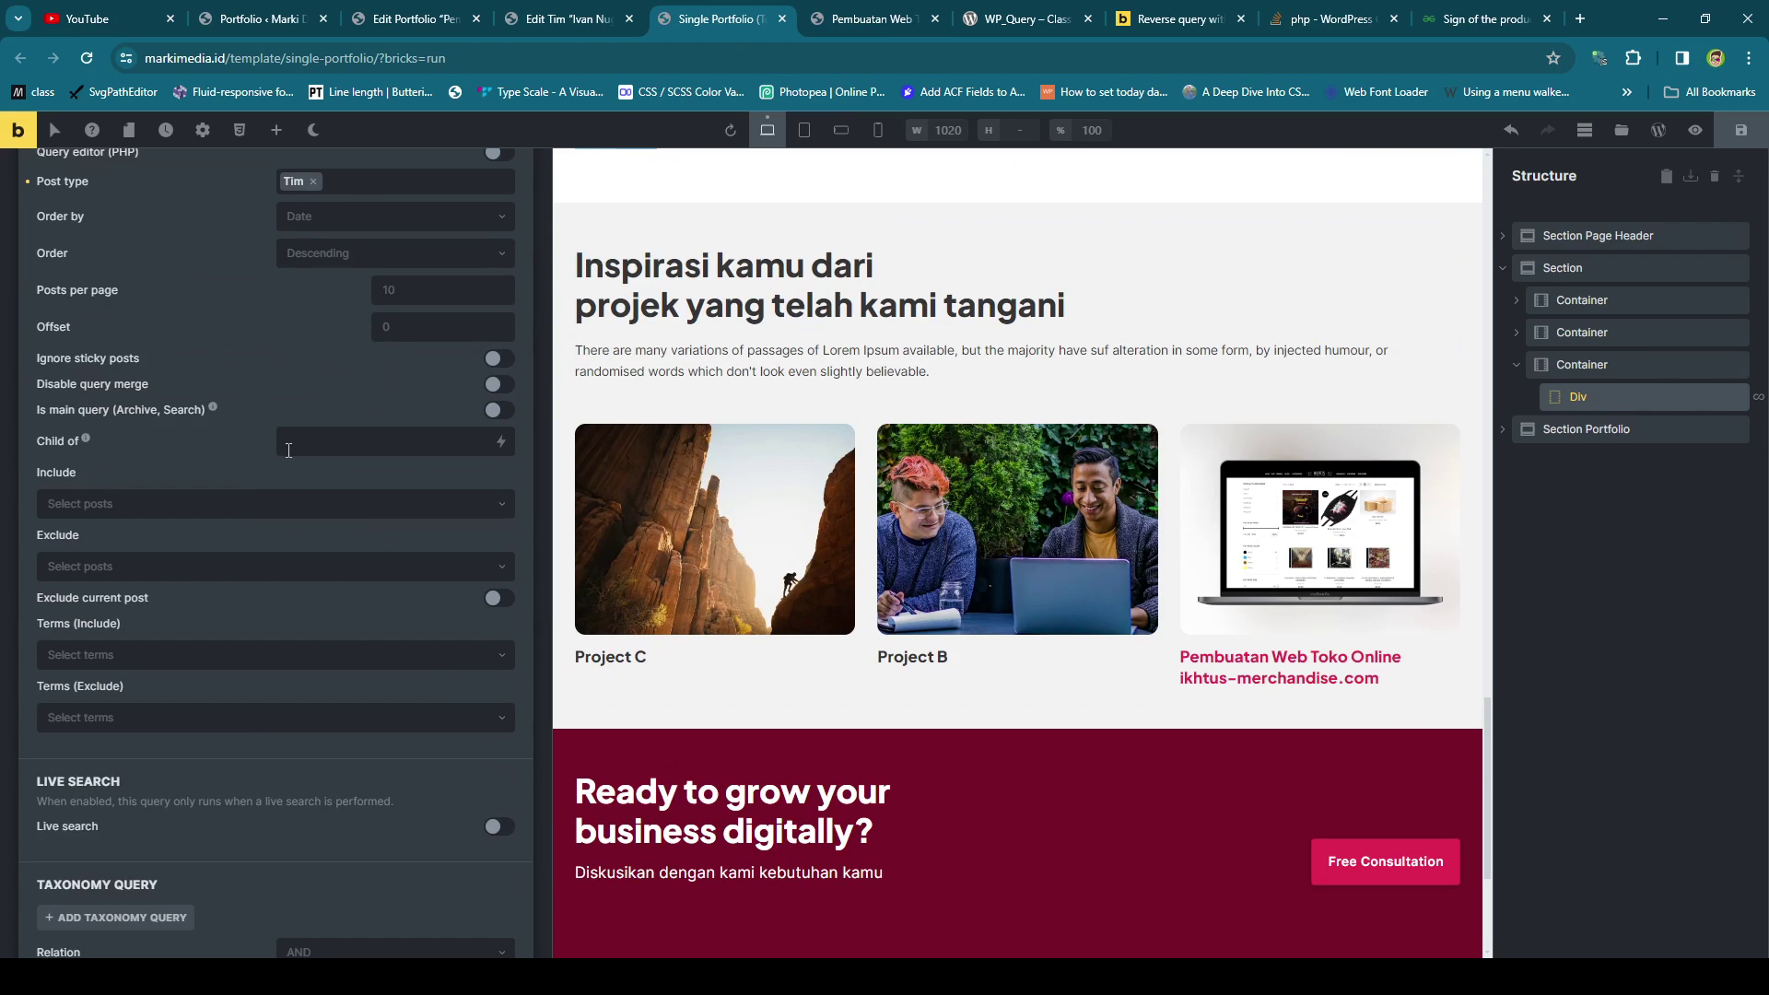
{"action": "scroll", "coordinate": [264, 513], "scroll_direction": "down", "scroll_amount": 1}
{"action": "scroll", "coordinate": [185, 655], "scroll_direction": "down", "scroll_amount": 2}
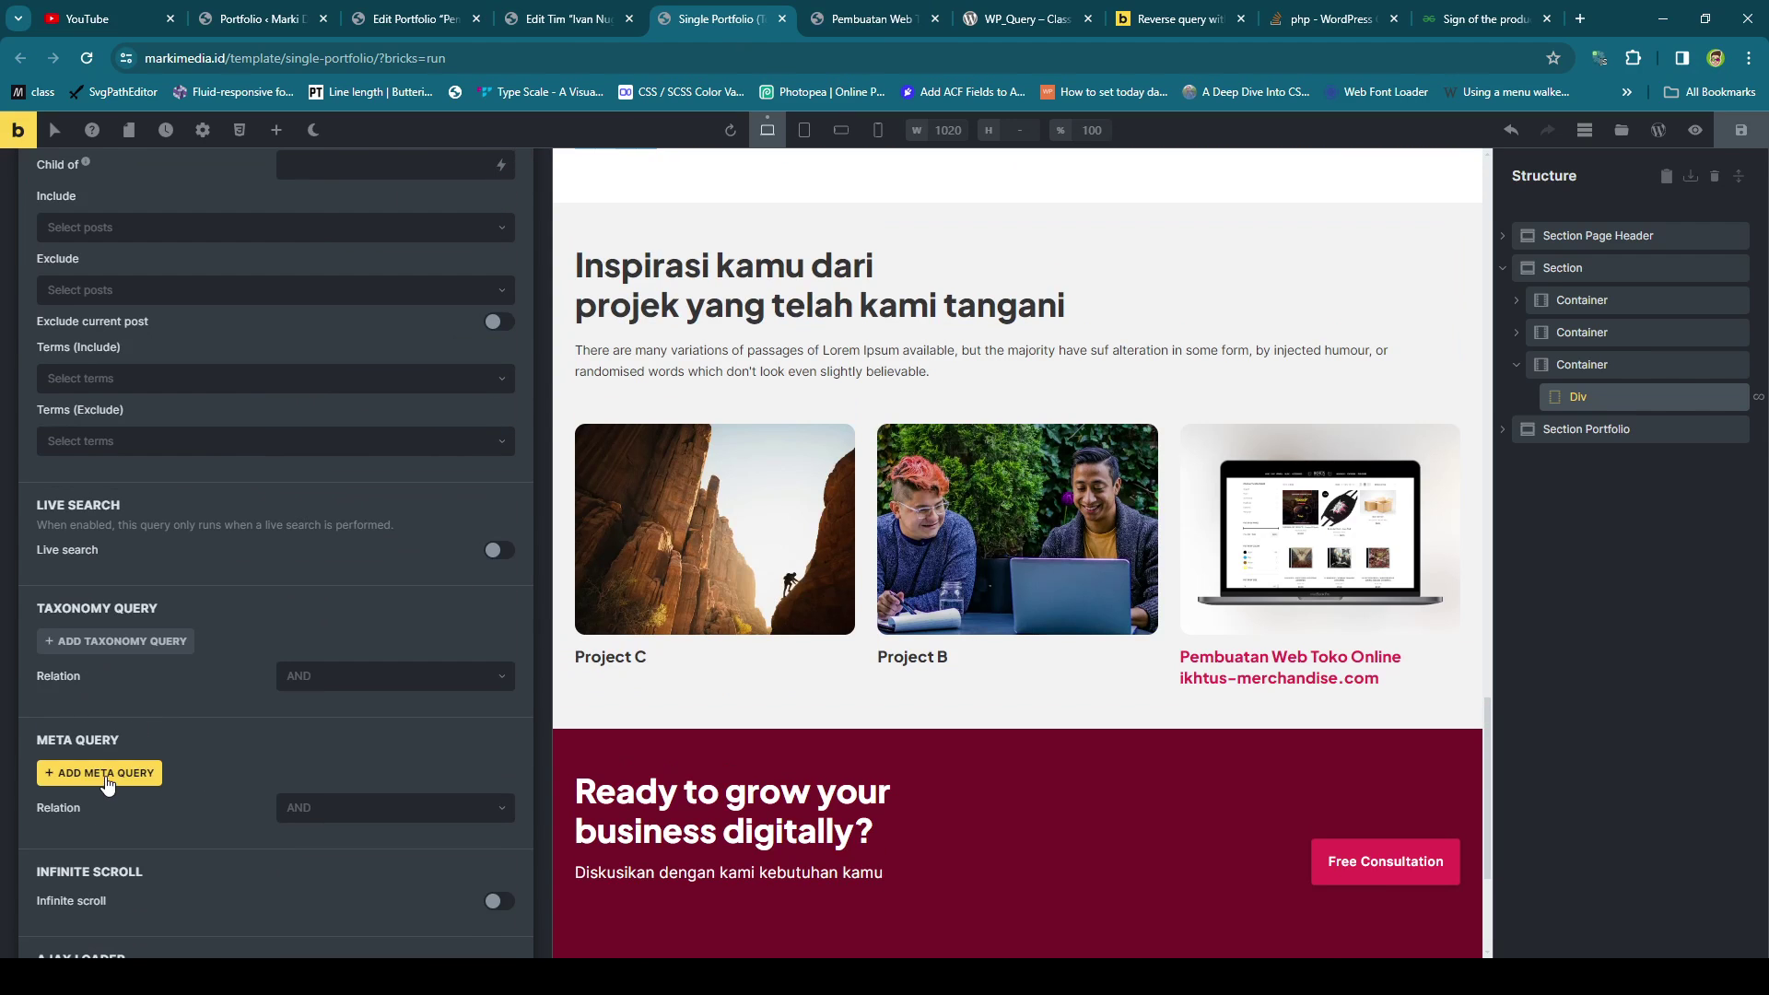
{"action": "left_click", "coordinate": [105, 774]}
{"action": "scroll", "coordinate": [129, 728], "scroll_direction": "down", "scroll_amount": 2}
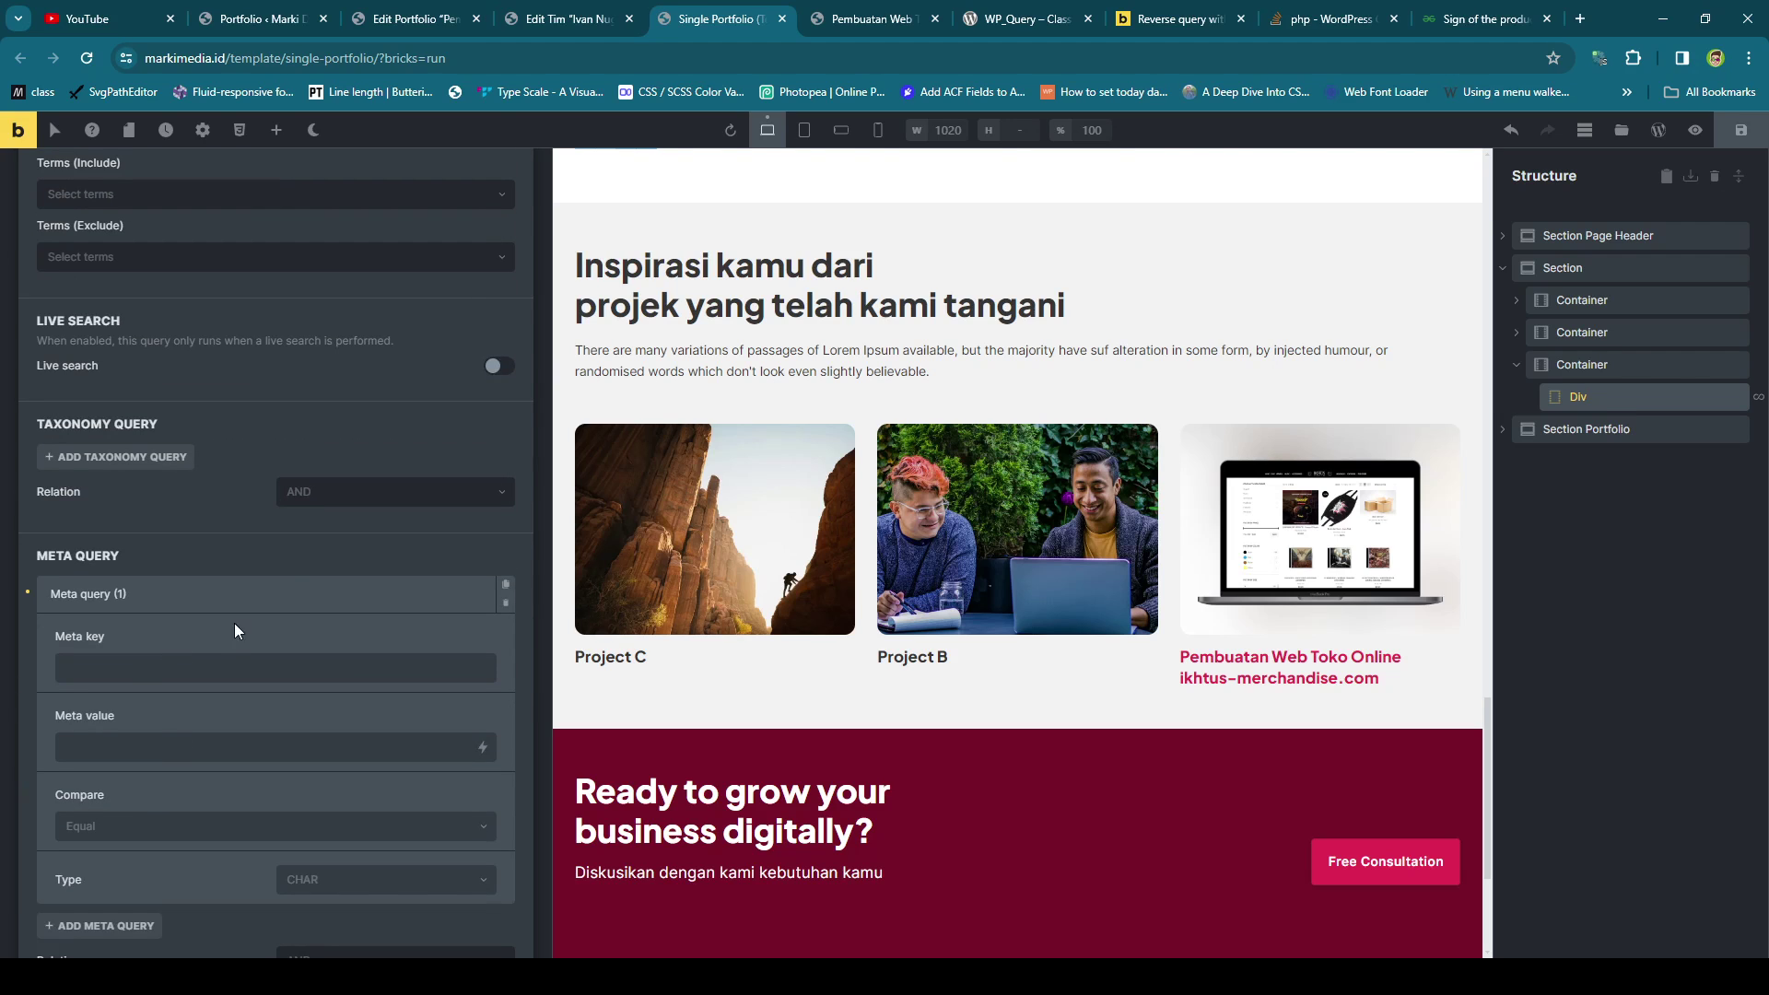
Open the Portfolio Field group in ACF and look up the field name of its Tim relationship field.
{"action": "left_click", "coordinate": [551, 21]}
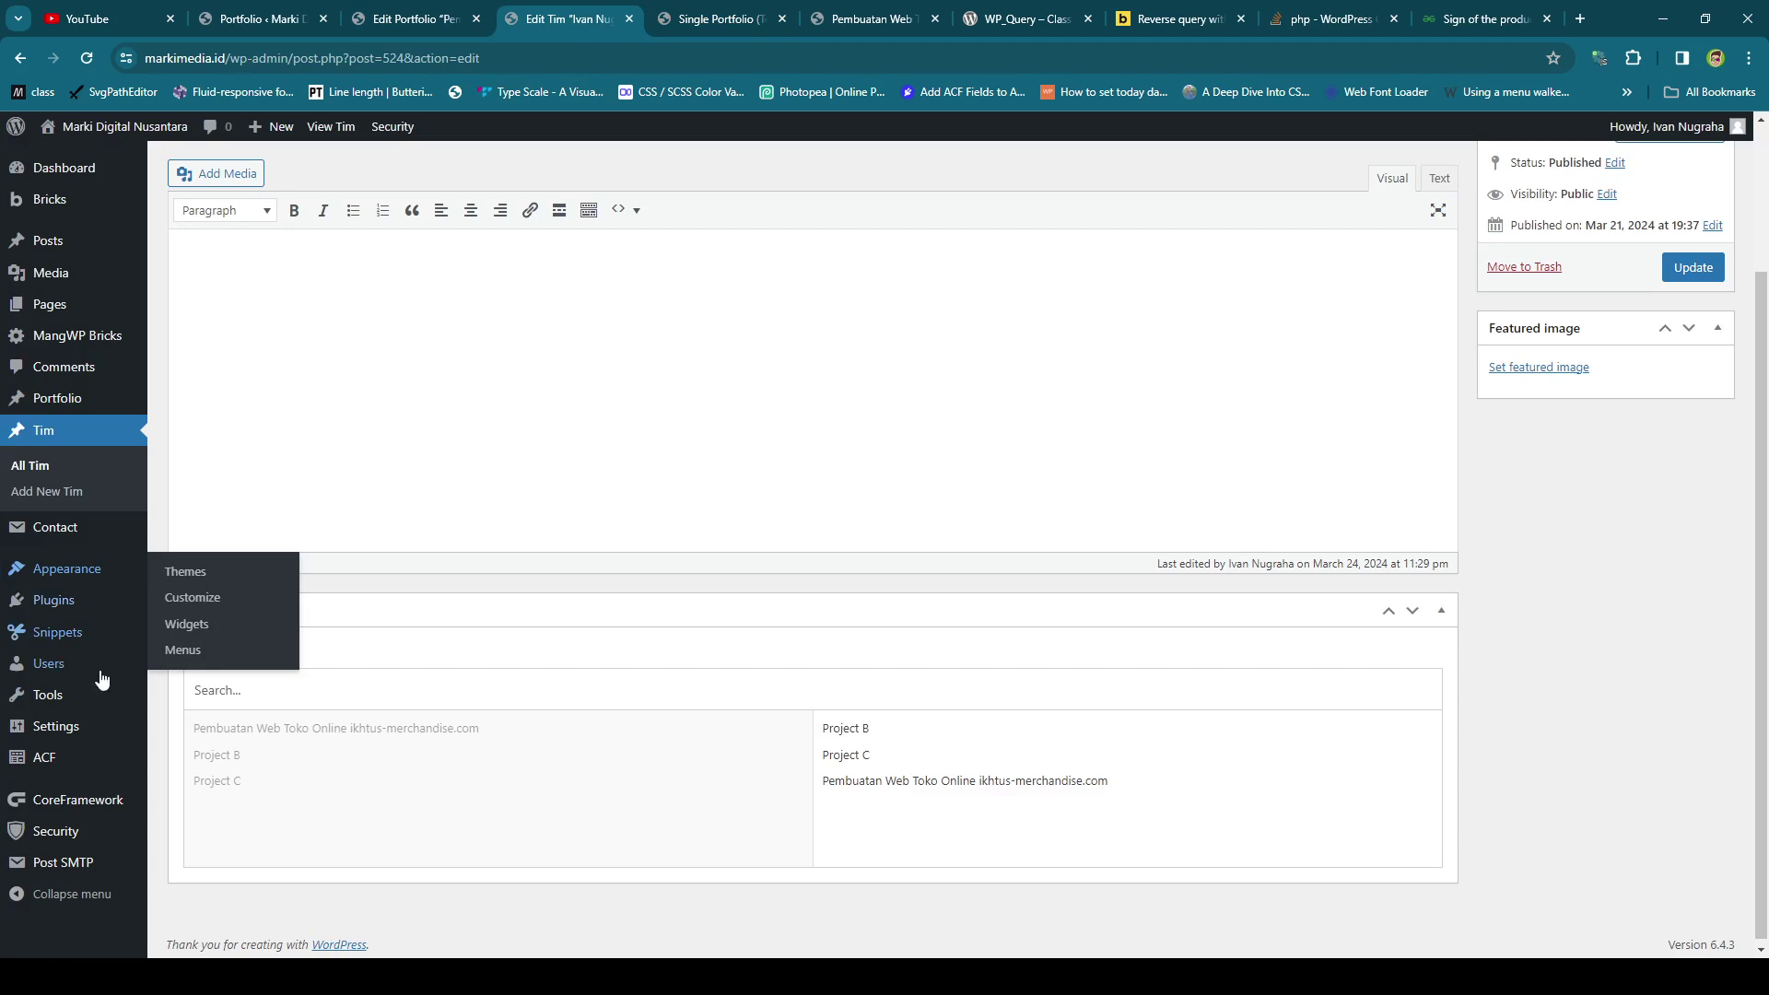
{"action": "mouse_move", "coordinate": [86, 704]}
{"action": "mouse_move", "coordinate": [92, 760]}
{"action": "middle_click", "coordinate": [212, 738]}
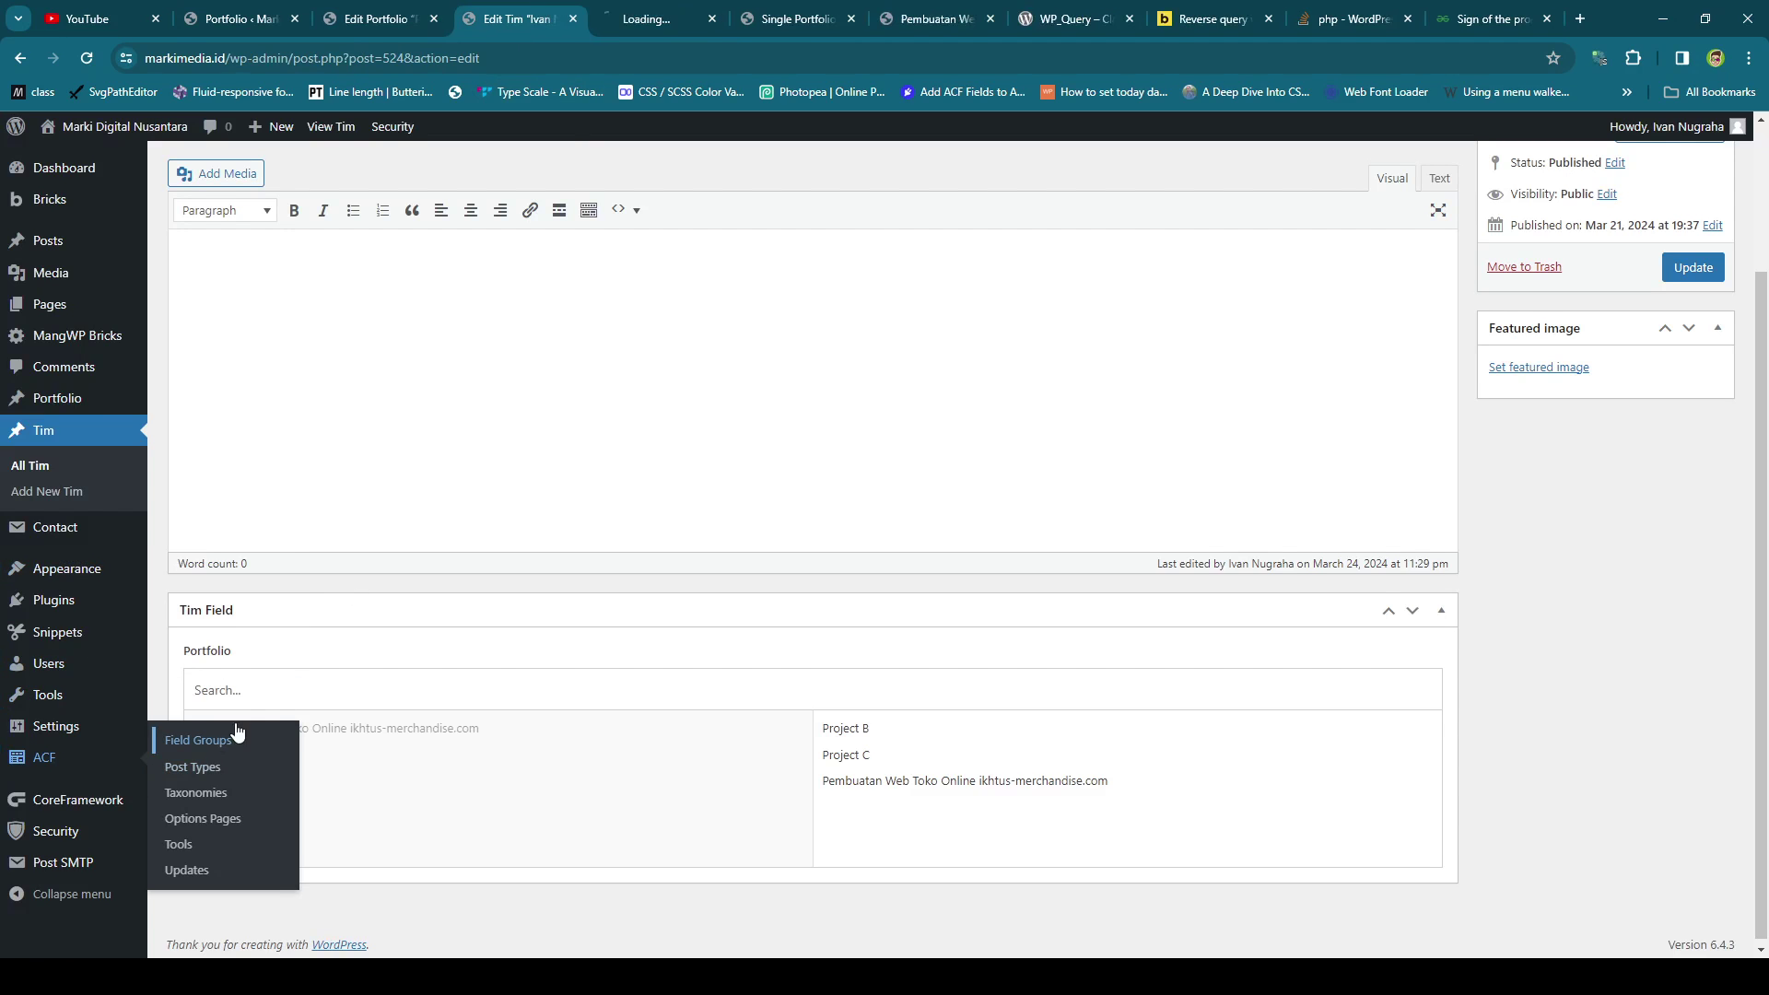
{"action": "left_click", "coordinate": [632, 26]}
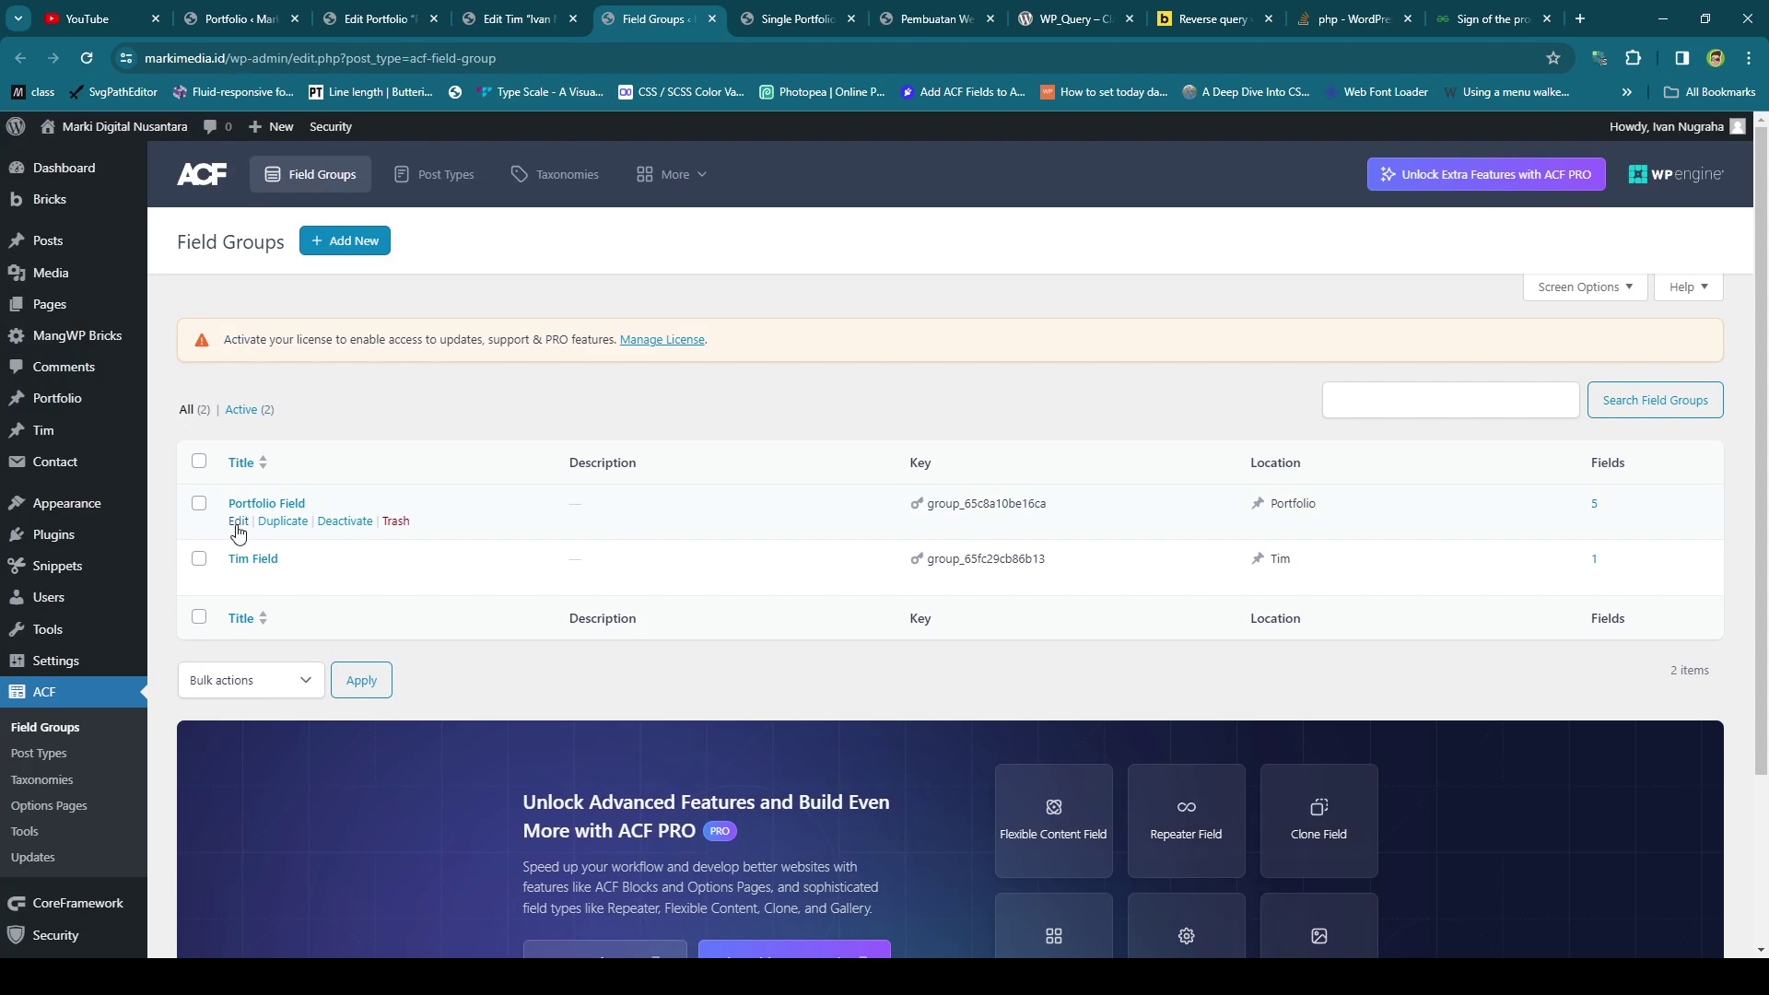
{"action": "left_click", "coordinate": [238, 523]}
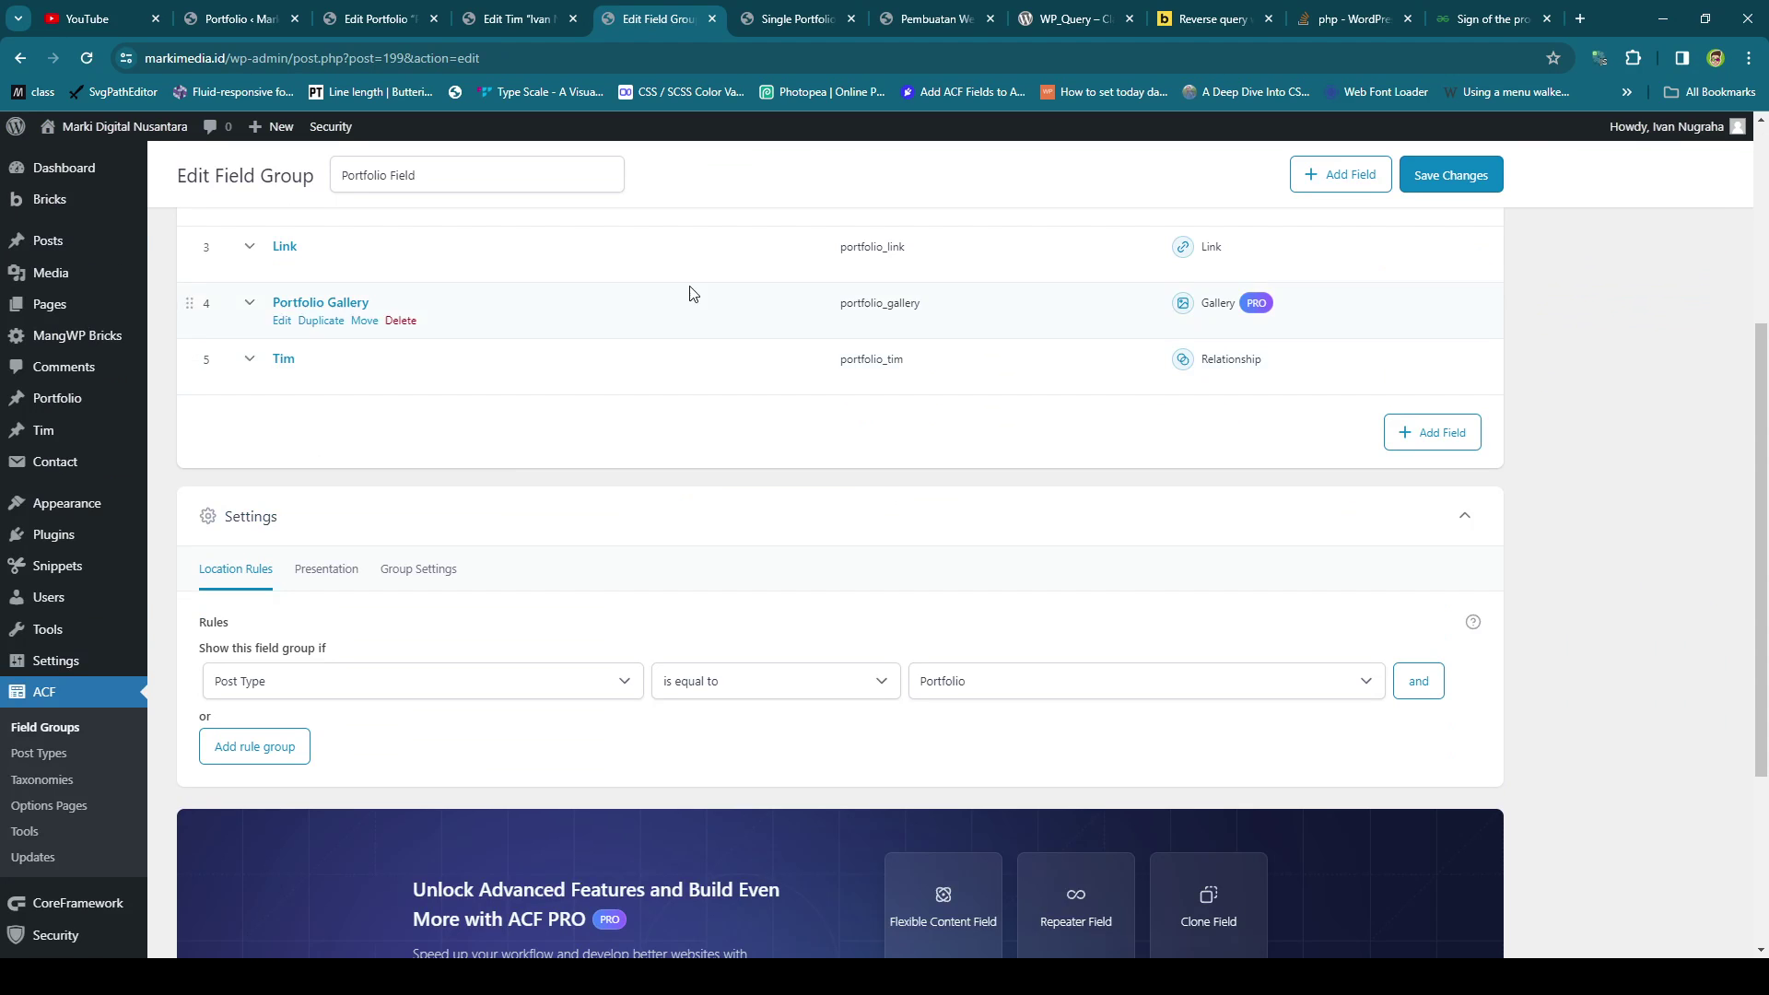
Set the meta key of the Div's meta query to portfolio_tim in the Single Portfolio template.
{"action": "left_click", "coordinate": [516, 19]}
{"action": "left_click", "coordinate": [797, 18]}
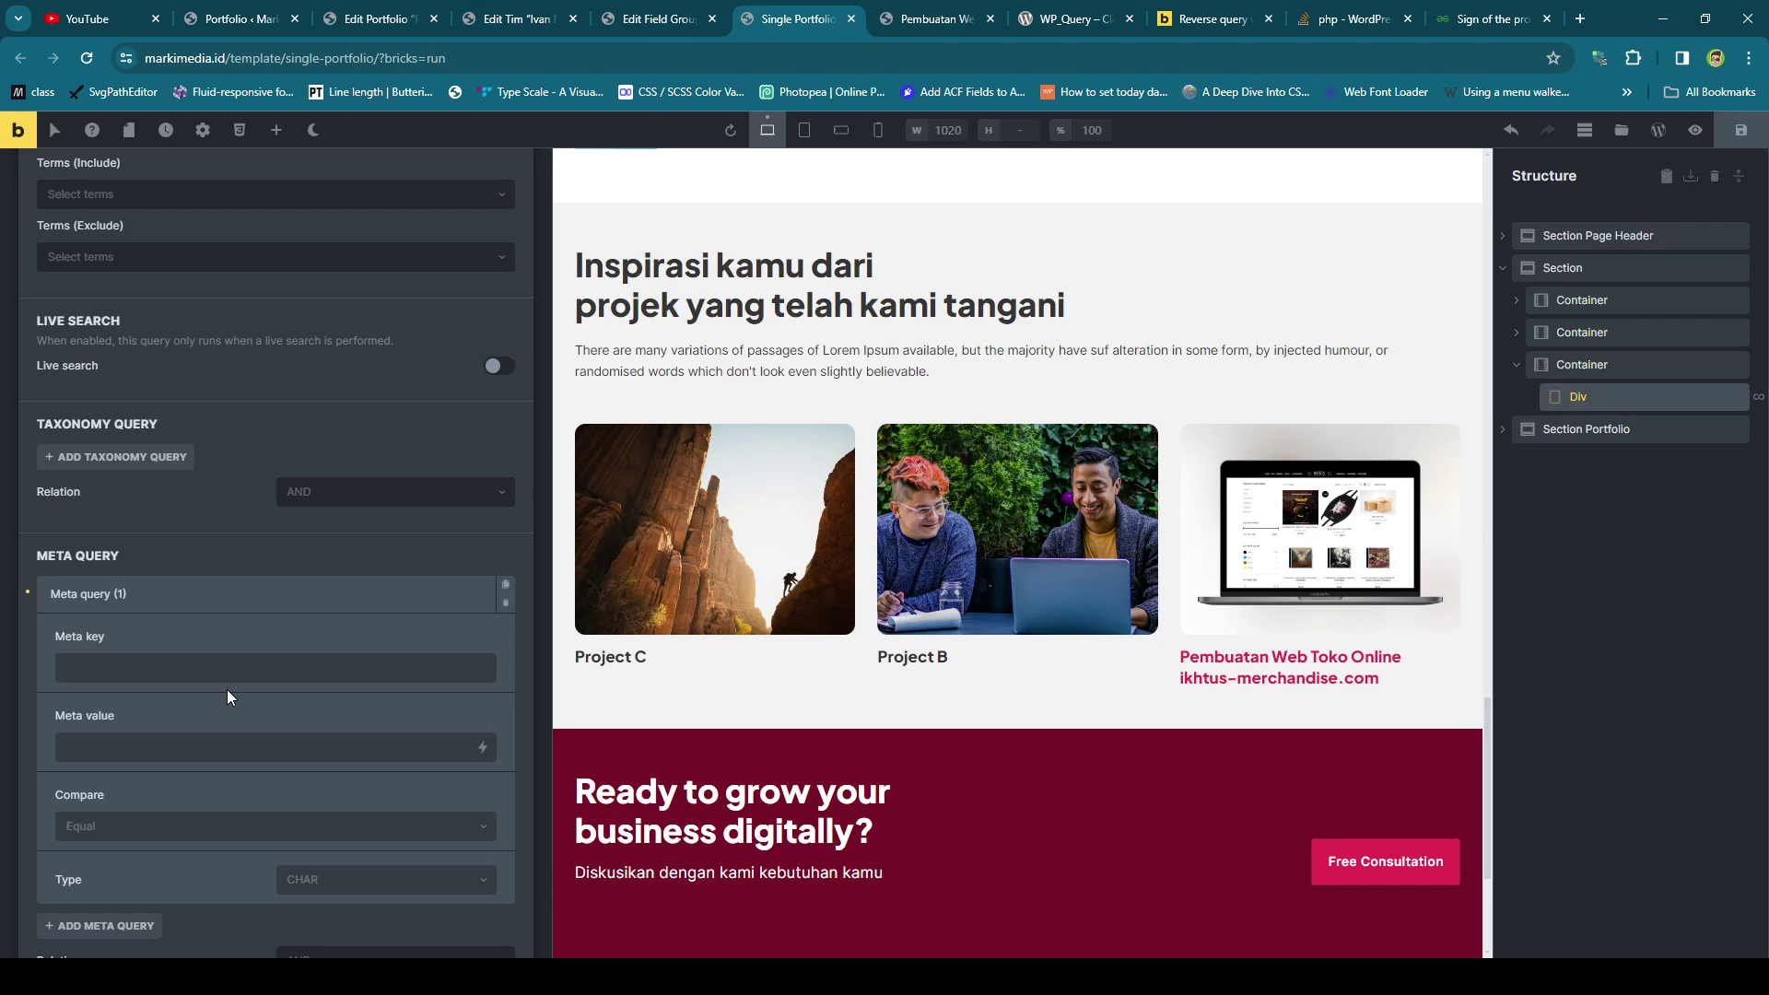
{"action": "left_click", "coordinate": [216, 664]}
{"action": "type", "text": "portfolio_tim"}
{"action": "scroll", "coordinate": [223, 660], "scroll_direction": "down", "scroll_amount": 1}
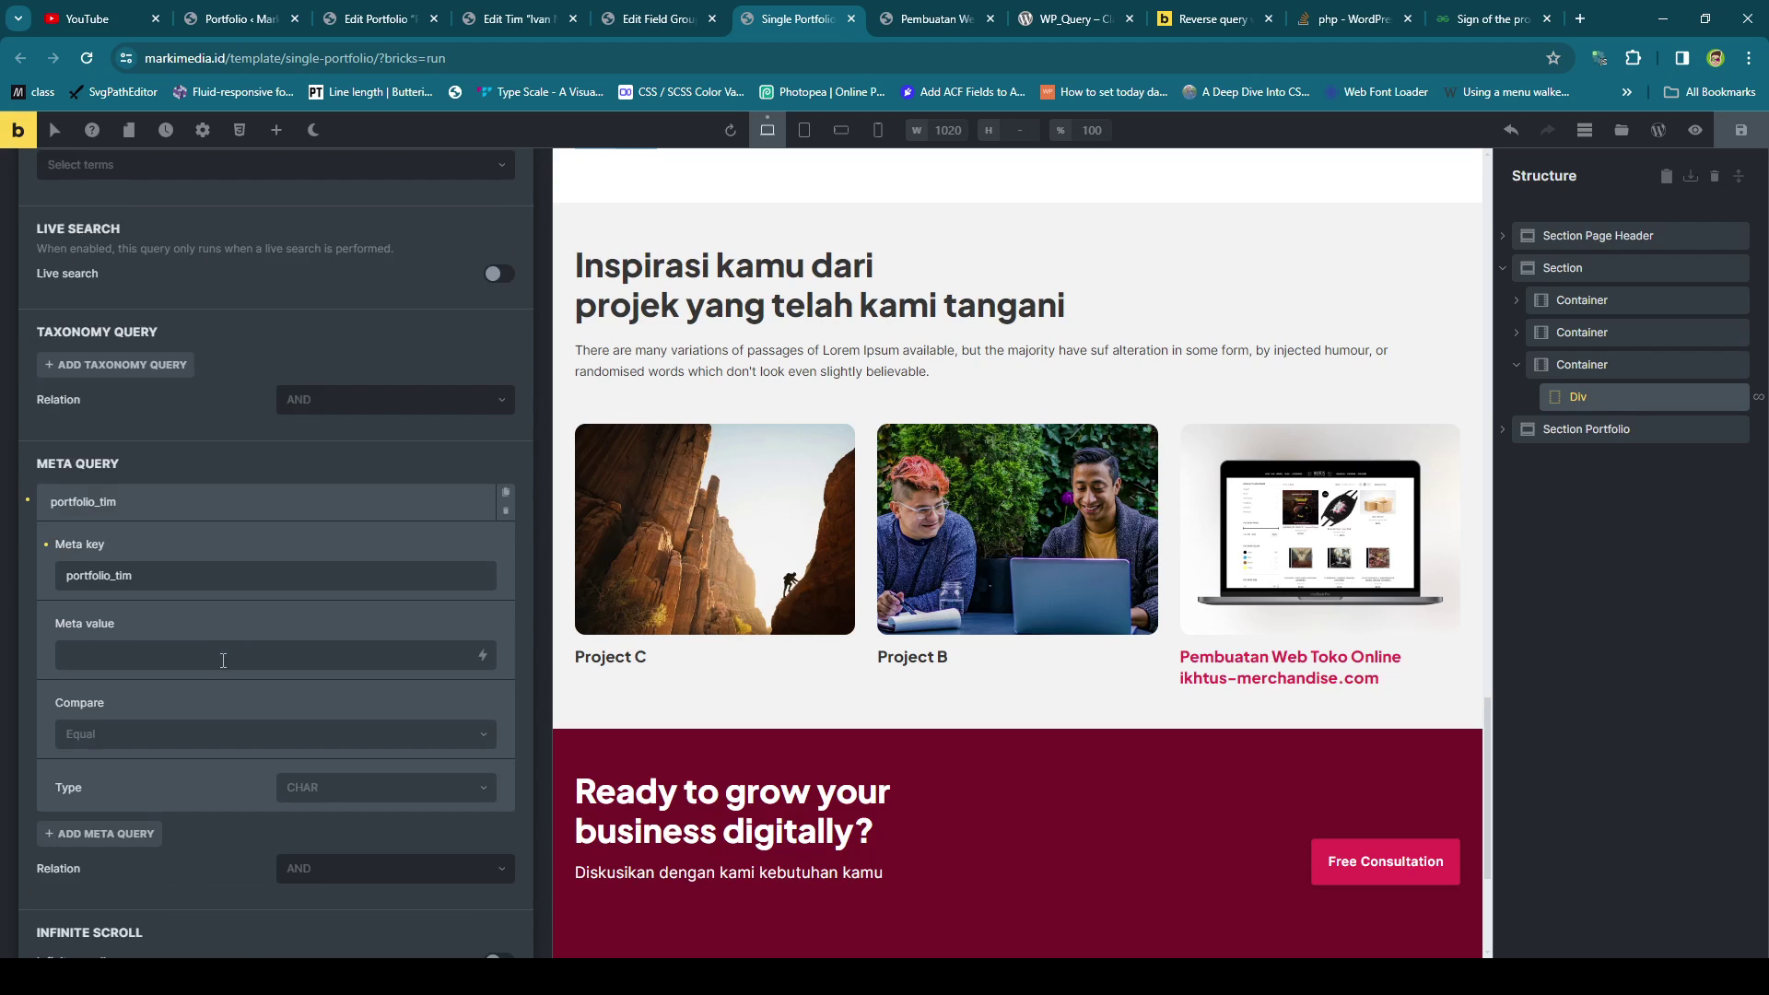
Try get_the_id() from the Bricks forum's reverse query example as the meta value, and clear the field again.
{"action": "left_click", "coordinate": [204, 651]}
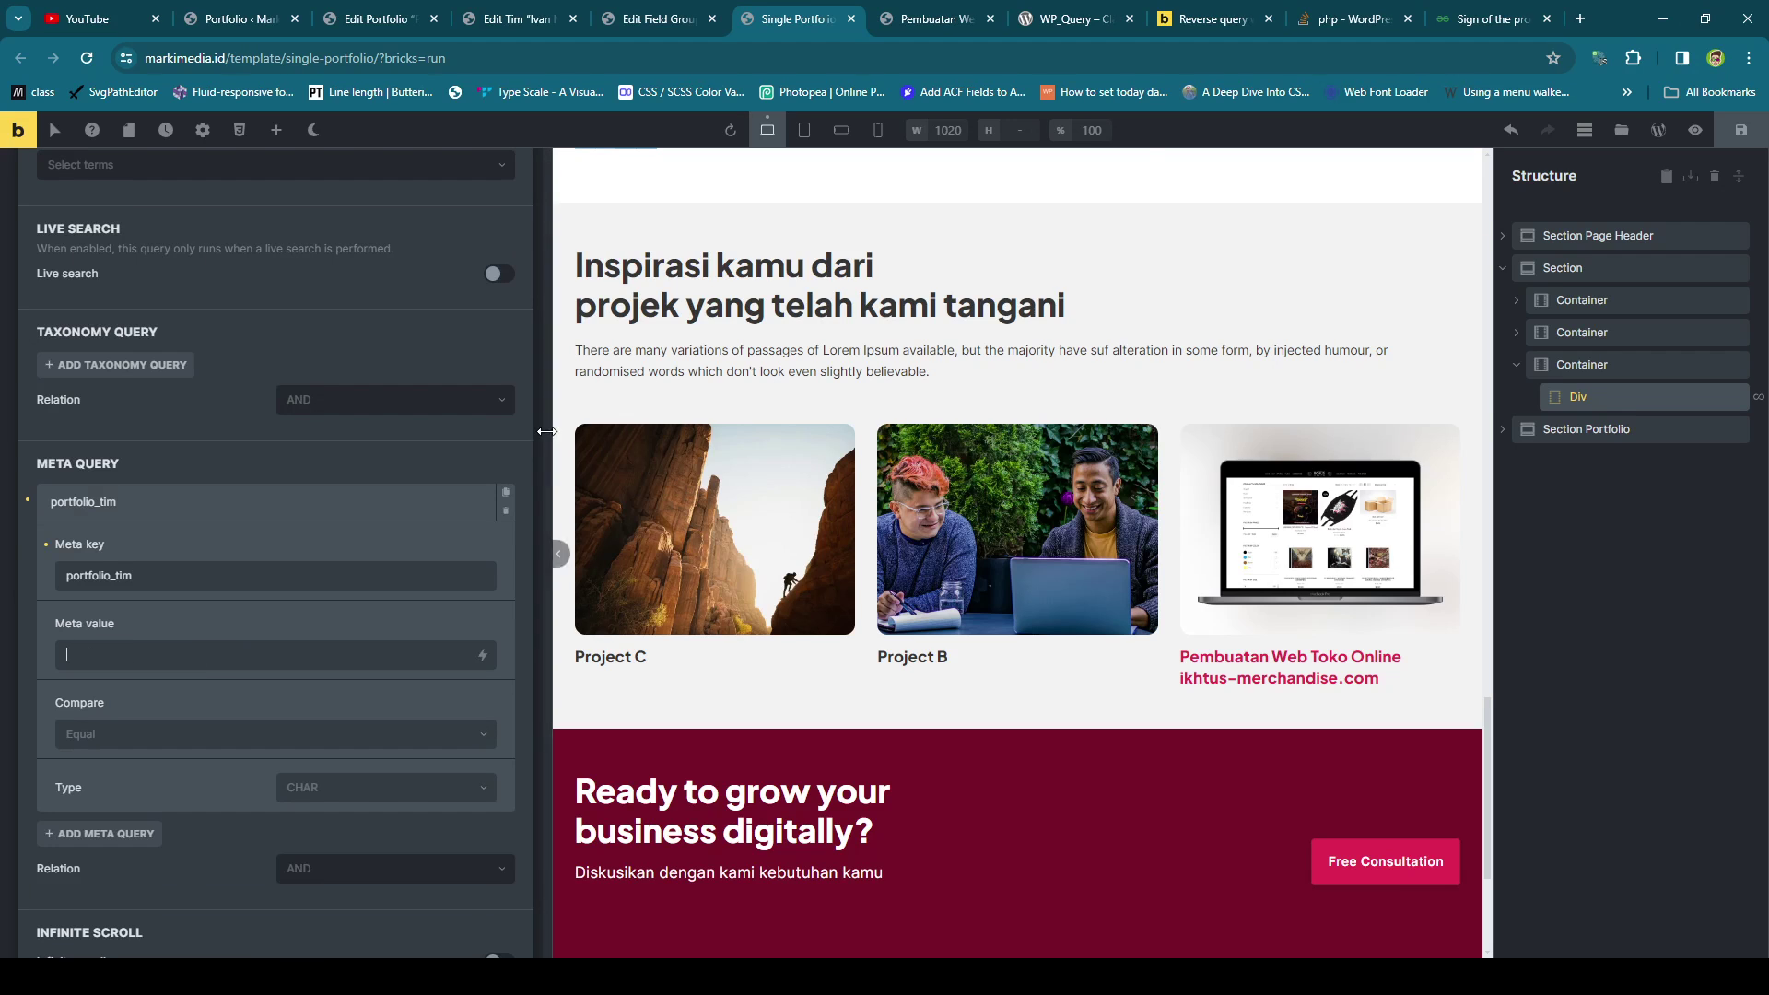
{"action": "left_click", "coordinate": [1207, 24]}
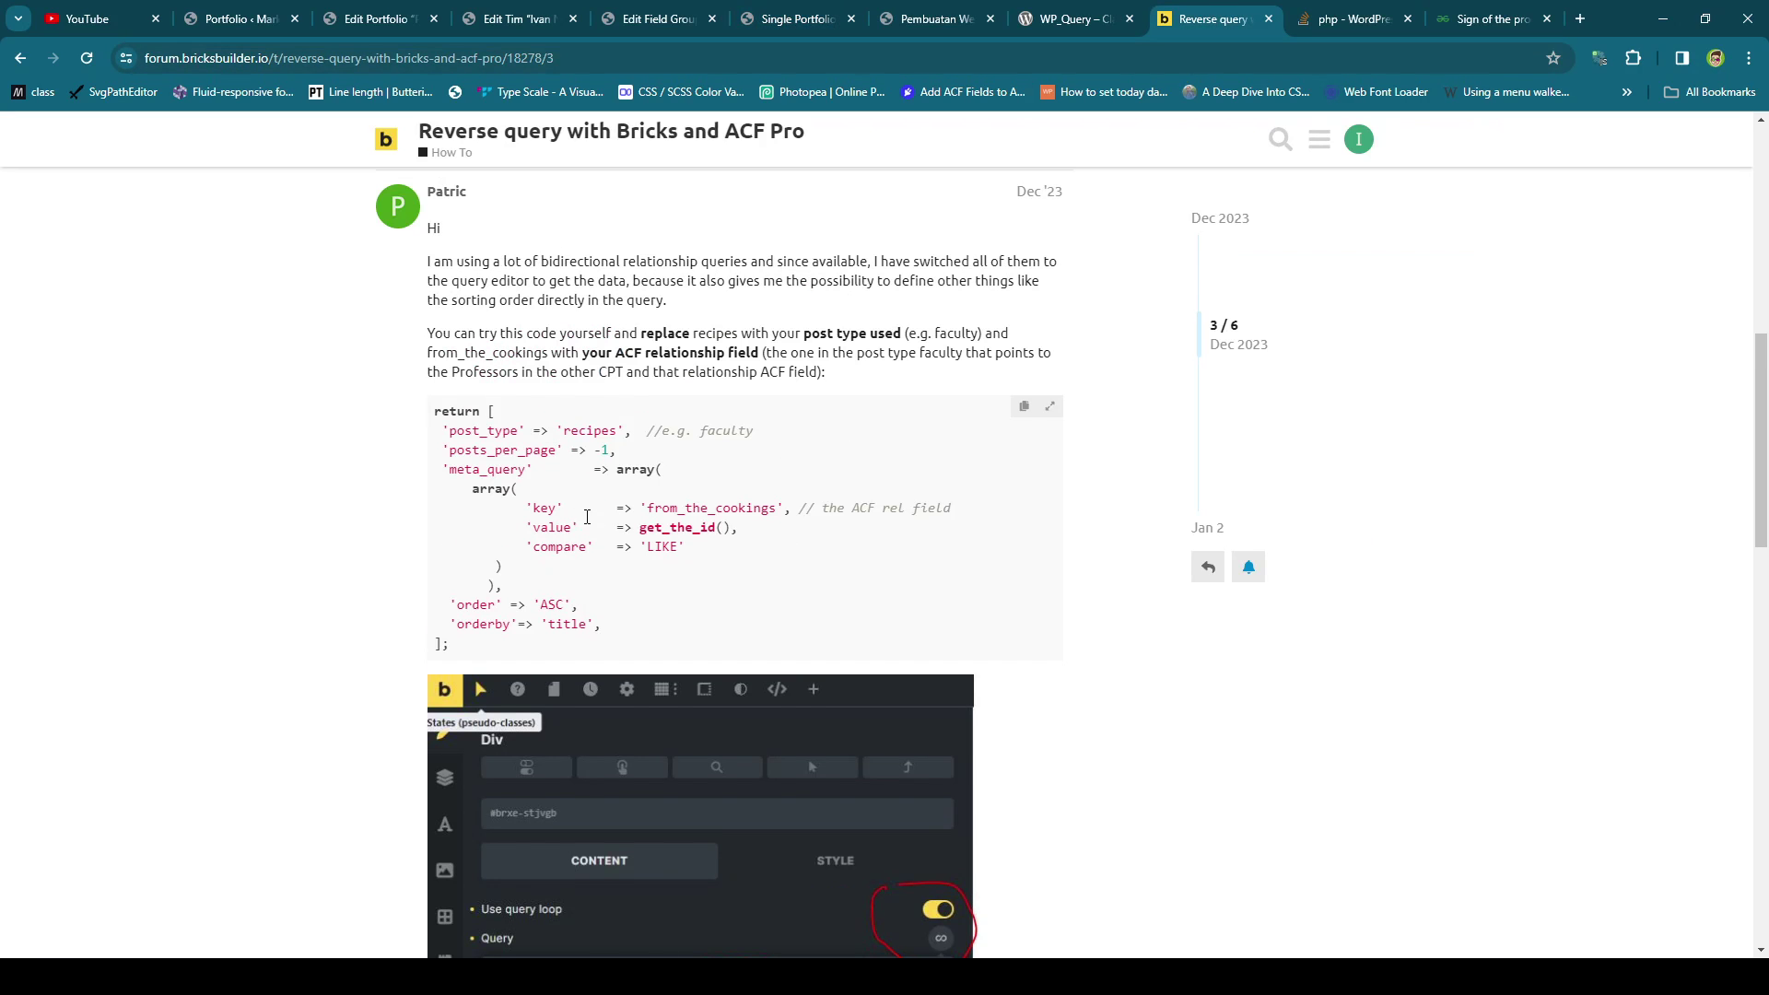
{"action": "left_click_drag", "start_coordinate": [641, 527], "coordinate": [731, 529]}
{"action": "key", "text": "ctrl+c"}
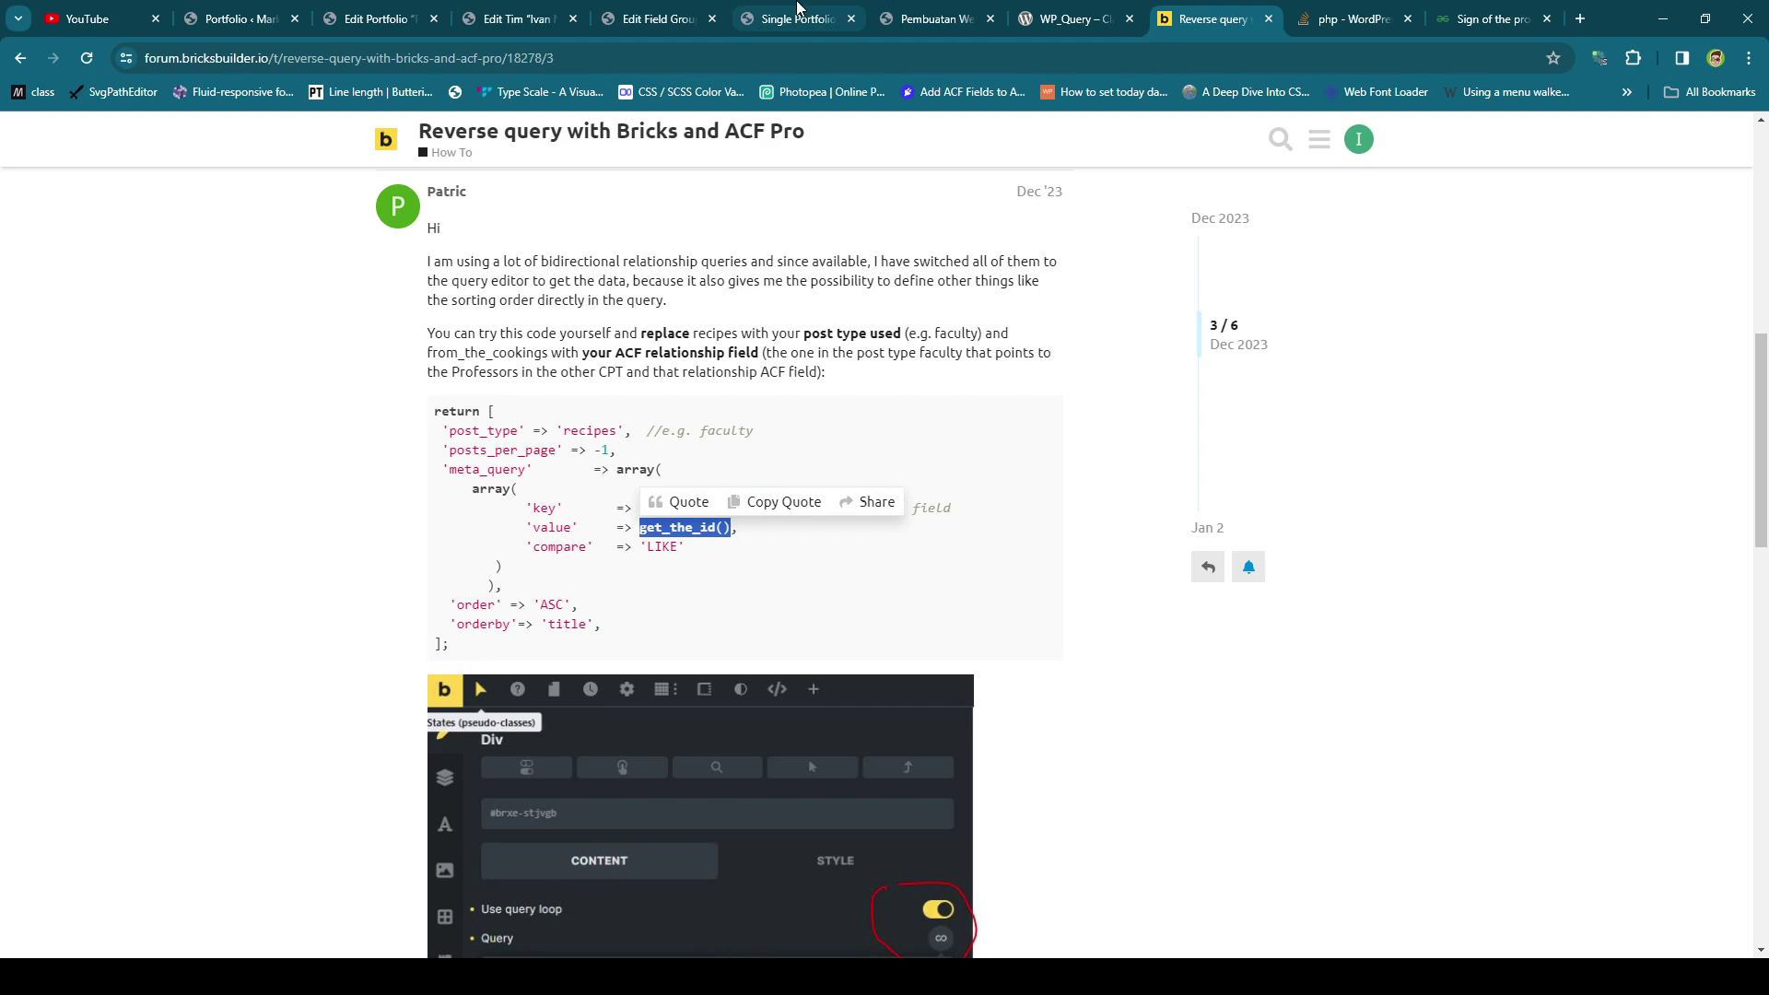
{"action": "left_click", "coordinate": [798, 11]}
{"action": "key", "text": "ctrl+v"}
{"action": "key", "text": "ctrl+a"}
{"action": "key", "text": "BackSpace"}
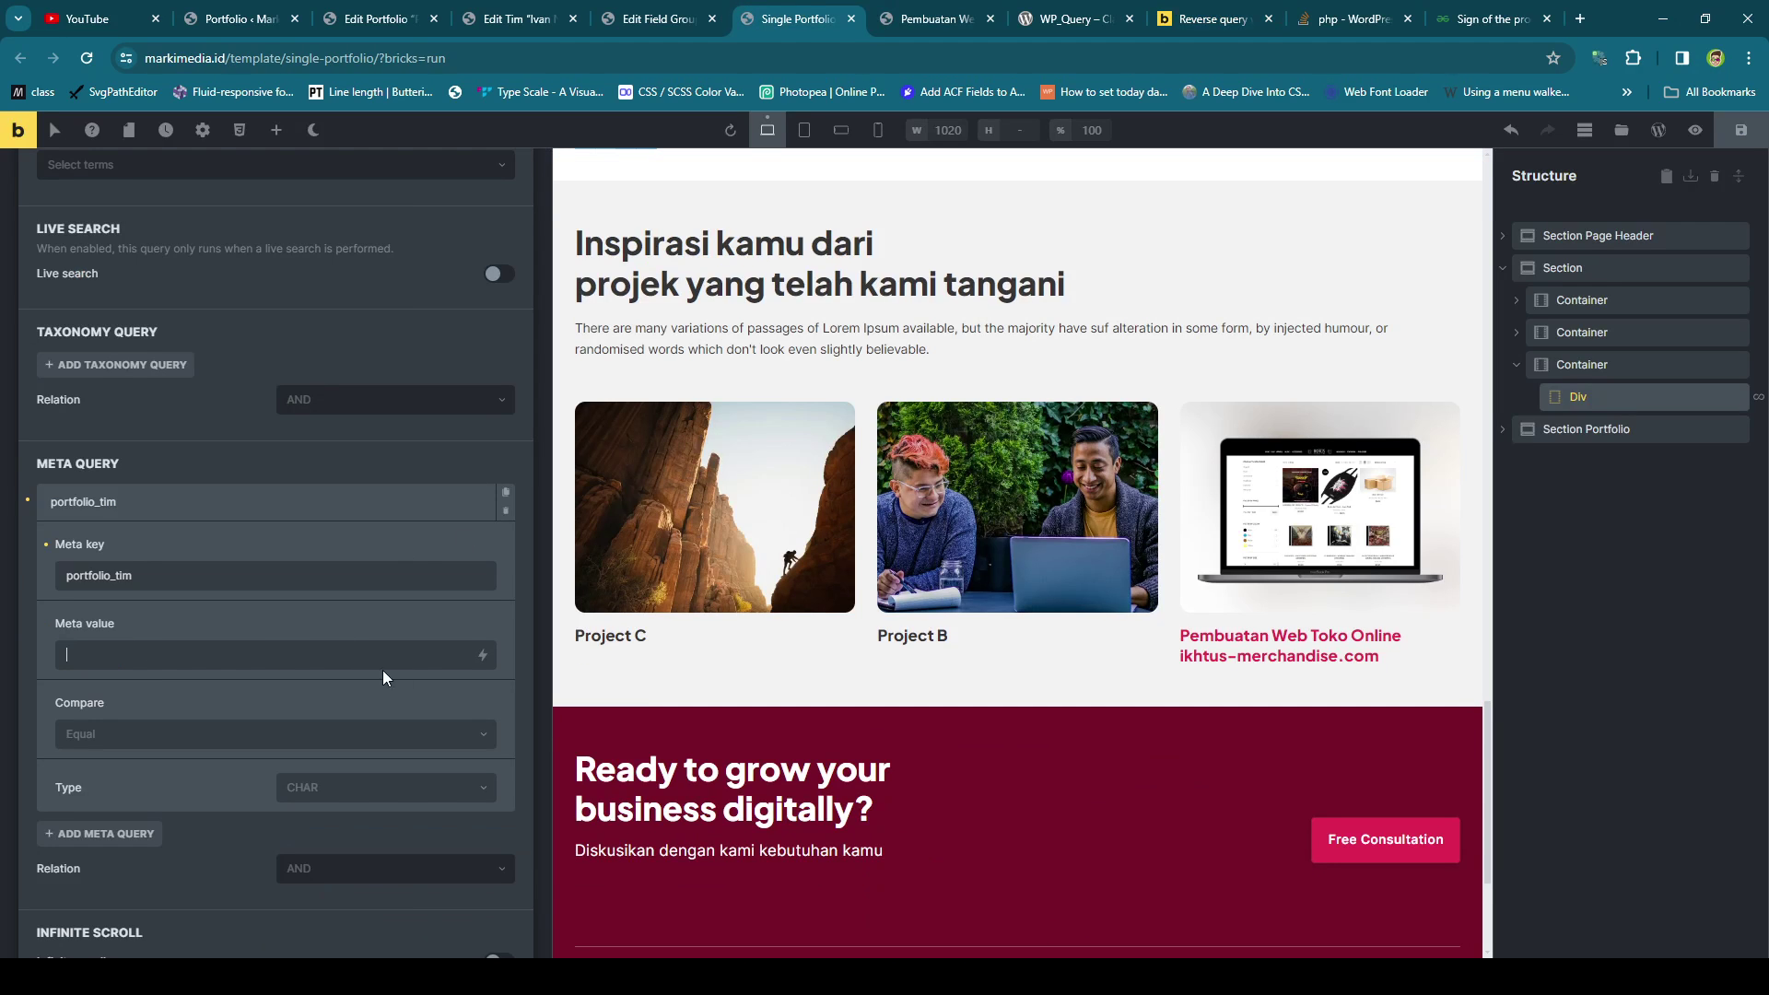
Set the meta query's value to the dynamic post ID {post_id} and its comparison to LIKE.
{"action": "left_click", "coordinate": [475, 659]}
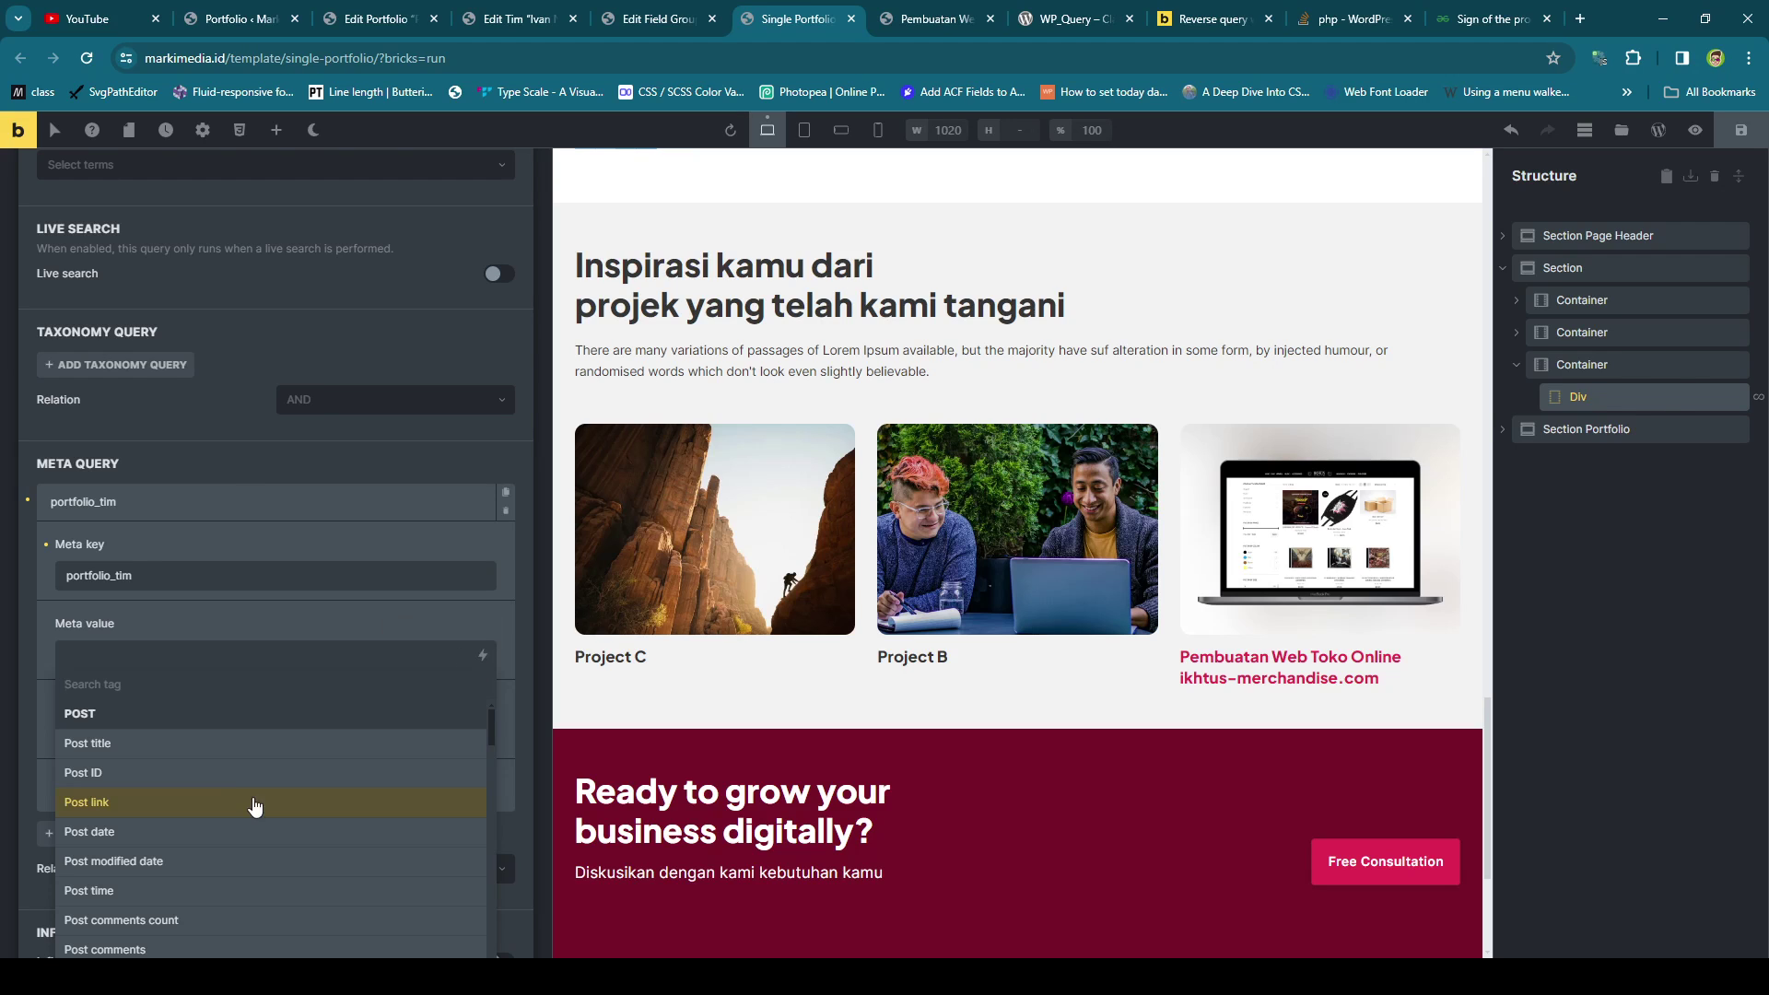
{"action": "left_click", "coordinate": [224, 779]}
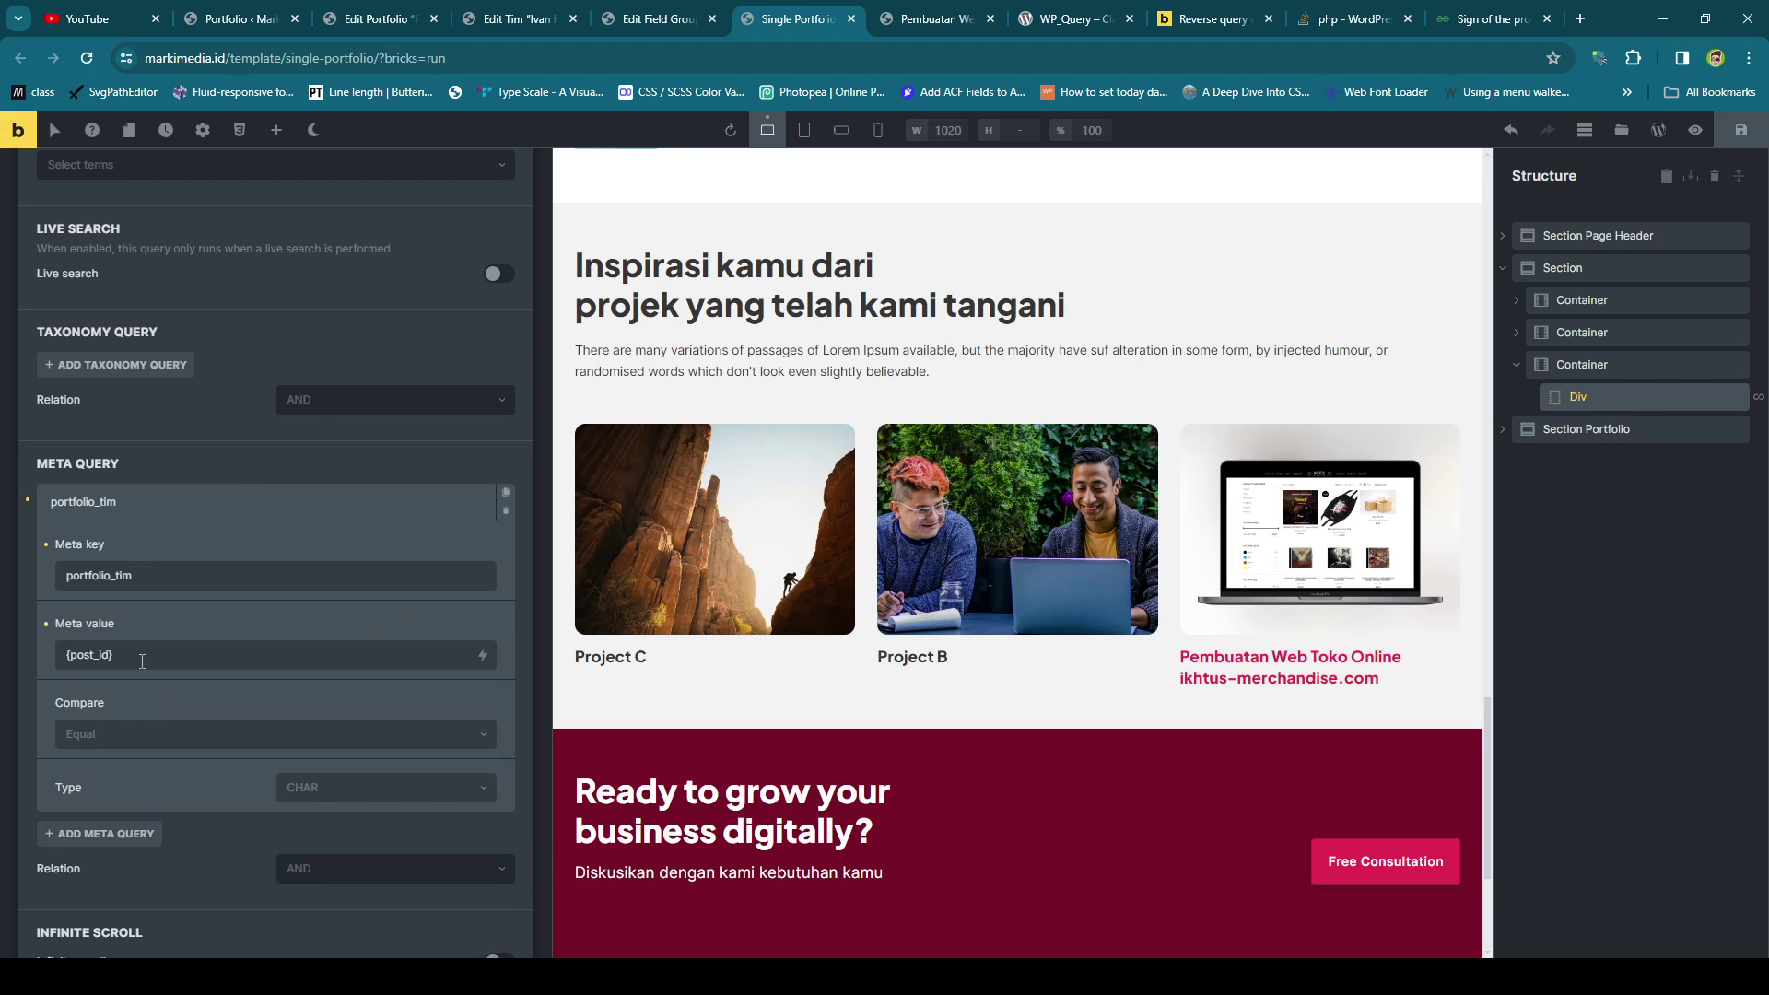
{"action": "left_click", "coordinate": [159, 738]}
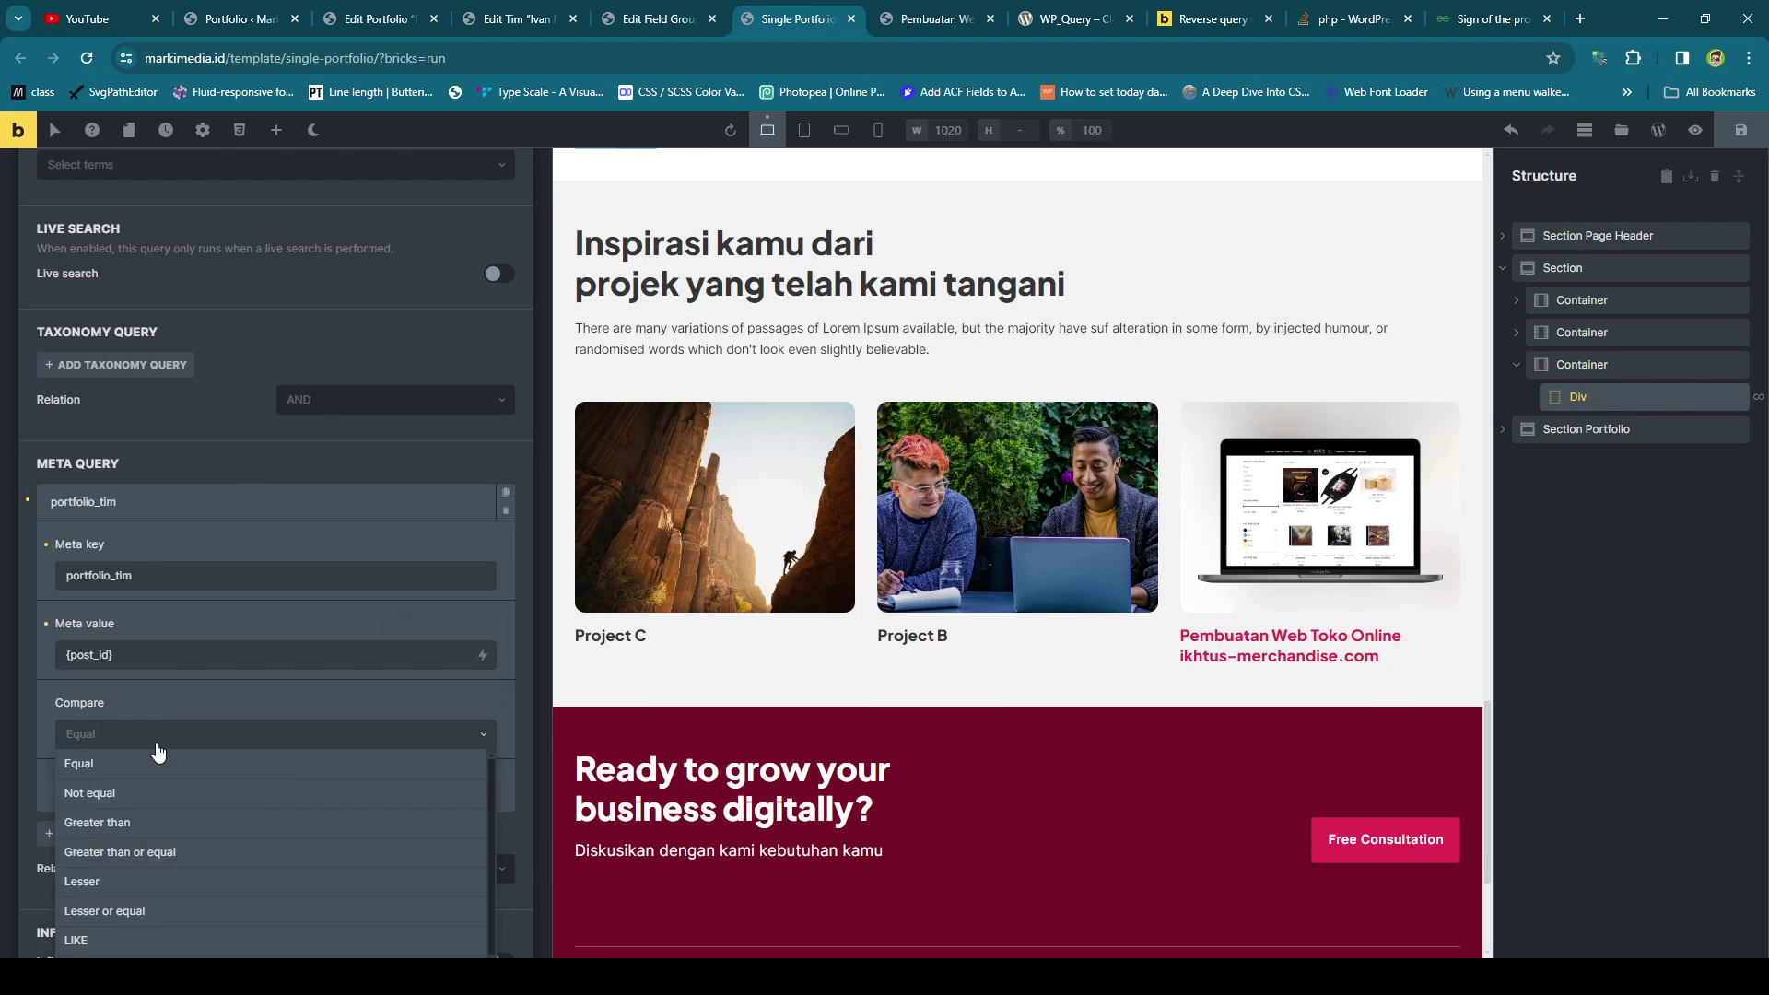
{"action": "left_click", "coordinate": [127, 939]}
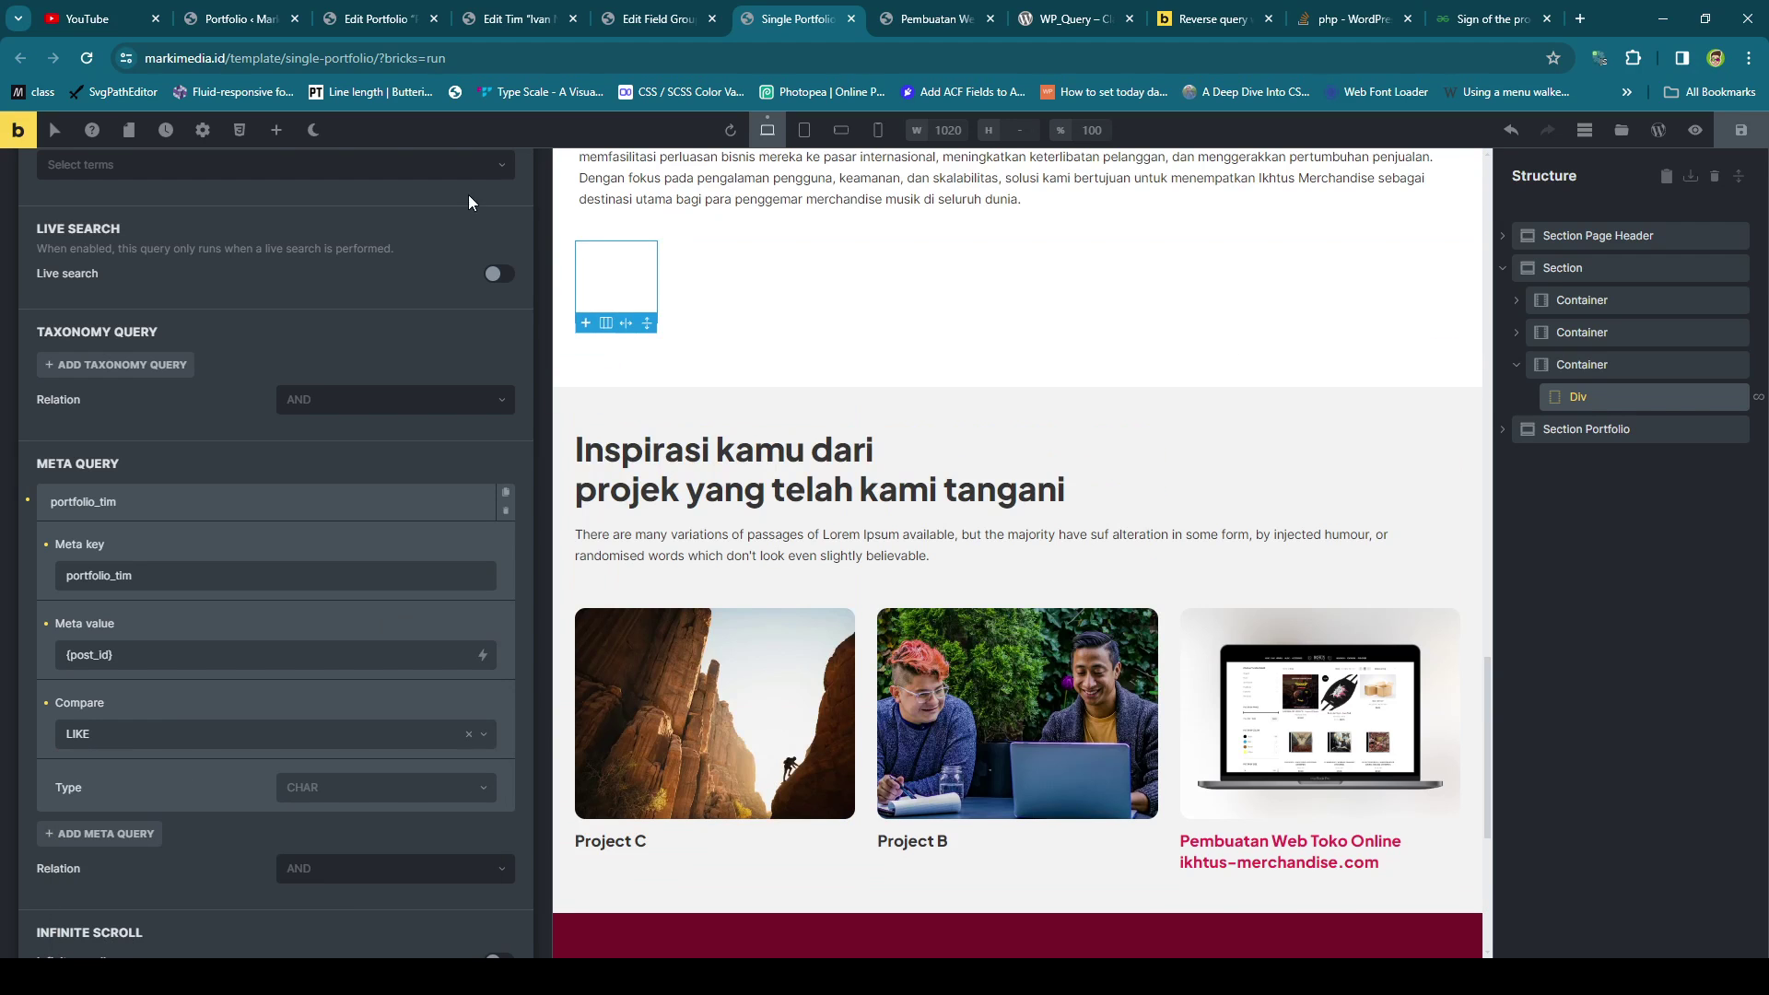
Add a Heading element inside the query loop Div.
{"action": "left_click", "coordinate": [277, 130]}
{"action": "left_click", "coordinate": [369, 378]}
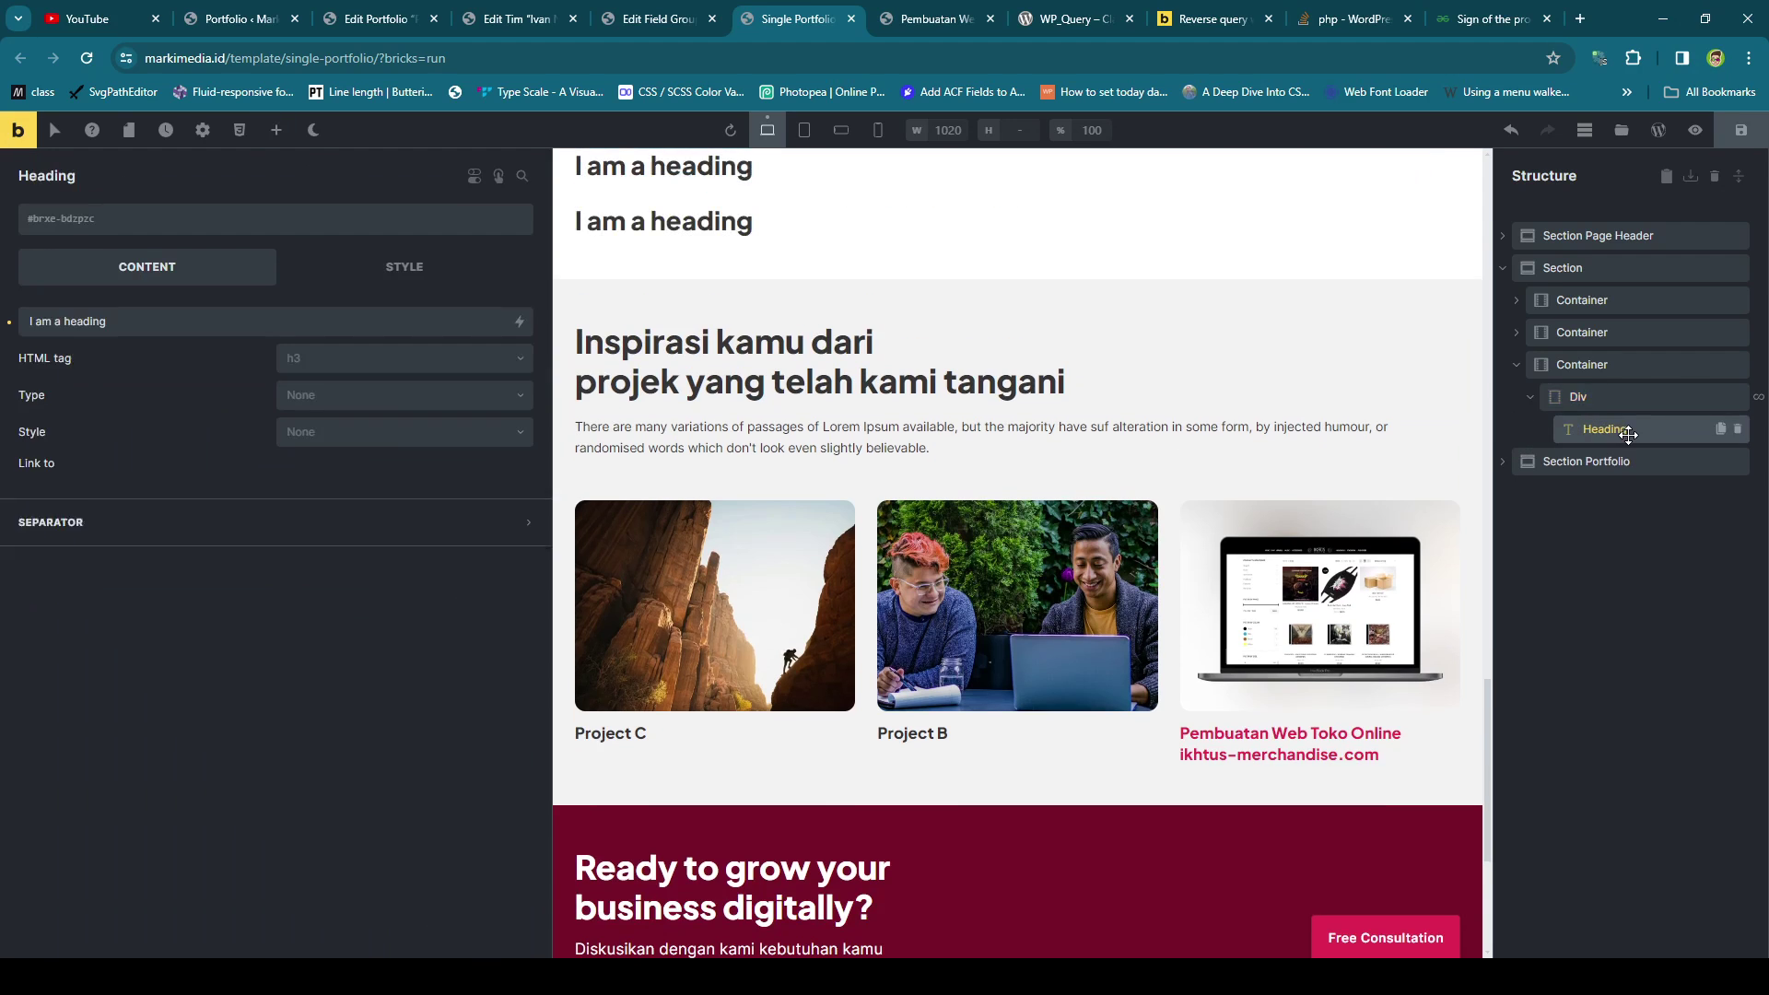
{"action": "left_click", "coordinate": [1531, 402]}
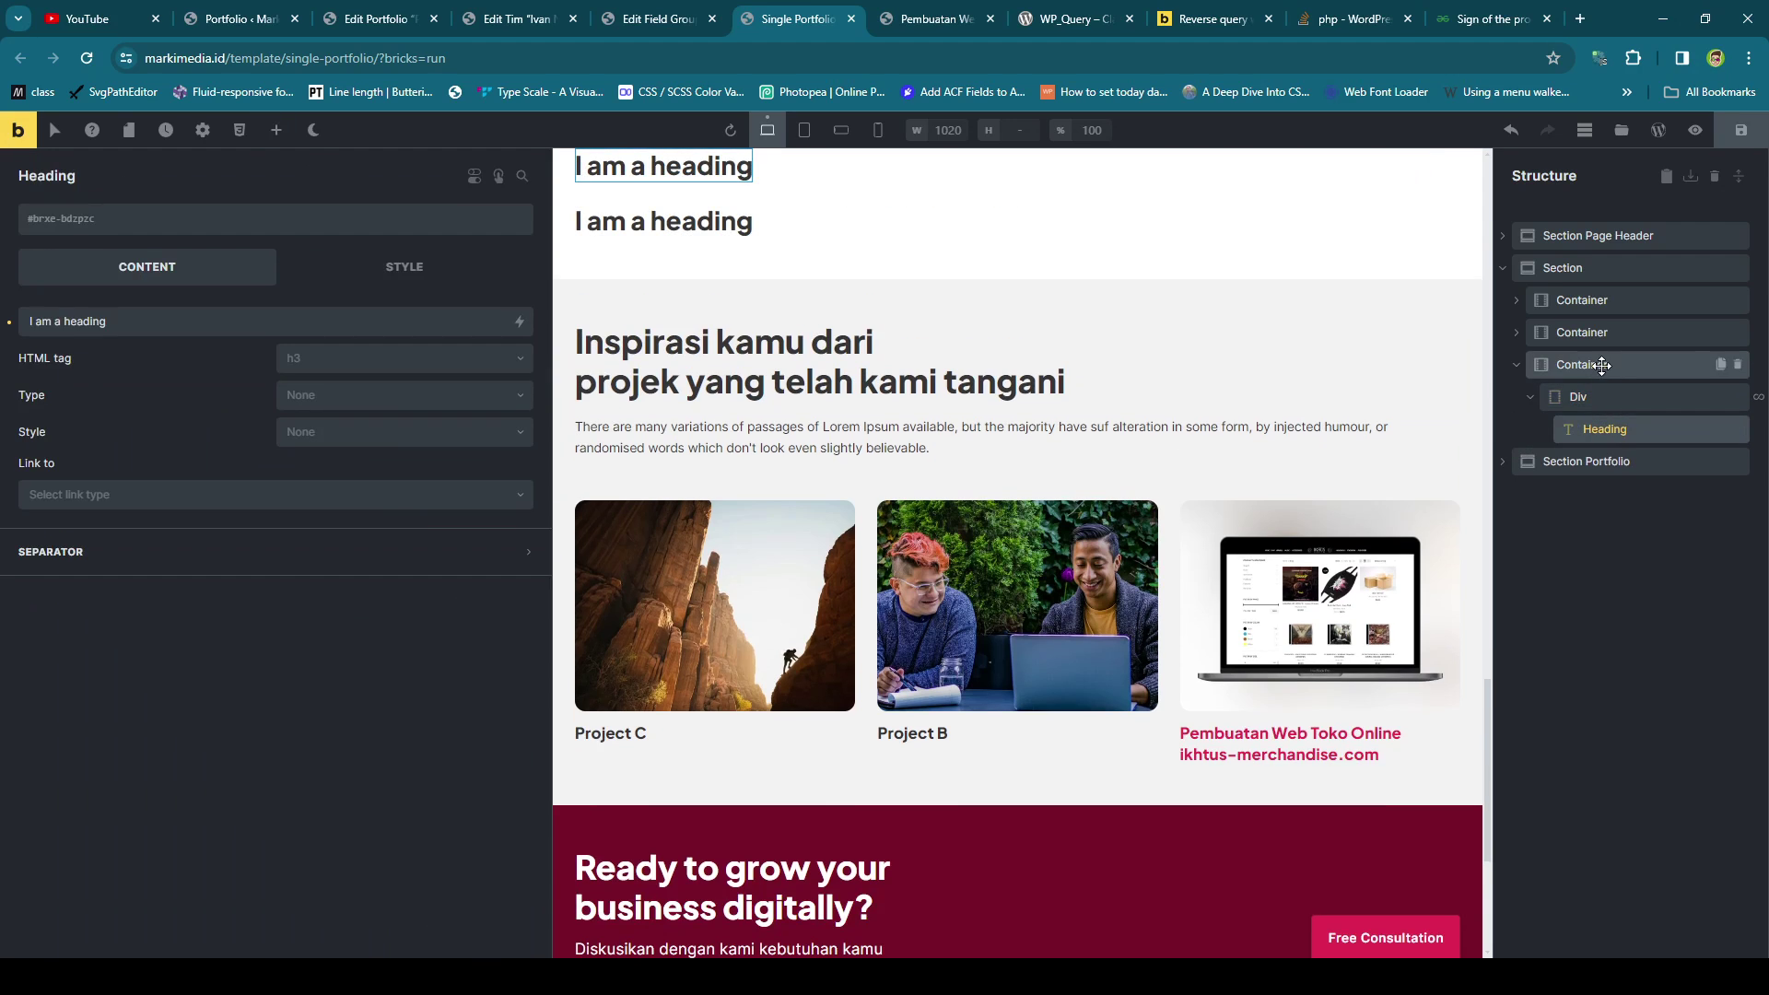
Save the Single Portfolio template and reload the live portfolio page to check the loop.
{"action": "left_click", "coordinate": [580, 9]}
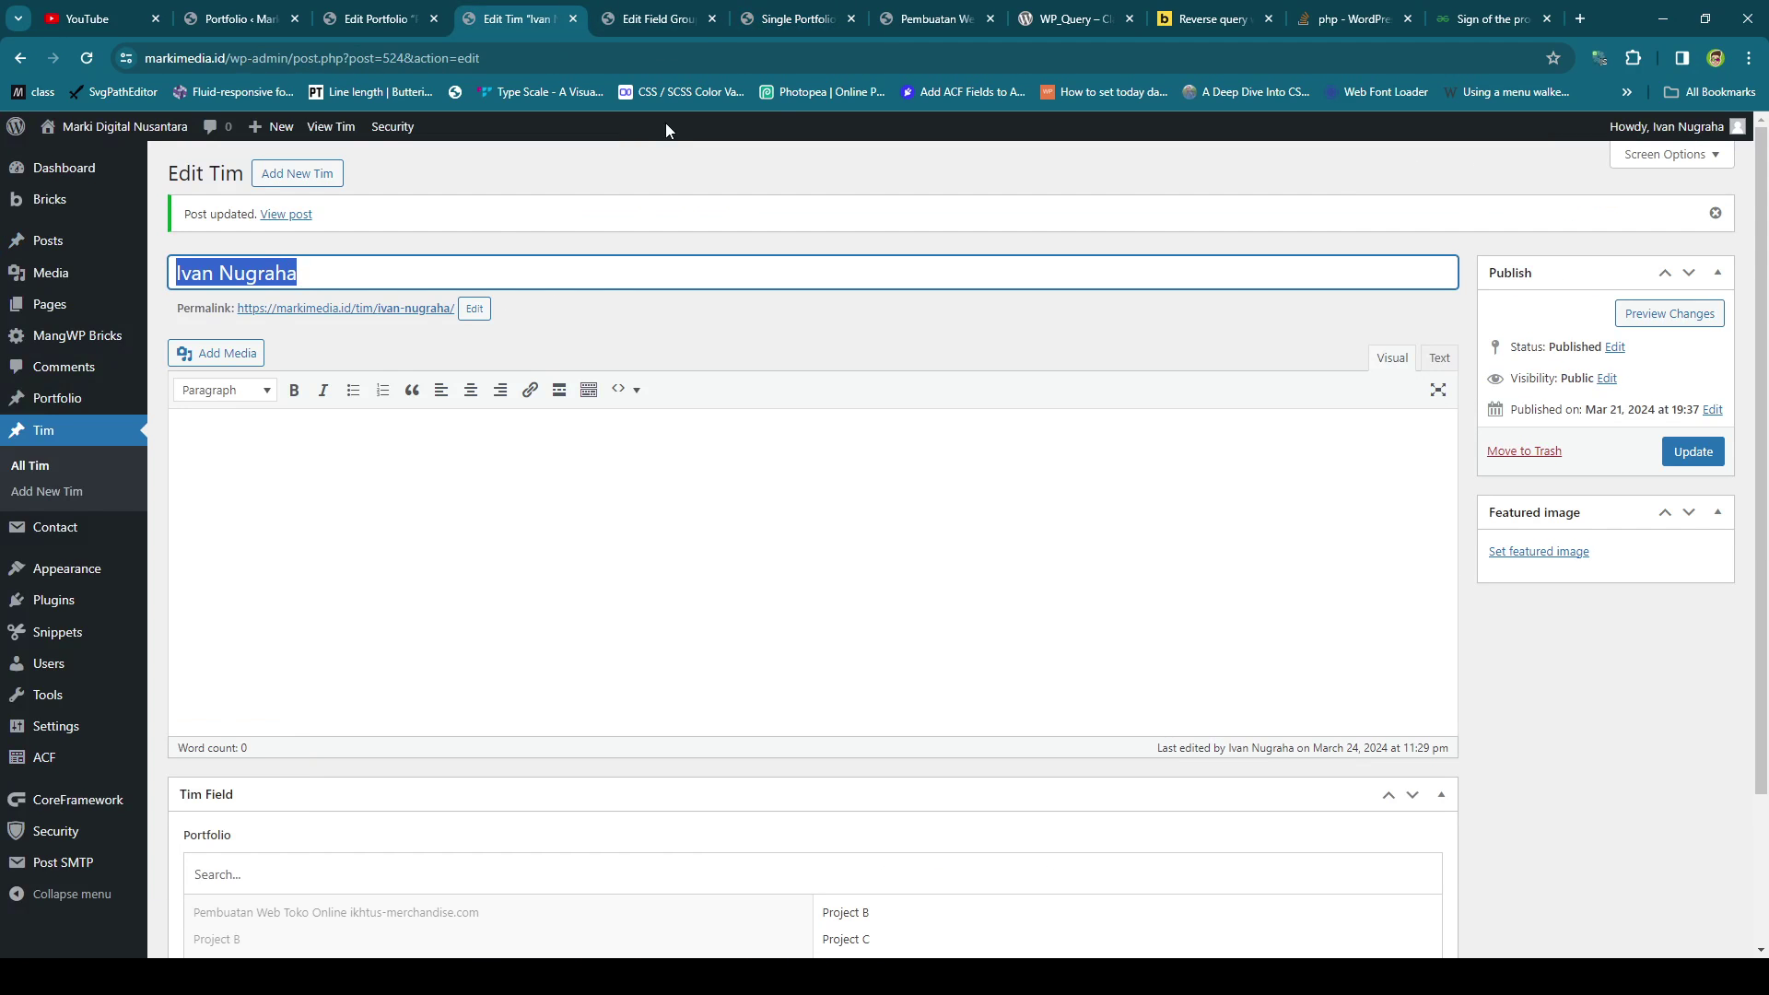
{"action": "left_click", "coordinate": [657, 18]}
{"action": "left_click", "coordinate": [798, 19]}
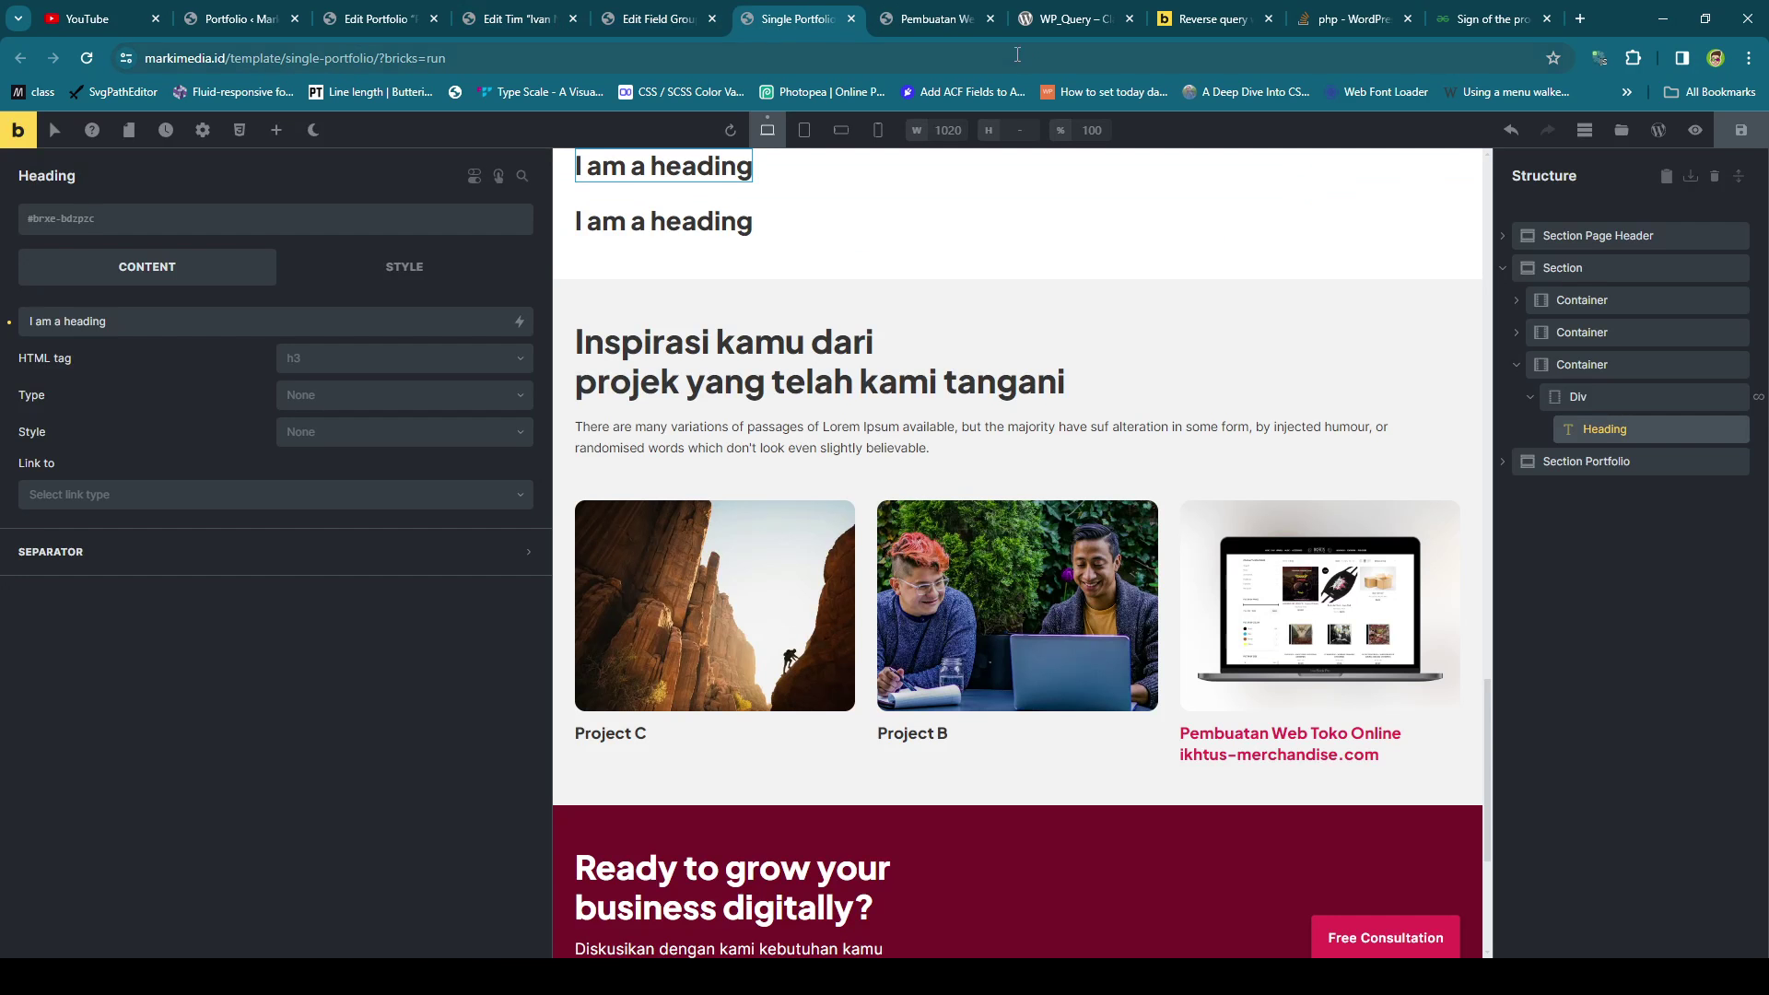
{"action": "left_click", "coordinate": [1727, 129]}
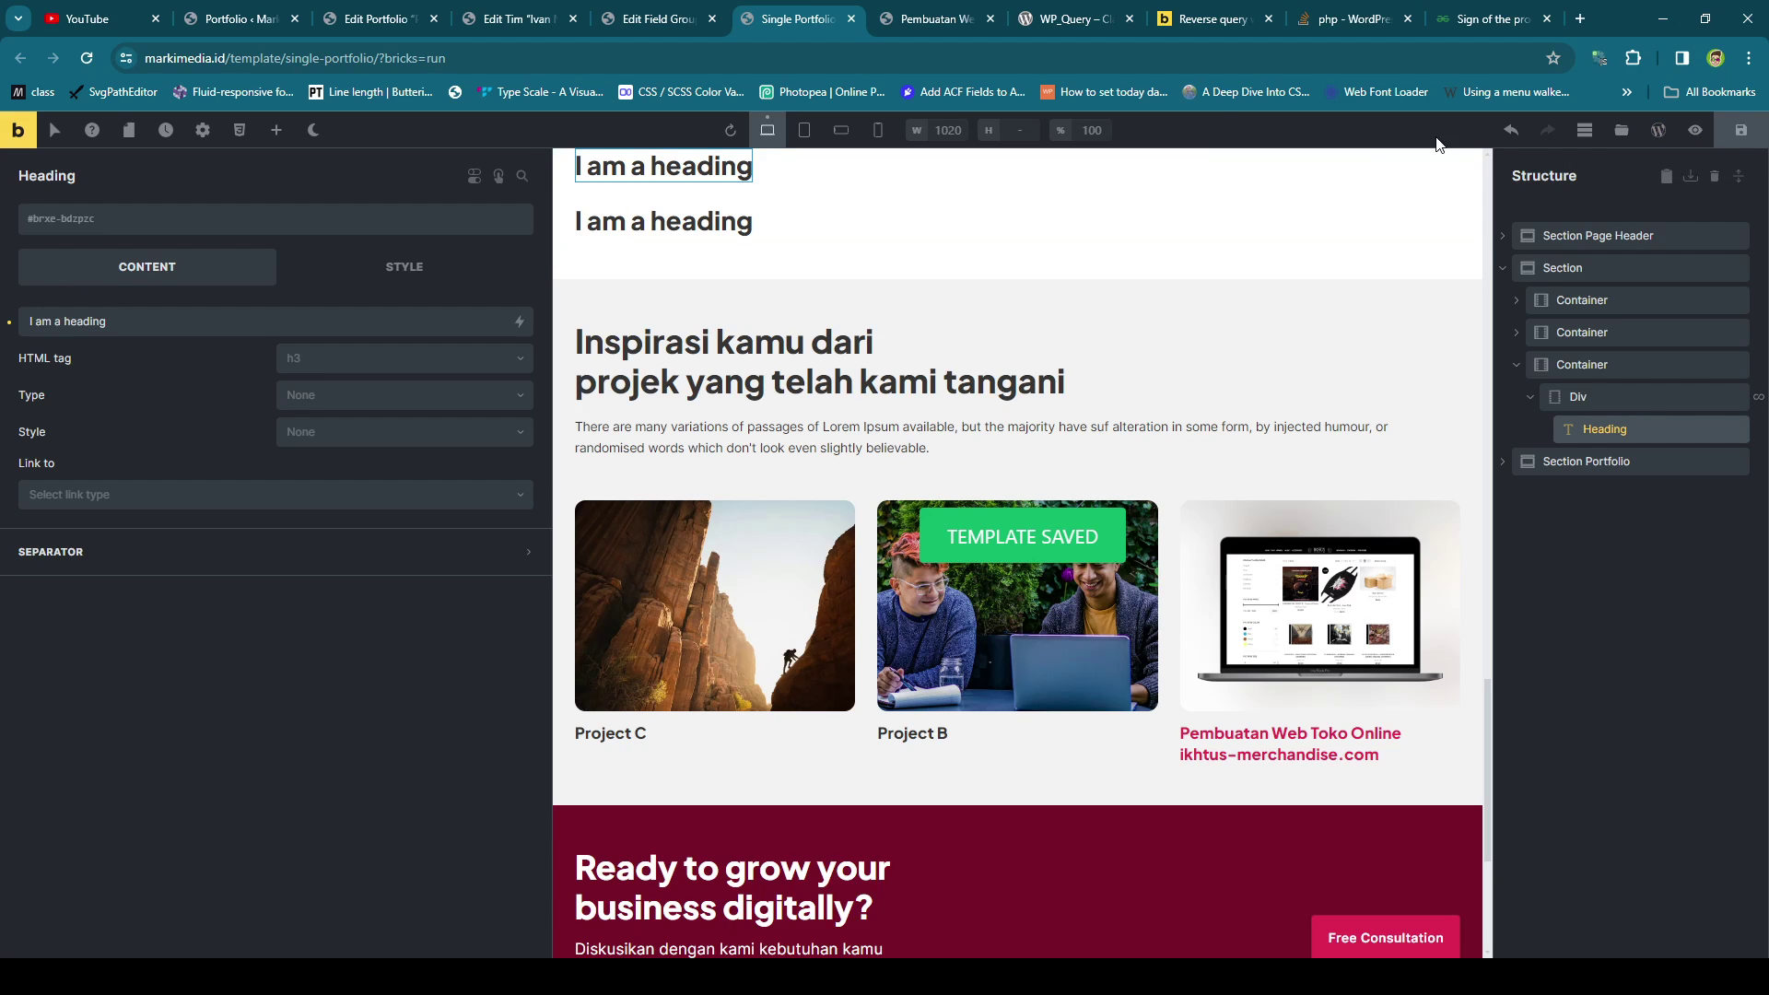
{"action": "left_click", "coordinate": [933, 11]}
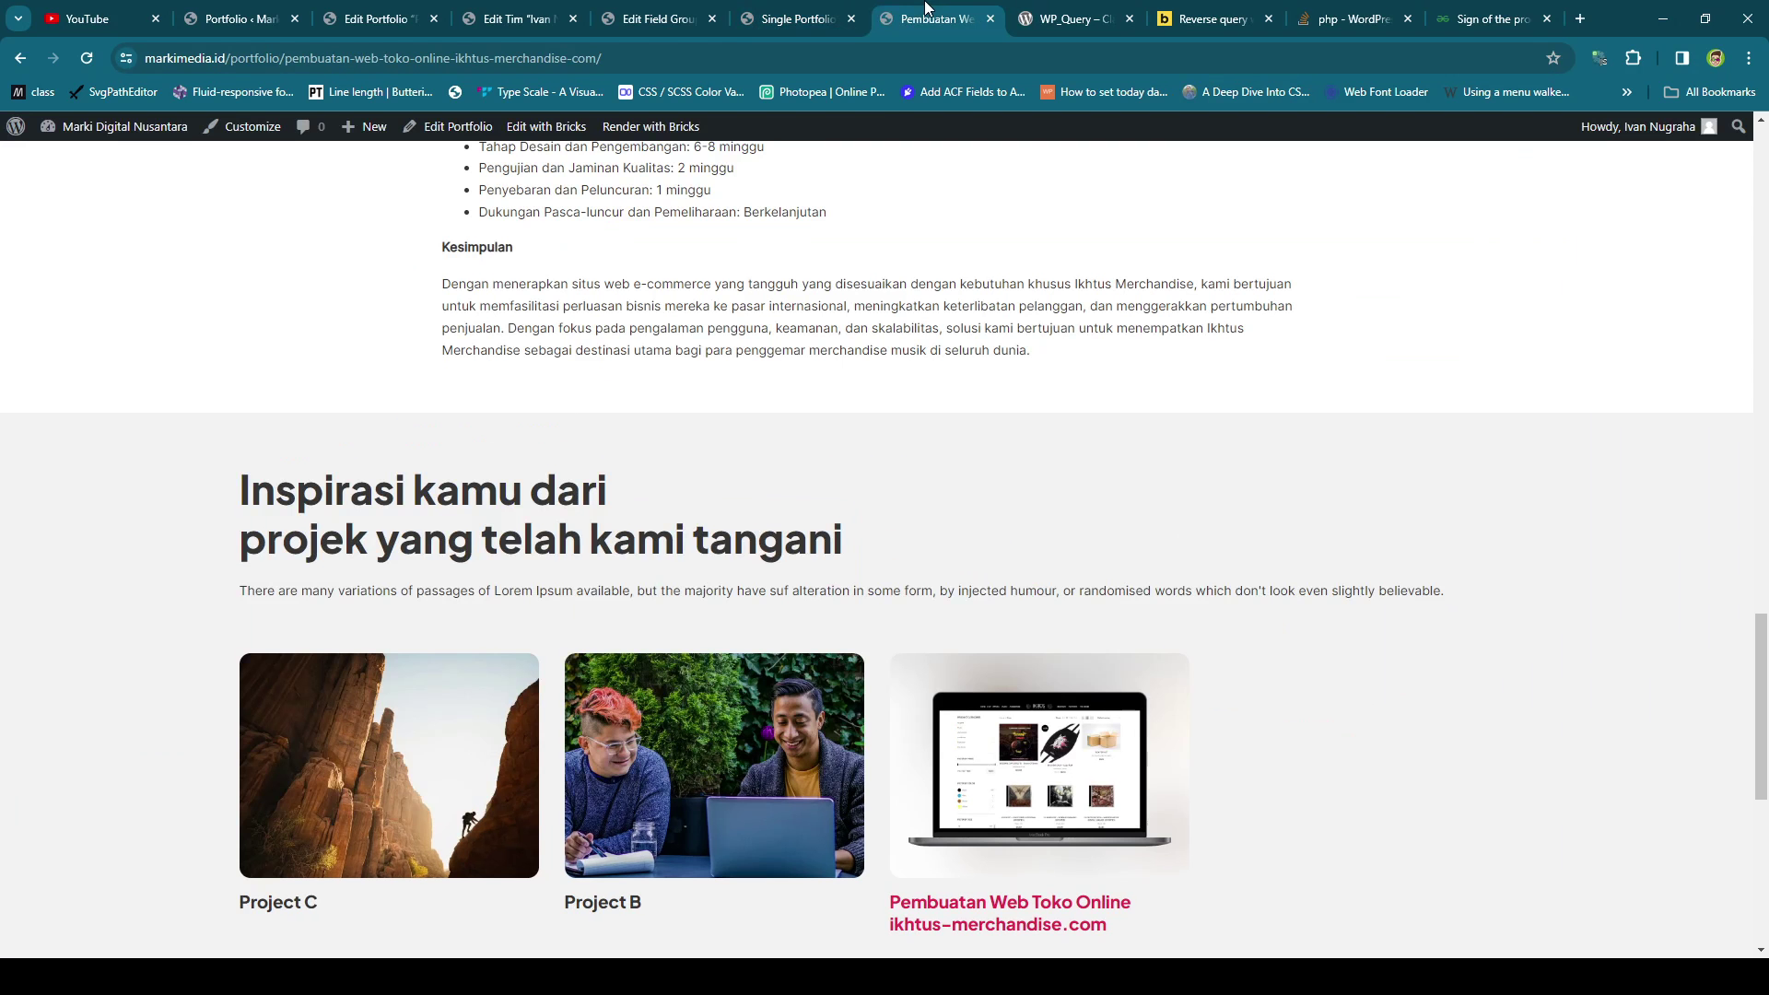
{"action": "key", "text": "F5"}
Replace the Heading's text with the dynamic post title {post_title} and save the template.
{"action": "left_click", "coordinate": [783, 19]}
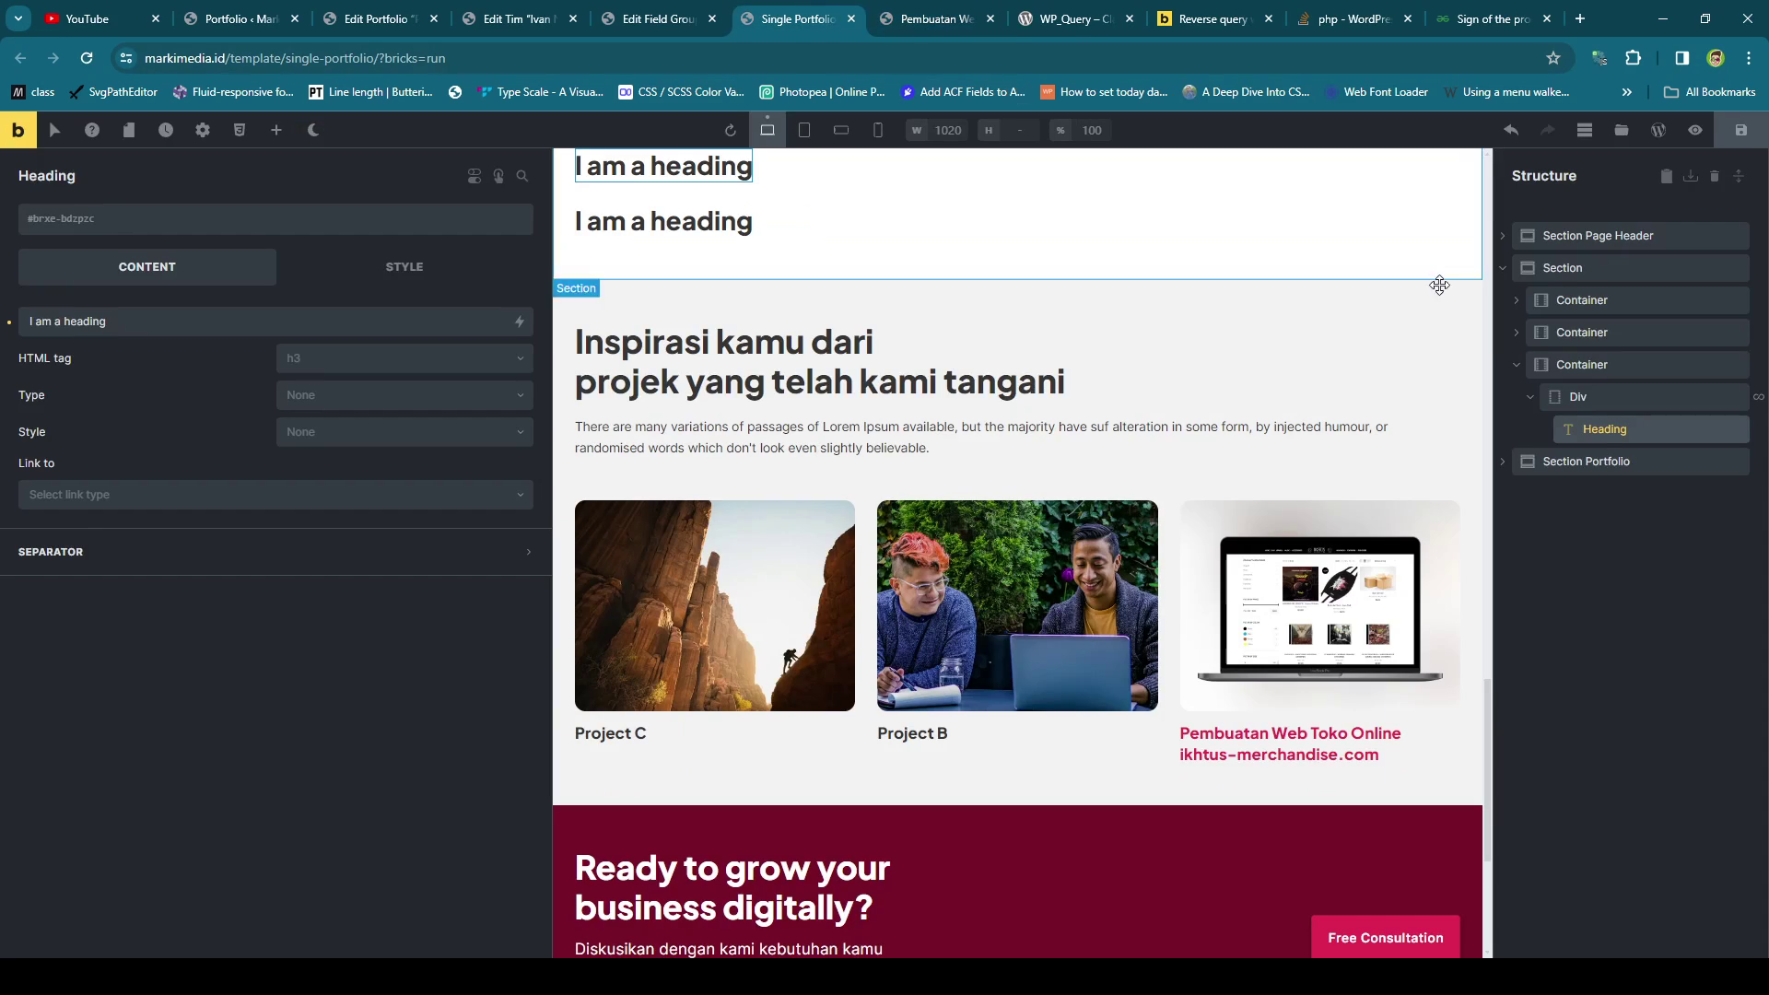
{"action": "triple_click", "coordinate": [187, 323]}
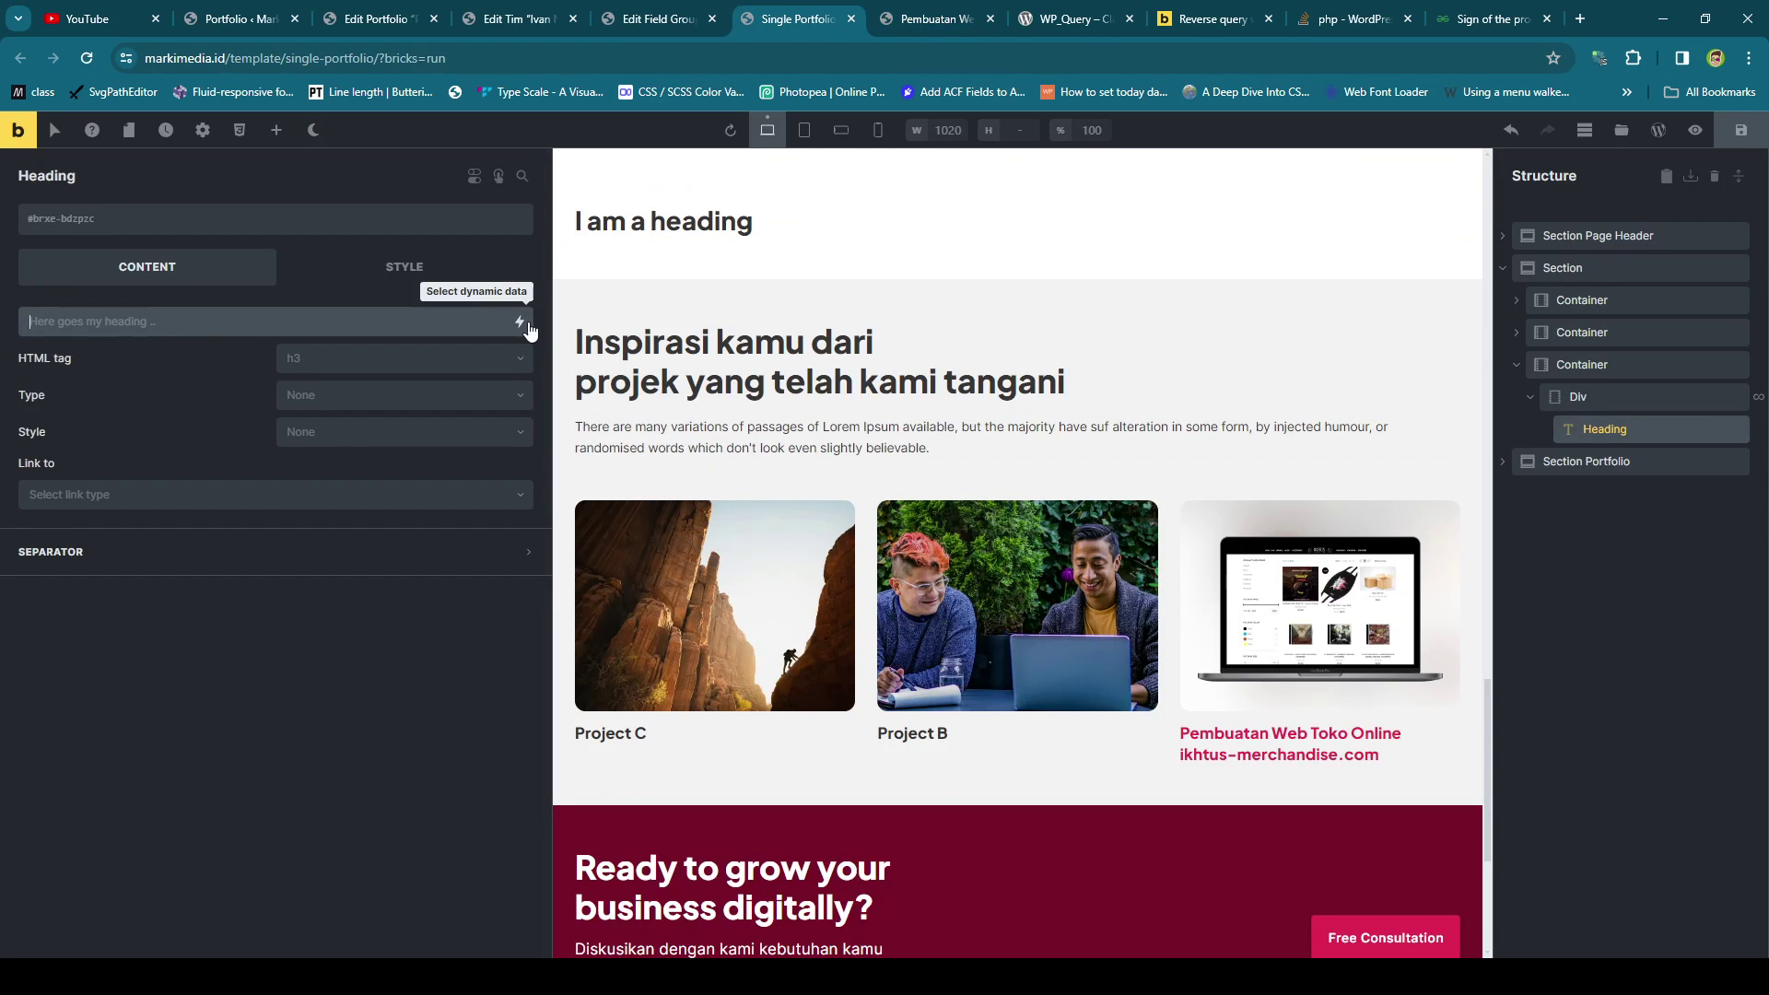
{"action": "left_click", "coordinate": [520, 321]}
{"action": "left_click", "coordinate": [245, 427]}
{"action": "left_click", "coordinate": [1742, 130]}
Reload the portfolio page and compare its team member heading with the template's loop output and the ACF Portfolio Field group.
{"action": "left_click", "coordinate": [936, 19]}
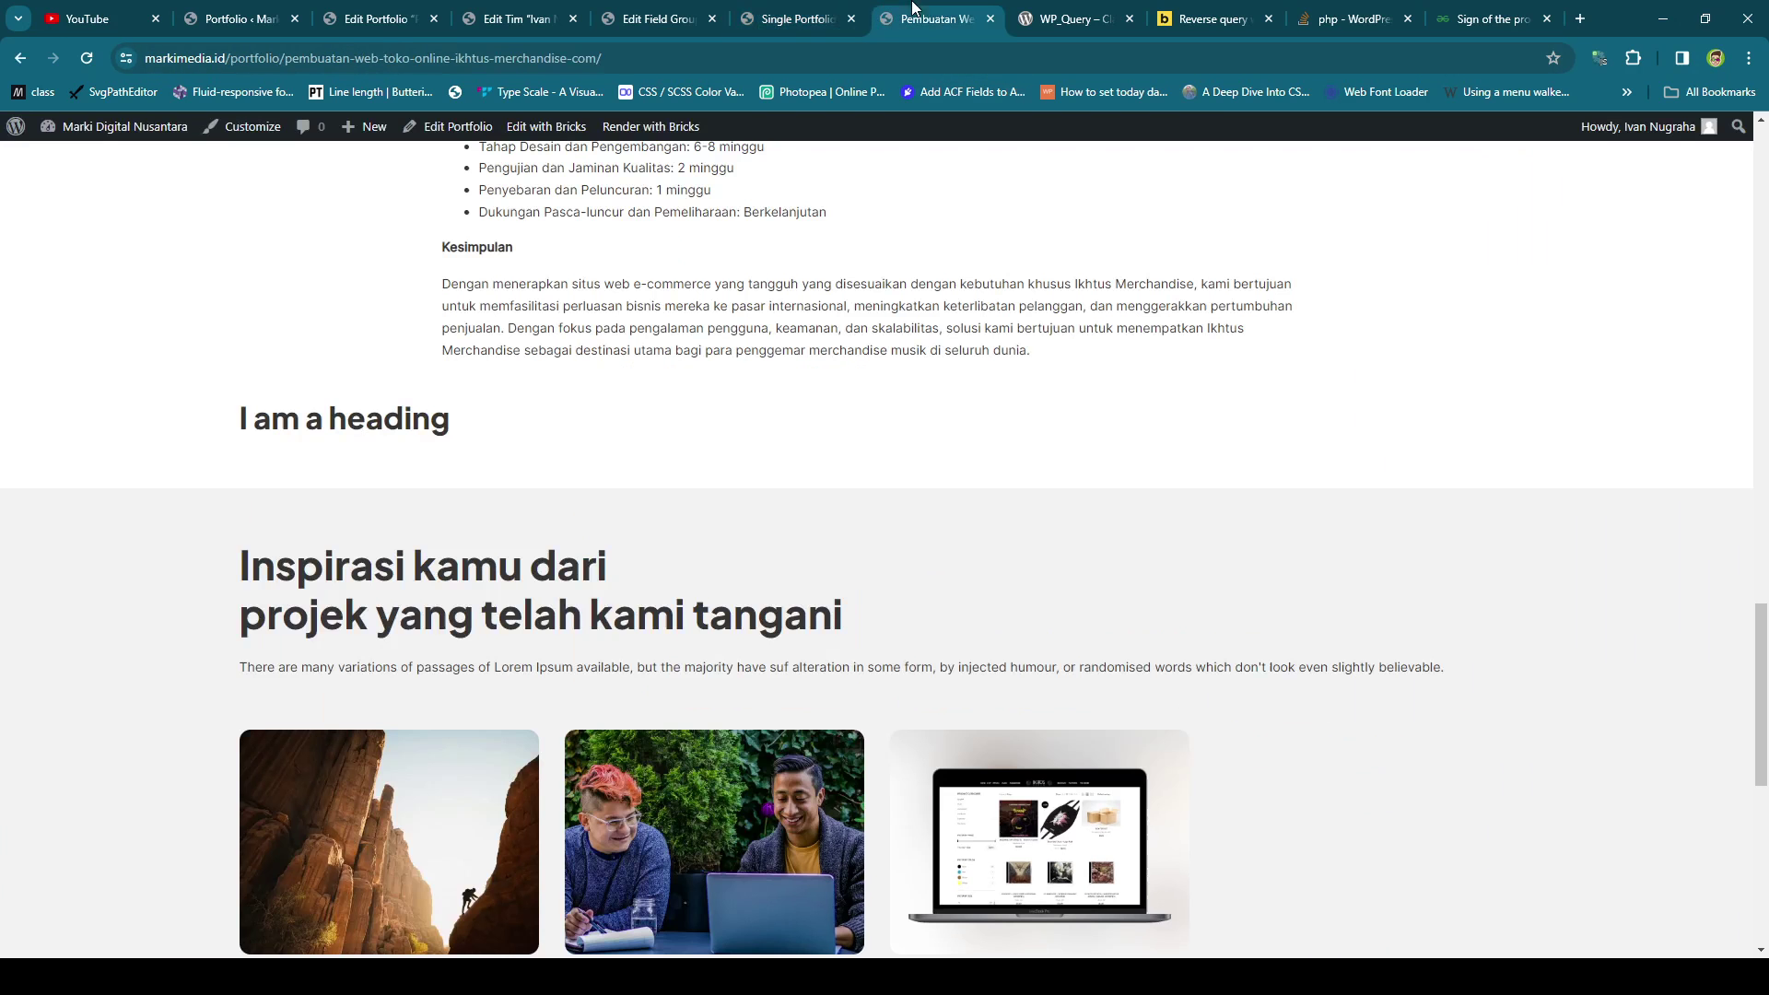
{"action": "key", "text": "F5"}
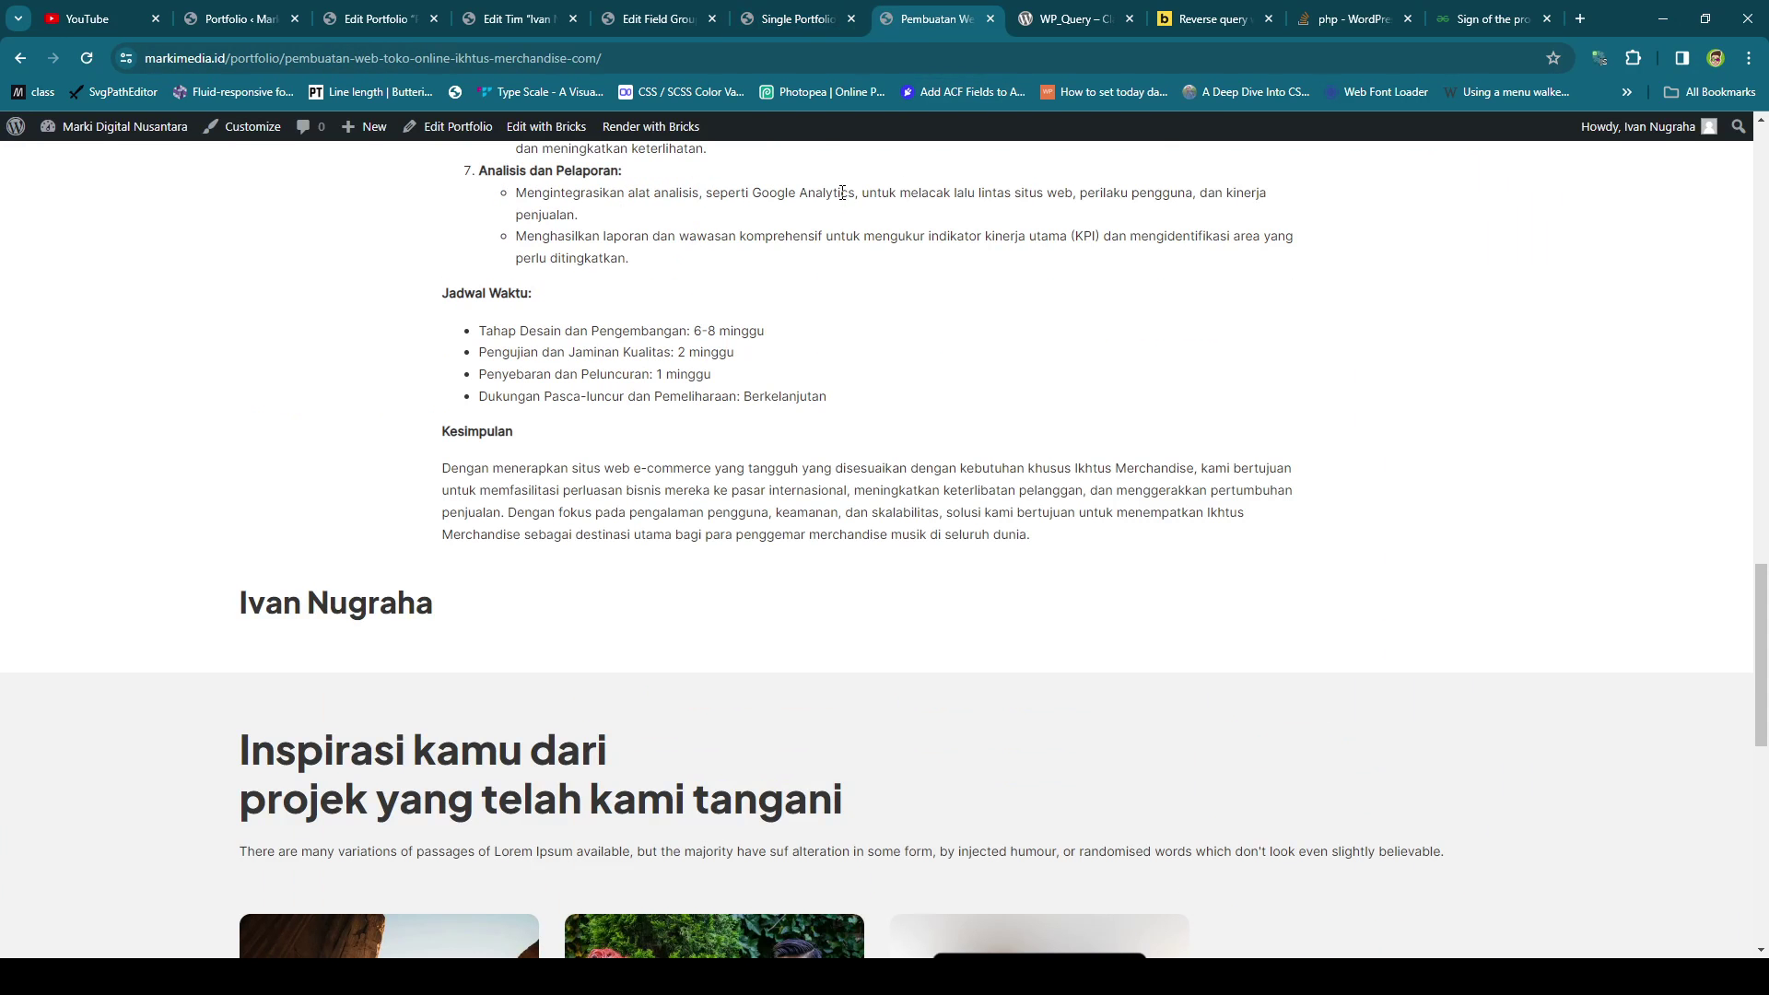
{"action": "left_click", "coordinate": [804, 25]}
{"action": "scroll", "coordinate": [939, 288], "scroll_direction": "up", "scroll_amount": 1}
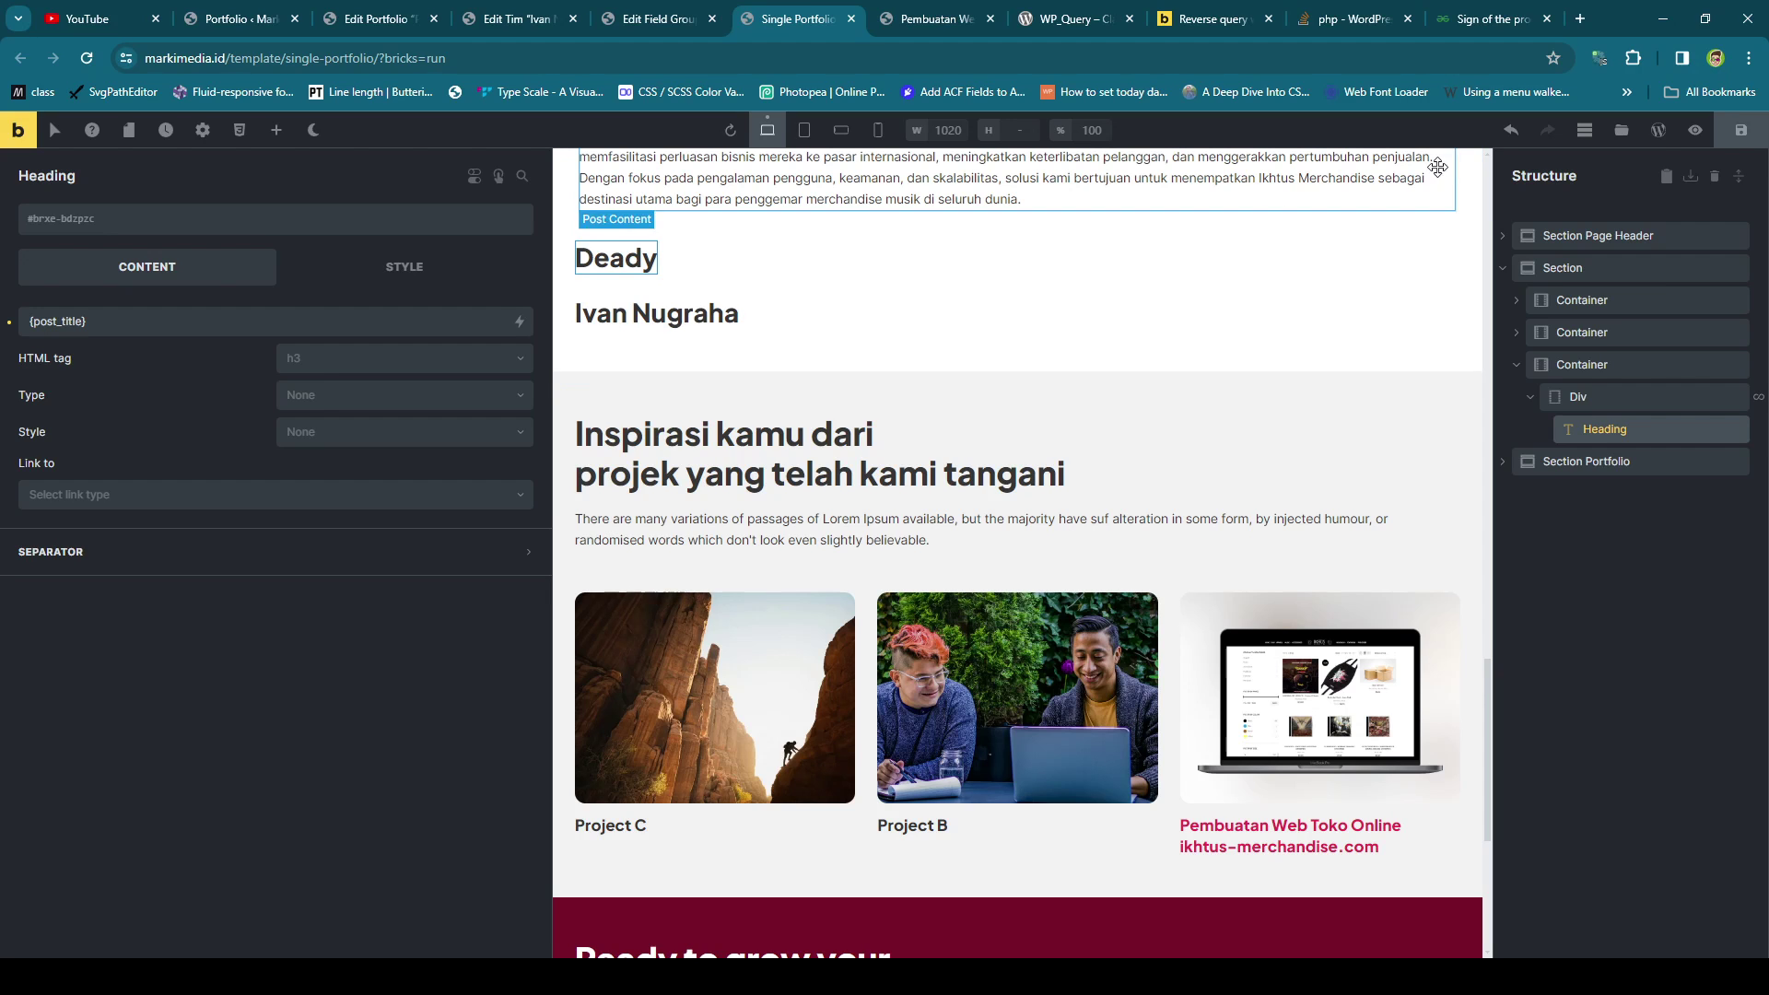
{"action": "left_click", "coordinate": [933, 19]}
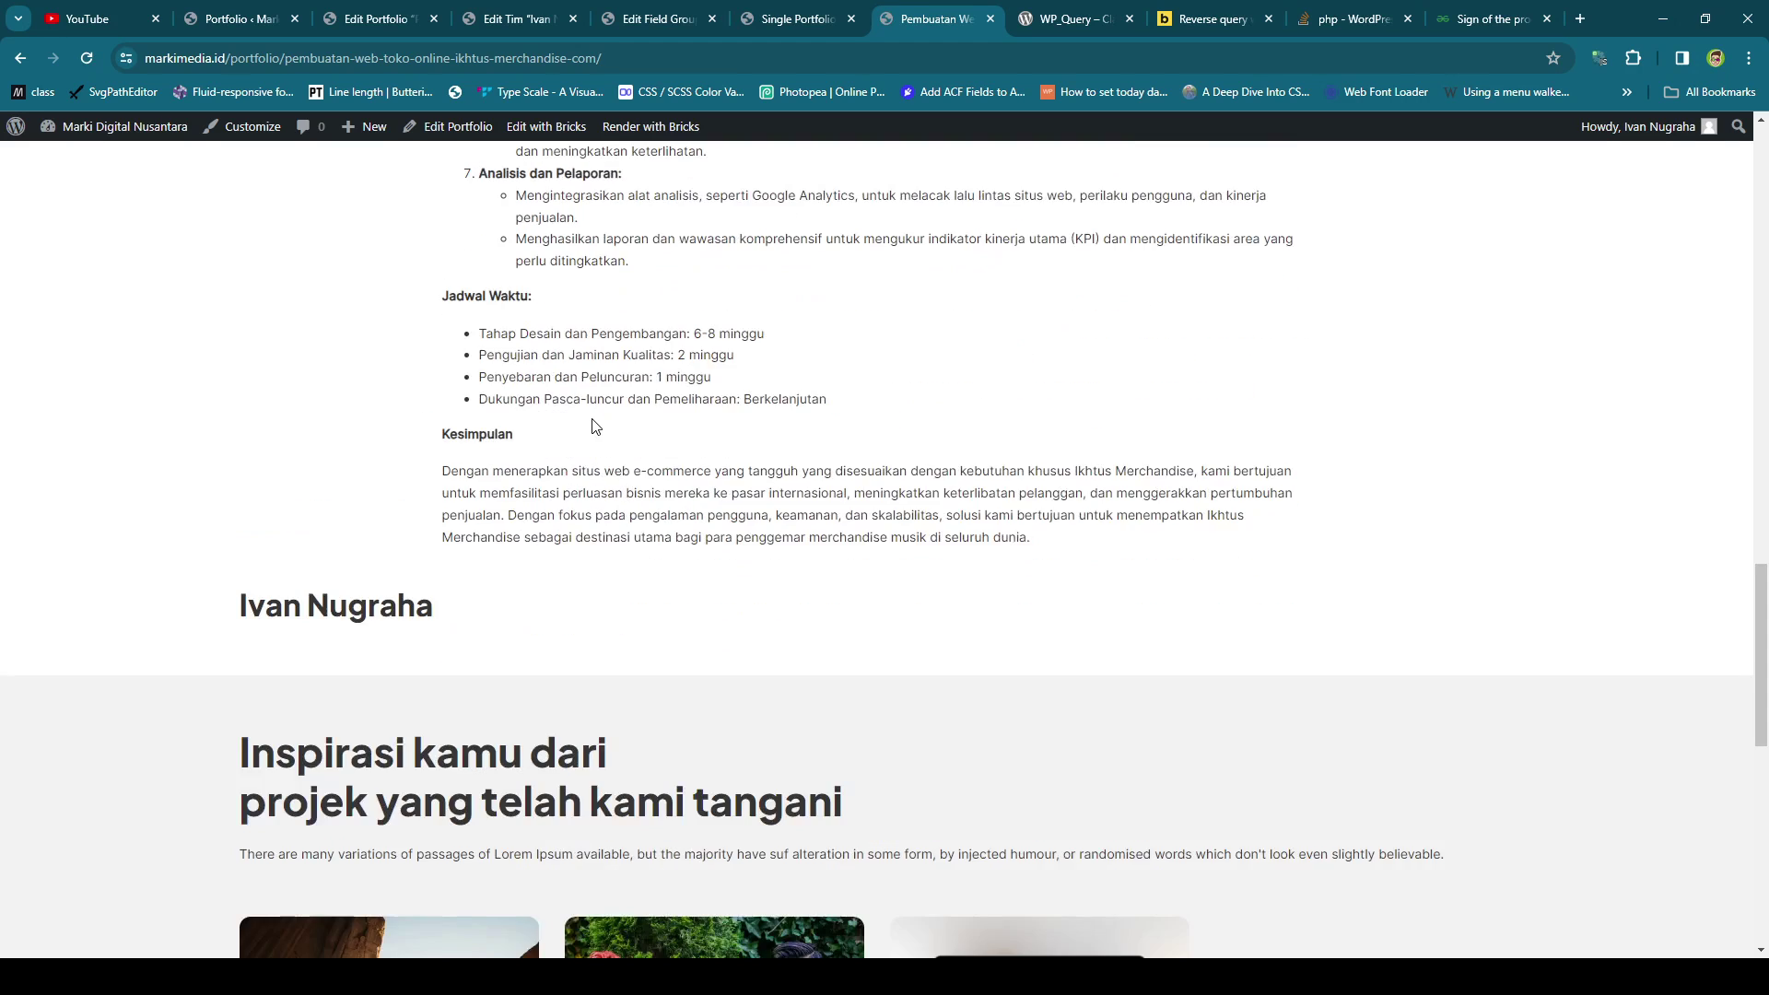
{"action": "scroll", "coordinate": [592, 415], "scroll_direction": "up", "scroll_amount": 3}
{"action": "scroll", "coordinate": [590, 405], "scroll_direction": "down", "scroll_amount": 4}
{"action": "scroll", "coordinate": [585, 401], "scroll_direction": "up", "scroll_amount": 1}
{"action": "left_click", "coordinate": [375, 19]}
{"action": "left_click", "coordinate": [486, 18]}
{"action": "left_click", "coordinate": [658, 19]}
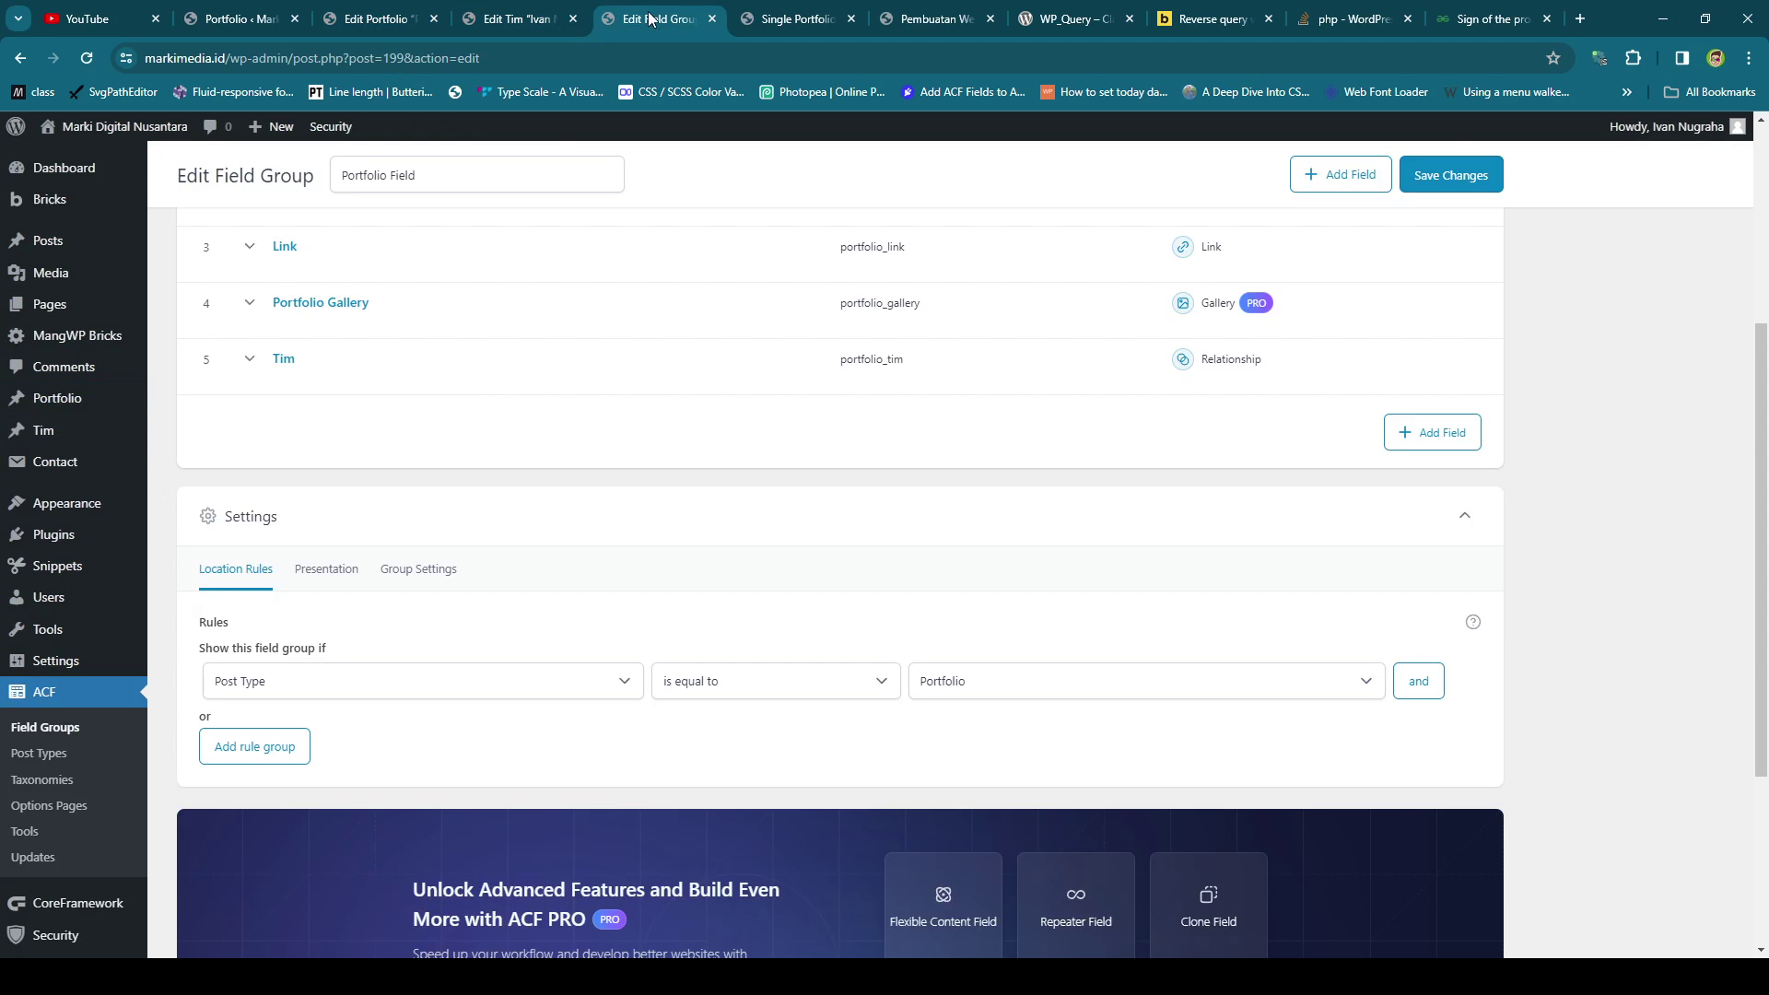
Add the second team member to the portfolio post's Tim field, update the post and check the live page.
{"action": "left_click", "coordinate": [378, 18]}
{"action": "left_click", "coordinate": [557, 723]}
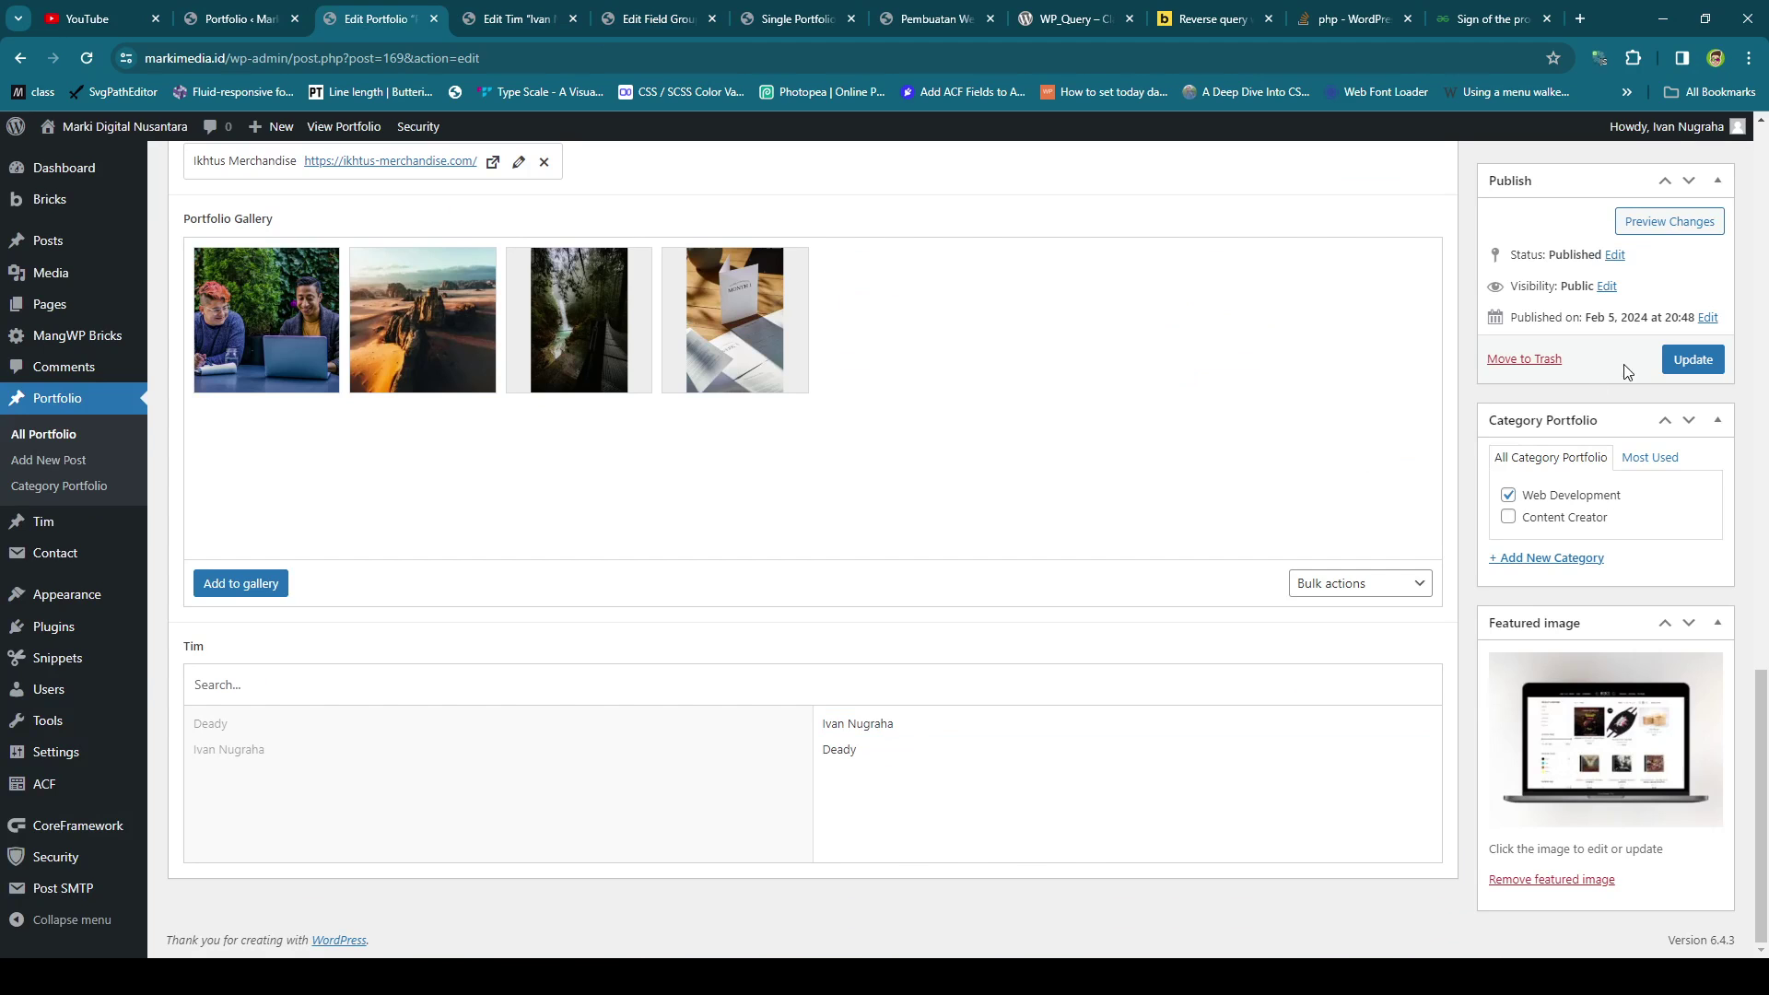
{"action": "left_click", "coordinate": [1692, 360]}
{"action": "left_click", "coordinate": [798, 19]}
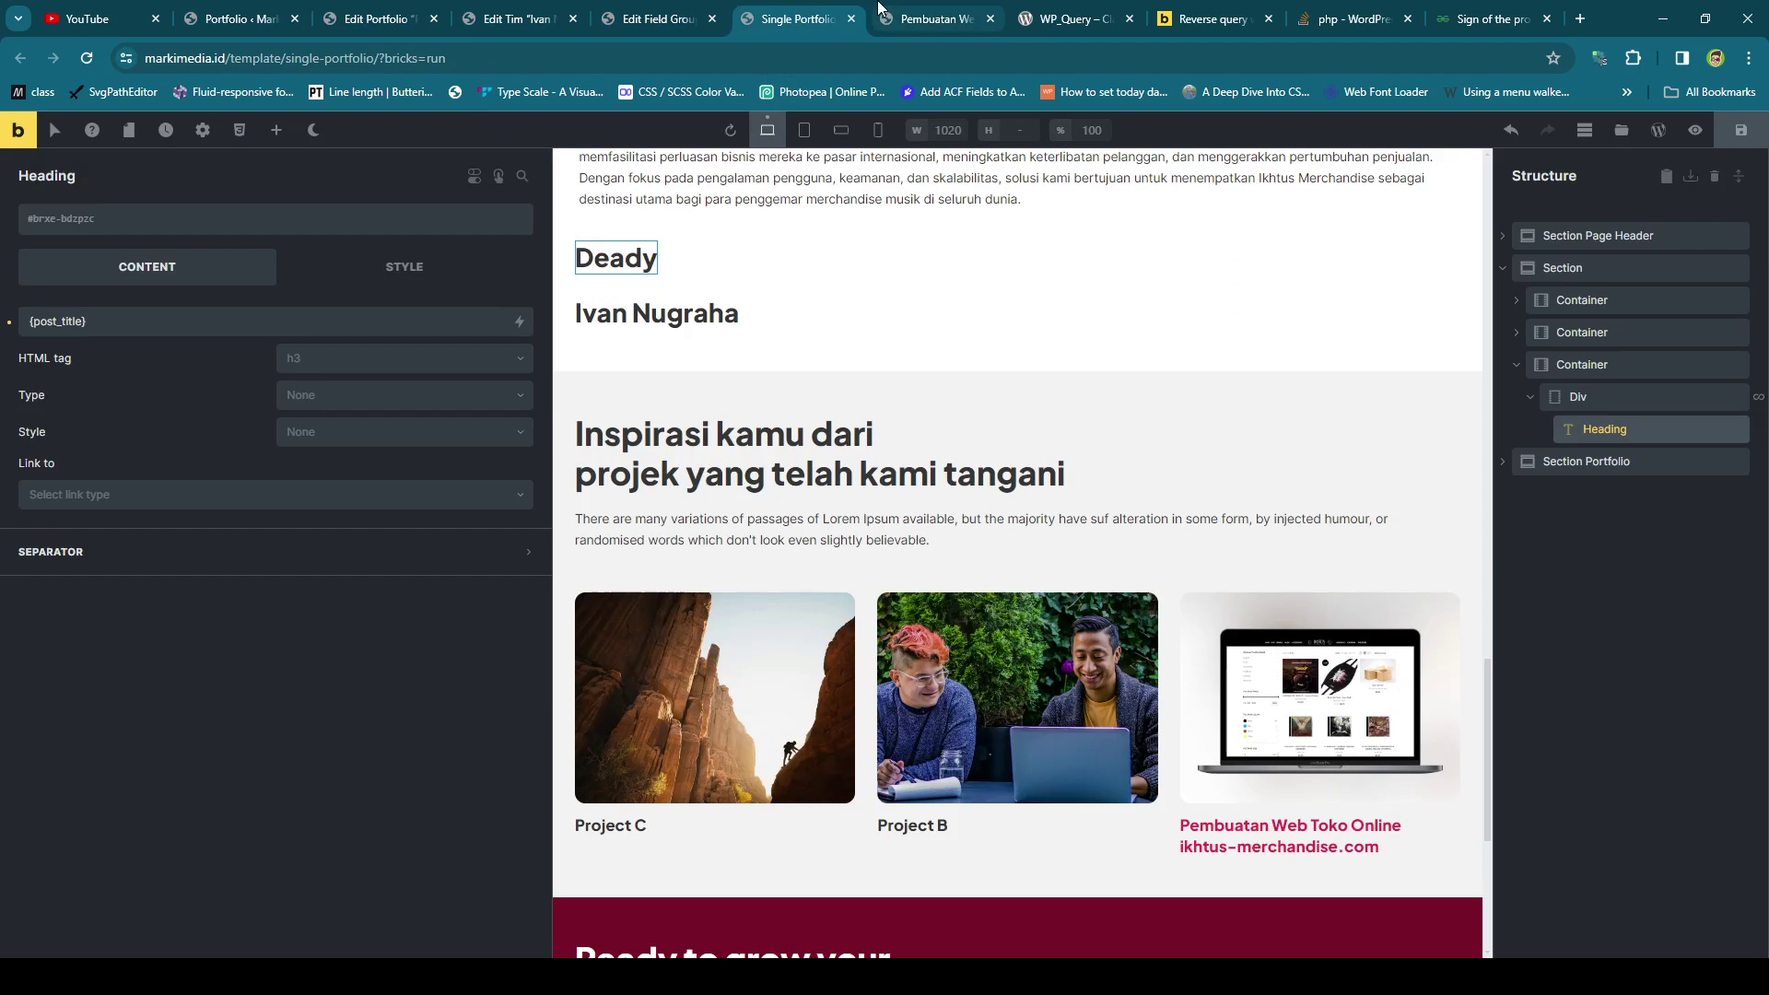
{"action": "left_click", "coordinate": [882, 13]}
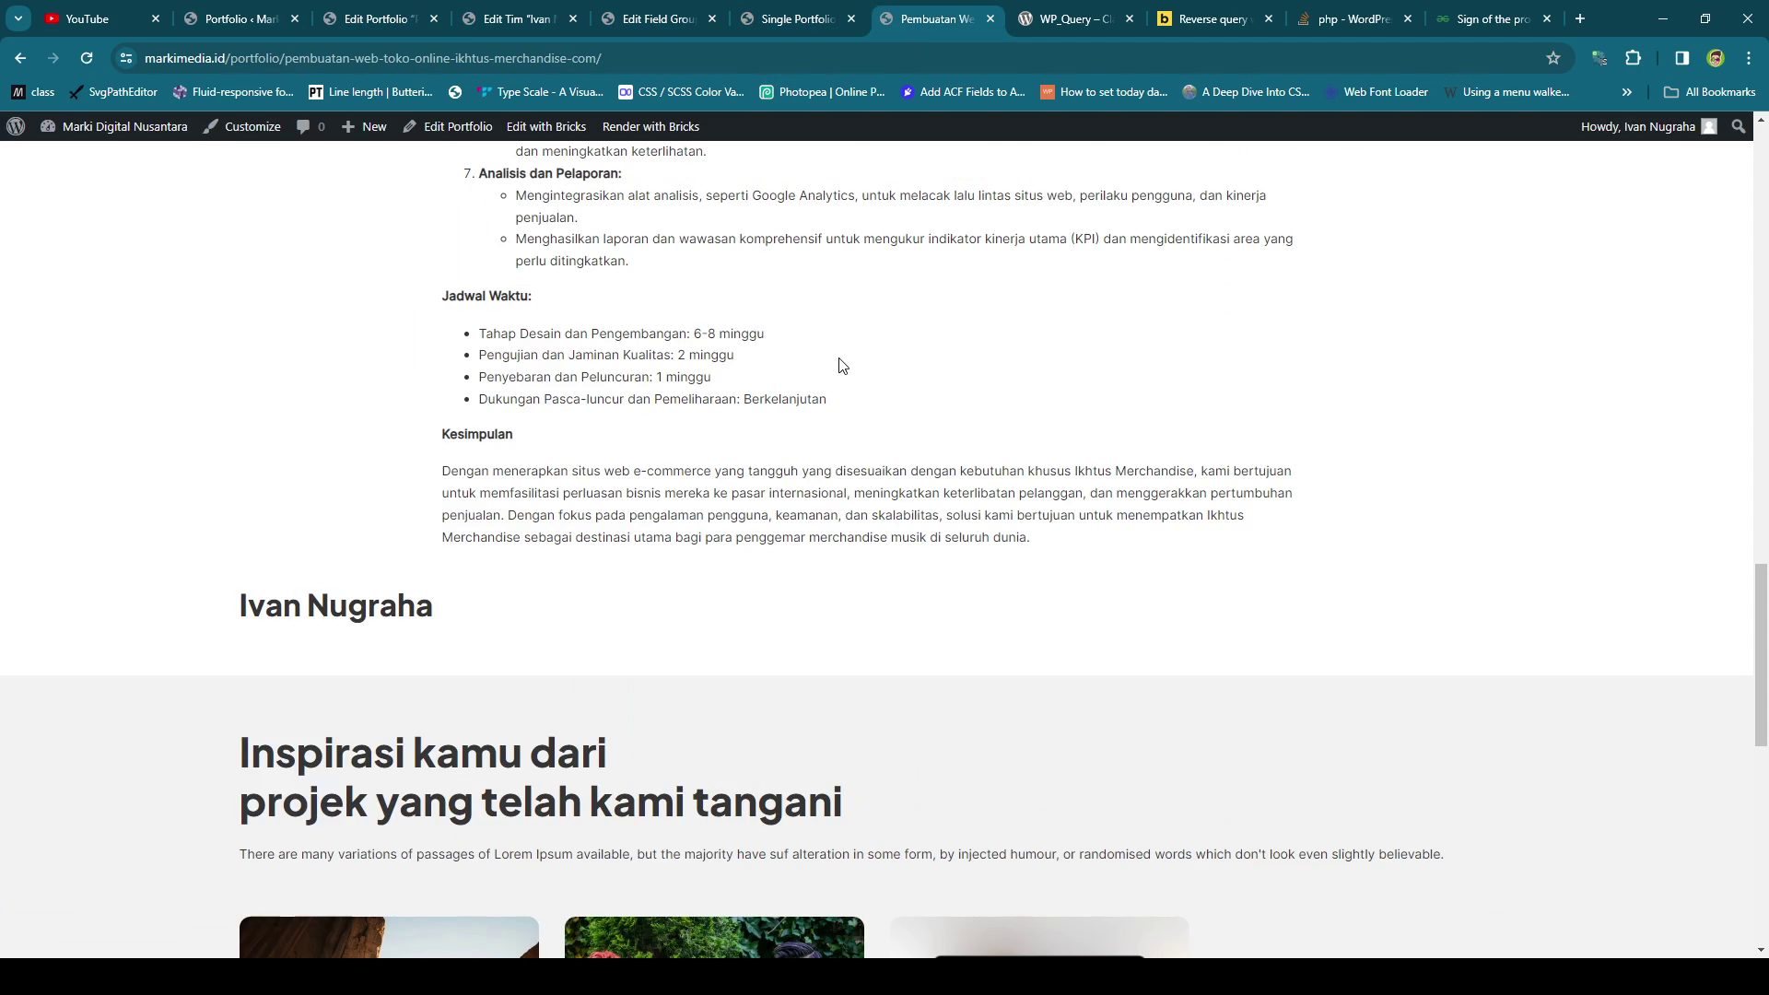
{"action": "scroll", "coordinate": [841, 366], "scroll_direction": "down", "scroll_amount": 1}
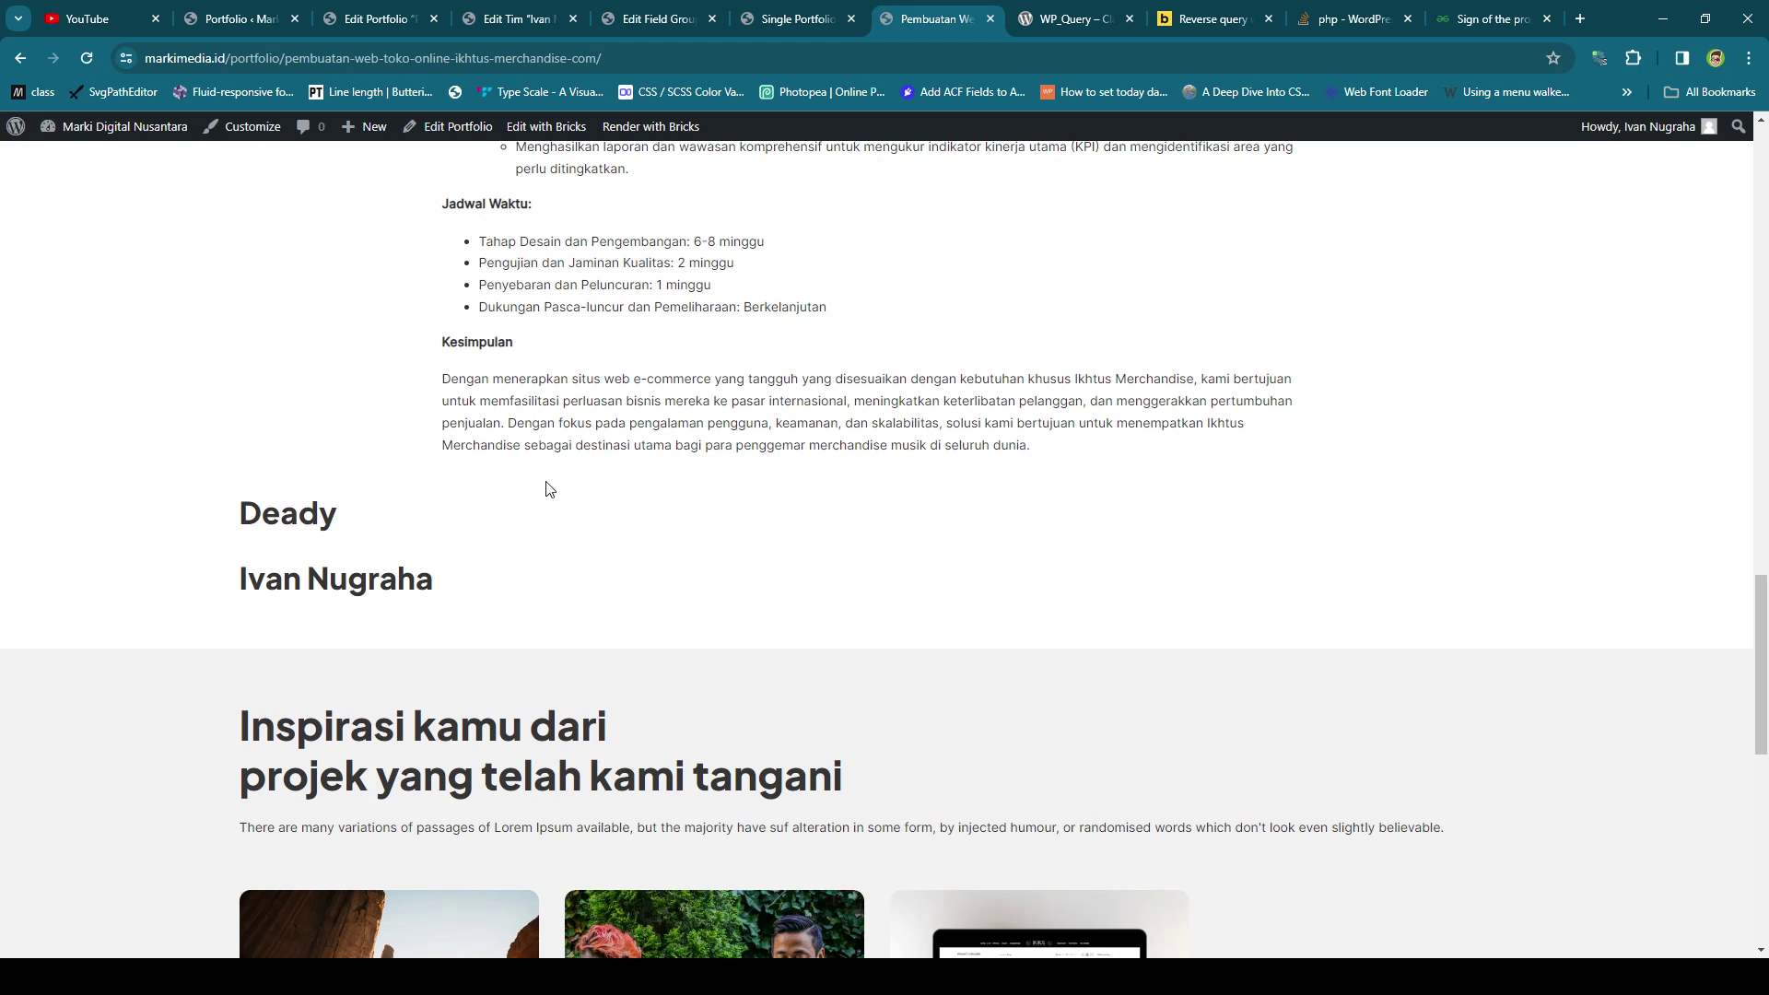
{"action": "double_click", "coordinate": [334, 520]}
Review the YouTube comment about the bidirectional relationship and the projects linked in the team member's Portfolio field.
{"action": "left_click", "coordinate": [497, 18]}
{"action": "left_click", "coordinate": [374, 18]}
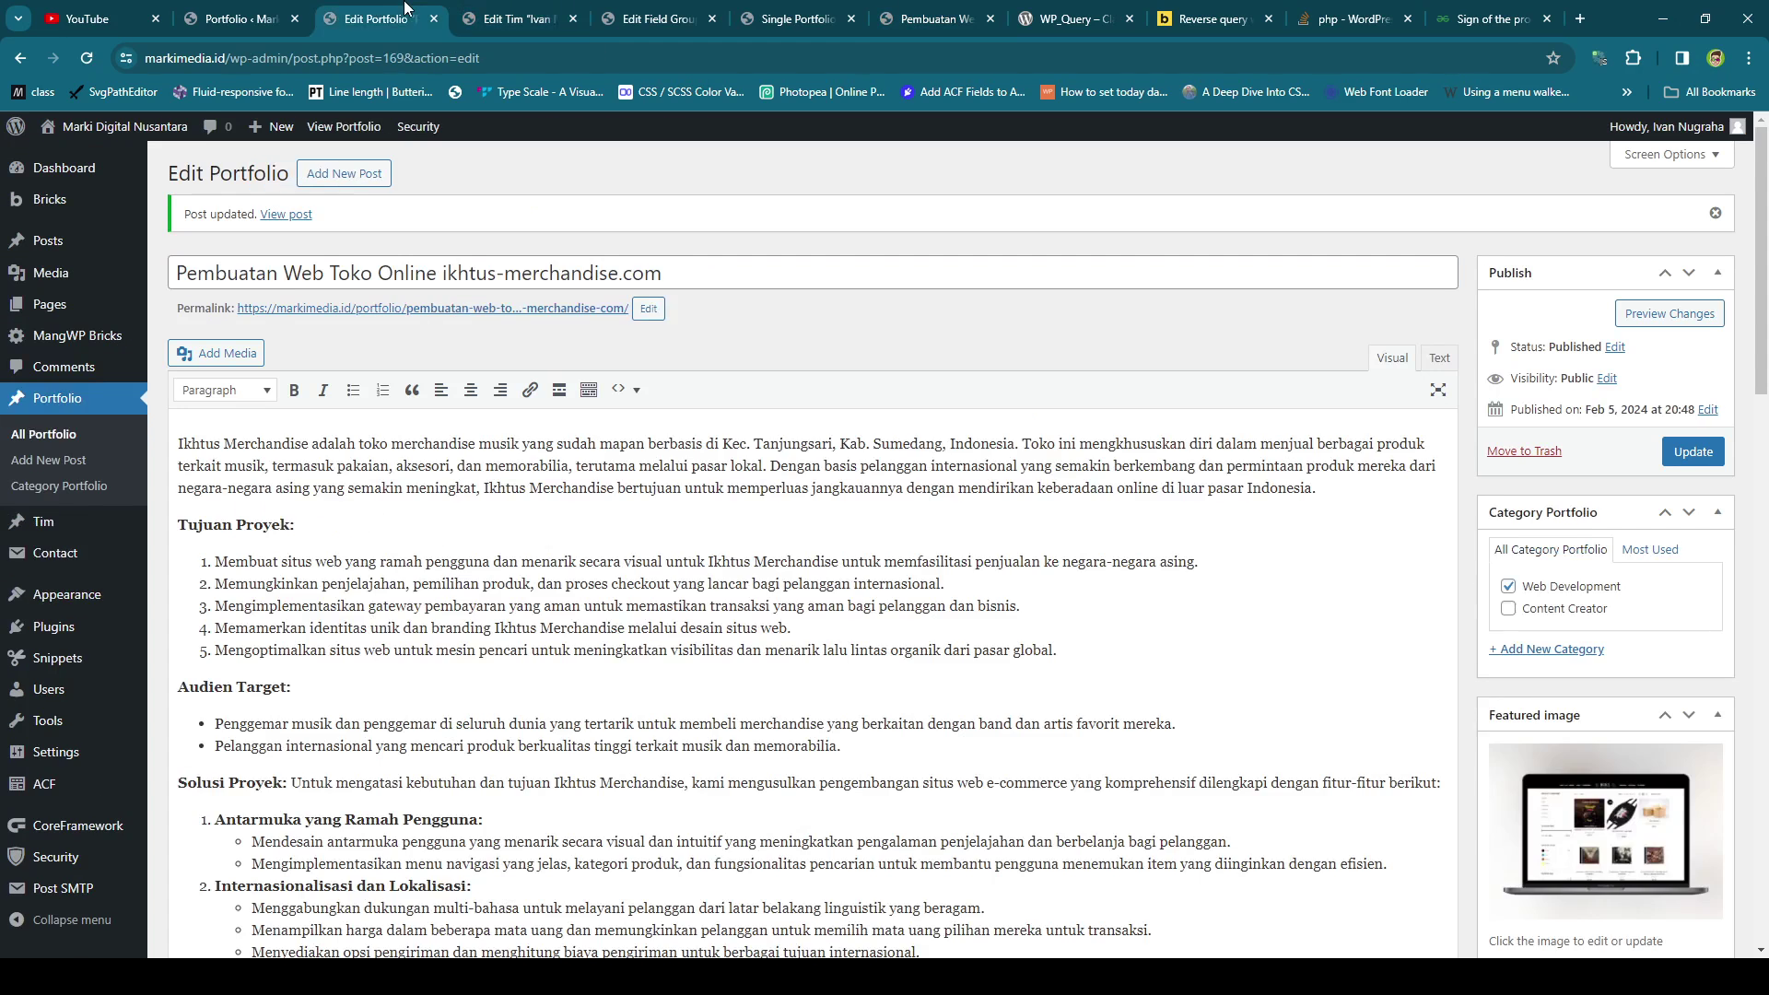
{"action": "left_click", "coordinate": [478, 11]}
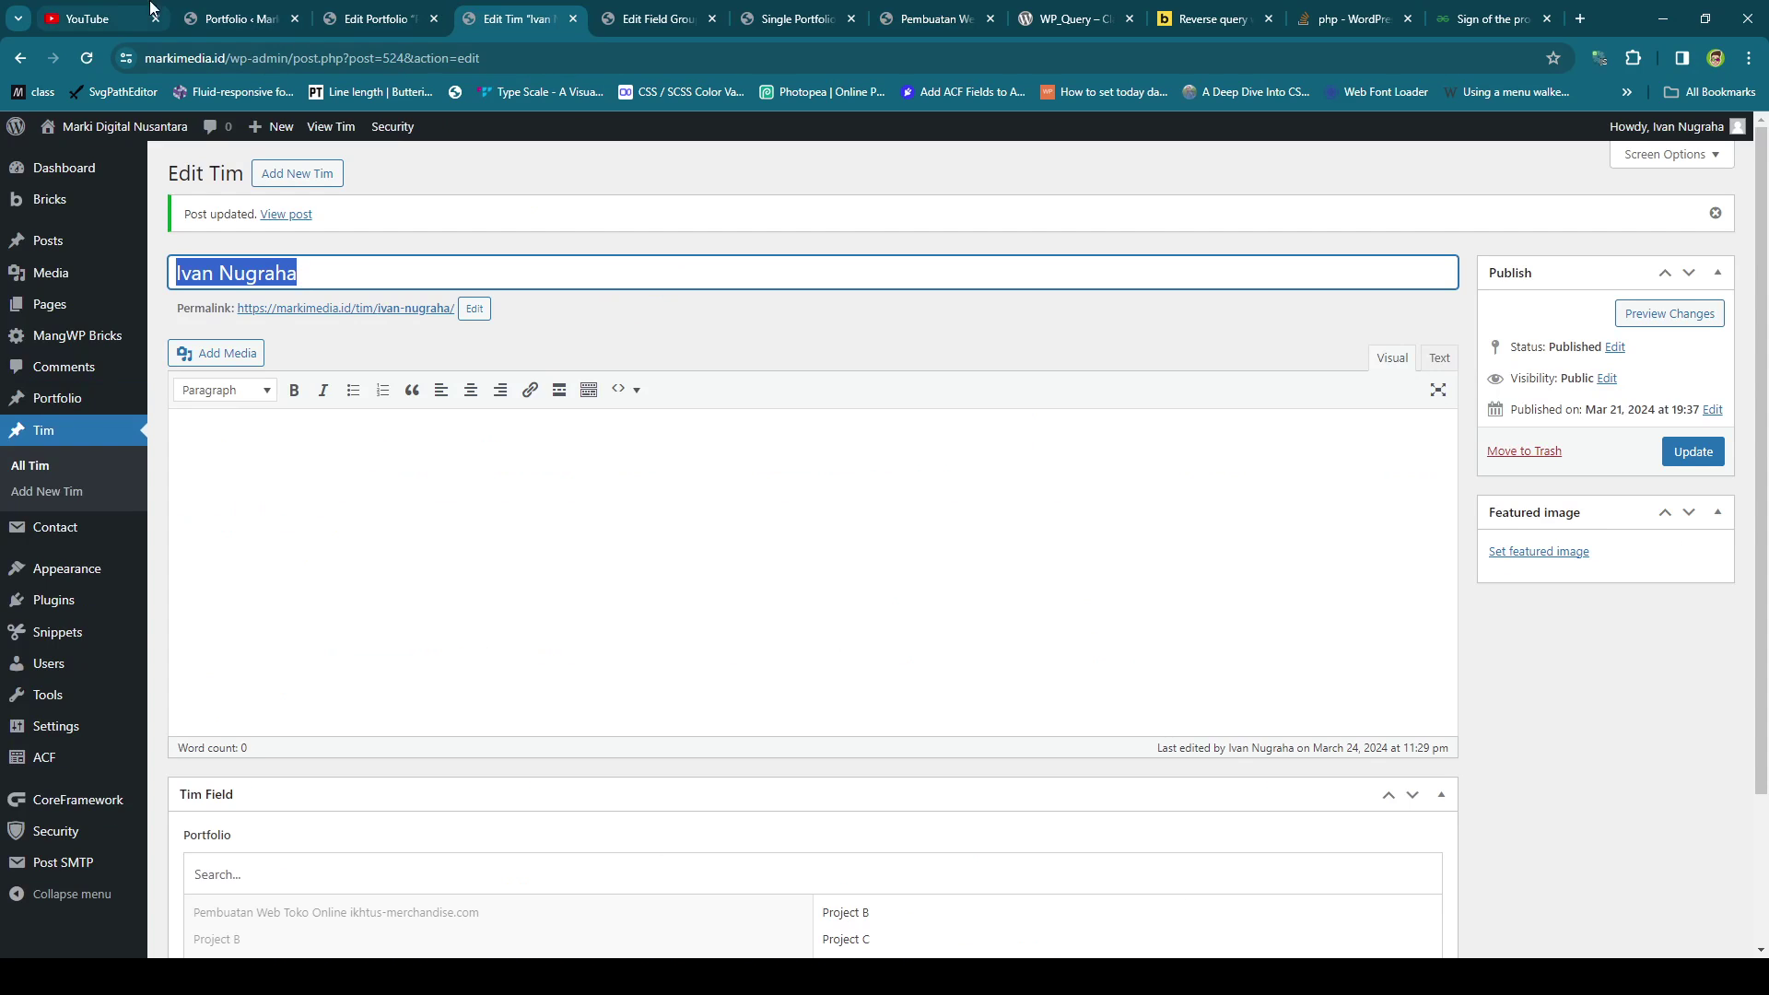
{"action": "left_click", "coordinate": [92, 18]}
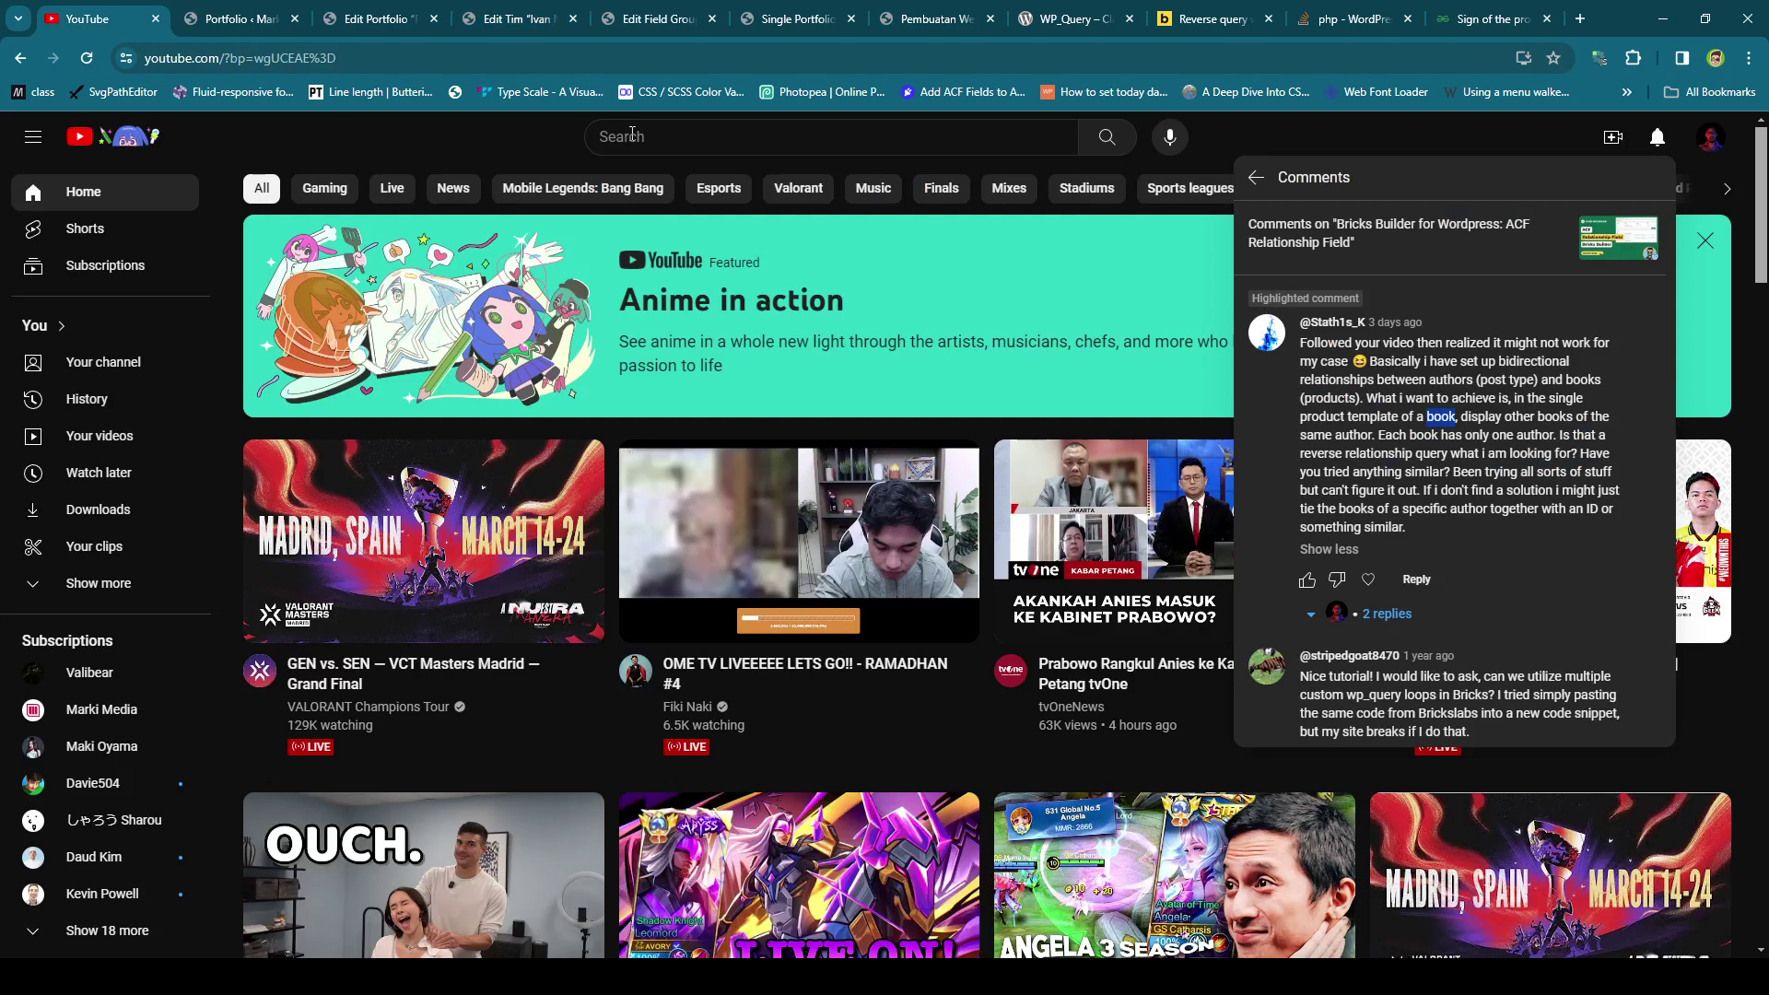
{"action": "left_click", "coordinate": [516, 19]}
{"action": "left_click", "coordinate": [373, 18]}
{"action": "left_click", "coordinate": [525, 14]}
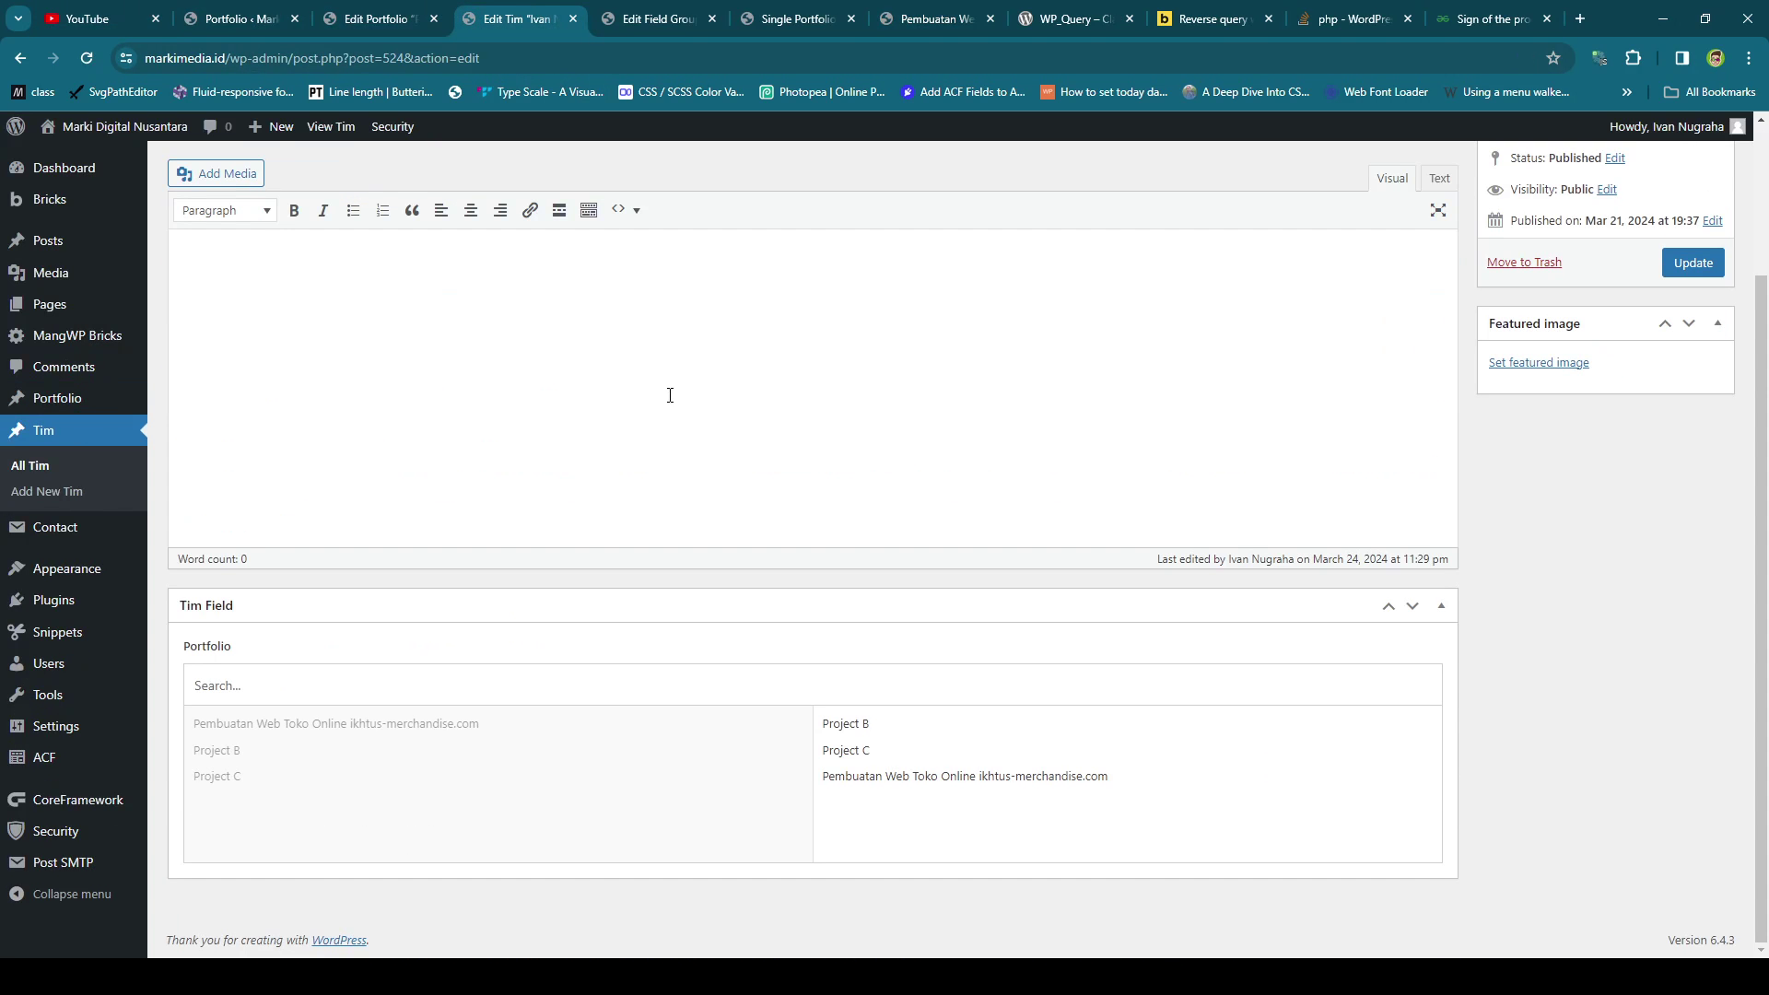
{"action": "left_click", "coordinate": [661, 17]}
Remove the second team member from the portfolio post's Tim field, update the post and reload the live page.
{"action": "left_click", "coordinate": [373, 19]}
{"action": "scroll", "coordinate": [897, 584], "scroll_direction": "down", "scroll_amount": 5}
{"action": "left_click", "coordinate": [210, 723]}
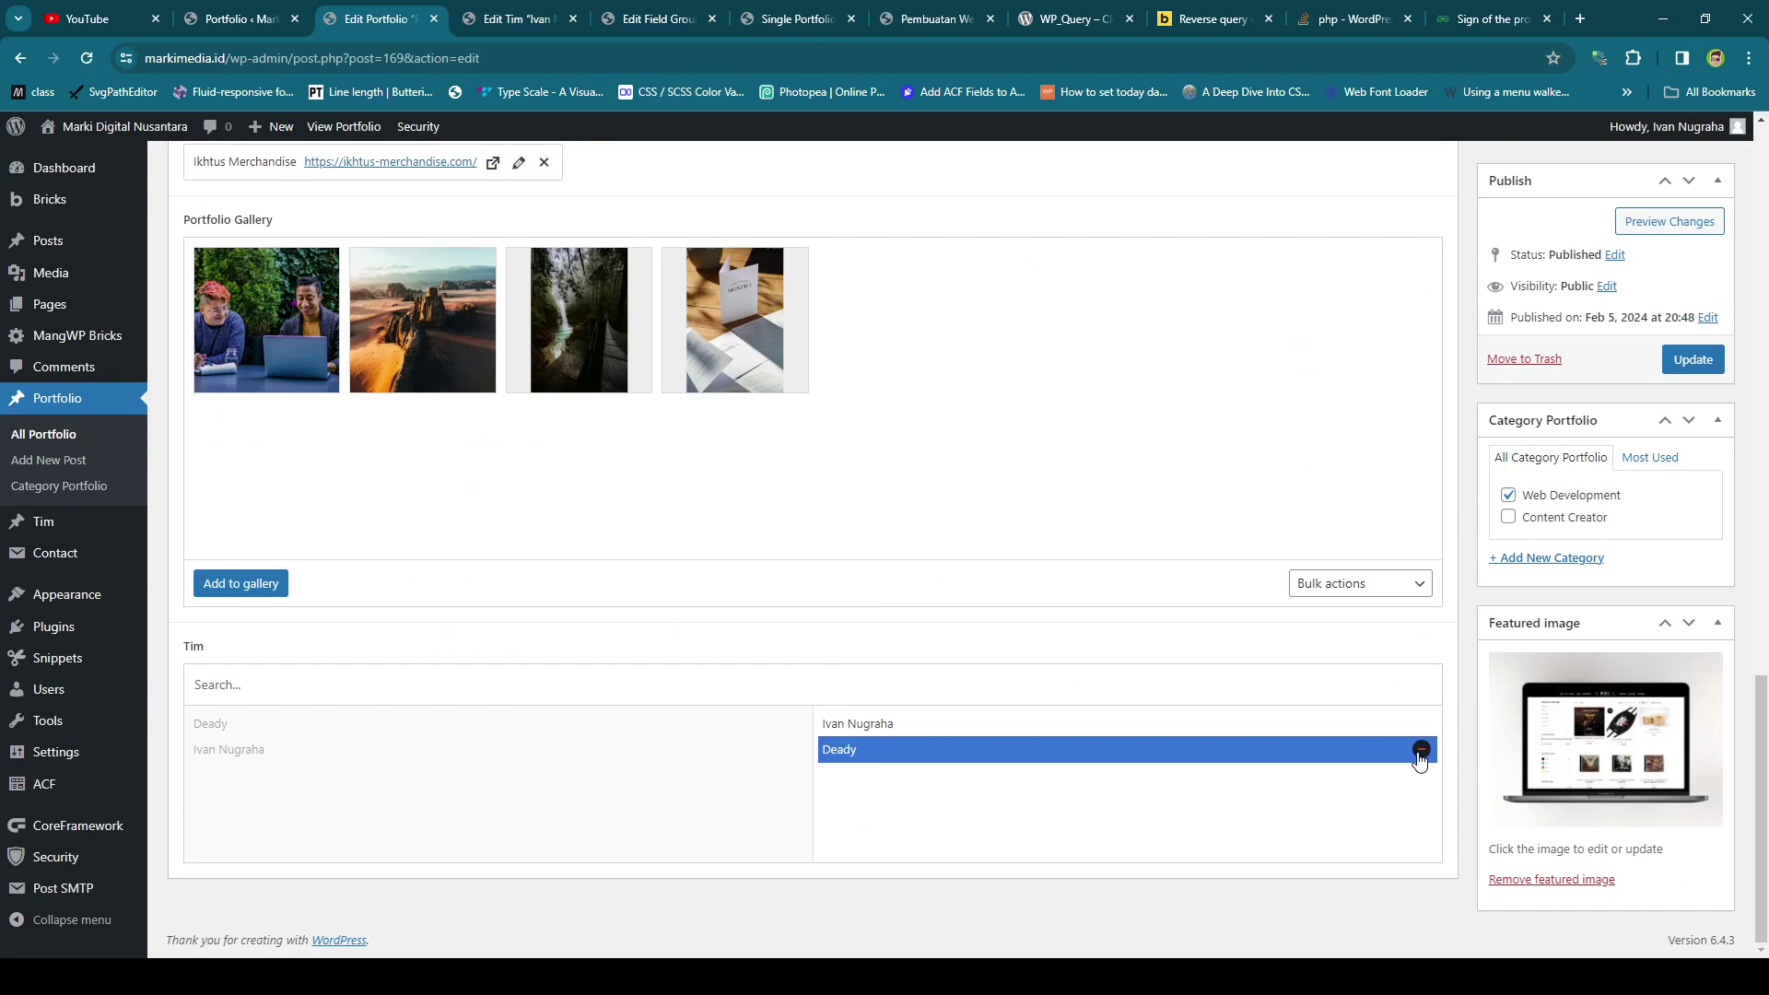
{"action": "left_click", "coordinate": [1421, 749]}
{"action": "left_click", "coordinate": [1692, 359]}
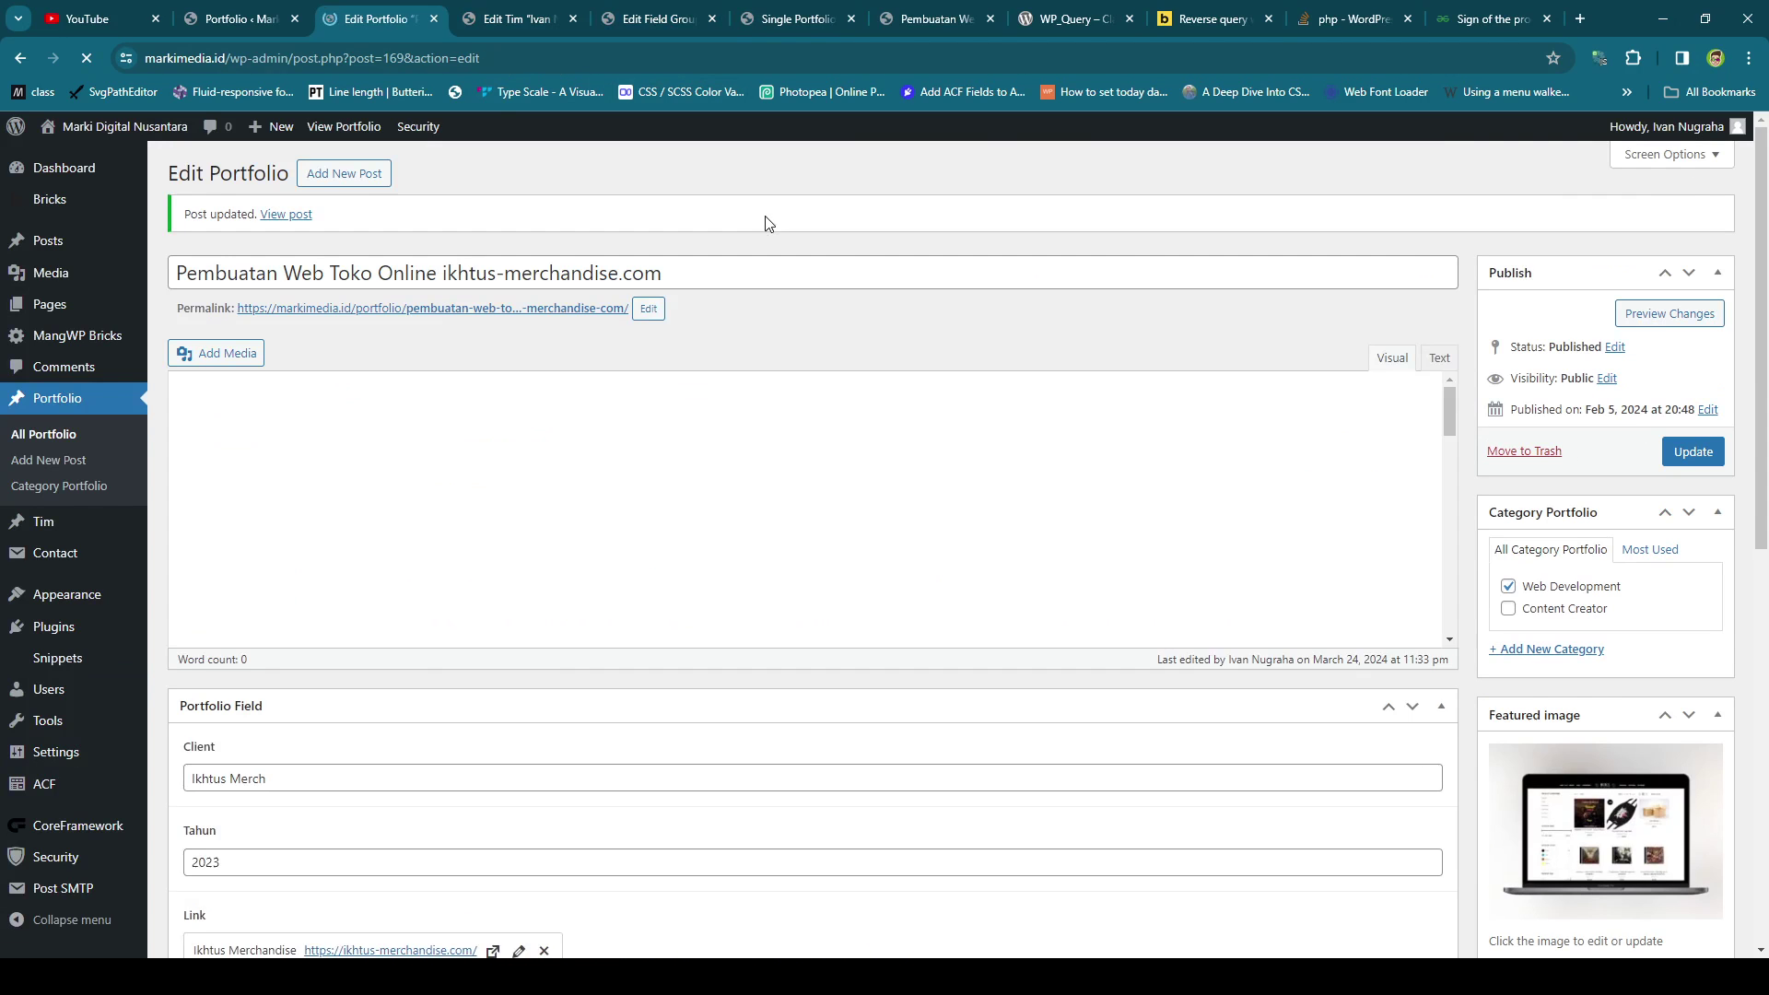
{"action": "left_click", "coordinate": [935, 18]}
{"action": "key", "text": "F5"}
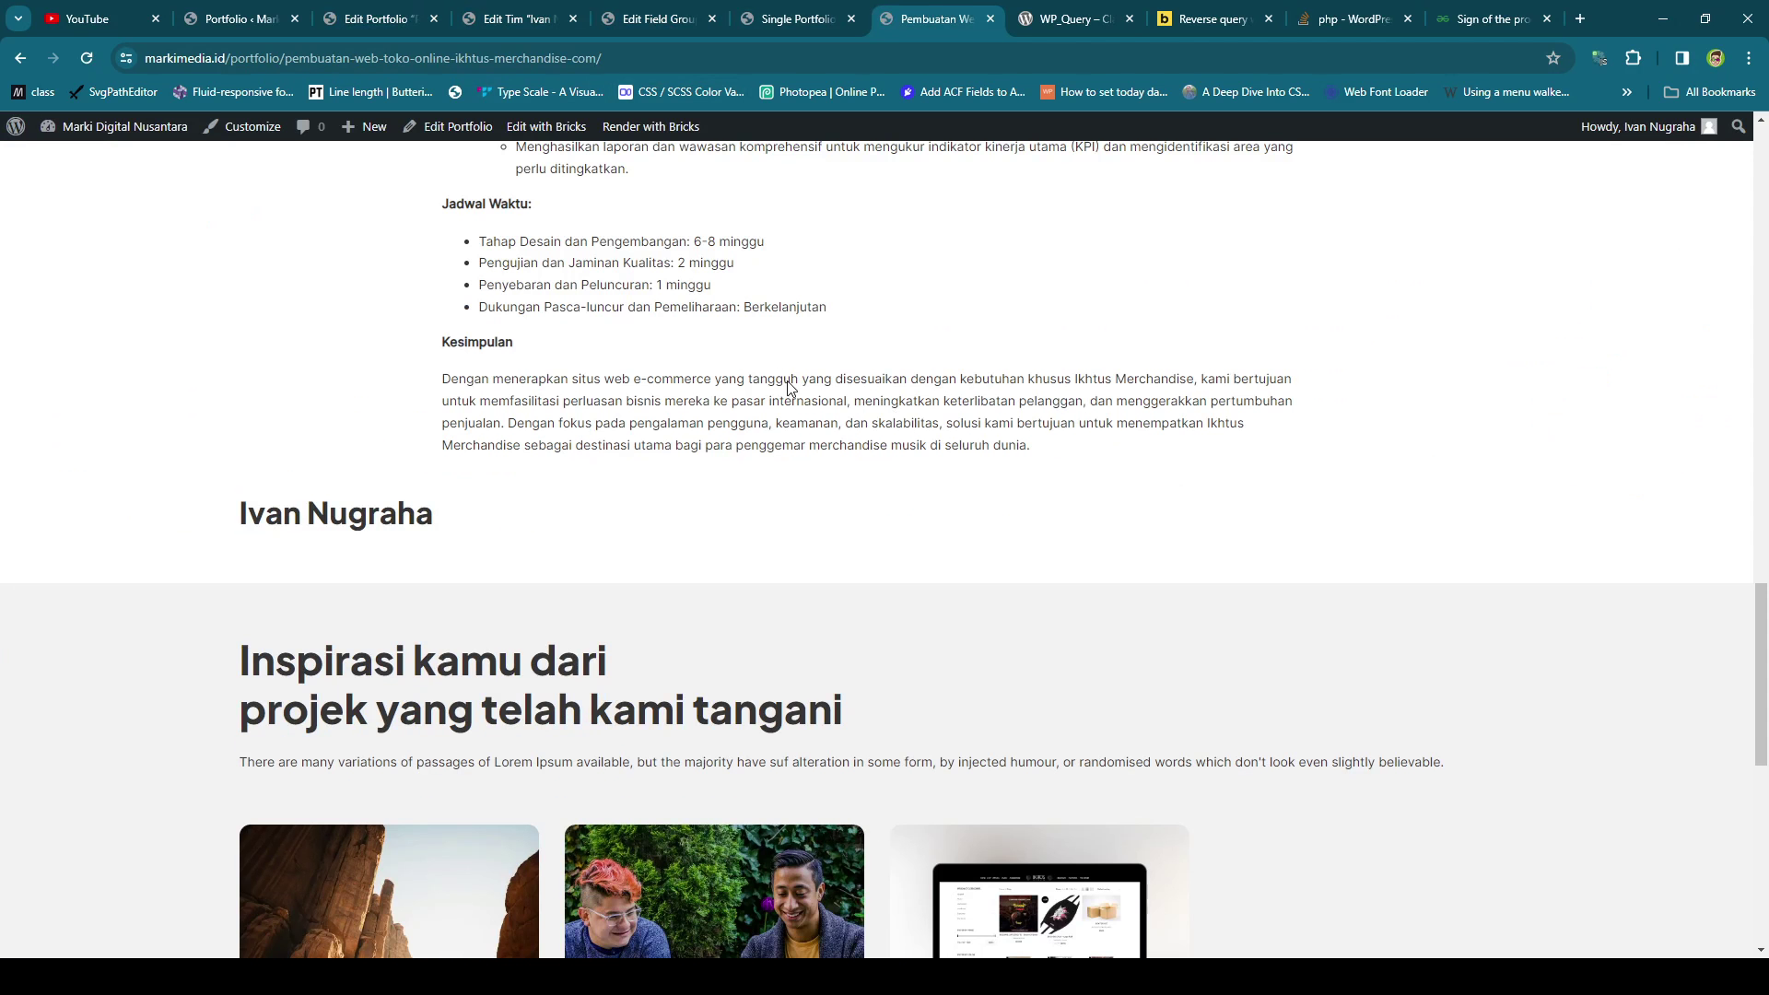
Compare the team member shown on the portfolio page with the matching Tim post and its linked projects.
{"action": "left_click", "coordinate": [783, 16]}
{"action": "left_click", "coordinate": [892, 9]}
{"action": "triple_click", "coordinate": [410, 513]}
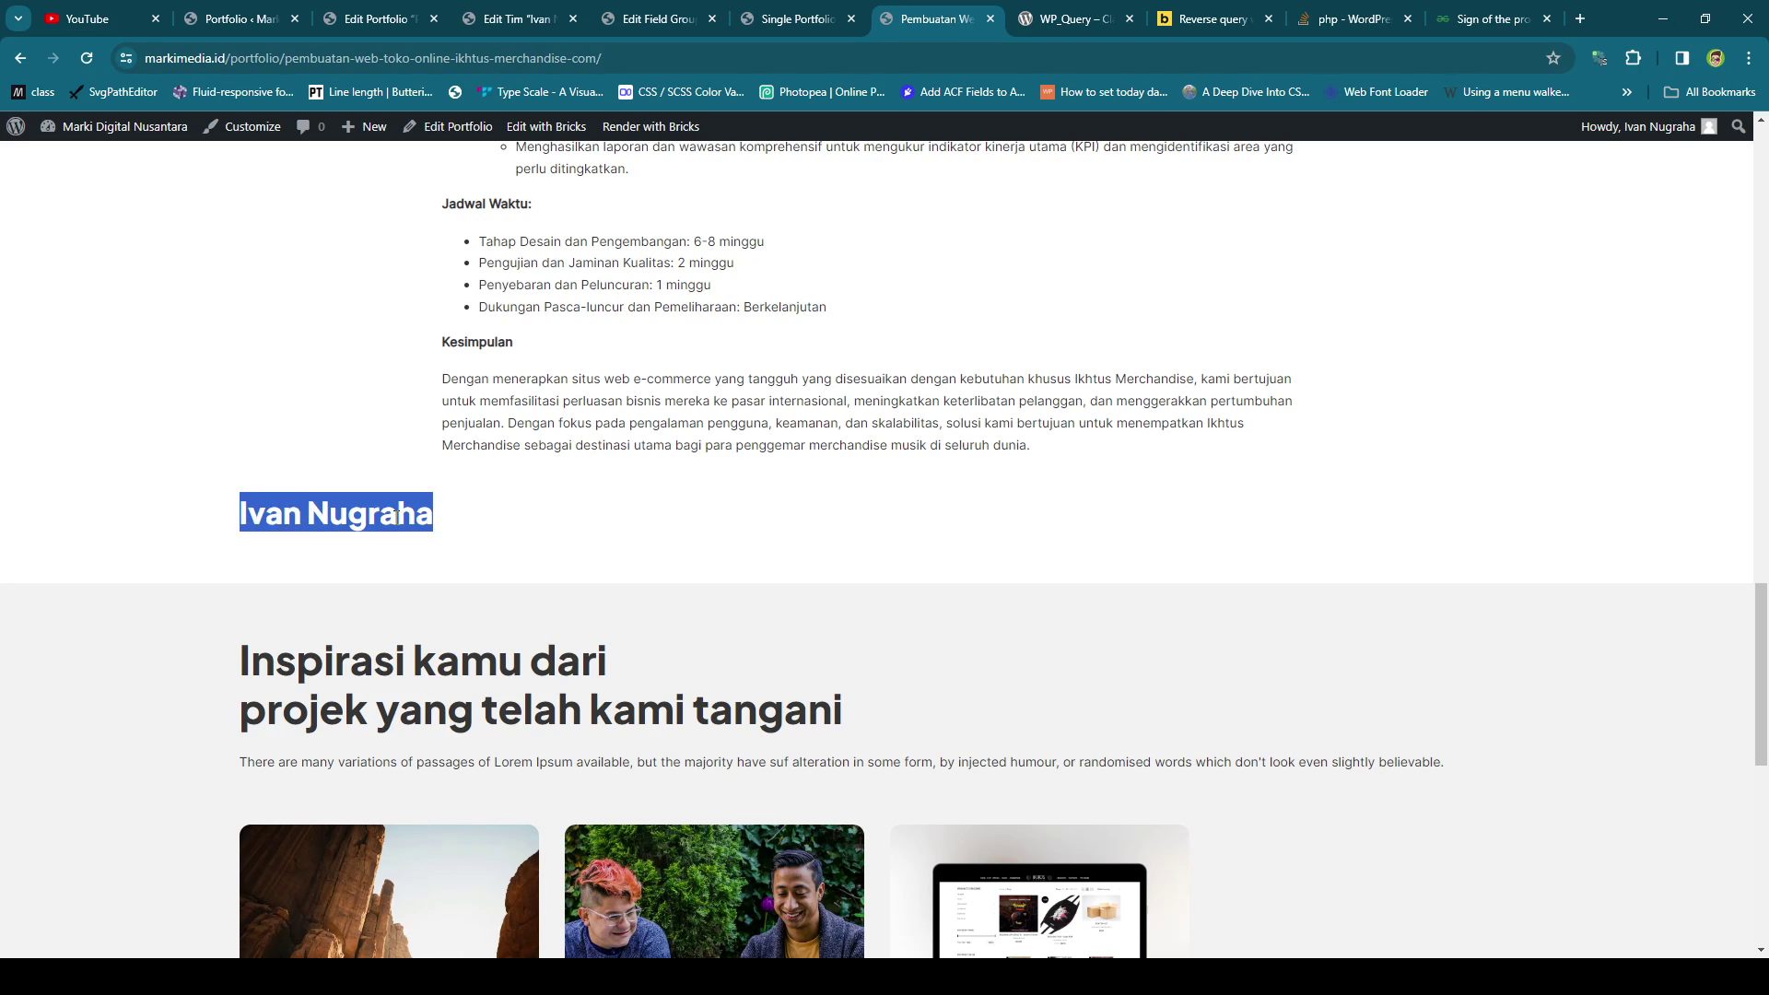
{"action": "left_click", "coordinate": [521, 19]}
{"action": "triple_click", "coordinate": [401, 269]}
{"action": "left_click", "coordinate": [401, 269]}
{"action": "triple_click", "coordinate": [401, 269]}
{"action": "scroll", "coordinate": [660, 551], "scroll_direction": "down", "scroll_amount": 2}
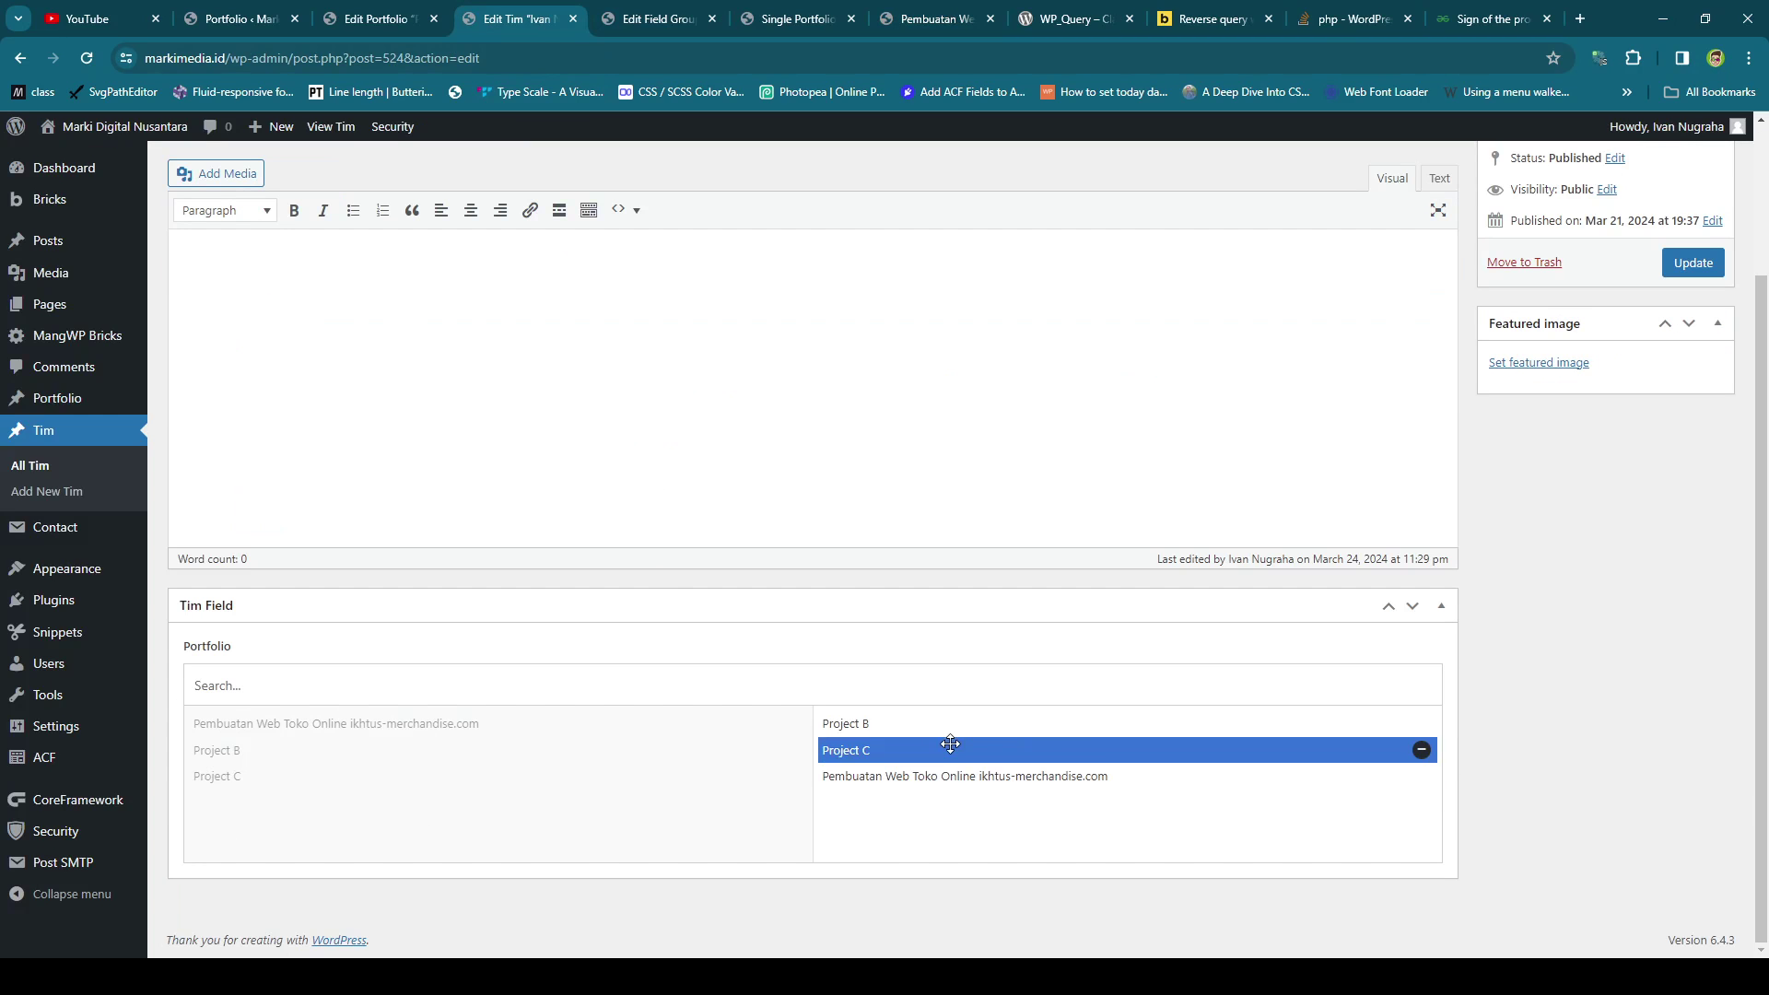
{"action": "left_click_drag", "start_coordinate": [940, 754], "coordinate": [940, 724]}
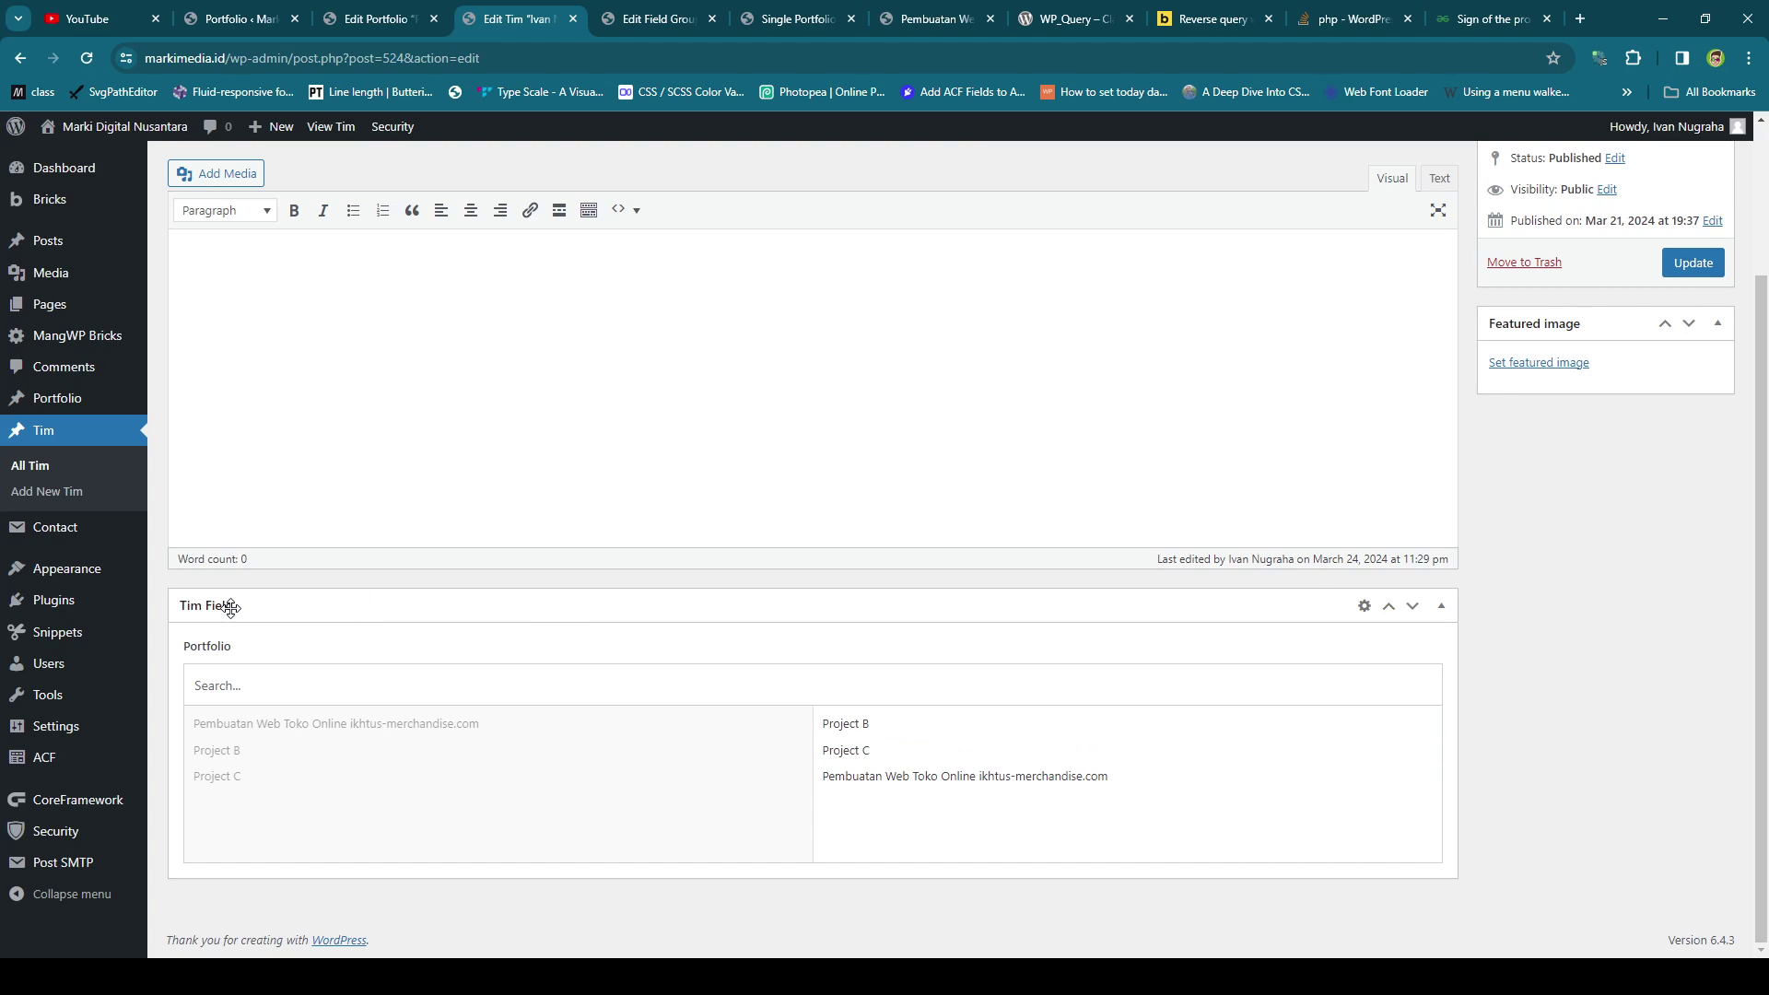
Update the team member's Tim post with its Portfolio relationship selection.
{"action": "left_click", "coordinate": [1694, 262]}
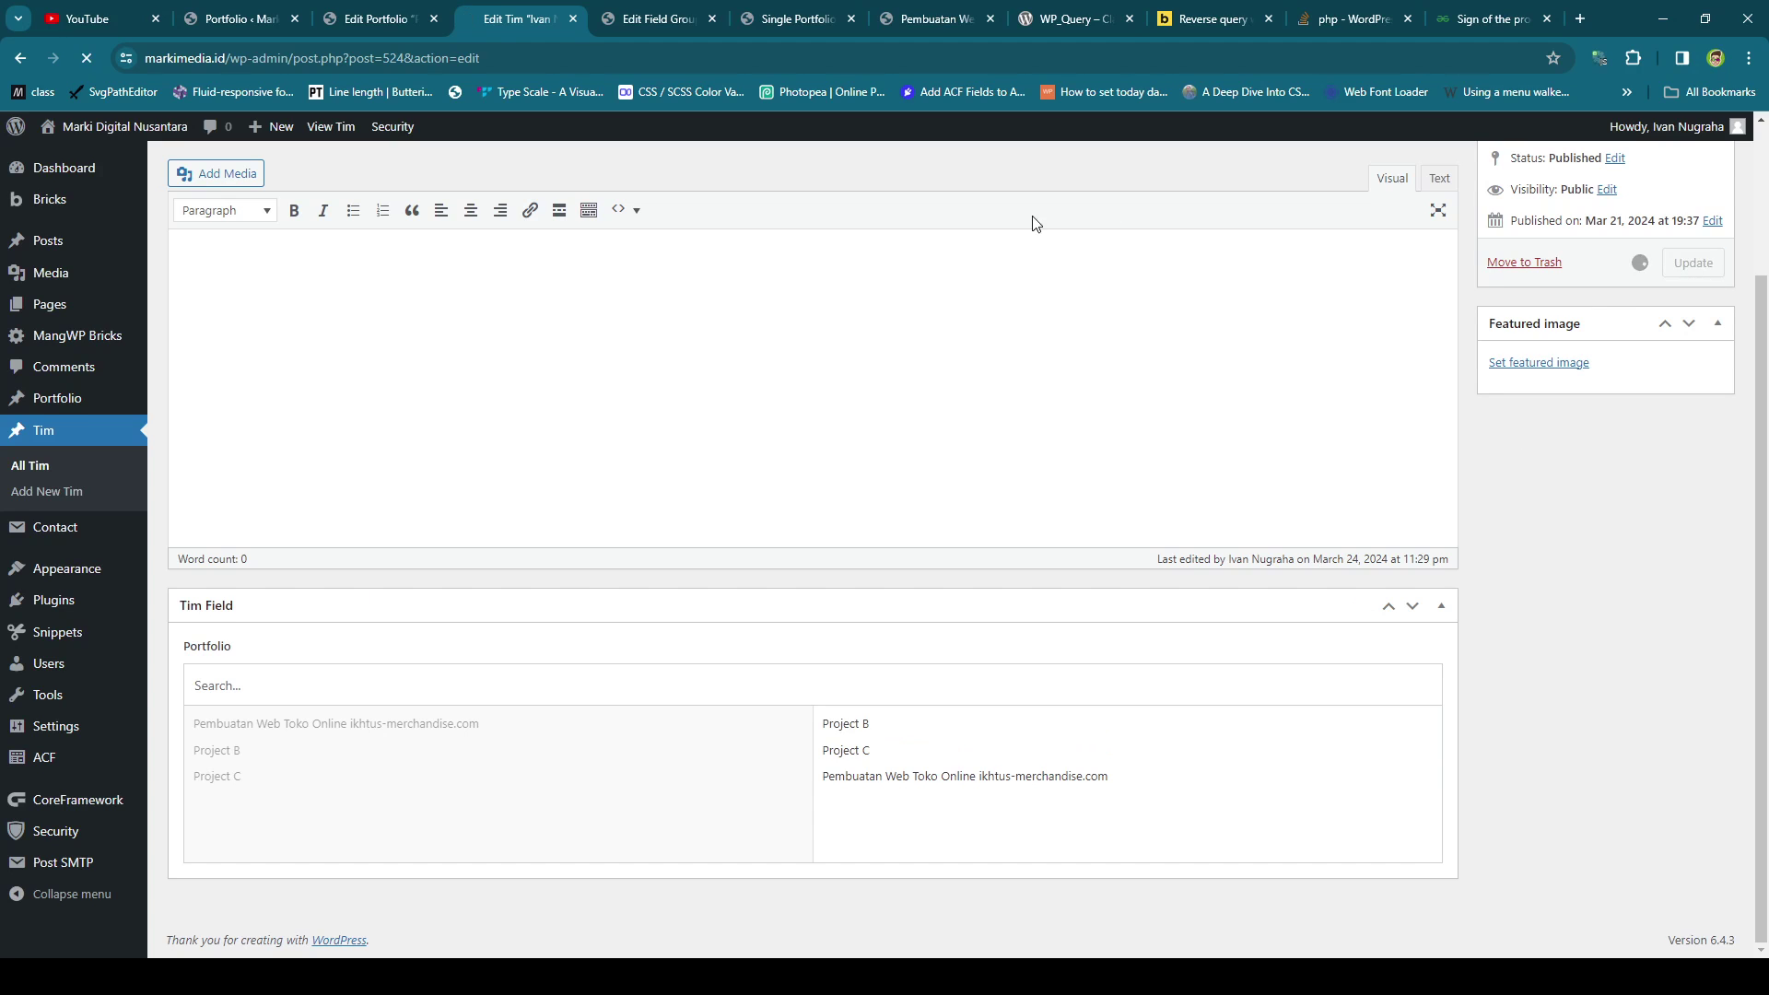
{"action": "left_click", "coordinate": [604, 13]}
{"action": "left_click", "coordinate": [530, 19]}
In the single portfolio template, add a Div below the heading inside the team member loop Div.
{"action": "left_click", "coordinate": [795, 18]}
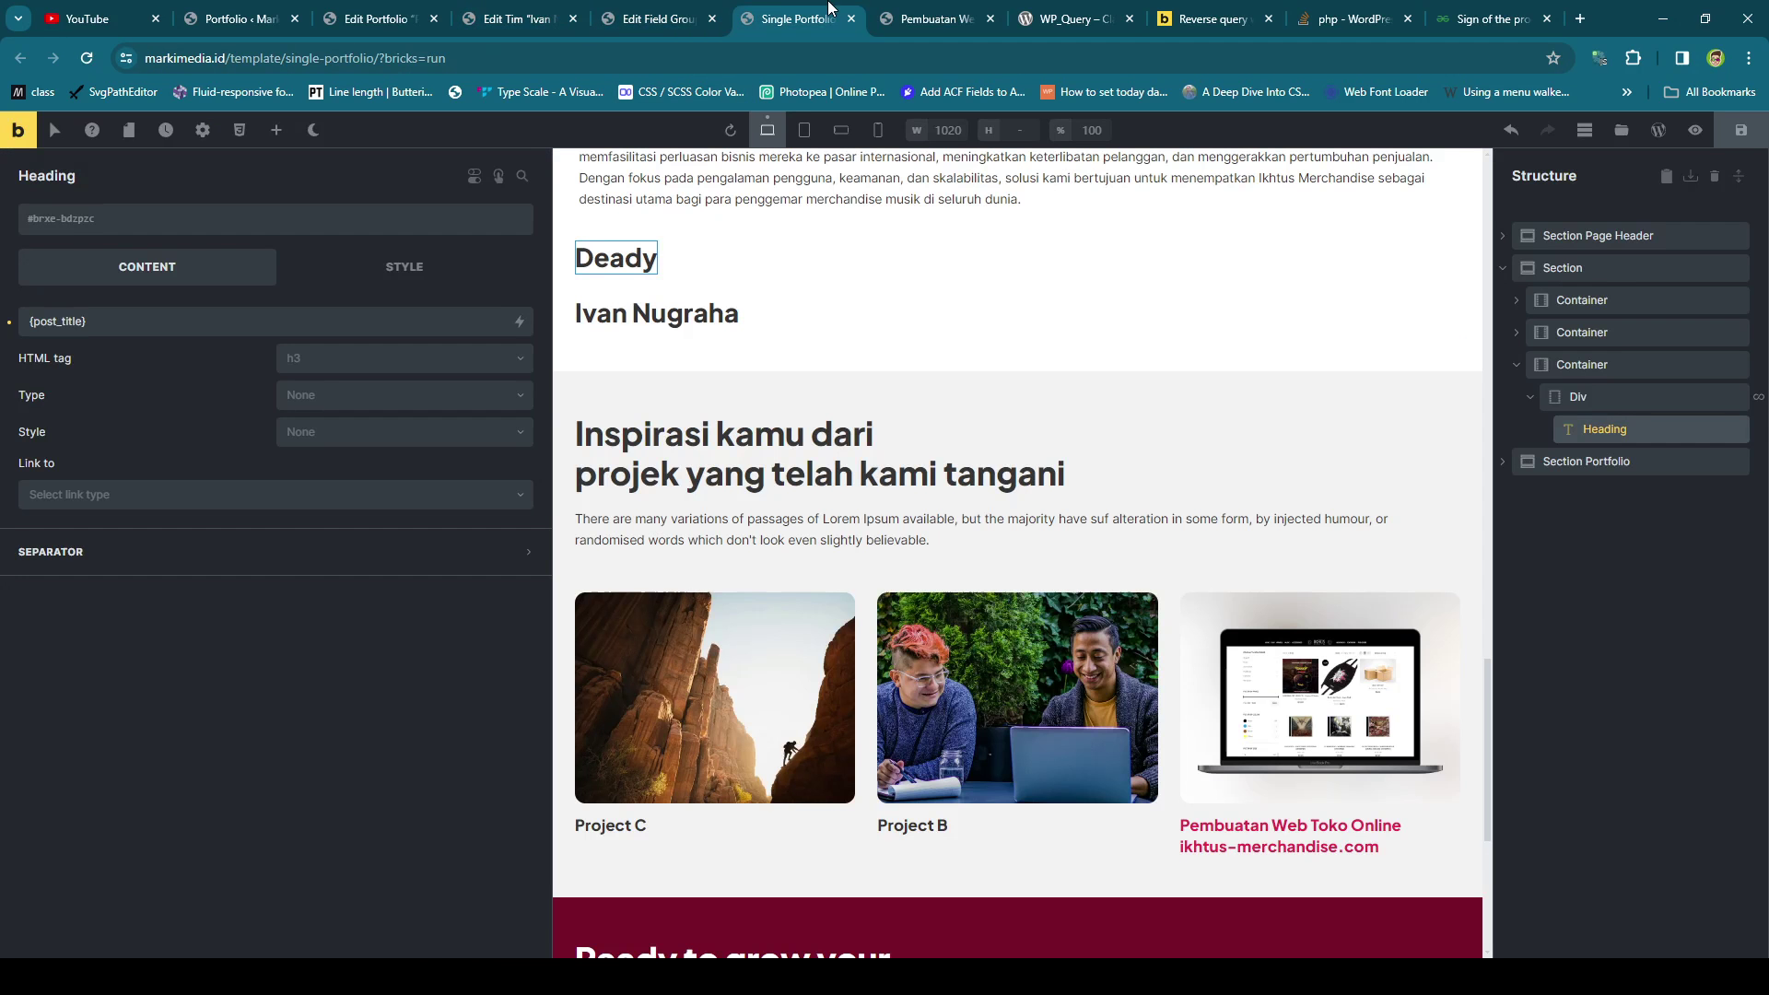
{"action": "left_click", "coordinate": [1612, 429]}
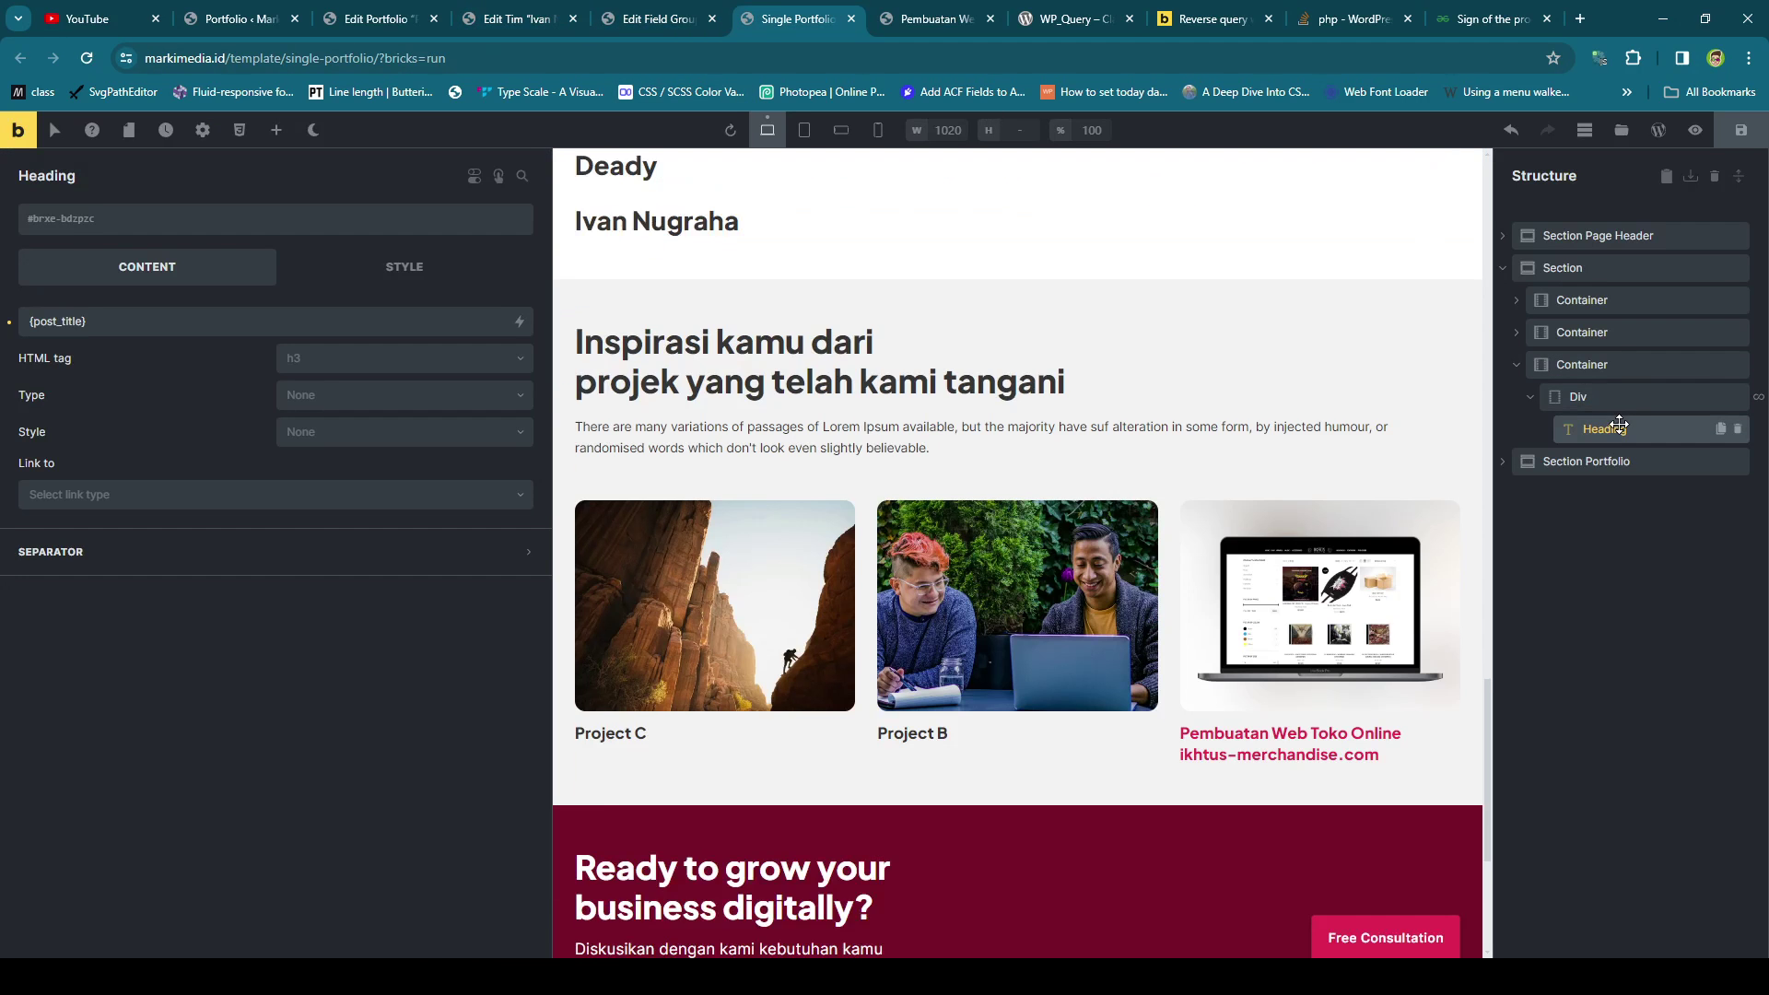
{"action": "left_click", "coordinate": [277, 130]}
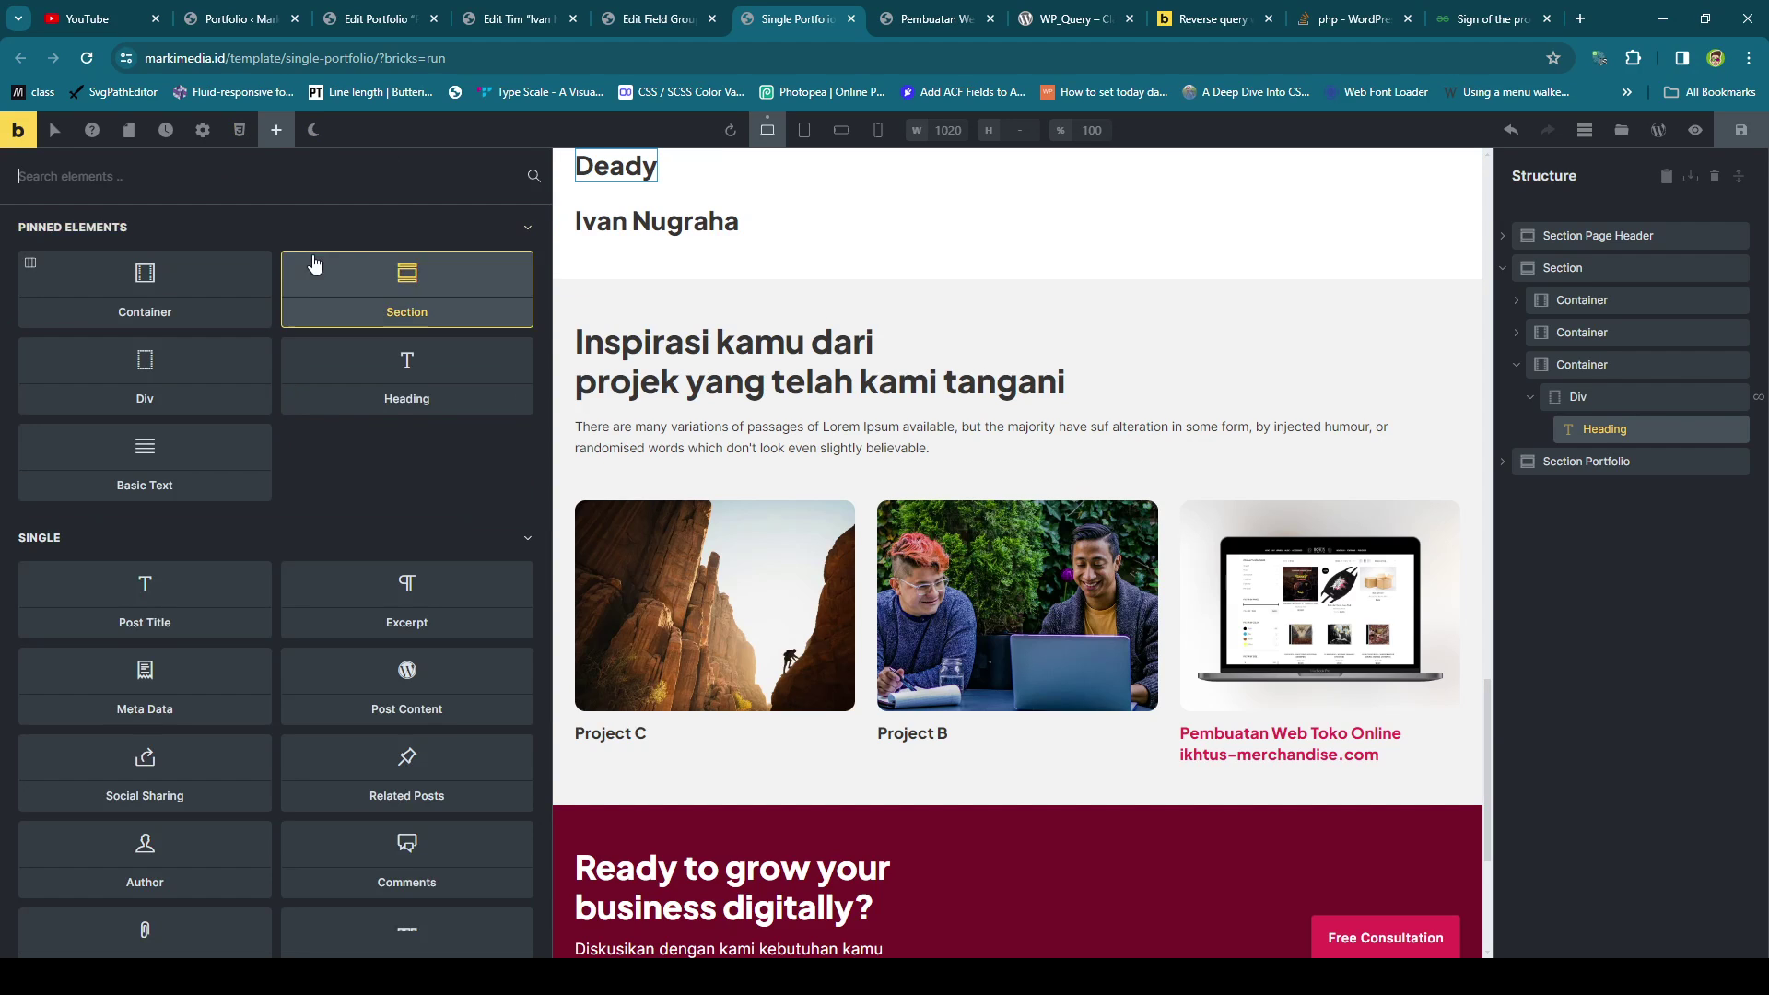
{"action": "left_click_drag", "start_coordinate": [217, 406], "coordinate": [1597, 460]}
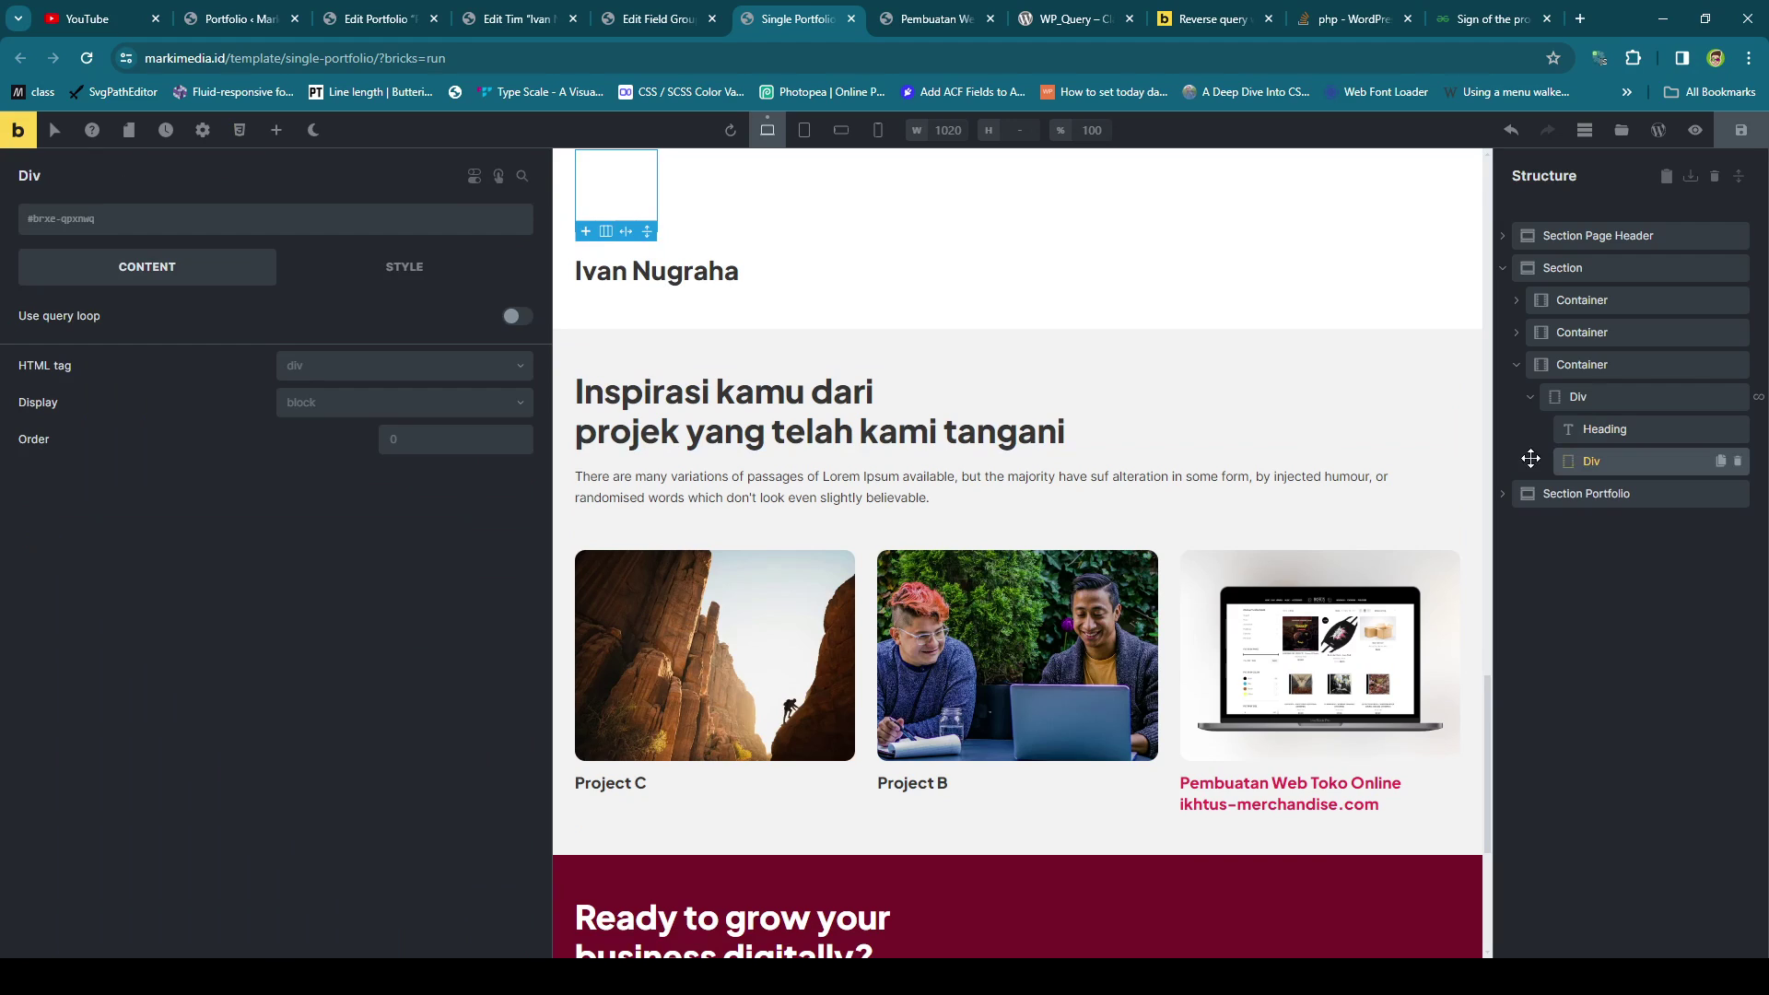
Enable the query loop on the new nested Div and set its post type to Portfolio.
{"action": "left_click", "coordinate": [516, 316]}
{"action": "left_click", "coordinate": [521, 346]}
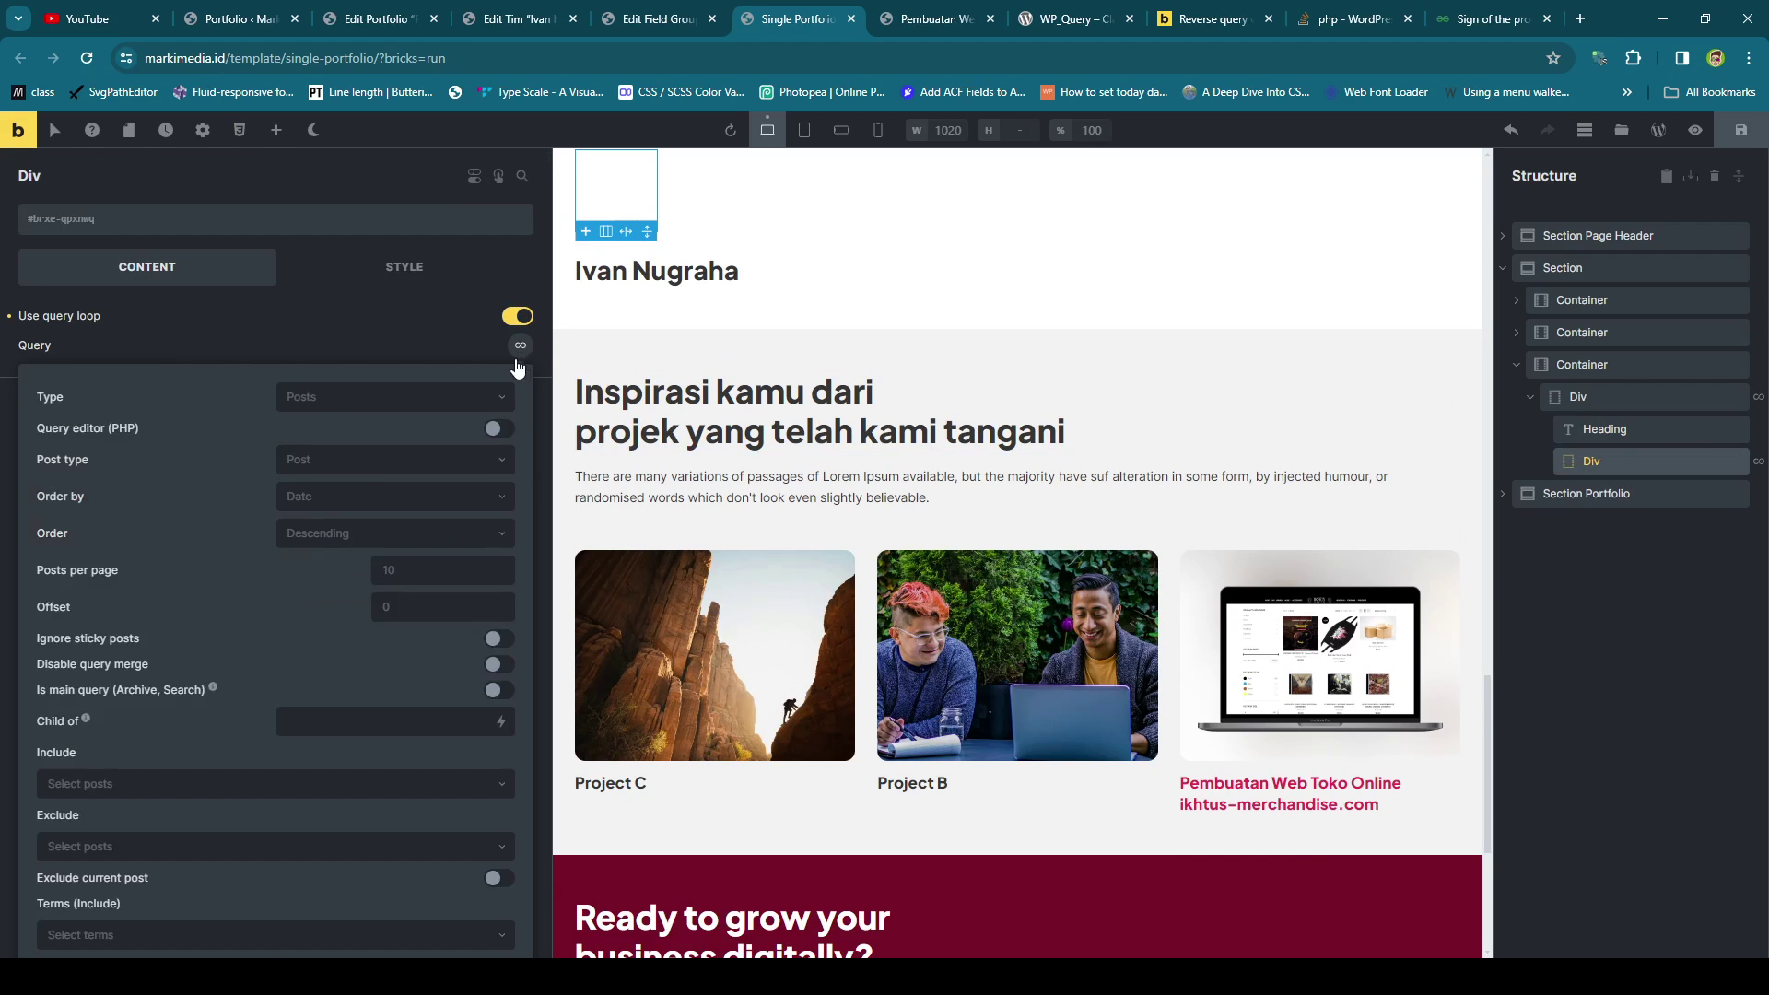
{"action": "left_click", "coordinate": [371, 468]}
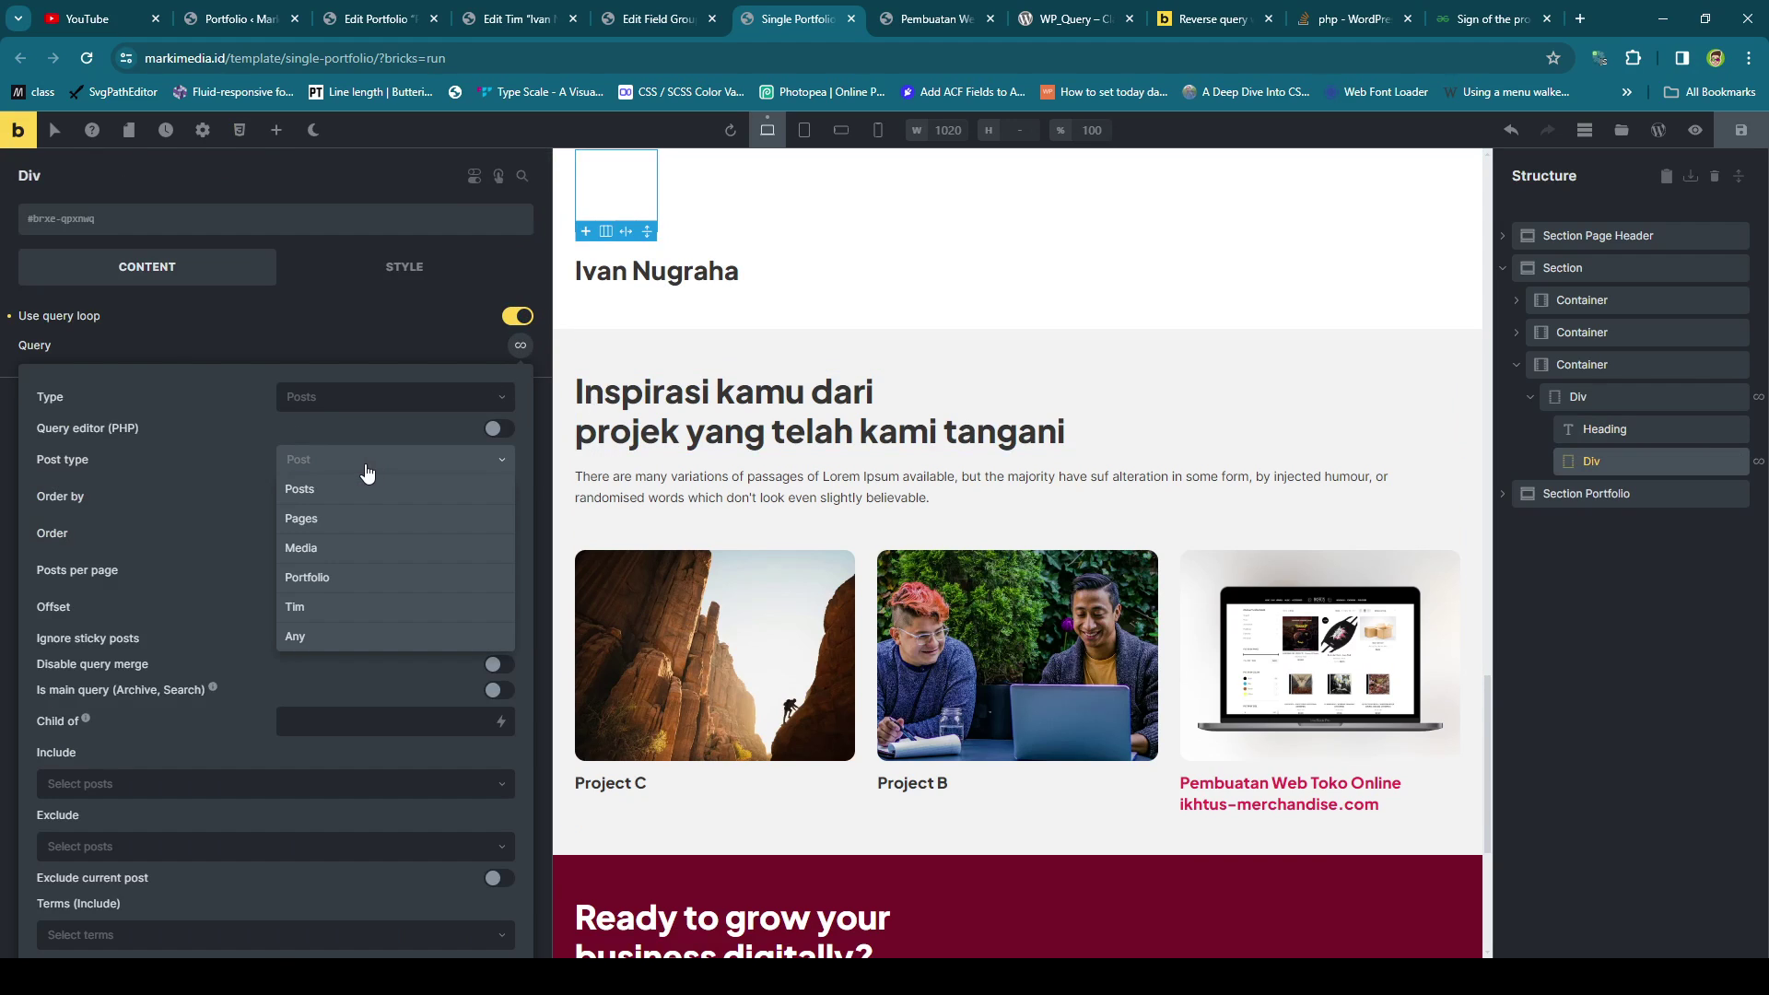
{"action": "left_click", "coordinate": [322, 575]}
Add a meta query to the nested loop with the dynamic Post ID tag {post_id} as its meta value.
{"action": "scroll", "coordinate": [323, 577], "scroll_direction": "down", "scroll_amount": 8}
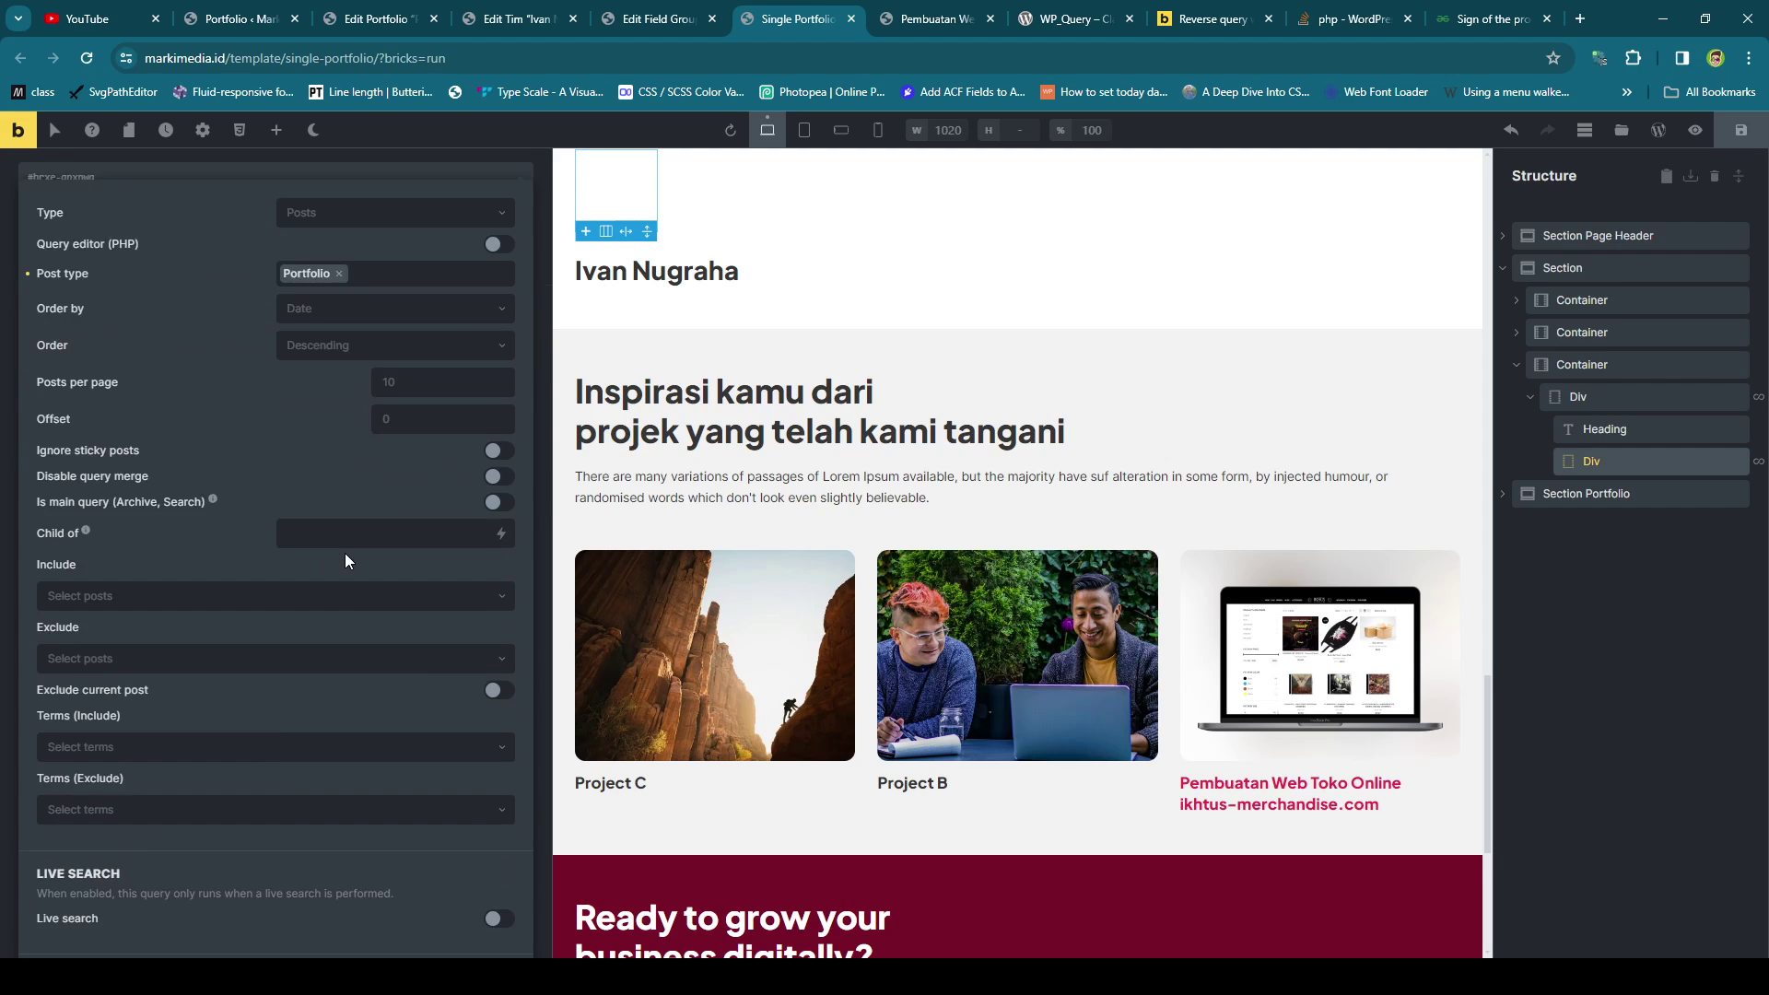
{"action": "left_click", "coordinate": [101, 552]}
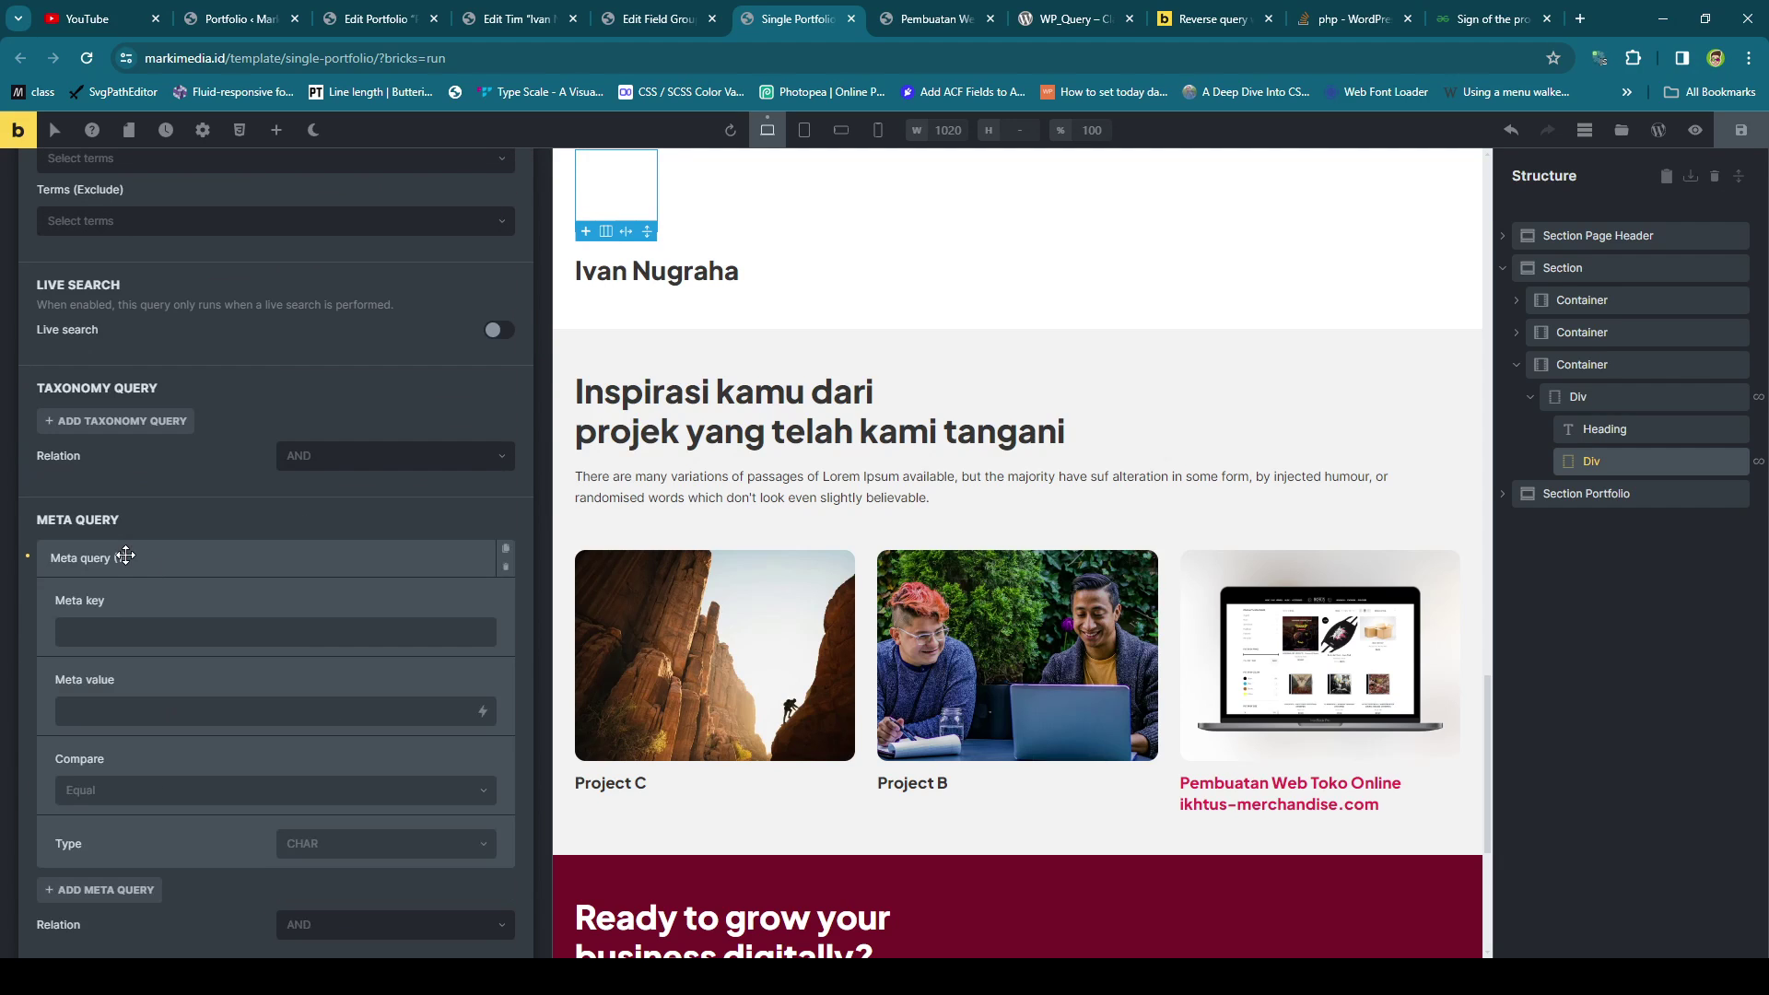
{"action": "left_click", "coordinate": [272, 631]}
{"action": "left_click", "coordinate": [482, 711]}
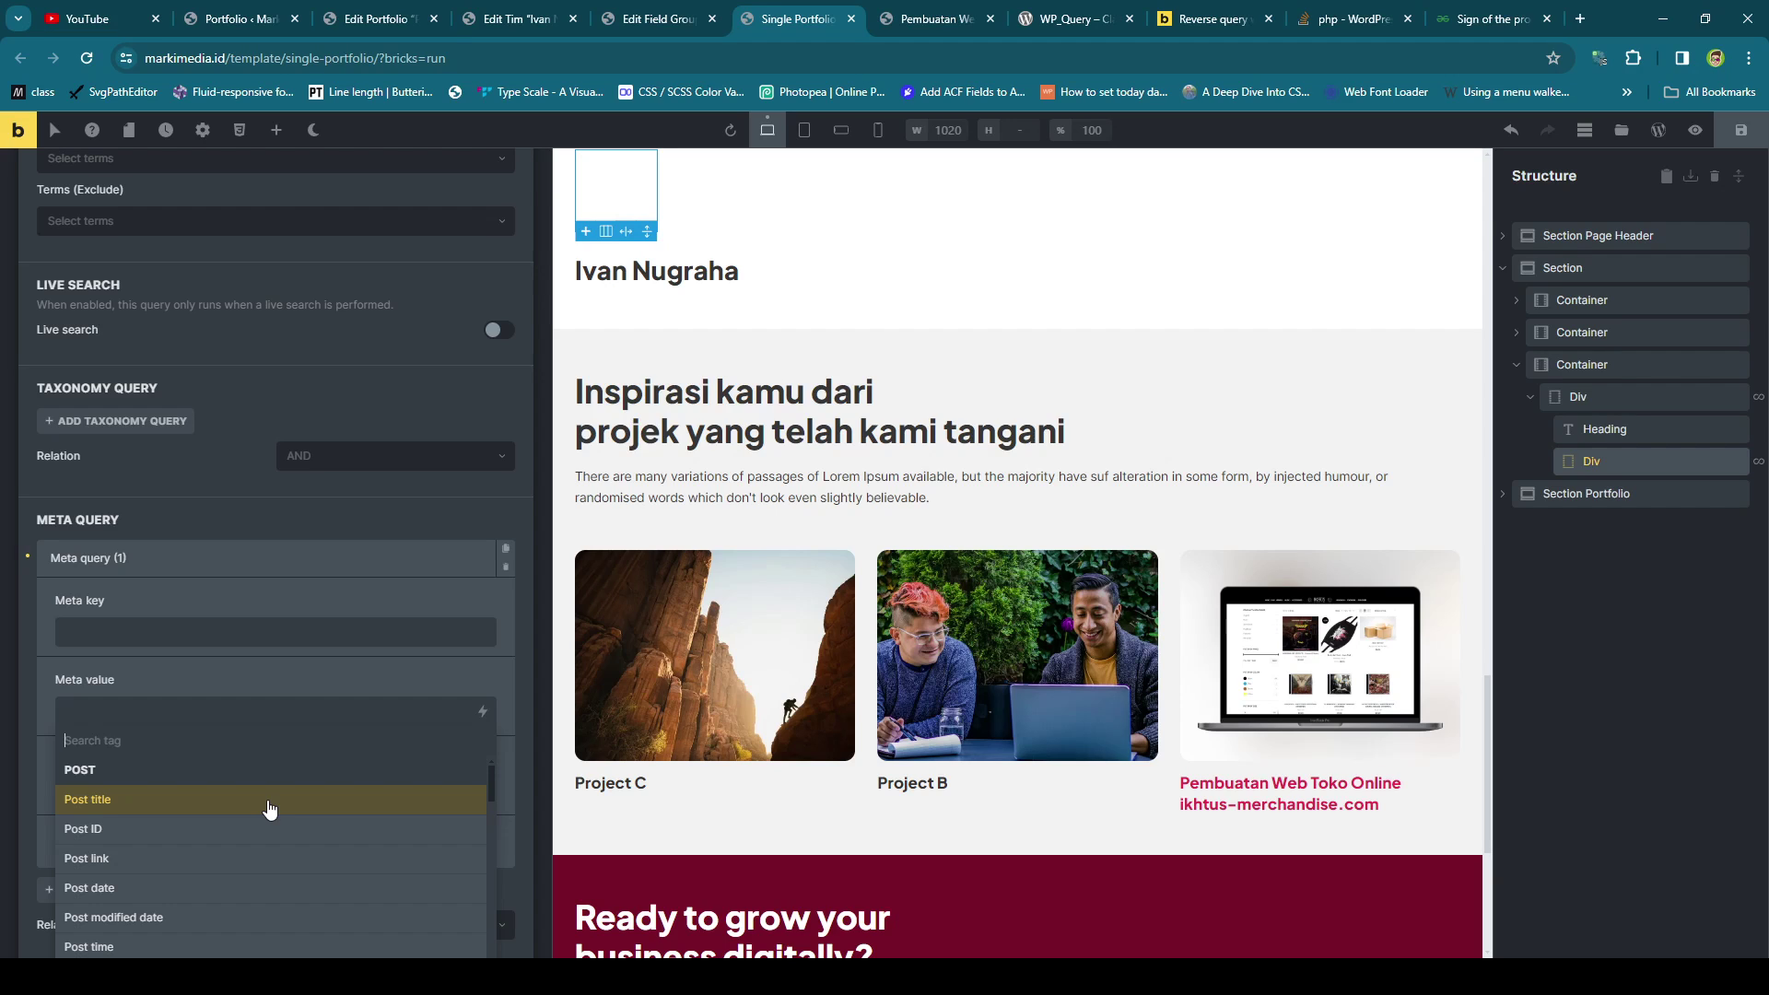
{"action": "left_click", "coordinate": [234, 835]}
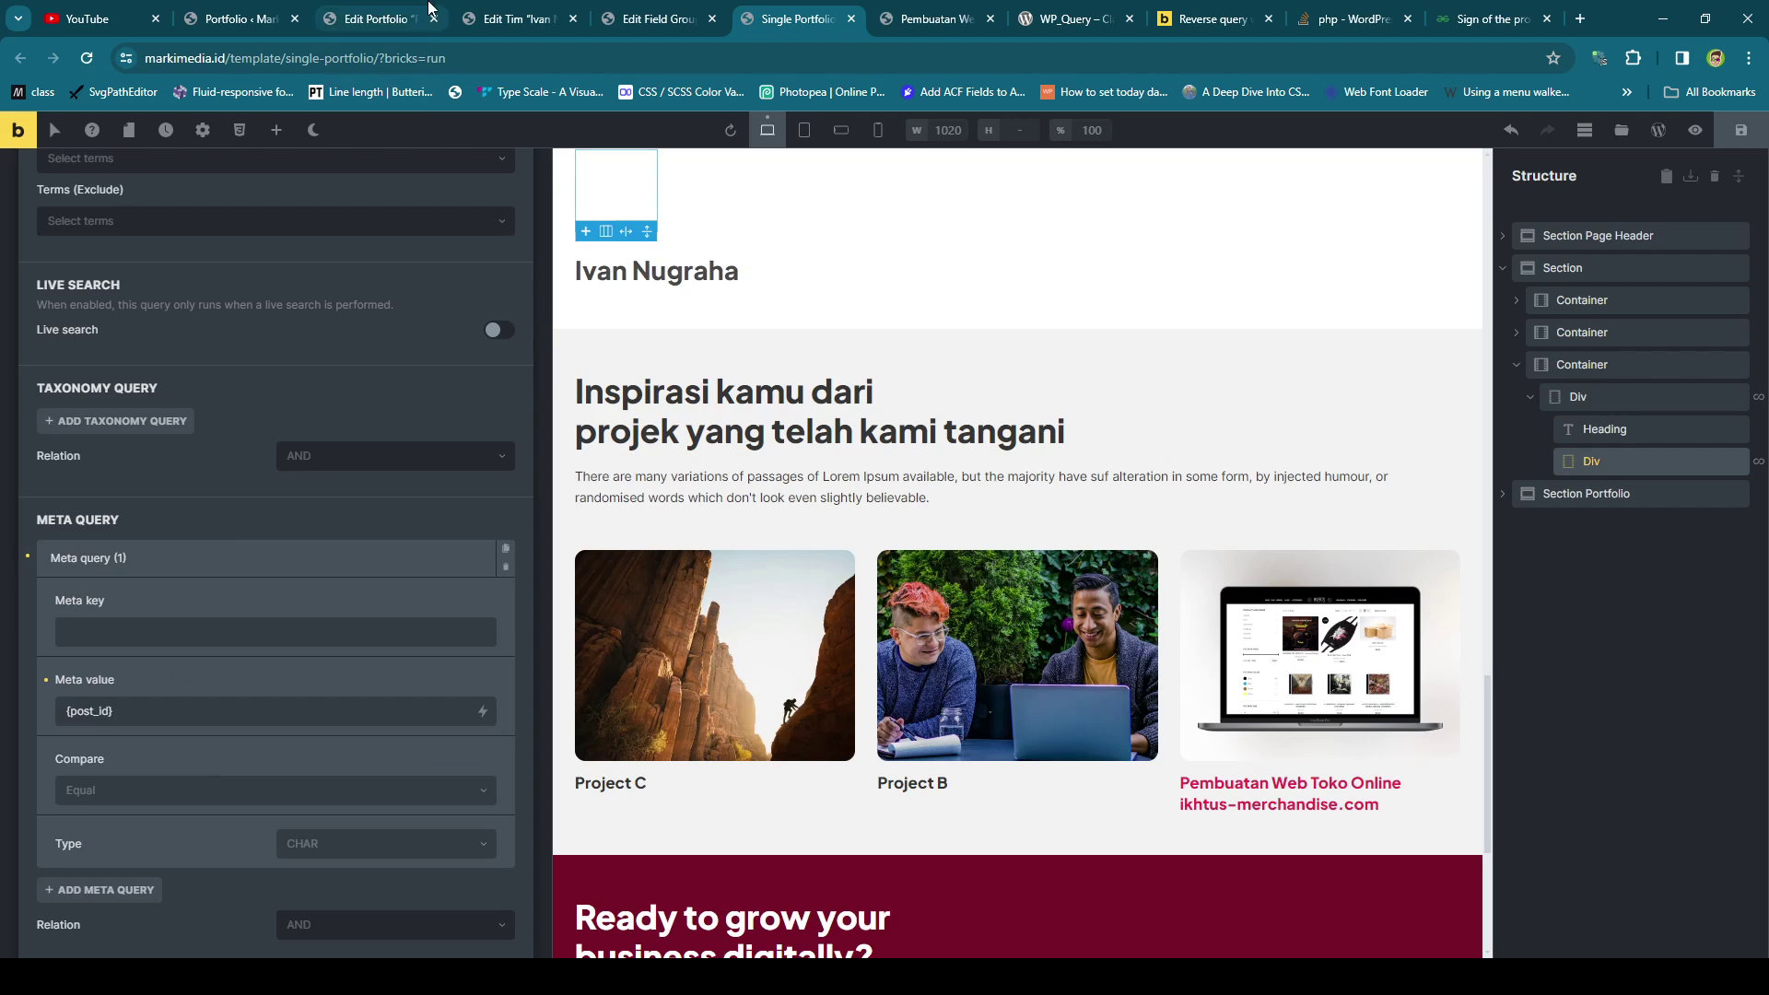
Copy the relationship field's name from the ACF Tim Field group and enter portfolio_tim as the loop's meta key.
{"action": "left_click", "coordinate": [516, 19]}
{"action": "left_click", "coordinate": [226, 14]}
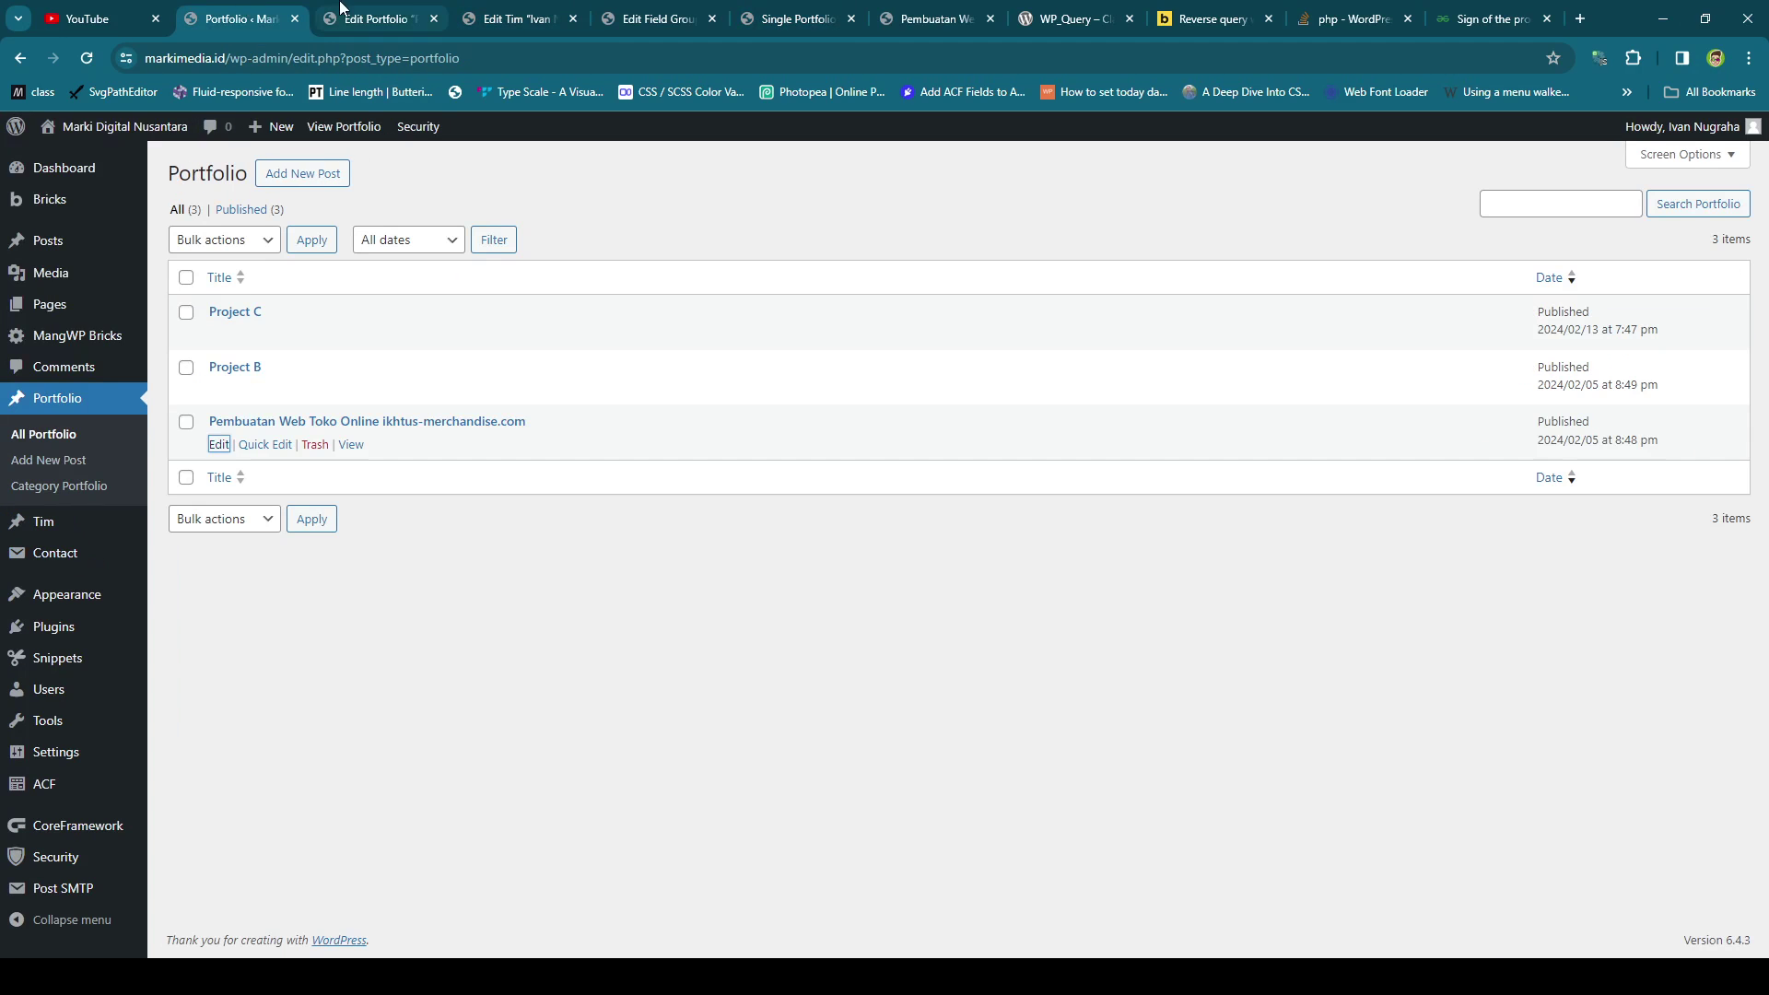
{"action": "left_click", "coordinate": [701, 14]}
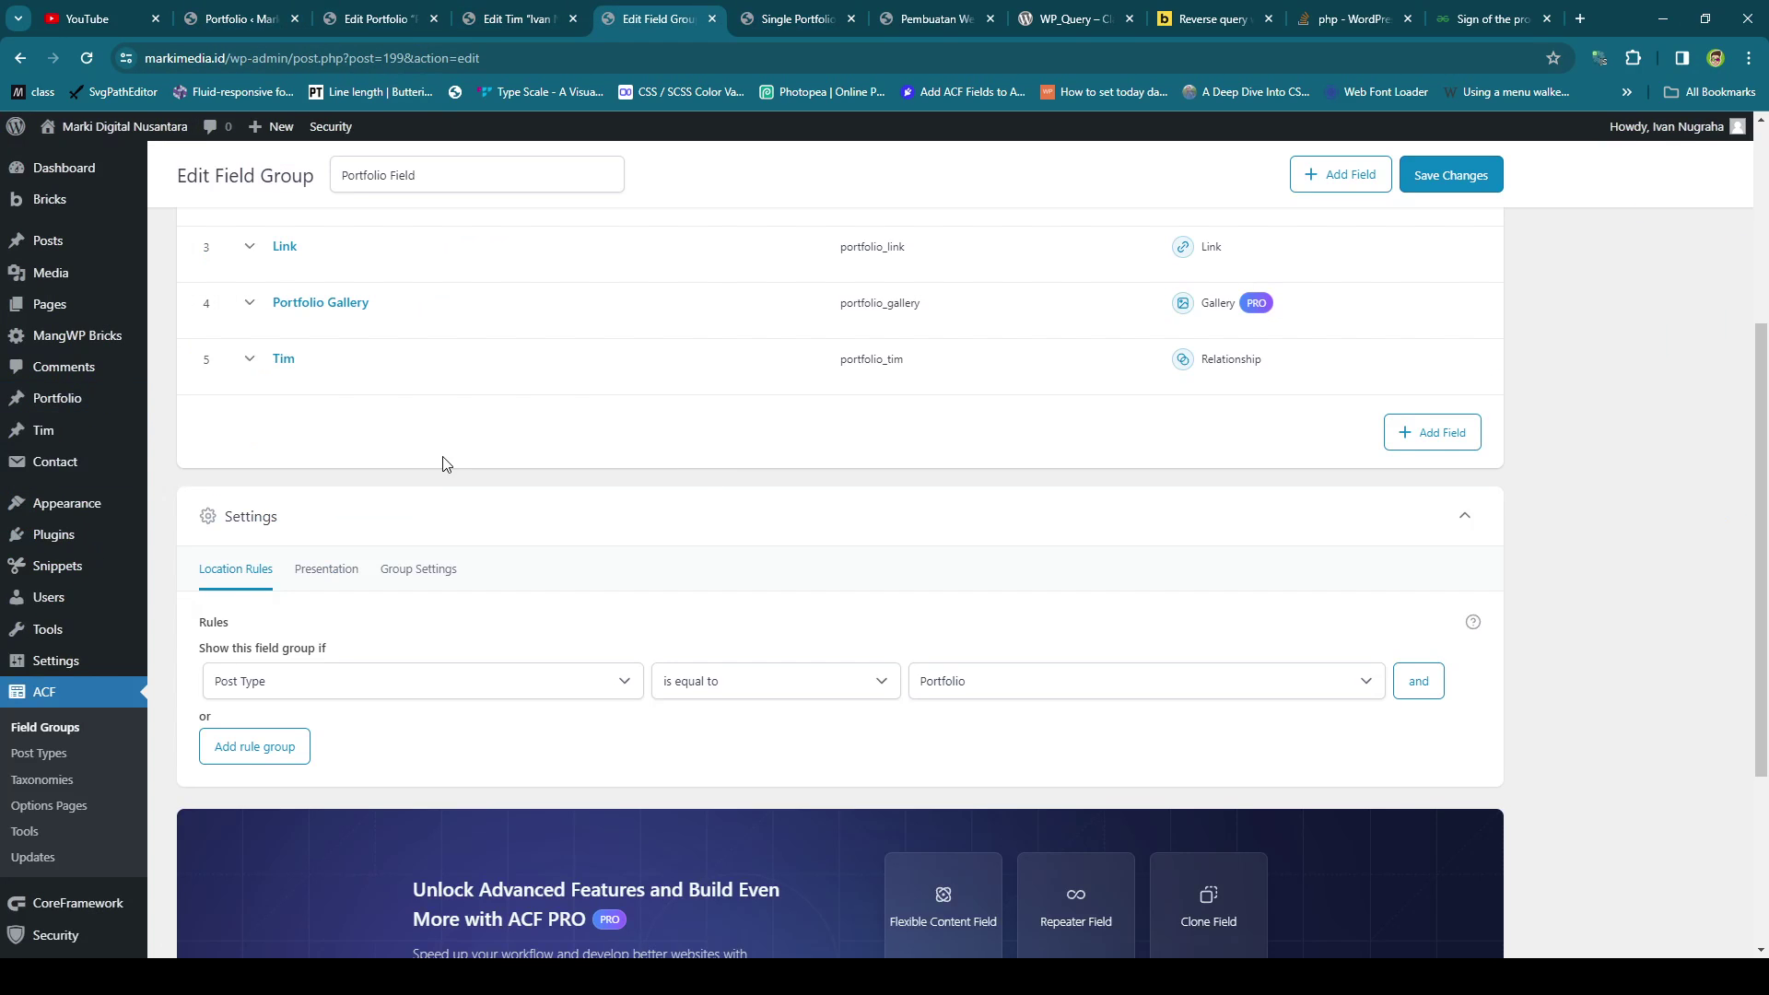
{"action": "left_click", "coordinate": [103, 734]}
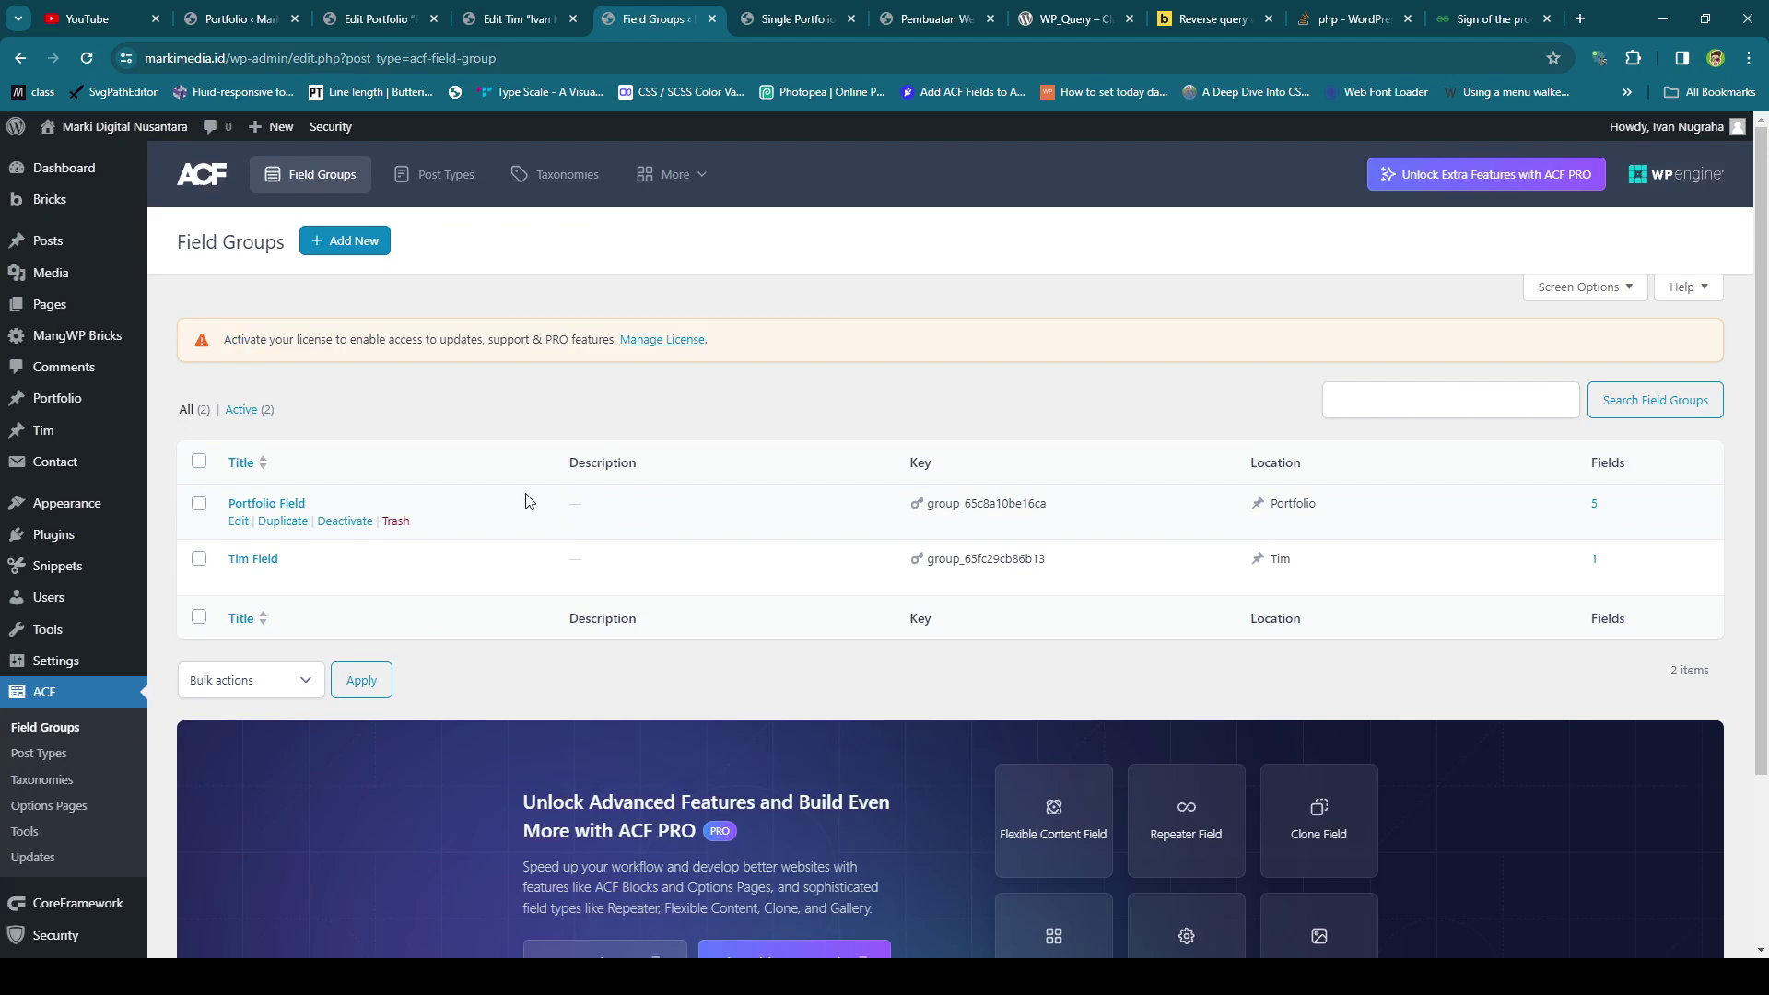
{"action": "left_click", "coordinate": [240, 577]}
{"action": "scroll", "coordinate": [790, 518], "scroll_direction": "down", "scroll_amount": 3}
{"action": "left_click", "coordinate": [875, 238]}
{"action": "left_click", "coordinate": [788, 8]}
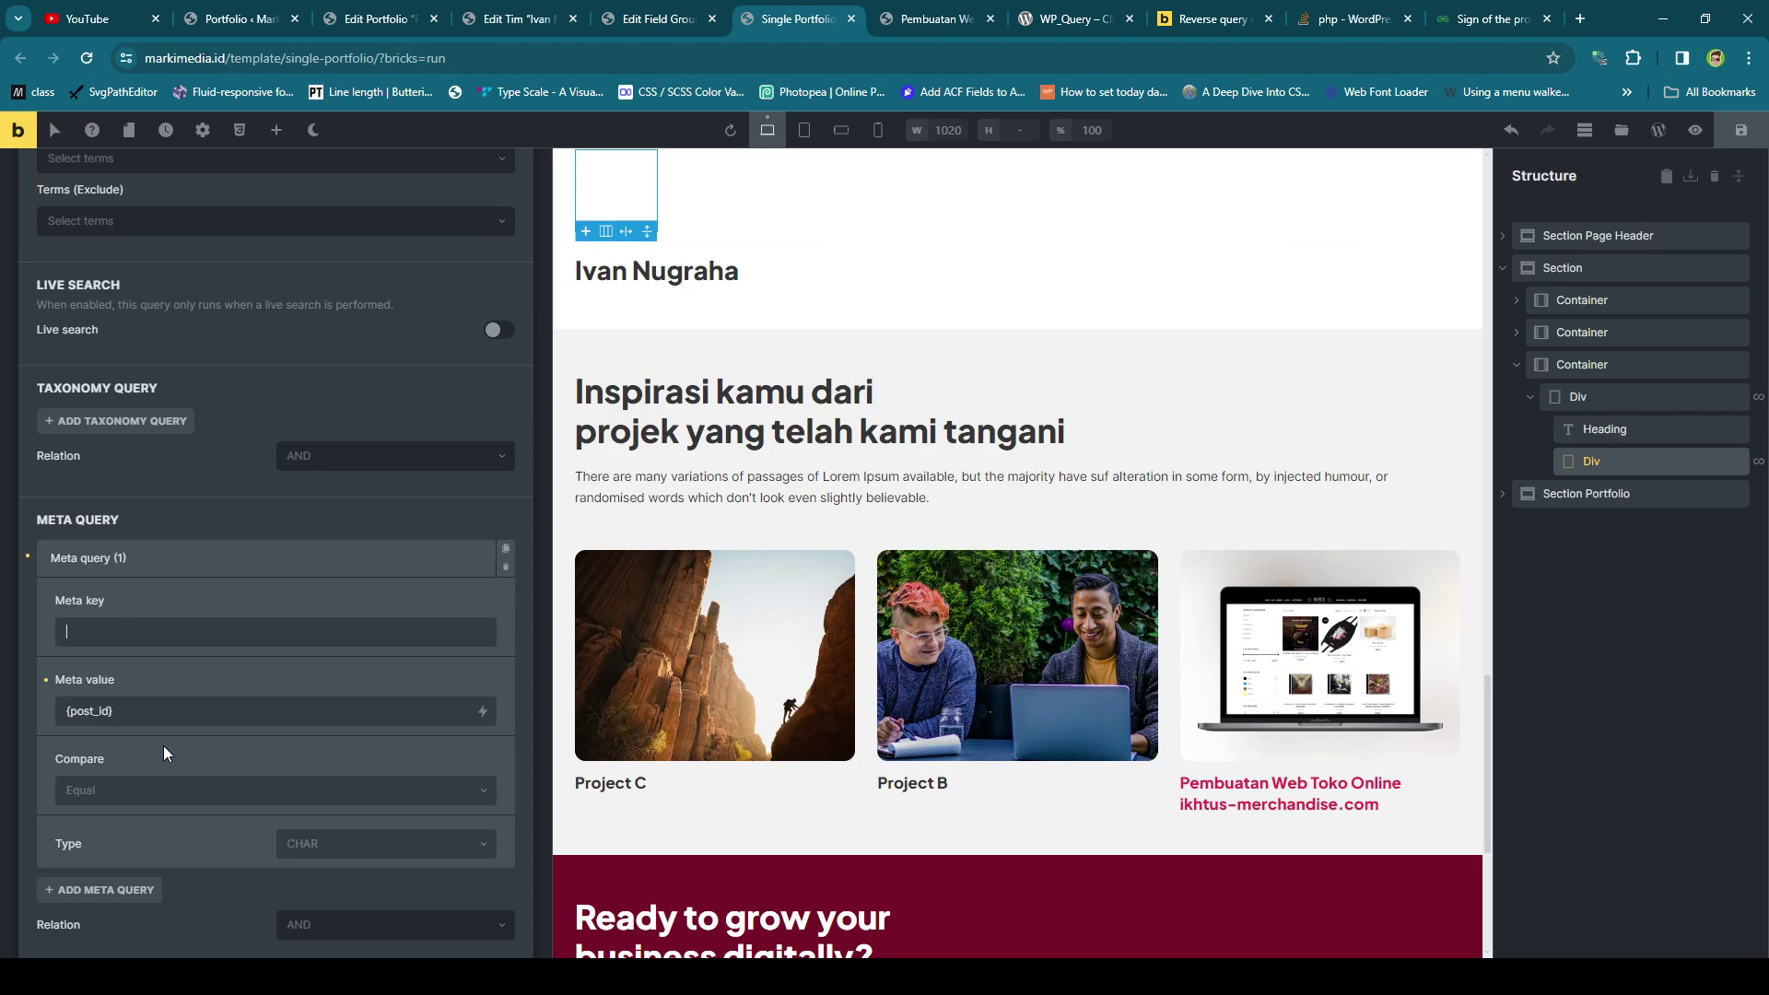
{"action": "left_click", "coordinate": [141, 630]}
{"action": "key", "text": "ctrl+v"}
Set the meta query's comparison to LIKE, save the template and reload the live portfolio page.
{"action": "left_click", "coordinate": [162, 791]}
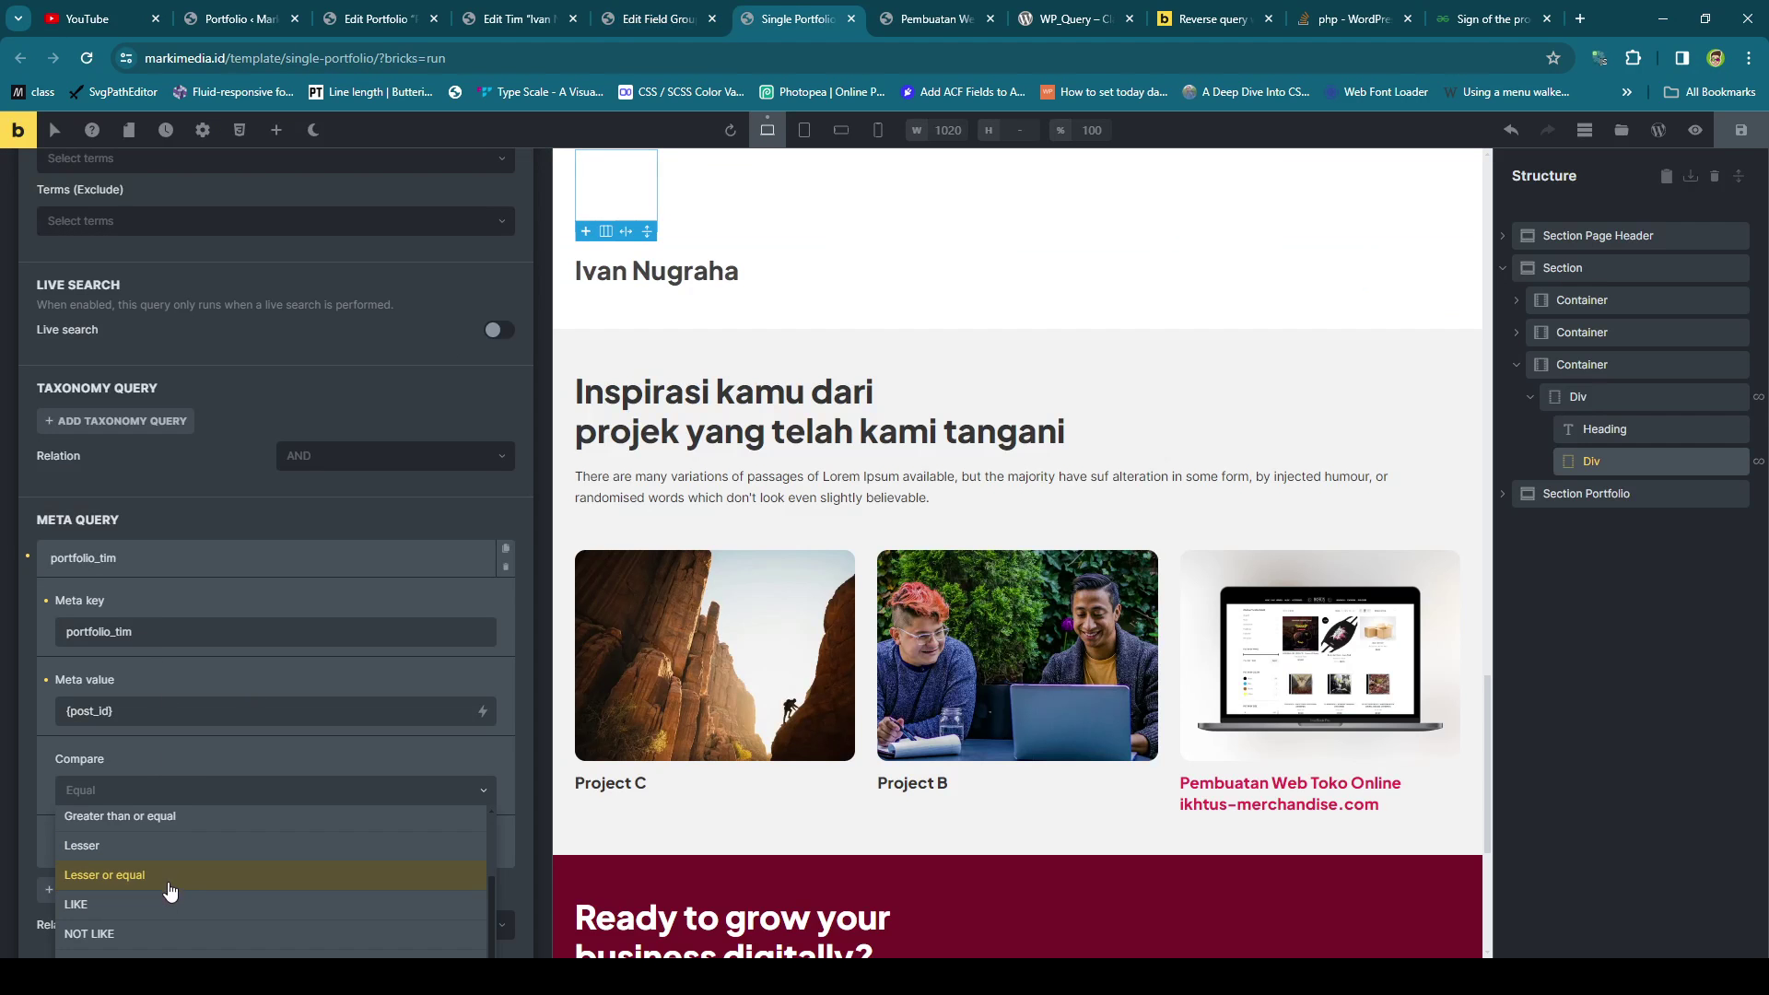
{"action": "left_click", "coordinate": [162, 907]}
{"action": "left_click", "coordinate": [1741, 130]}
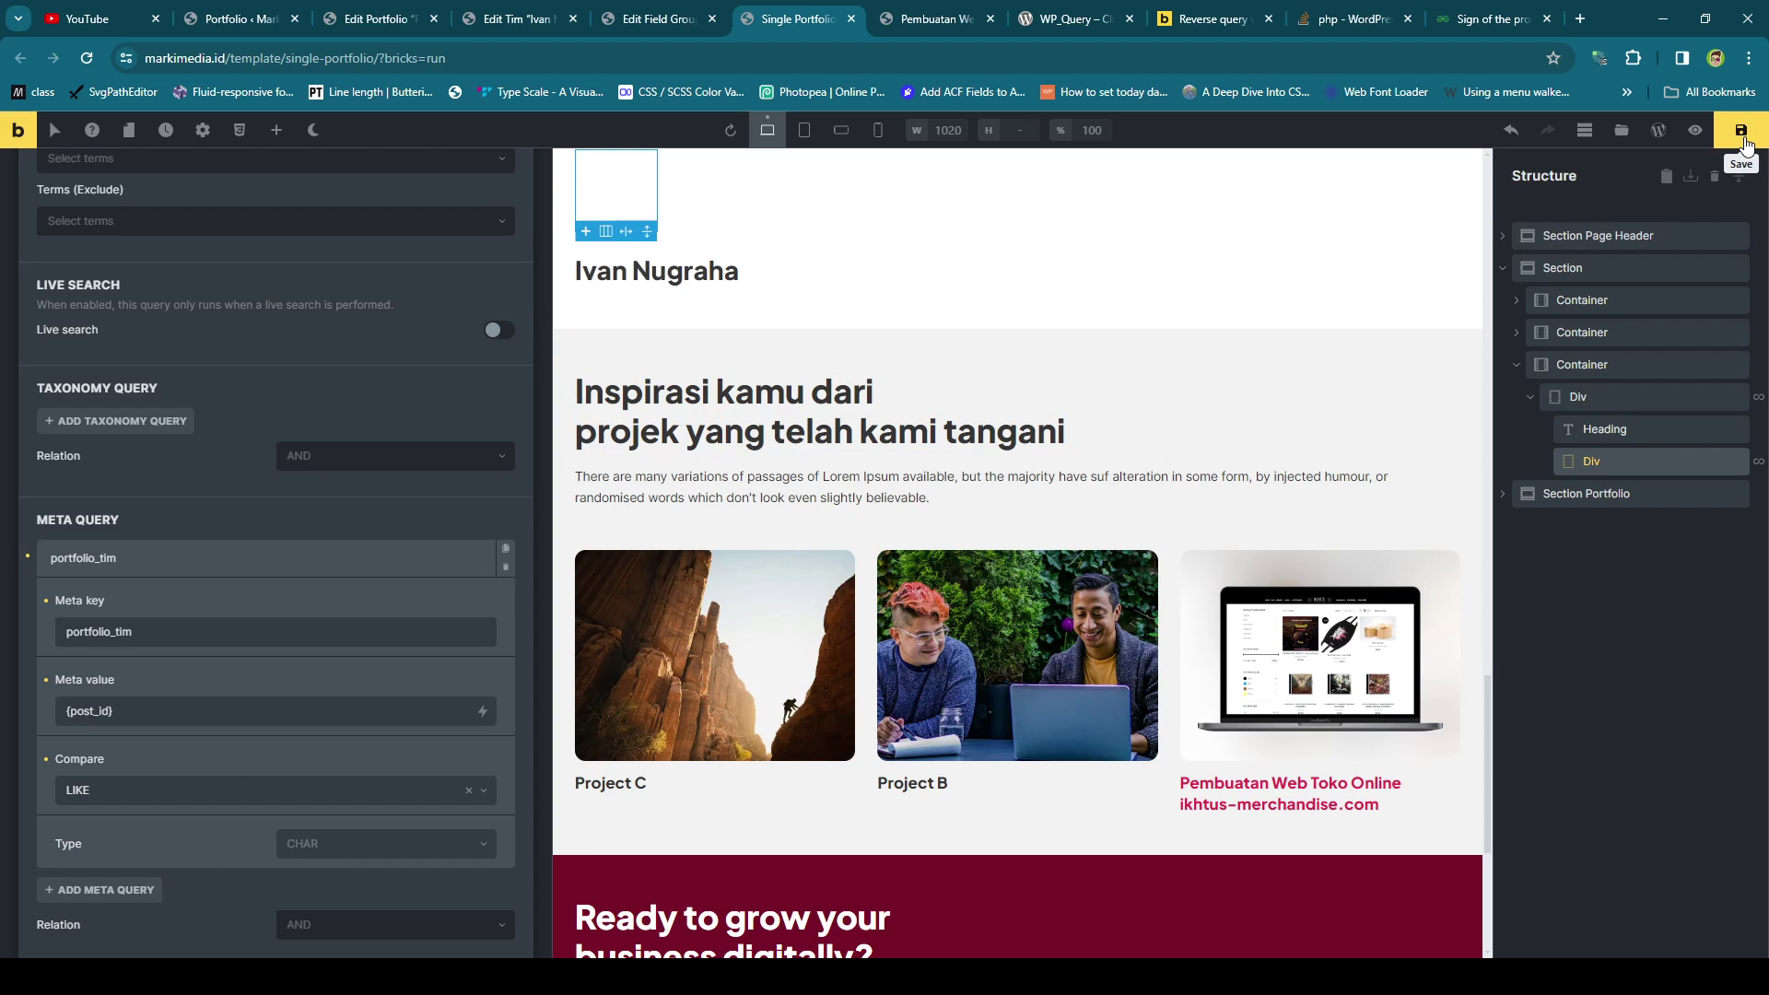
{"action": "left_click", "coordinate": [933, 18]}
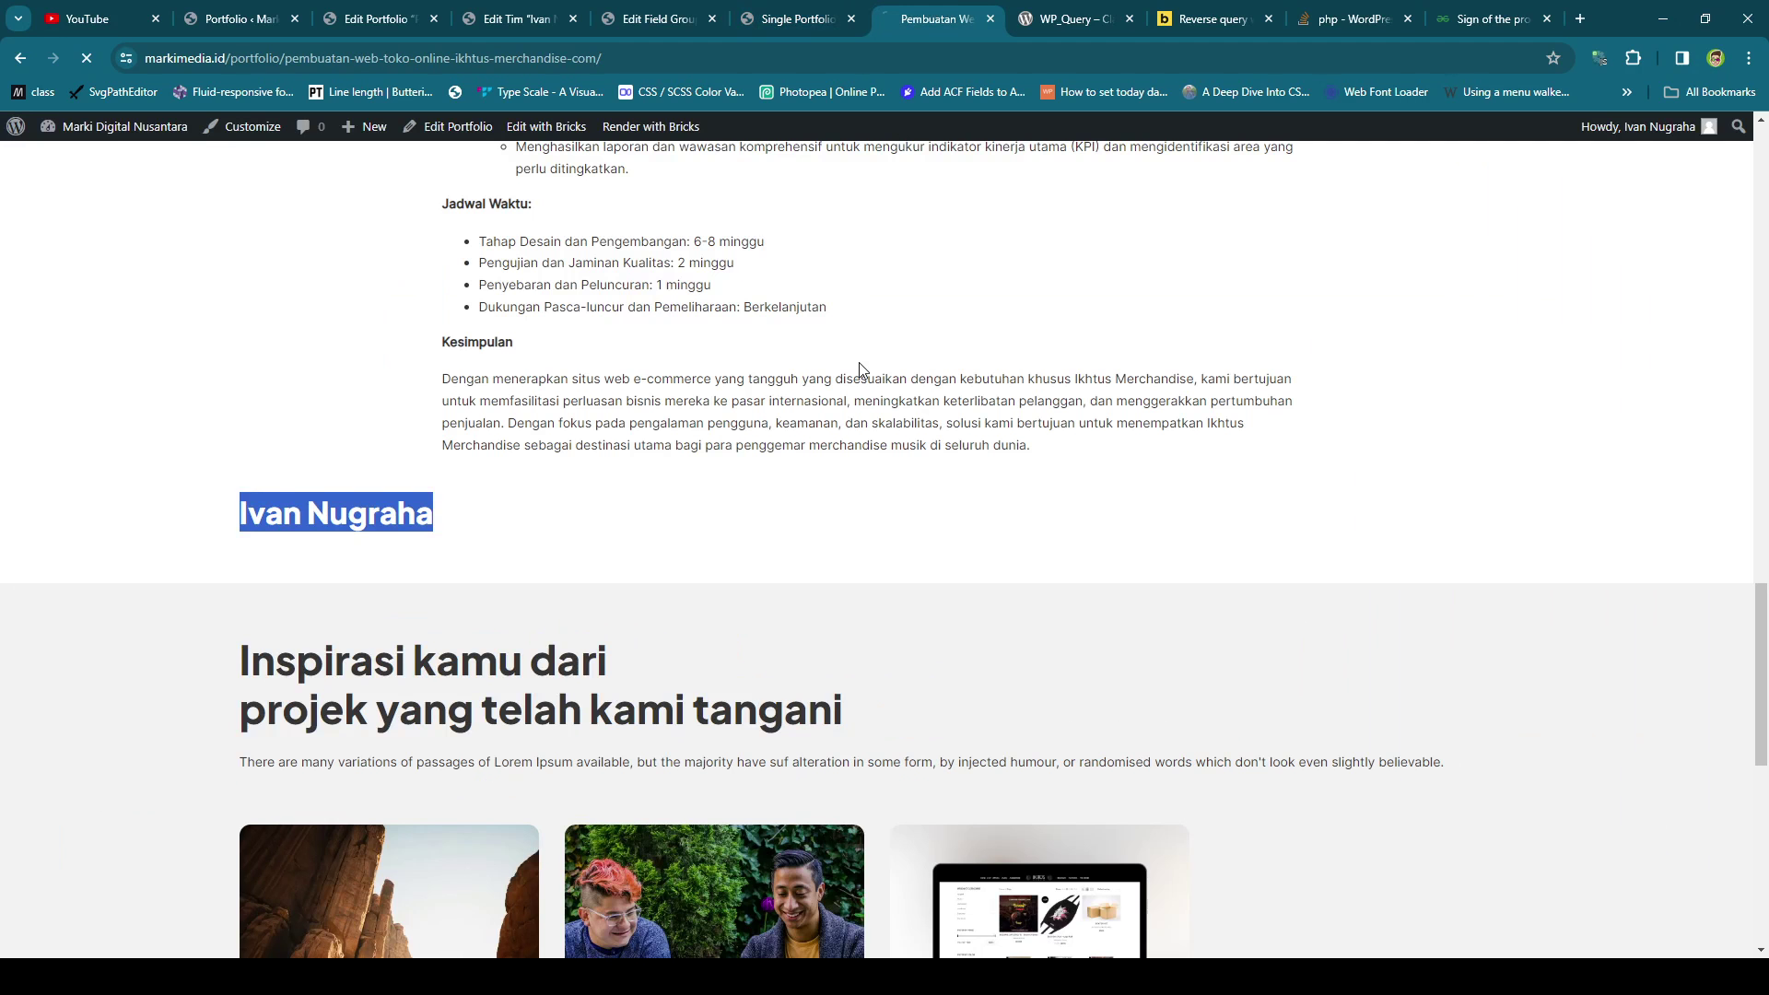
Add a heading inside the nested loop Div showing the dynamic {post_title}, and save the template.
{"action": "left_click", "coordinate": [811, 7]}
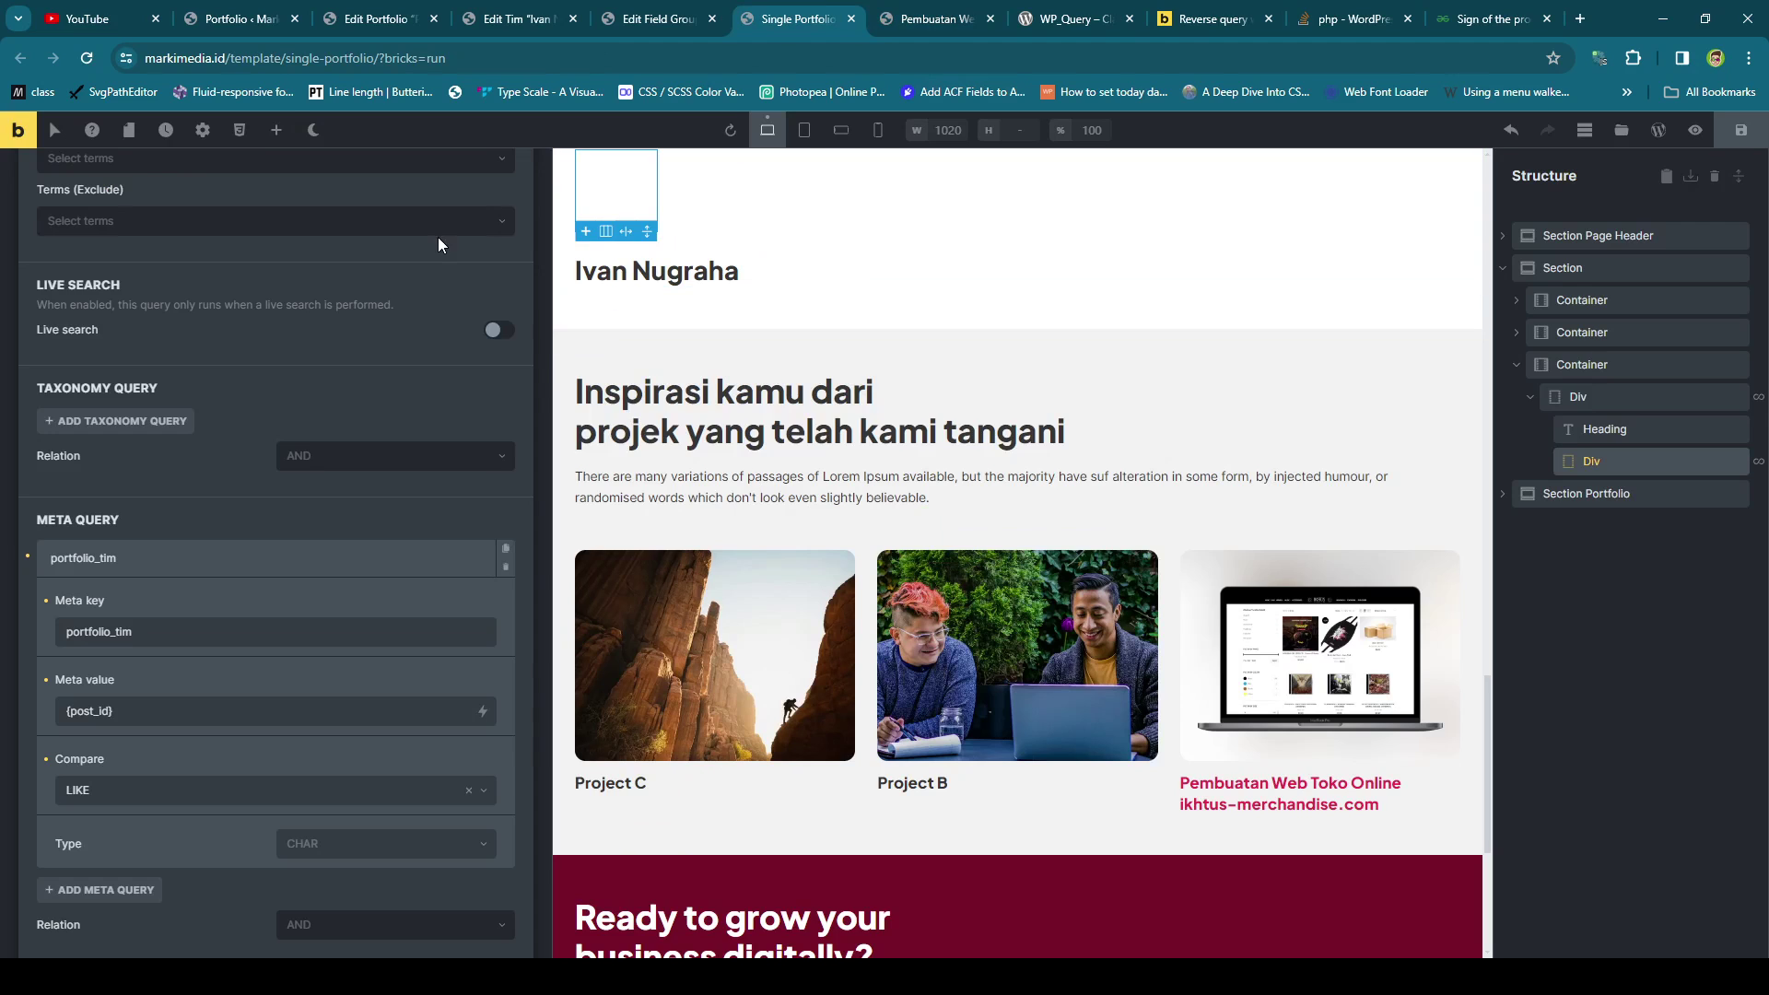
{"action": "left_click", "coordinate": [276, 130]}
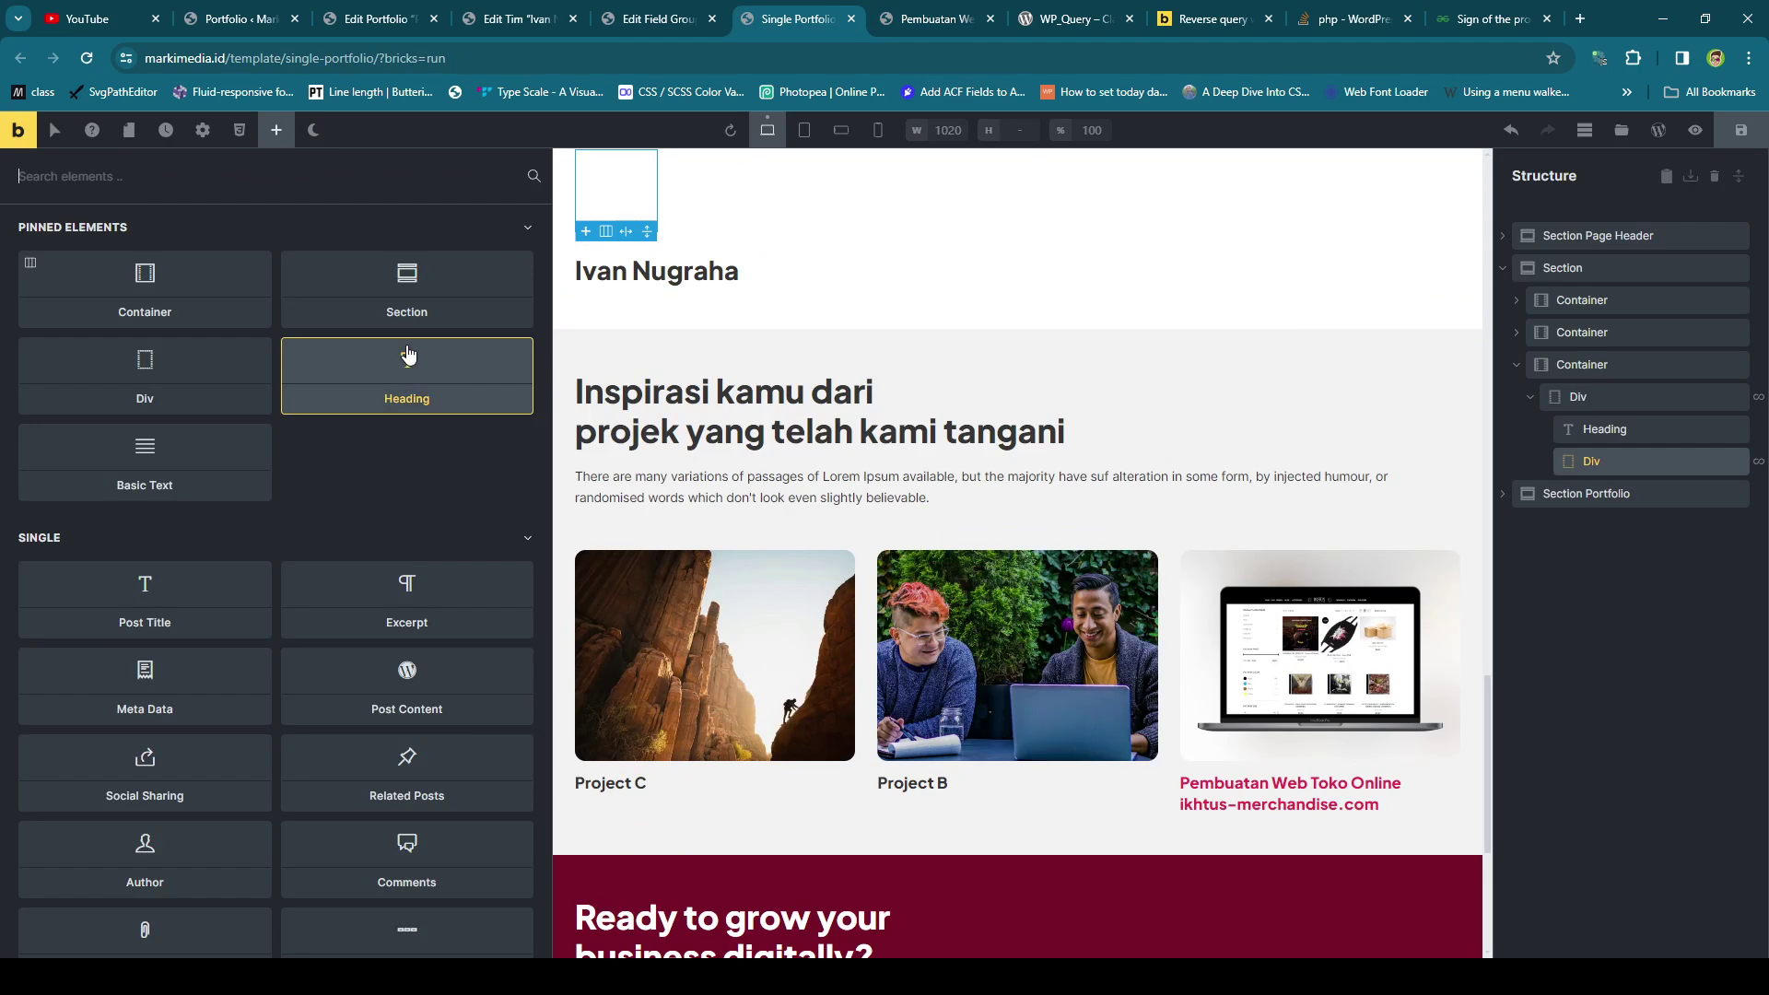
{"action": "left_click", "coordinate": [434, 395]}
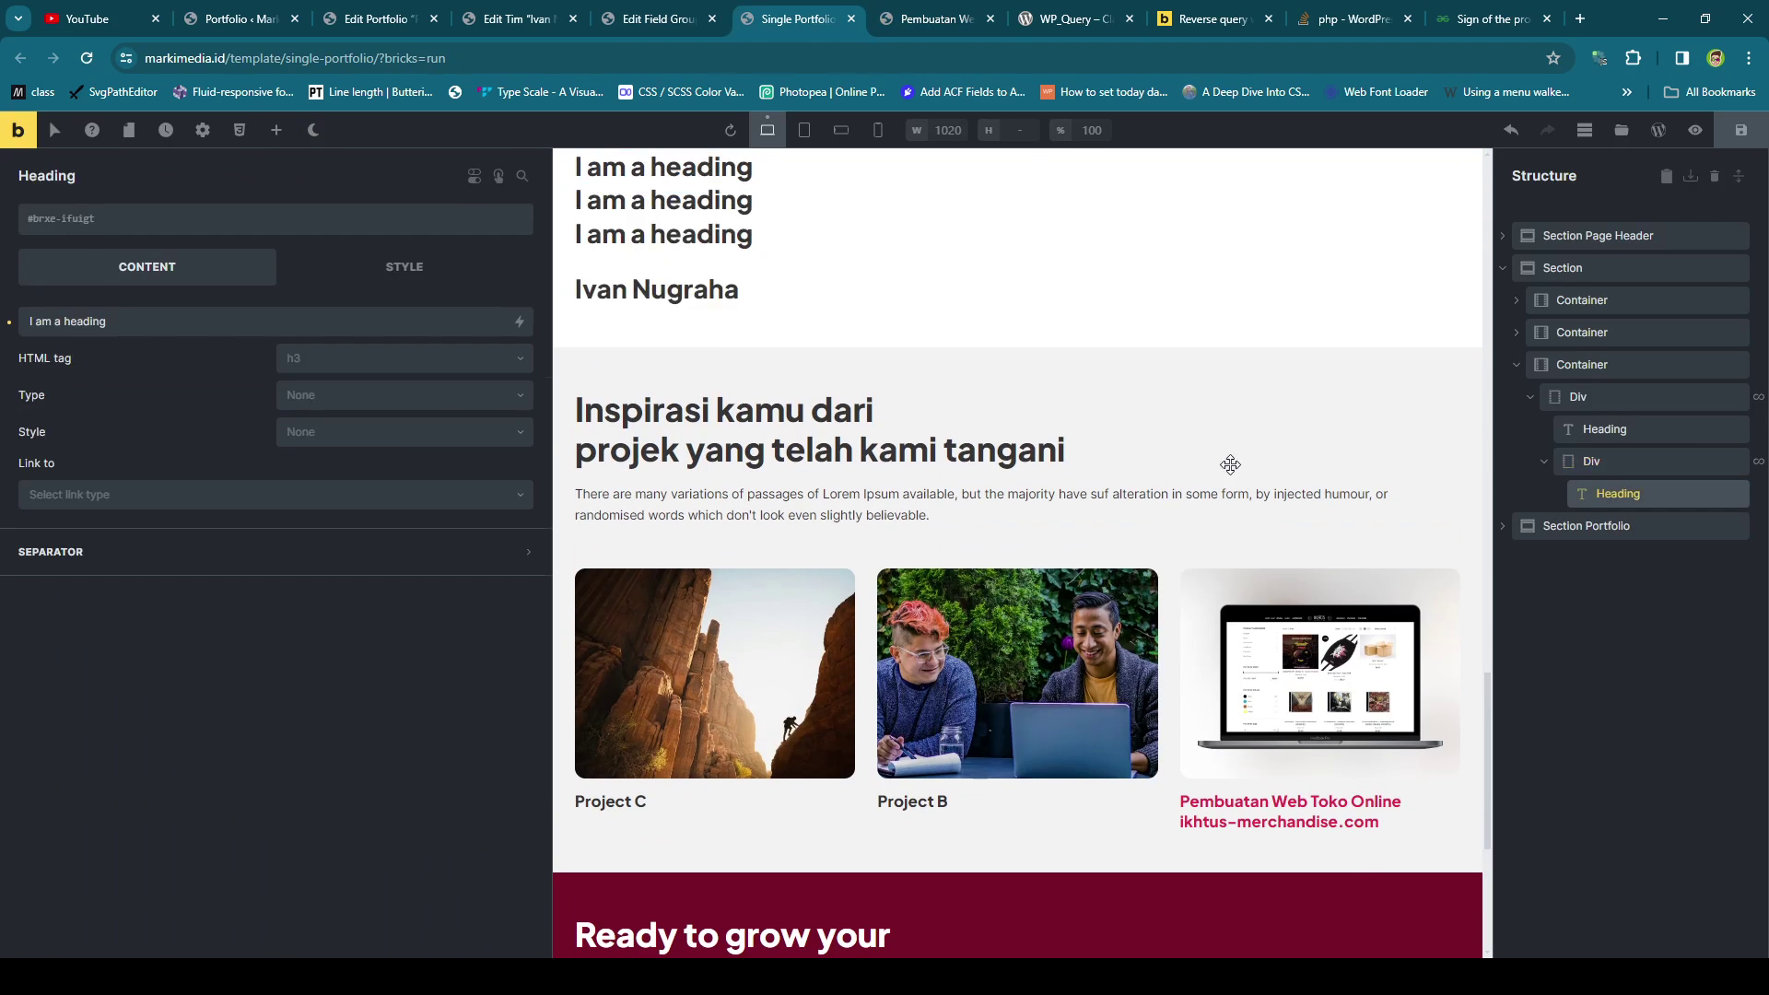
{"action": "triple_click", "coordinate": [396, 320]}
{"action": "key", "text": "BackSpace"}
{"action": "left_click", "coordinate": [520, 320]}
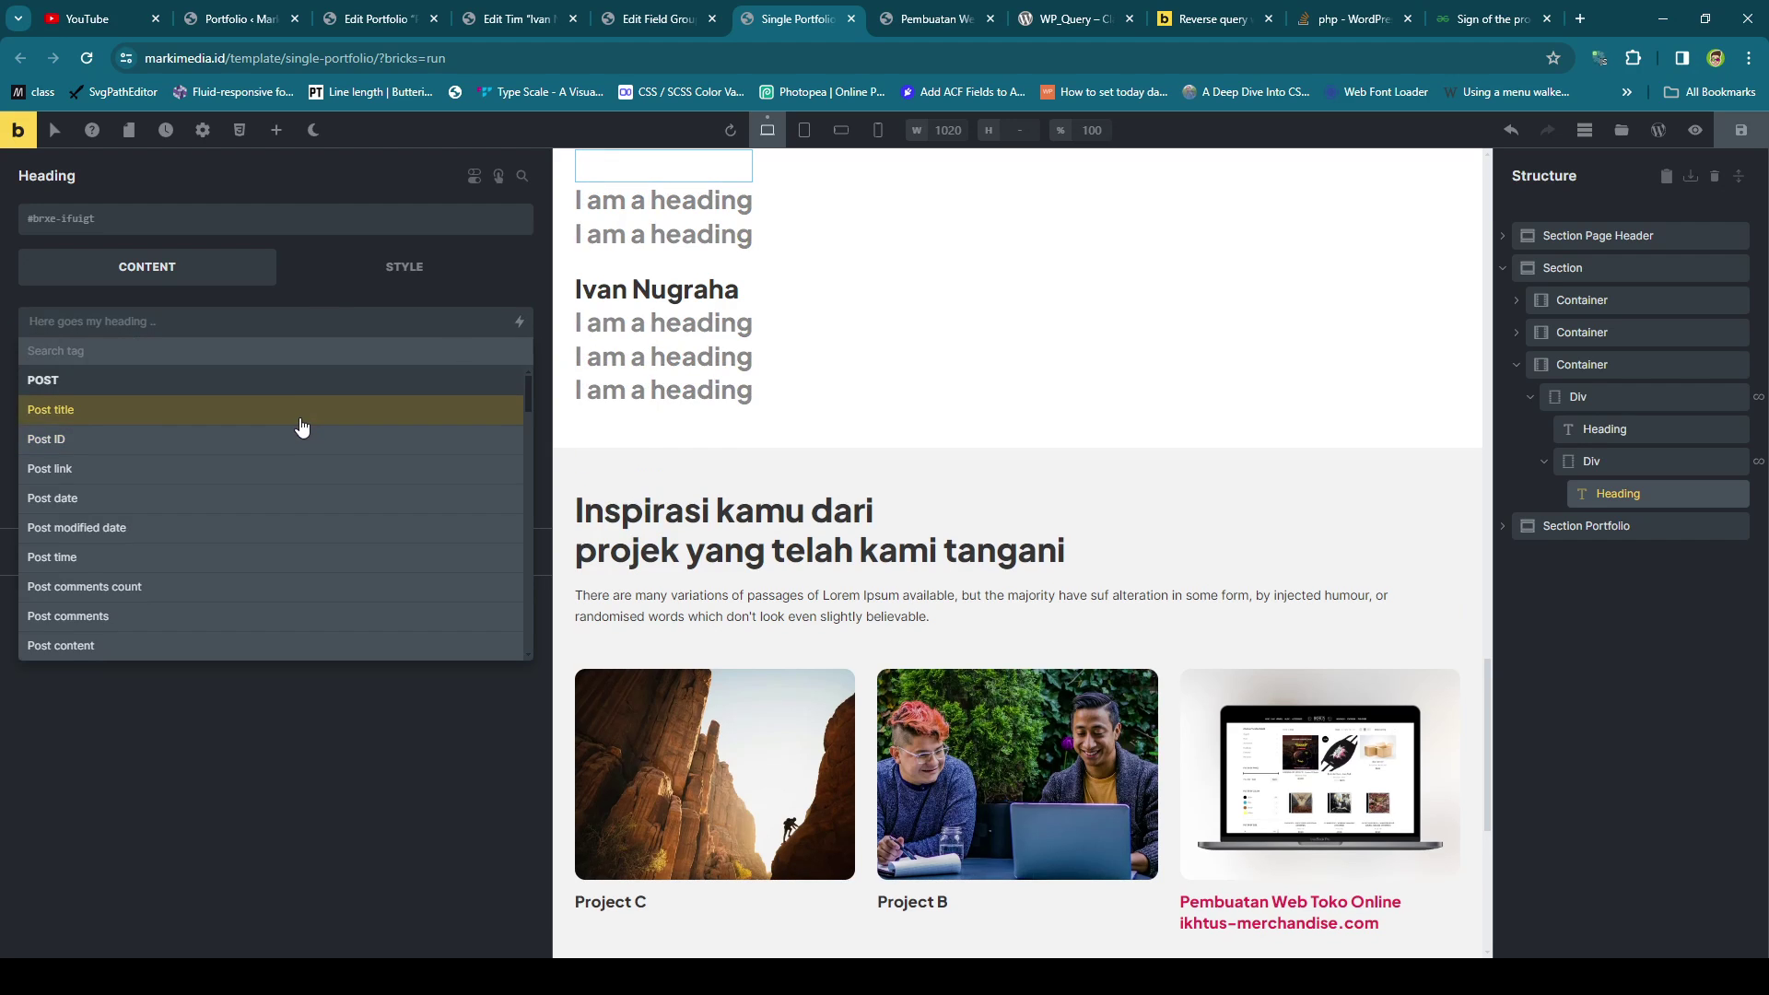
{"action": "left_click", "coordinate": [301, 412]}
{"action": "left_click", "coordinate": [1737, 136]}
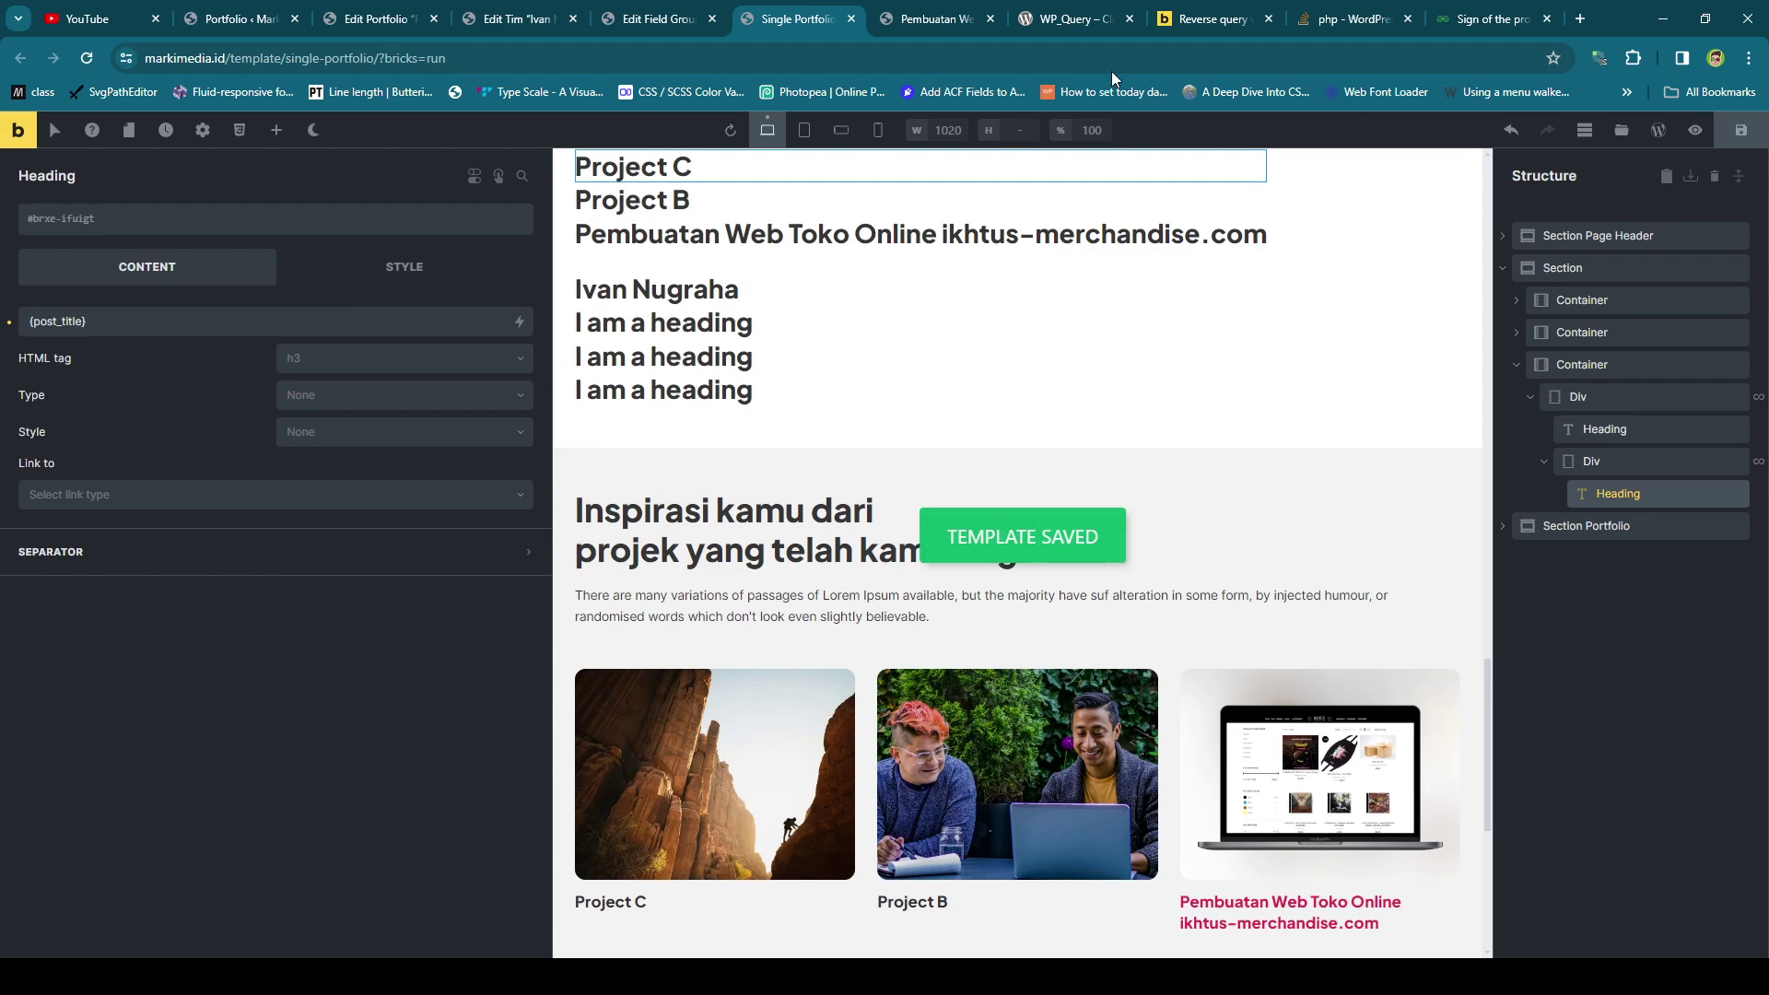
Check the projects listed under the team member on the live portfolio page.
{"action": "left_click", "coordinate": [935, 19]}
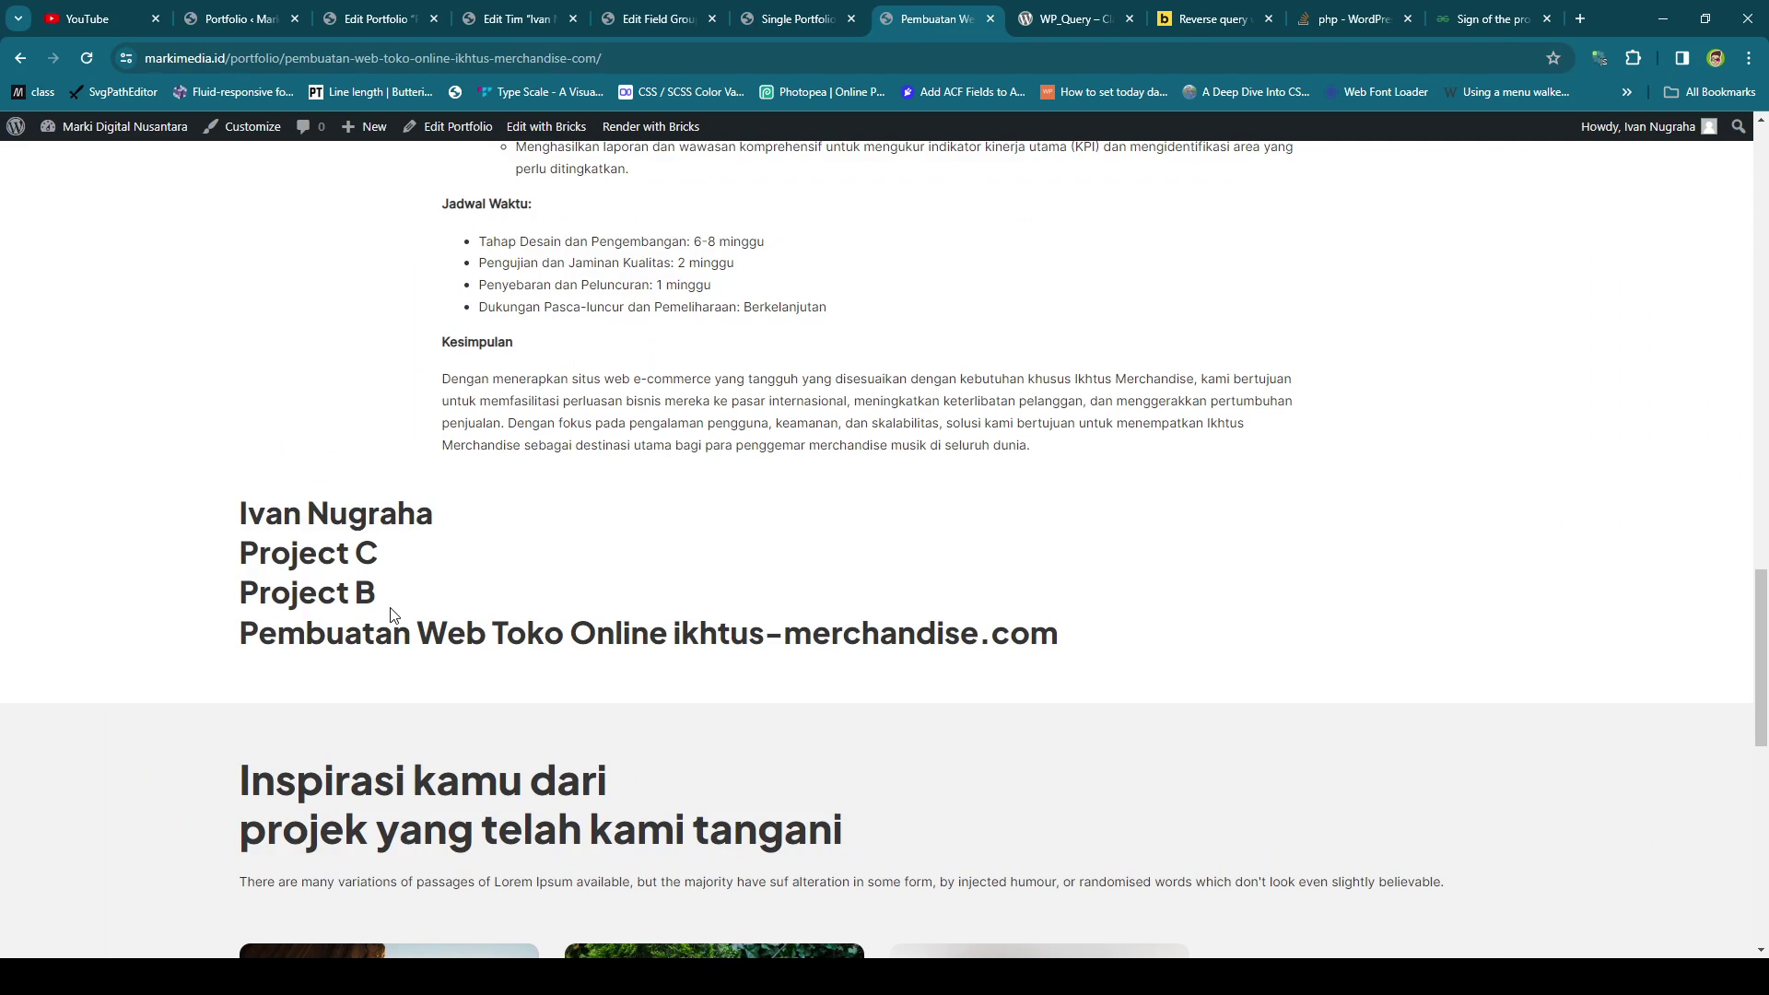
{"action": "left_click_drag", "start_coordinate": [1062, 636], "coordinate": [286, 555]}
{"action": "left_click", "coordinate": [545, 482]}
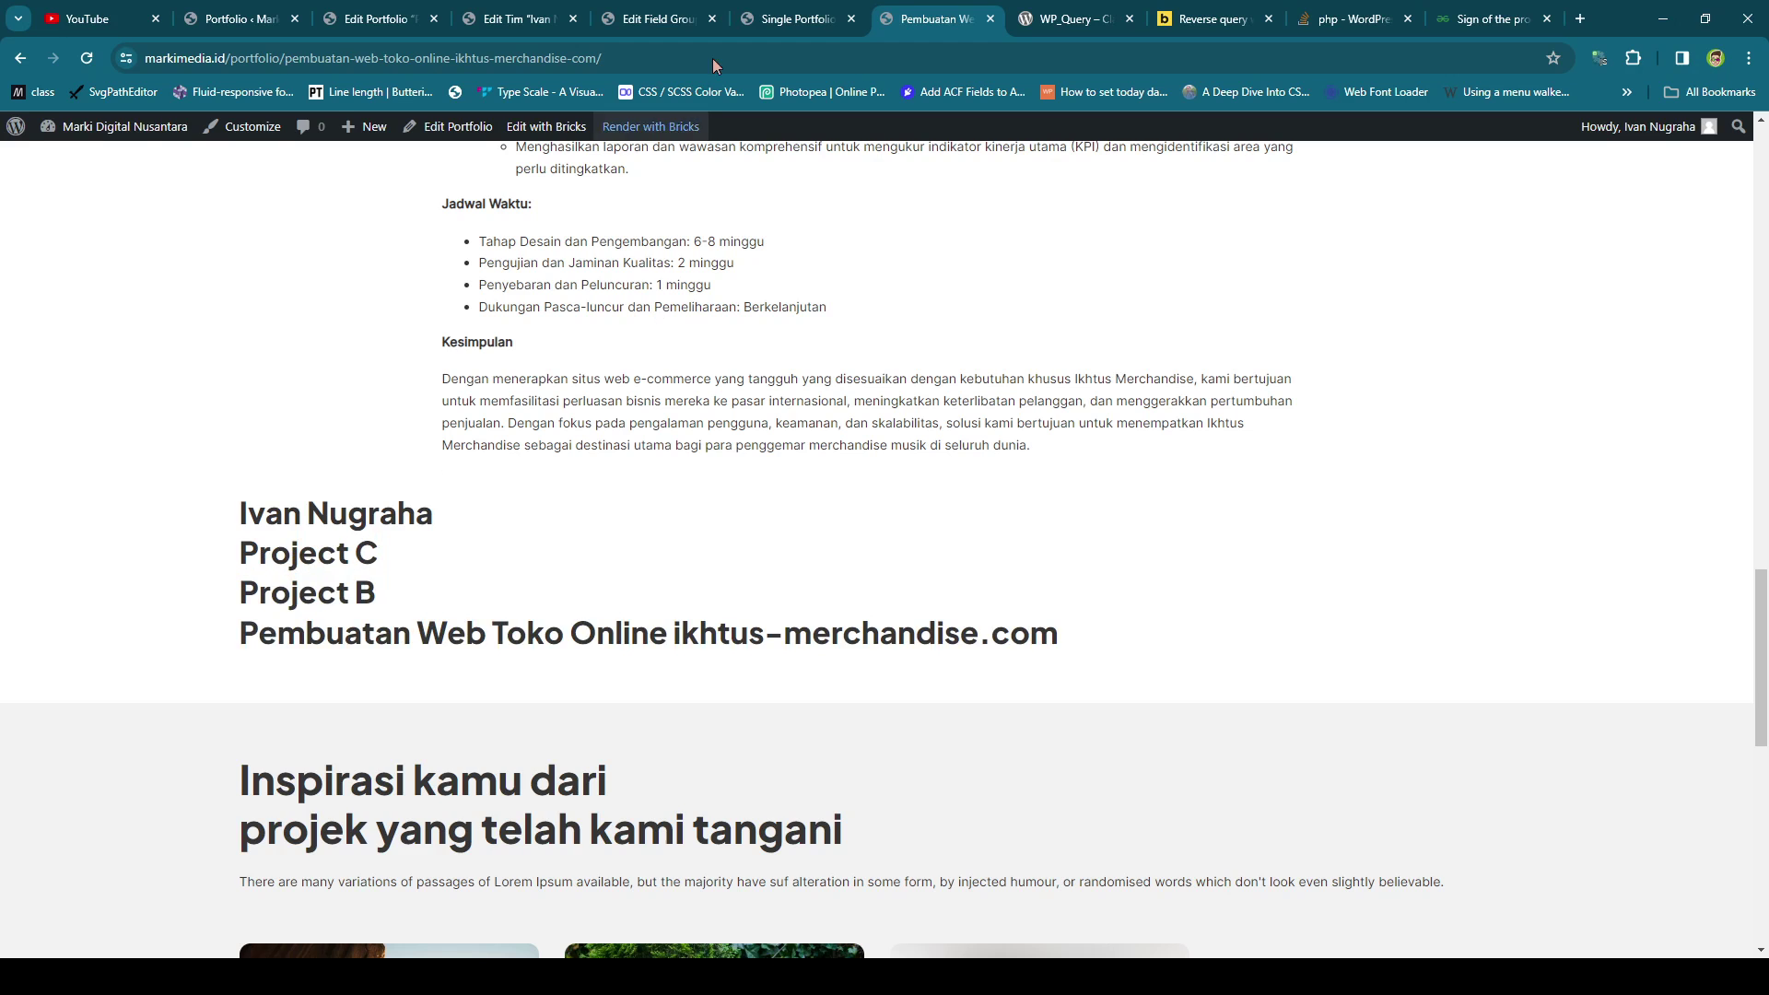
Remove Project B from the Portfolio field of the team member's Tim post and update the post.
{"action": "left_click", "coordinate": [661, 19]}
{"action": "left_click", "coordinate": [522, 19]}
{"action": "scroll", "coordinate": [1111, 679], "scroll_direction": "down", "scroll_amount": 2}
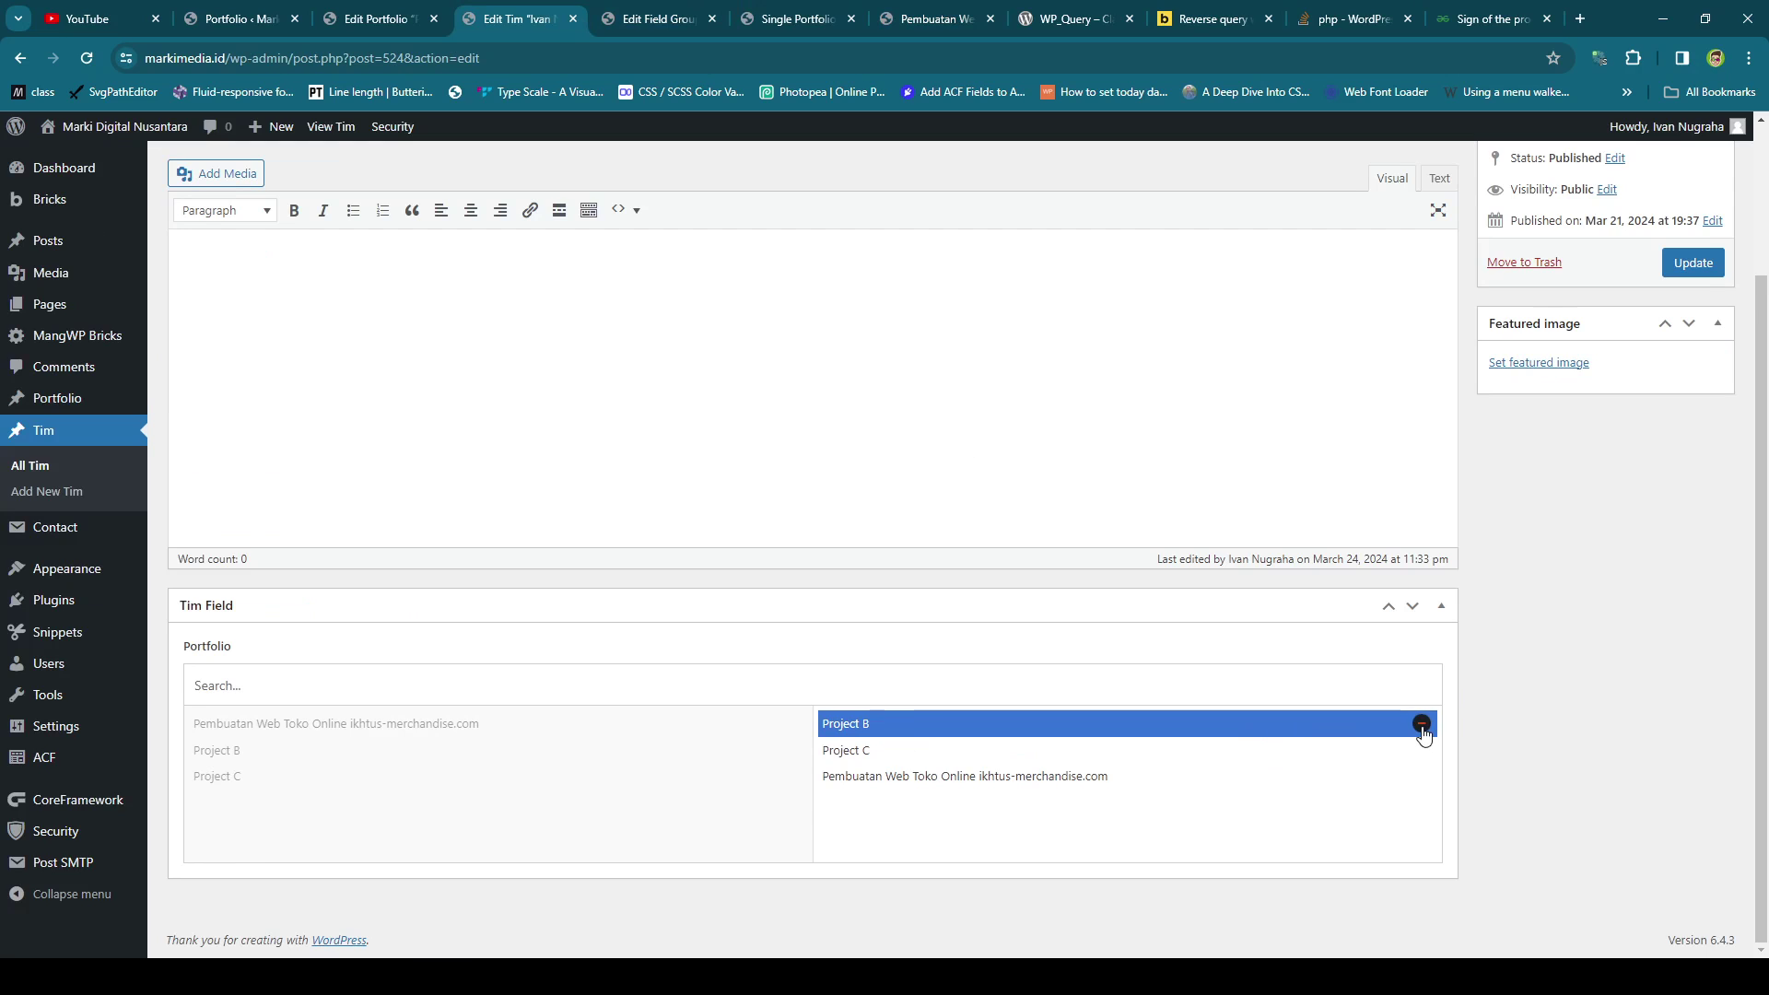
{"action": "left_click", "coordinate": [1422, 725]}
{"action": "left_click", "coordinate": [1681, 262]}
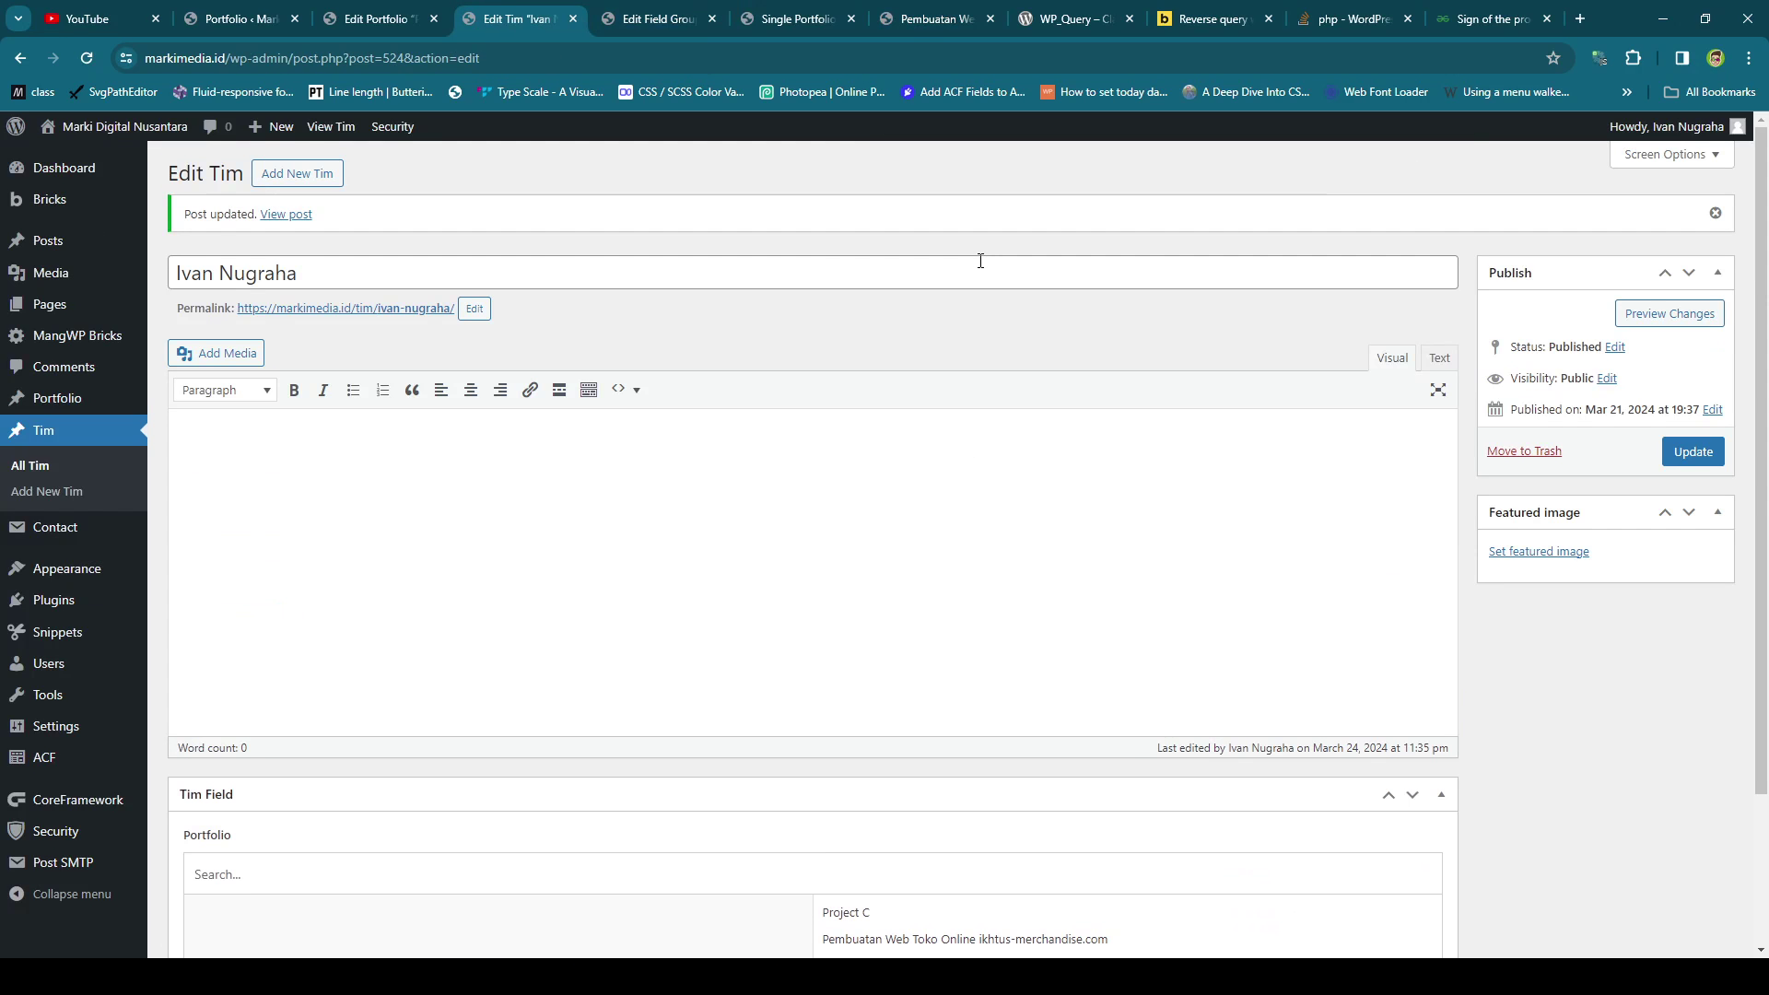
{"action": "scroll", "coordinate": [980, 260], "scroll_direction": "down", "scroll_amount": 2}
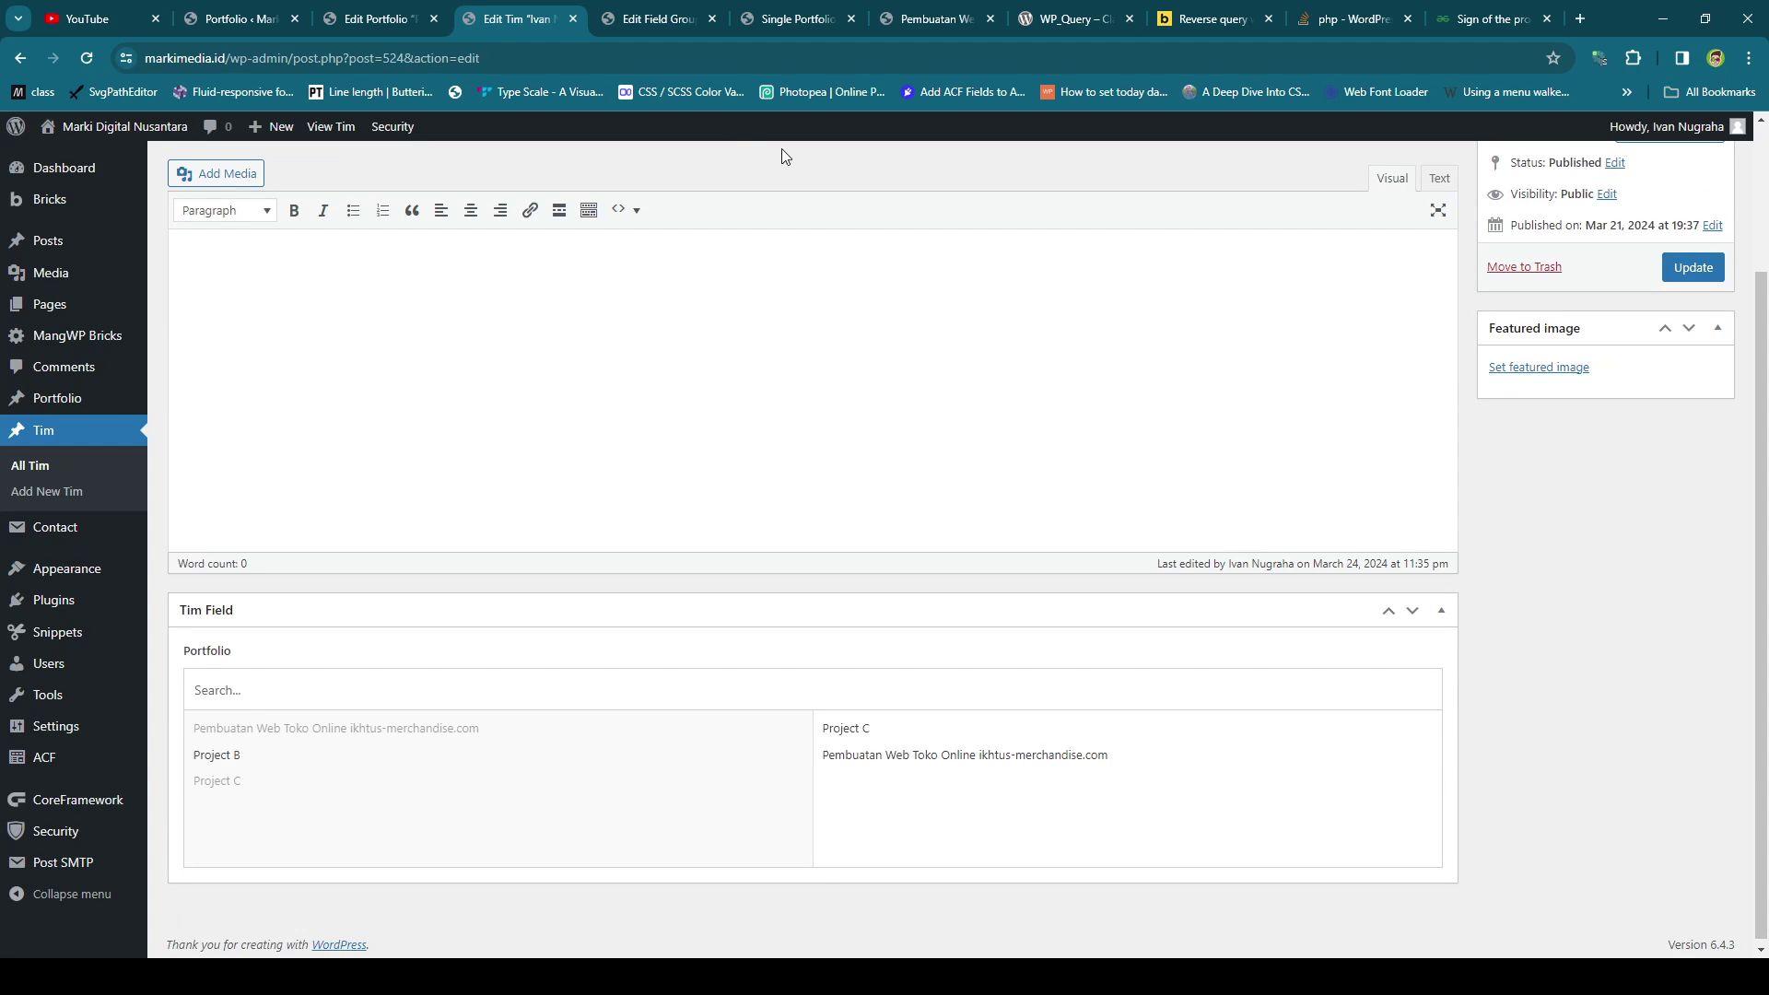
Reload the live portfolio page and review the project list below the team member's name.
{"action": "left_click", "coordinate": [926, 18]}
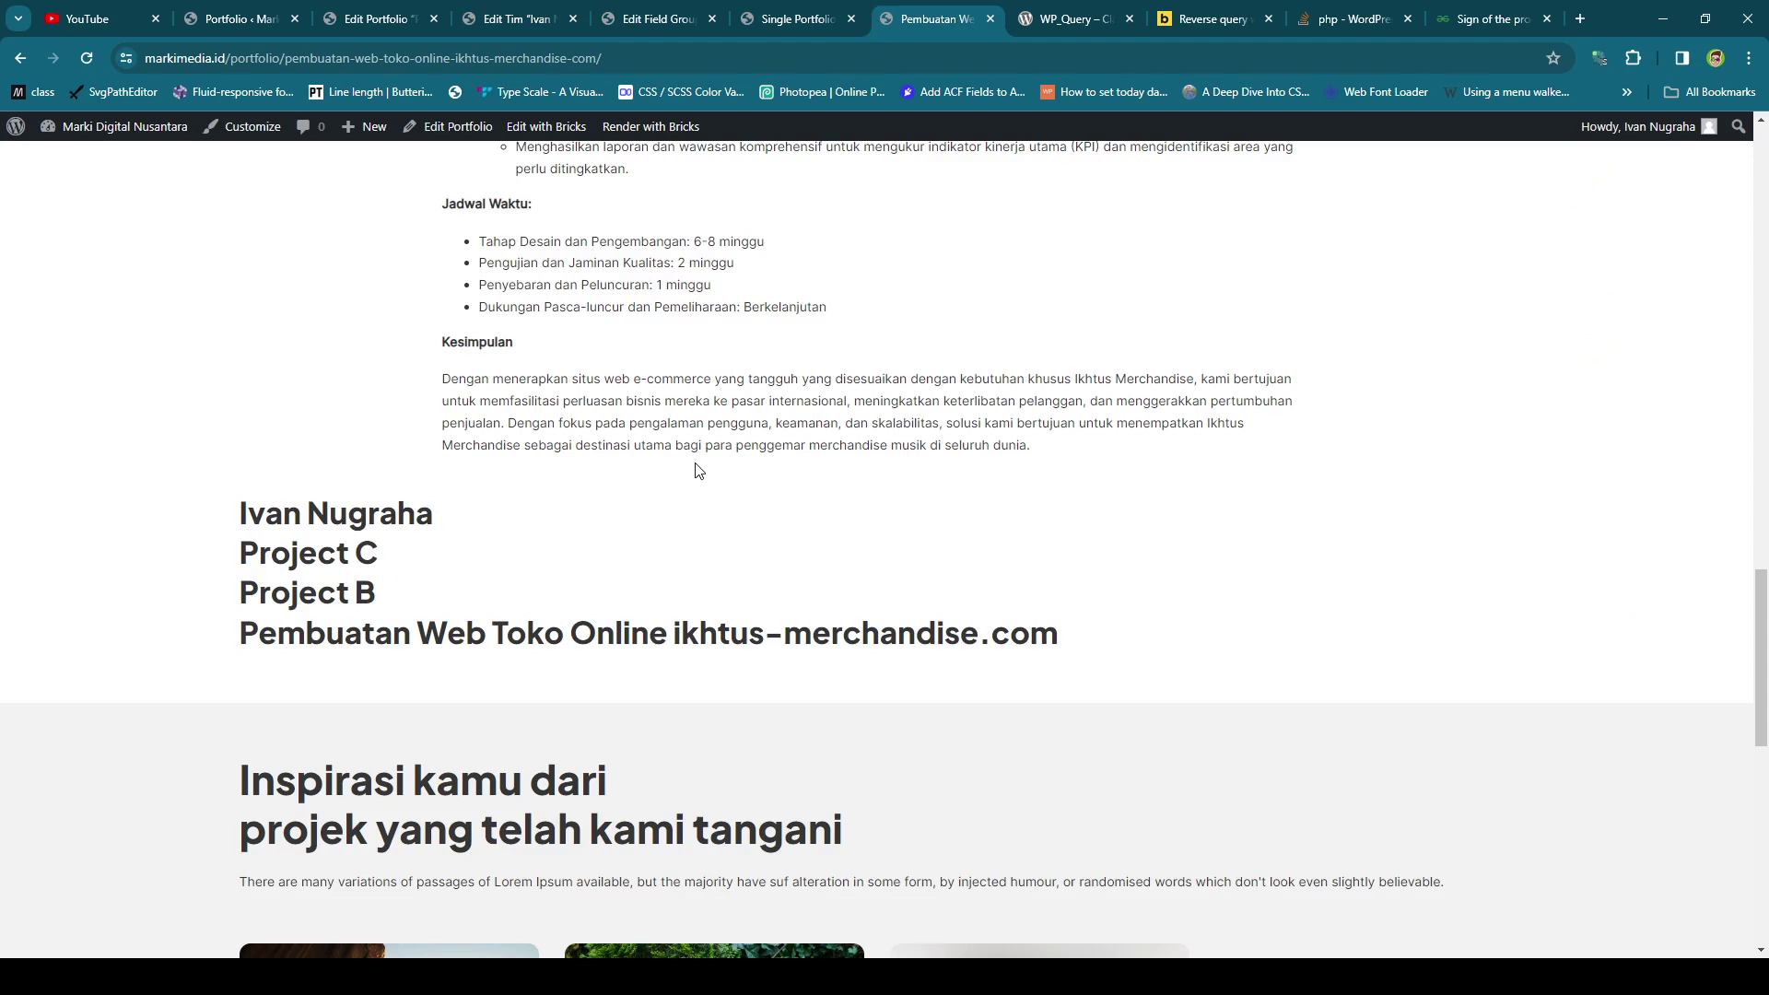
{"action": "key", "text": "F5"}
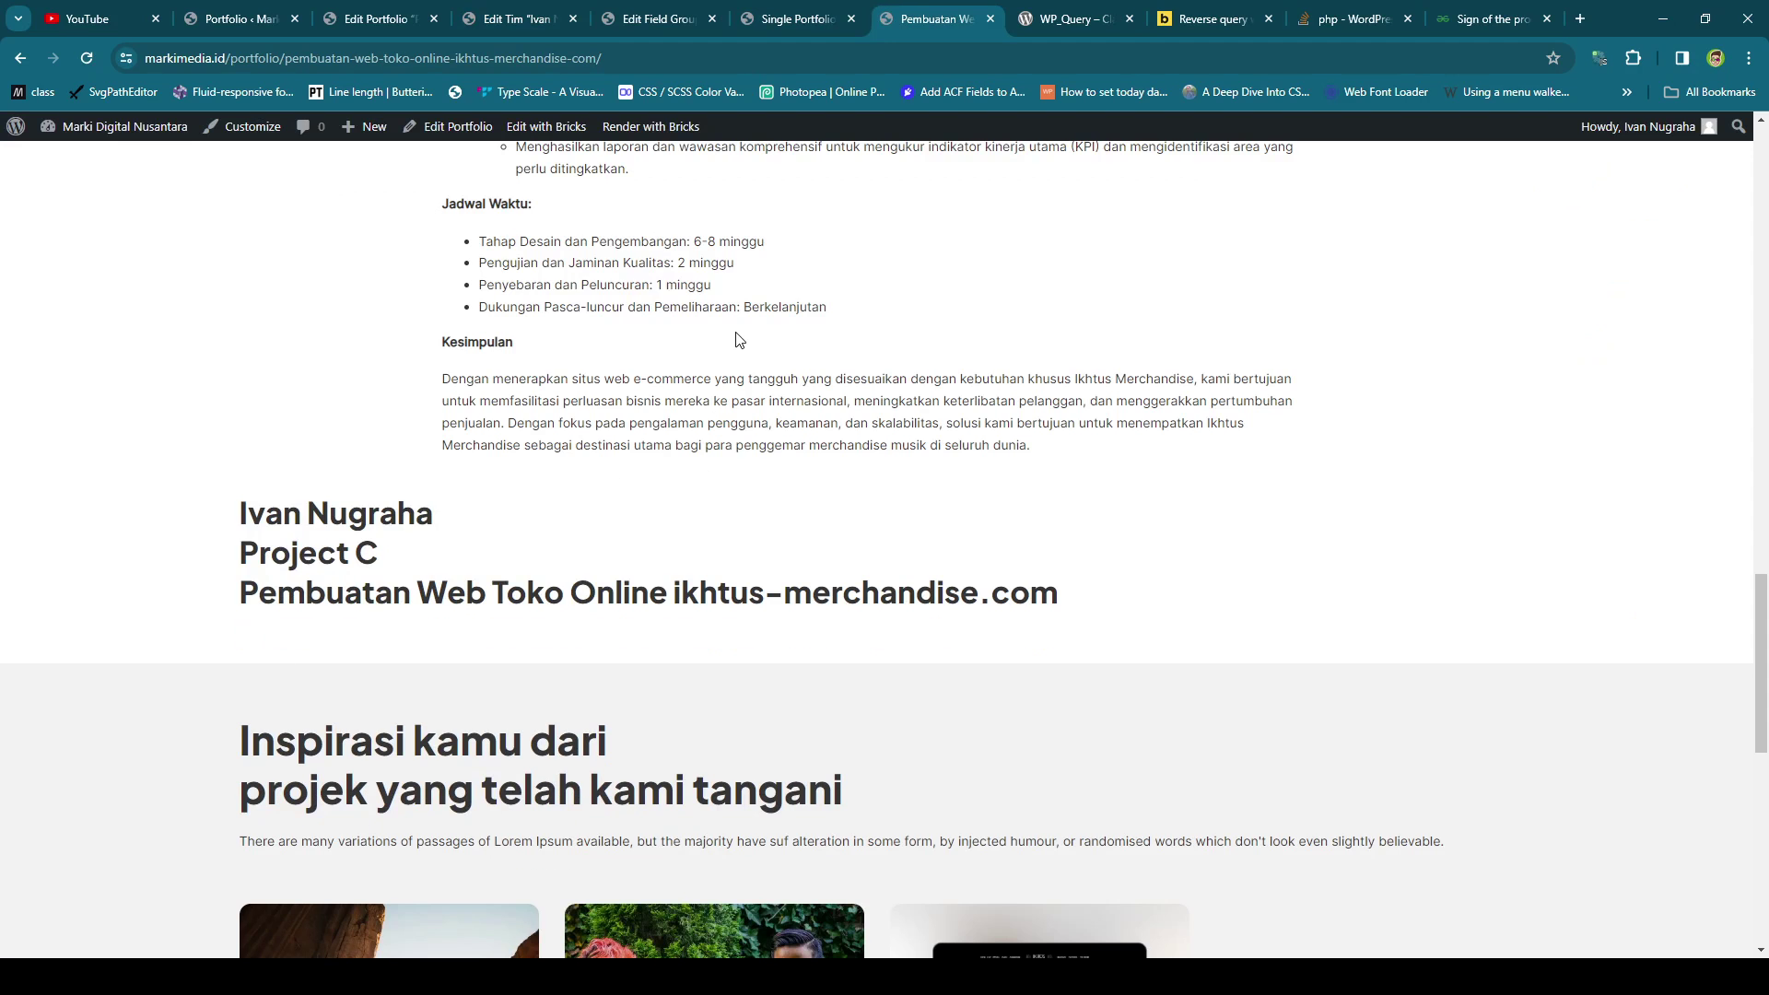
{"action": "scroll", "coordinate": [740, 341], "scroll_direction": "up", "scroll_amount": 4}
{"action": "scroll", "coordinate": [740, 341], "scroll_direction": "up", "scroll_amount": 2}
{"action": "scroll", "coordinate": [740, 341], "scroll_direction": "up", "scroll_amount": 9}
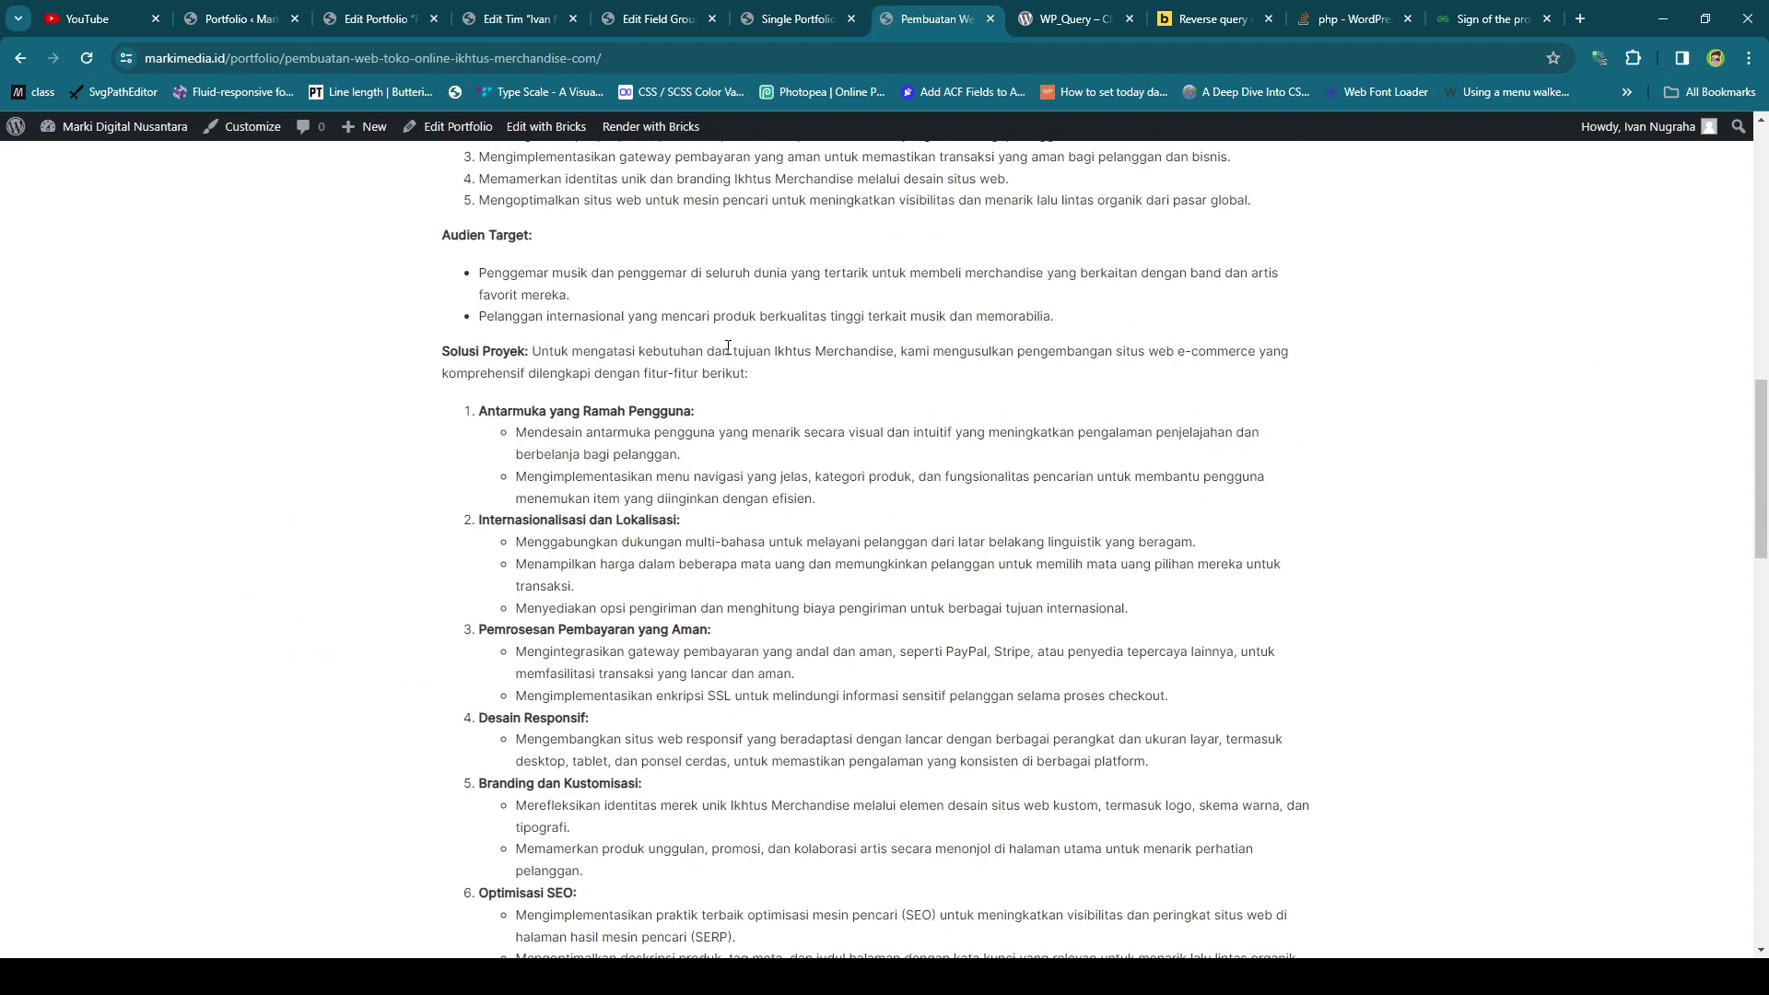
{"action": "scroll", "coordinate": [732, 351], "scroll_direction": "down", "scroll_amount": 13}
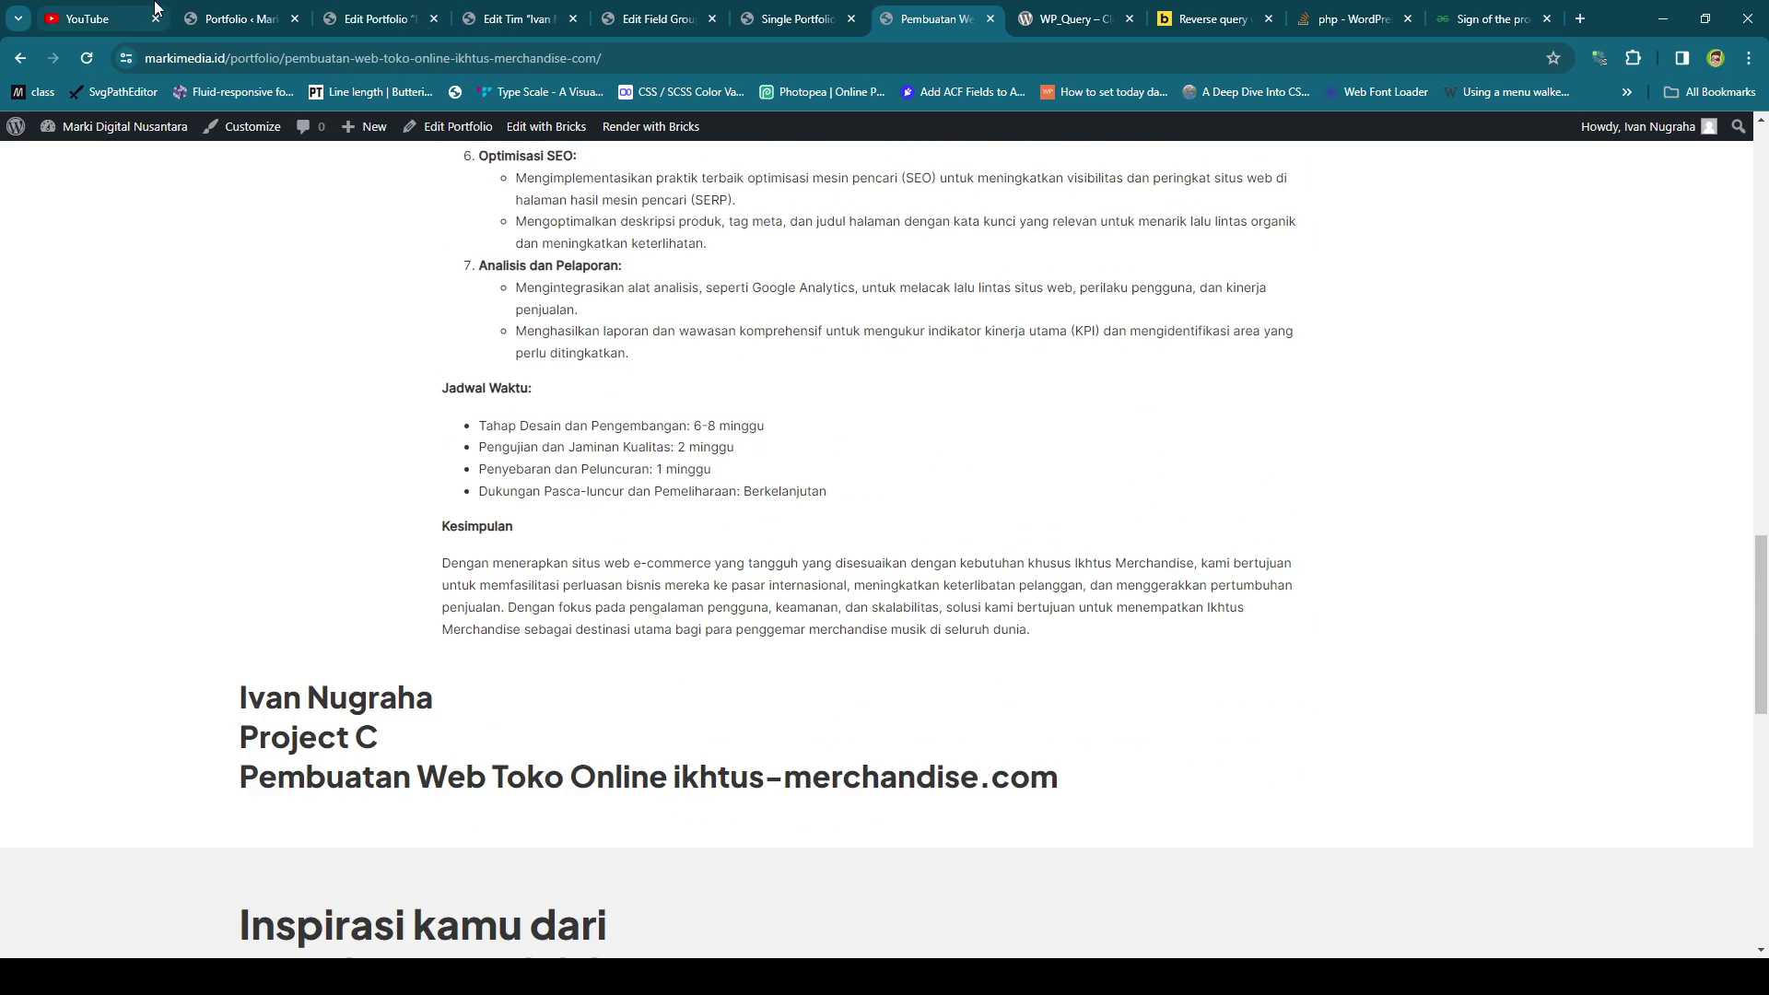
Return to the YouTube comment, expand its replies and highlight the request to display other books.
{"action": "left_click", "coordinate": [93, 19]}
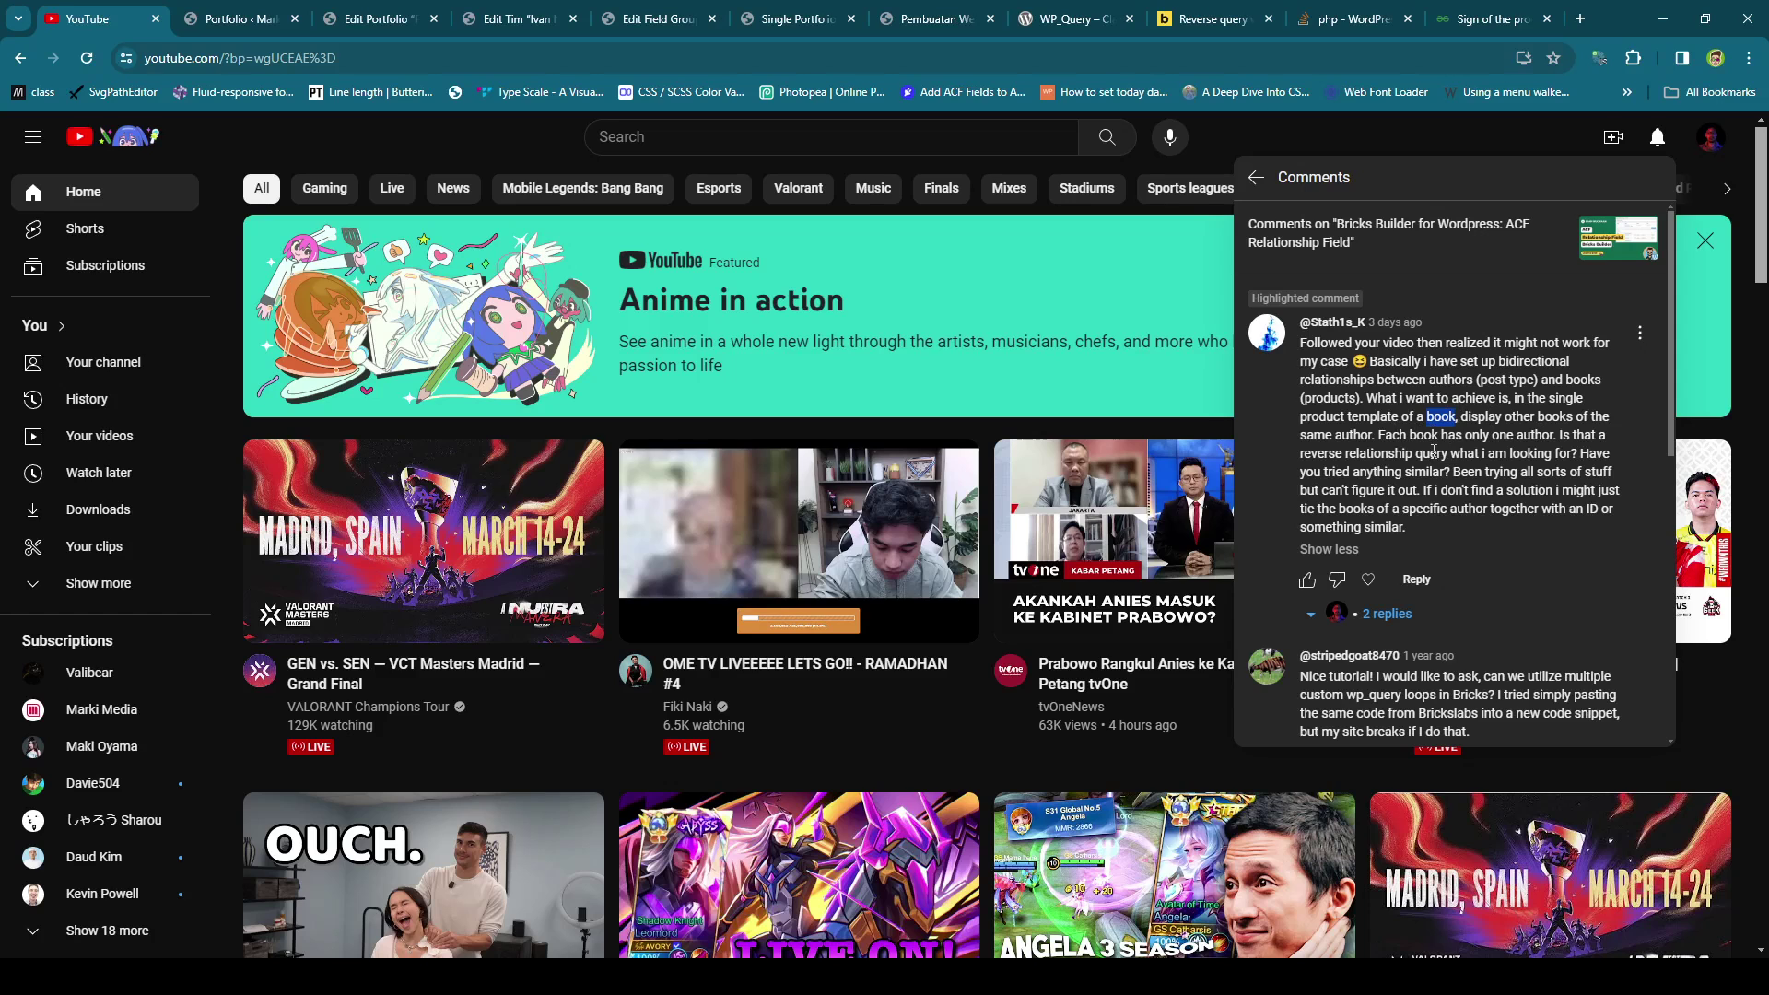
{"action": "scroll", "coordinate": [1455, 472], "scroll_direction": "down", "scroll_amount": 1}
{"action": "left_click", "coordinate": [1407, 522]}
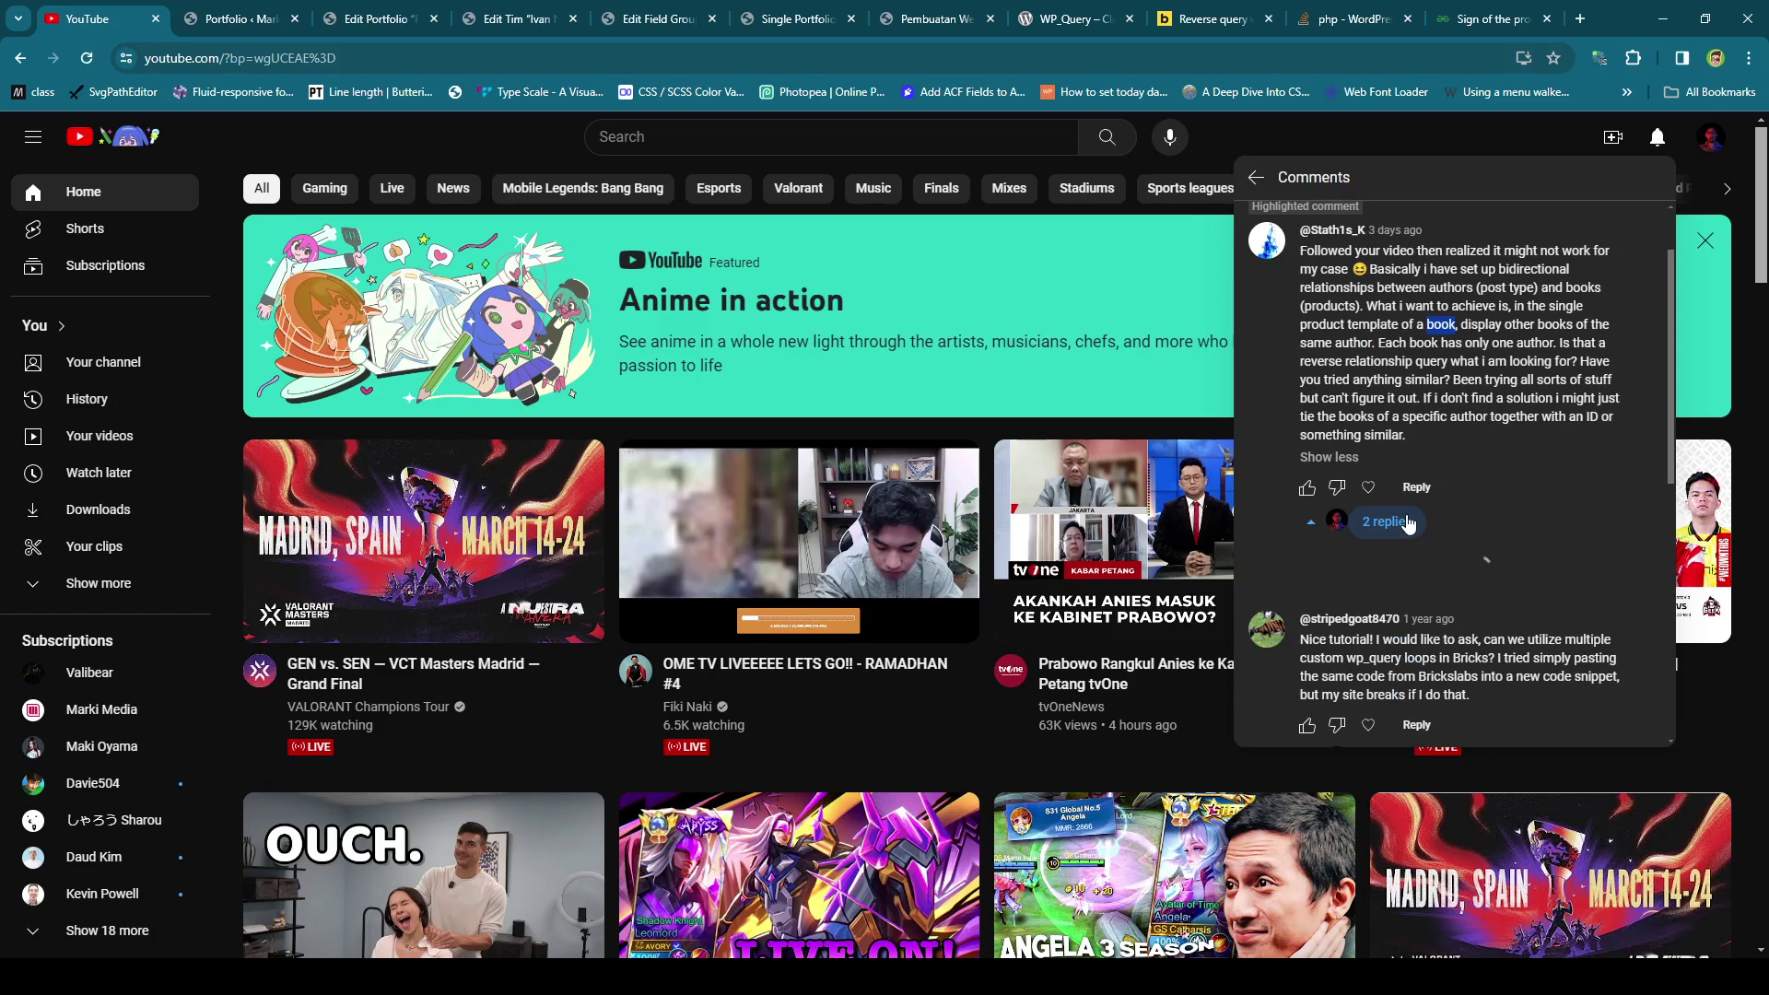
{"action": "scroll", "coordinate": [1440, 568], "scroll_direction": "down", "scroll_amount": 1}
{"action": "scroll", "coordinate": [1407, 600], "scroll_direction": "up", "scroll_amount": 2}
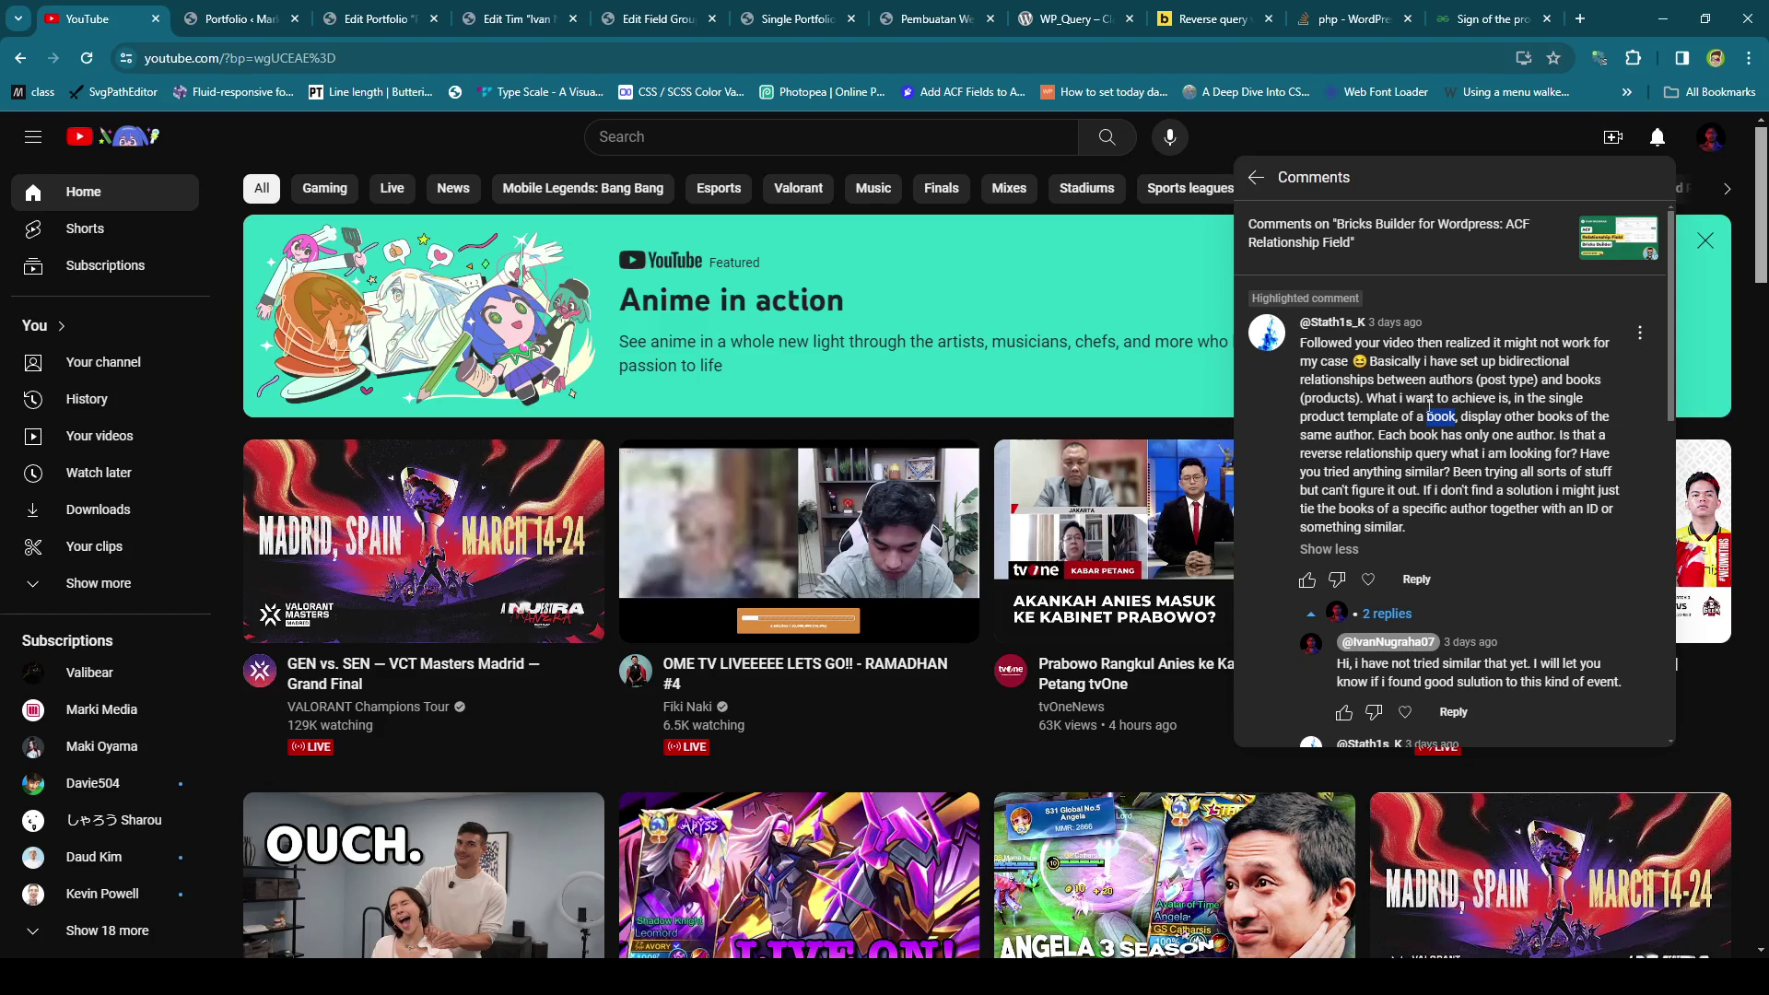
{"action": "left_click_drag", "start_coordinate": [1464, 418], "coordinate": [1569, 418]}
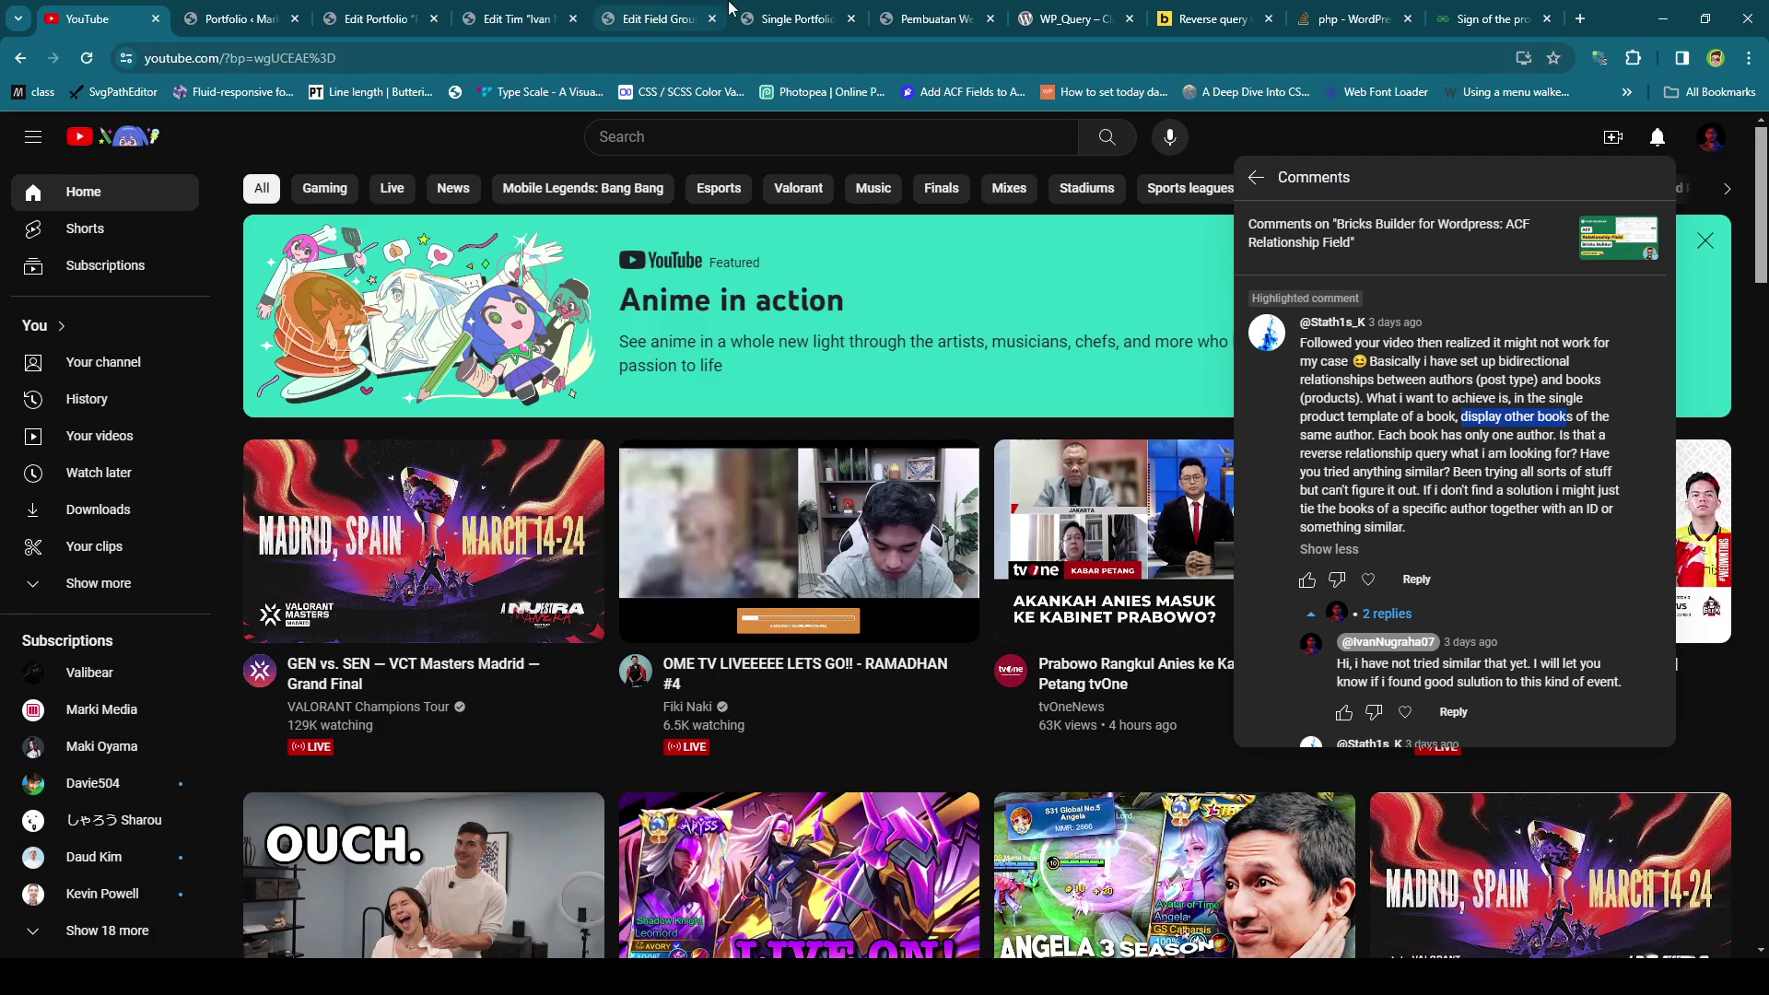
Select the nested Div in the Bricks template and compare the live portfolio page's title with the projects listed under the team member.
{"action": "left_click", "coordinate": [793, 19]}
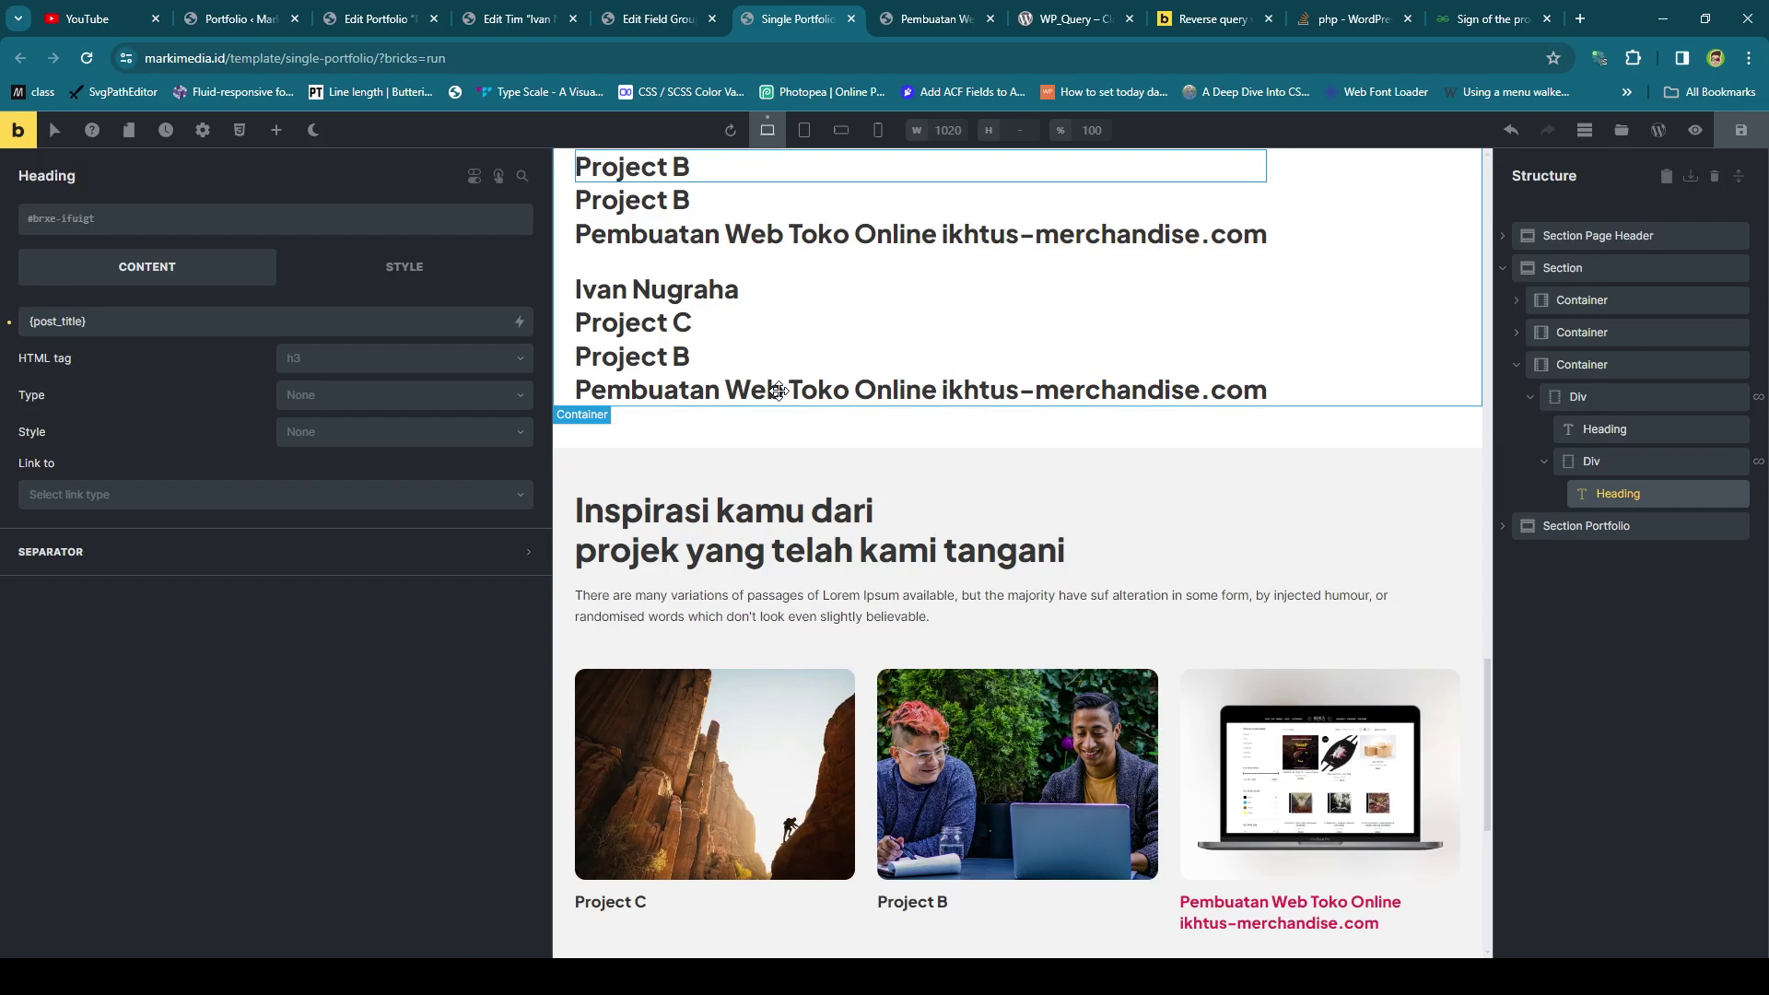
{"action": "left_click", "coordinate": [1594, 461]}
{"action": "left_click", "coordinate": [934, 18]}
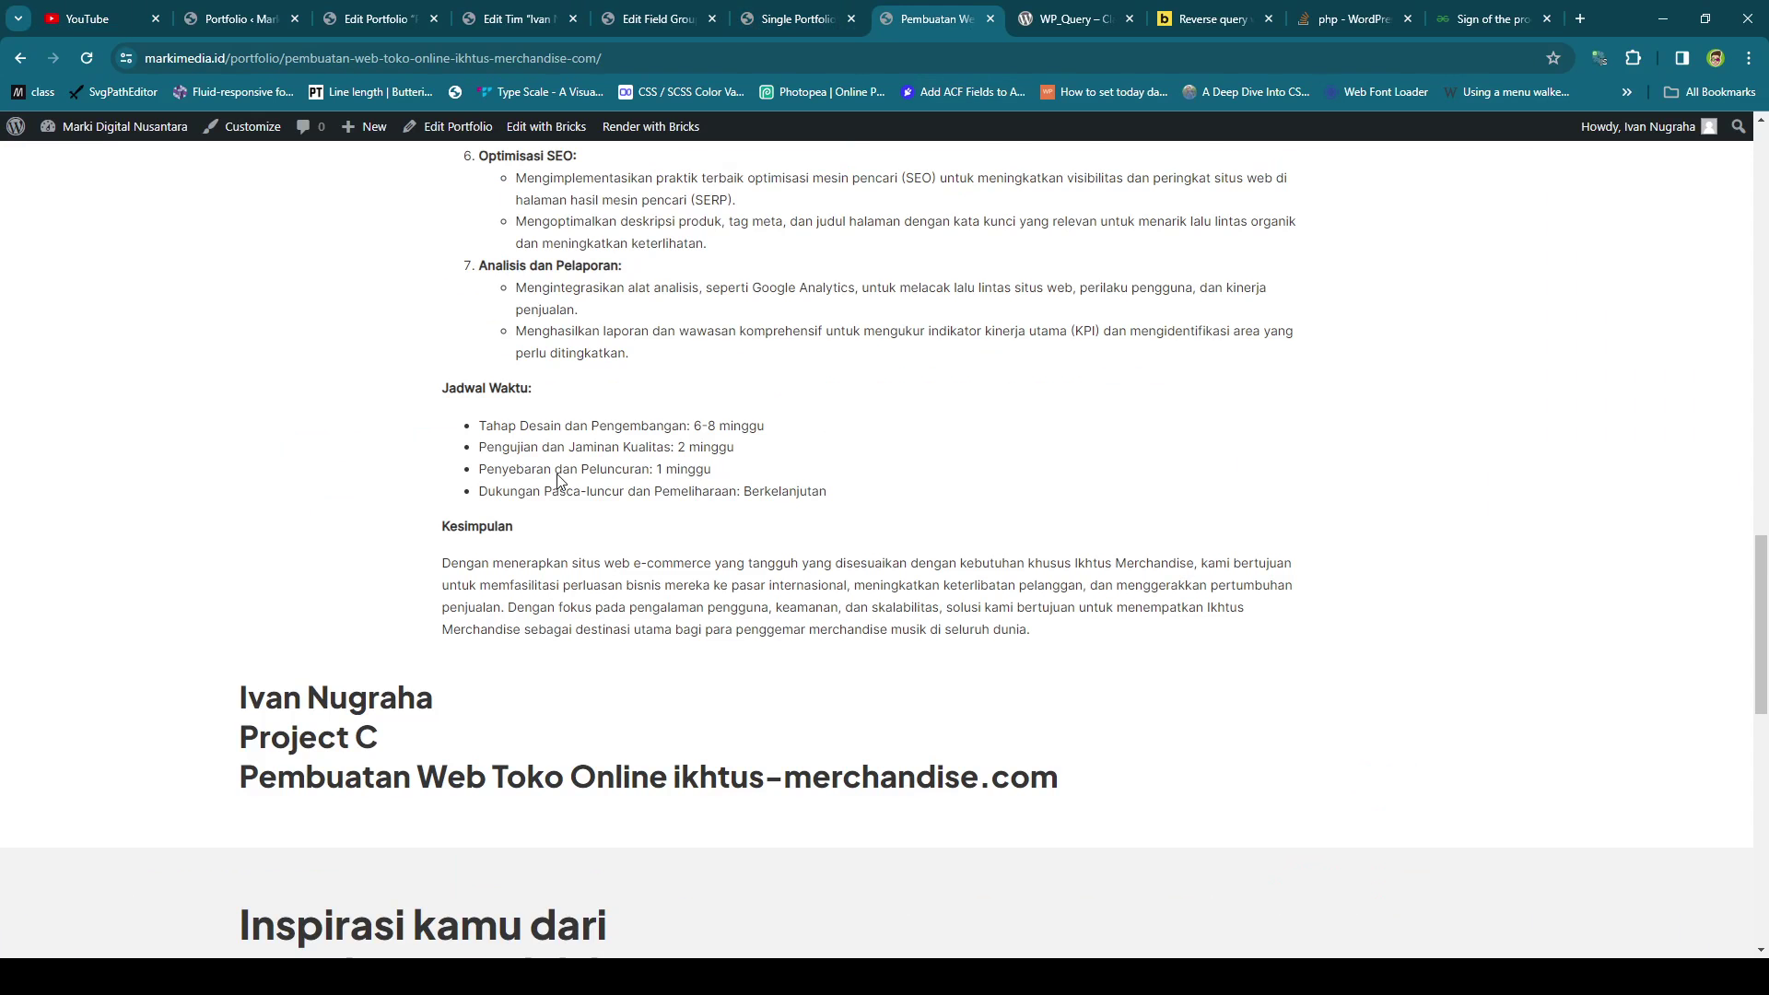
{"action": "scroll", "coordinate": [896, 651], "scroll_direction": "down", "scroll_amount": 2}
{"action": "left_click_drag", "start_coordinate": [1066, 600], "coordinate": [683, 493]}
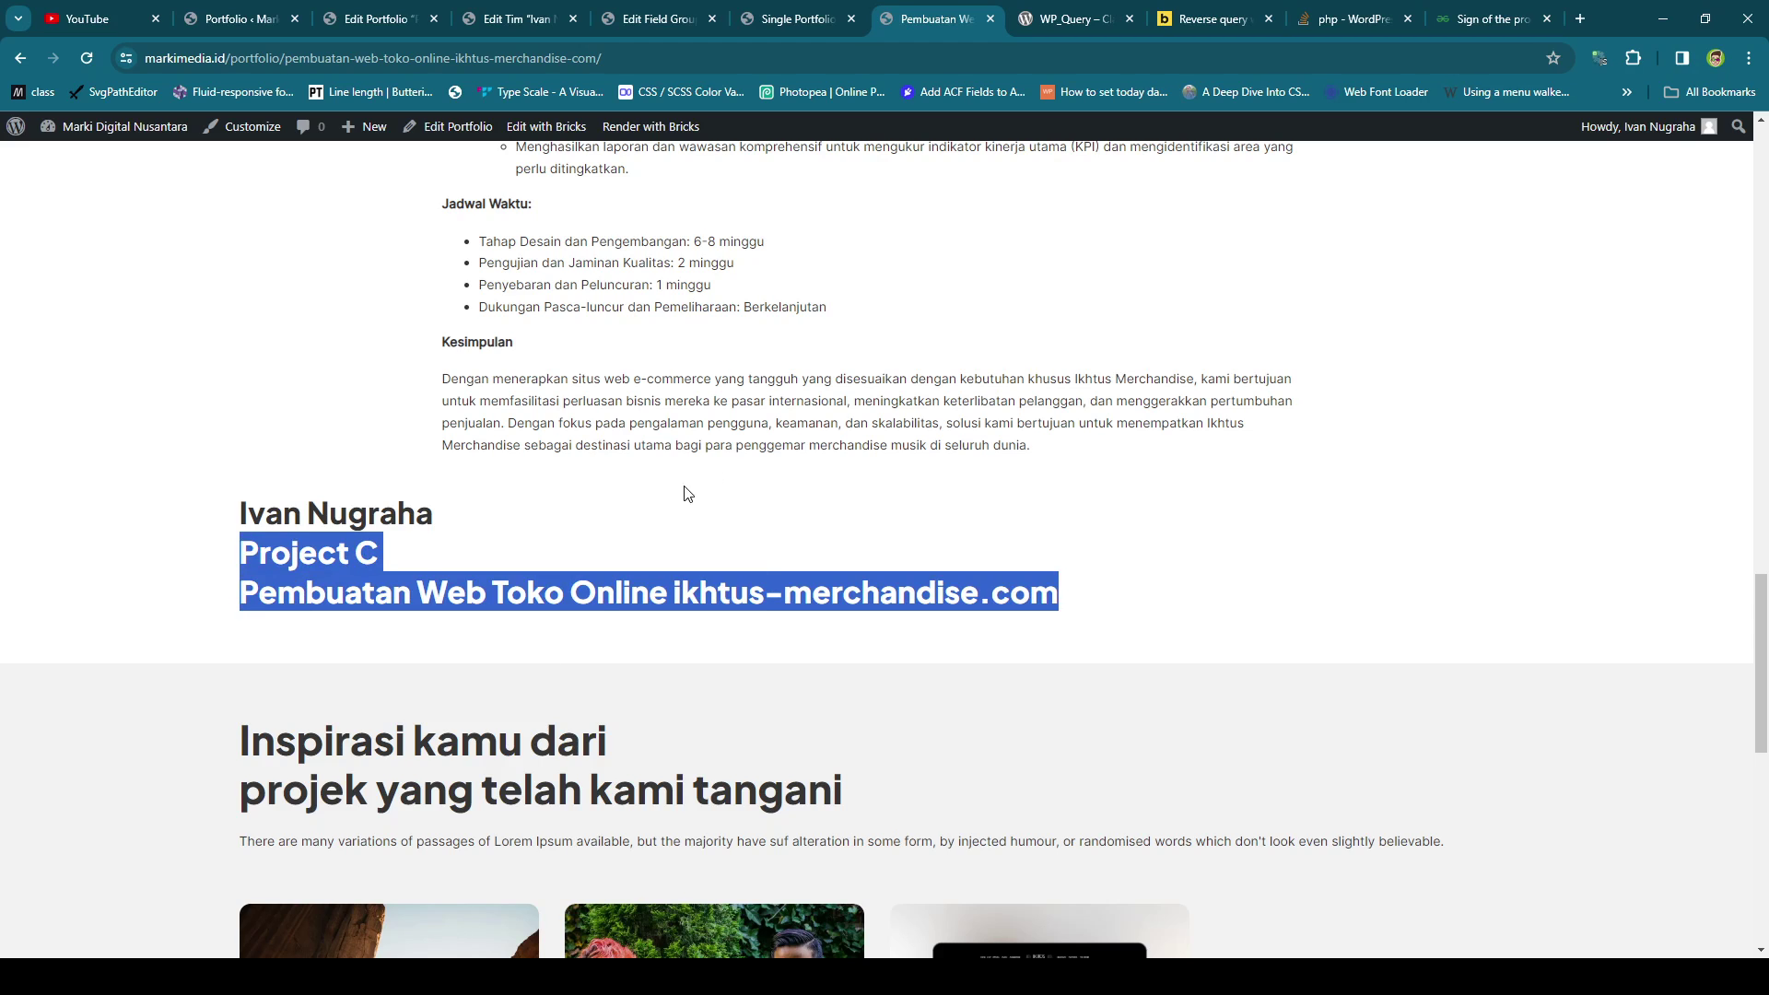
{"action": "triple_click", "coordinate": [442, 600]}
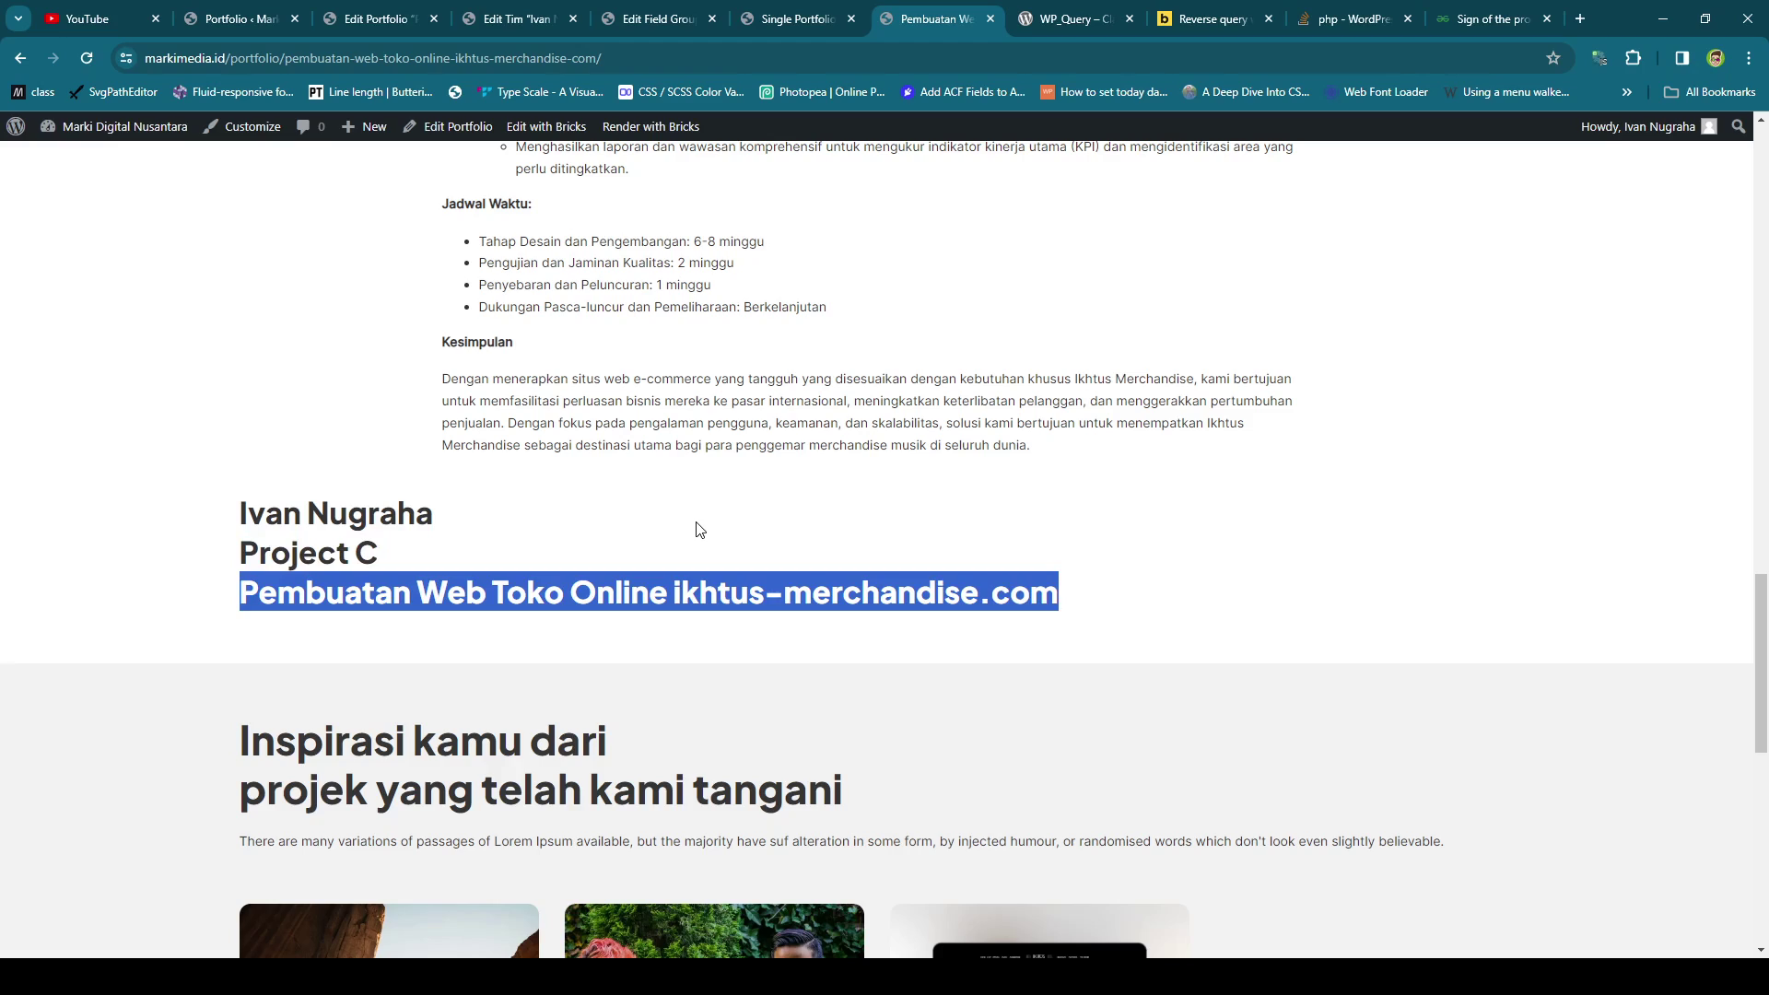
{"action": "scroll", "coordinate": [699, 527], "scroll_direction": "up", "scroll_amount": 15}
{"action": "triple_click", "coordinate": [801, 289]}
{"action": "scroll", "coordinate": [670, 477], "scroll_direction": "down", "scroll_amount": 15}
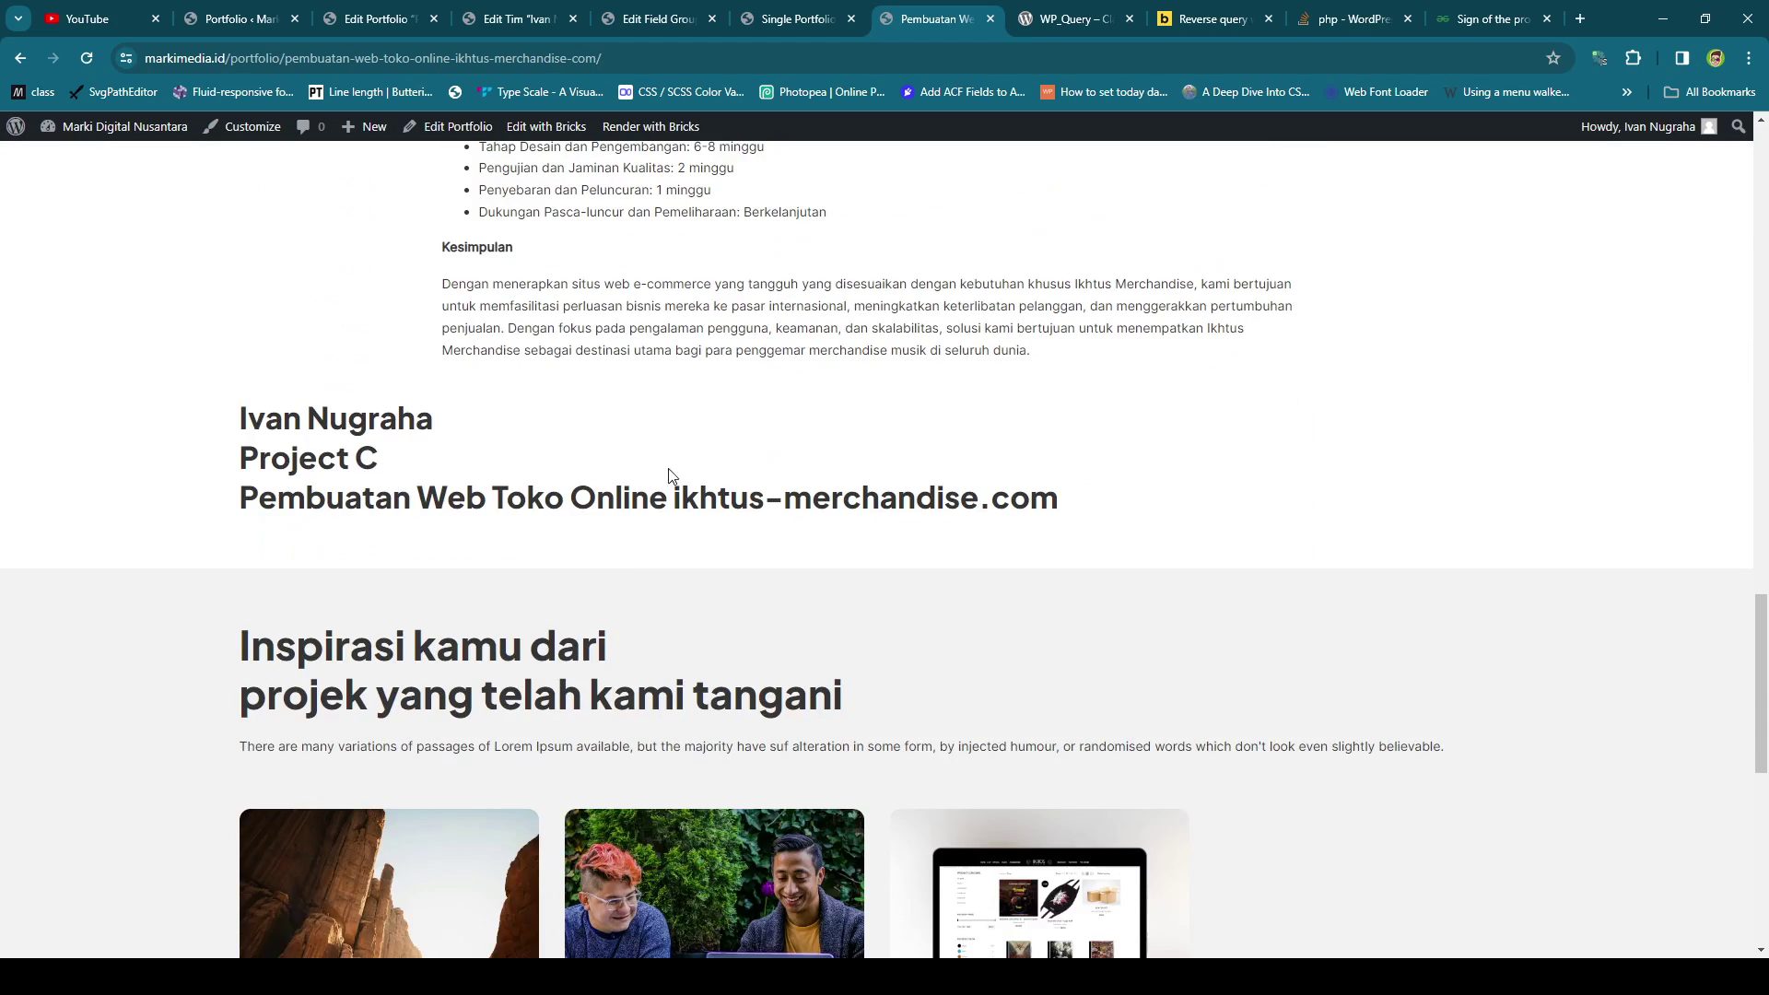
{"action": "triple_click", "coordinate": [670, 495]}
Try excluding the current post in the nested Div's Portfolio query loop and save the template.
{"action": "left_click", "coordinate": [770, 18]}
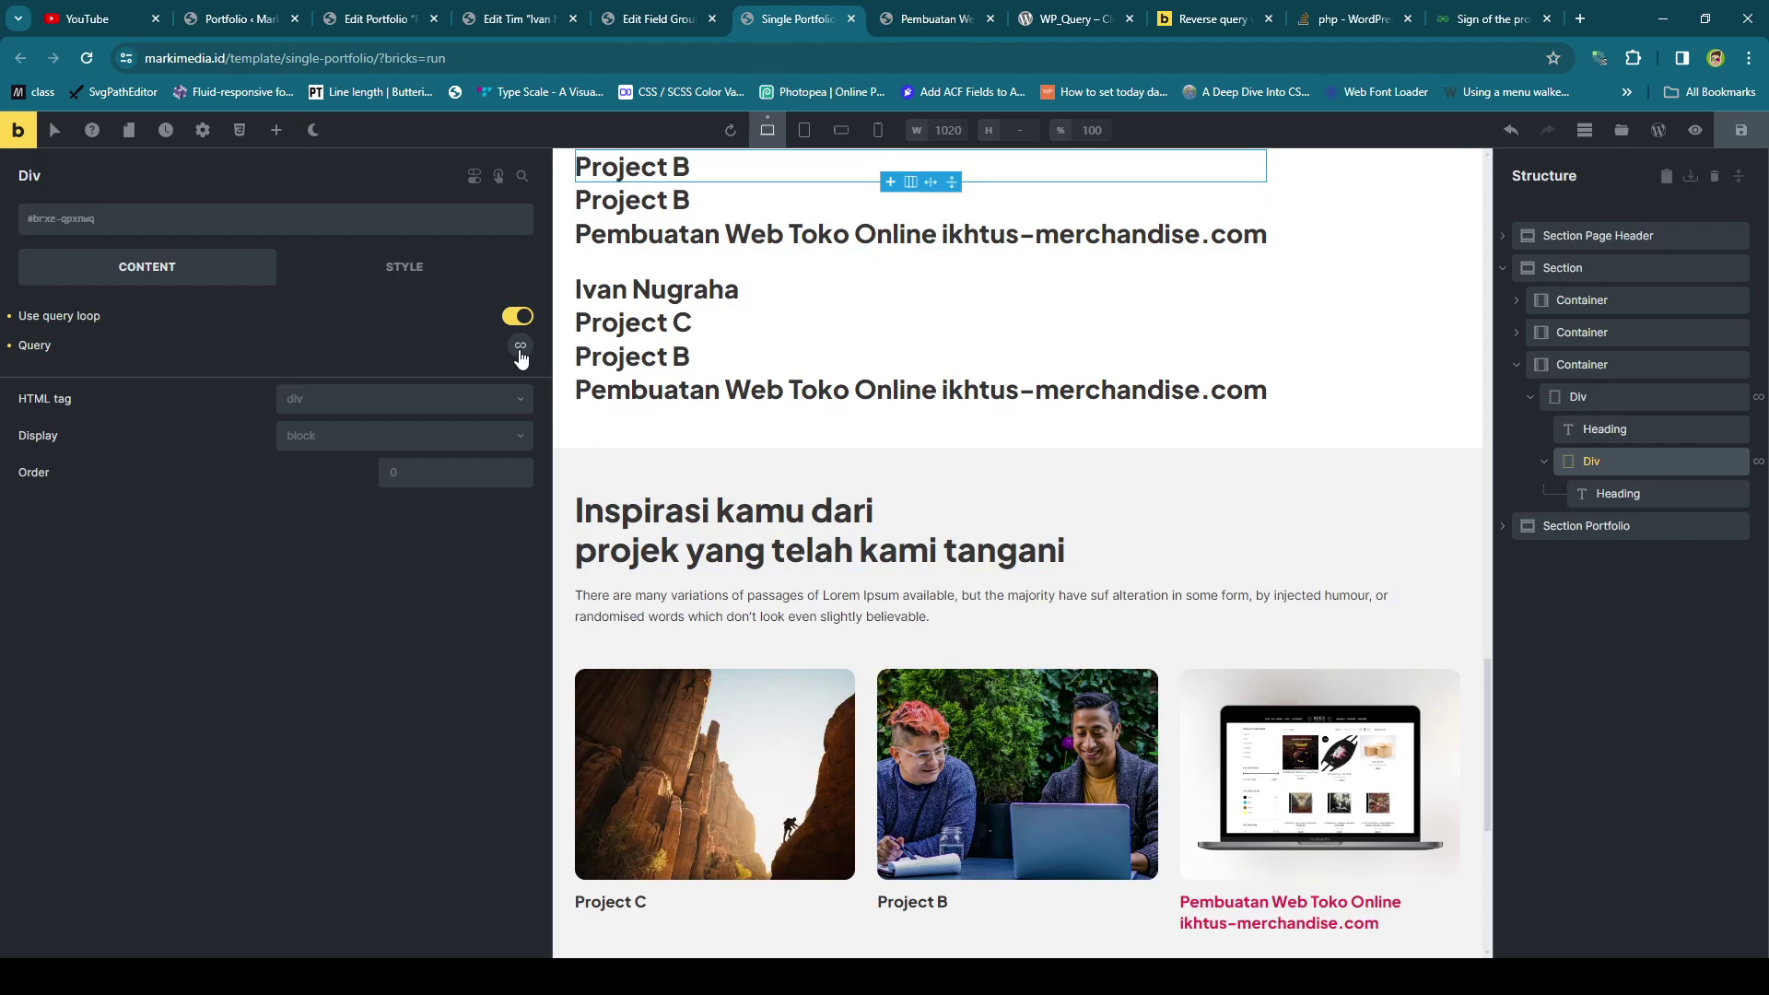
{"action": "left_click", "coordinate": [521, 348]}
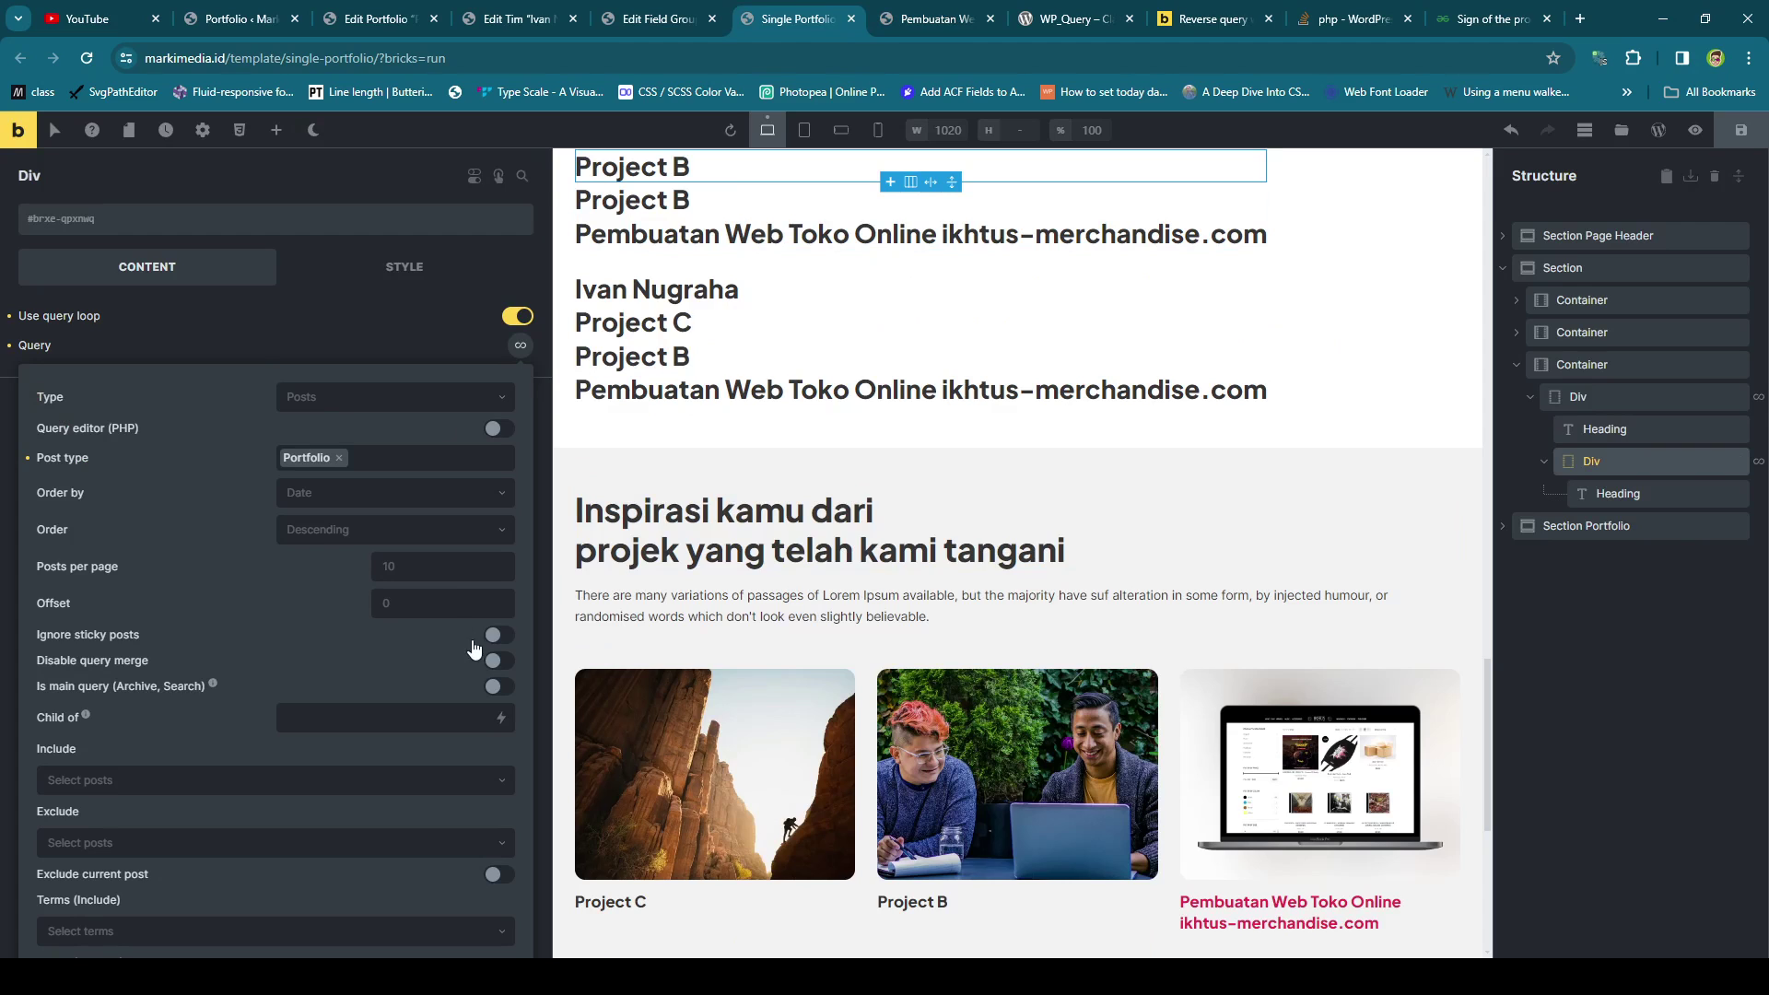
{"action": "scroll", "coordinate": [466, 703], "scroll_direction": "down", "scroll_amount": 2}
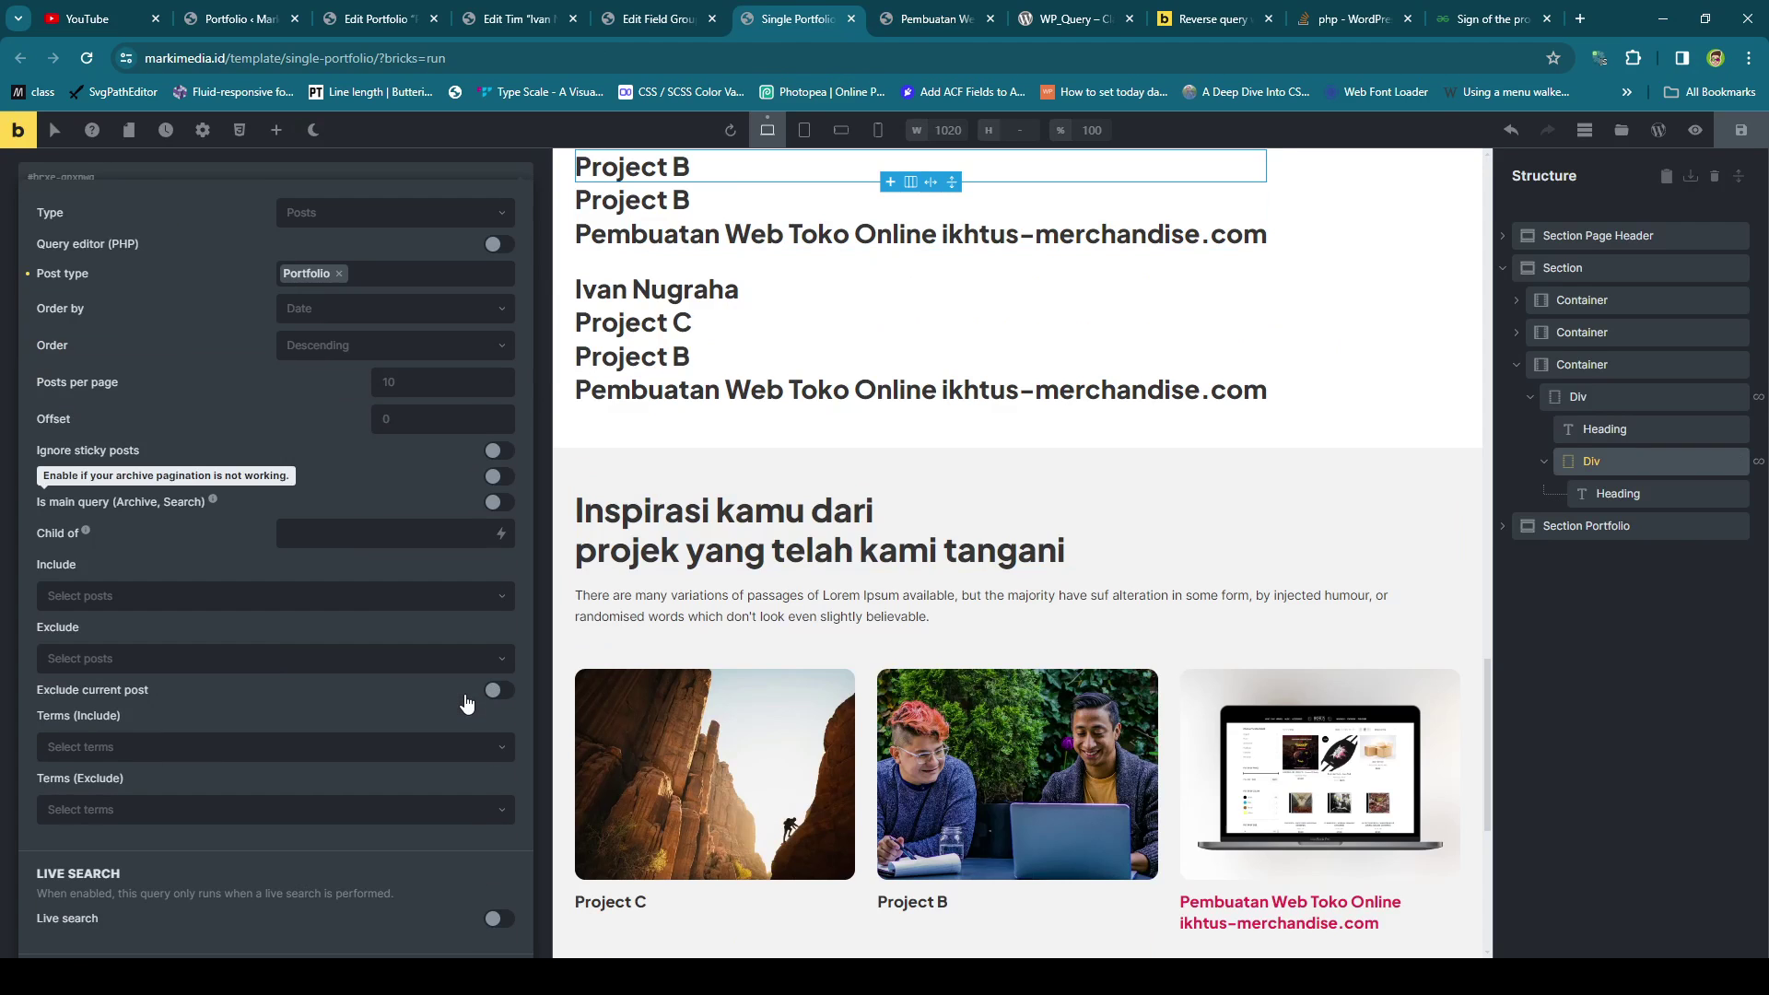
{"action": "left_click", "coordinate": [499, 690]}
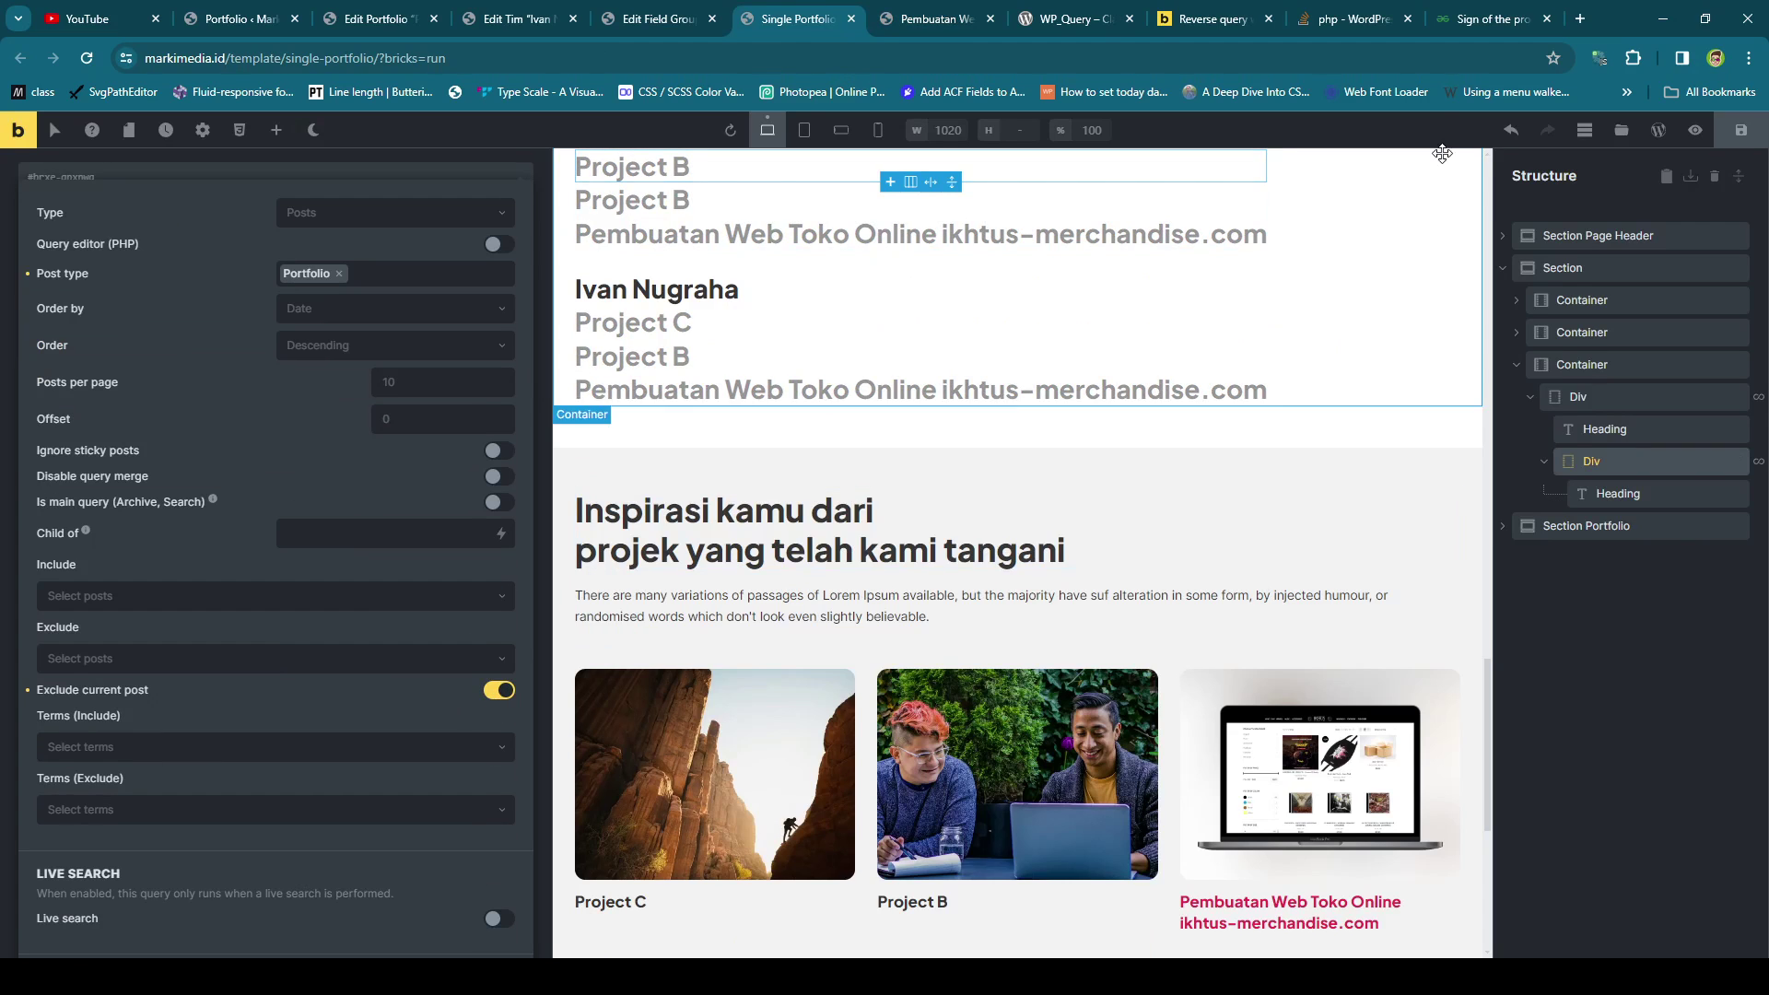
{"action": "key", "text": "ctrl+s"}
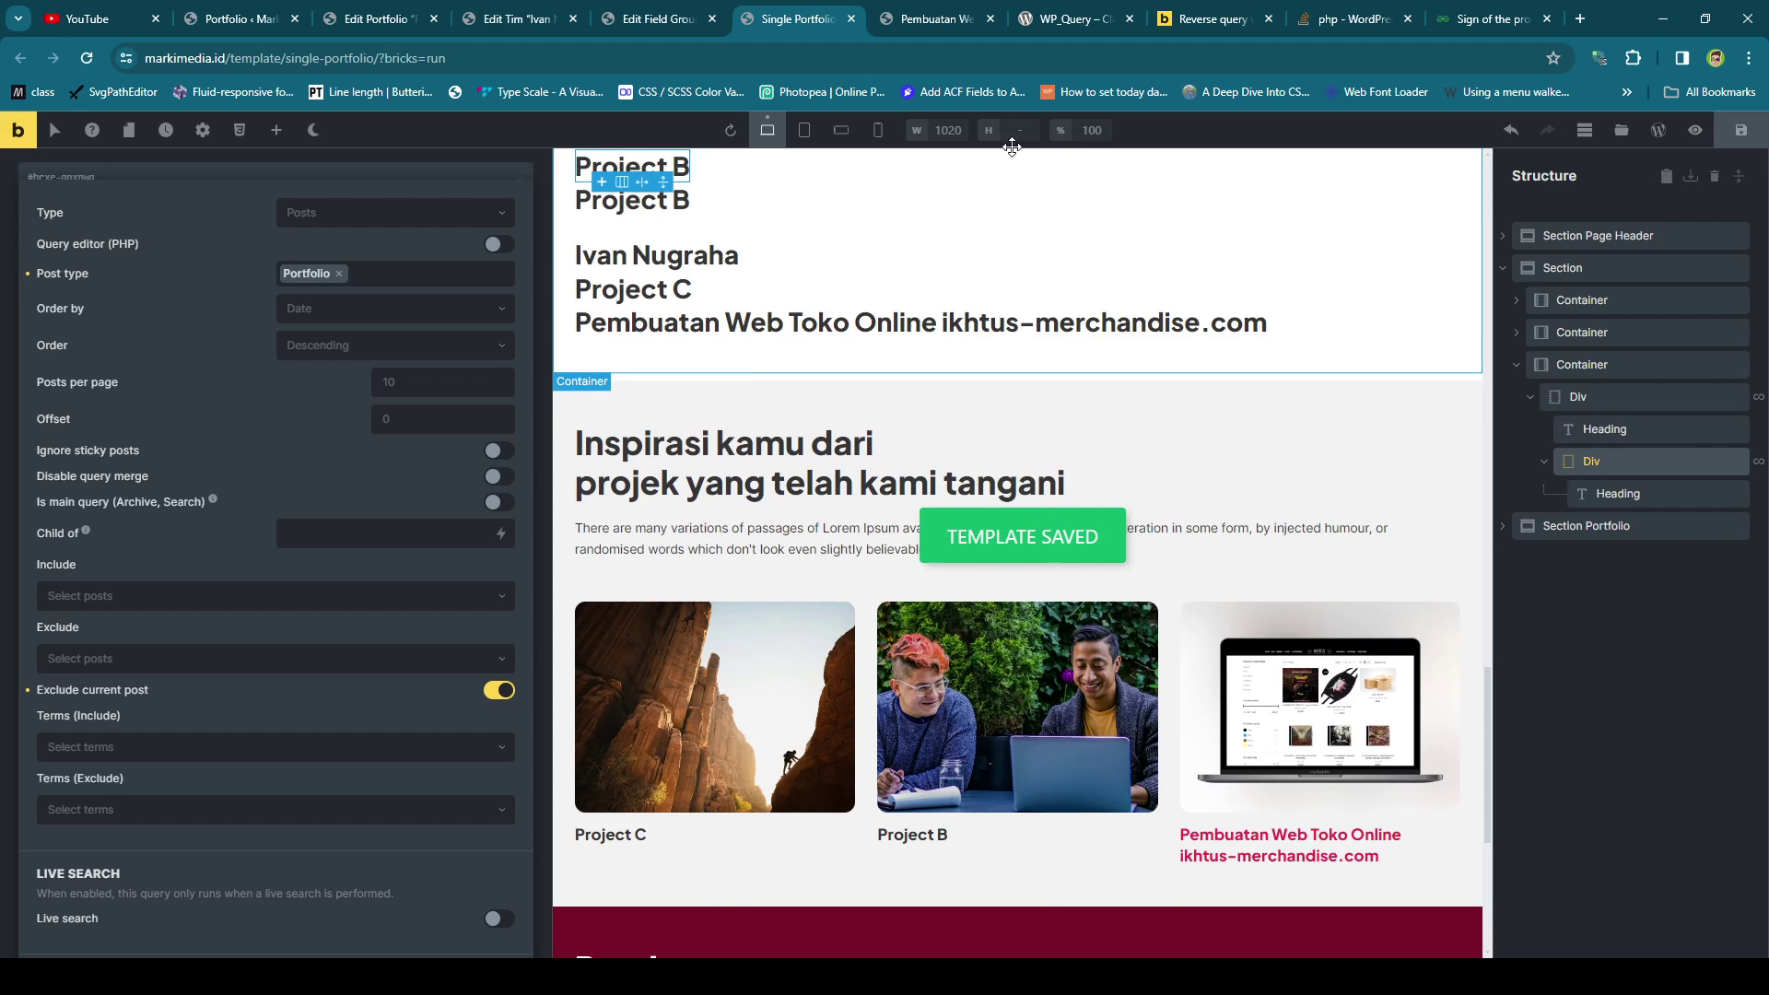
Recheck the live portfolio page for its own project title in the list below the team member's name.
{"action": "left_click", "coordinate": [926, 22]}
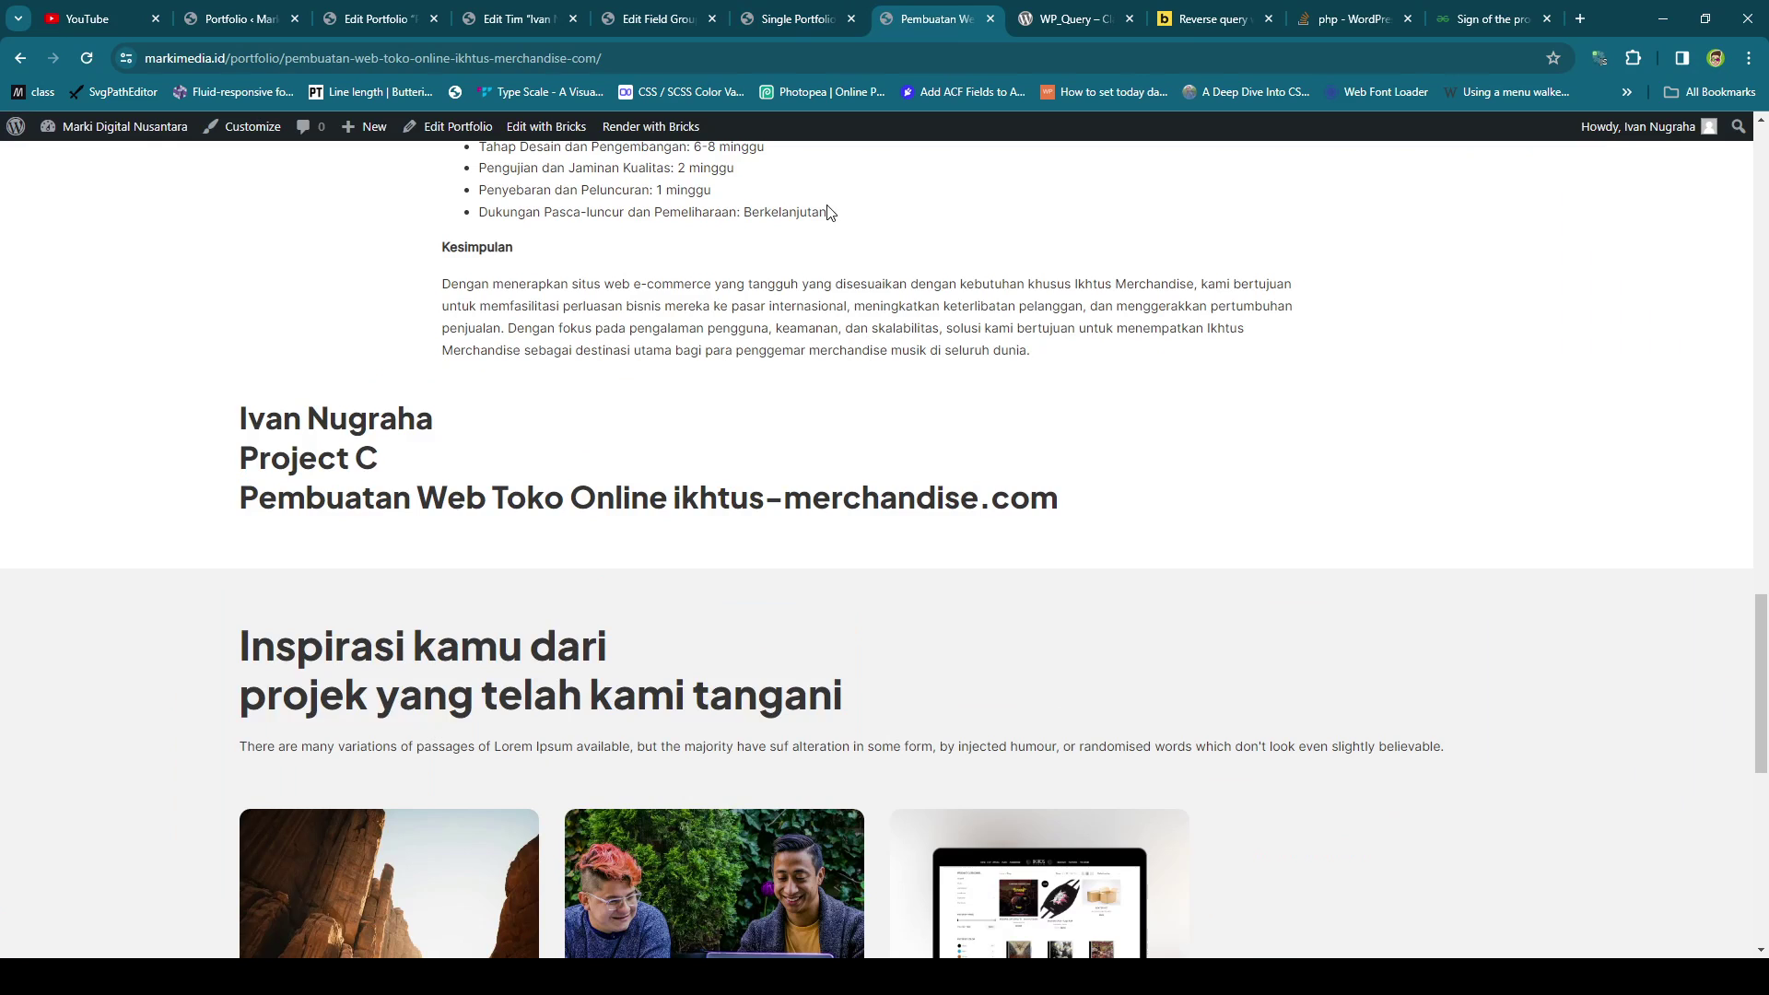
{"action": "left_click", "coordinate": [792, 24]}
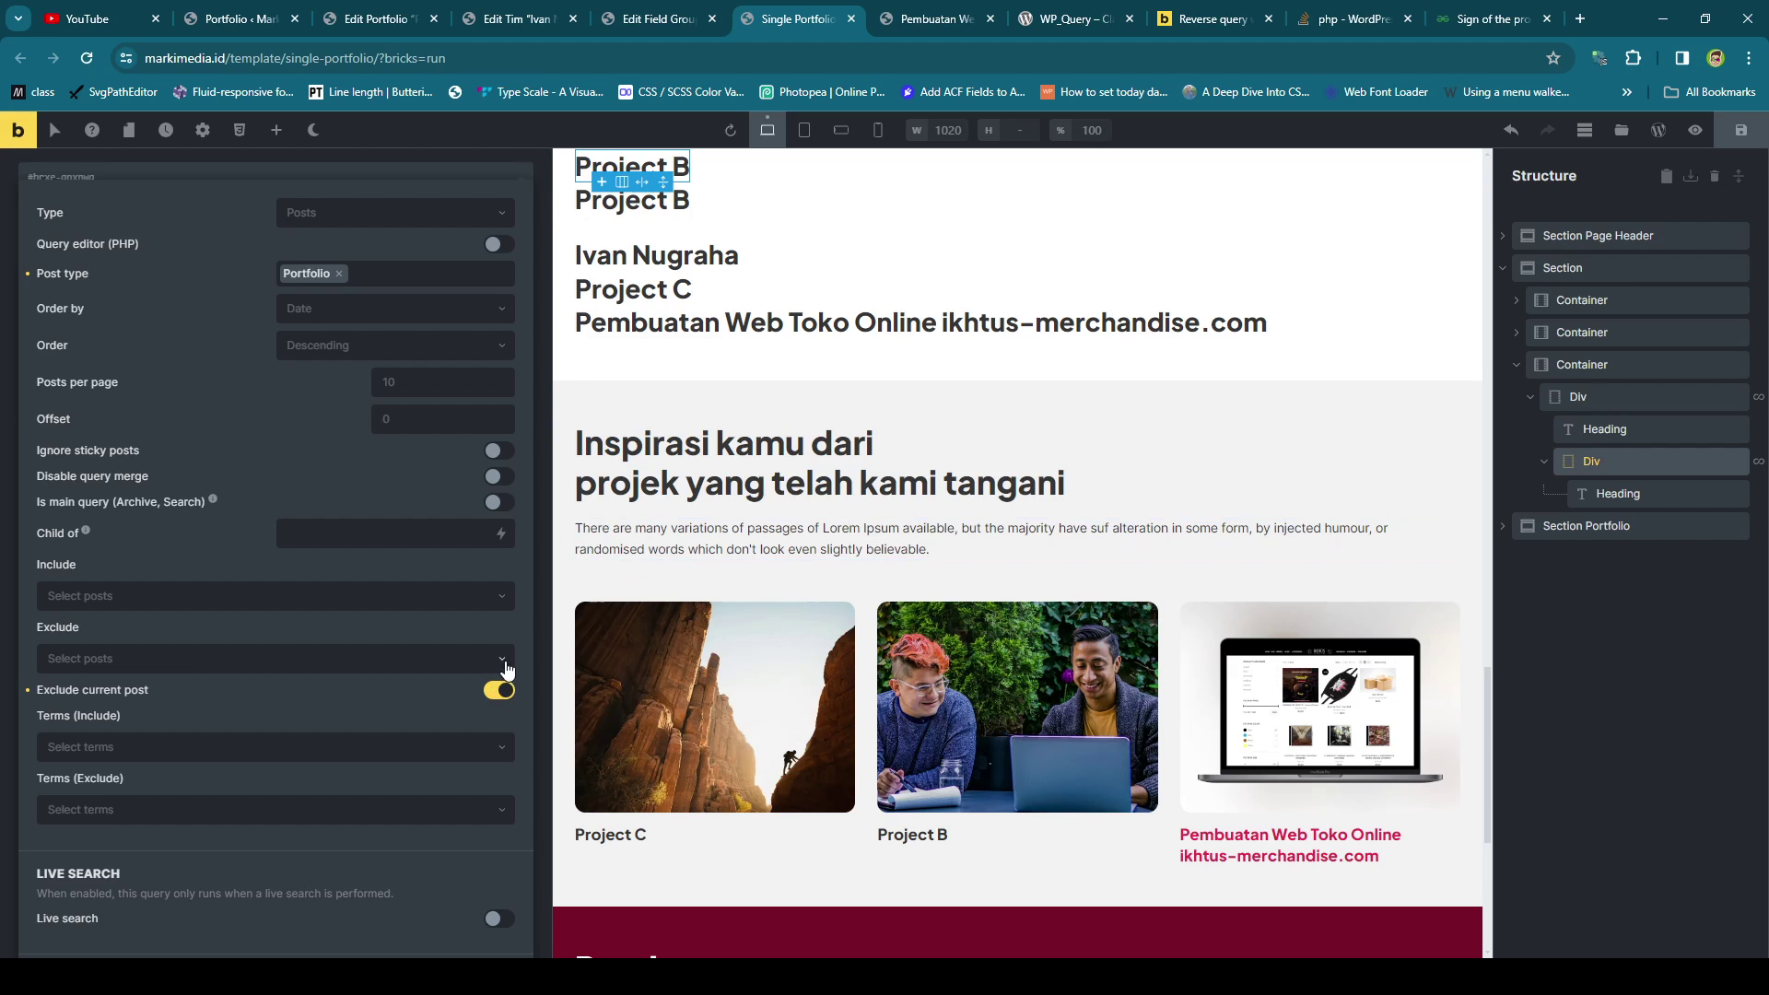
{"action": "left_click", "coordinate": [921, 28]}
{"action": "scroll", "coordinate": [928, 256], "scroll_direction": "up", "scroll_amount": 15}
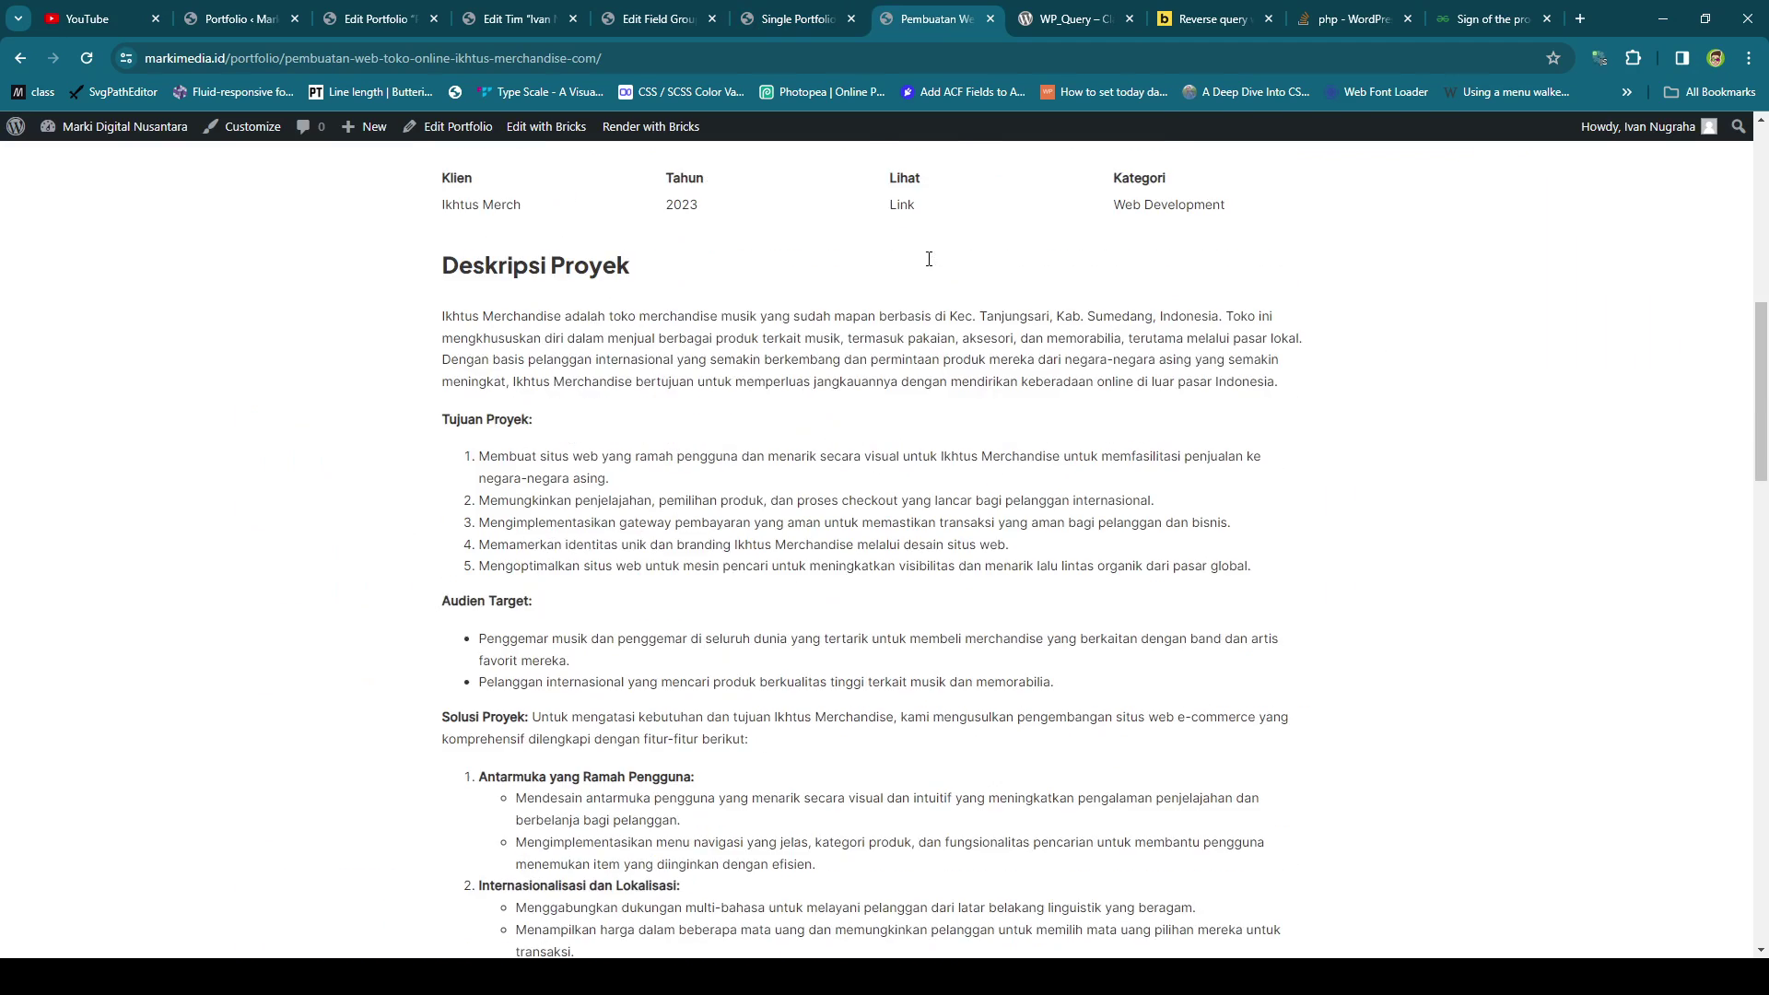
{"action": "left_click_drag", "start_coordinate": [652, 260], "coordinate": [706, 268]}
{"action": "left_click", "coordinate": [706, 267]}
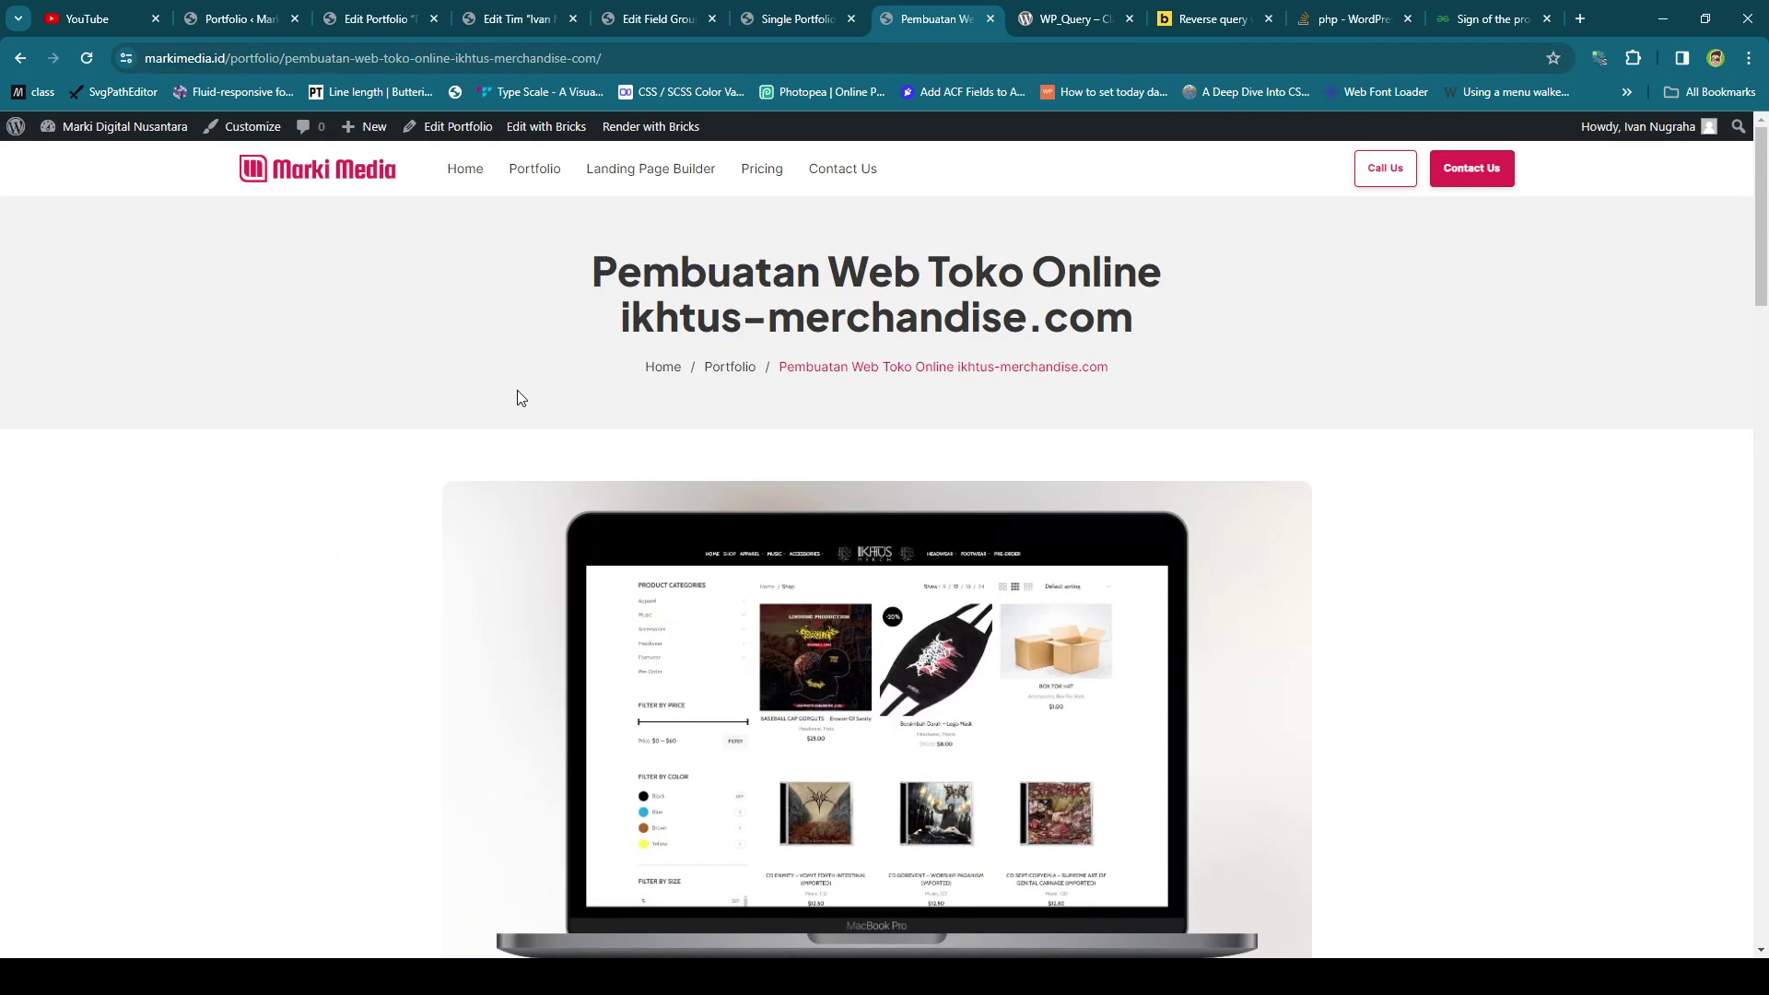
{"action": "scroll", "coordinate": [513, 394], "scroll_direction": "down", "scroll_amount": 15}
{"action": "scroll", "coordinate": [519, 401], "scroll_direction": "down", "scroll_amount": 6}
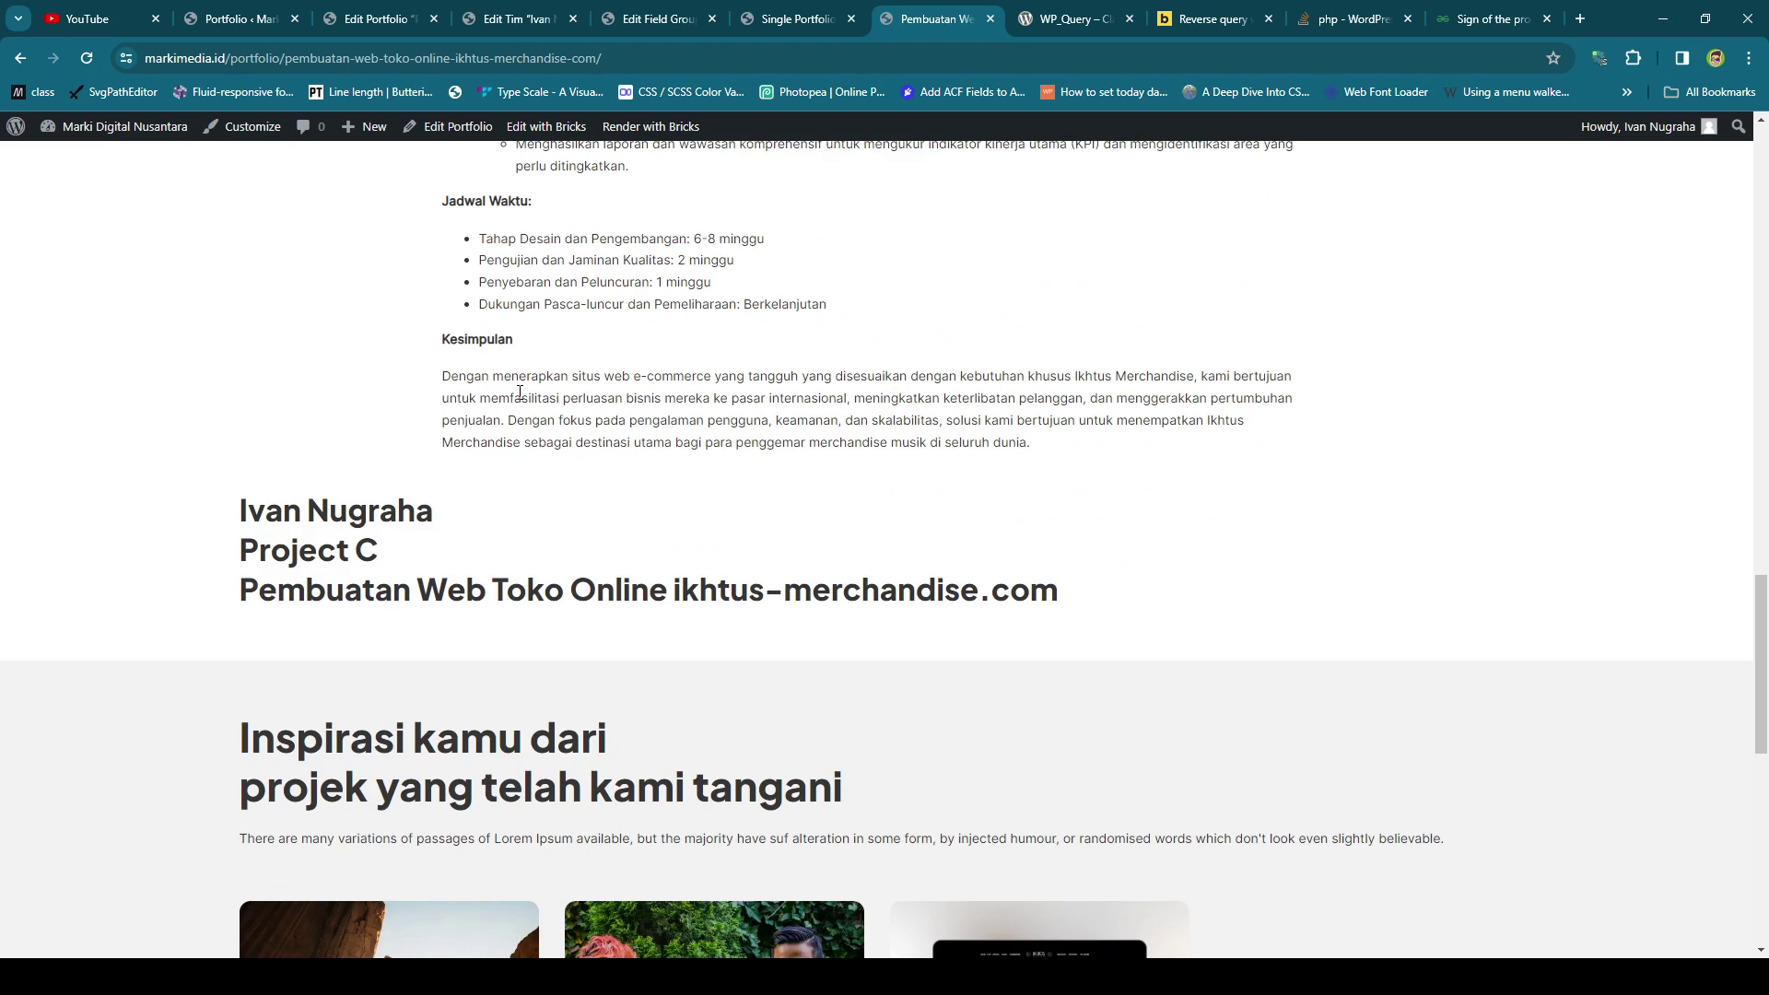
{"action": "left_click_drag", "start_coordinate": [451, 508], "coordinate": [236, 507]}
{"action": "triple_click", "coordinate": [704, 588]}
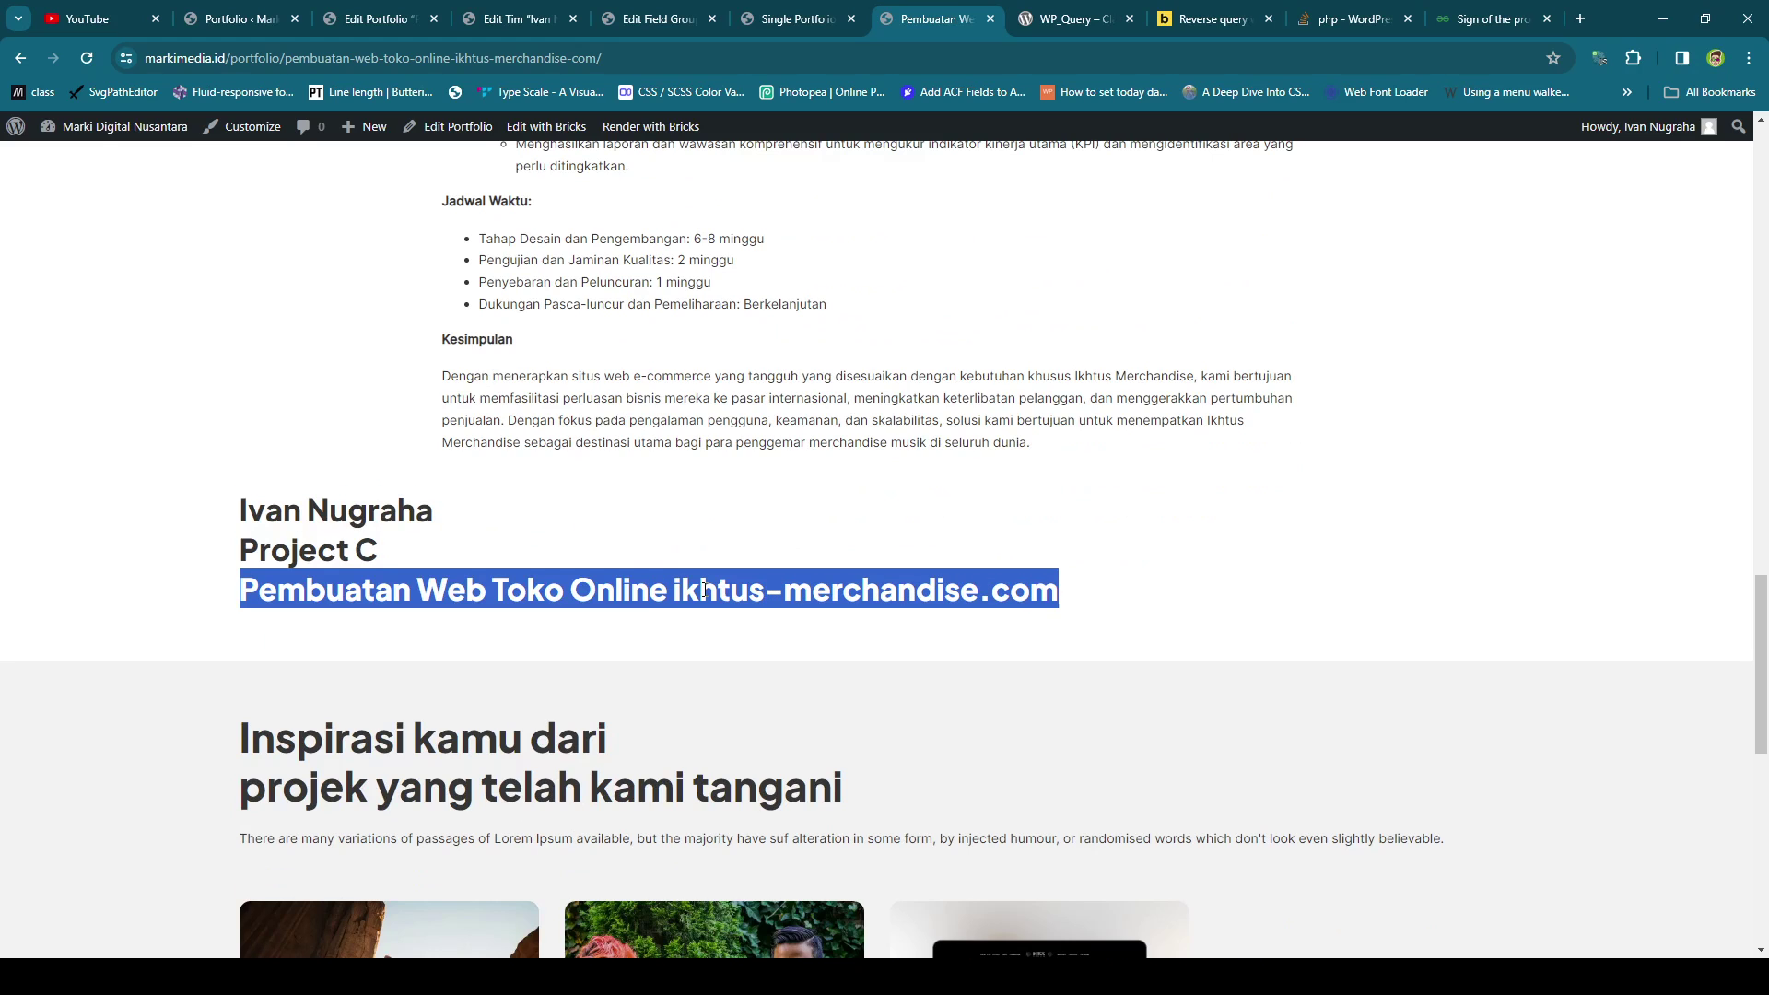
{"action": "triple_click", "coordinate": [704, 589]}
Remove the Portfolio post type from the nested Div's query and turn off the exclusion of the current post.
{"action": "left_click", "coordinate": [789, 19]}
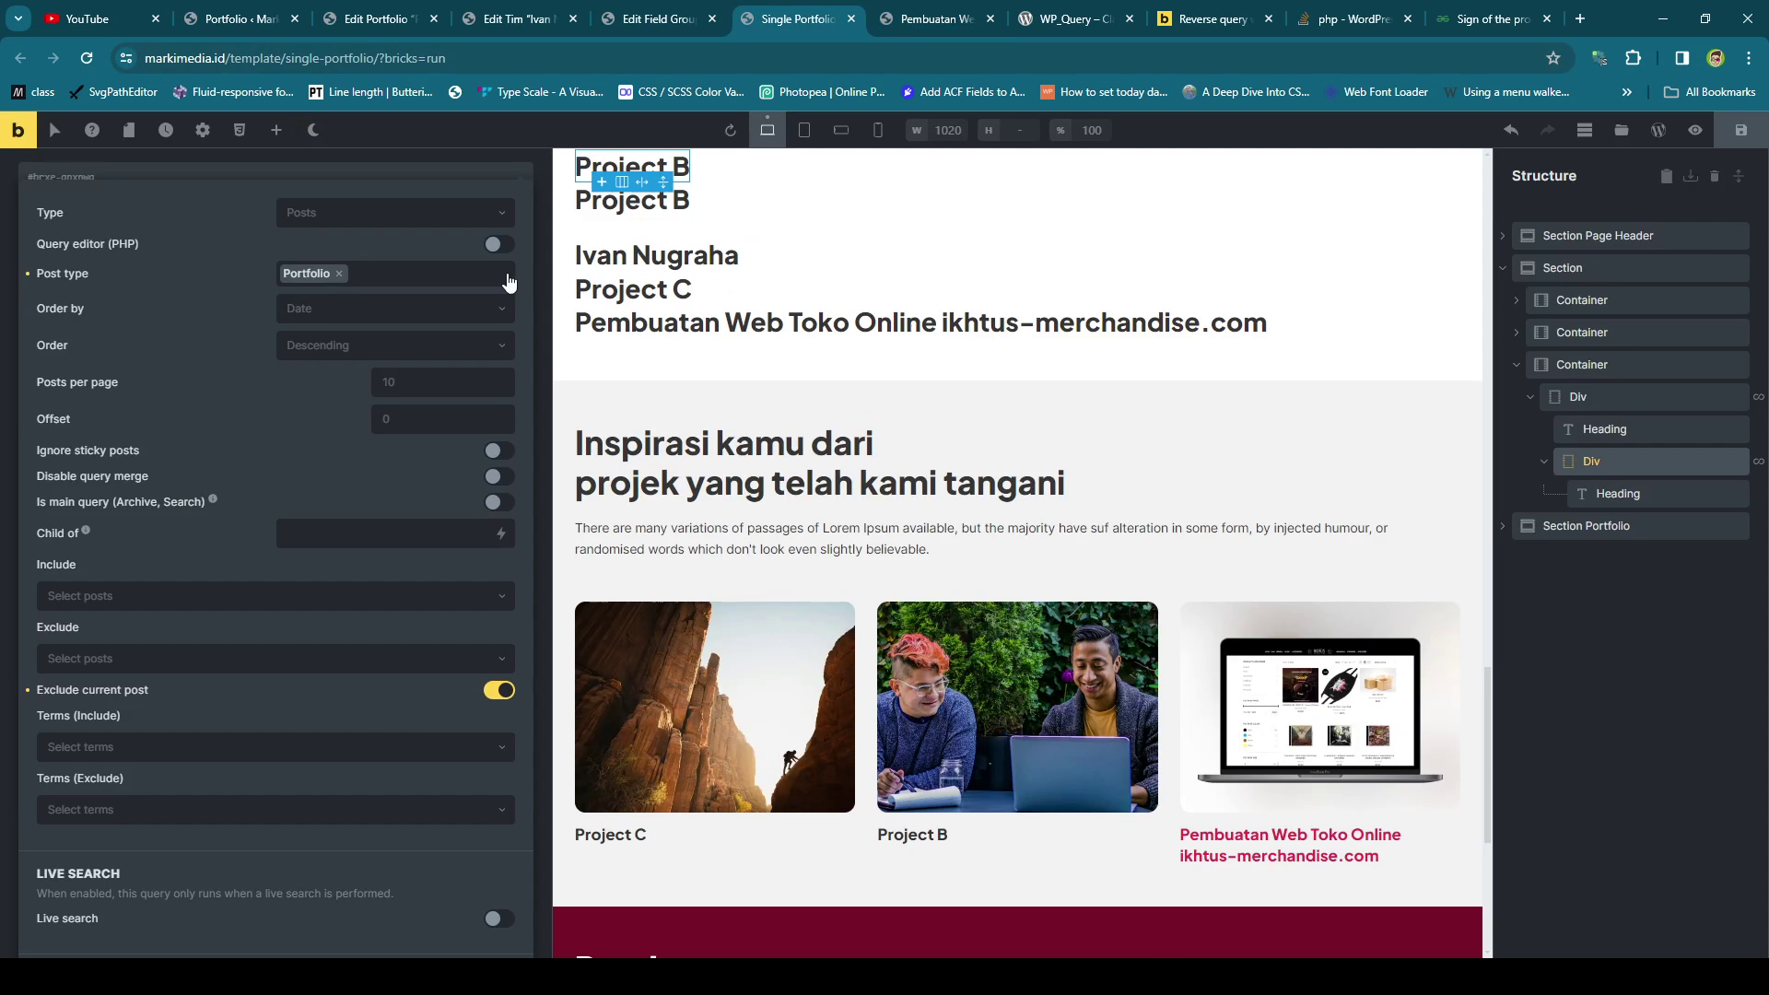
{"action": "scroll", "coordinate": [522, 322], "scroll_direction": "up", "scroll_amount": 1}
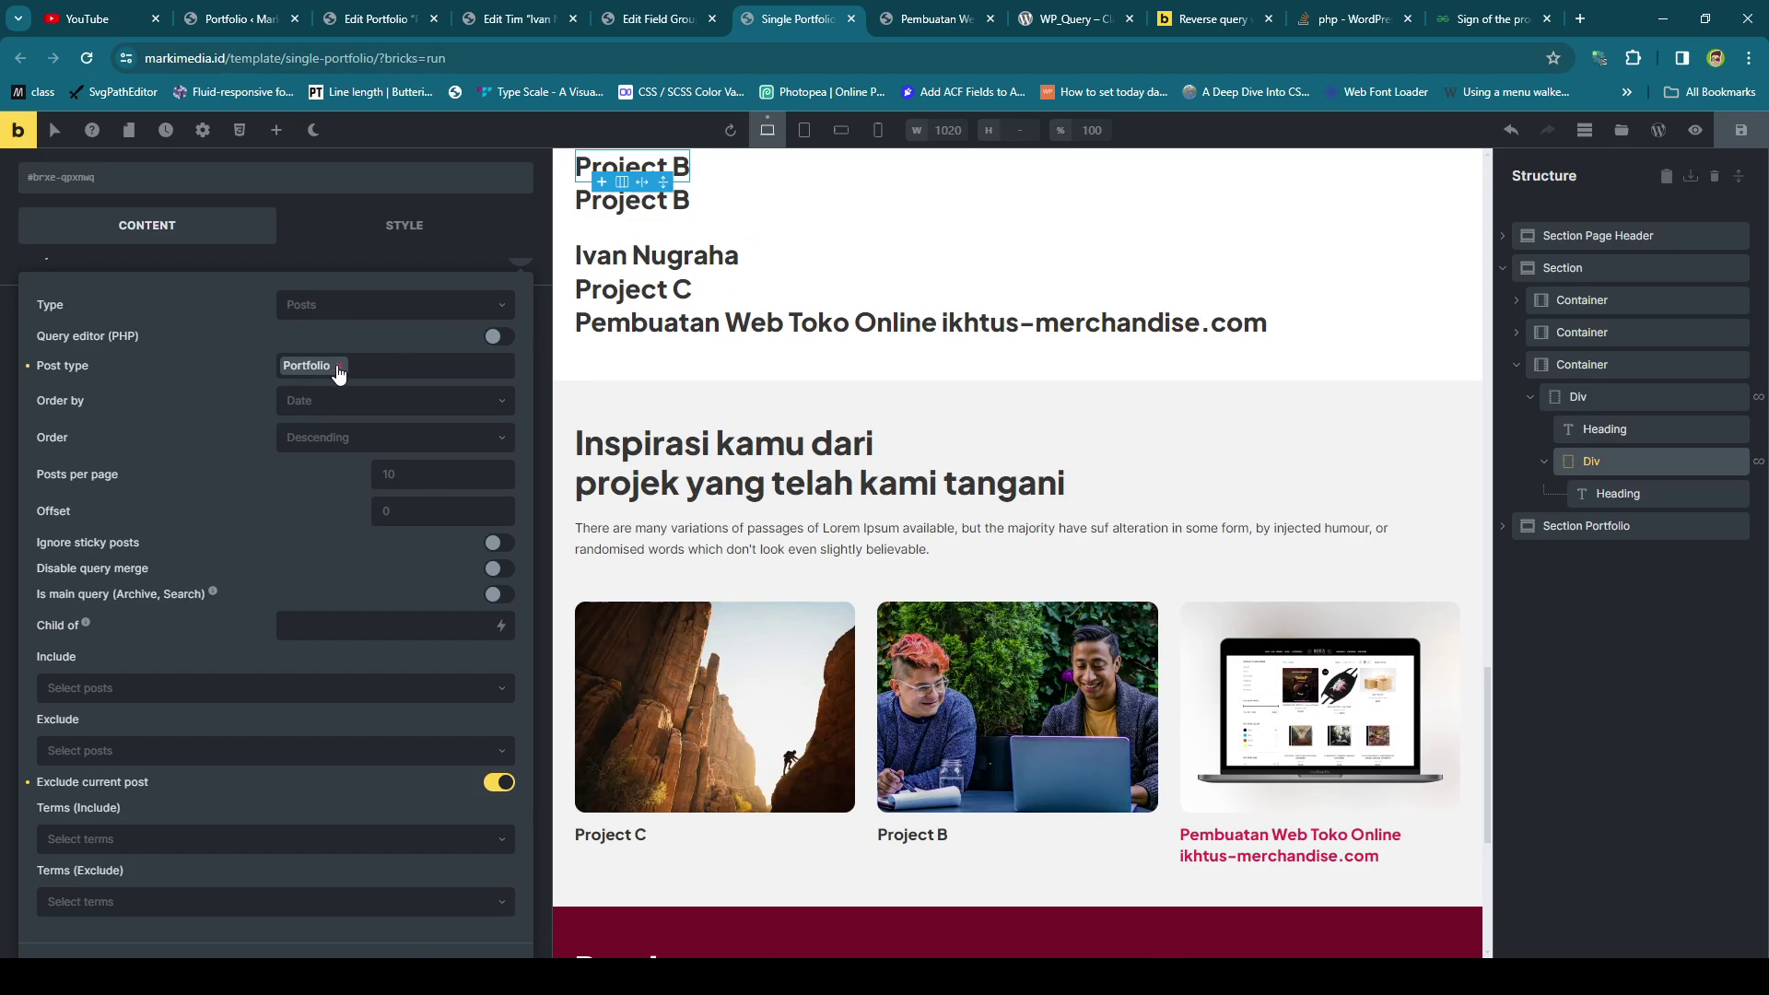
{"action": "left_click", "coordinate": [339, 373]}
{"action": "scroll", "coordinate": [402, 479], "scroll_direction": "down", "scroll_amount": 5}
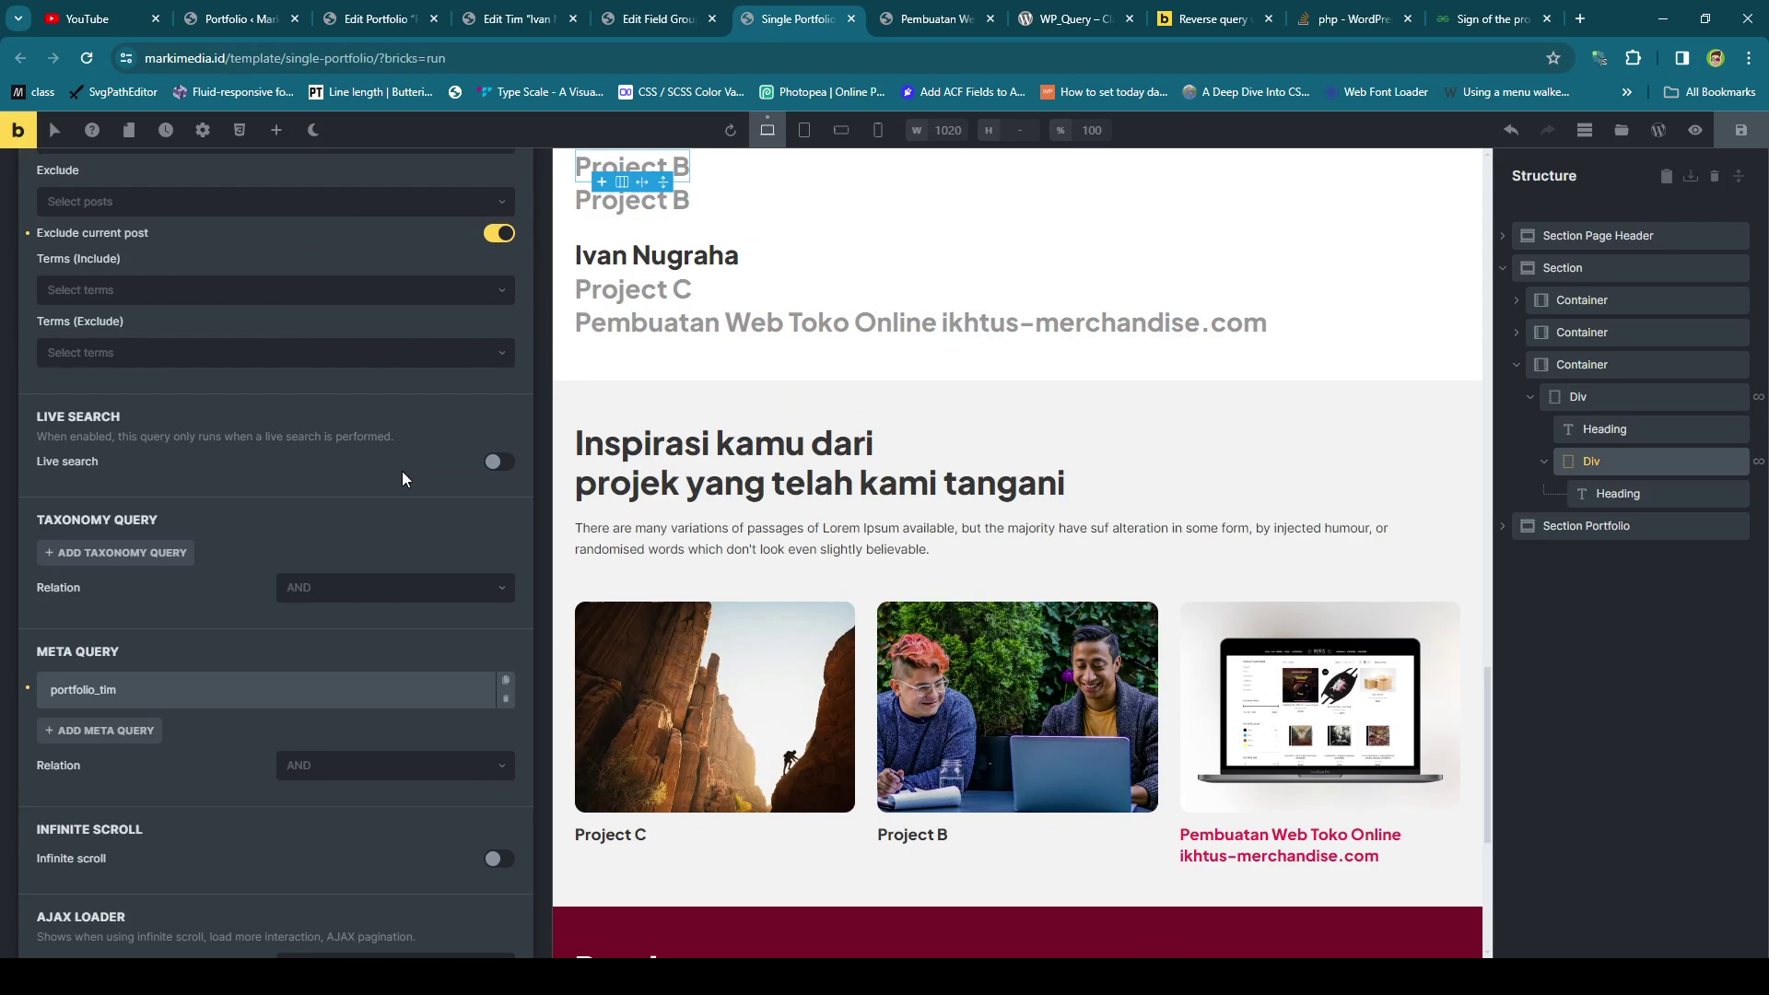
{"action": "scroll", "coordinate": [402, 479], "scroll_direction": "up", "scroll_amount": 4}
{"action": "left_click", "coordinate": [498, 602]}
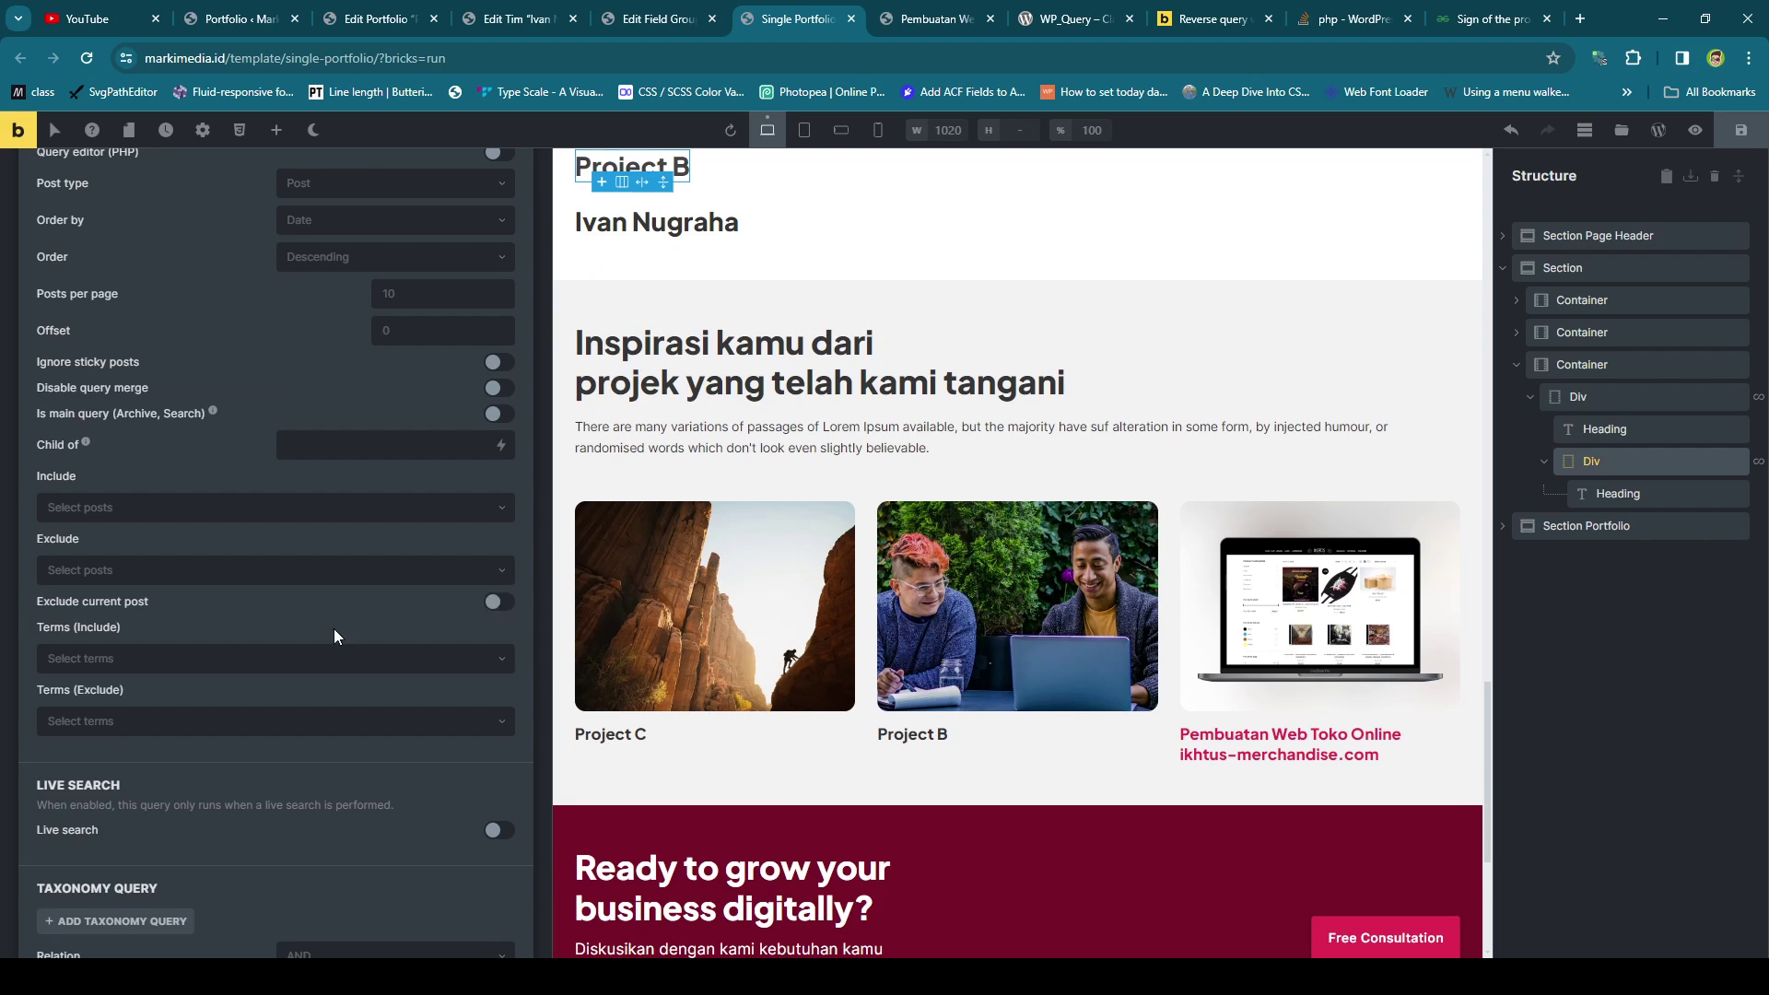
{"action": "scroll", "coordinate": [335, 636], "scroll_direction": "down", "scroll_amount": 3}
{"action": "scroll", "coordinate": [391, 479], "scroll_direction": "up", "scroll_amount": 5}
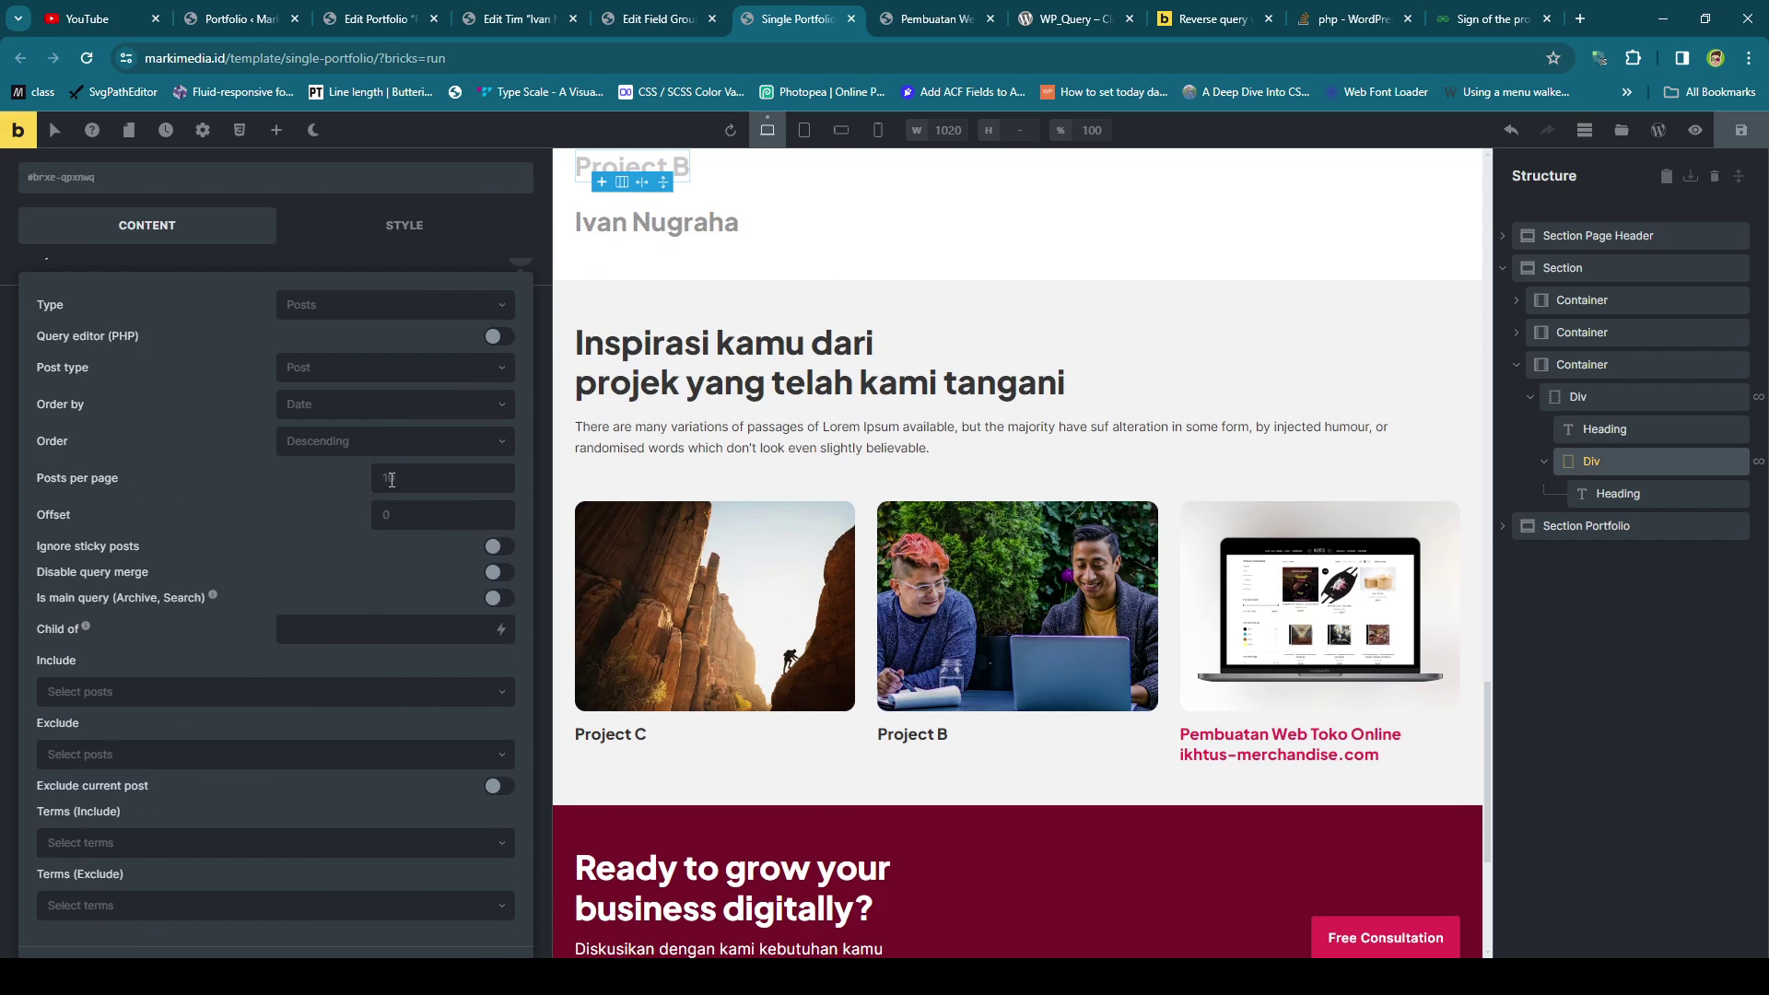
{"action": "scroll", "coordinate": [392, 479], "scroll_direction": "up", "scroll_amount": 1}
Switch the nested Div's query to the PHP query editor and paste in the bidirectional relationship code from the Bricks forum thread.
{"action": "left_click", "coordinate": [498, 429]}
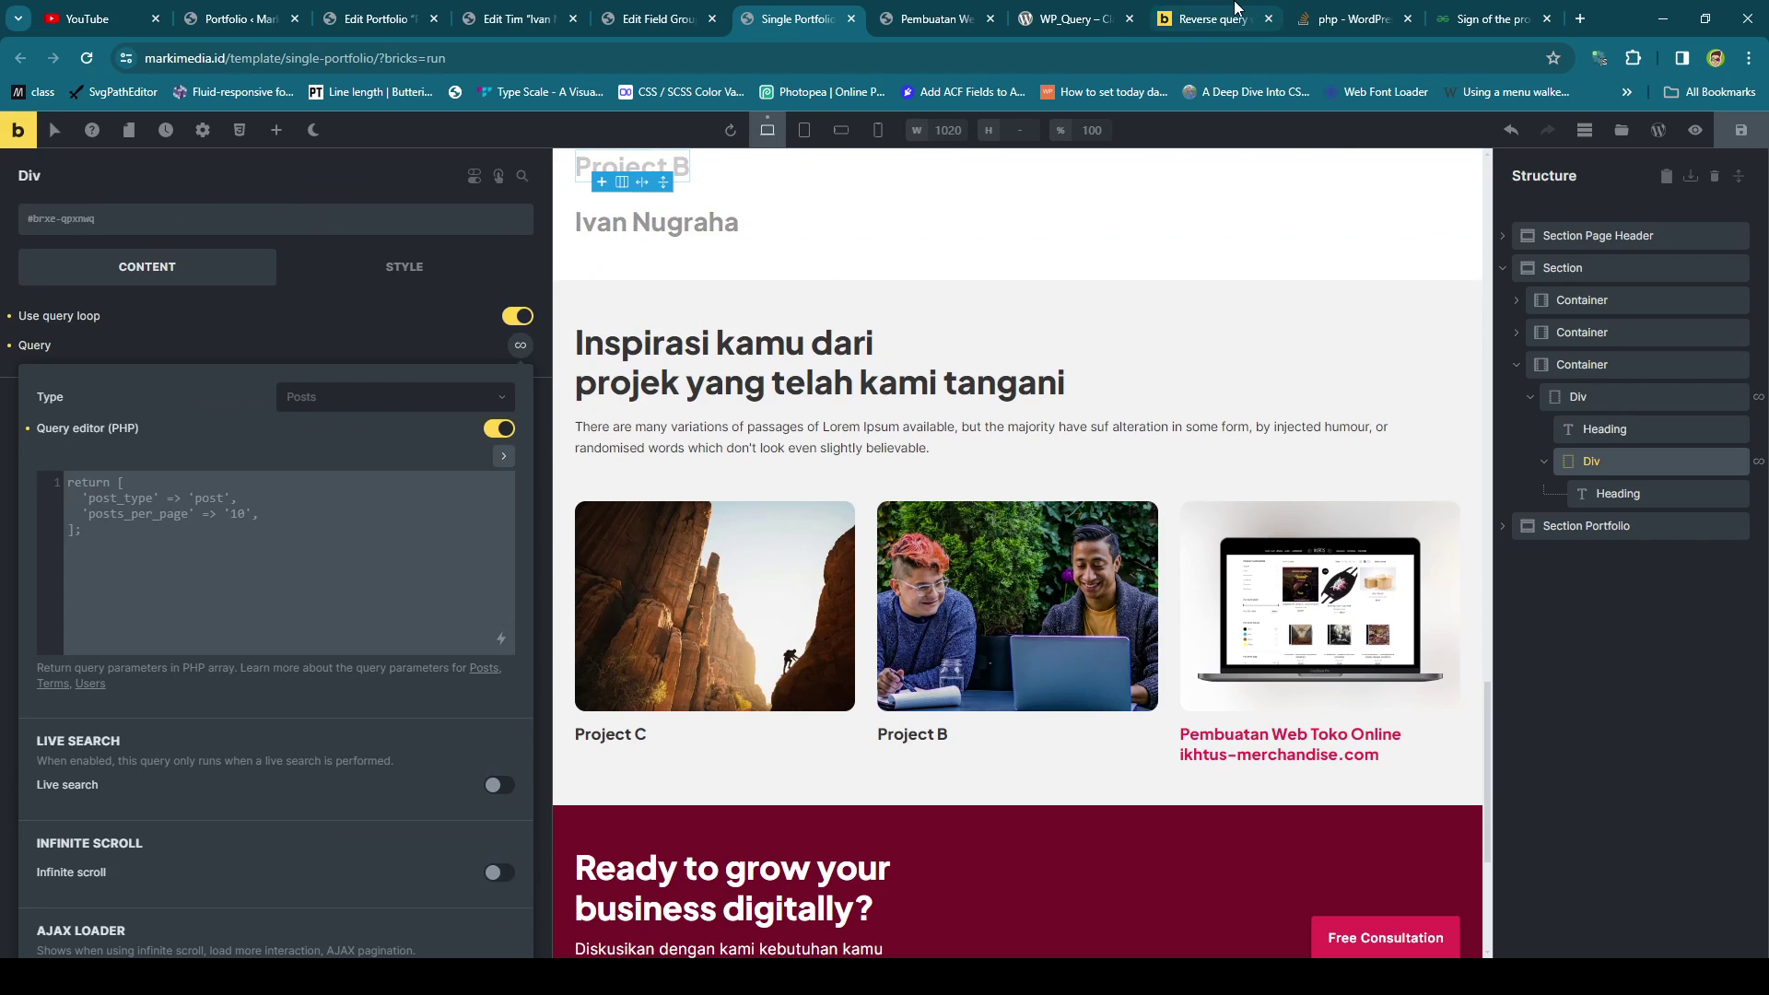
{"action": "left_click", "coordinate": [1215, 18]}
{"action": "left_click_drag", "start_coordinate": [452, 645], "coordinate": [435, 412]}
{"action": "key", "text": "ctrl+c"}
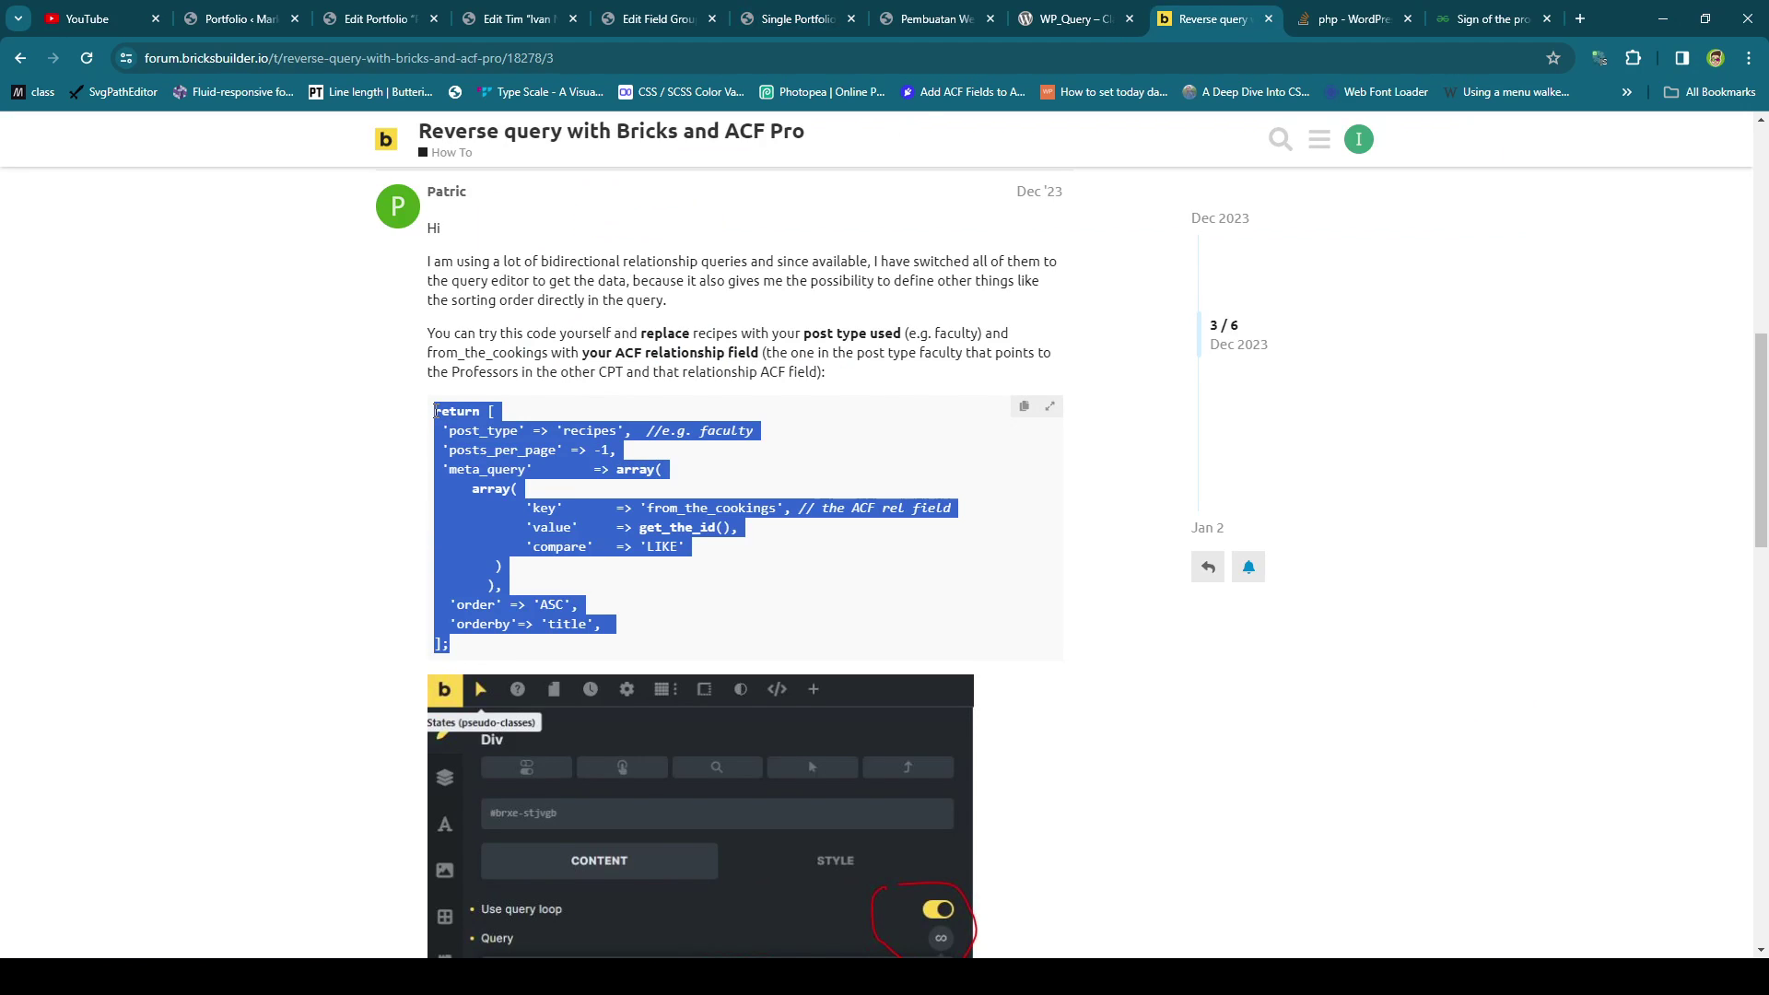
{"action": "left_click", "coordinate": [658, 19]}
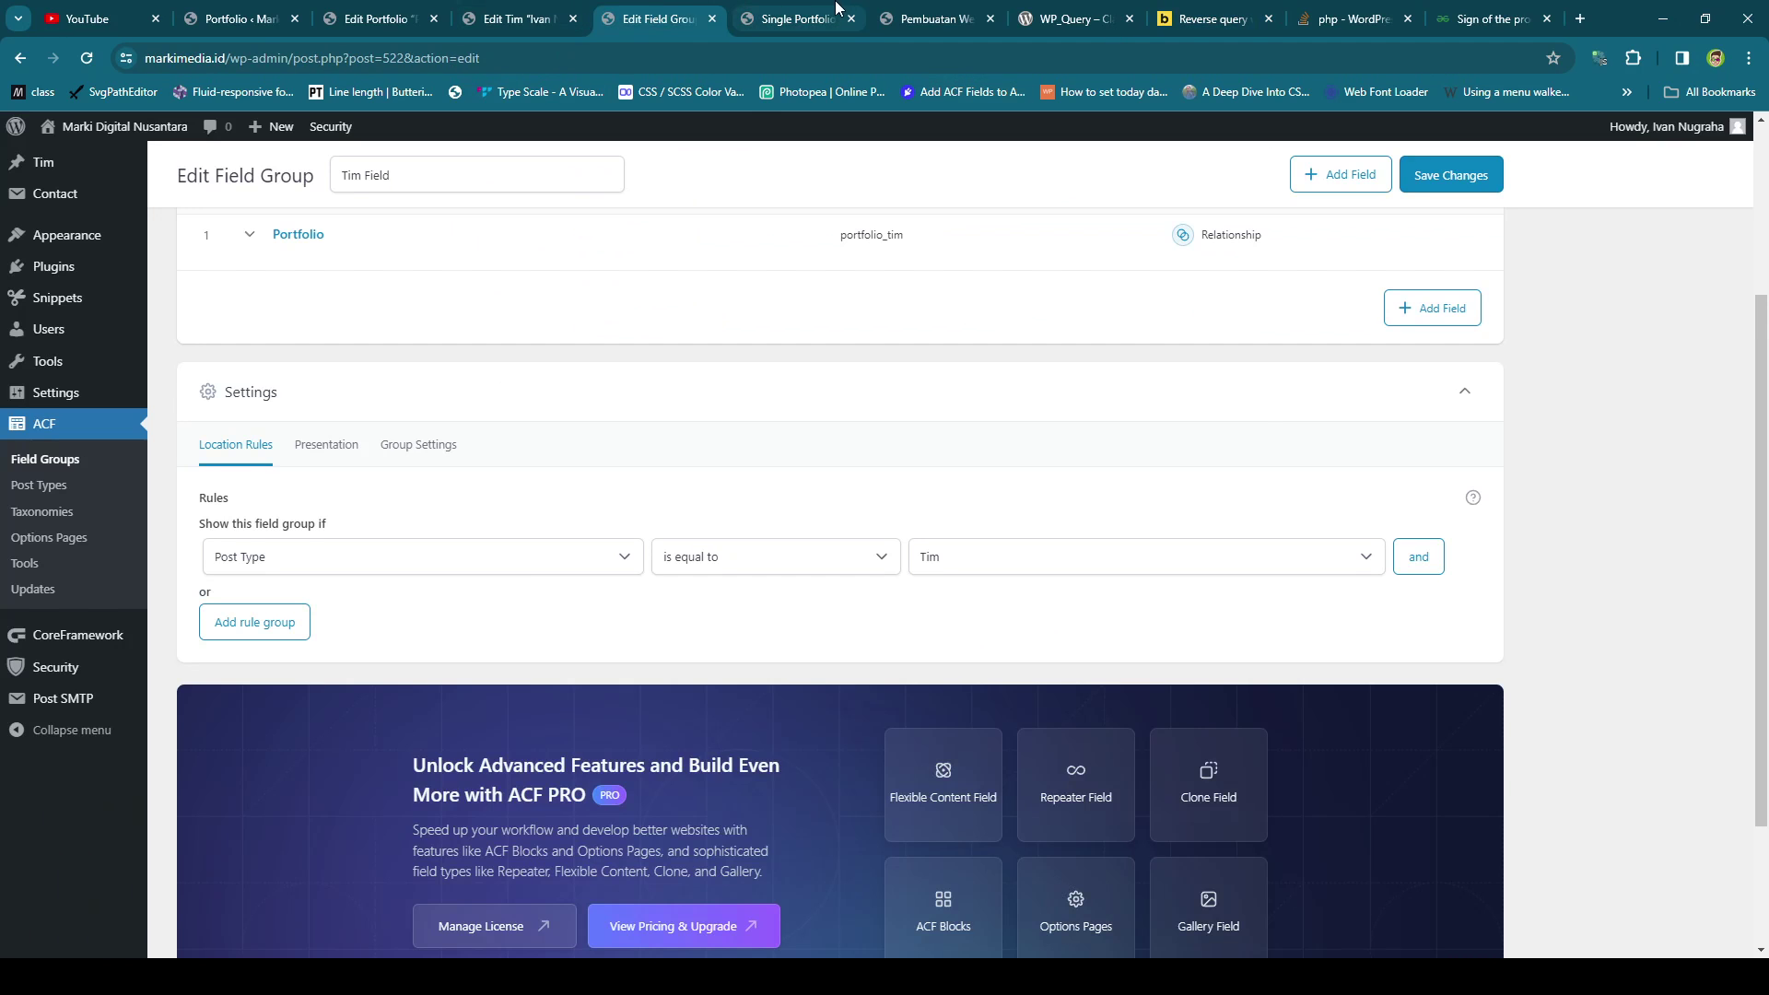
{"action": "left_click", "coordinate": [798, 18]}
{"action": "left_click", "coordinate": [278, 512]}
{"action": "key", "text": "ctrl+v"}
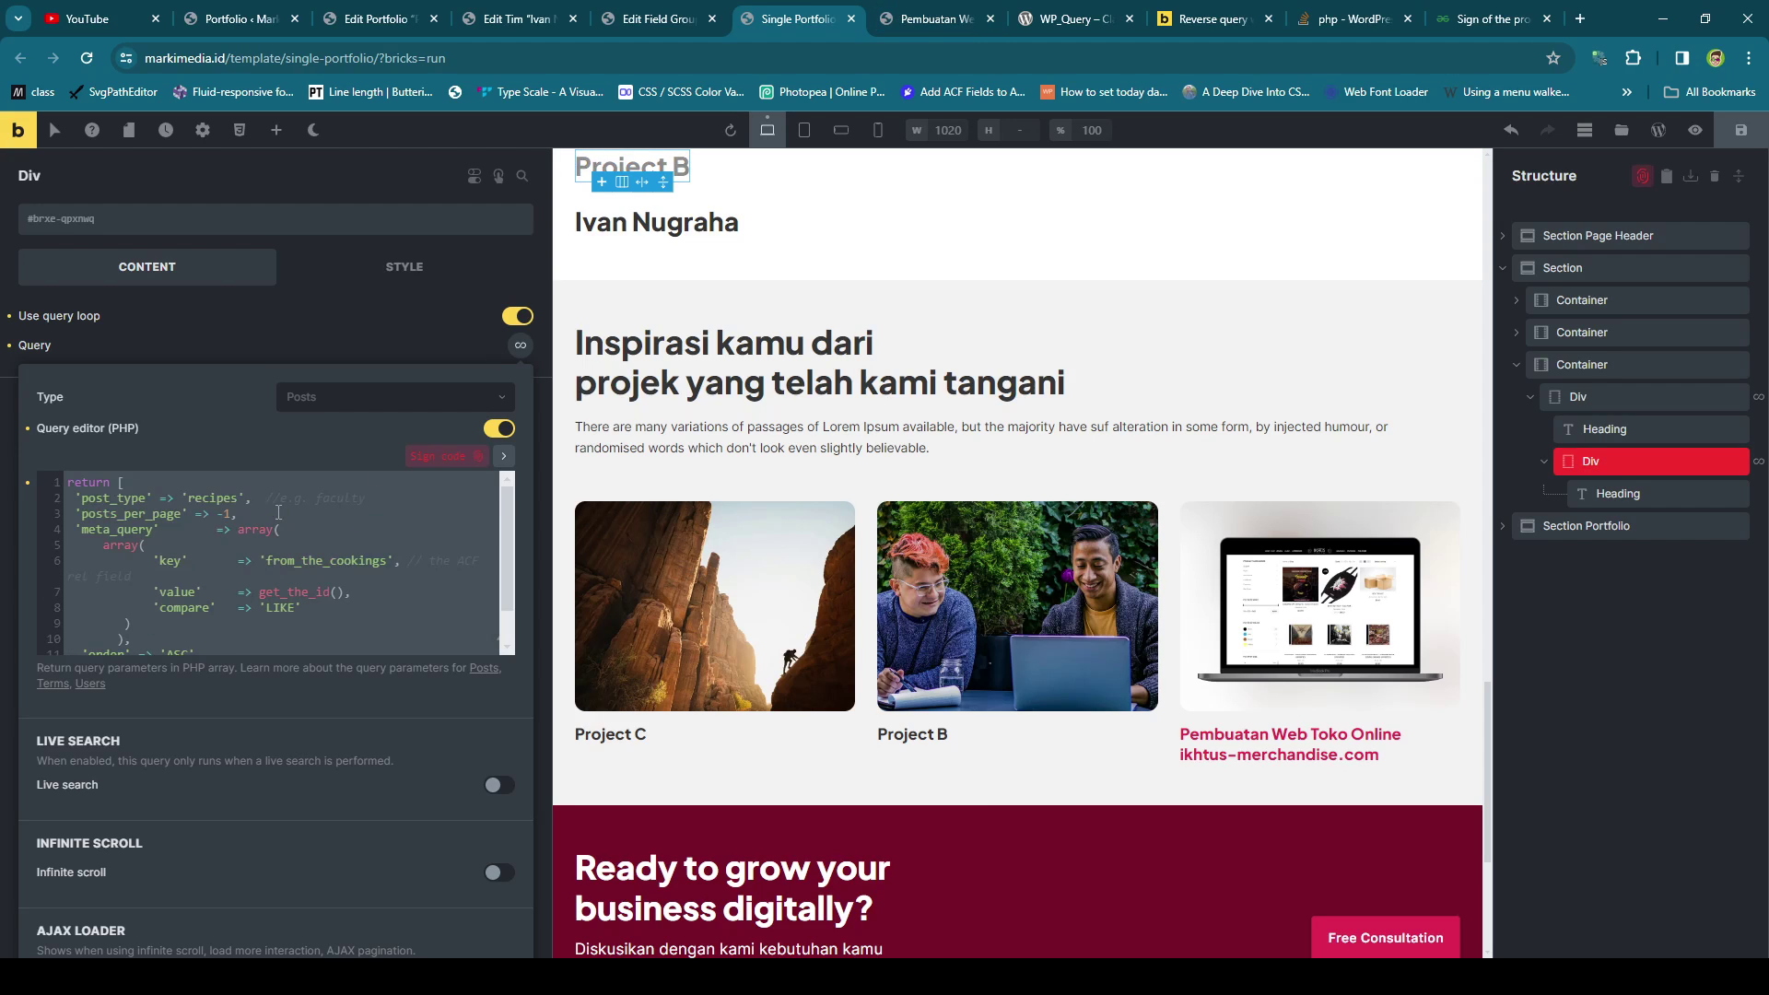
Set the query code's post_type to portfolio and the meta query key to portfolio_tim, and save the template.
{"action": "double_click", "coordinate": [218, 499]}
{"action": "key", "text": "BackSpace"}
{"action": "type", "text": "portfolio"}
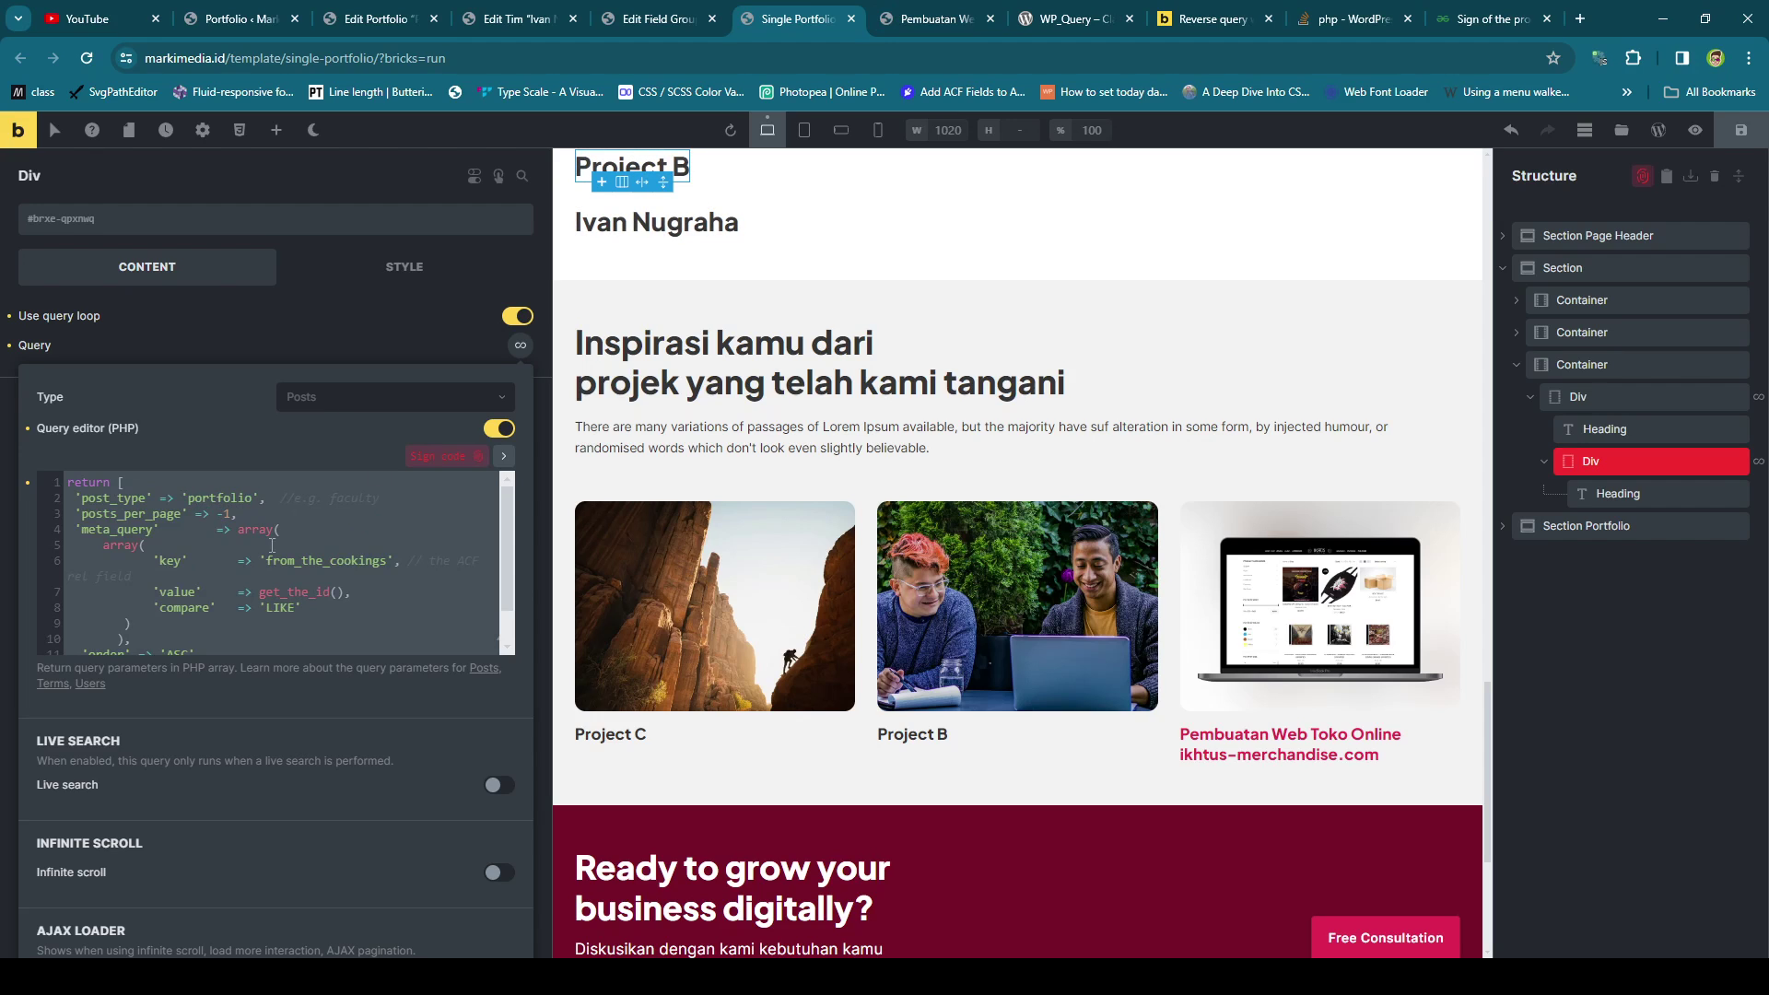
{"action": "left_click_drag", "start_coordinate": [268, 560], "coordinate": [378, 558]}
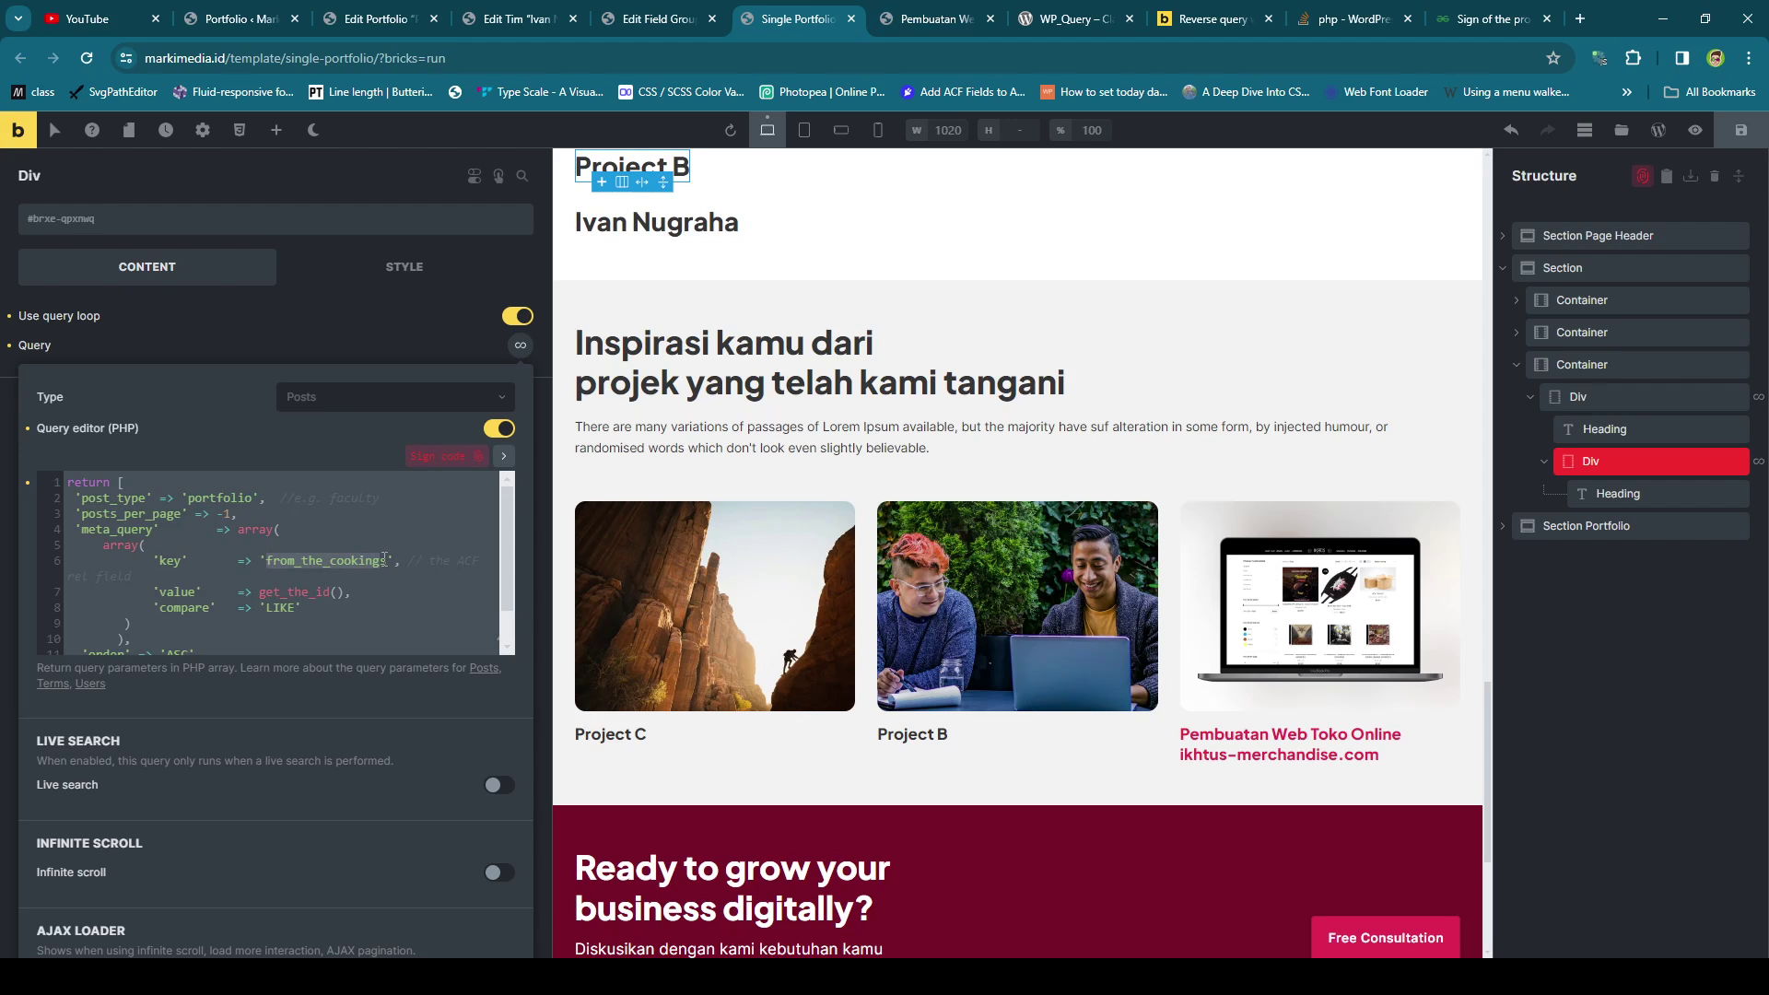
{"action": "type", "text": "portfolio"}
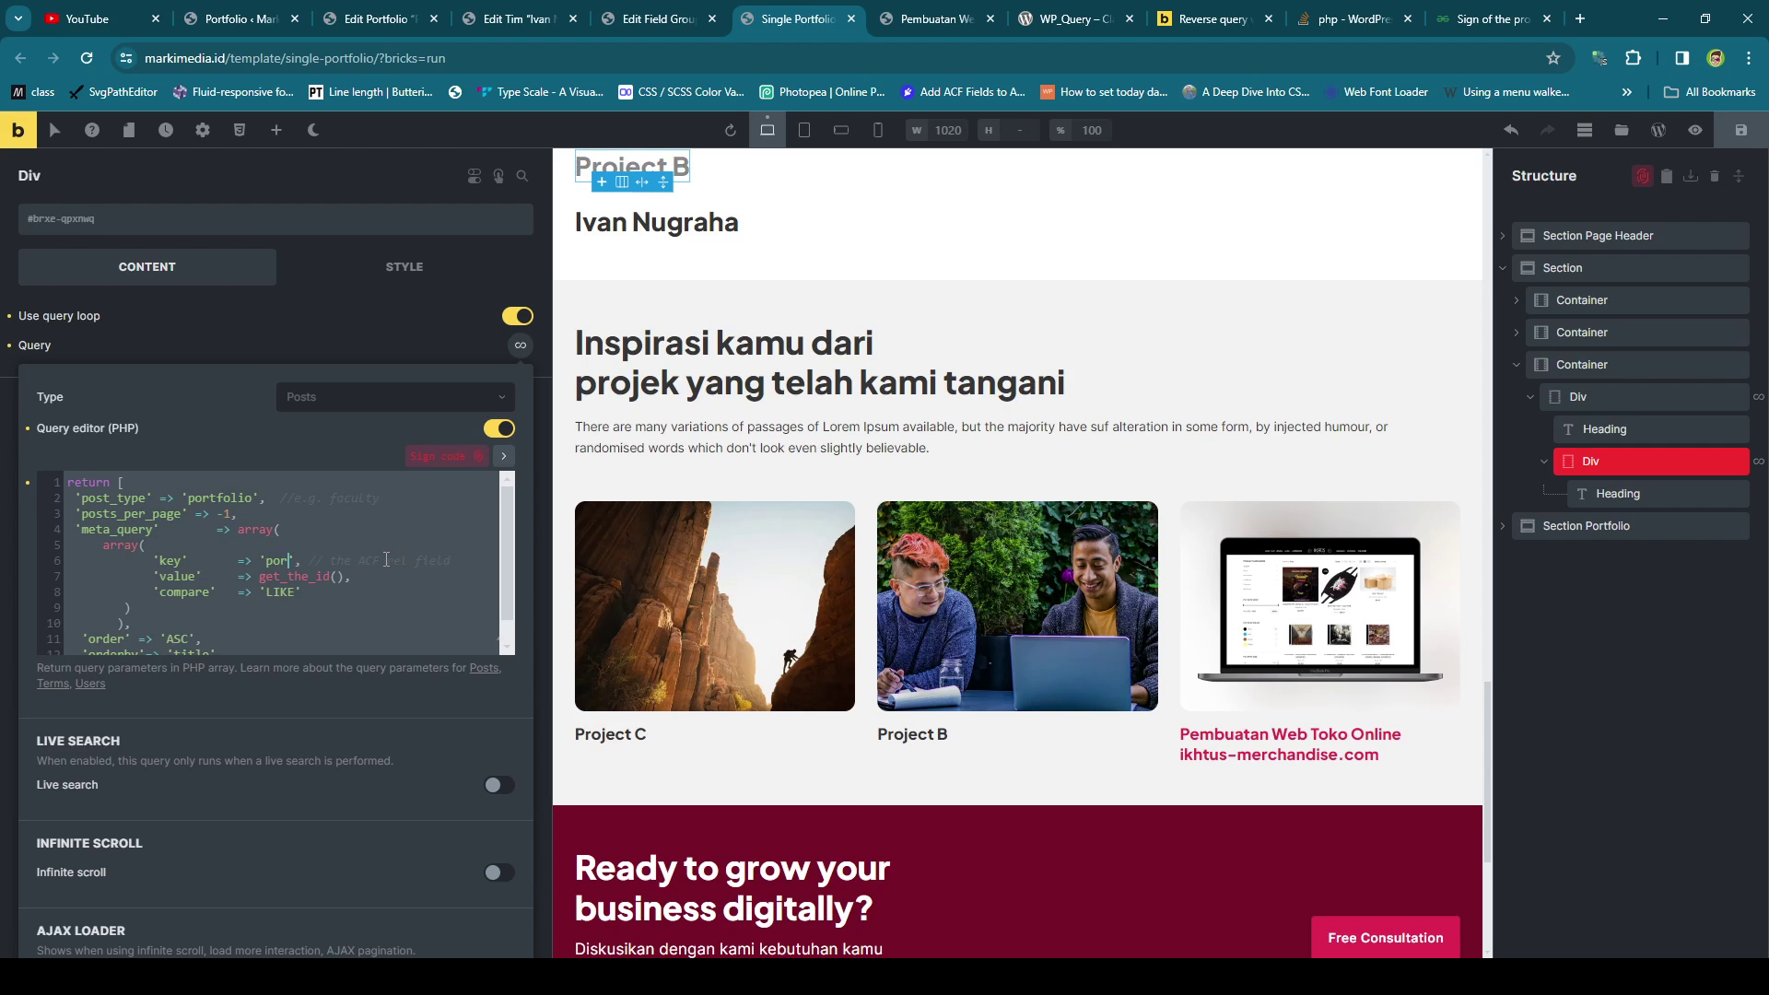
{"action": "type", "text": "_"}
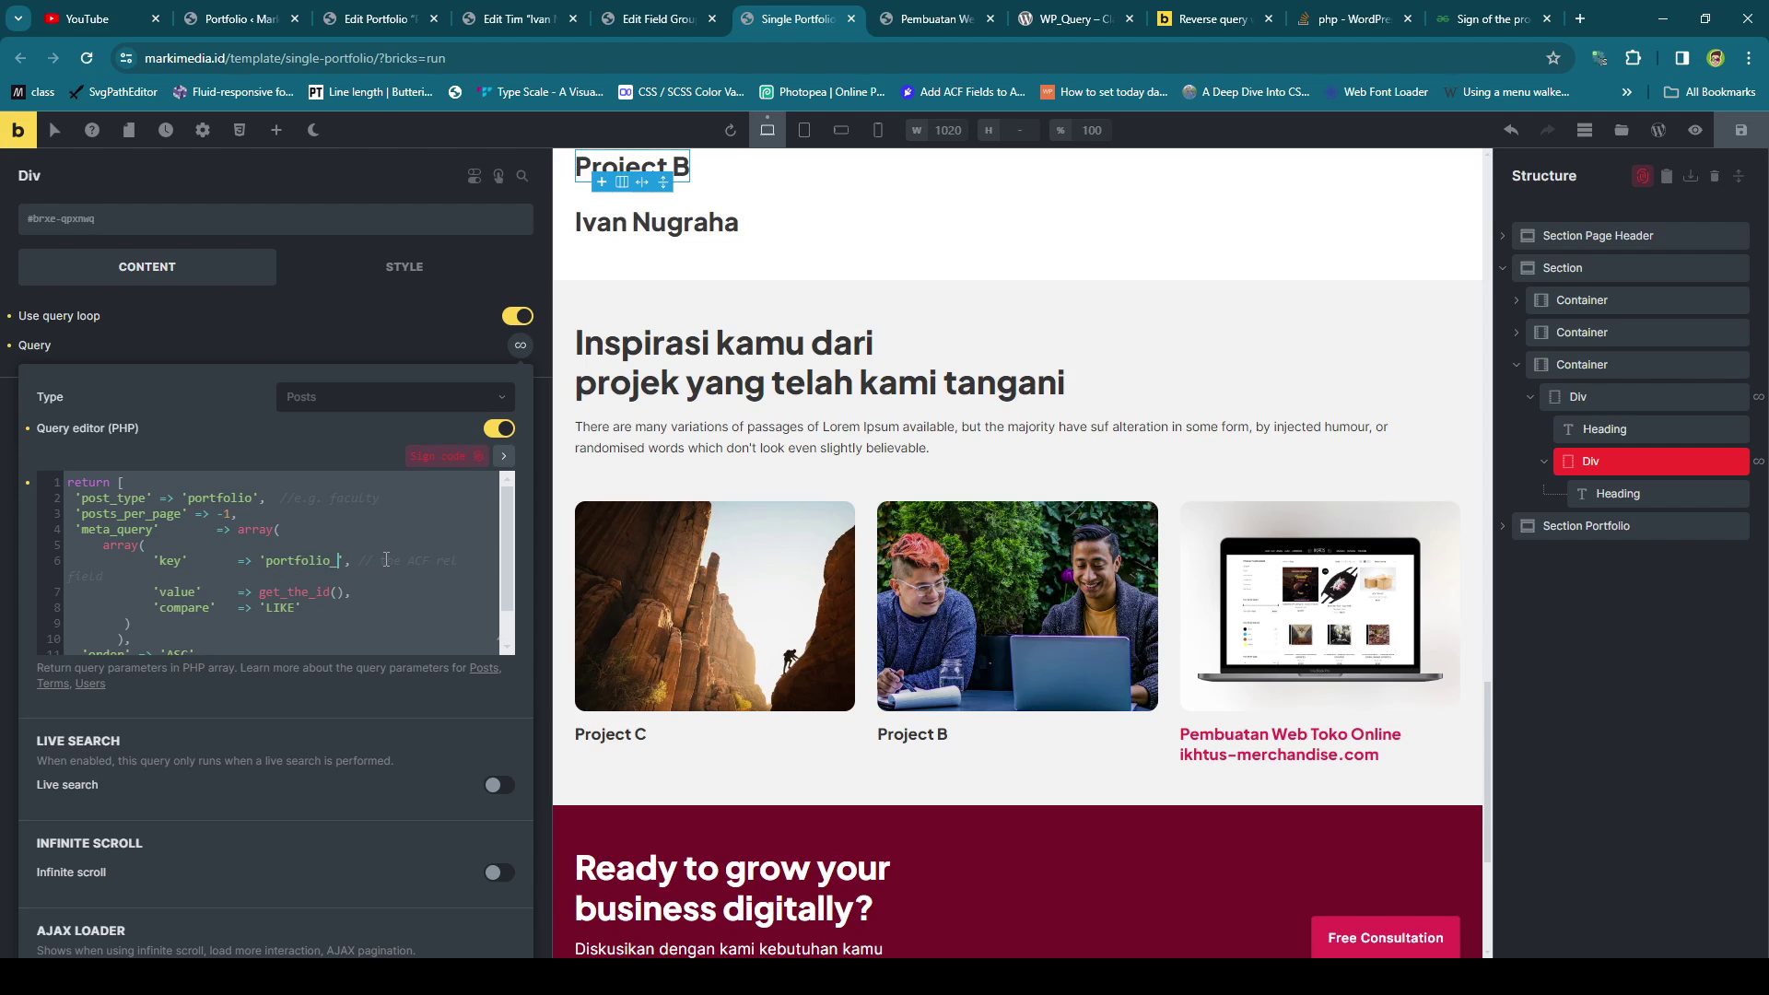
{"action": "scroll", "coordinate": [272, 584], "scroll_direction": "down", "scroll_amount": 1}
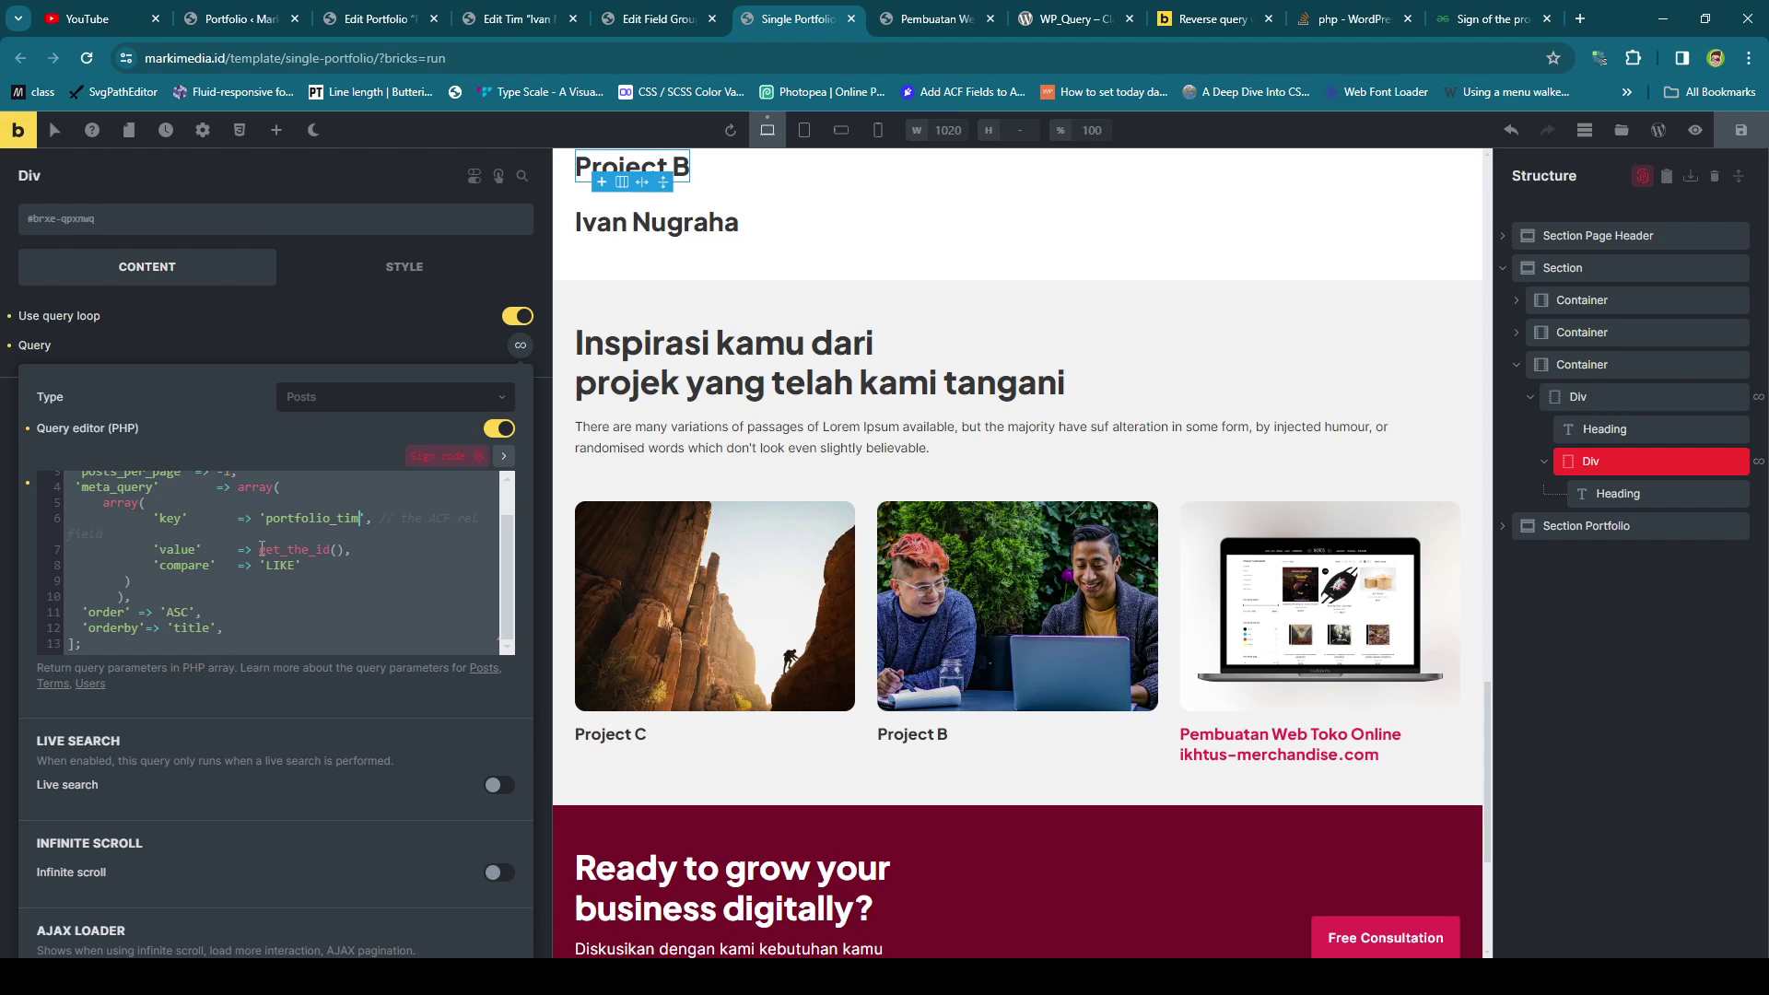
{"action": "key", "text": "ctrl+s"}
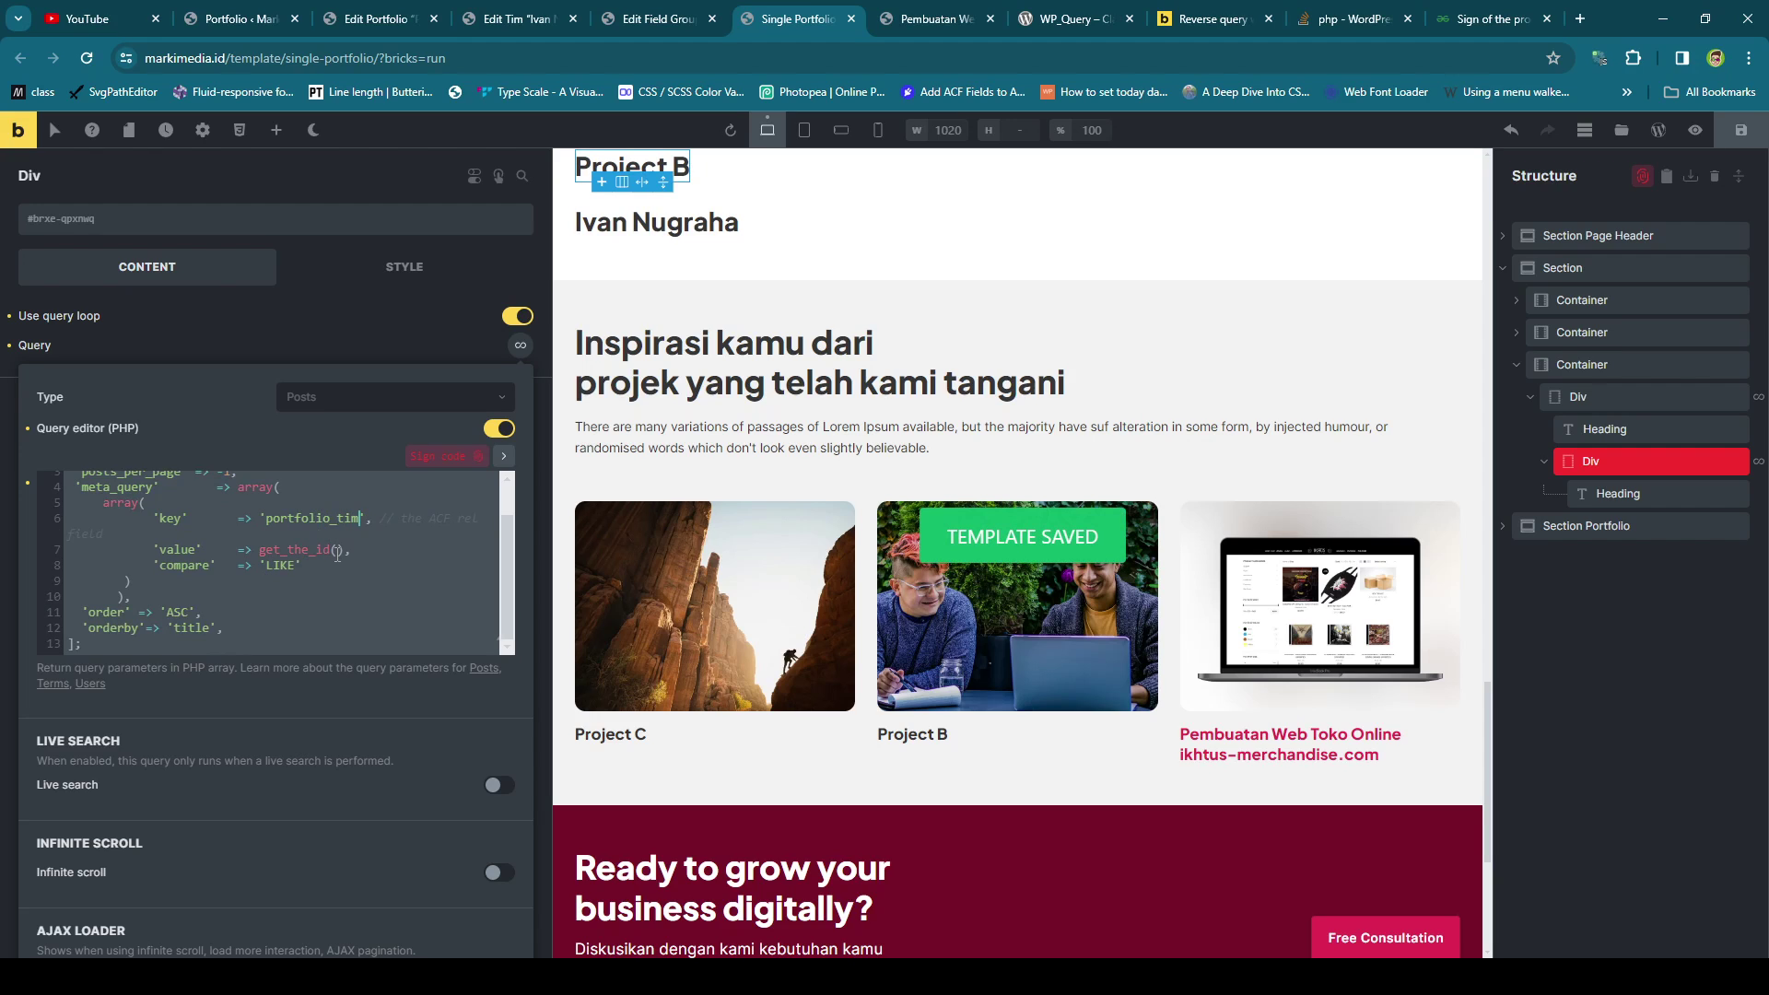
Delete the order and orderby lines from the end of the nested Div's PHP query code.
{"action": "scroll", "coordinate": [262, 579], "scroll_direction": "down", "scroll_amount": 1}
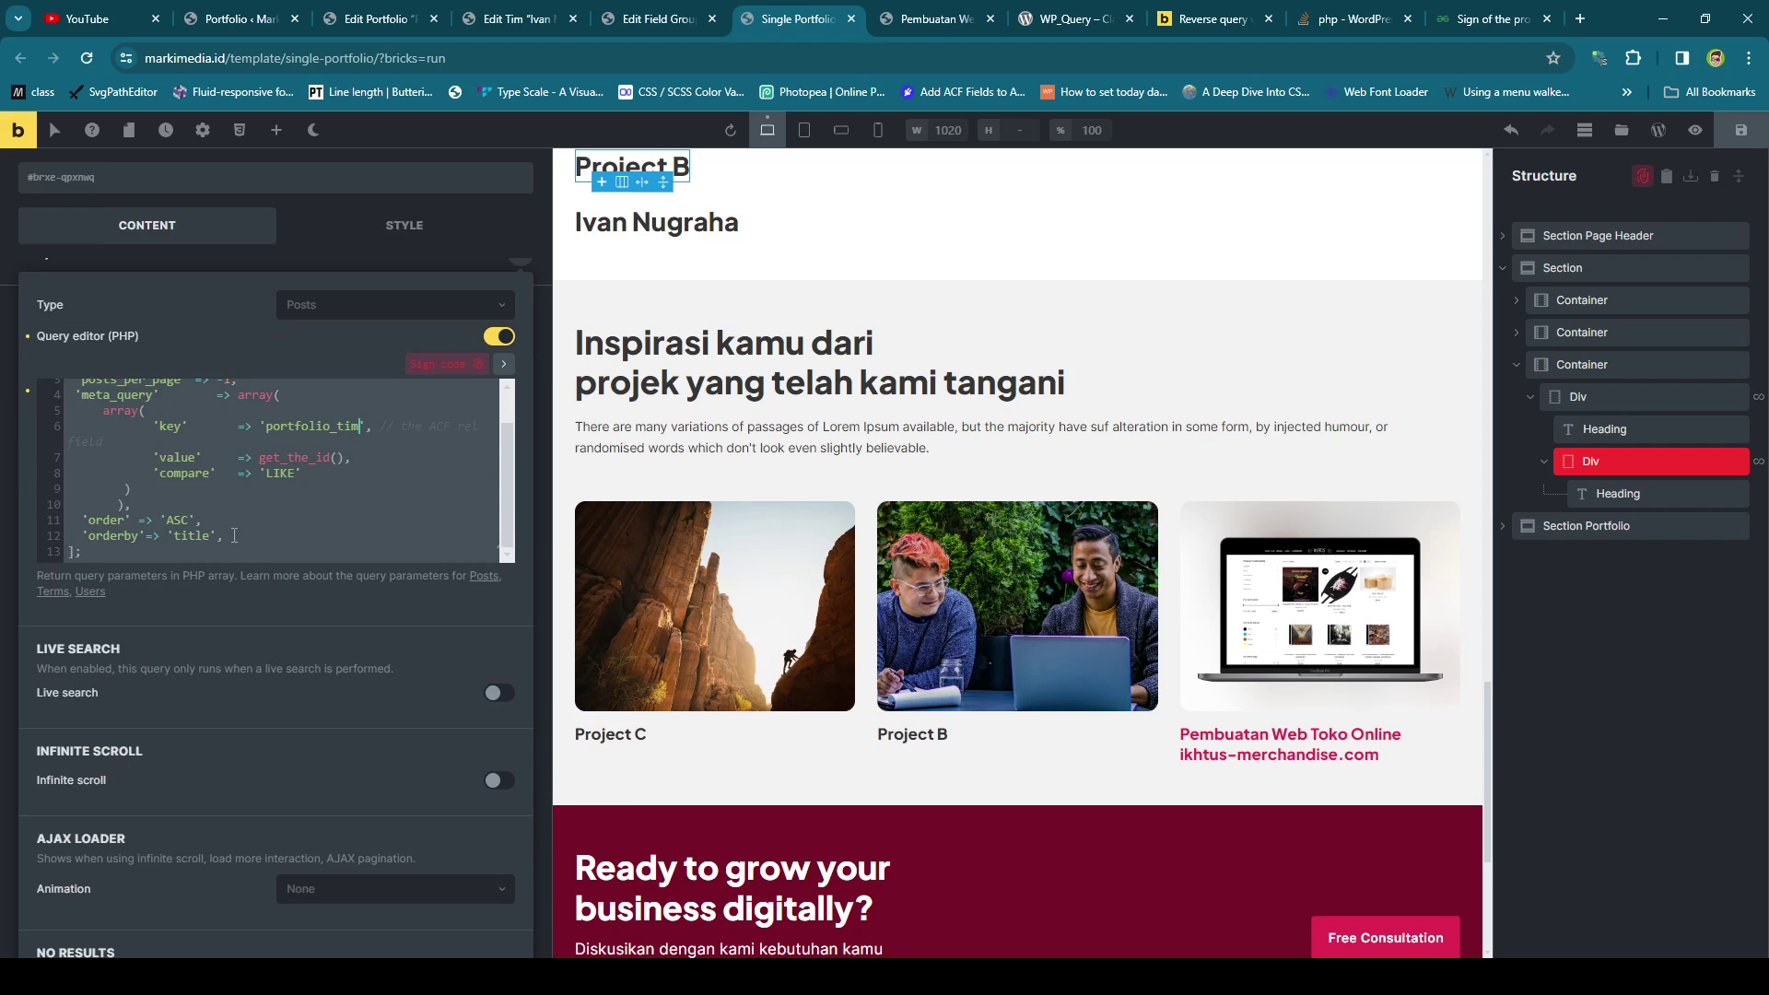
{"action": "left_click_drag", "start_coordinate": [234, 535], "coordinate": [51, 521]}
{"action": "key", "text": "BackSpace"}
{"action": "key", "text": "BackSpace"}
Add a 'post__not_in' => parameter below the meta_query block, using the parameter name from the WP_Query reference.
{"action": "key", "text": "Return"}
{"action": "type", "text": "''"}
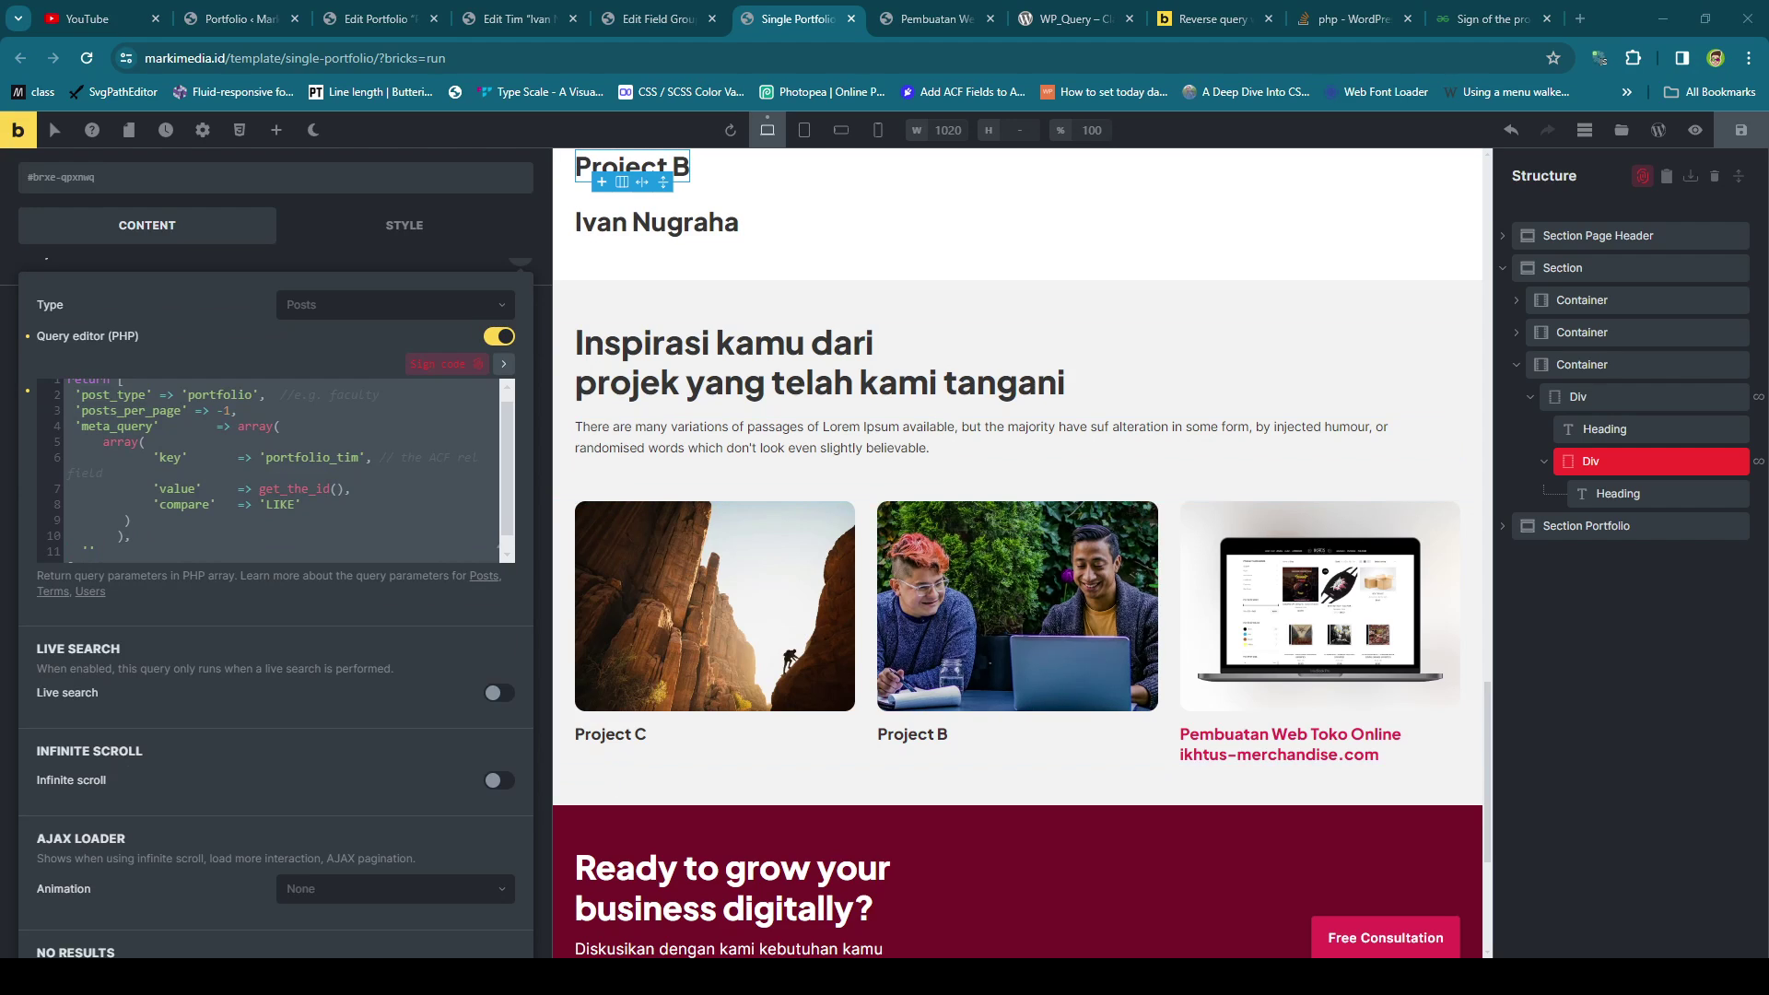
{"action": "key", "text": "ctrl+8"}
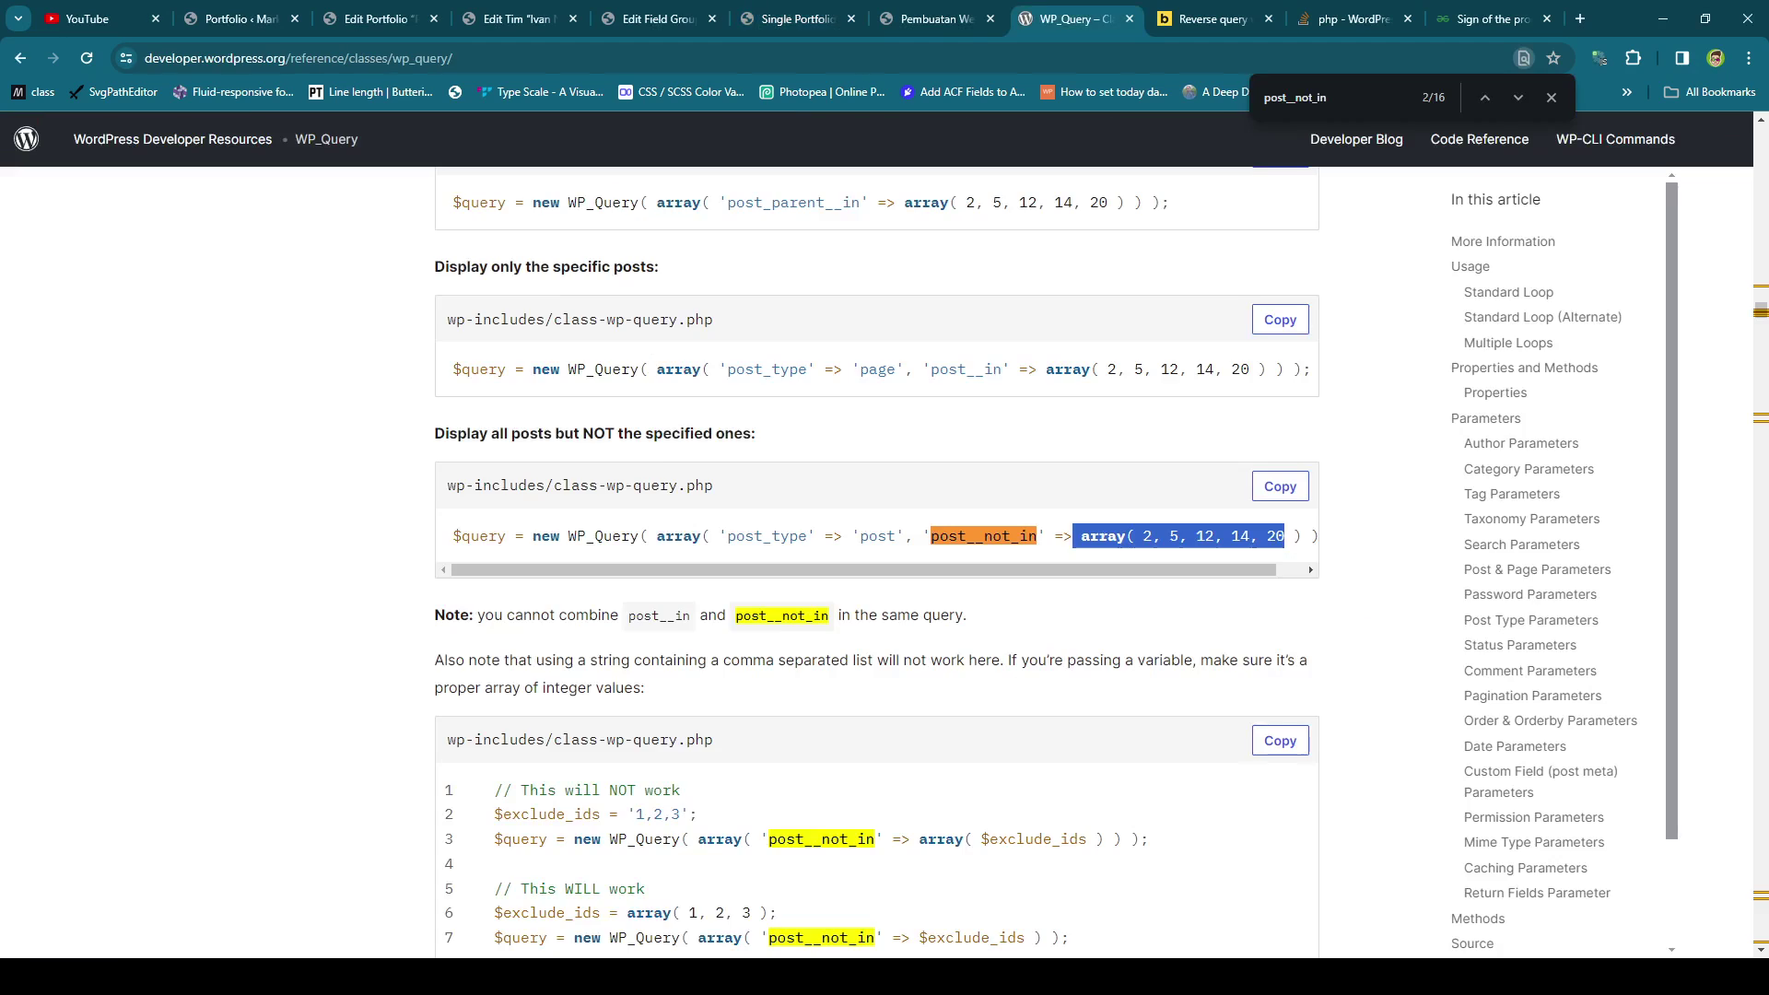
{"action": "left_click", "coordinate": [940, 530]}
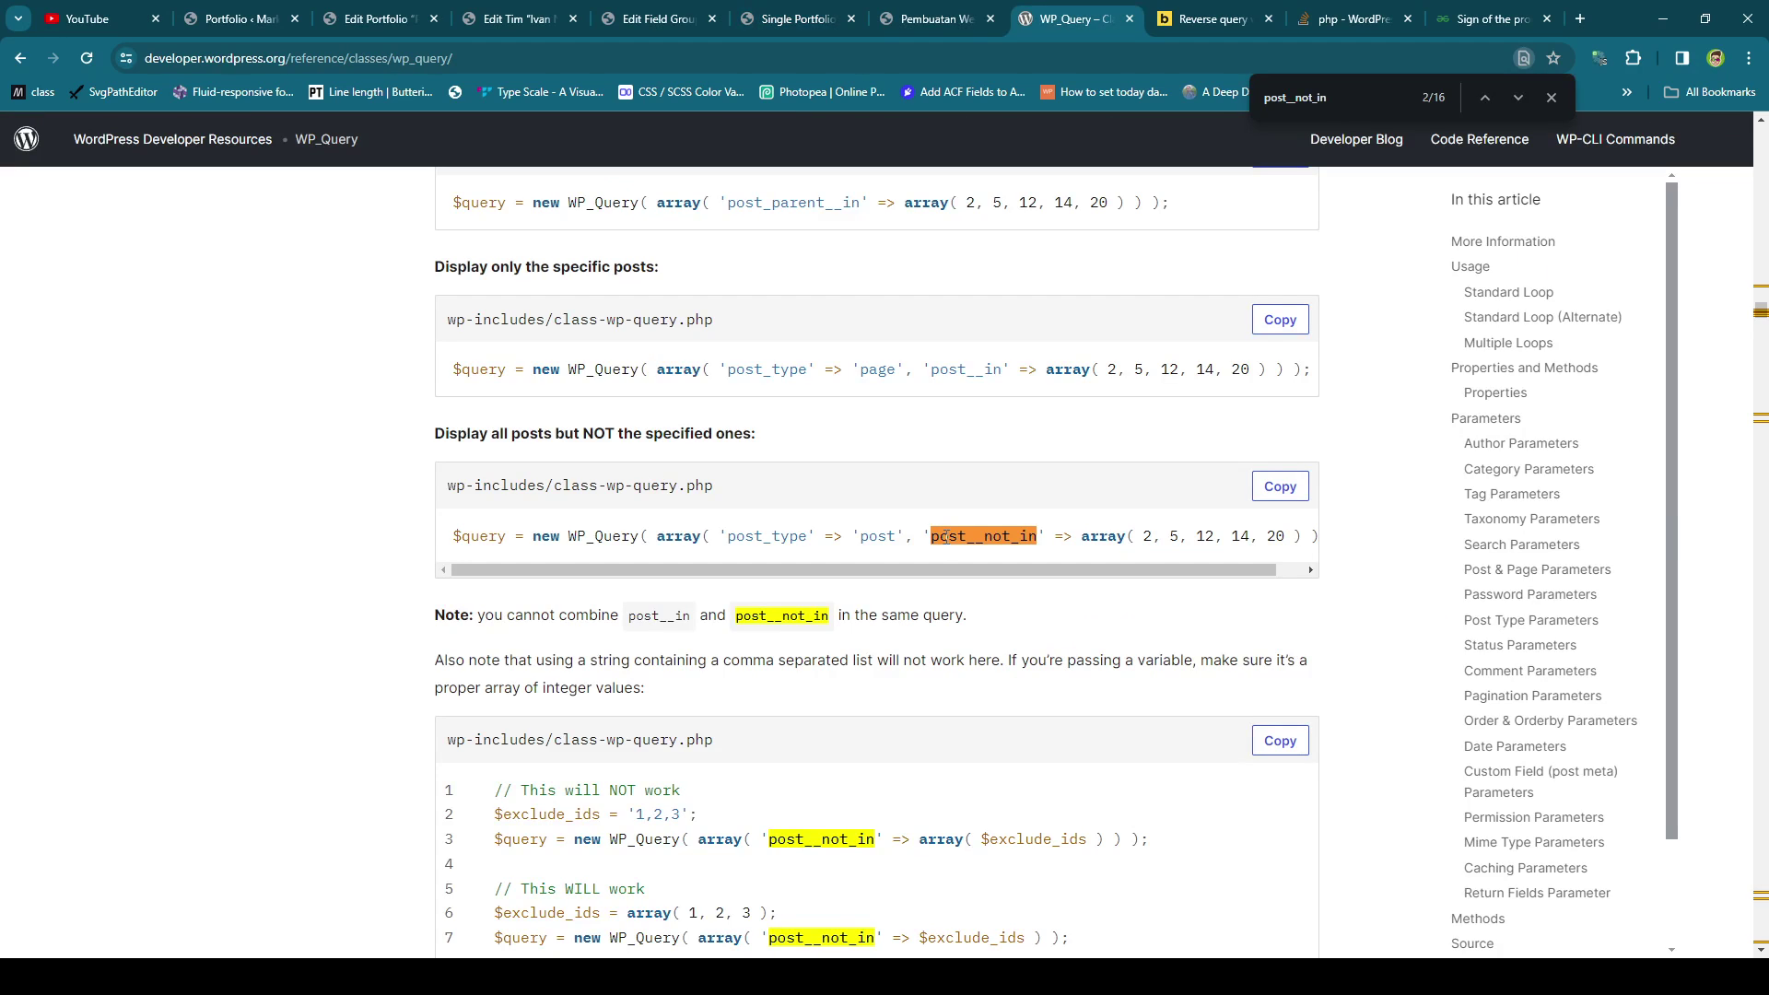
{"action": "left_click_drag", "start_coordinate": [932, 535], "coordinate": [1038, 535]}
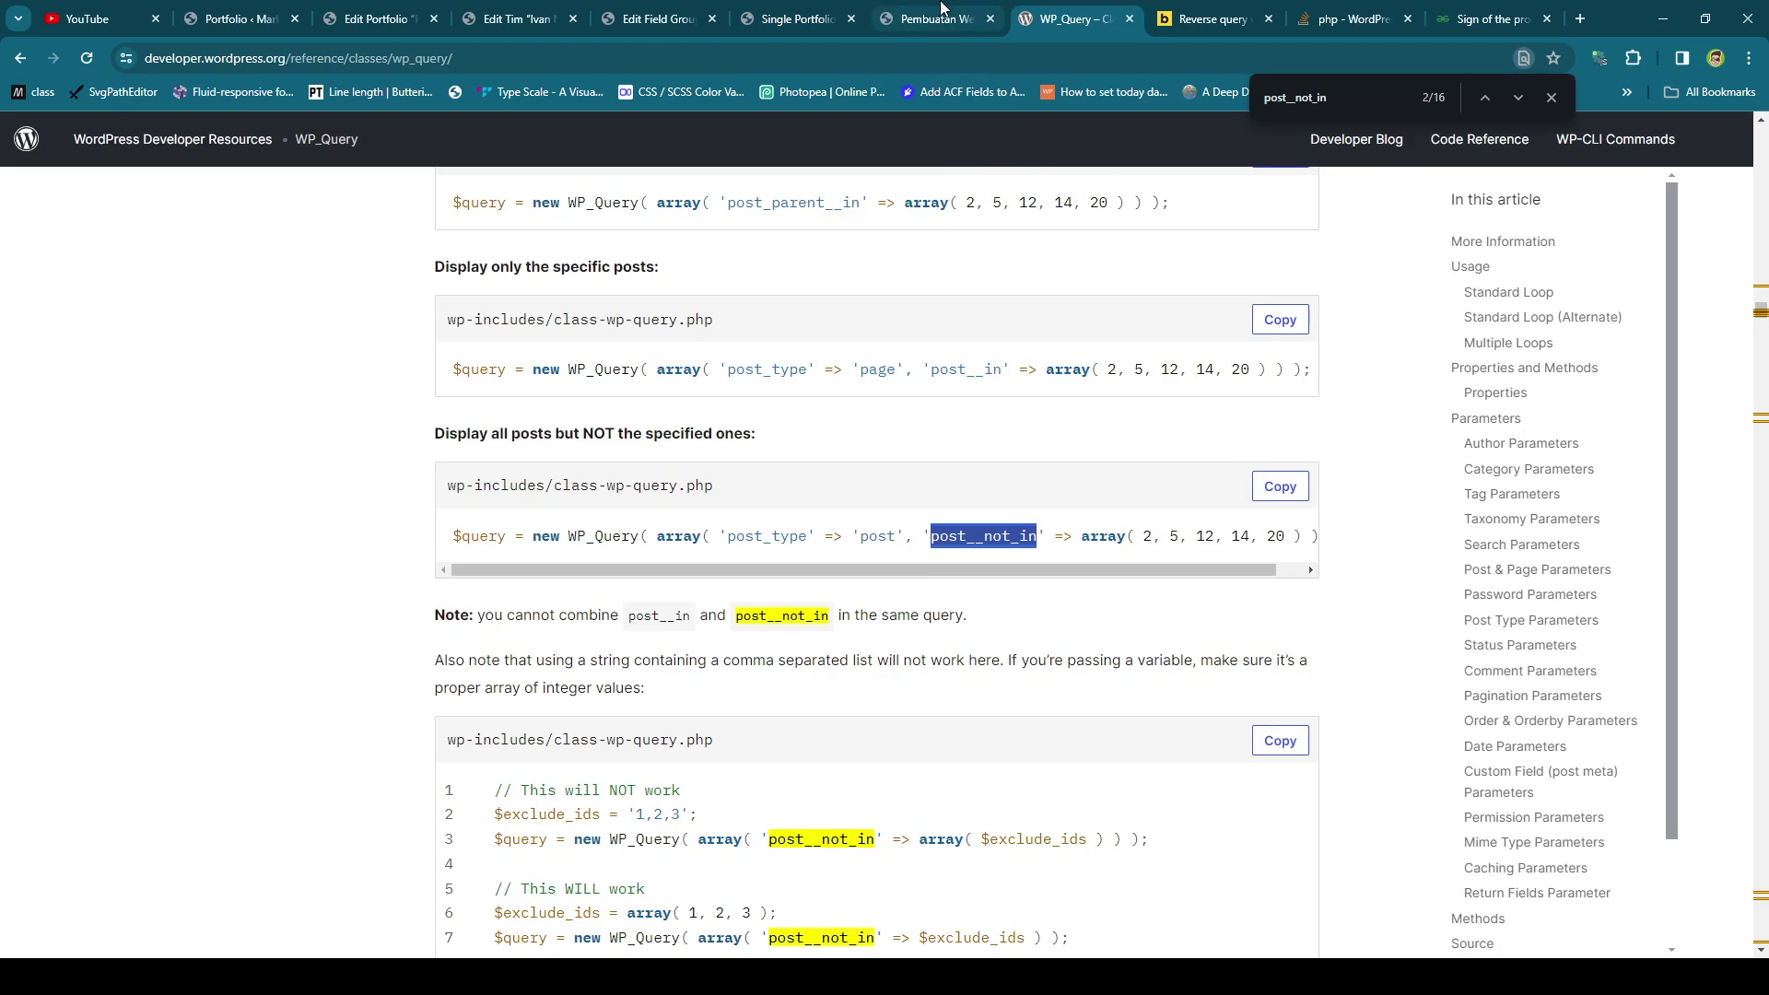
{"action": "left_click", "coordinate": [938, 16]}
{"action": "left_click", "coordinate": [807, 11]}
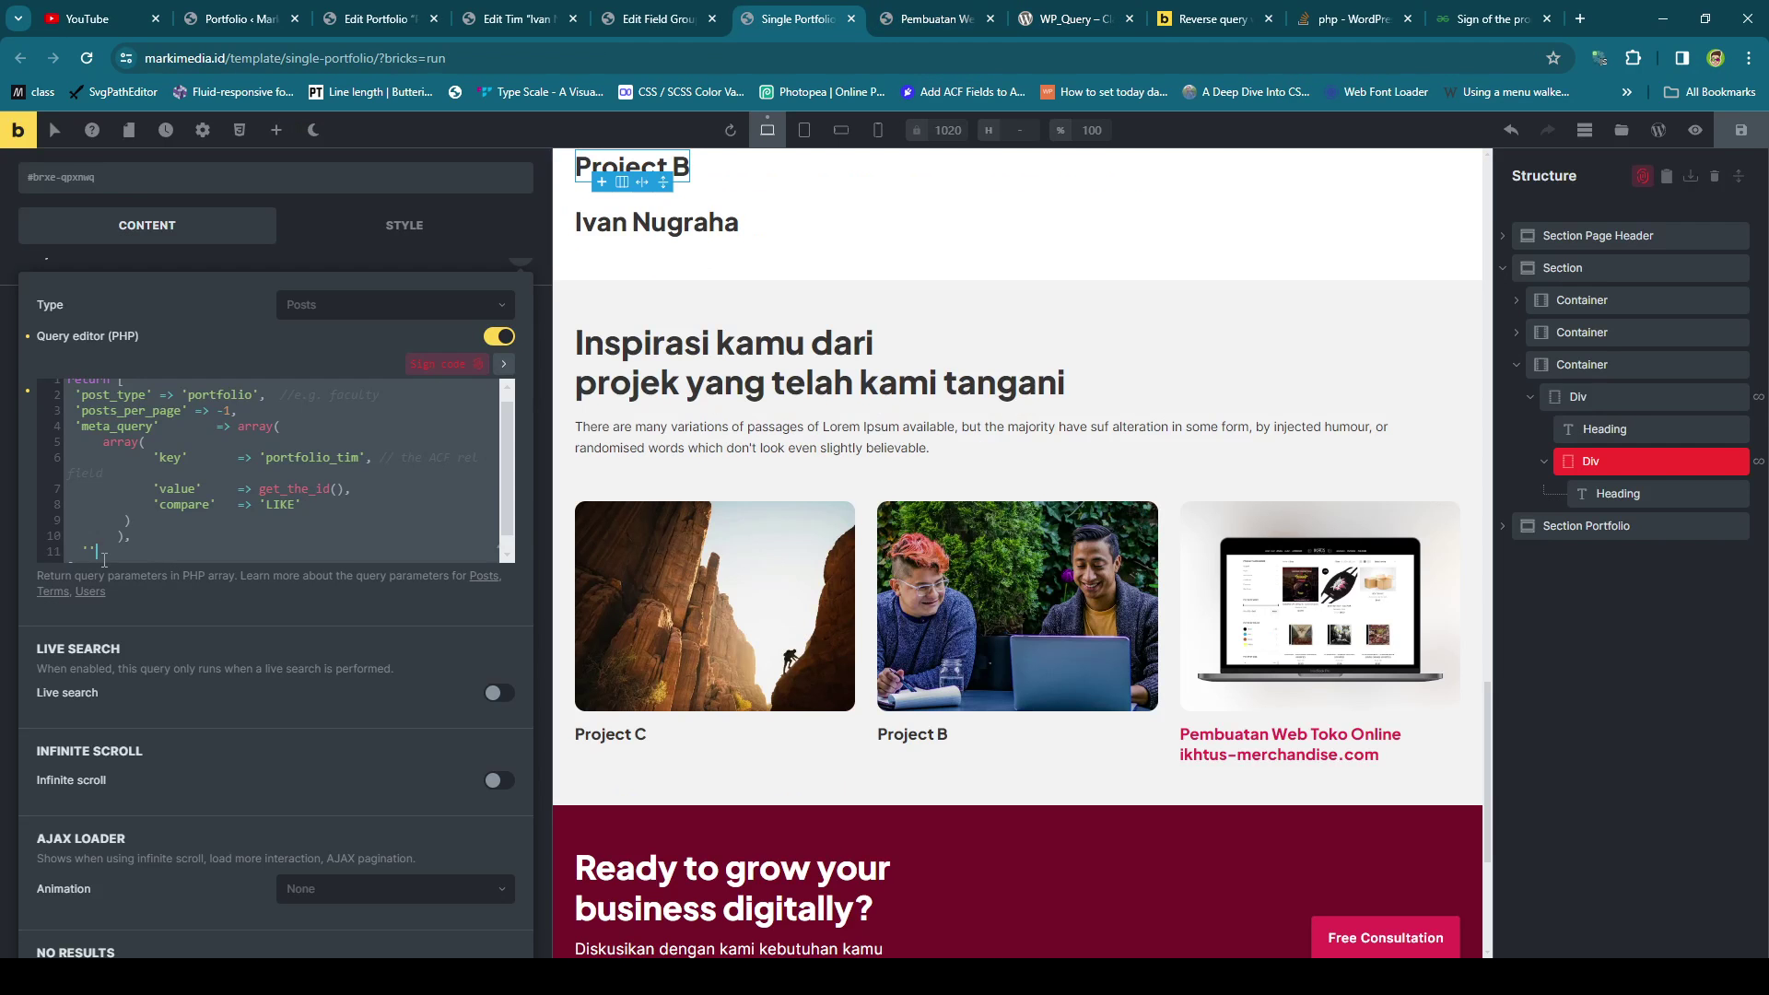
{"action": "type", "text": "post__not_in' =>"}
Copy the array from the WP_Query example into post__not_in and remove its sample IDs, leaving array( ) followed by a comma.
{"action": "left_click", "coordinate": [1073, 19]}
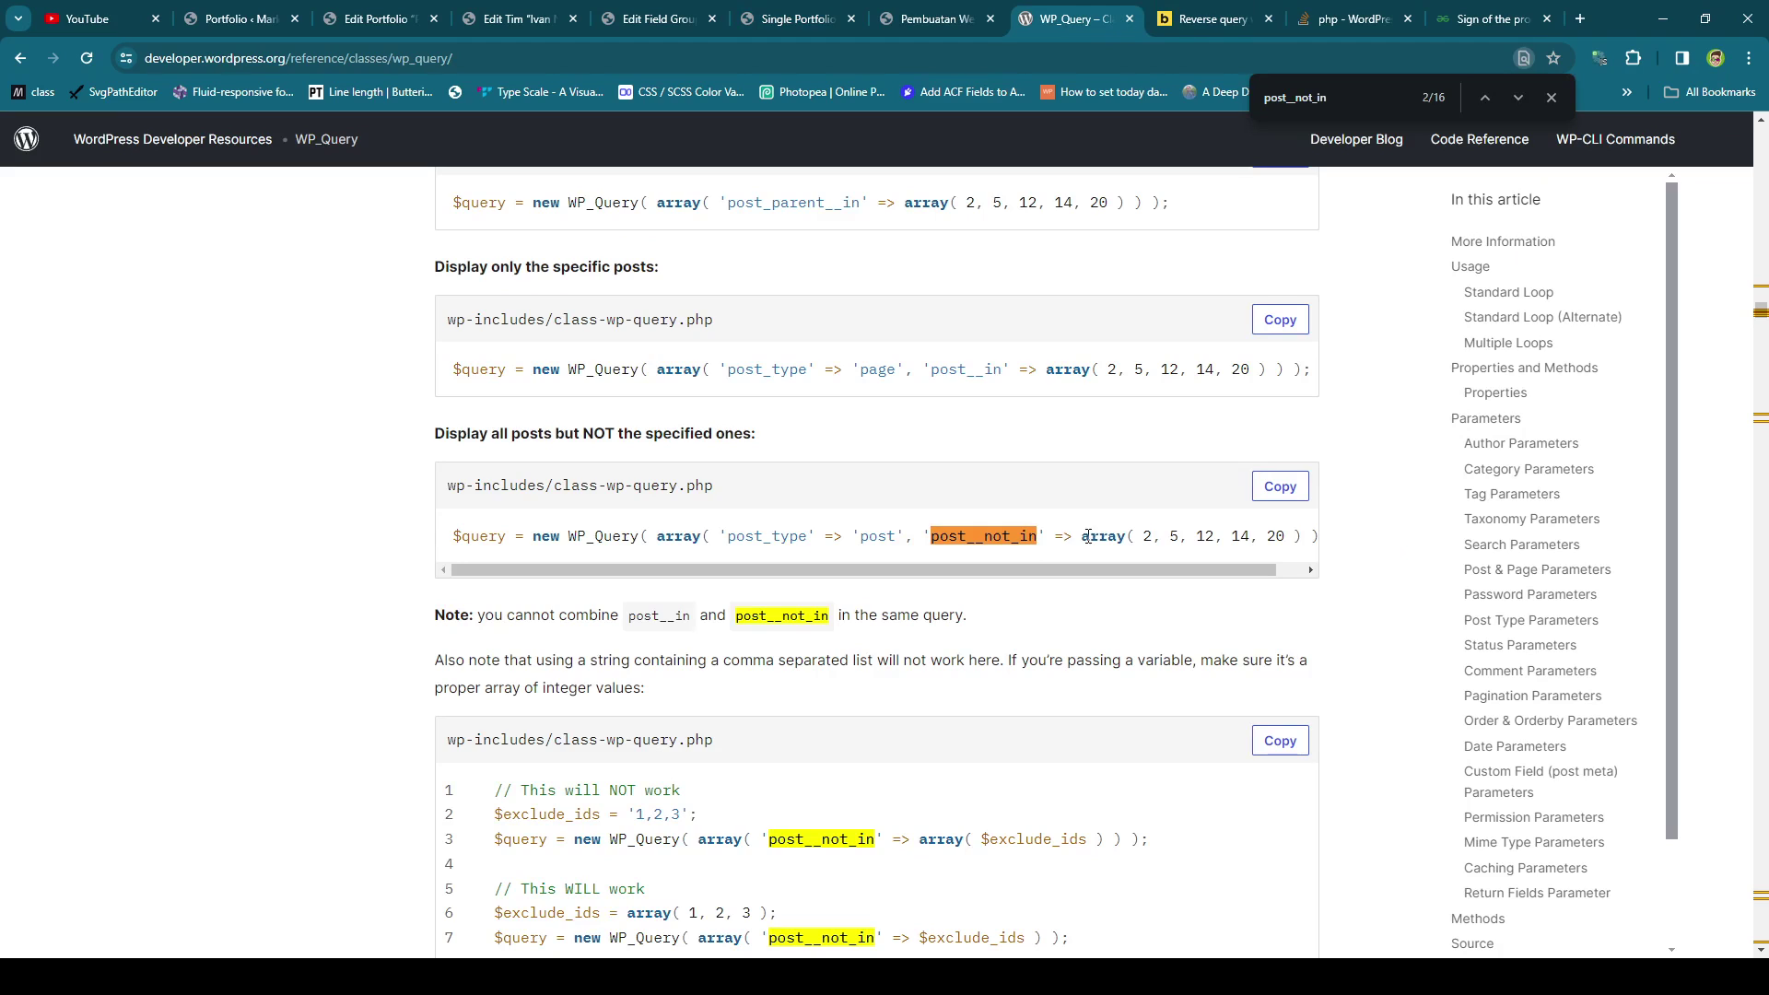
{"action": "left_click_drag", "start_coordinate": [1081, 541], "coordinate": [1274, 537]}
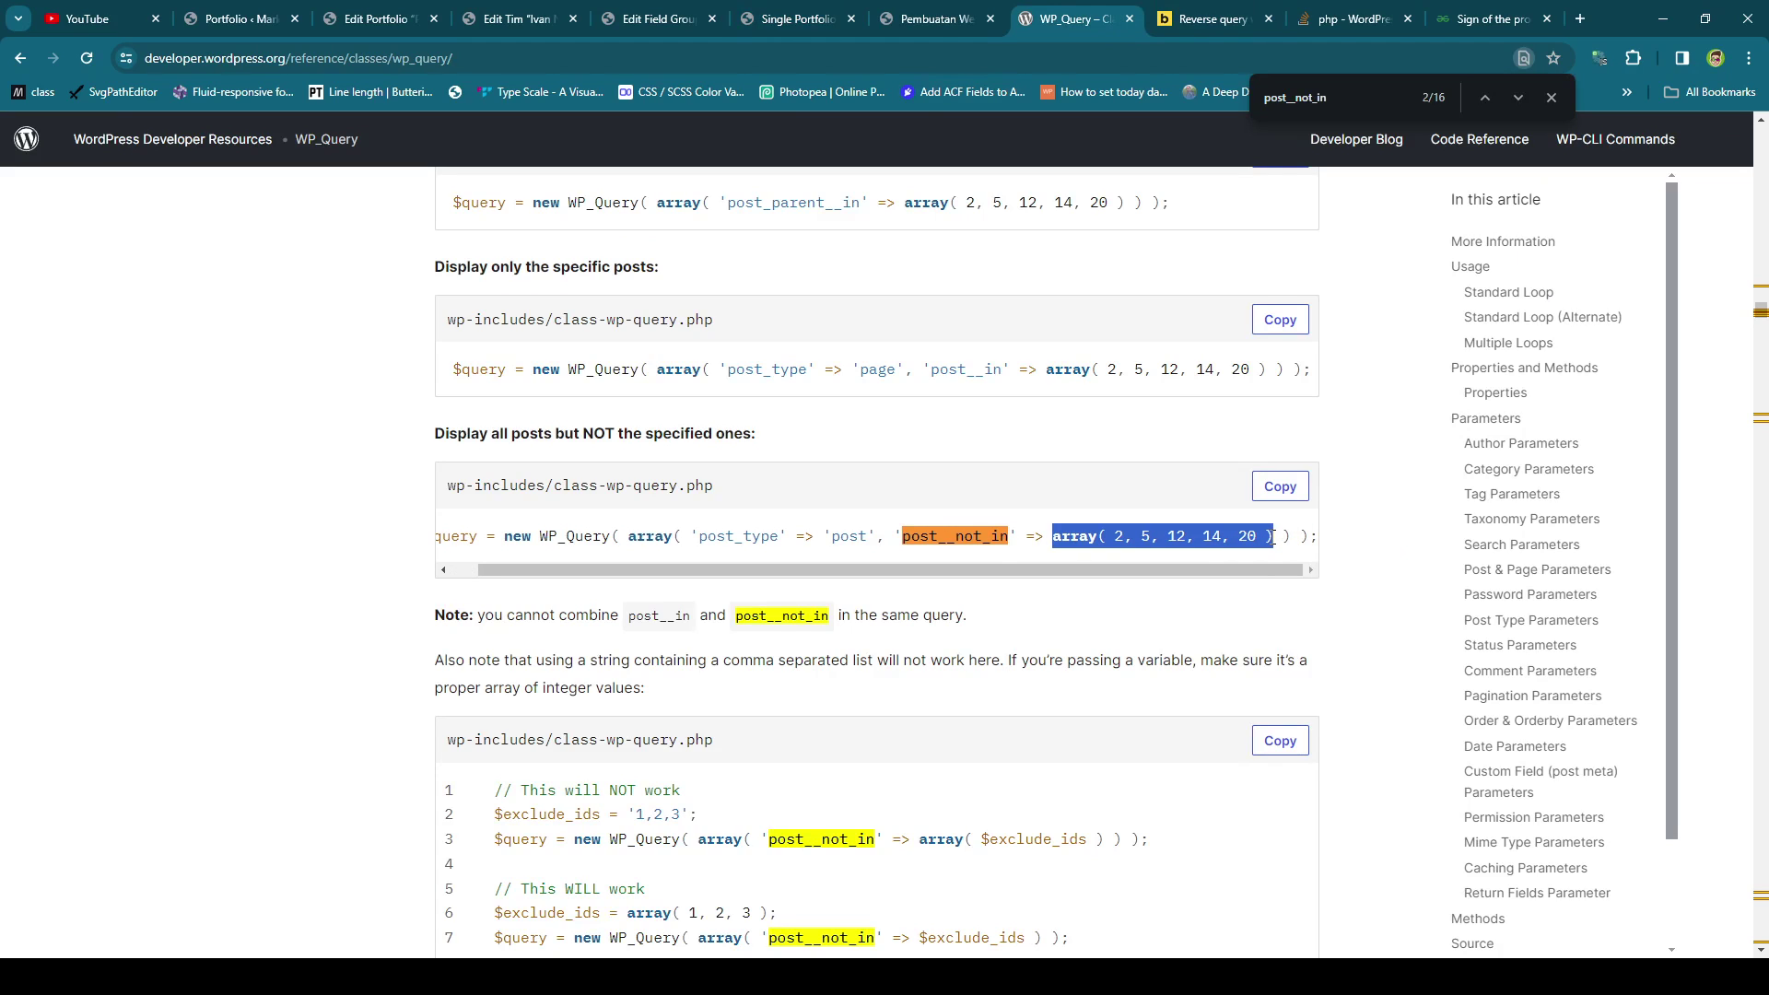
{"action": "left_click", "coordinate": [797, 20]}
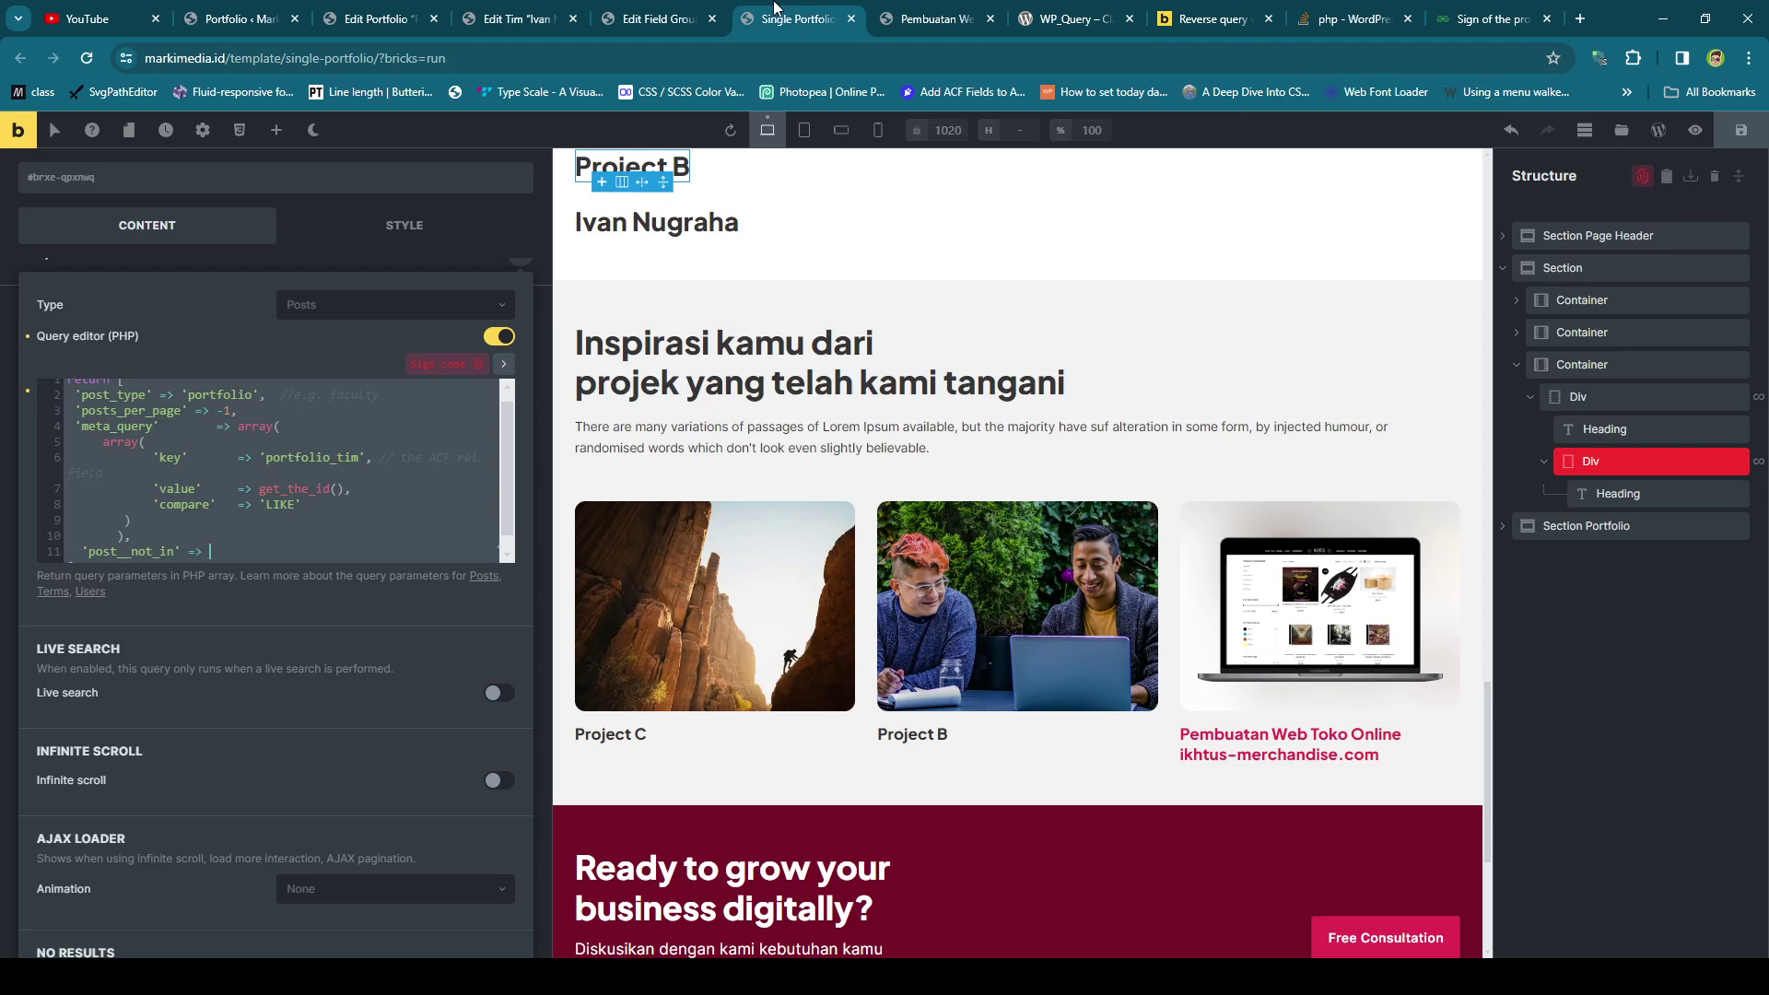
{"action": "type", "text": "array( 2, 5, 12, 14, 20 ),"}
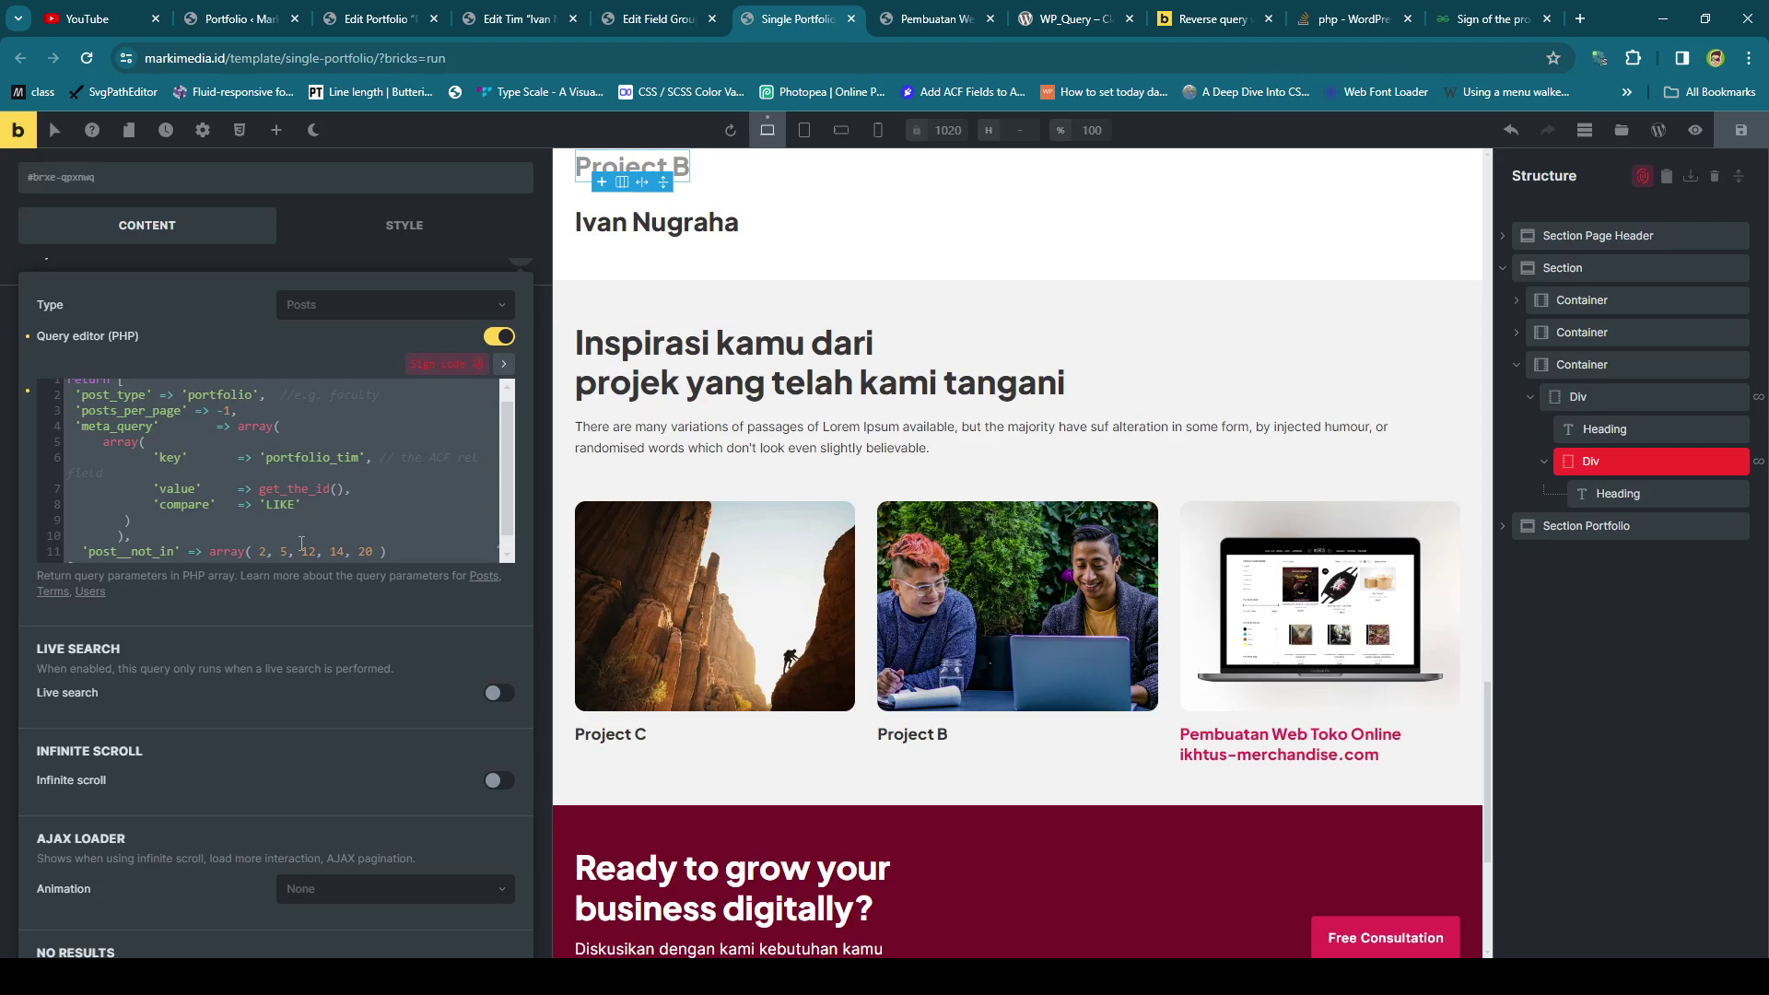
{"action": "left_click_drag", "start_coordinate": [373, 551], "coordinate": [252, 551]}
{"action": "key", "text": "BackSpace"}
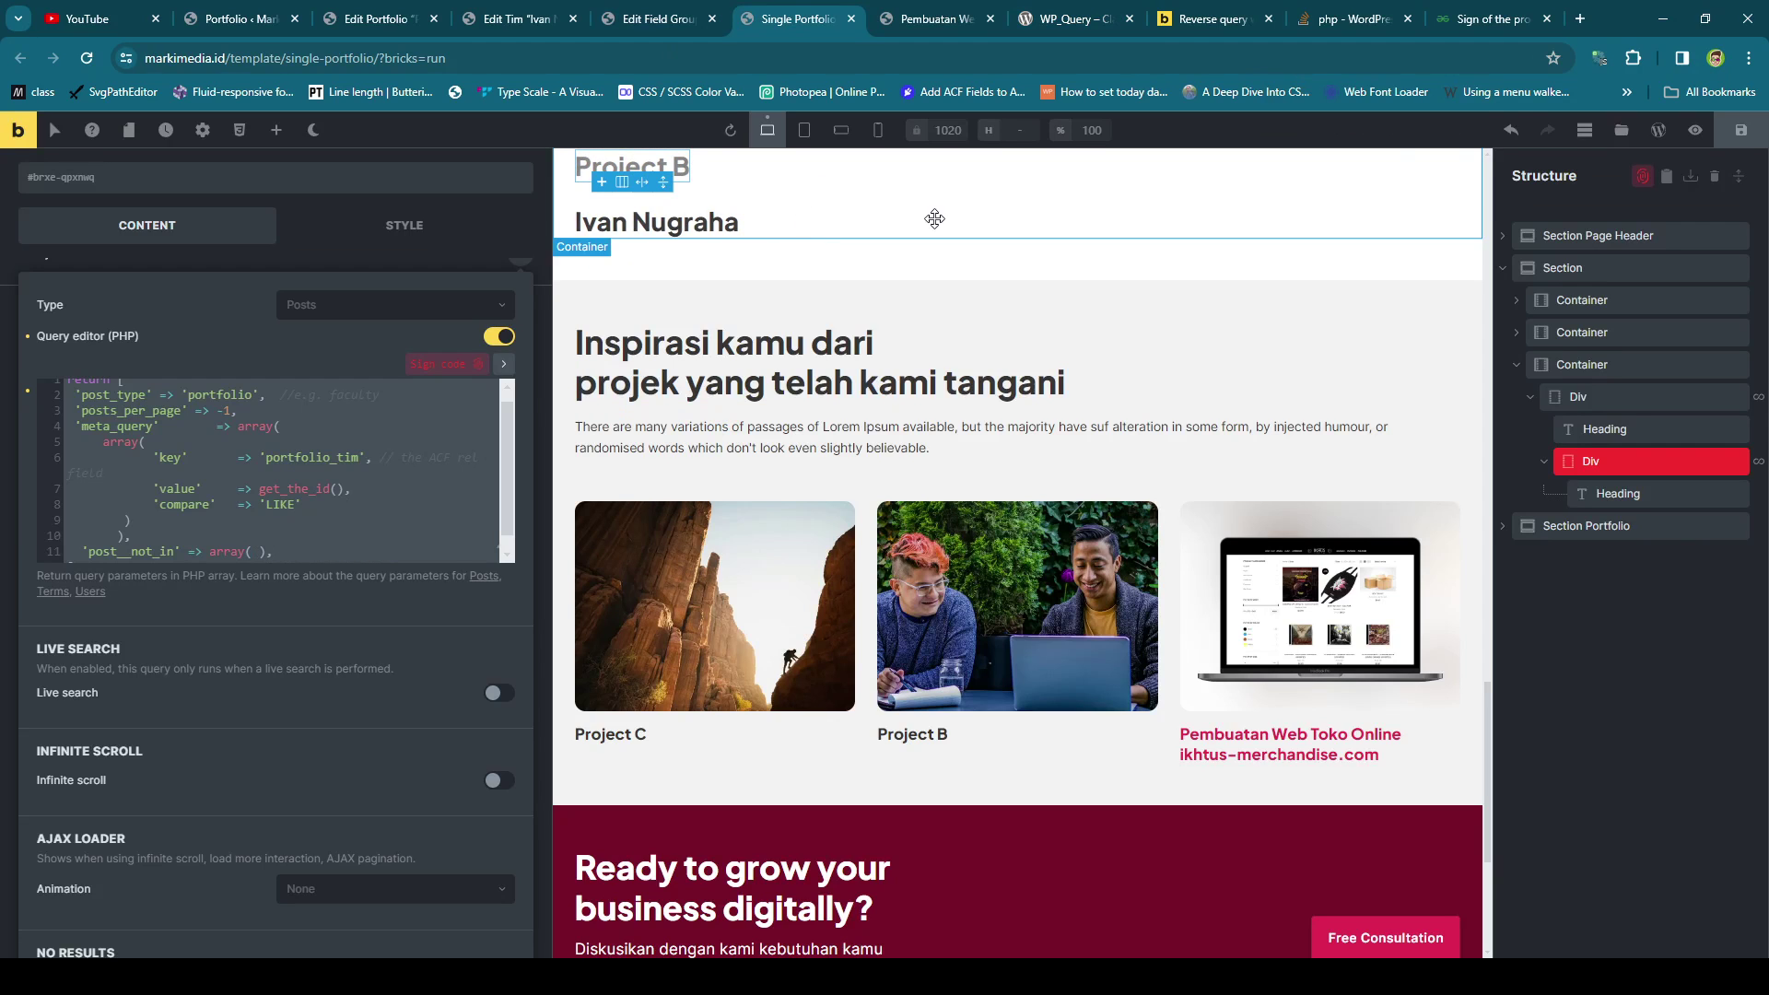
Copy the post ID 169 from the address of the ikhtus-merchandise.com portfolio edit page and return to the Bricks template.
{"action": "left_click", "coordinate": [645, 16]}
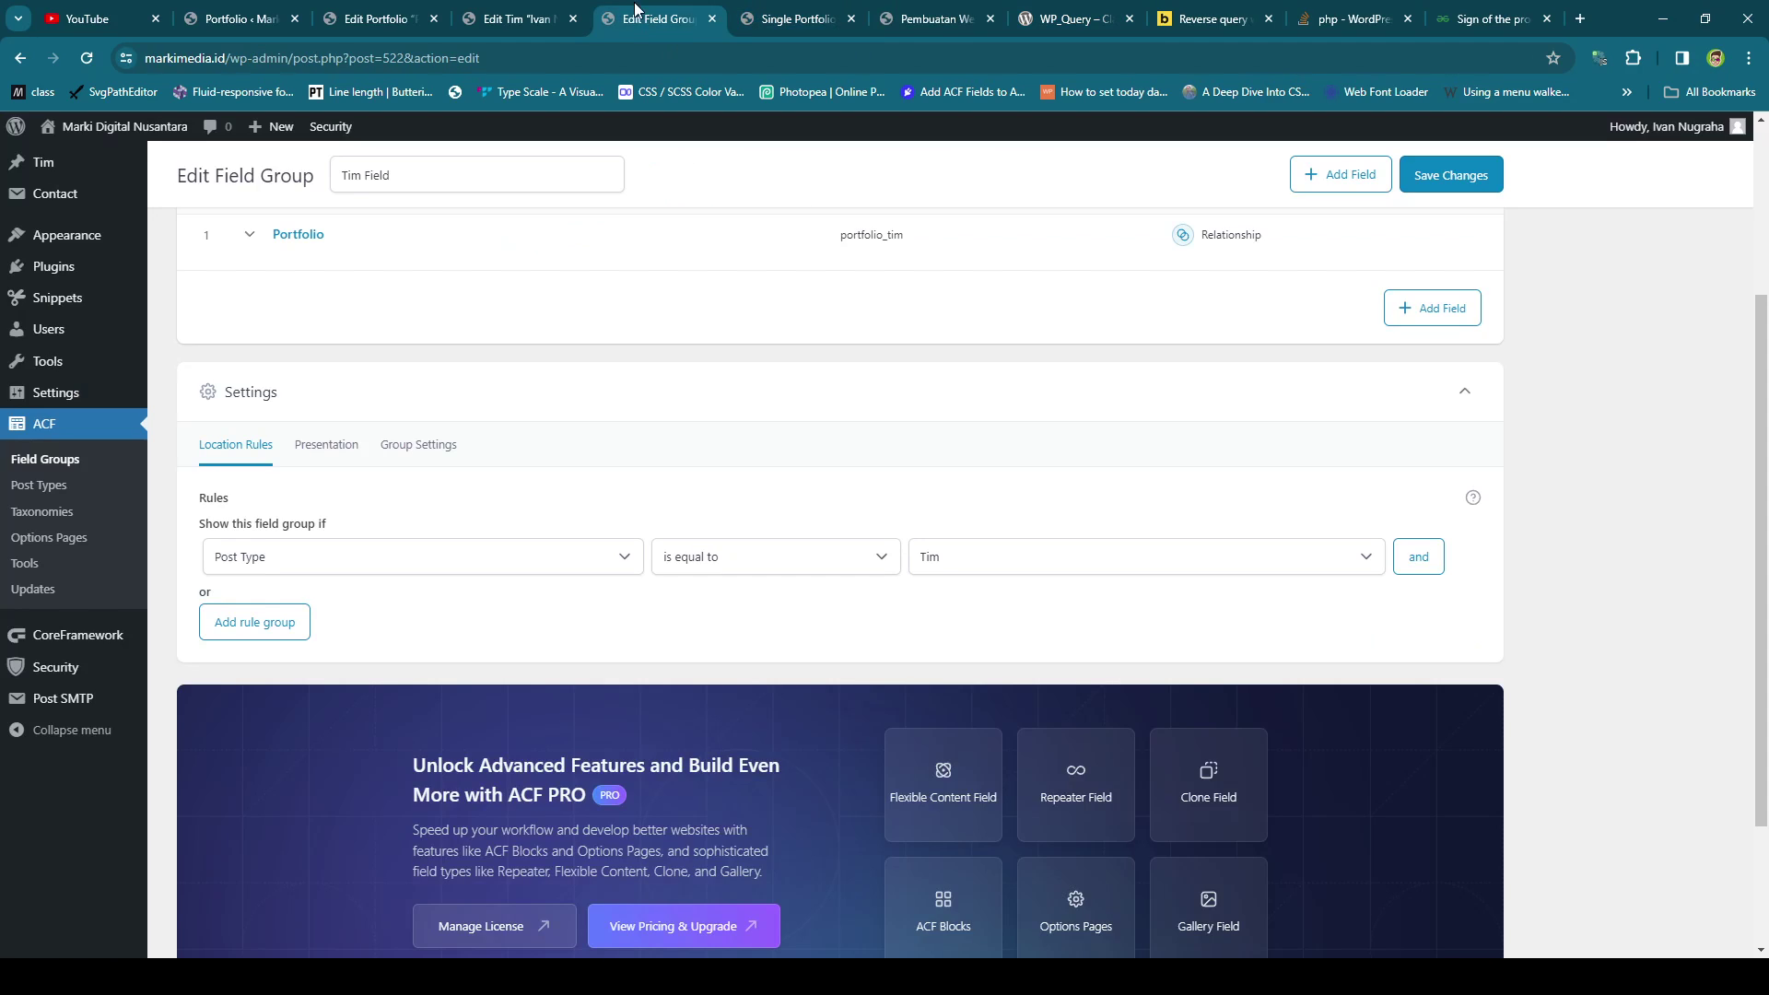
{"action": "left_click", "coordinate": [519, 18]}
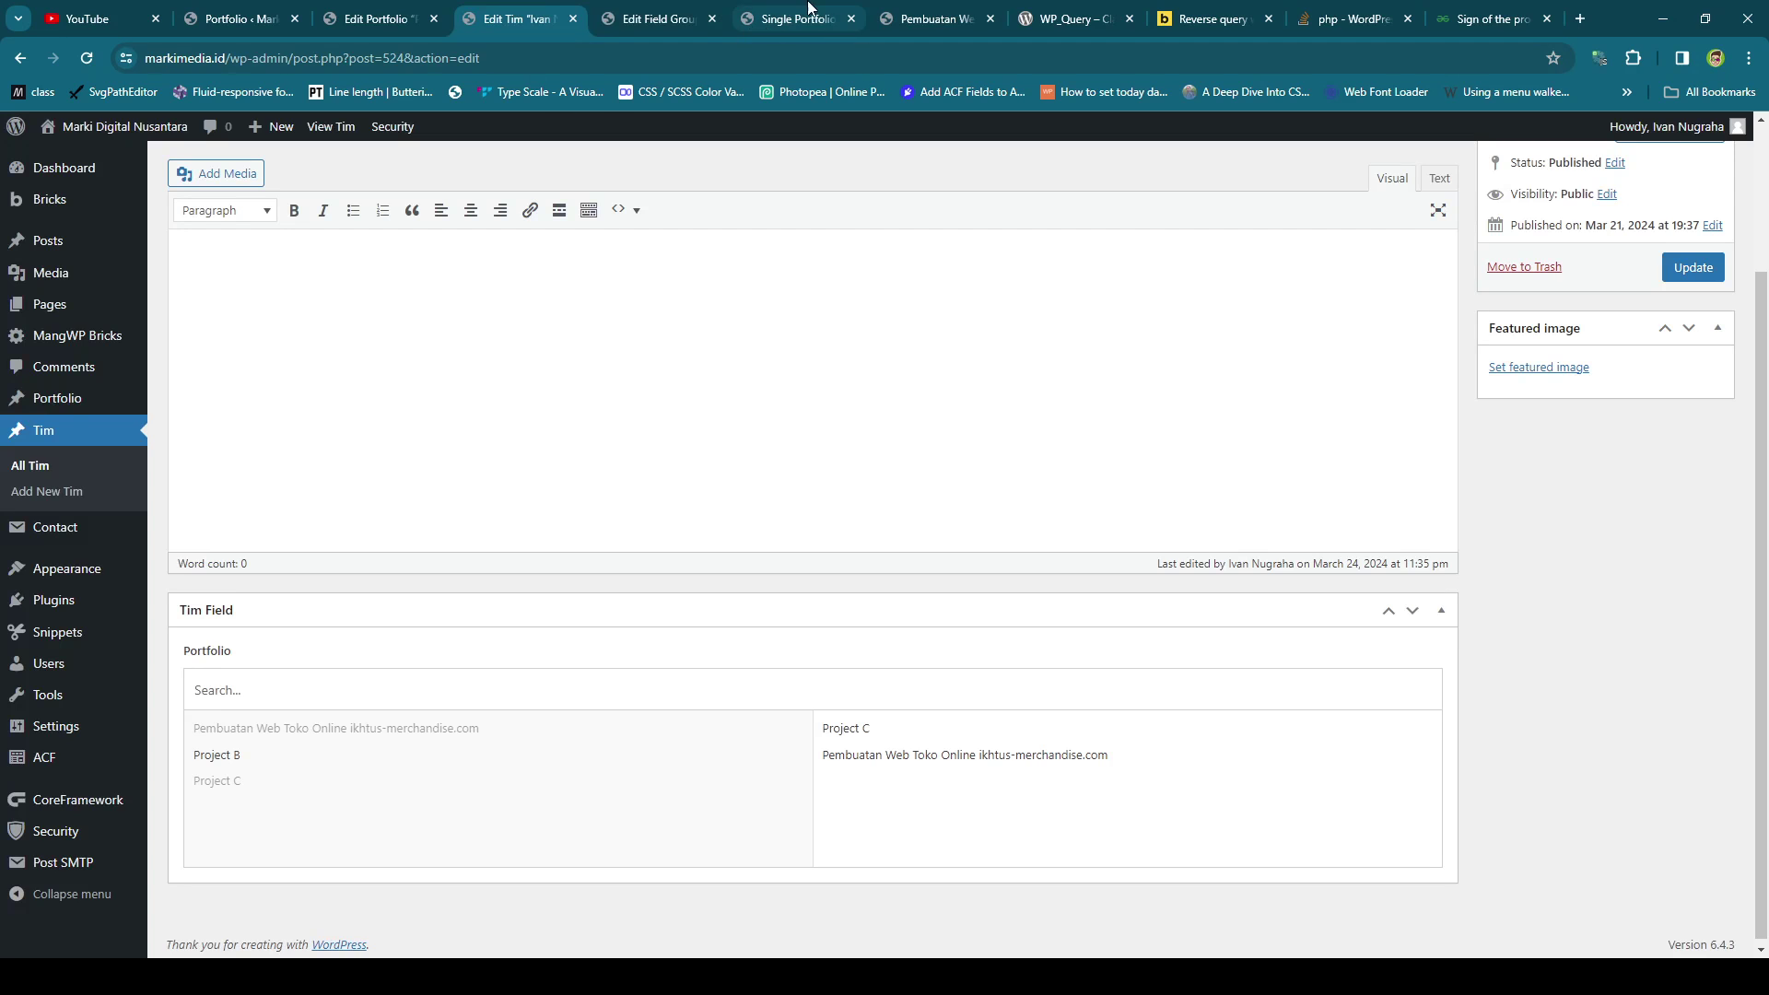
{"action": "left_click", "coordinate": [394, 13]}
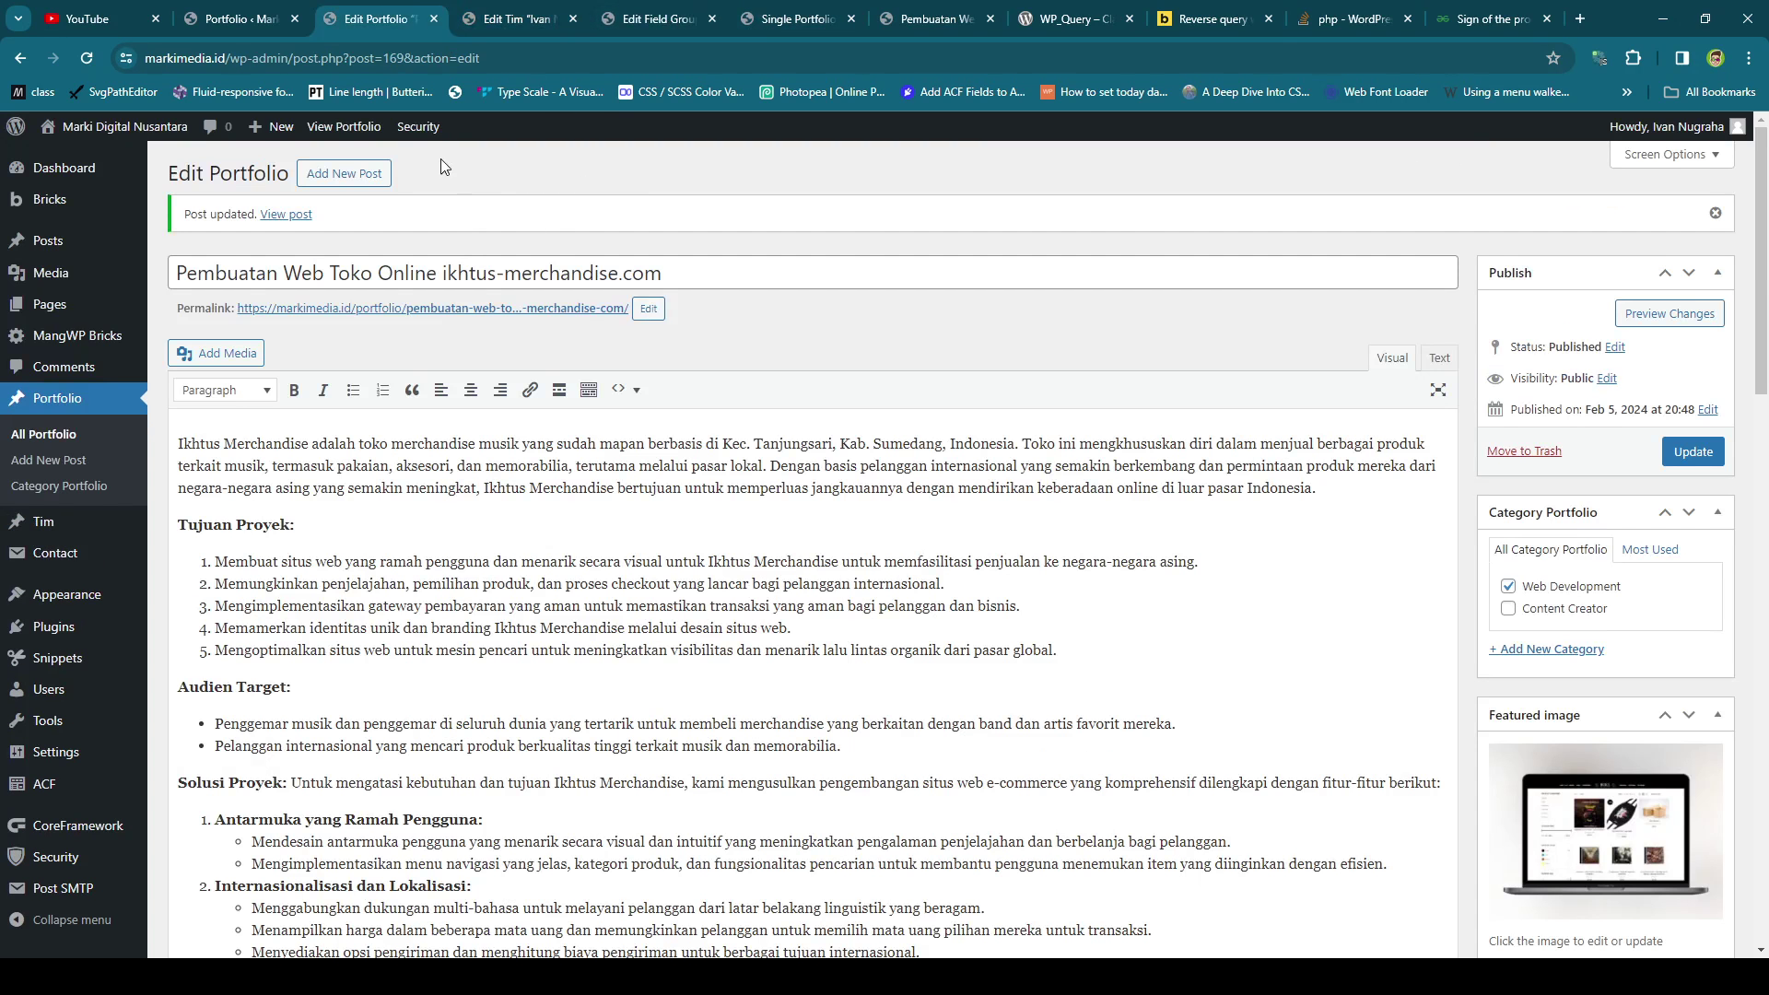
{"action": "double_click", "coordinate": [394, 58]}
{"action": "key", "text": "ctrl+c"}
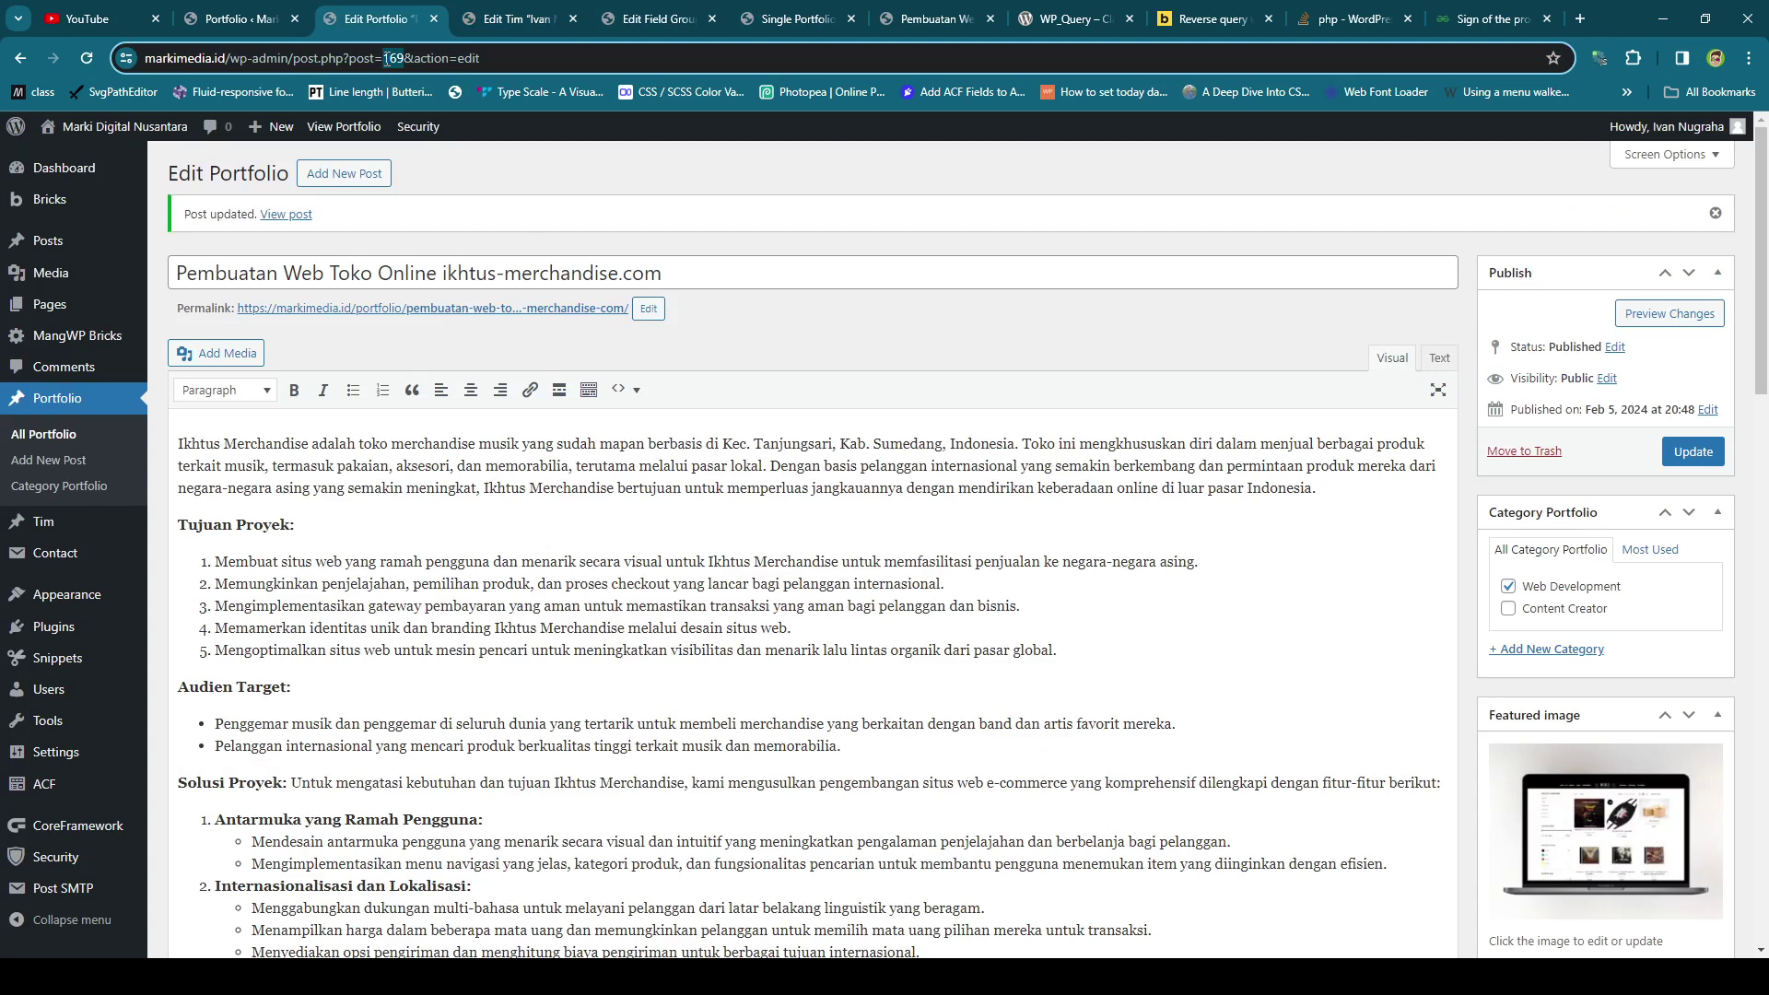
{"action": "left_click", "coordinate": [510, 20]}
{"action": "left_click", "coordinate": [672, 19]}
{"action": "left_click", "coordinate": [795, 19]}
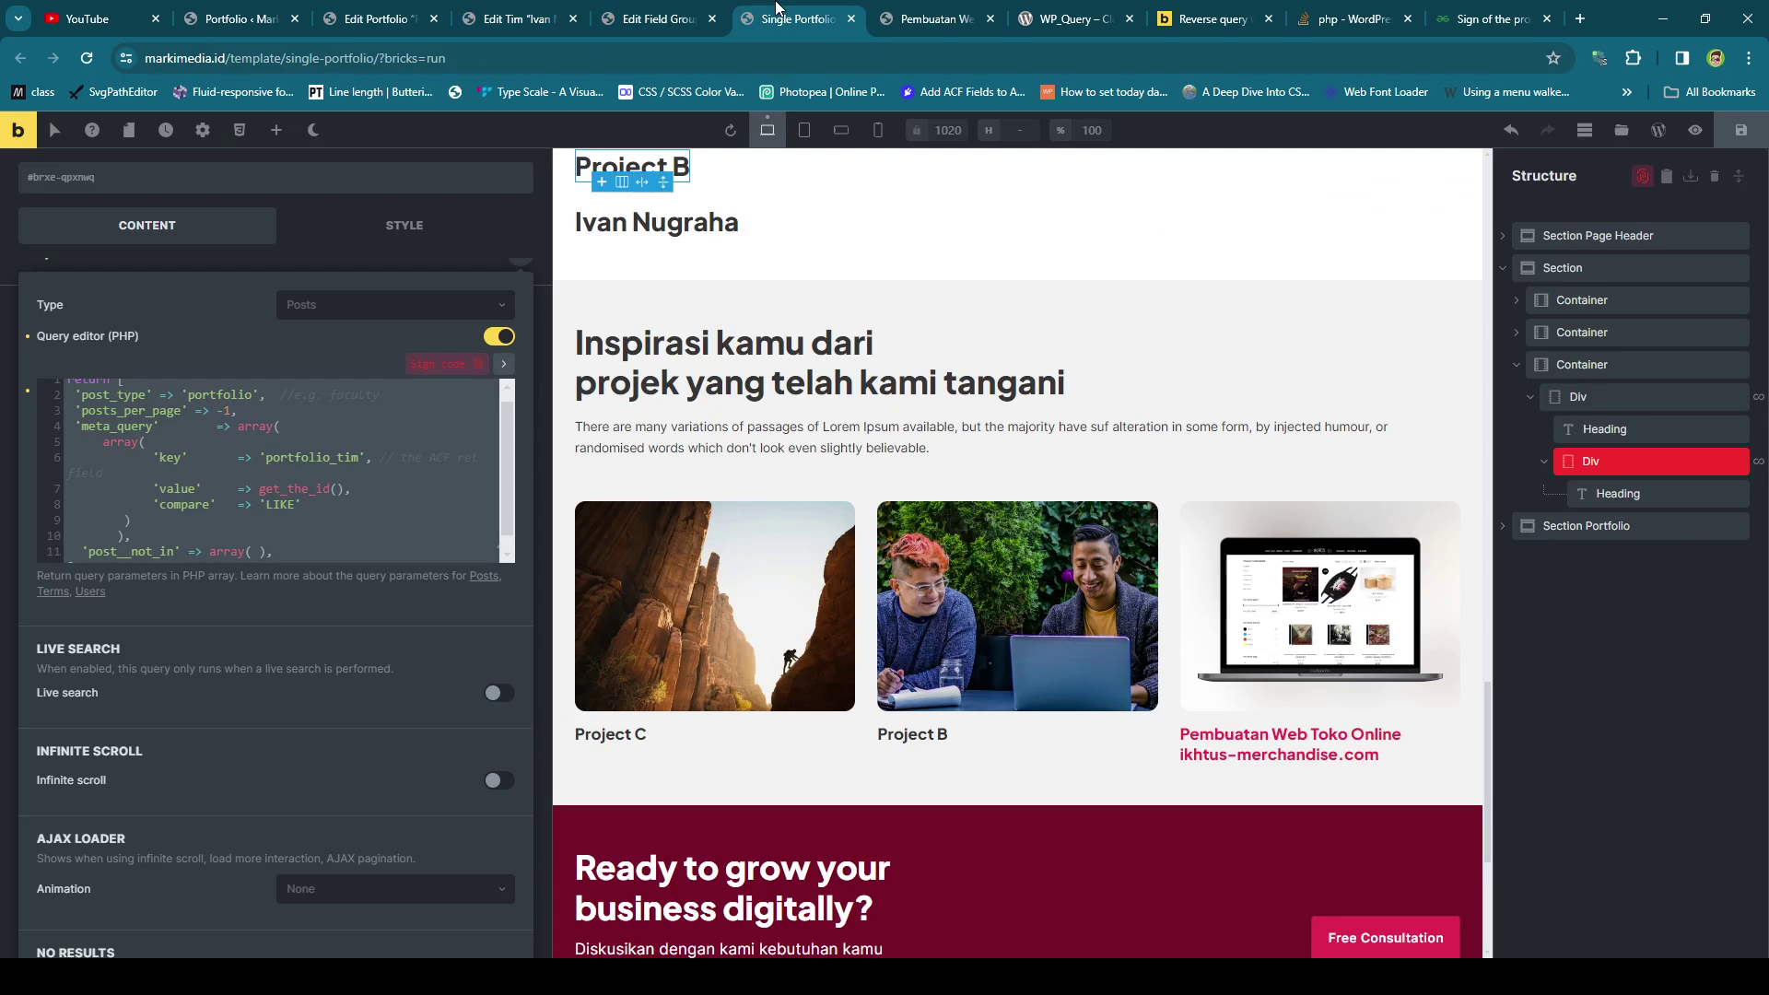
Fill the post__not_in array with the ID 169, sign the query code and save the template.
{"action": "scroll", "coordinate": [273, 509], "scroll_direction": "down", "scroll_amount": 1}
{"action": "left_click", "coordinate": [257, 535]}
{"action": "key", "text": "ctrl+v"}
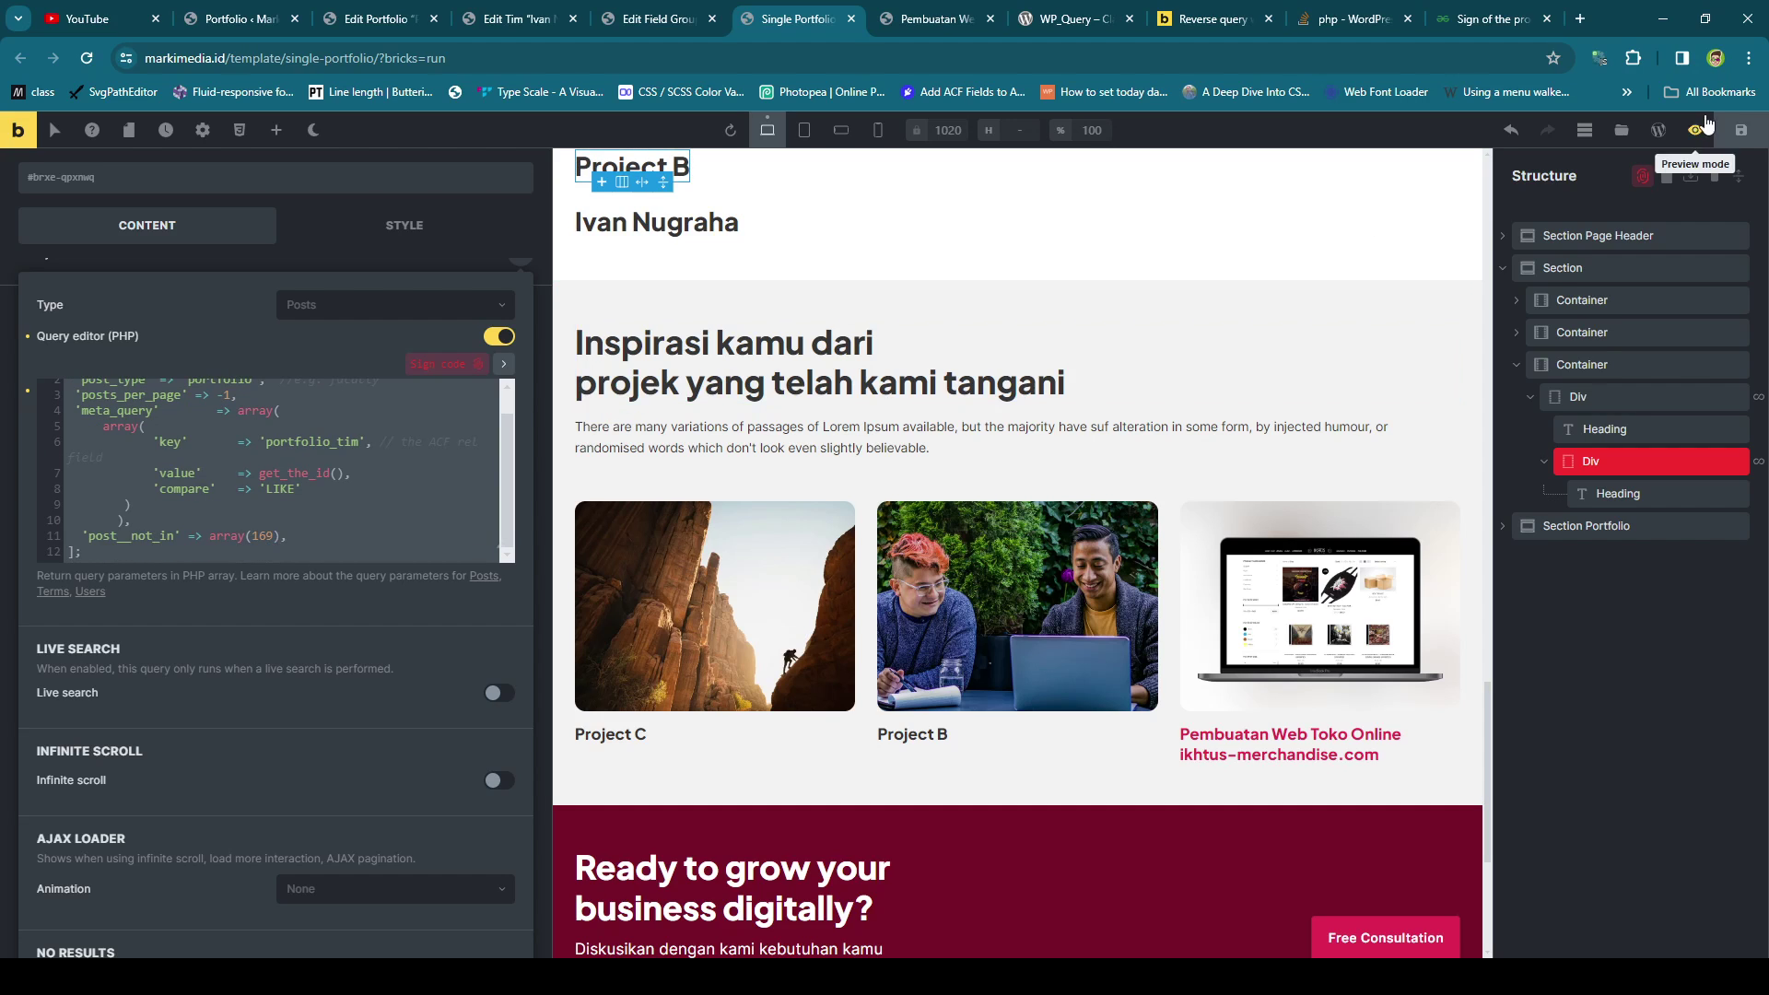
{"action": "left_click", "coordinate": [443, 364]}
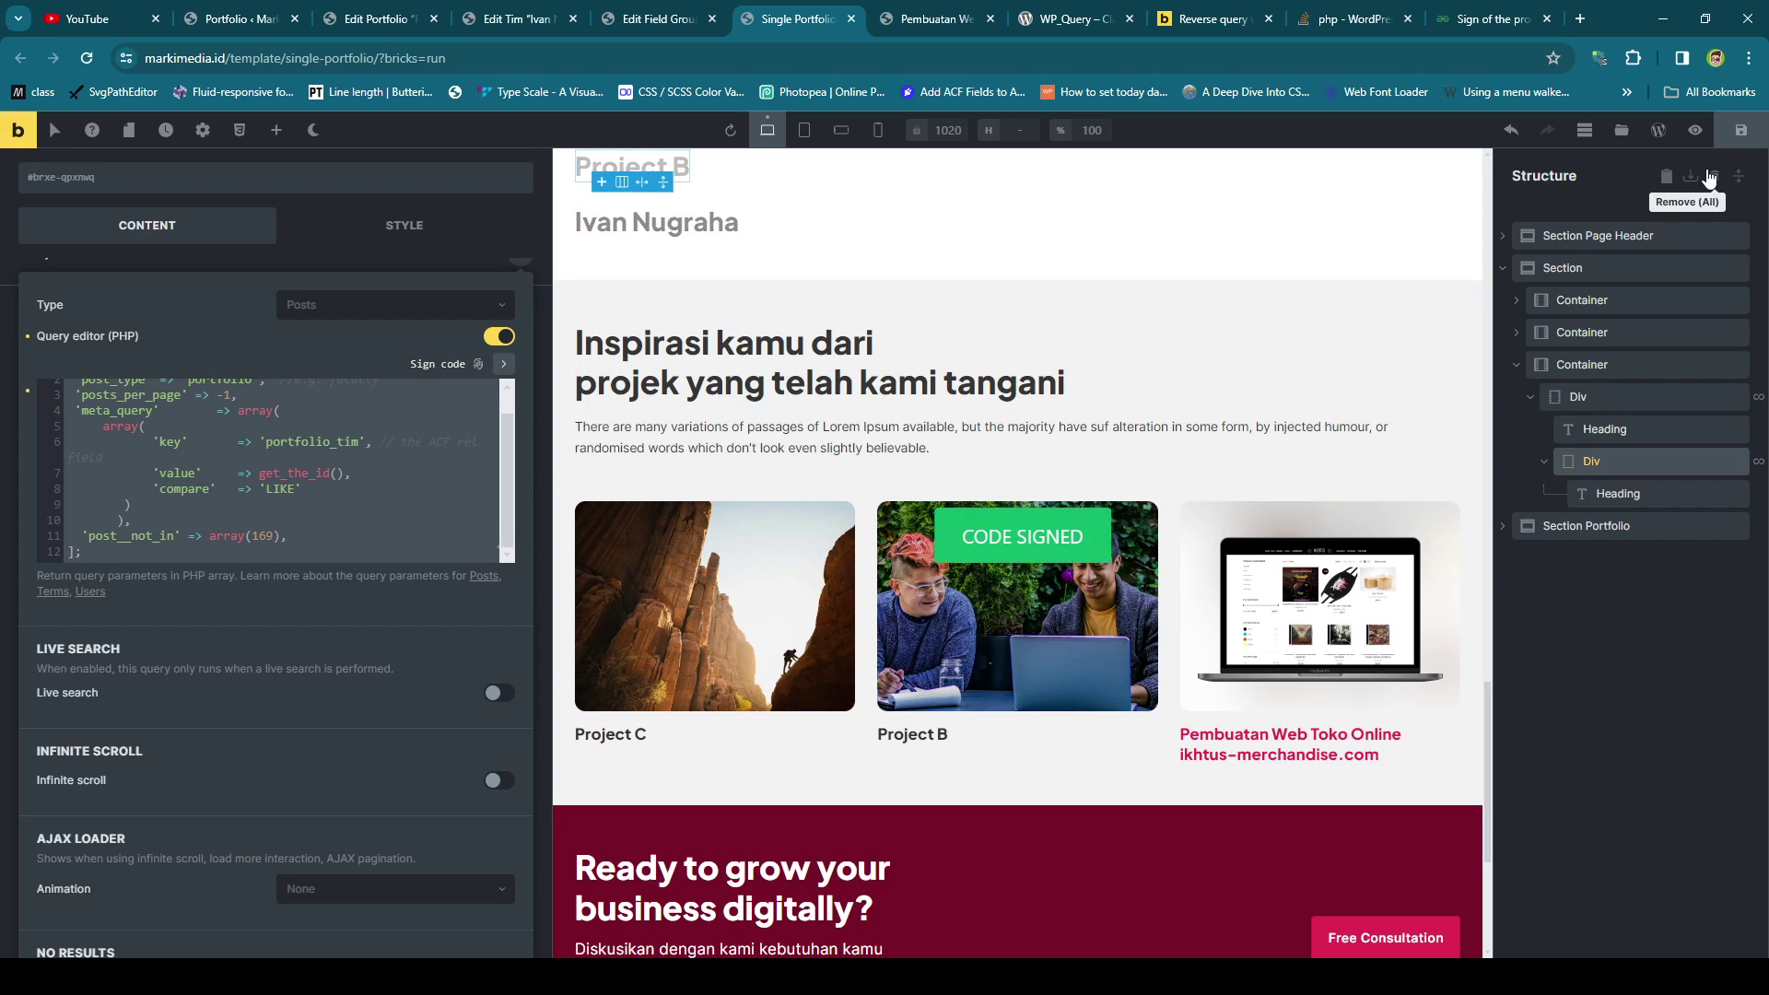
{"action": "left_click", "coordinate": [1741, 130]}
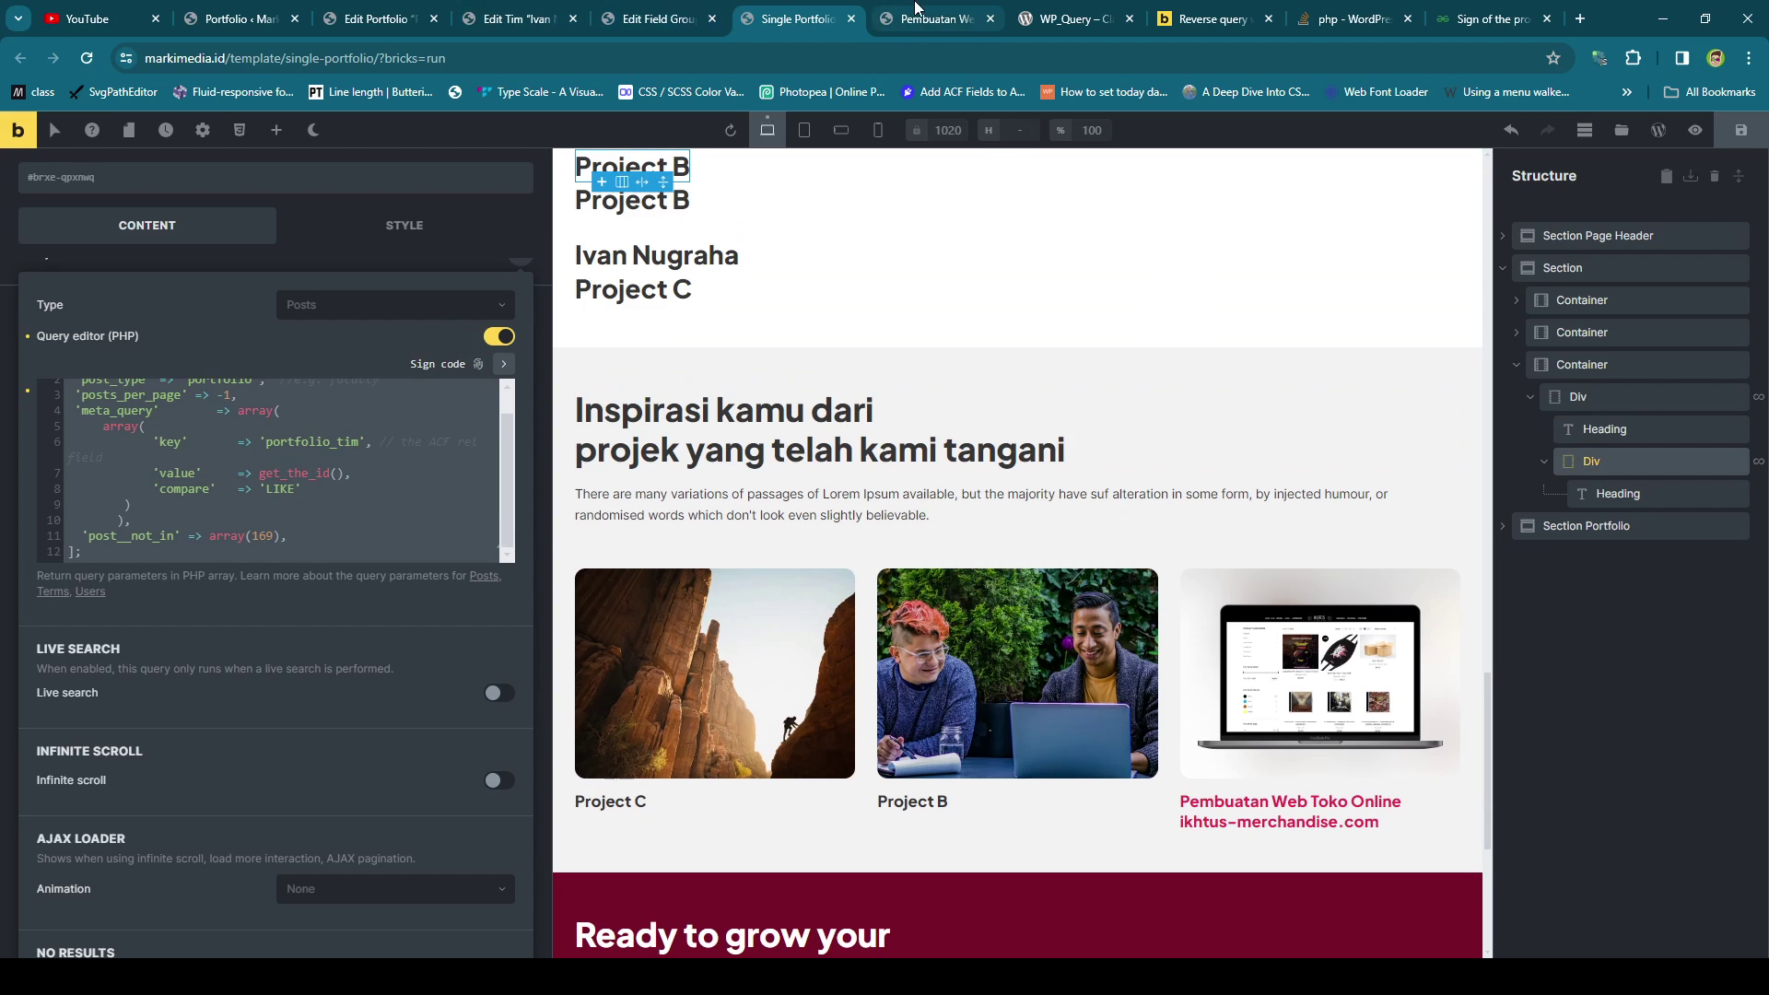
Reload the live ikhtus-merchandise.com portfolio page and check the projects listed below the team member's name.
{"action": "left_click", "coordinate": [919, 15]}
{"action": "key", "text": "F5"}
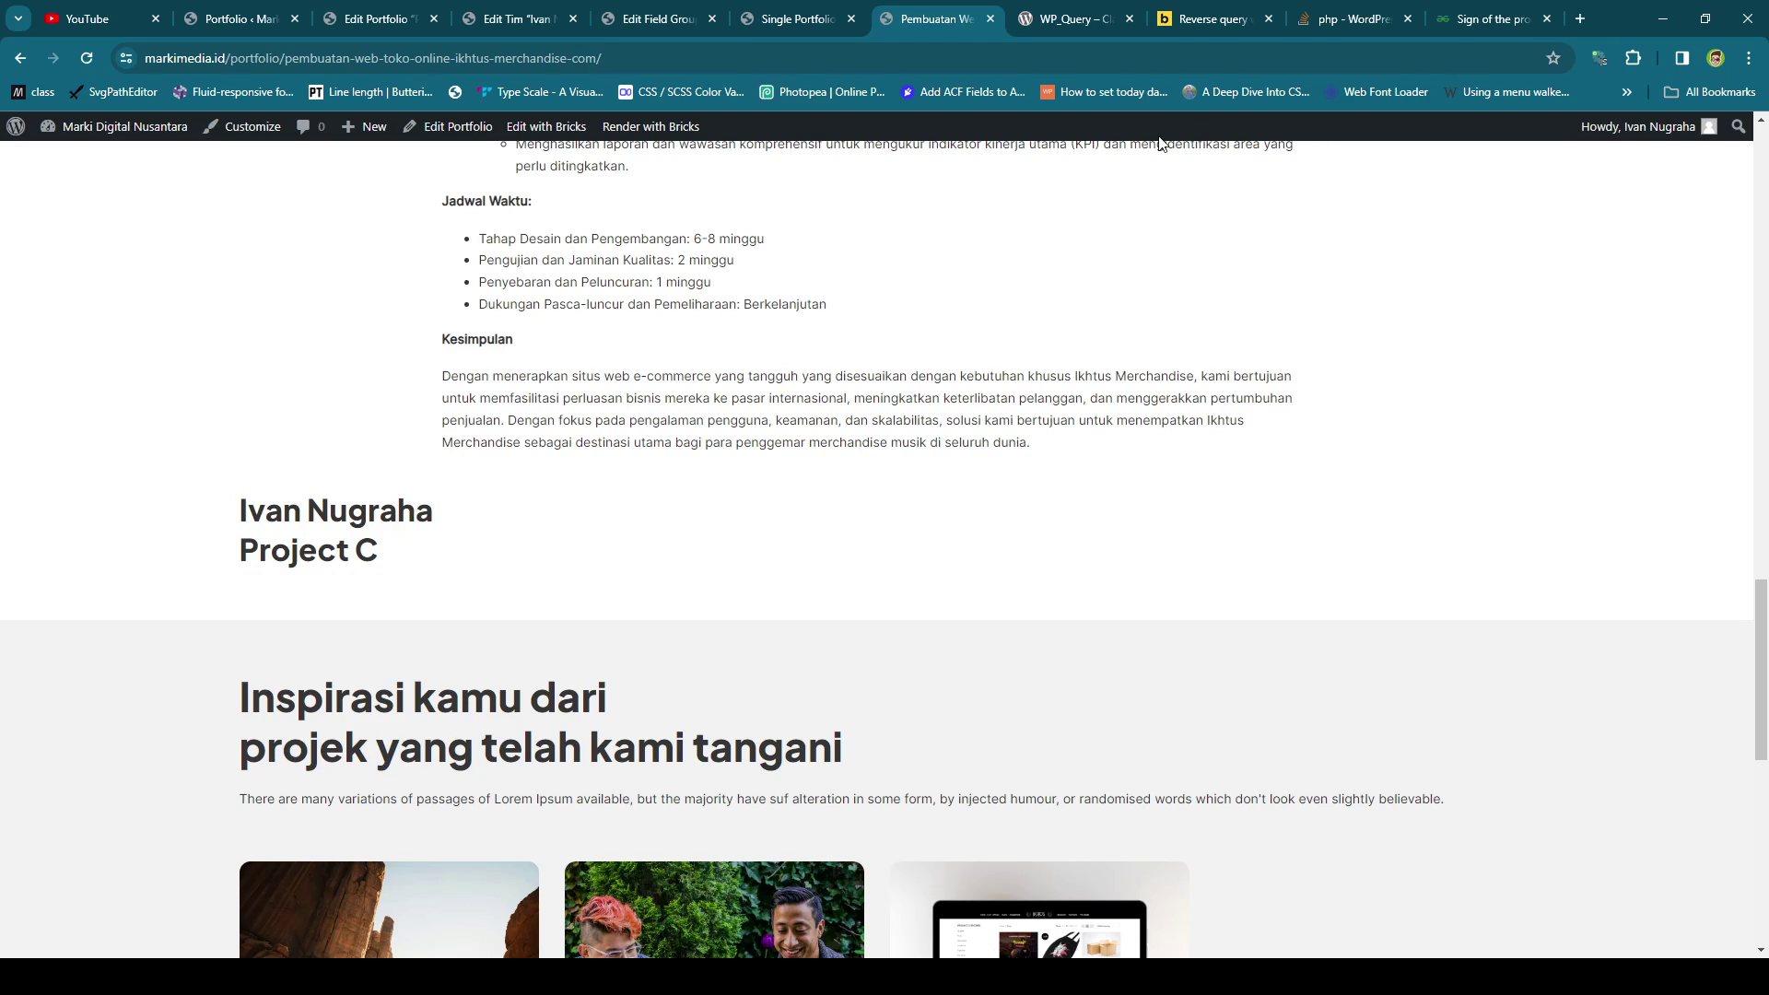
{"action": "scroll", "coordinate": [898, 281], "scroll_direction": "up", "scroll_amount": 1}
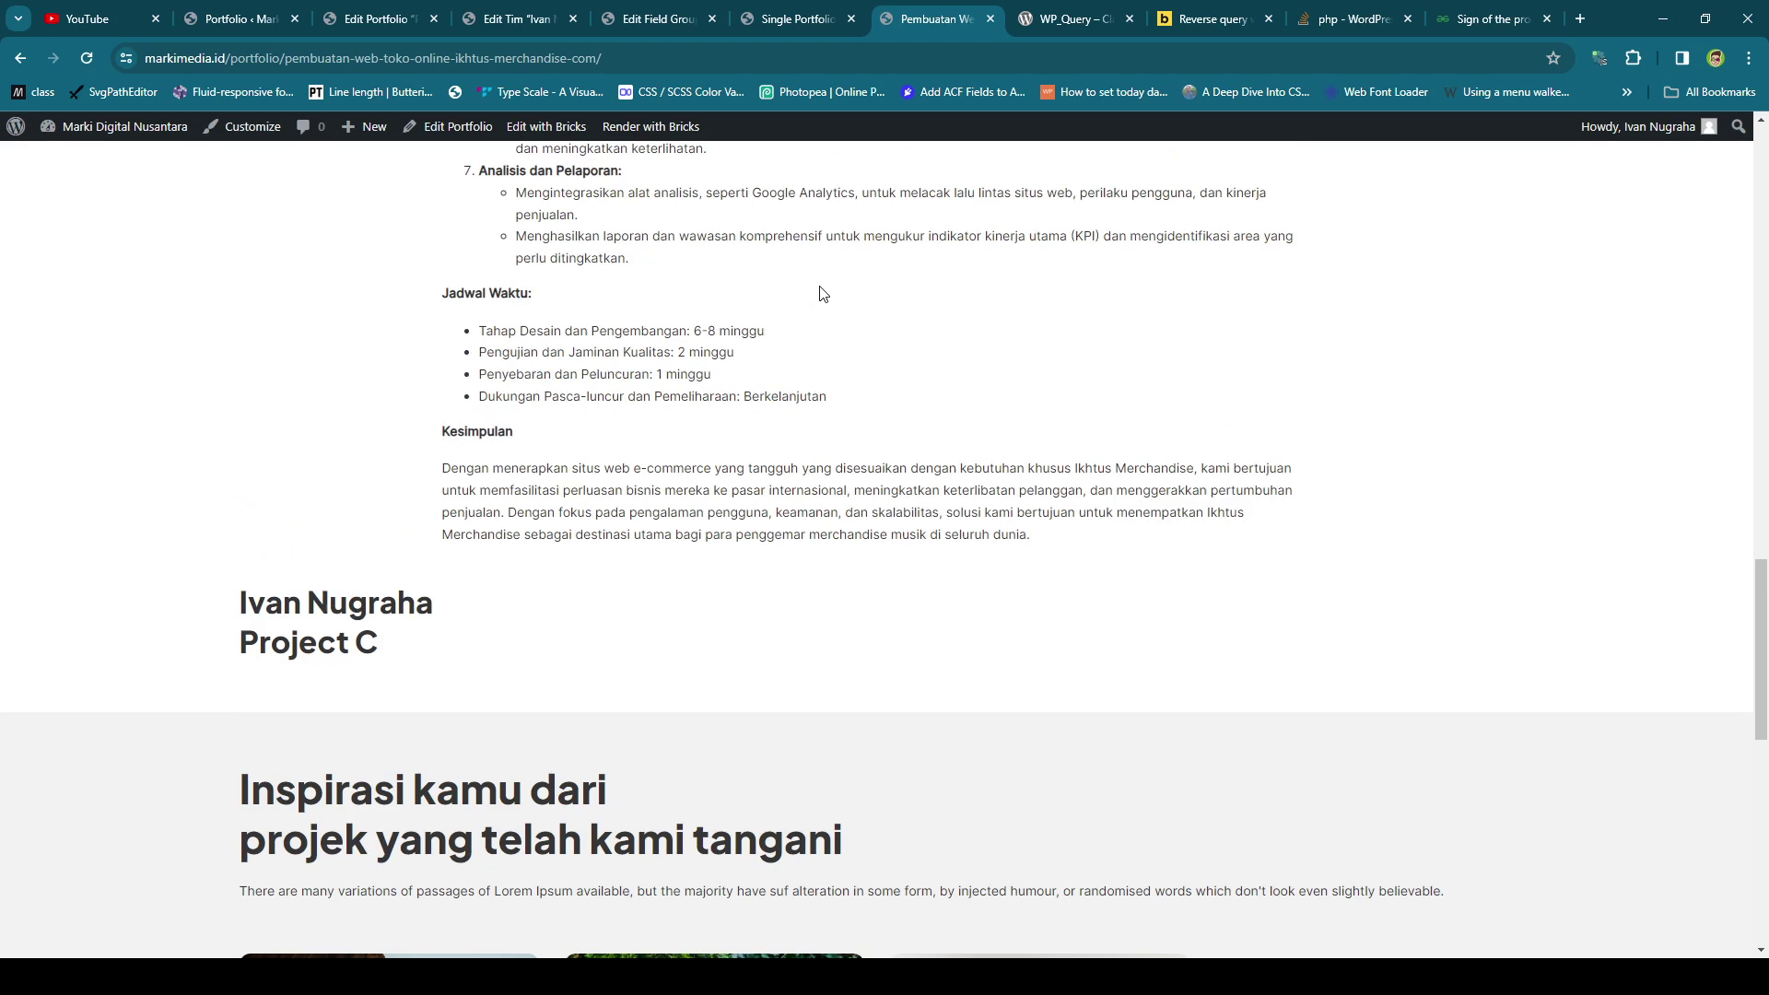
{"action": "scroll", "coordinate": [673, 406], "scroll_direction": "up", "scroll_amount": 4}
{"action": "scroll", "coordinate": [673, 406], "scroll_direction": "down", "scroll_amount": 4}
Review the get_the_id() value in the nested Div's query code and the outer Div it depends on.
{"action": "left_click", "coordinate": [772, 11]}
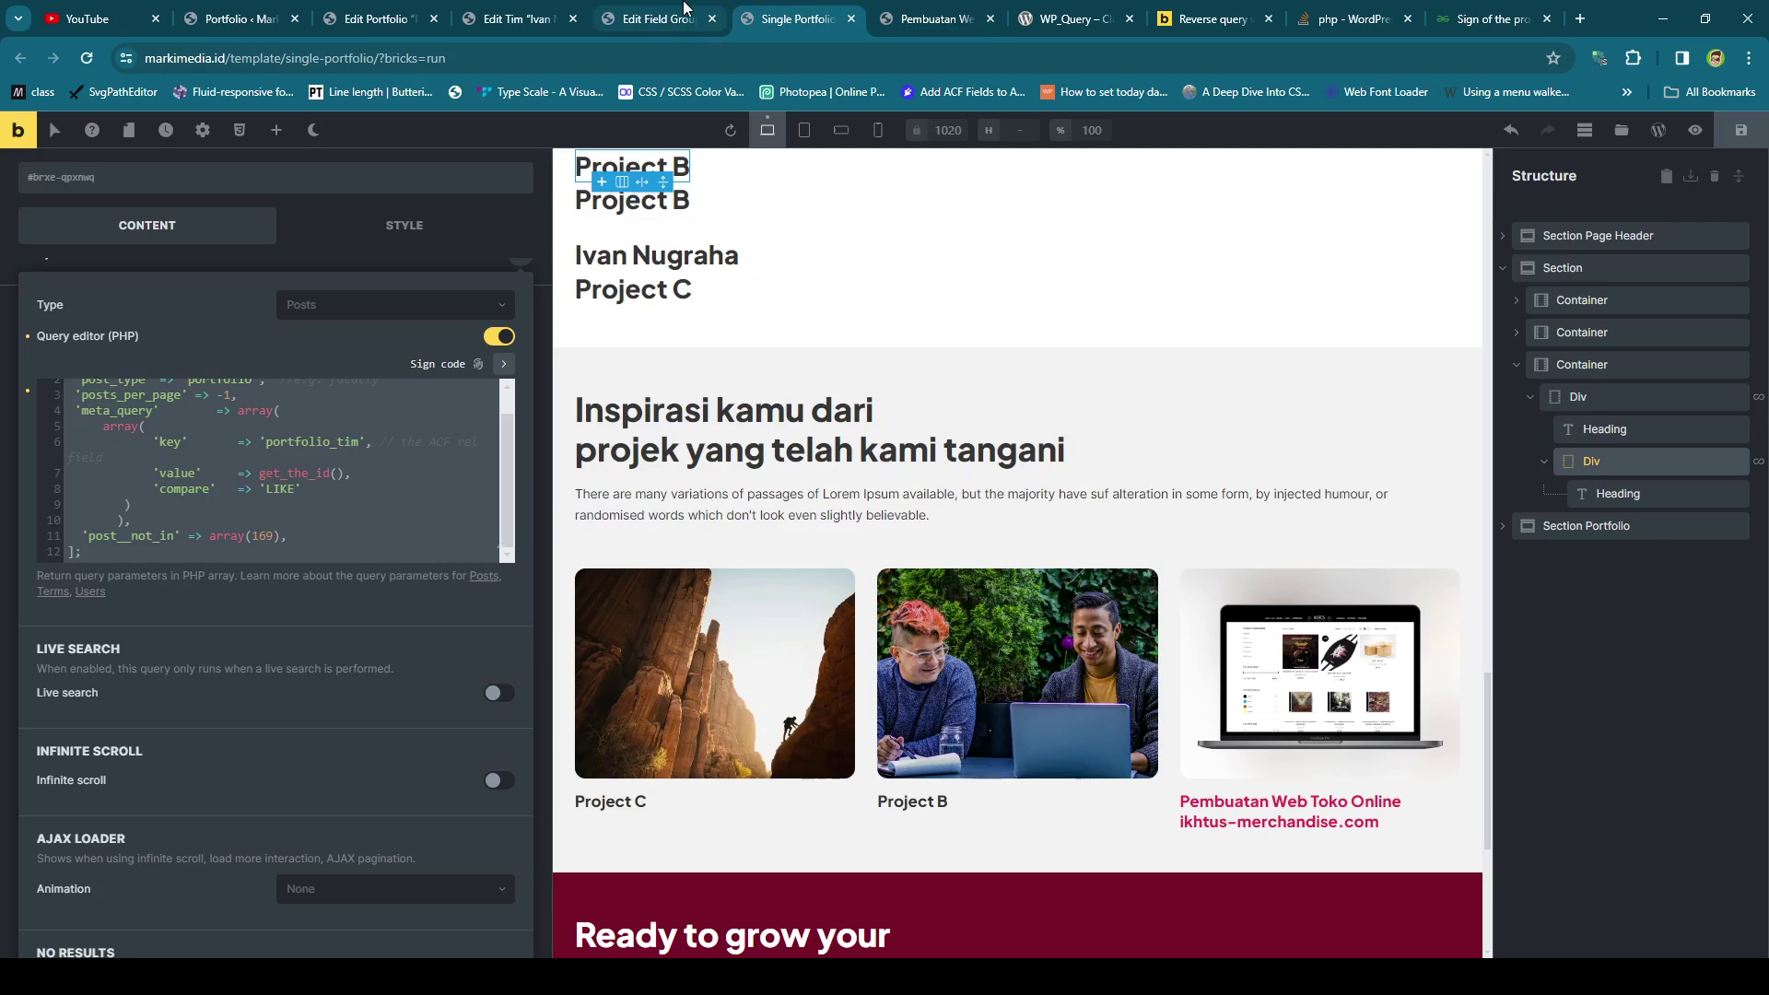
{"action": "left_click_drag", "start_coordinate": [259, 473], "coordinate": [351, 473]}
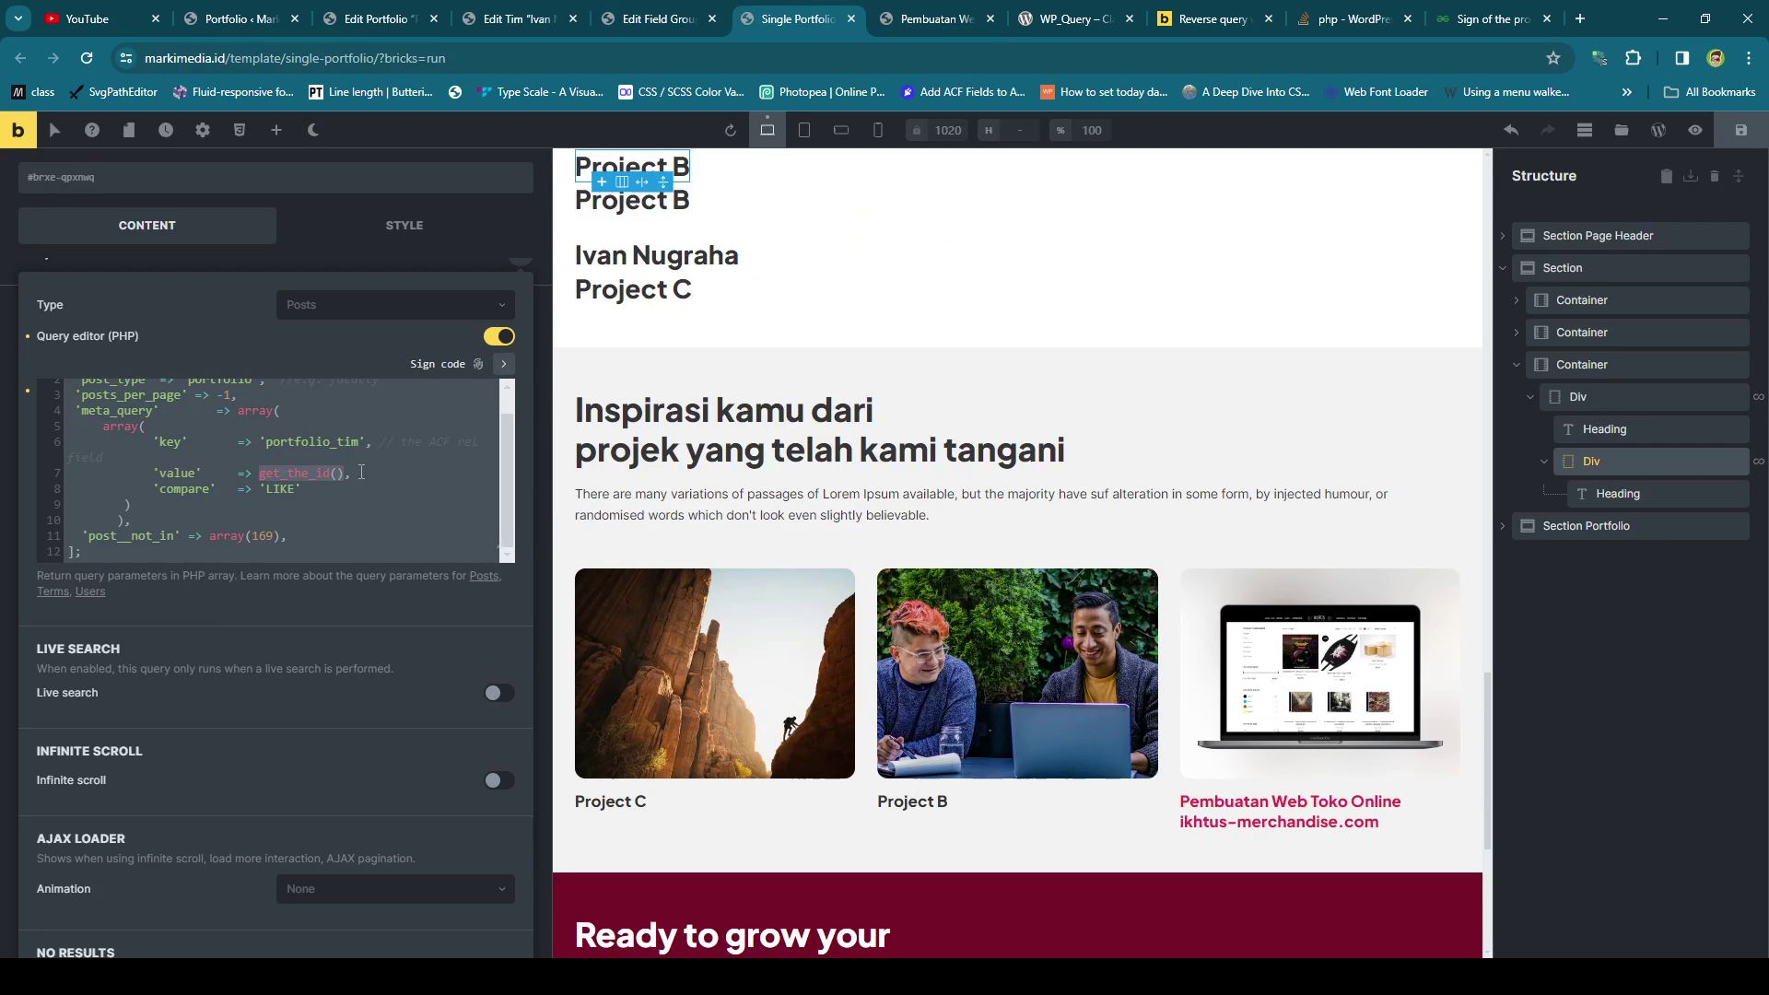
{"action": "left_click", "coordinate": [1608, 396]}
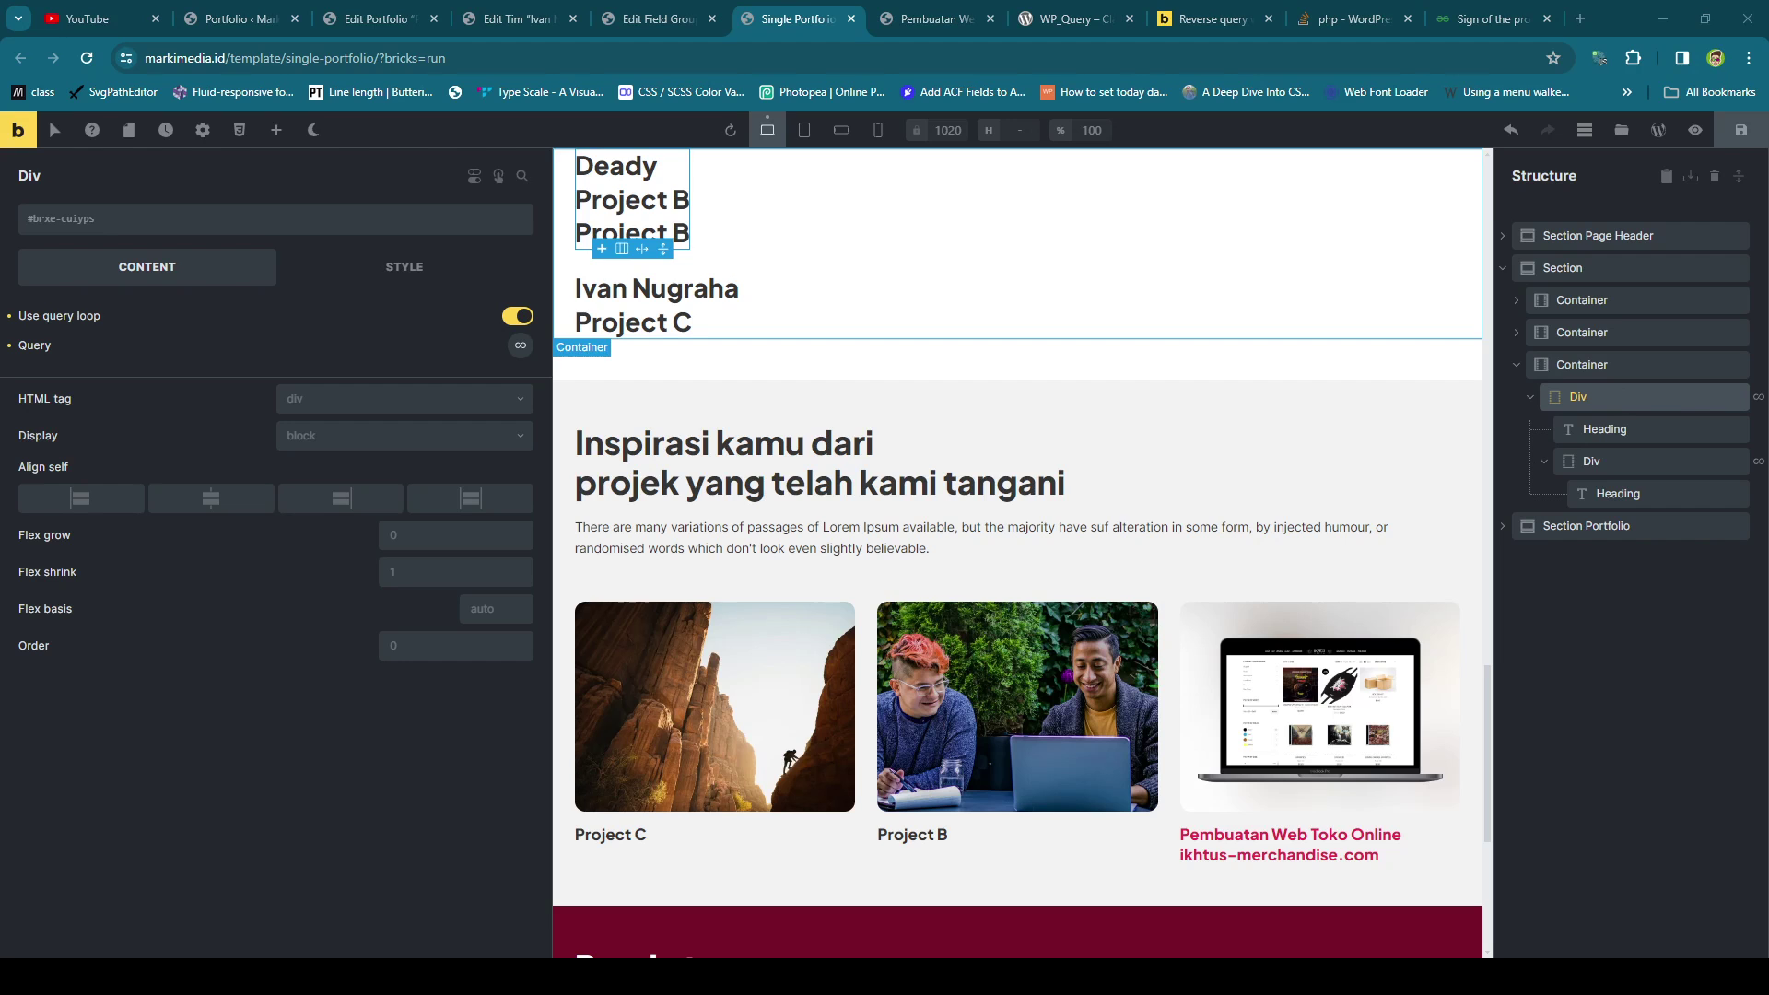
Copy get_queried_object_id() from the accepted Stack Overflow answer about getting the page ID outside the loop.
{"action": "left_click", "coordinate": [1488, 19]}
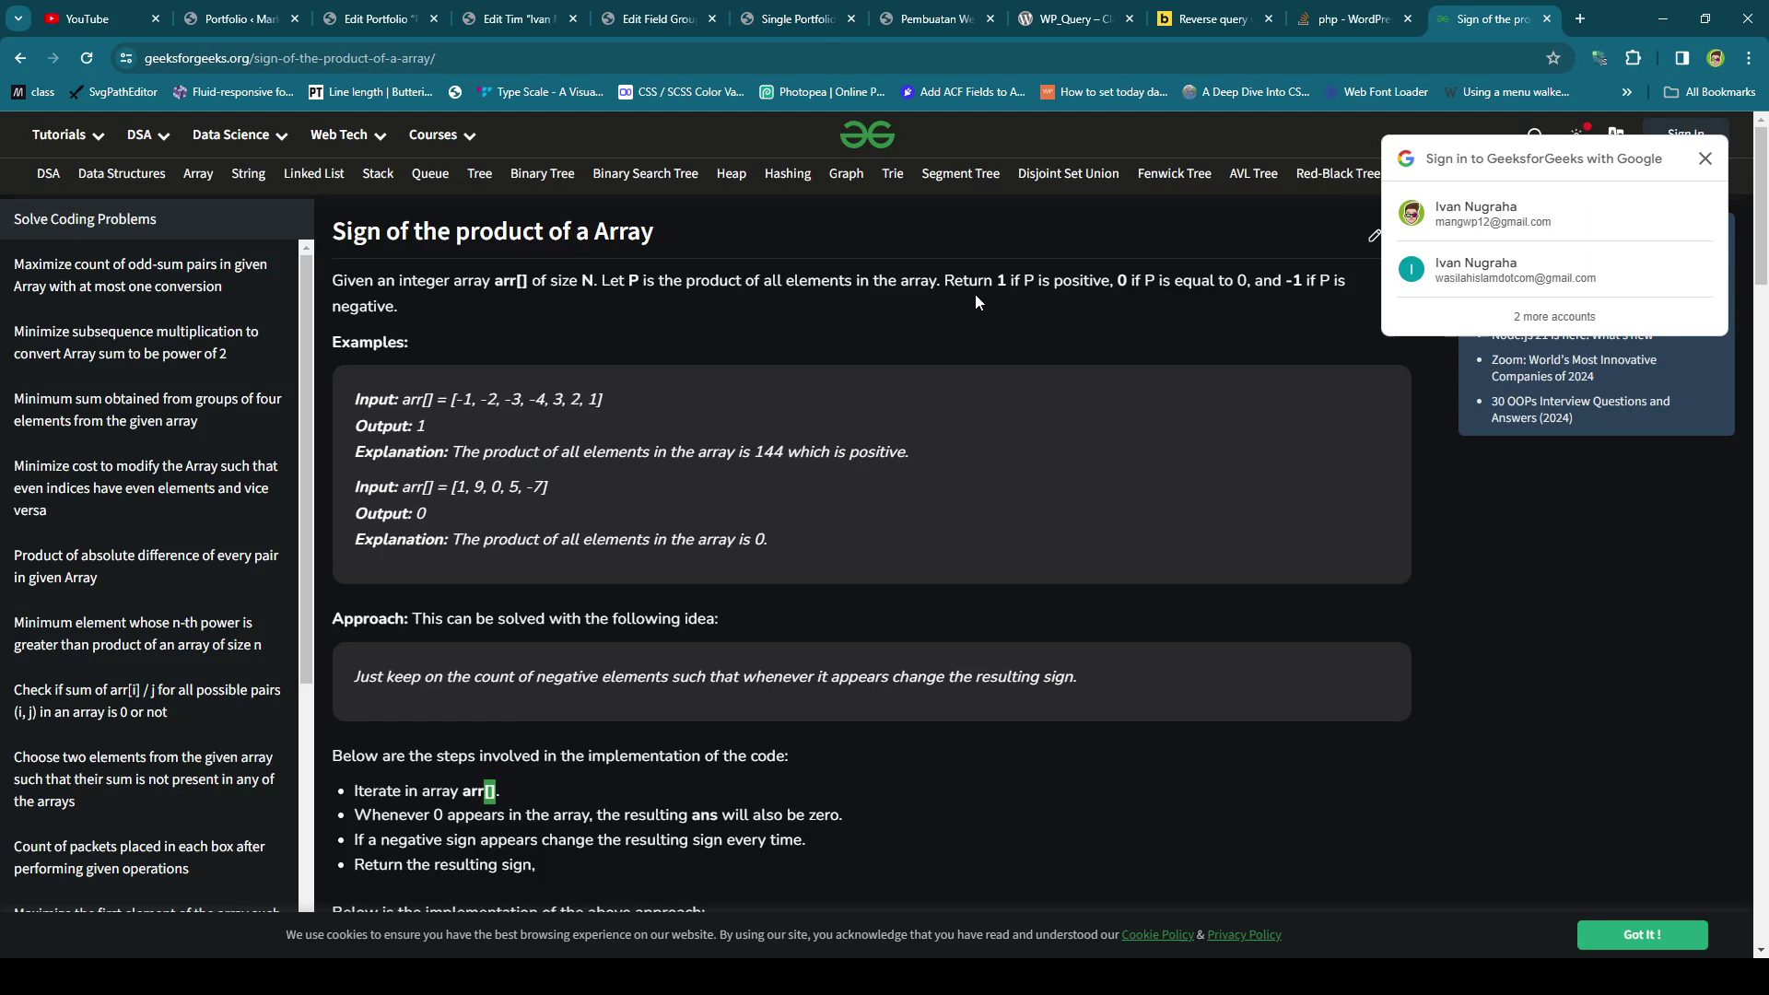
{"action": "left_click", "coordinate": [1348, 18]}
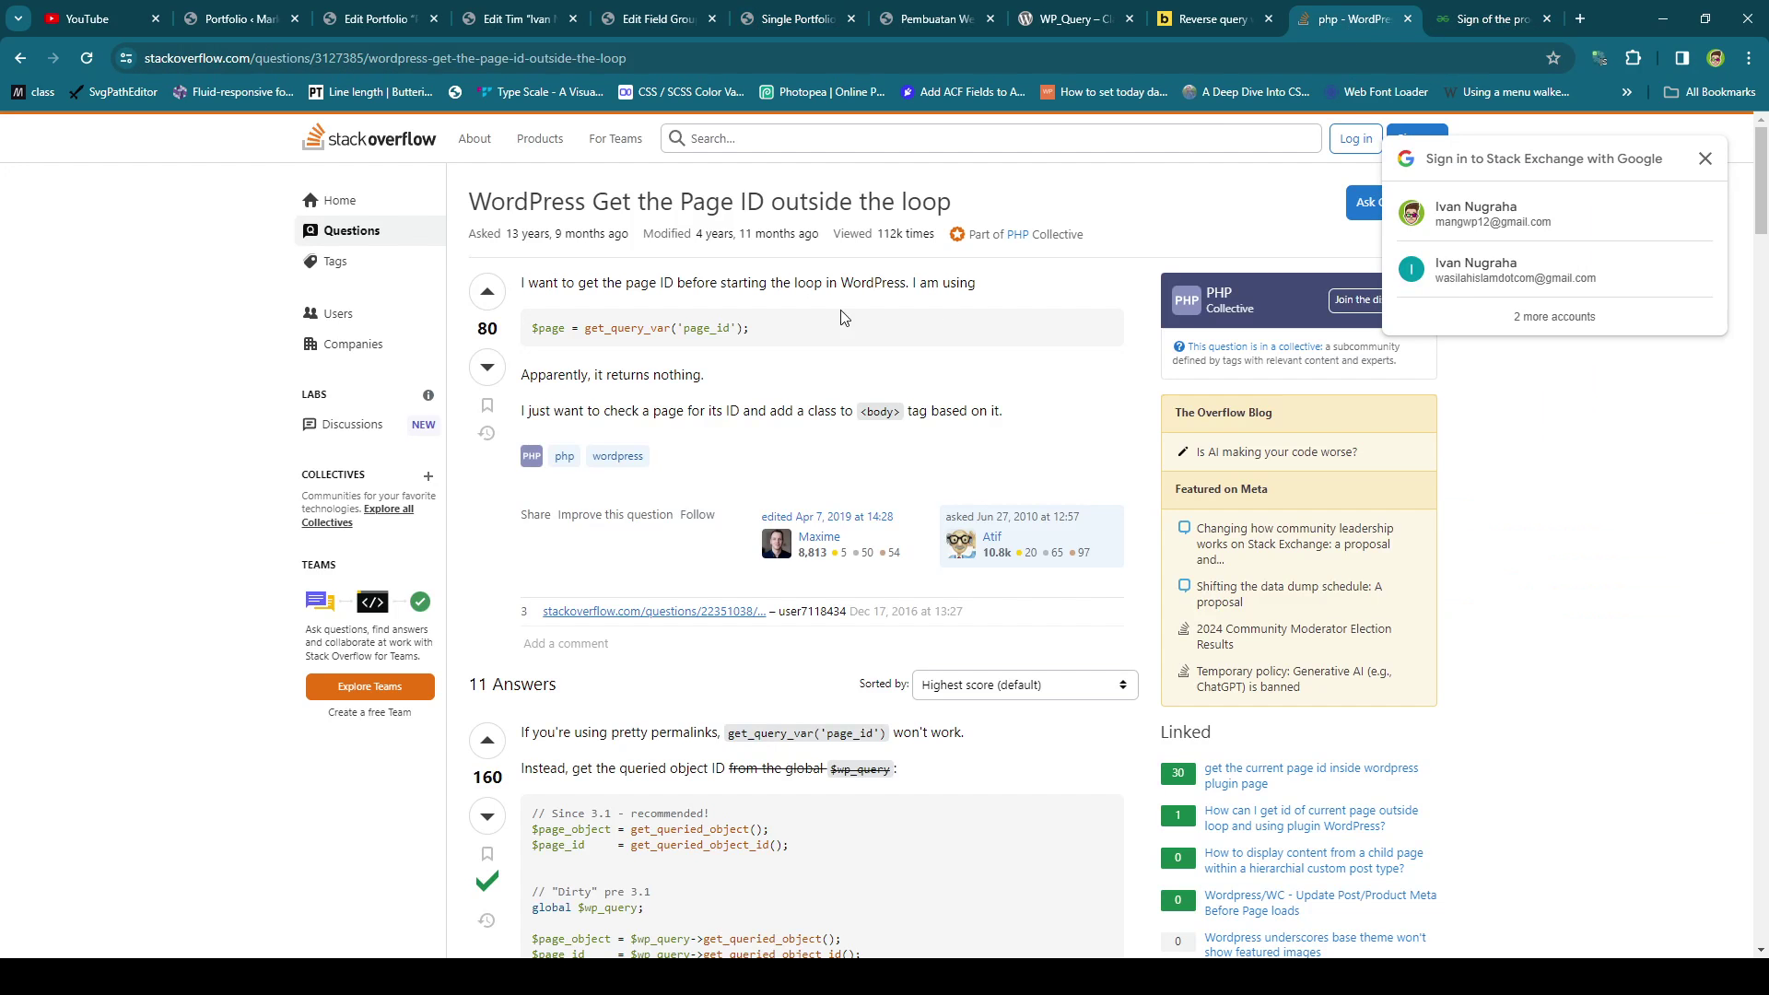
{"action": "scroll", "coordinate": [719, 387], "scroll_direction": "down", "scroll_amount": 5}
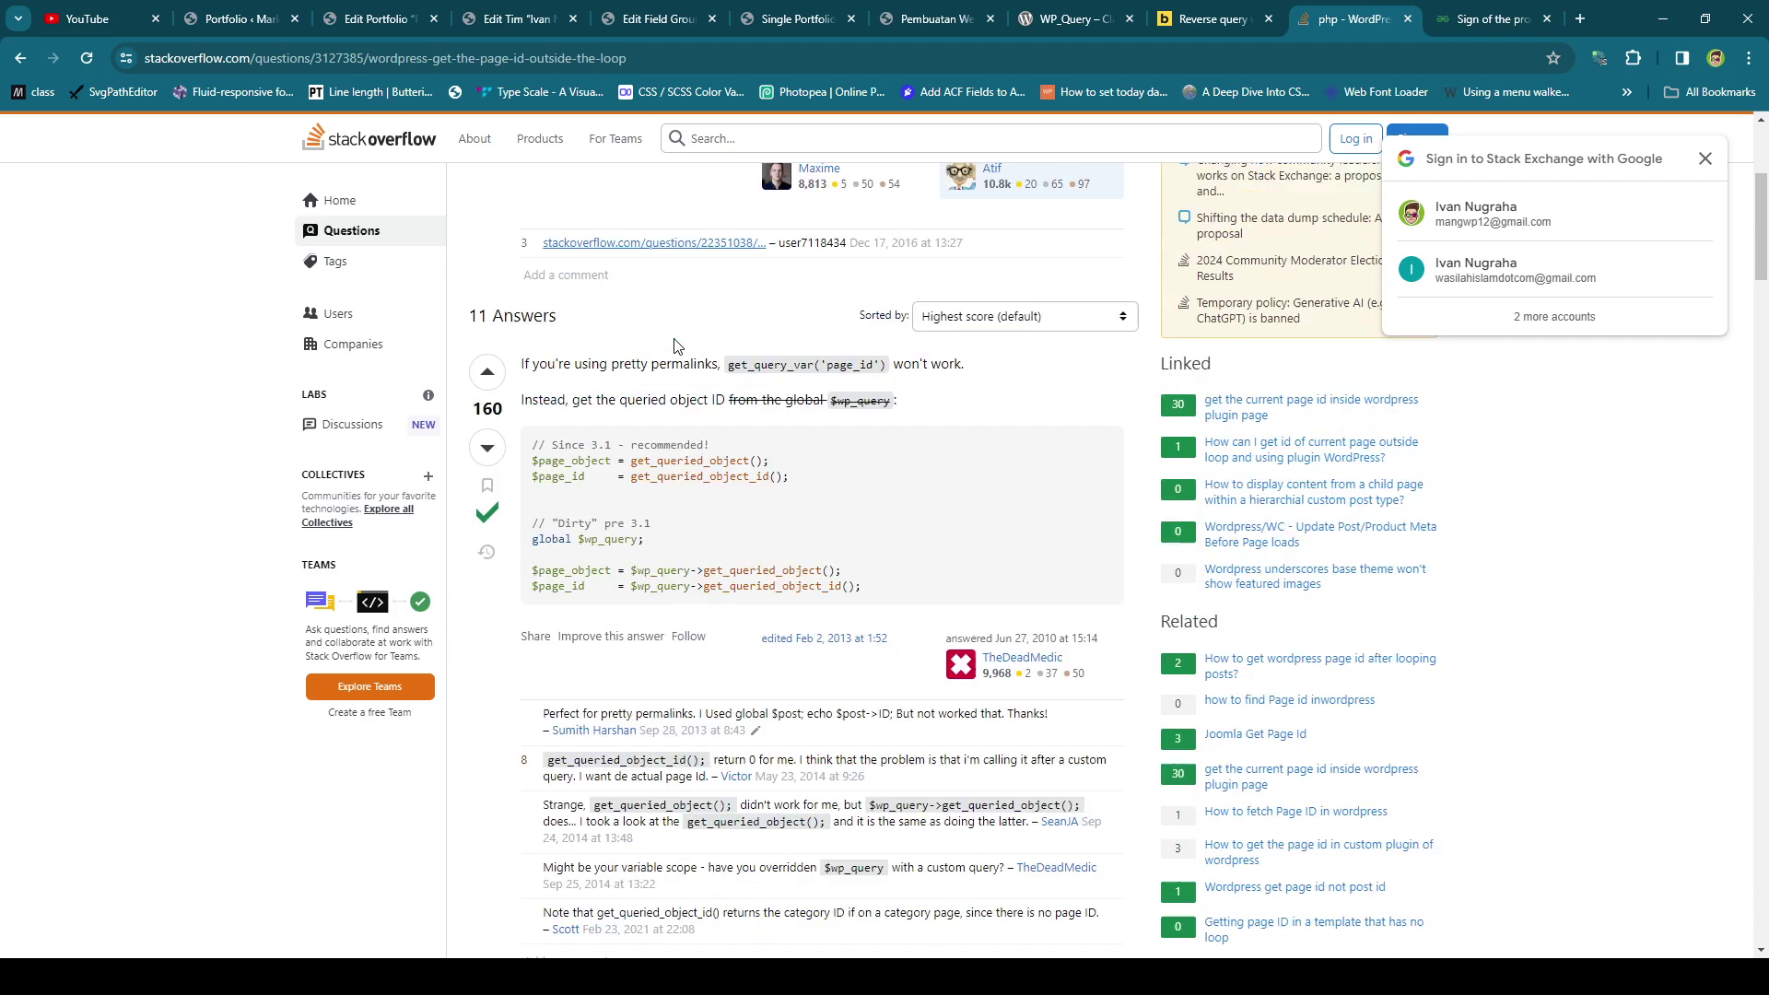
{"action": "left_click_drag", "start_coordinate": [704, 480], "coordinate": [857, 495]}
{"action": "key", "text": "ctrl+c"}
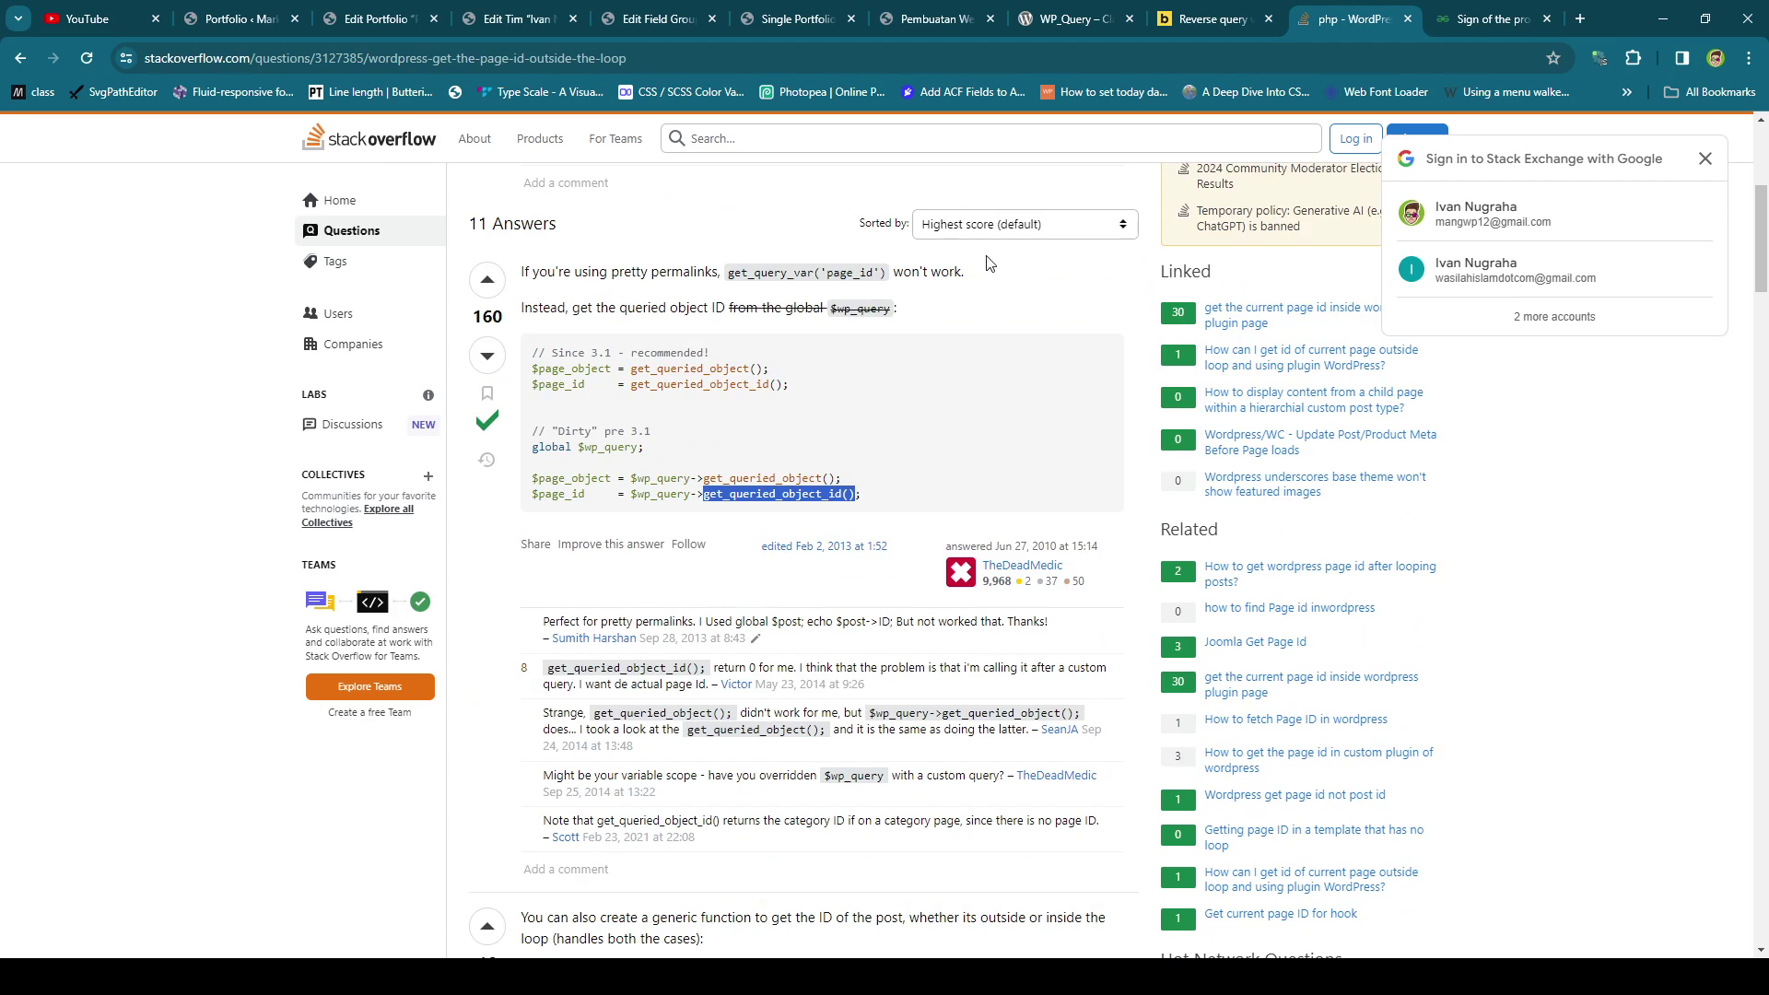
{"action": "left_click", "coordinate": [656, 21]}
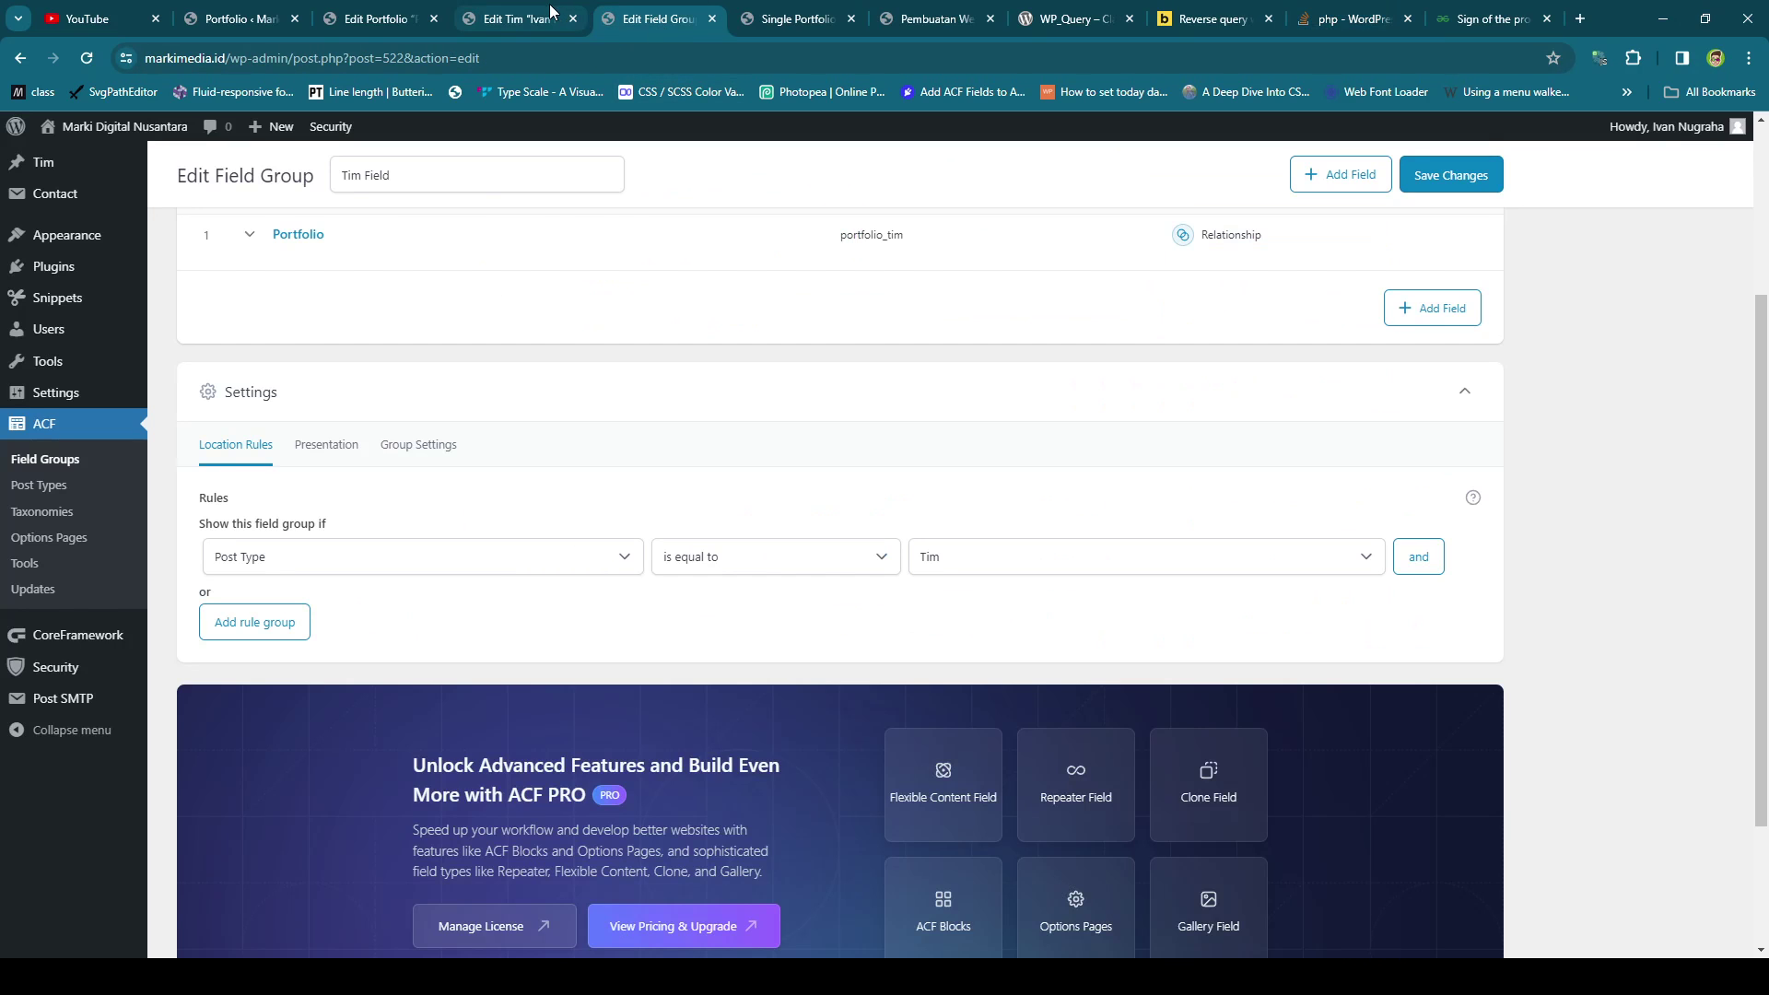
{"action": "left_click", "coordinate": [562, 26]}
{"action": "left_click", "coordinate": [377, 19]}
{"action": "left_click", "coordinate": [794, 18]}
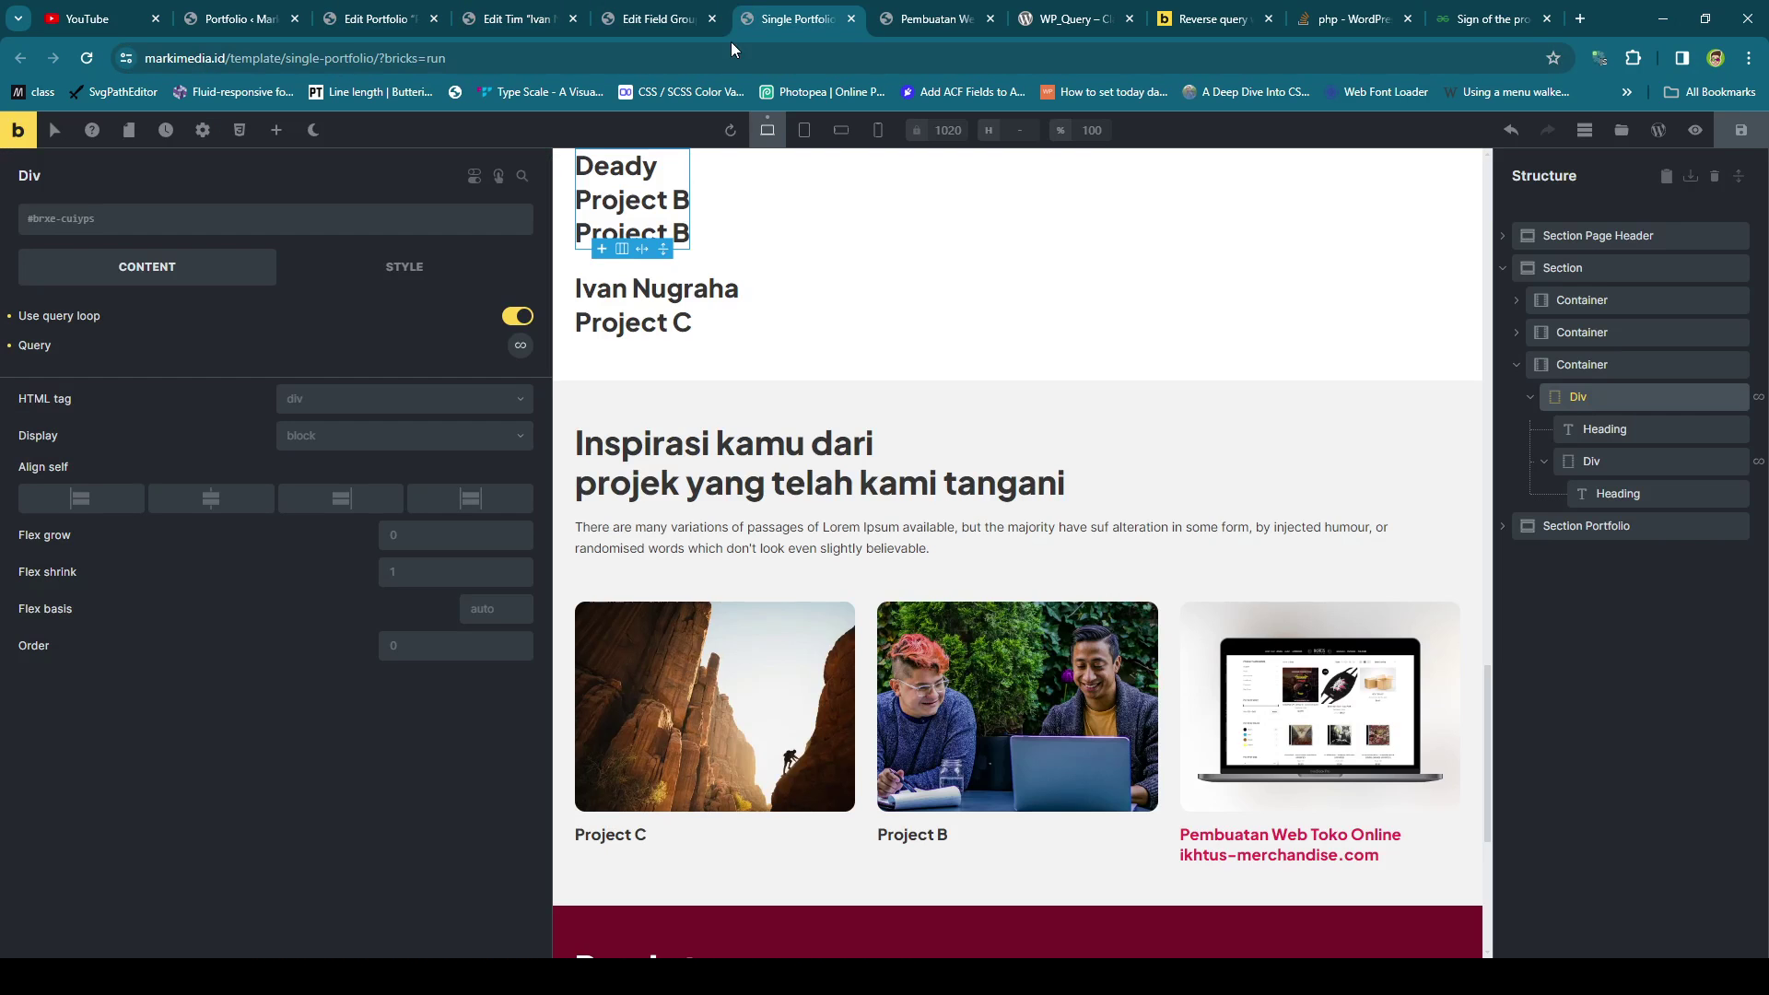
{"action": "left_click", "coordinate": [977, 20]}
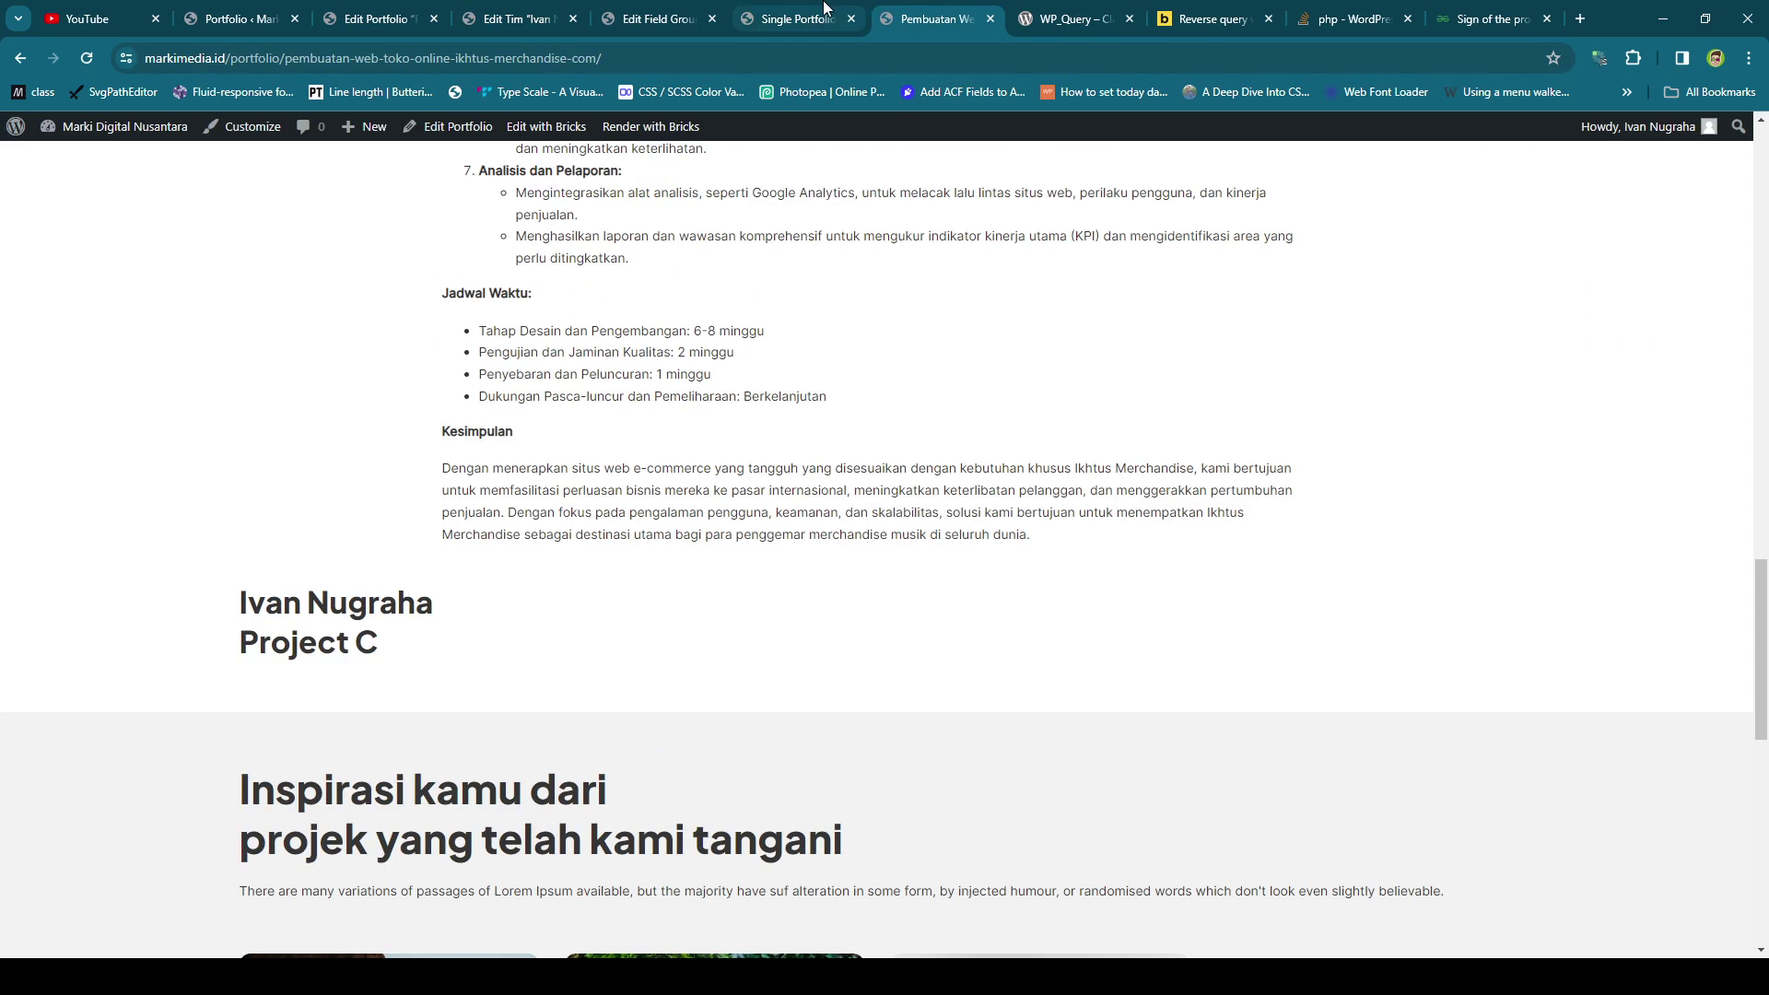
In the nested Div's query code in Bricks, insert $current_post = get_queried_object_id() on a new line above the return statement.
{"action": "left_click", "coordinate": [794, 18]}
{"action": "left_click", "coordinate": [1572, 459]}
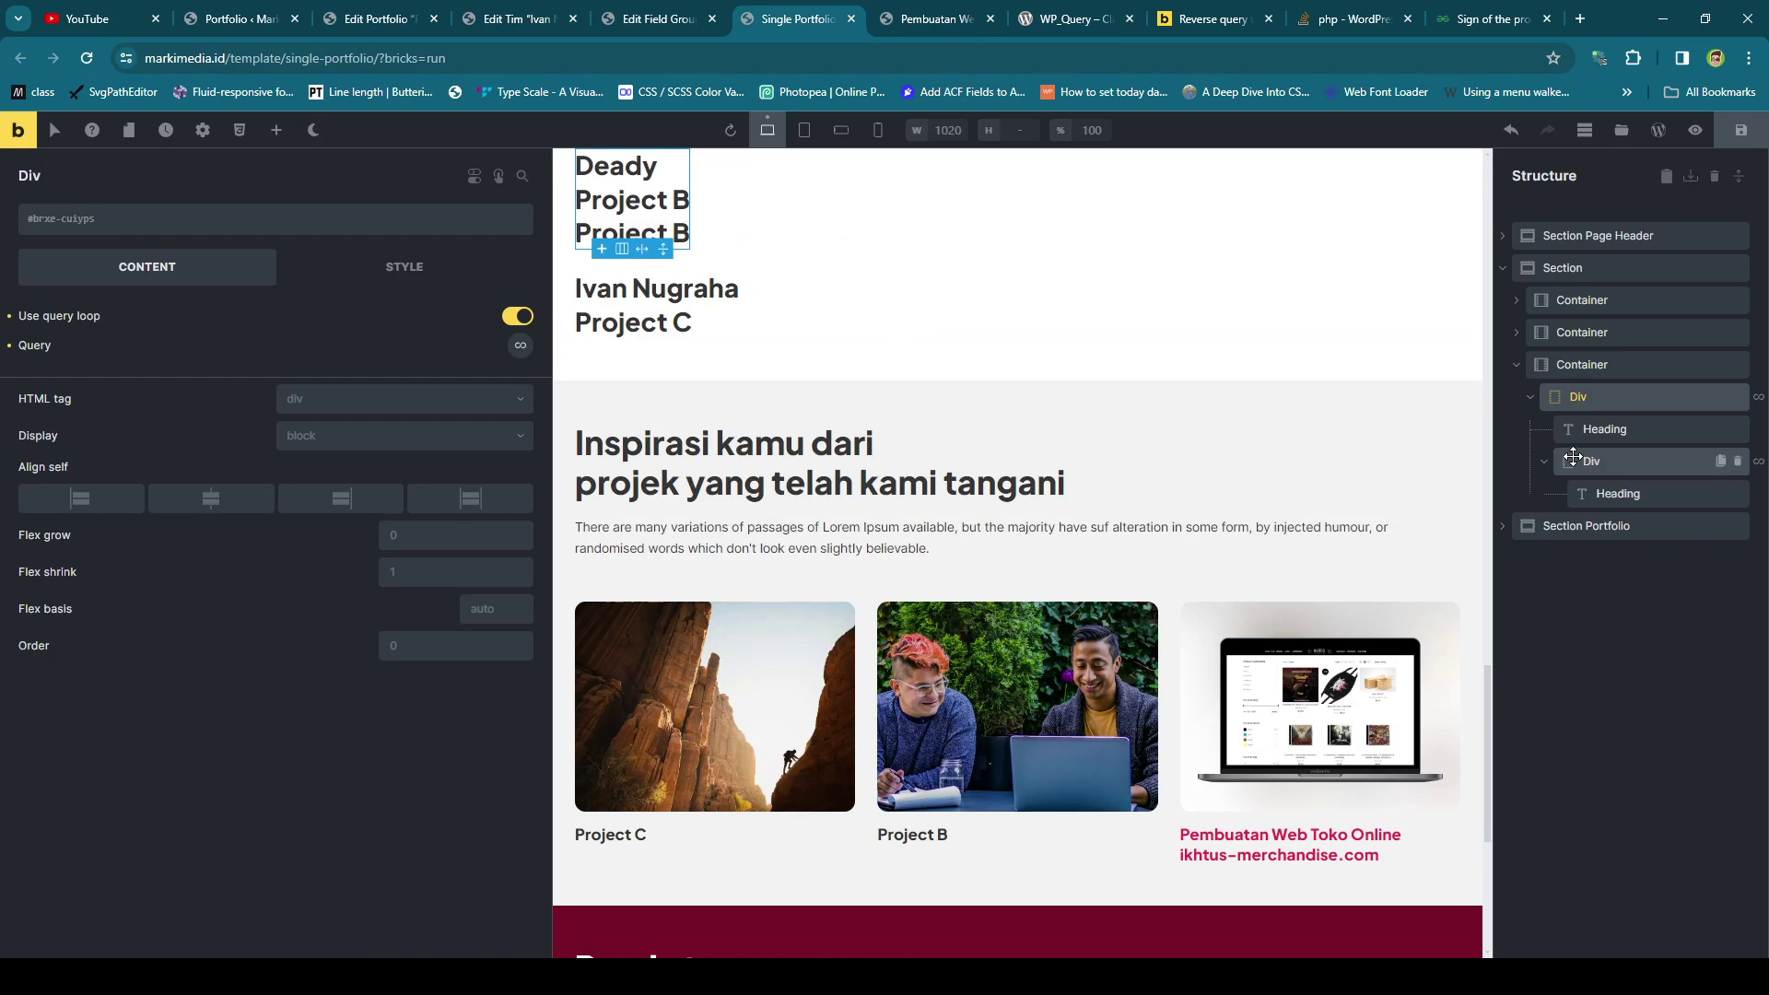
{"action": "left_click", "coordinate": [521, 347]}
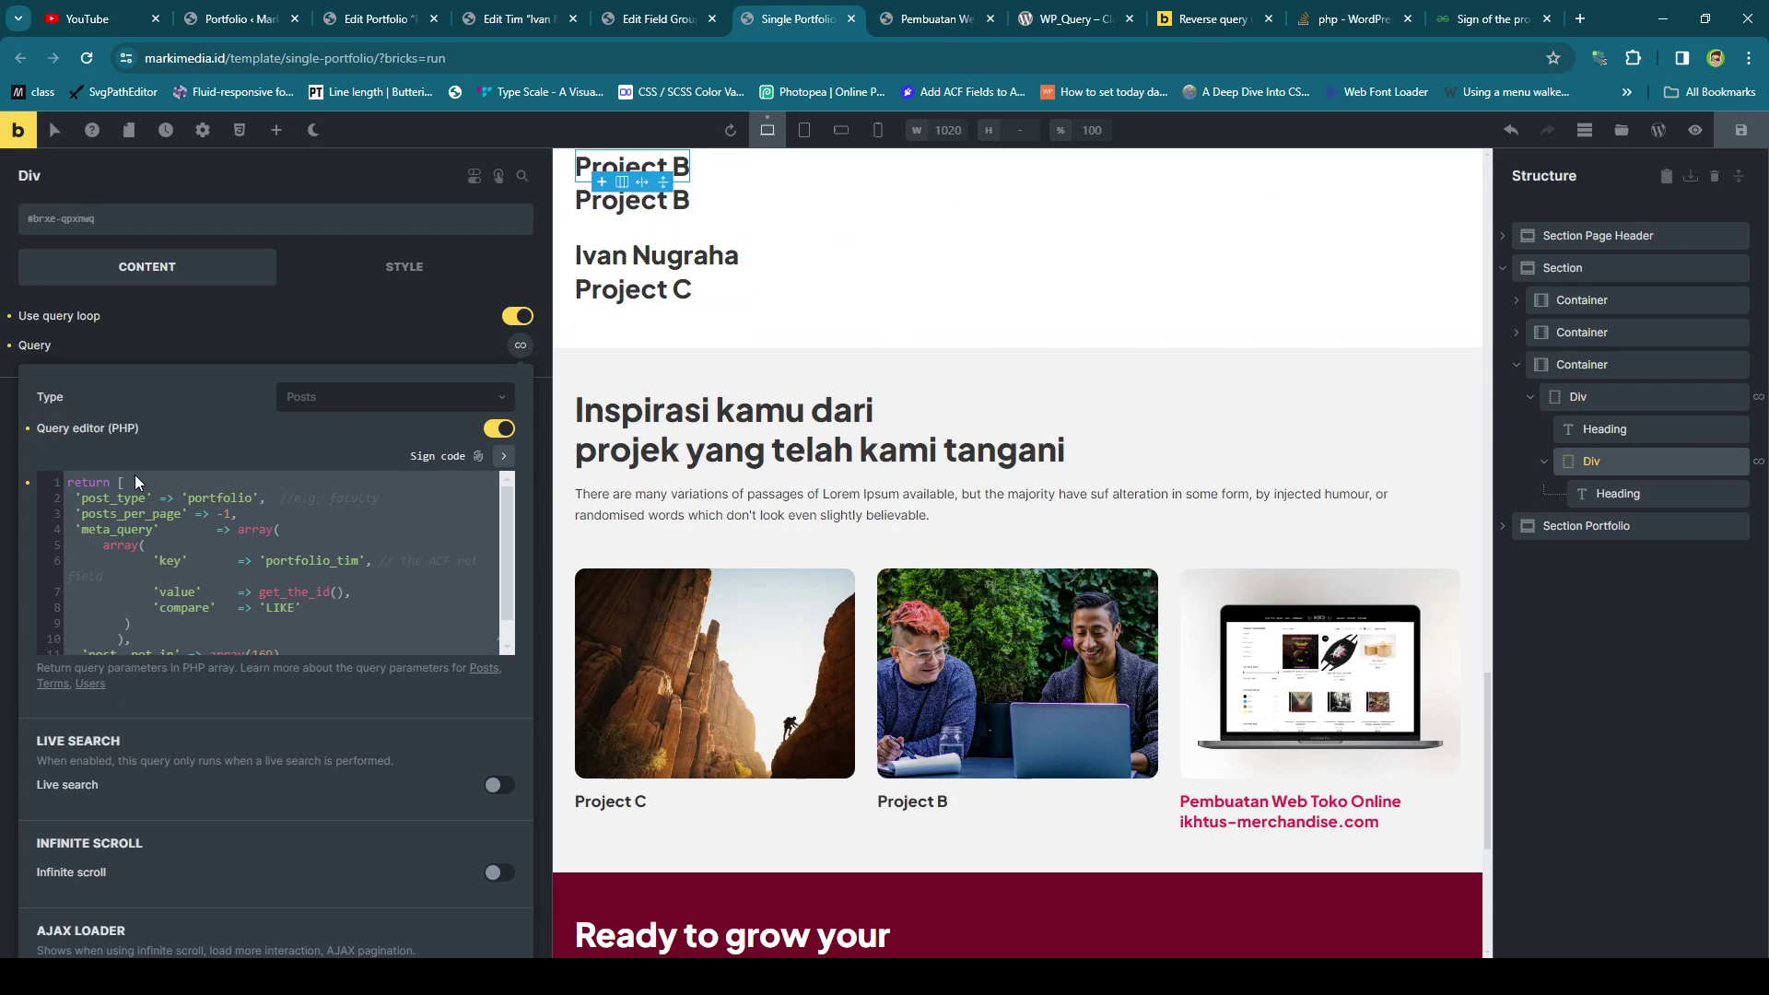
{"action": "left_click", "coordinate": [67, 483]}
{"action": "key", "text": "Return"}
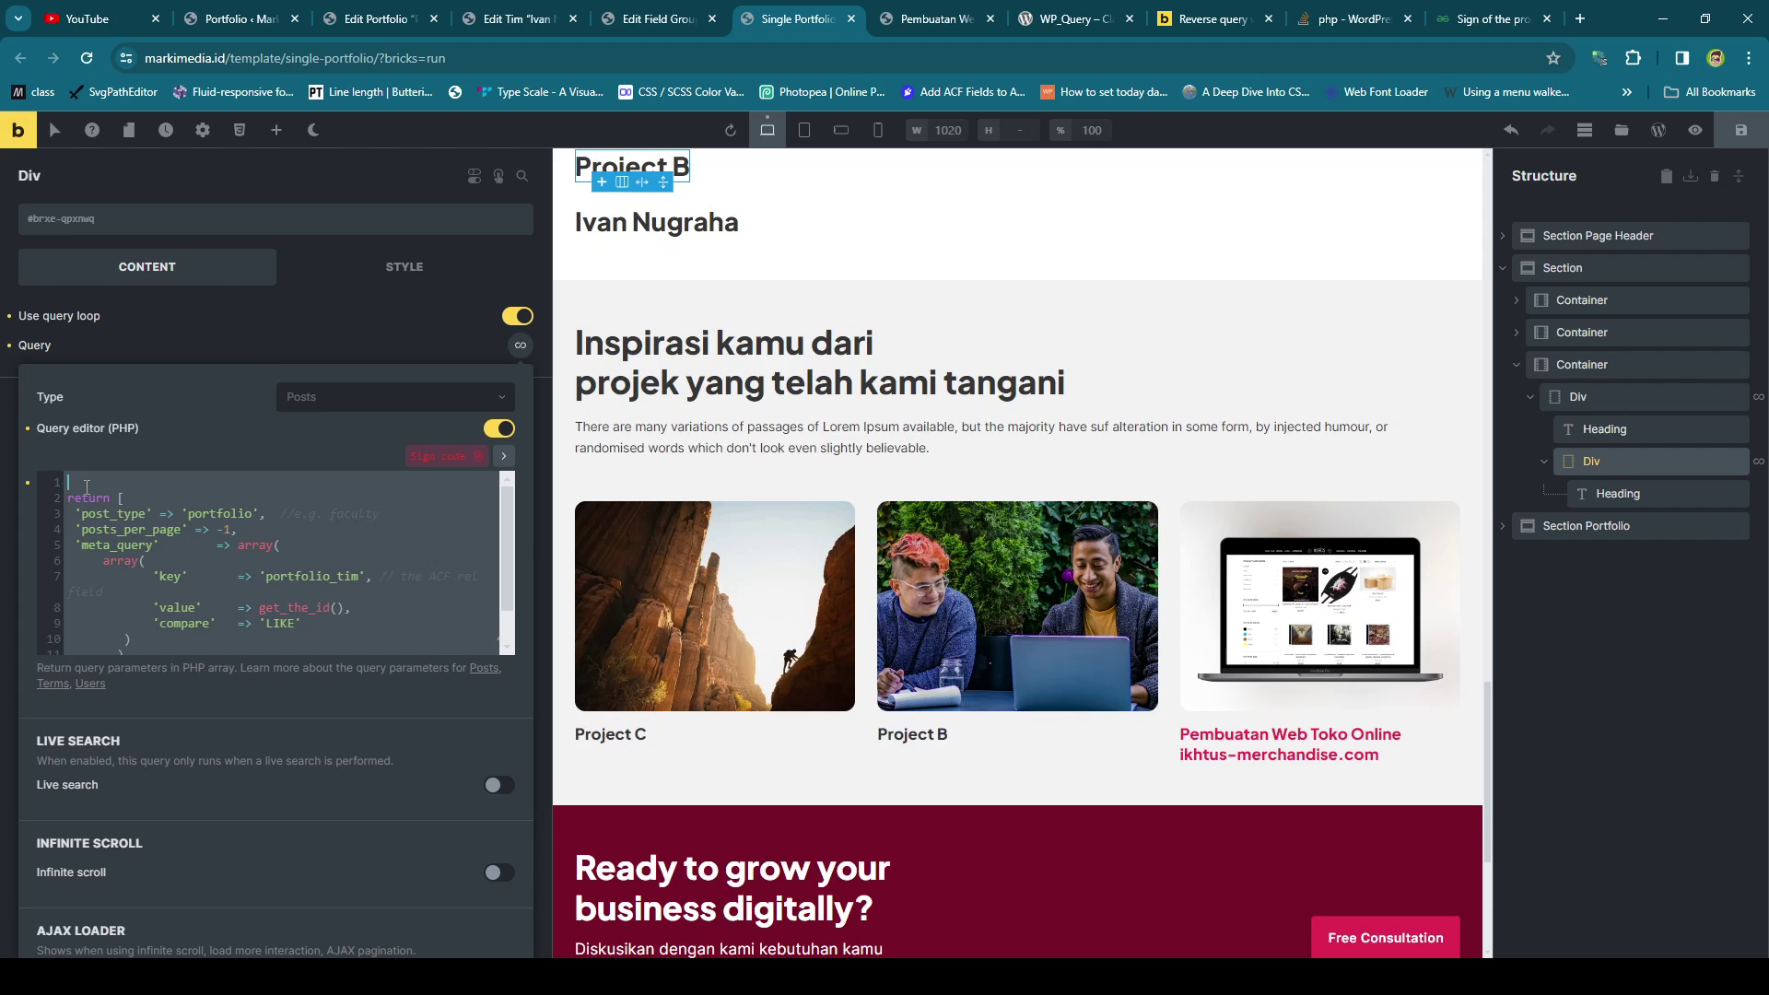
{"action": "key", "text": "ctrl+v"}
{"action": "type", "text": "$"}
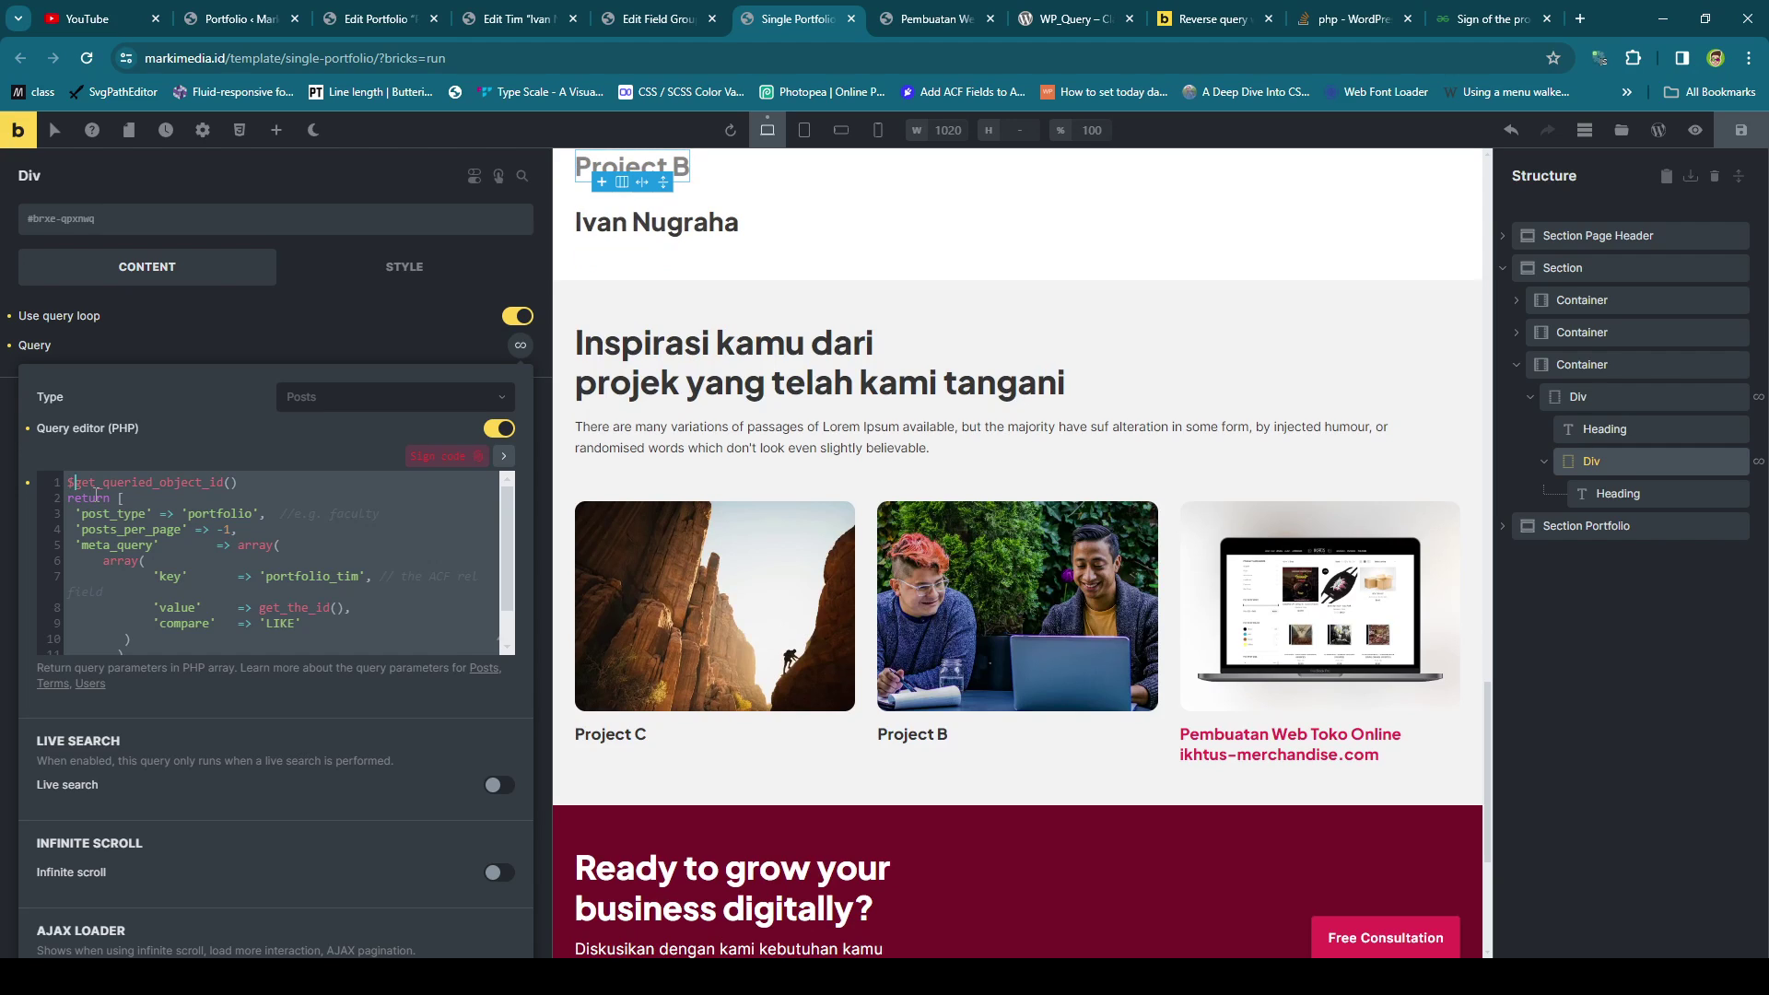
{"action": "type", "text": "curre"}
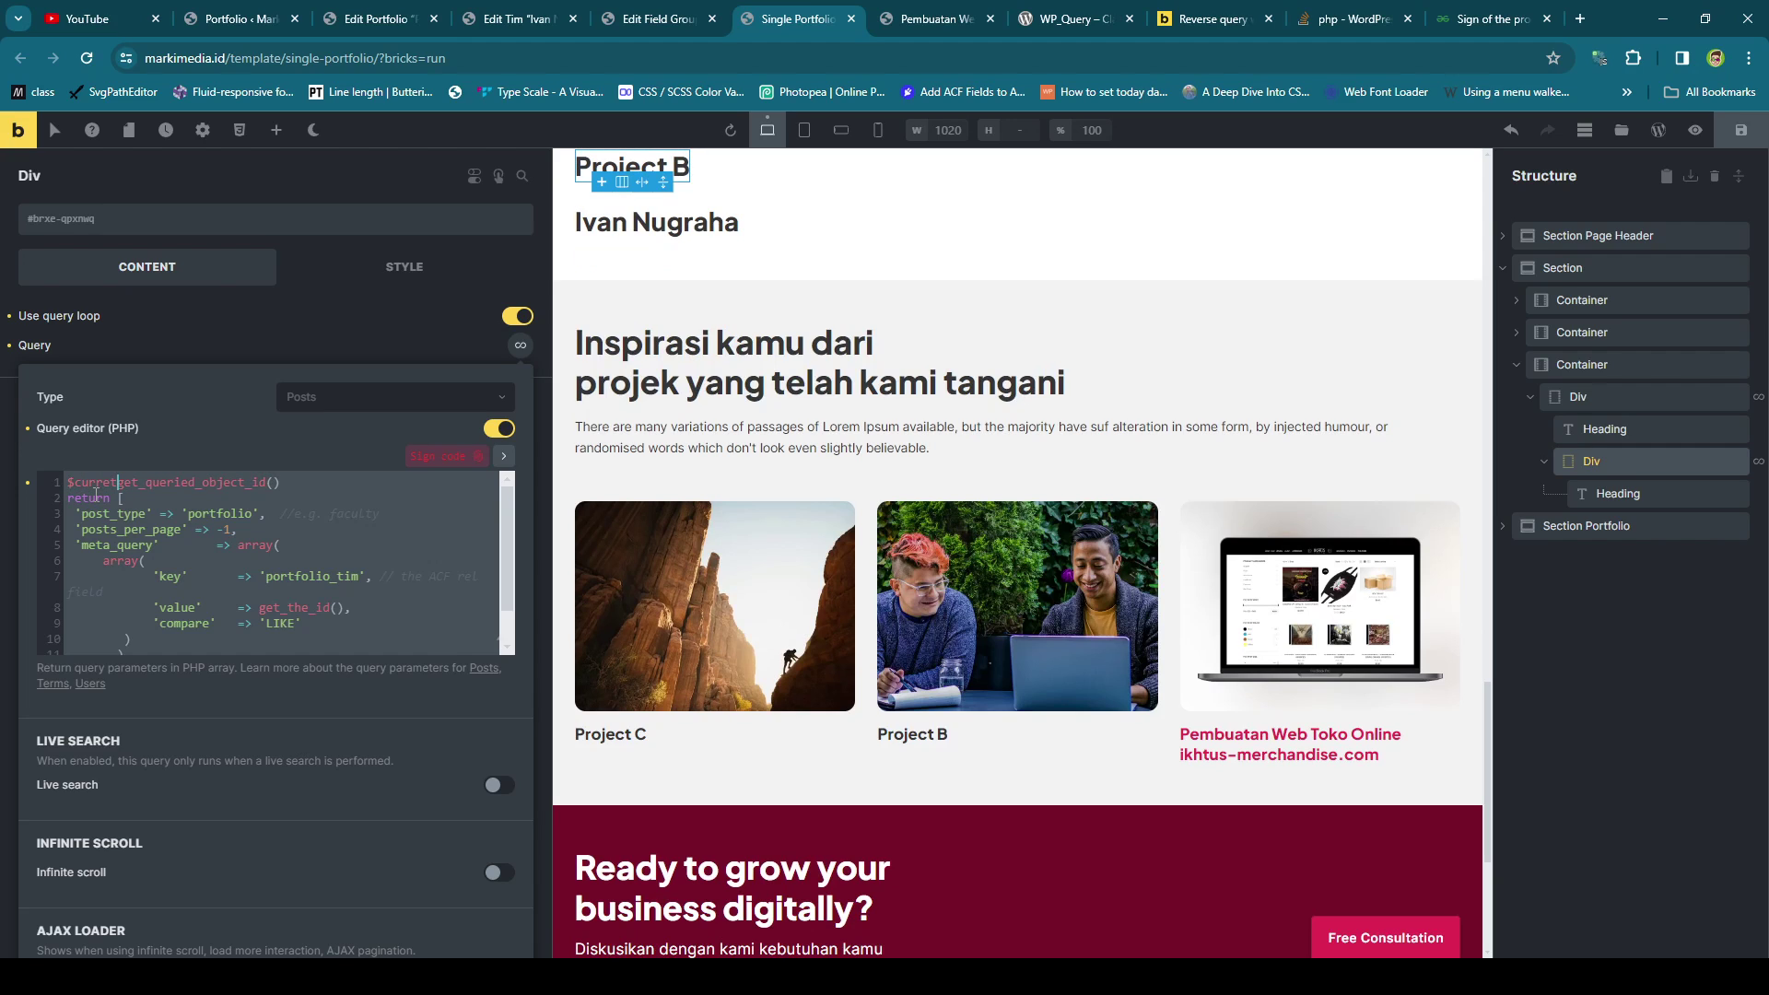
{"action": "type", "text": "nt_post ="}
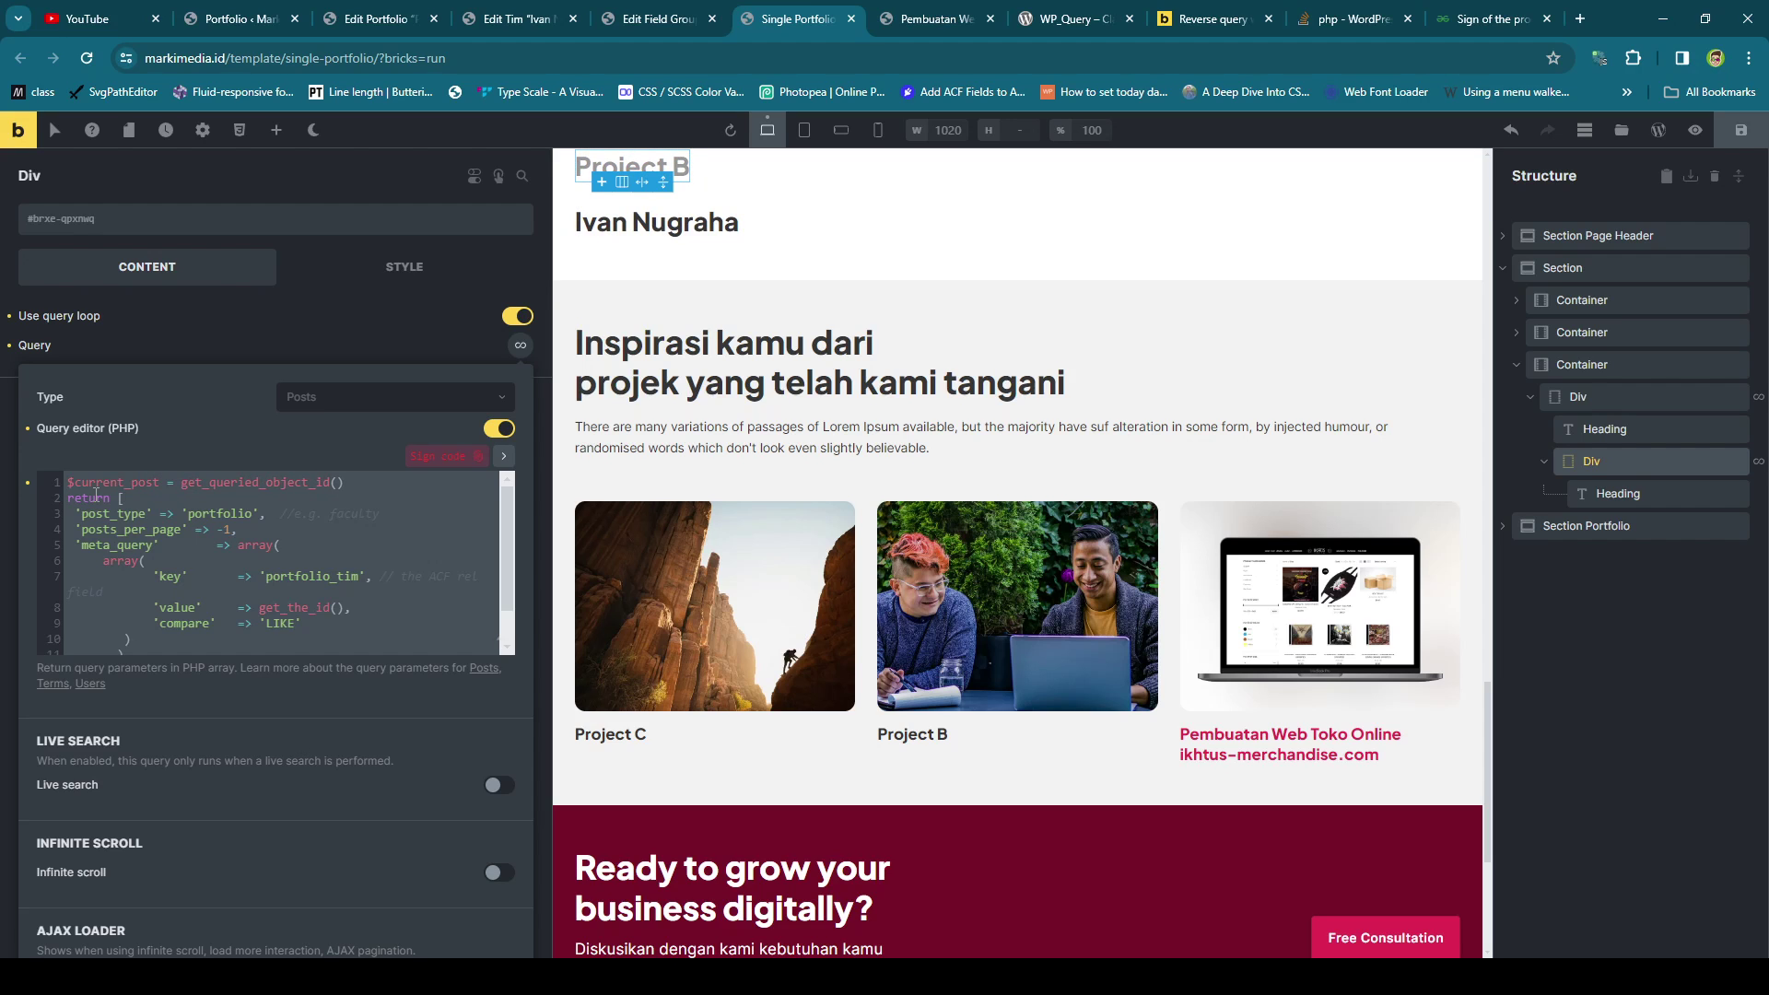
Review the post__not_in array example in the WP_Query reference and select the empty square brackets in the GeeksforGeeks array article.
{"action": "left_click", "coordinate": [1073, 18]}
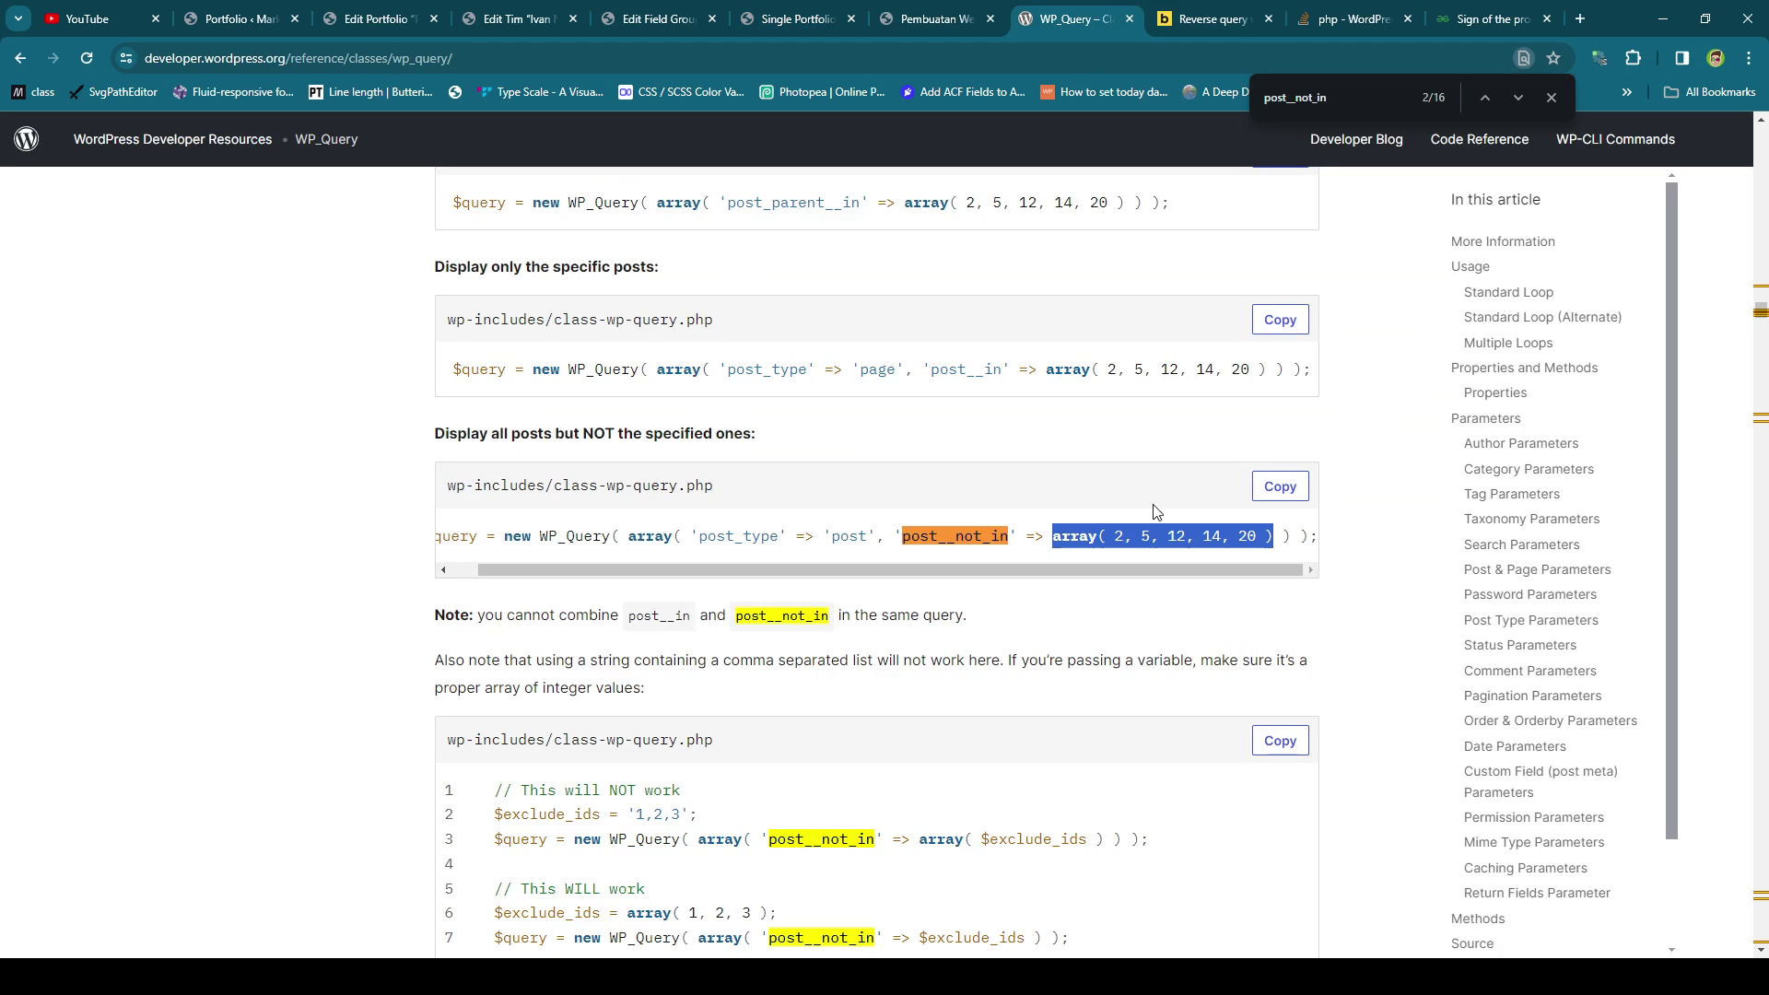
{"action": "left_click", "coordinate": [1108, 538]}
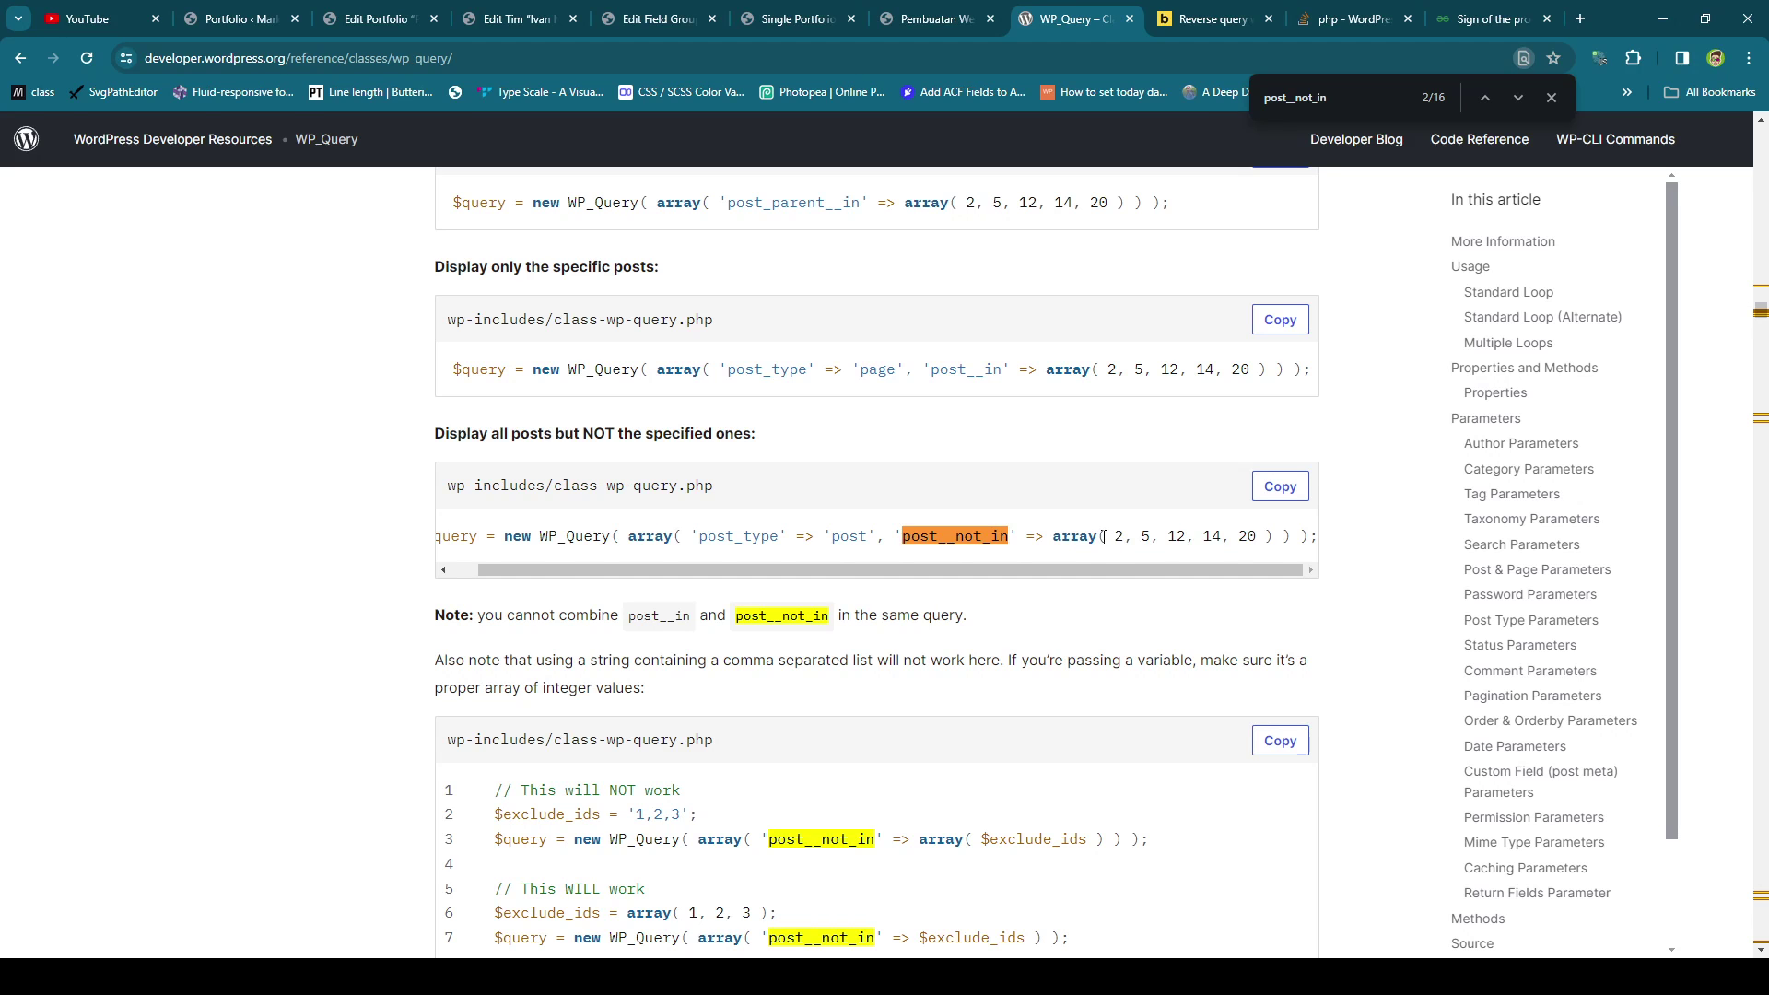
{"action": "left_click", "coordinate": [1209, 19]}
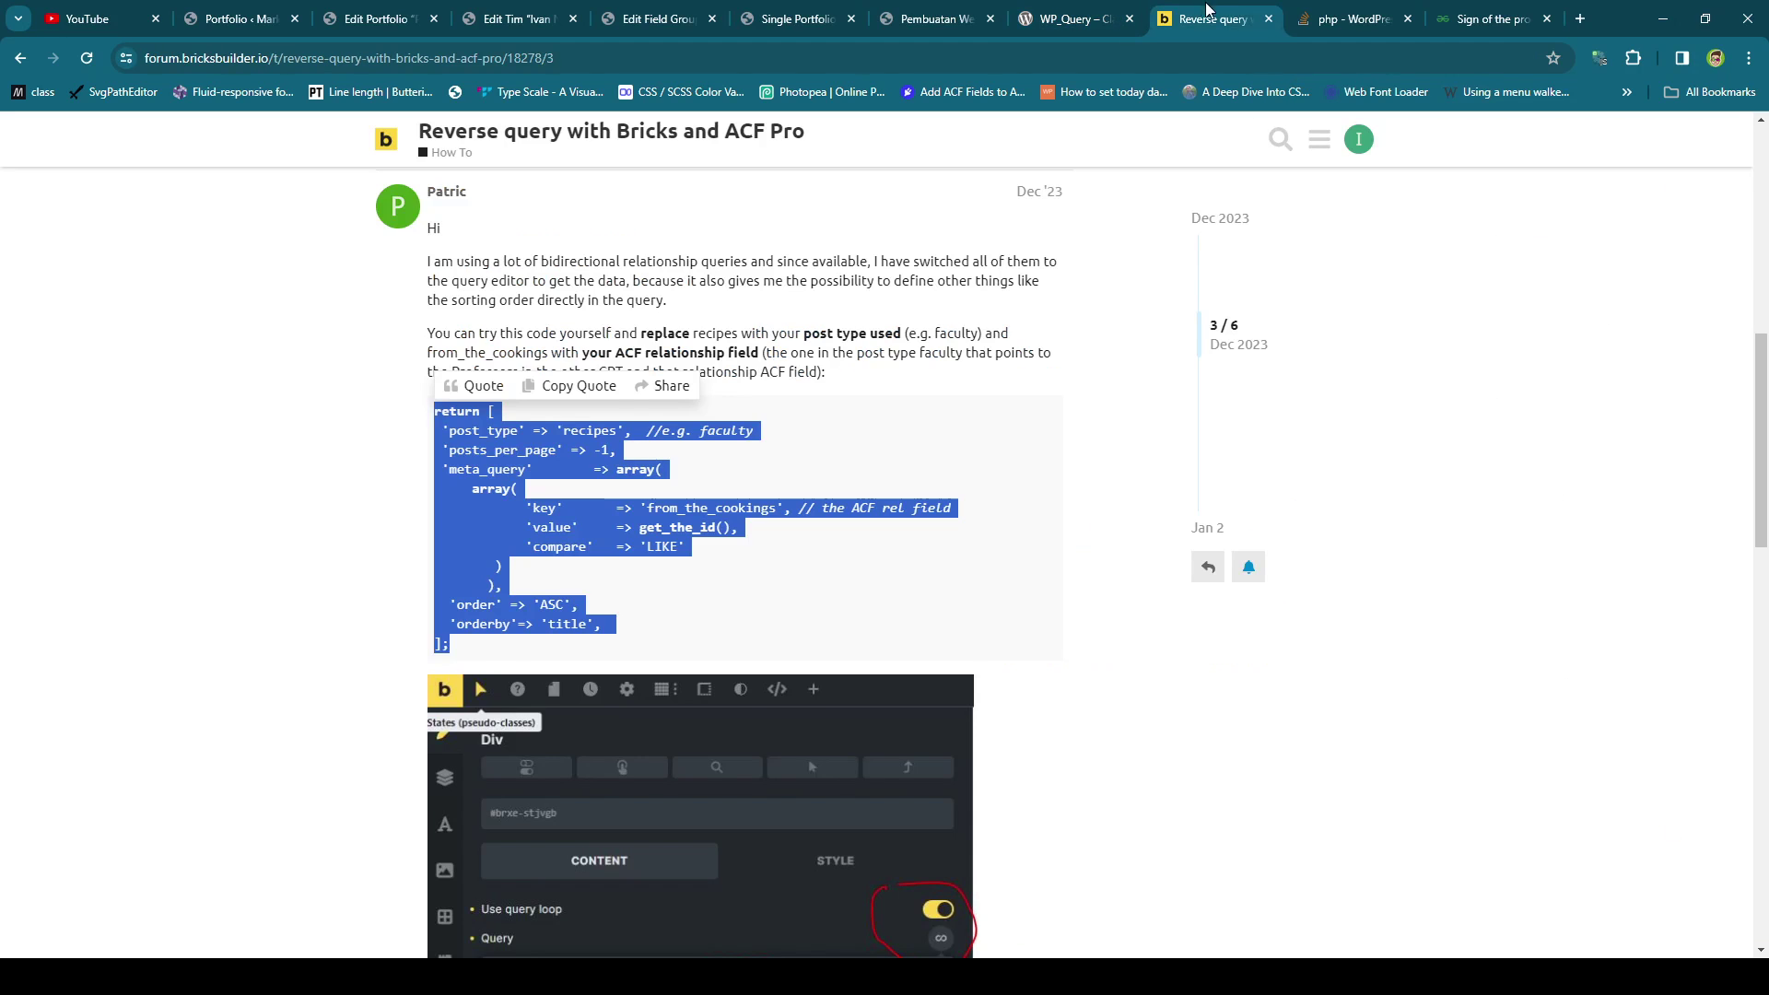
{"action": "left_click", "coordinate": [1348, 18]}
{"action": "left_click", "coordinate": [1492, 18]}
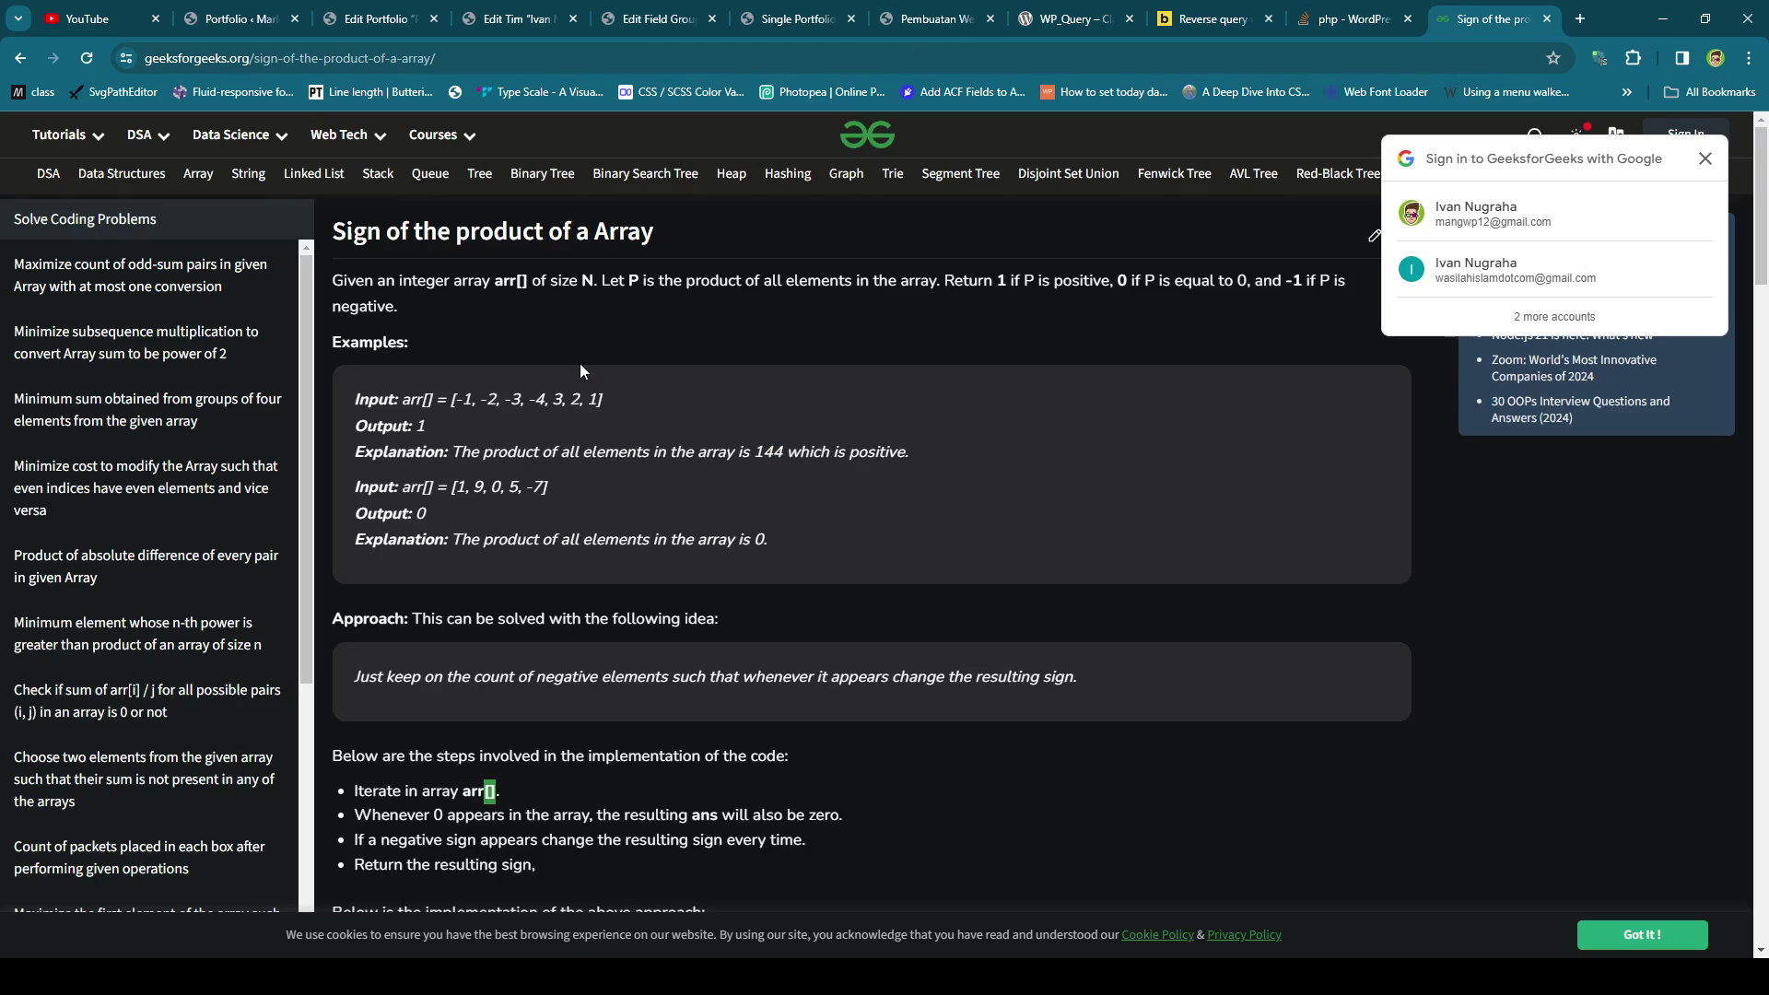
{"action": "left_click_drag", "start_coordinate": [435, 402], "coordinate": [422, 402]}
{"action": "left_click", "coordinate": [645, 11]}
{"action": "left_click", "coordinate": [530, 19]}
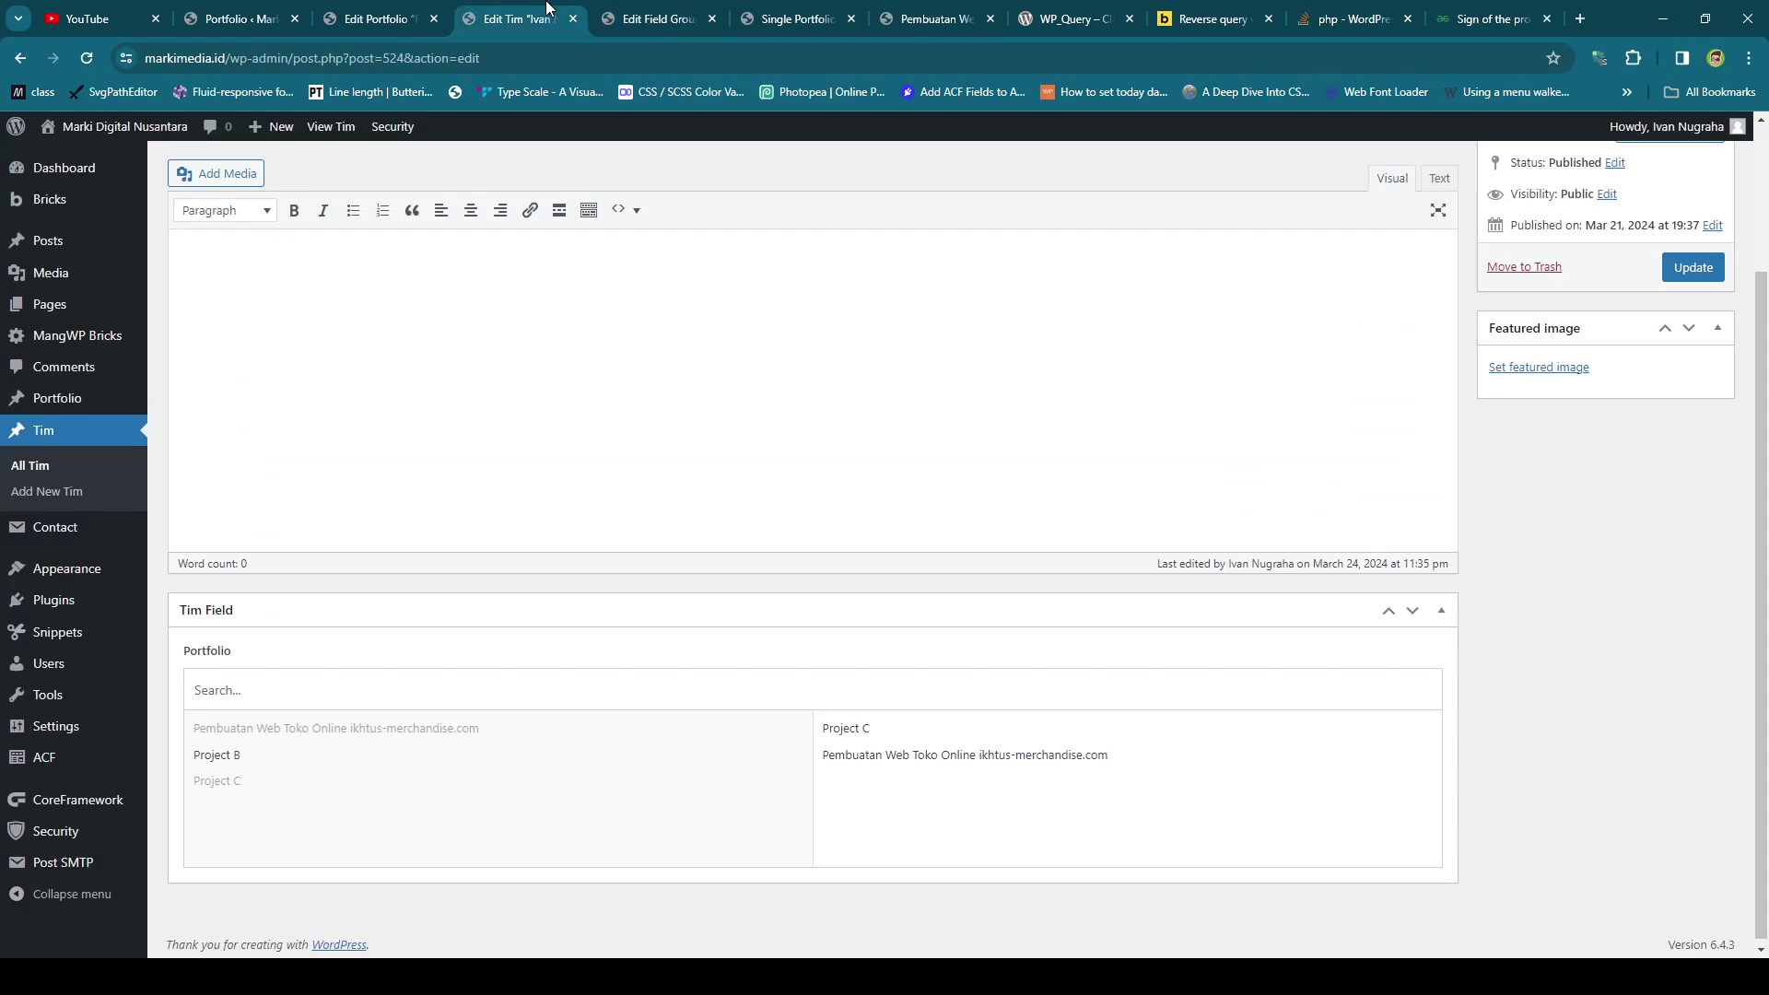
Append [] to the $current_post variable on the first line of the nested Div's query code.
{"action": "left_click", "coordinate": [793, 18]}
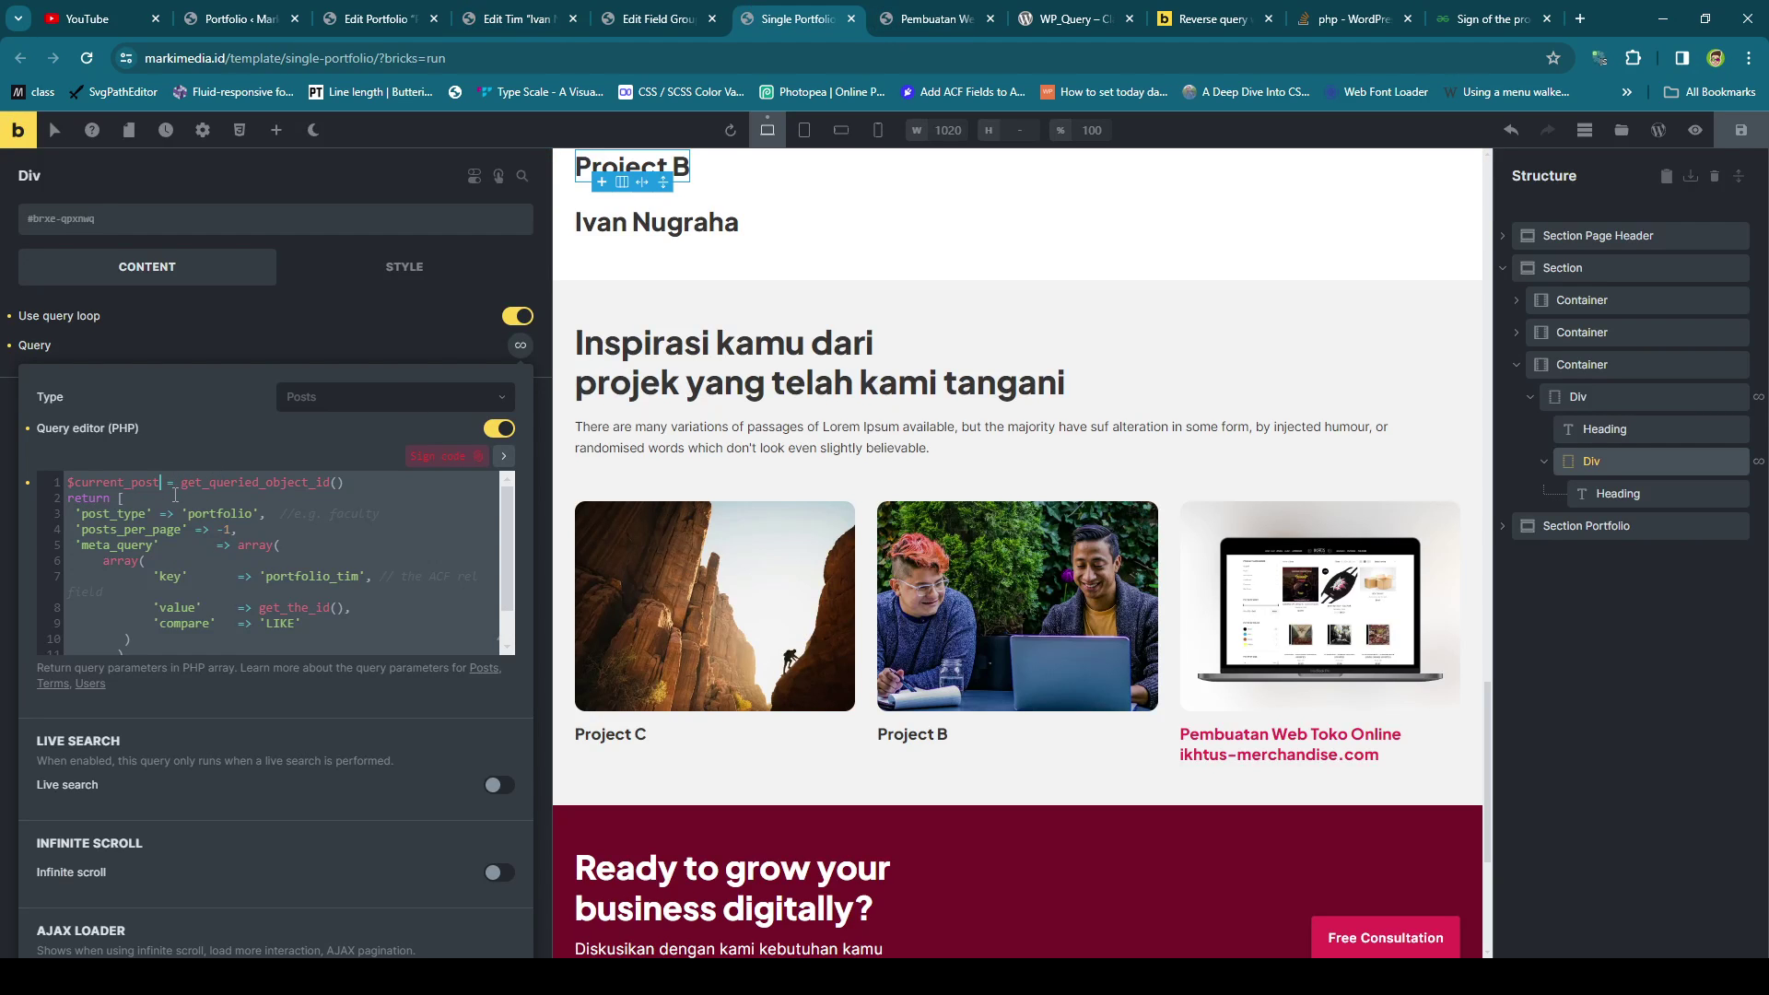
{"action": "scroll", "coordinate": [222, 516], "scroll_direction": "down", "scroll_amount": 1}
{"action": "scroll", "coordinate": [219, 547], "scroll_direction": "up", "scroll_amount": 1}
{"action": "scroll", "coordinate": [202, 535], "scroll_direction": "down", "scroll_amount": 1}
{"action": "scroll", "coordinate": [198, 533], "scroll_direction": "up", "scroll_amount": 1}
{"action": "type", "text": "[]"}
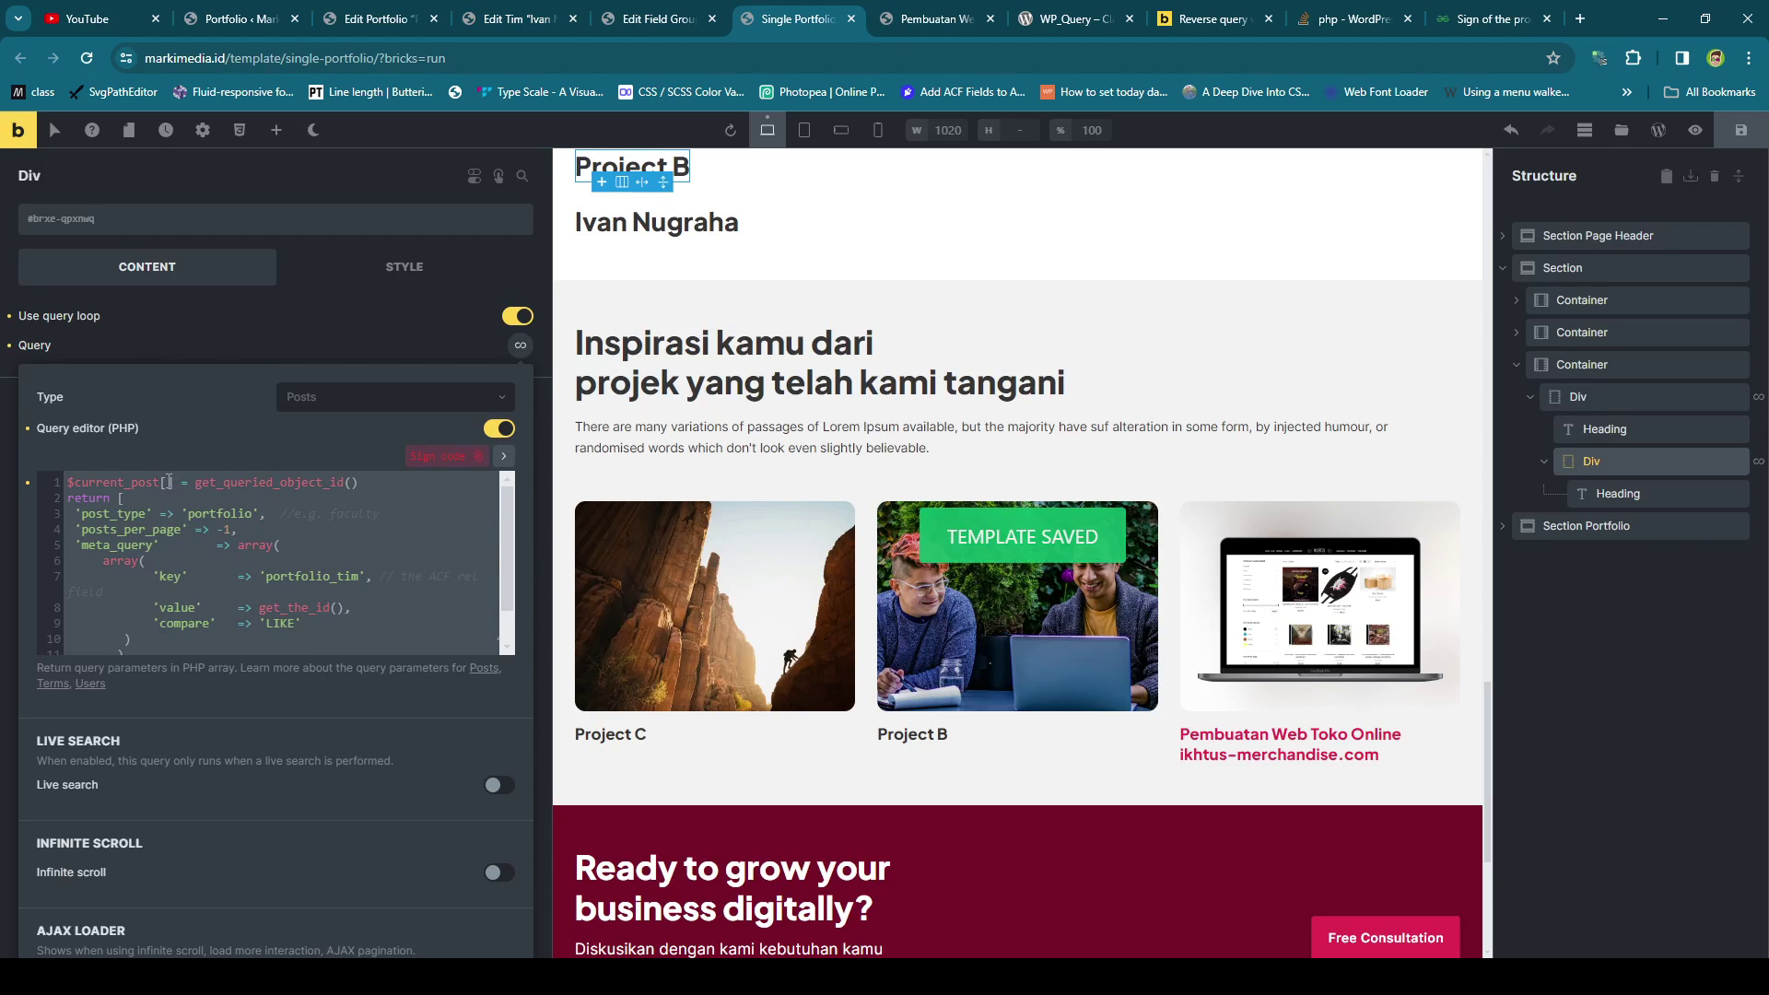
Replace the post__not_in array with $current_post and save the template.
{"action": "scroll", "coordinate": [291, 557], "scroll_direction": "down", "scroll_amount": 1}
{"action": "left_click_drag", "start_coordinate": [282, 628], "coordinate": [209, 628]}
{"action": "type", "text": "$current_post"}
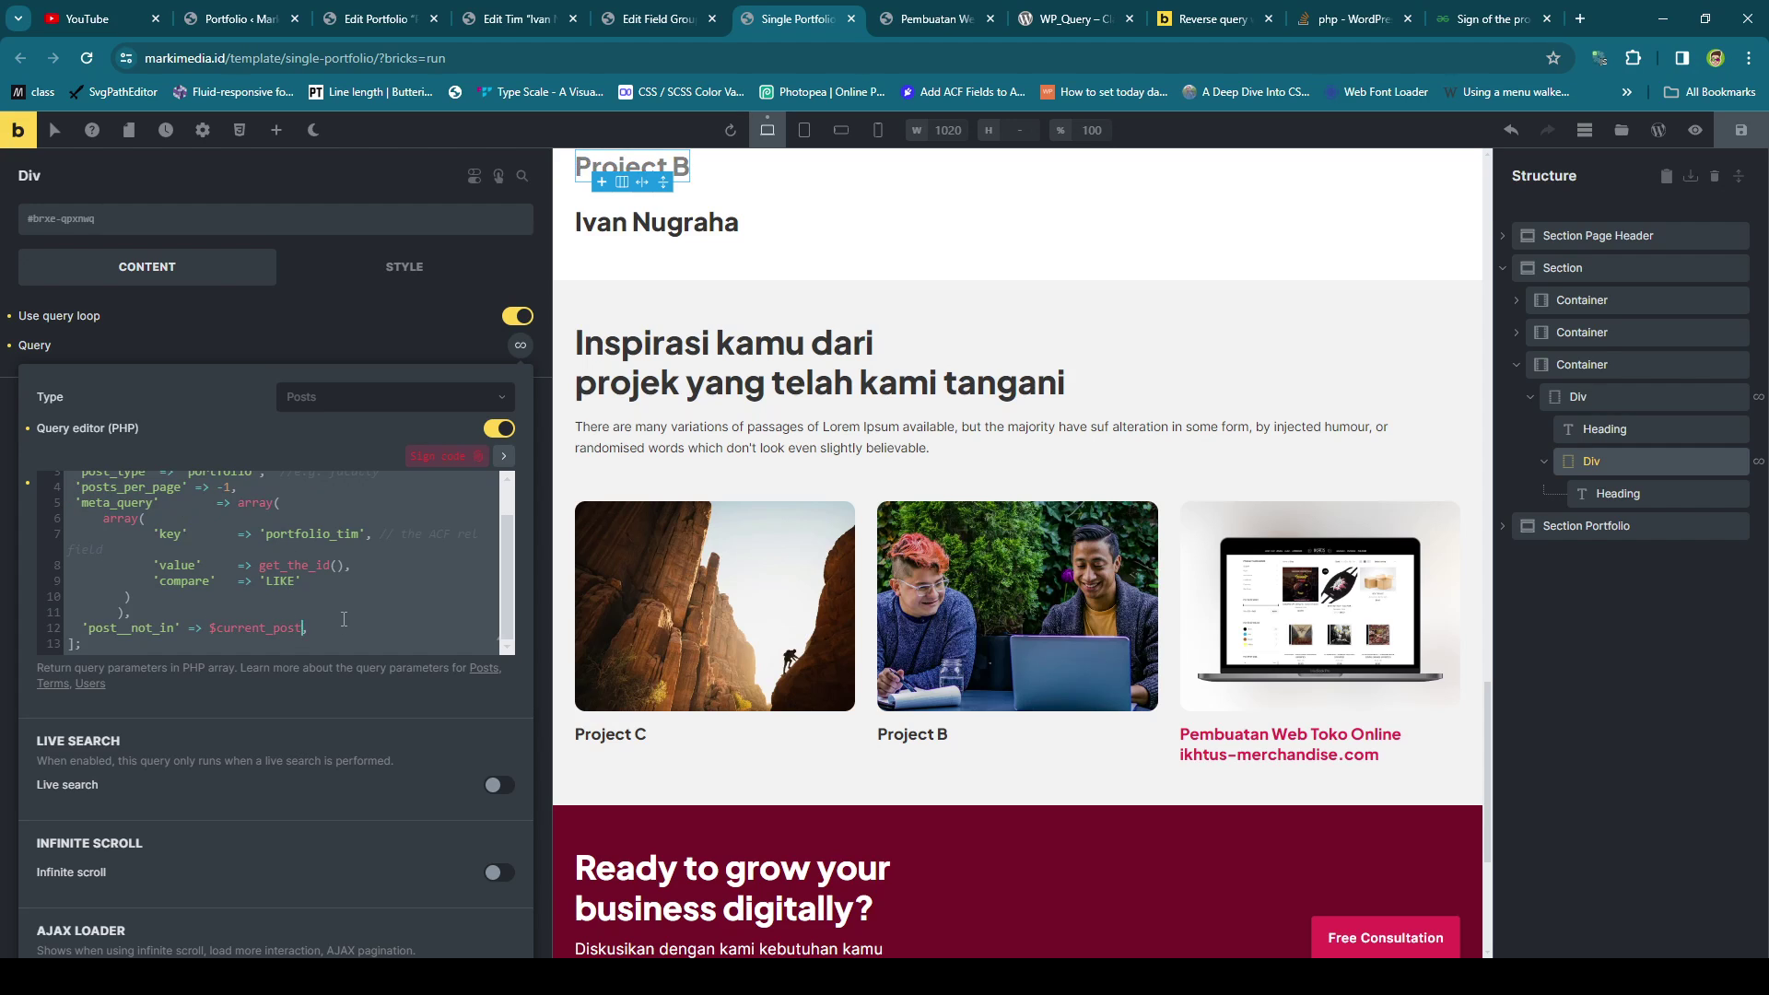
{"action": "scroll", "coordinate": [330, 619], "scroll_direction": "down", "scroll_amount": 1}
{"action": "left_click", "coordinate": [1737, 134]}
Reload the live portfolio page, try to sign the query code, and check the projects listed below the team member's name.
{"action": "left_click", "coordinate": [931, 18]}
{"action": "key", "text": "F5"}
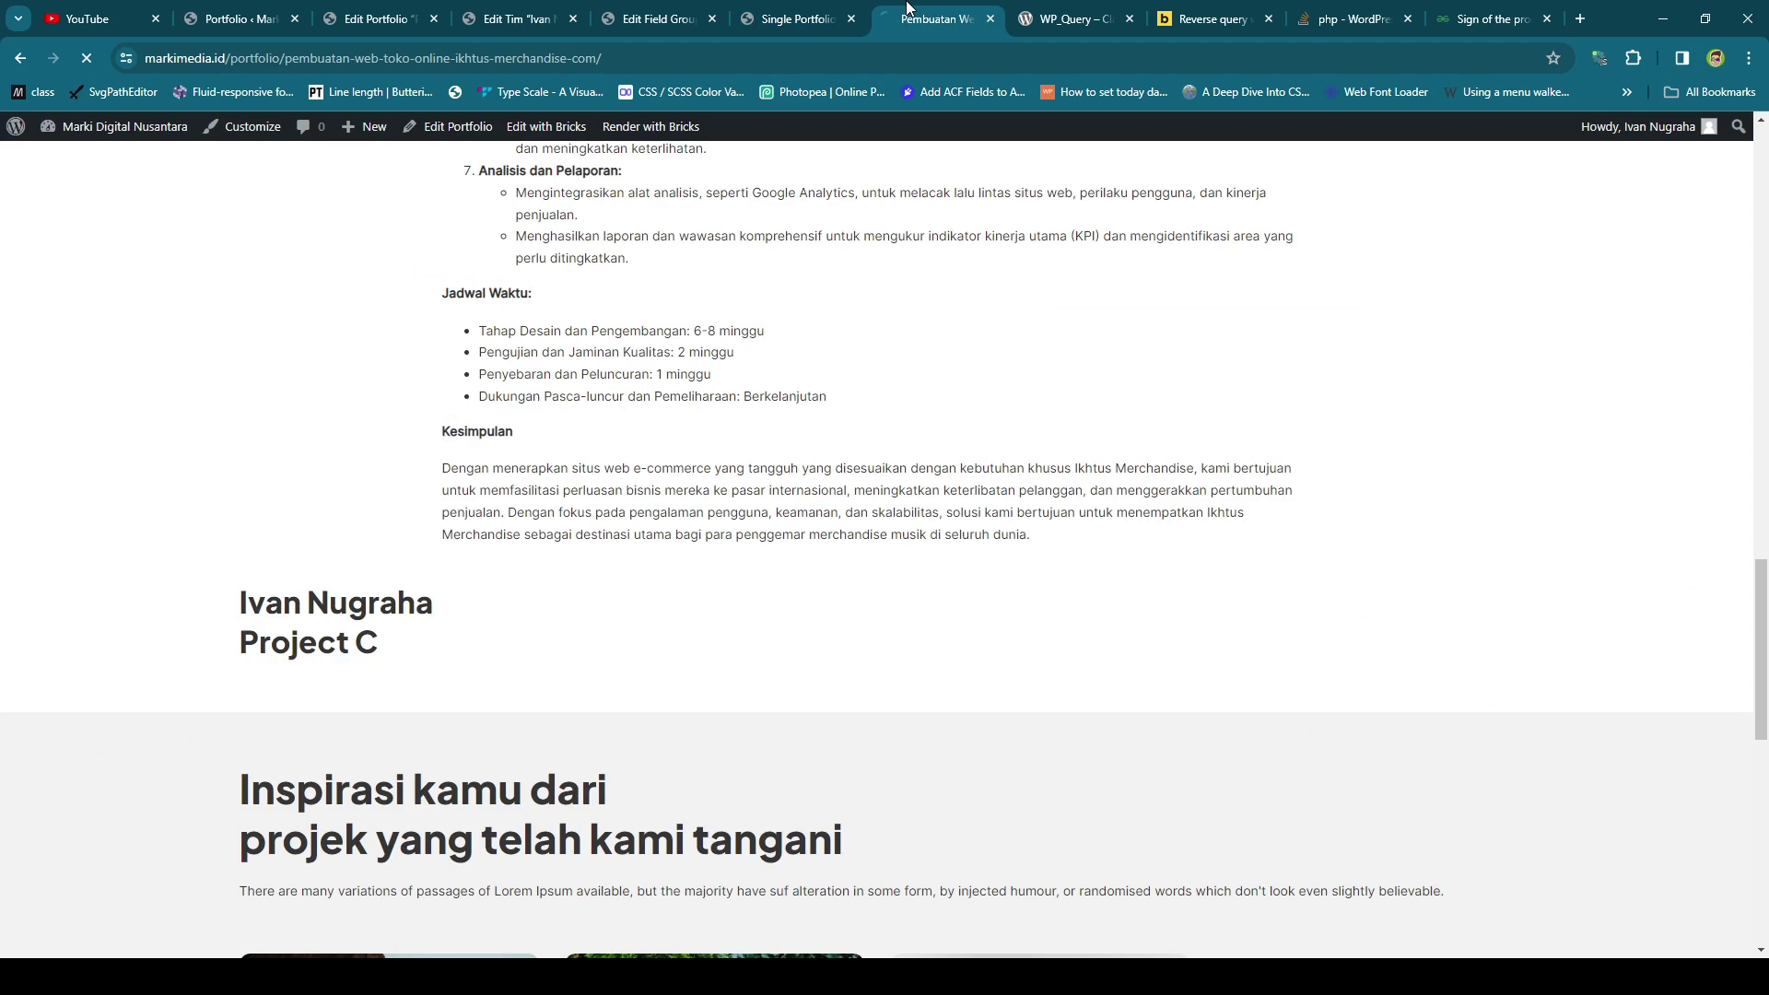
{"action": "left_click", "coordinate": [798, 19]}
{"action": "left_click", "coordinate": [436, 365]}
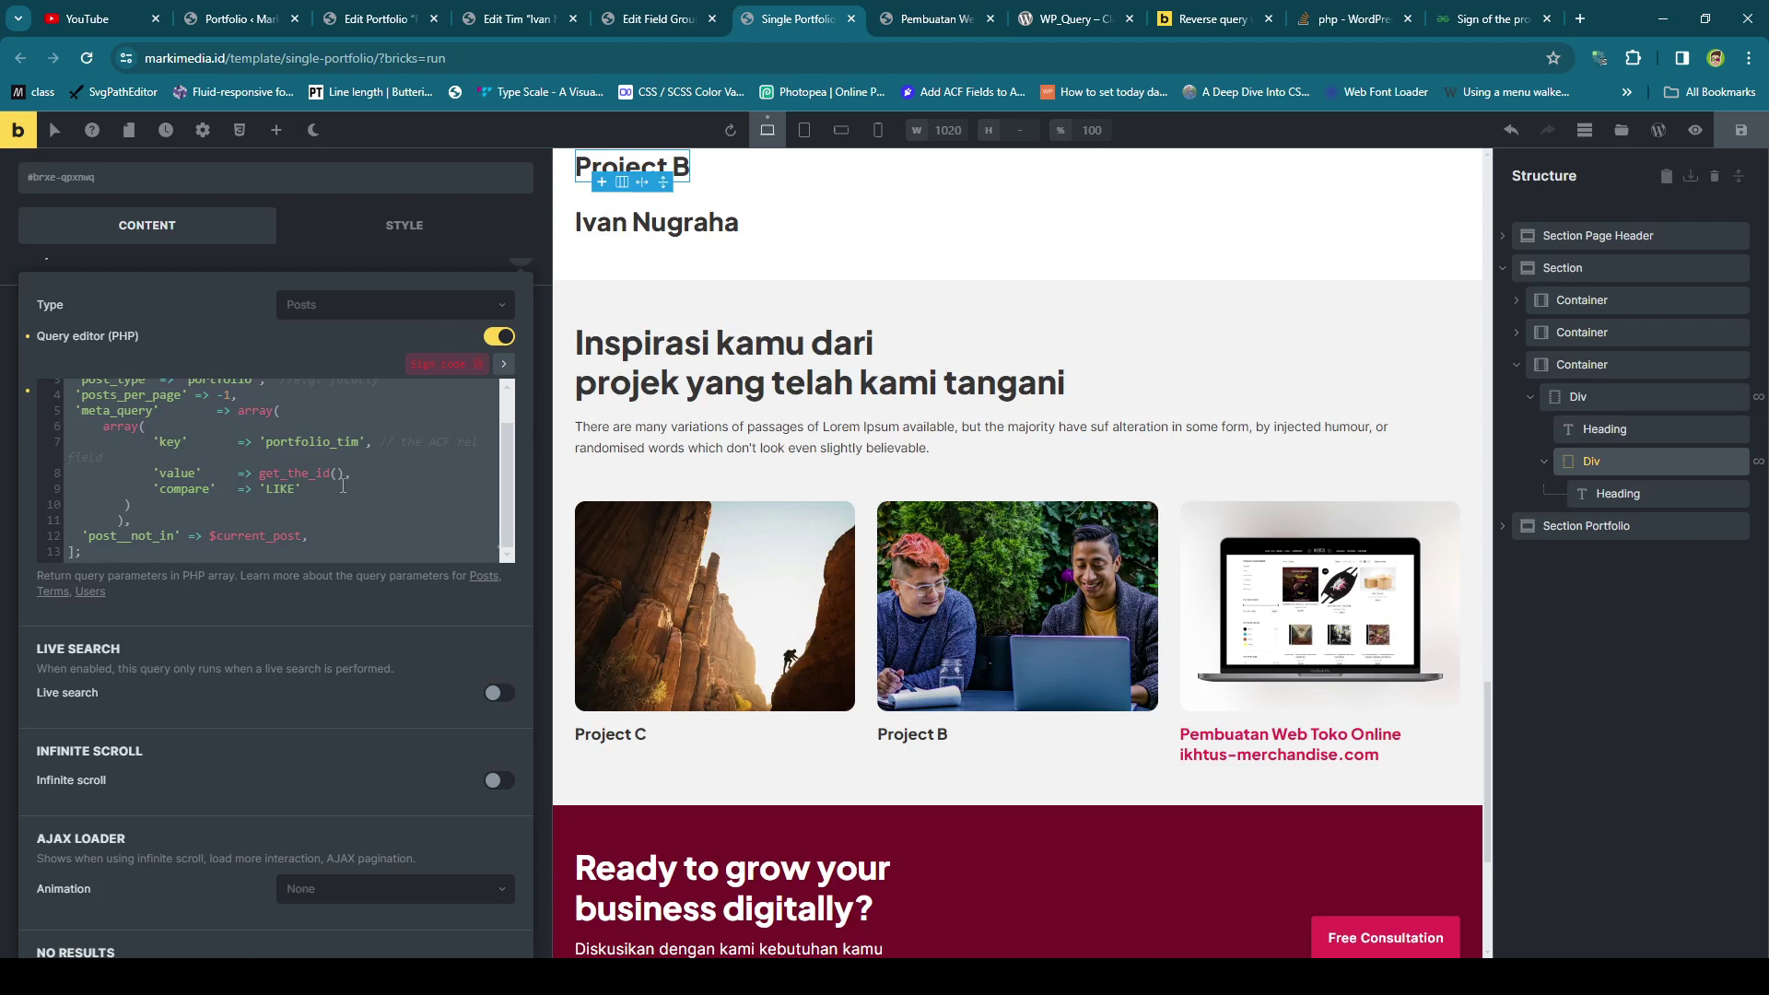
{"action": "scroll", "coordinate": [339, 499], "scroll_direction": "up", "scroll_amount": 1}
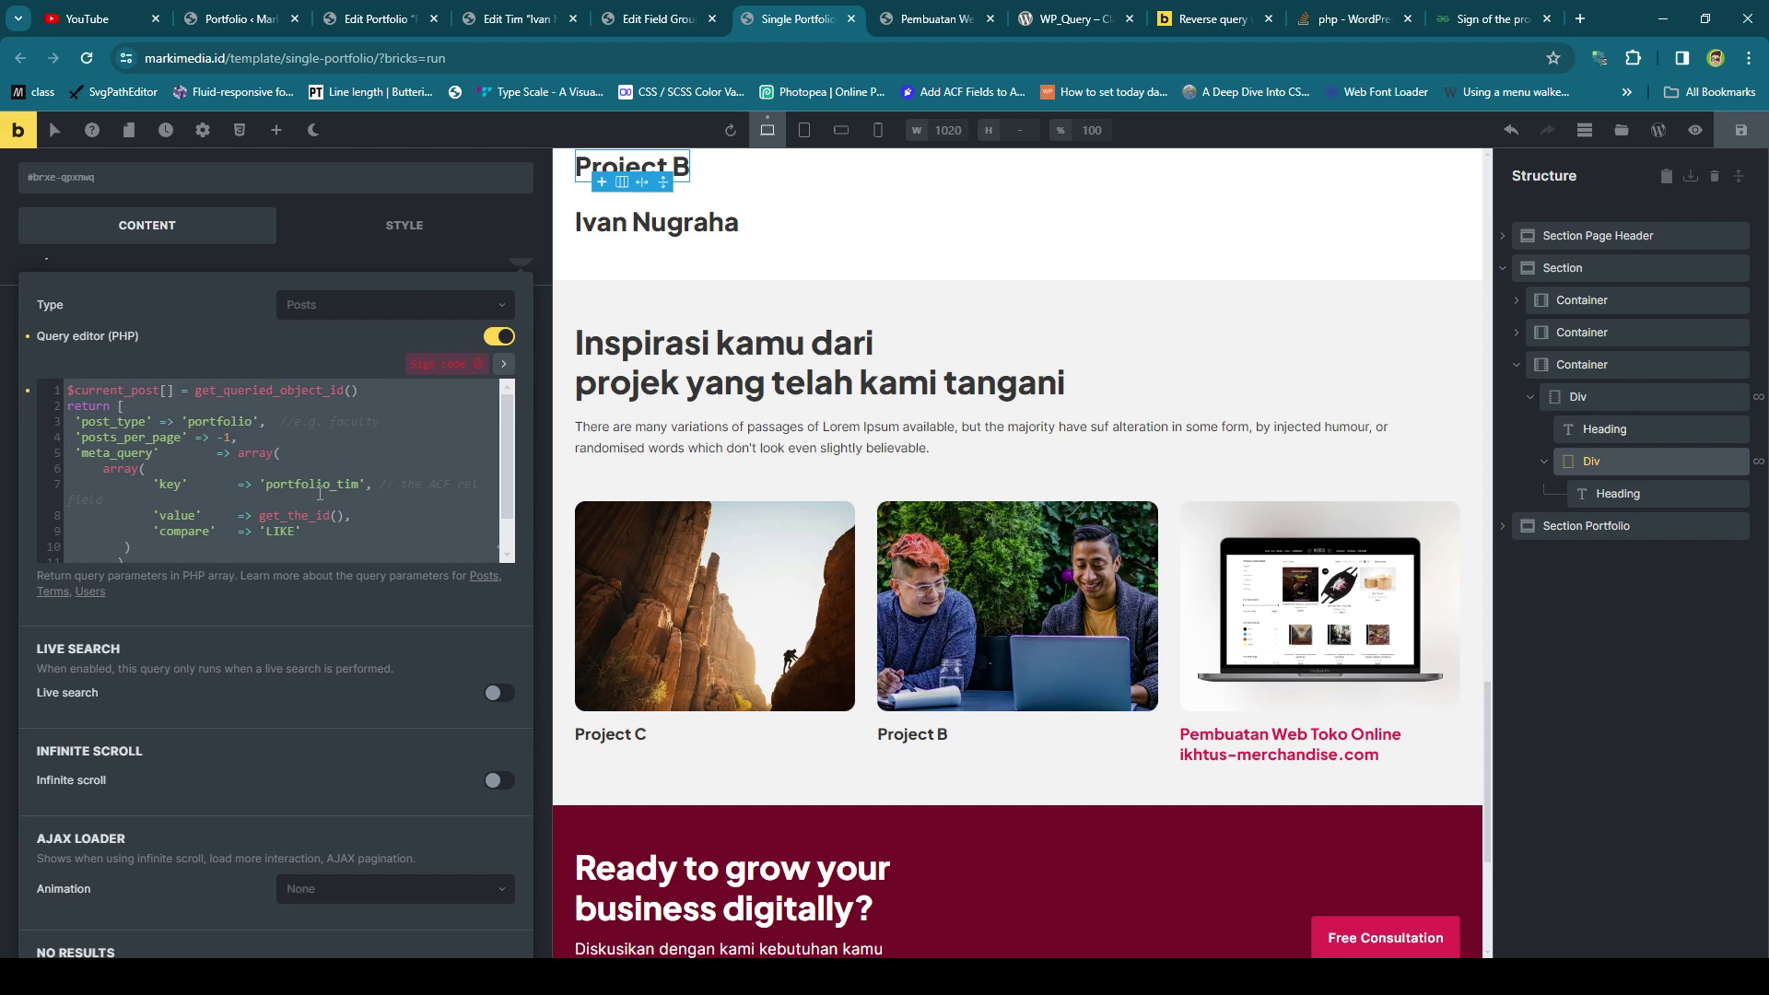
{"action": "left_click", "coordinate": [887, 13]}
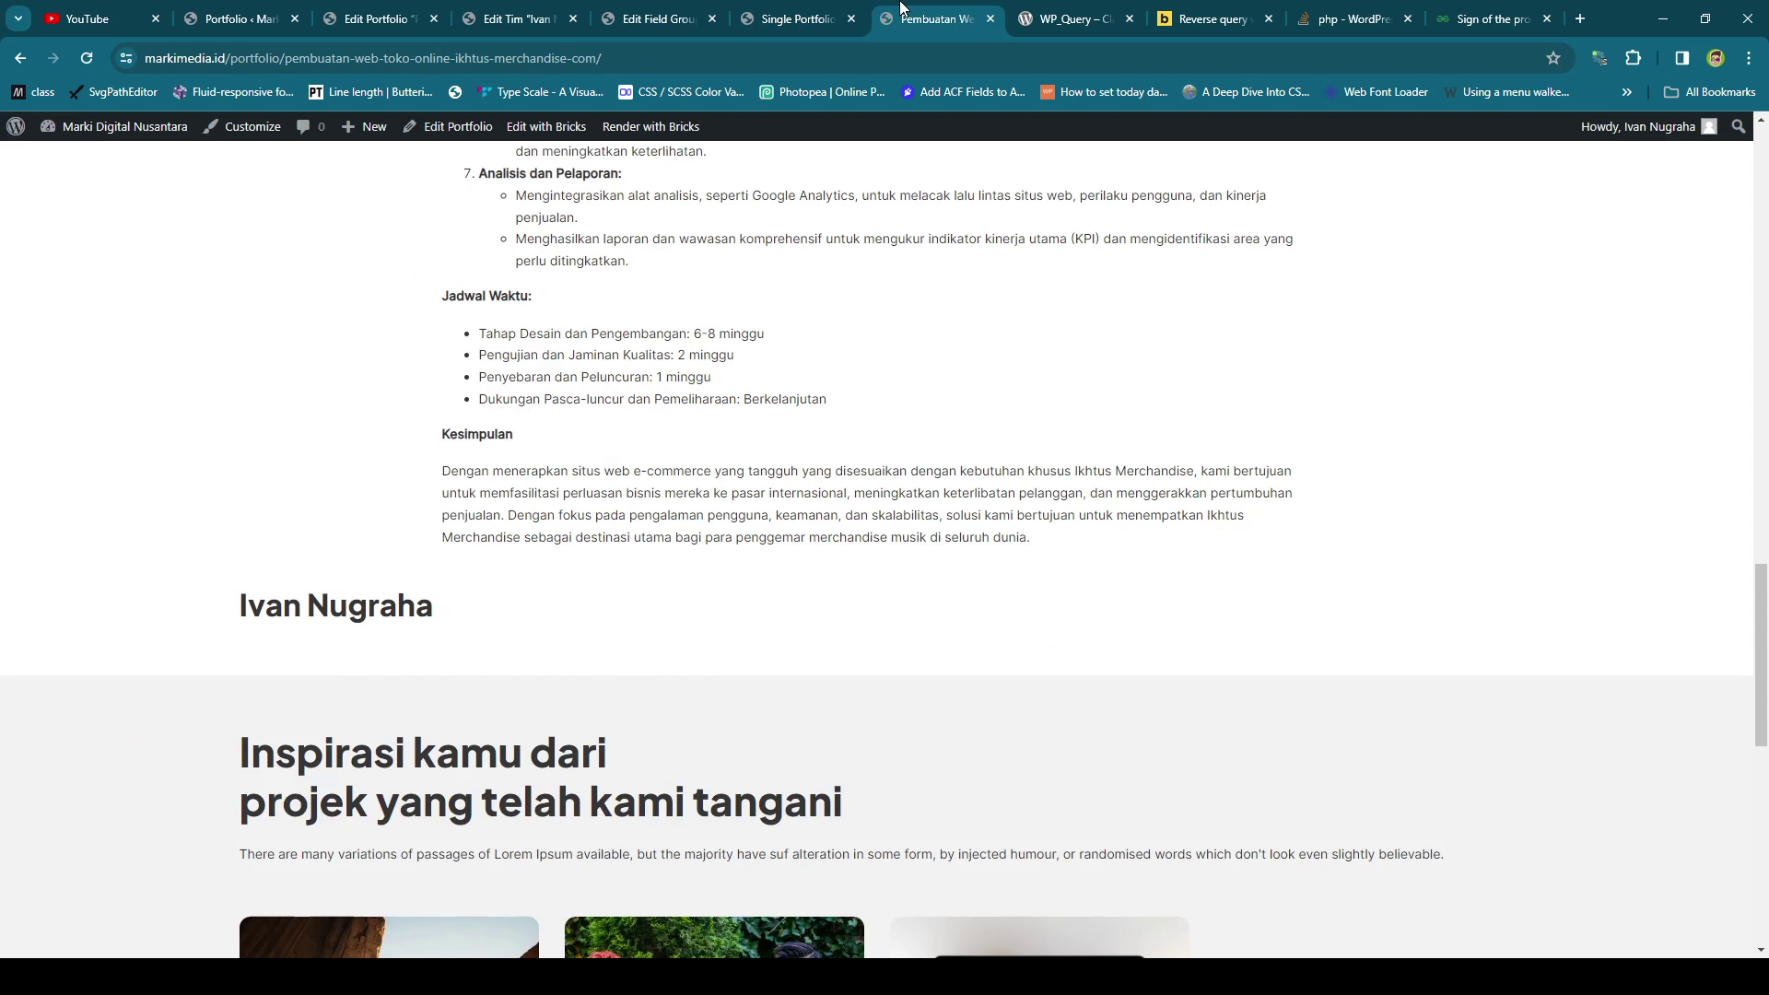
Reload the team member's edit page and check which projects are selected in its Portfolio relationship field.
{"action": "left_click", "coordinate": [798, 21]}
{"action": "left_click", "coordinate": [660, 20]}
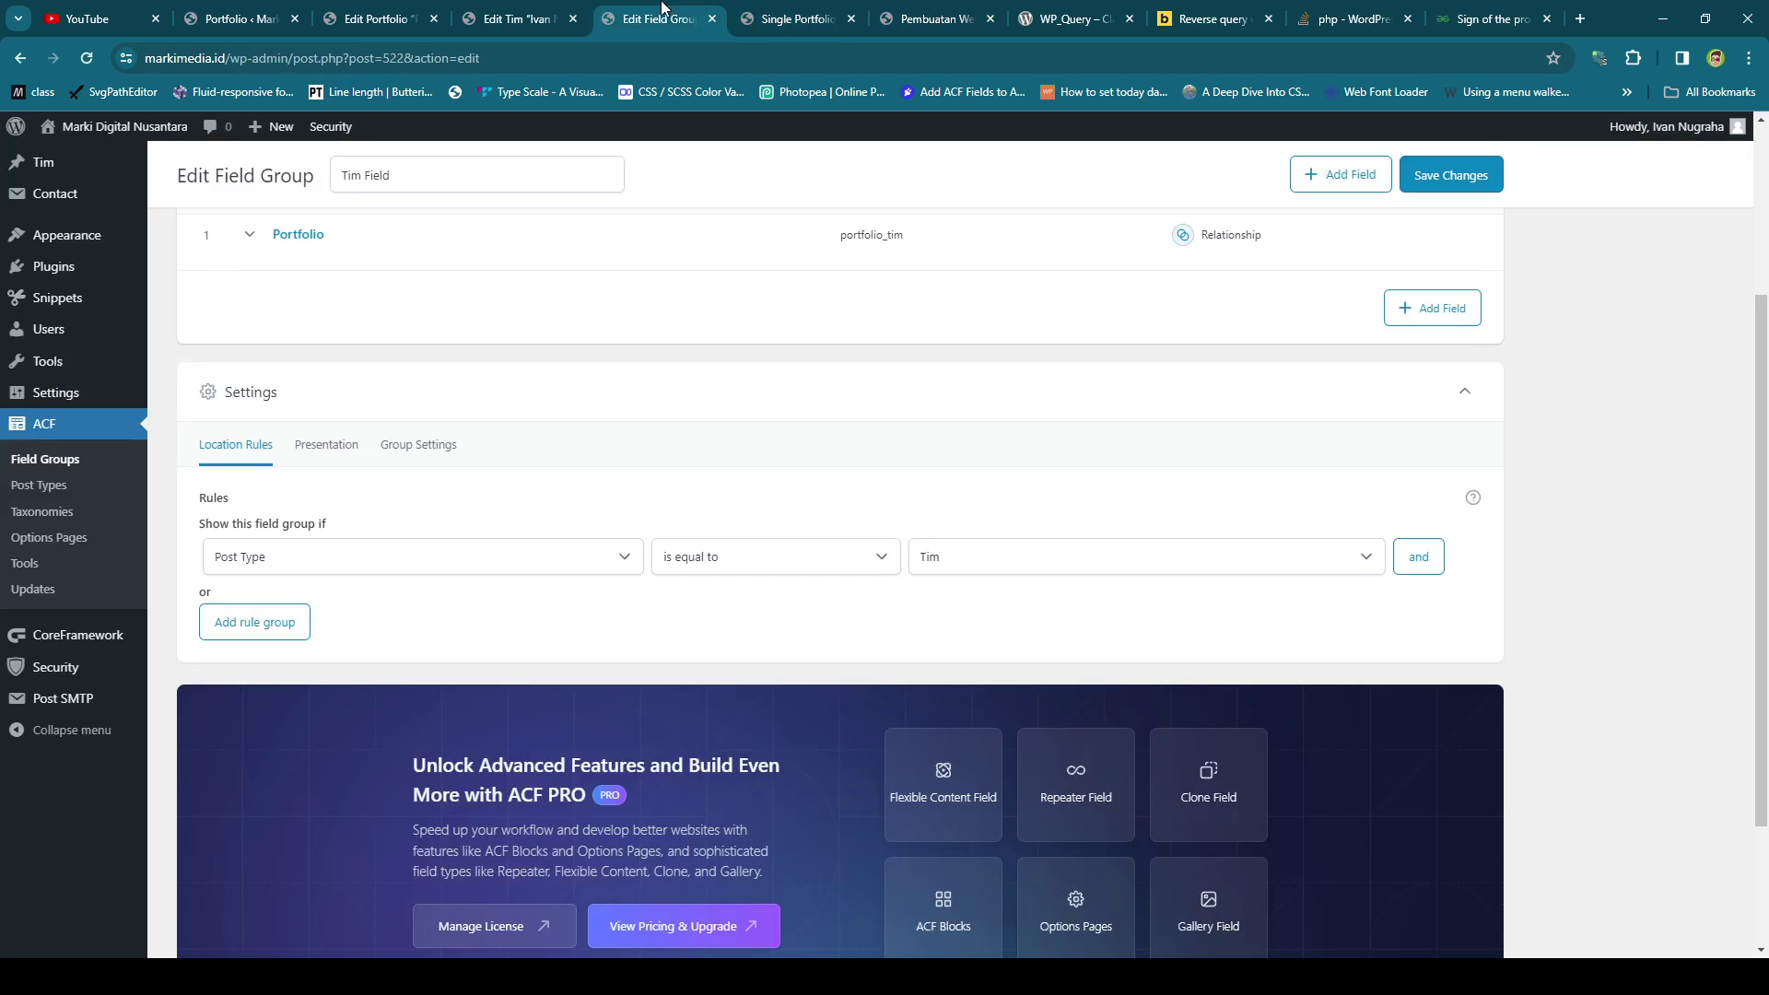
{"action": "left_click", "coordinate": [521, 21]}
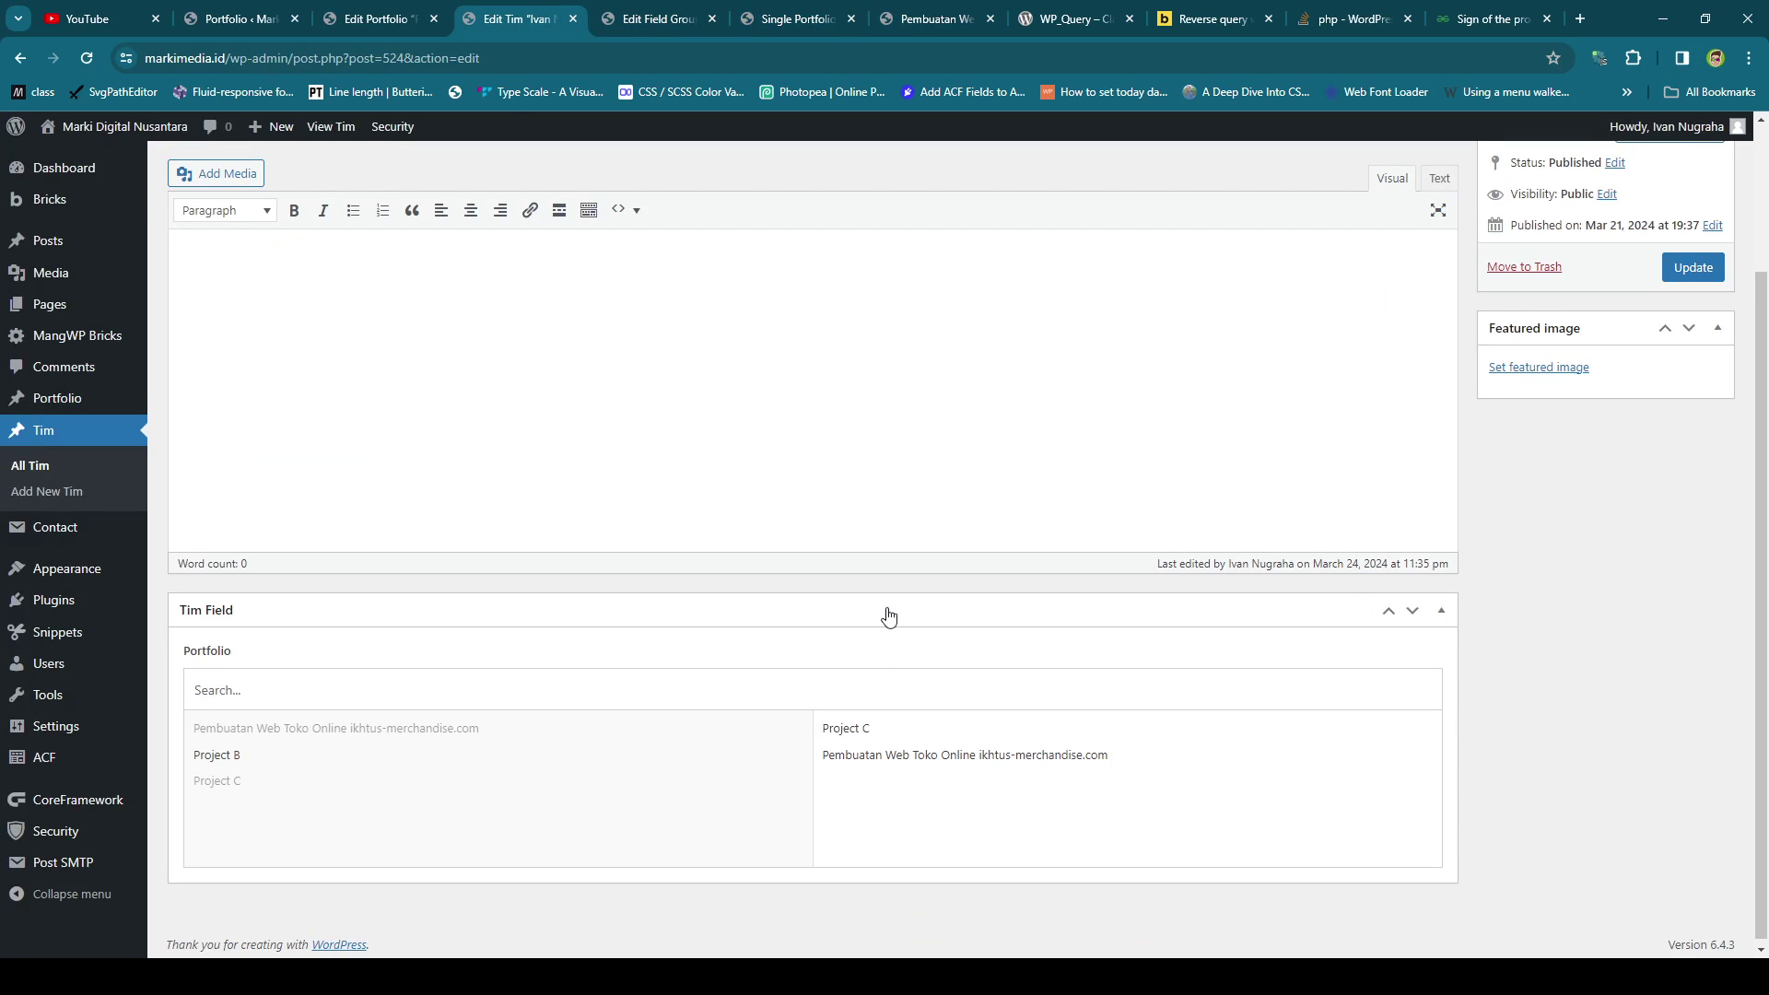
{"action": "key", "text": "F5"}
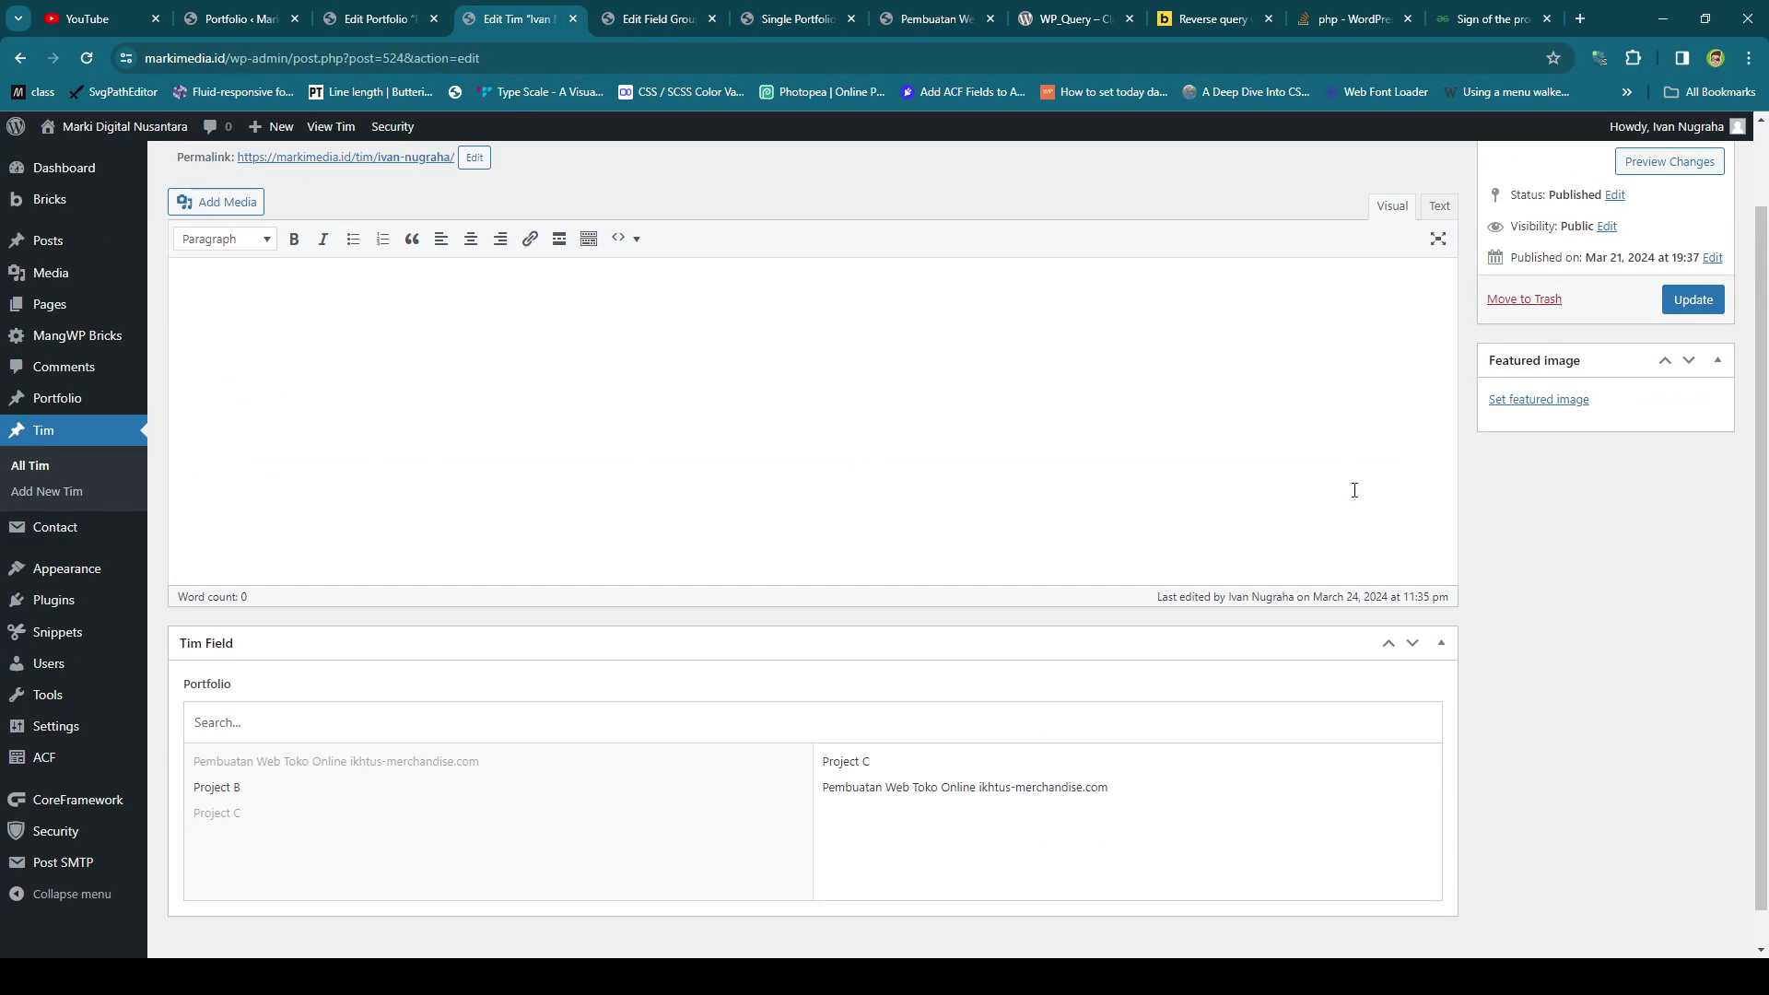
{"action": "left_click", "coordinate": [693, 21]}
{"action": "left_click", "coordinate": [798, 19]}
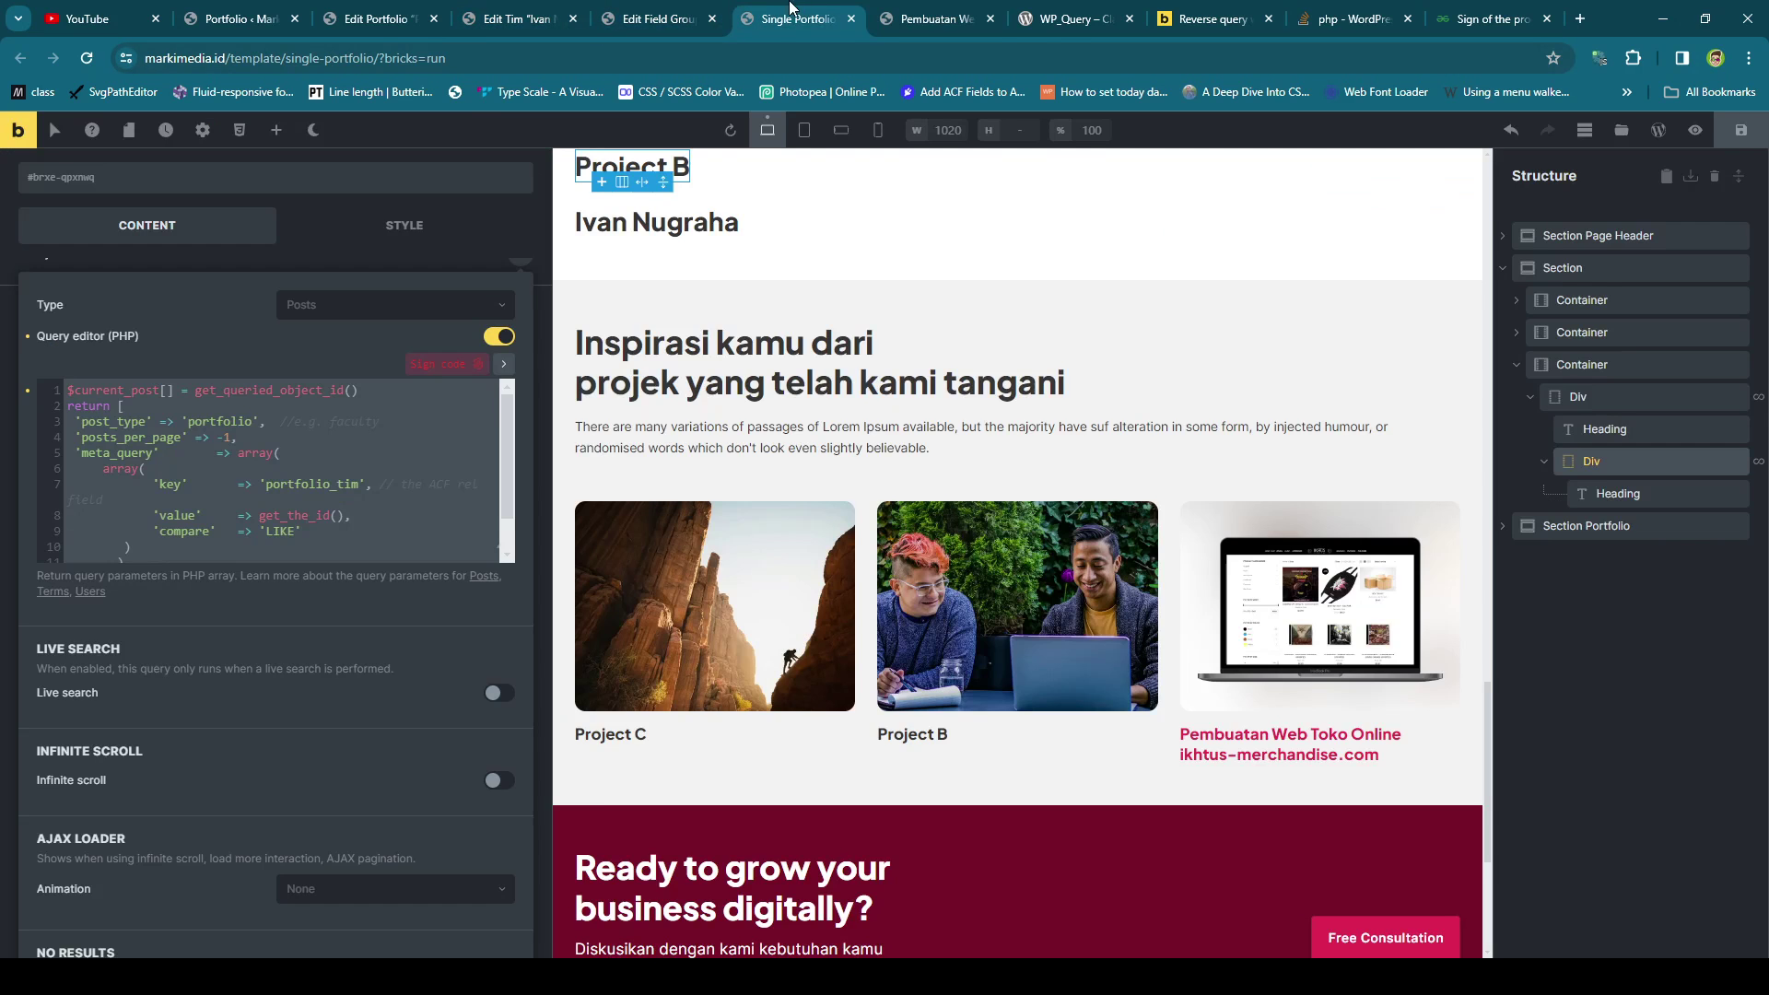
{"action": "left_click", "coordinate": [894, 15]}
{"action": "left_click", "coordinate": [798, 18]}
{"action": "left_click", "coordinate": [658, 18]}
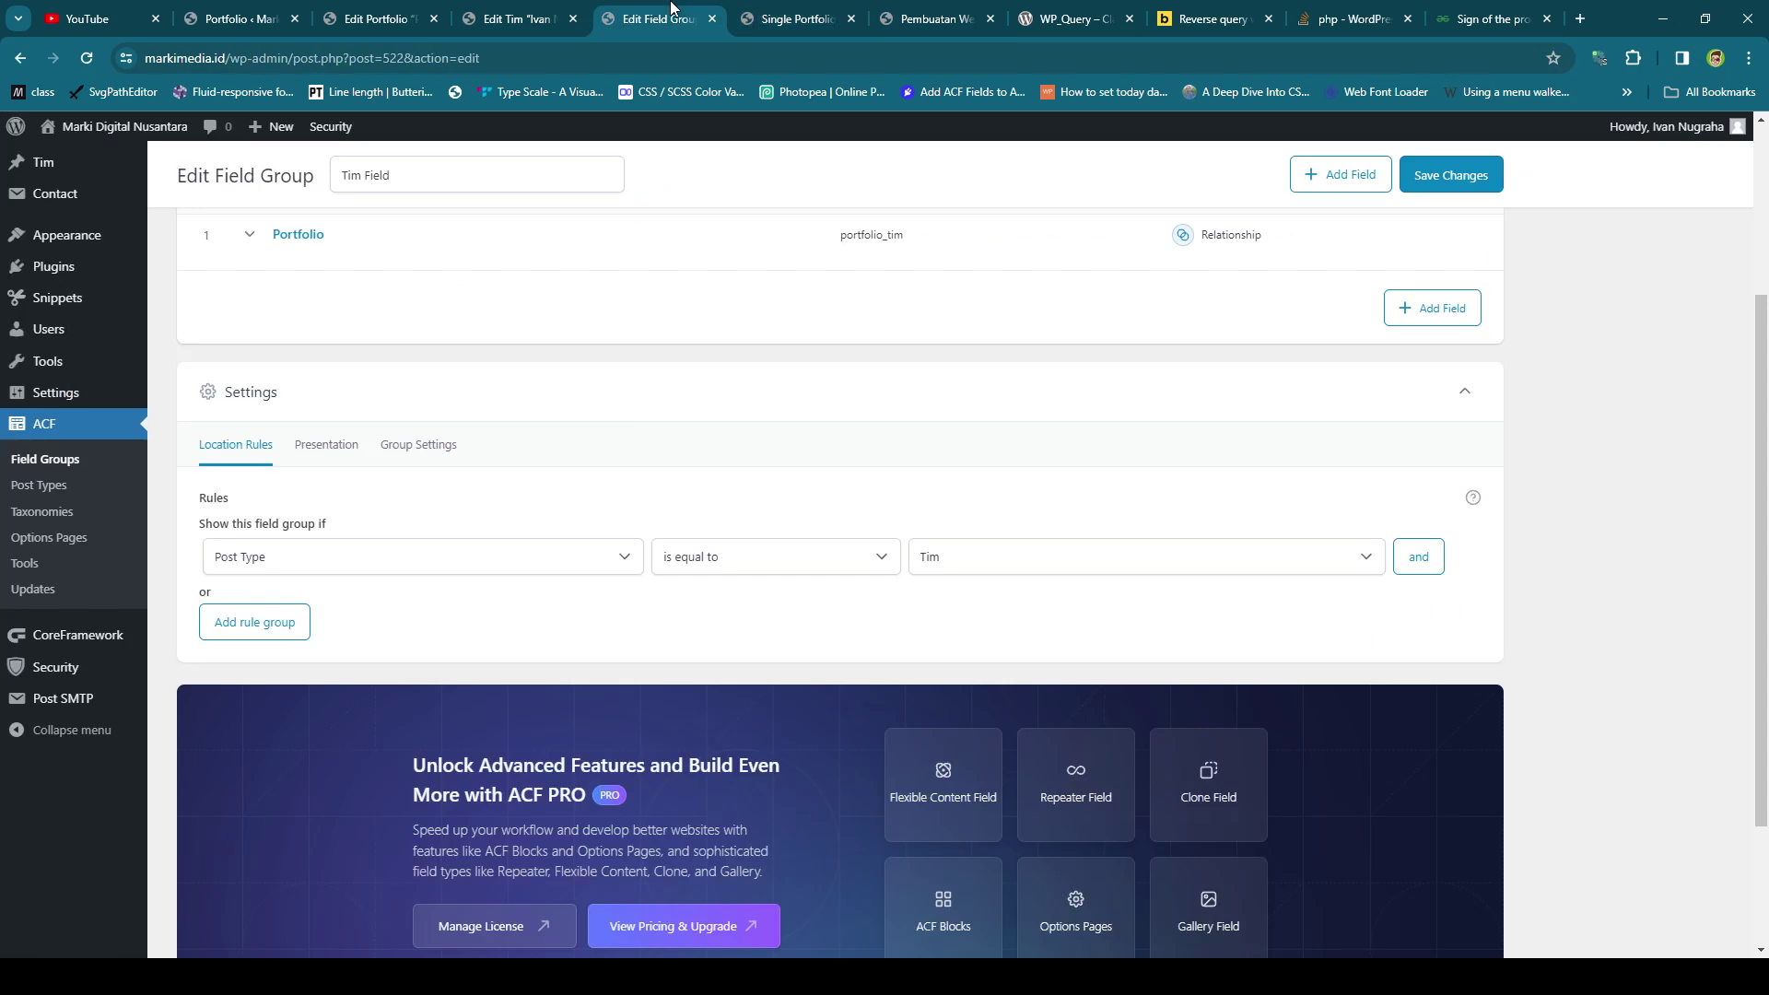
End the $current_post[] line of the query code with a semicolon, sign the code and save the template.
{"action": "left_click", "coordinate": [798, 19]}
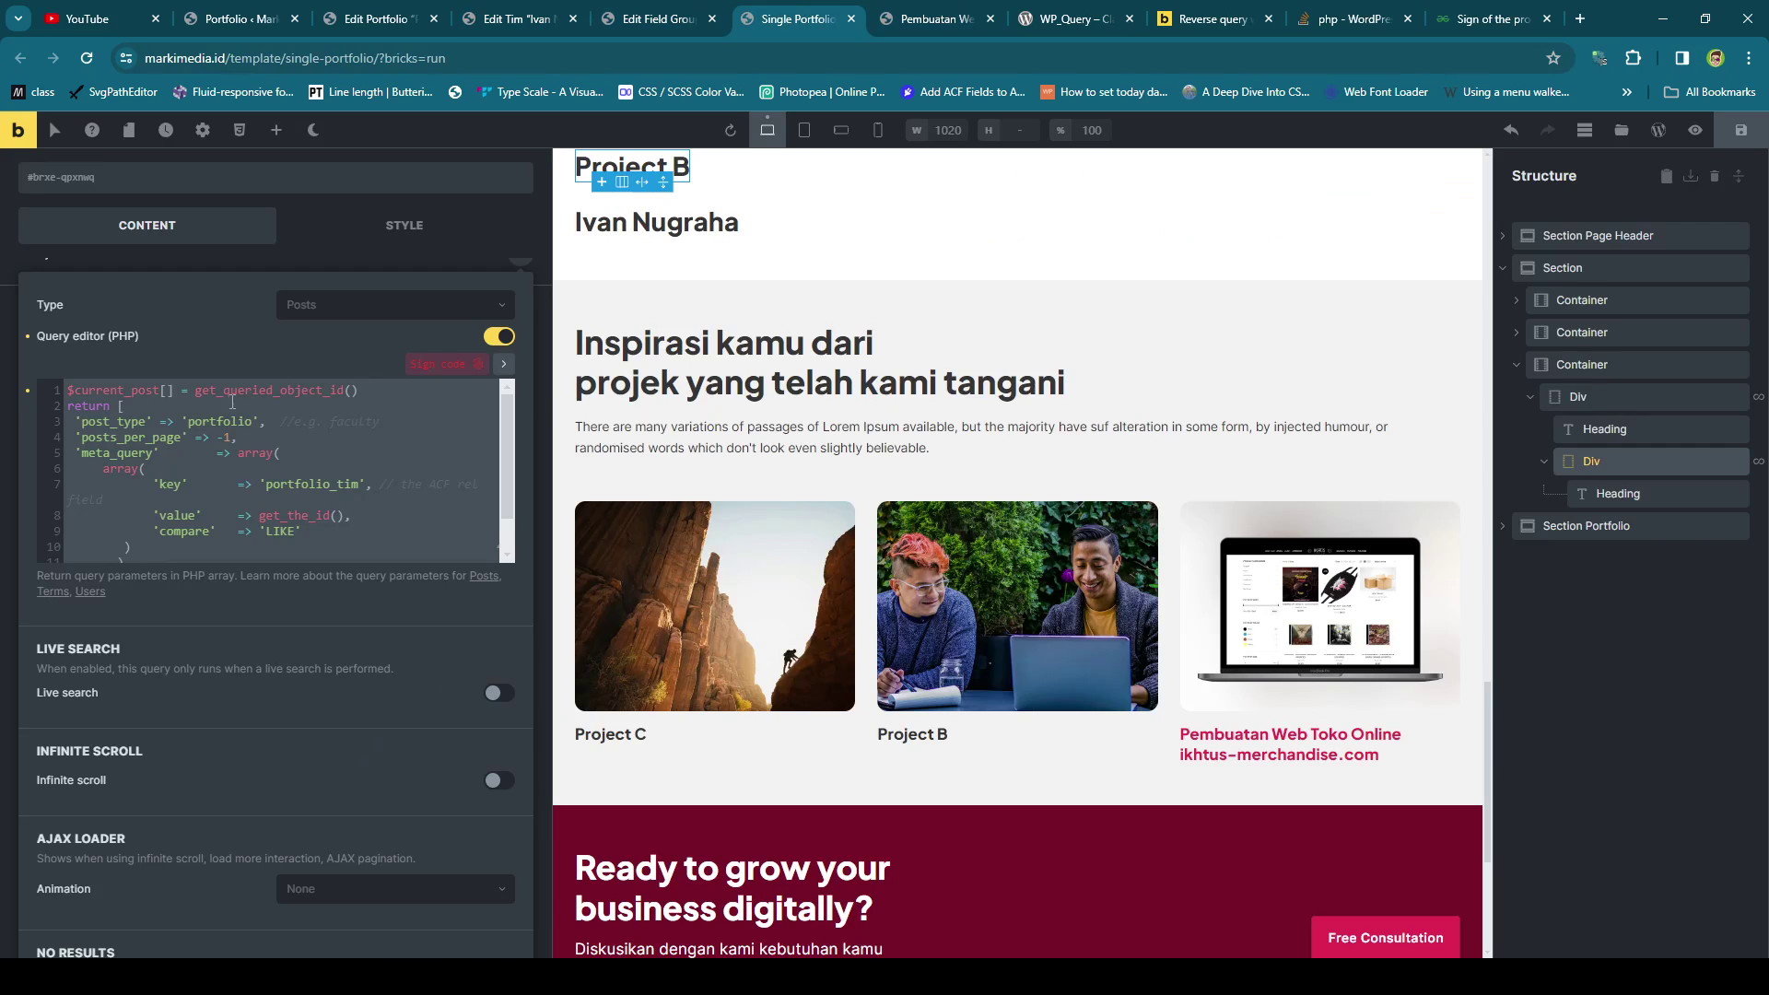
{"action": "left_click", "coordinate": [378, 392]}
{"action": "type", "text": ";"}
{"action": "left_click", "coordinate": [438, 364]}
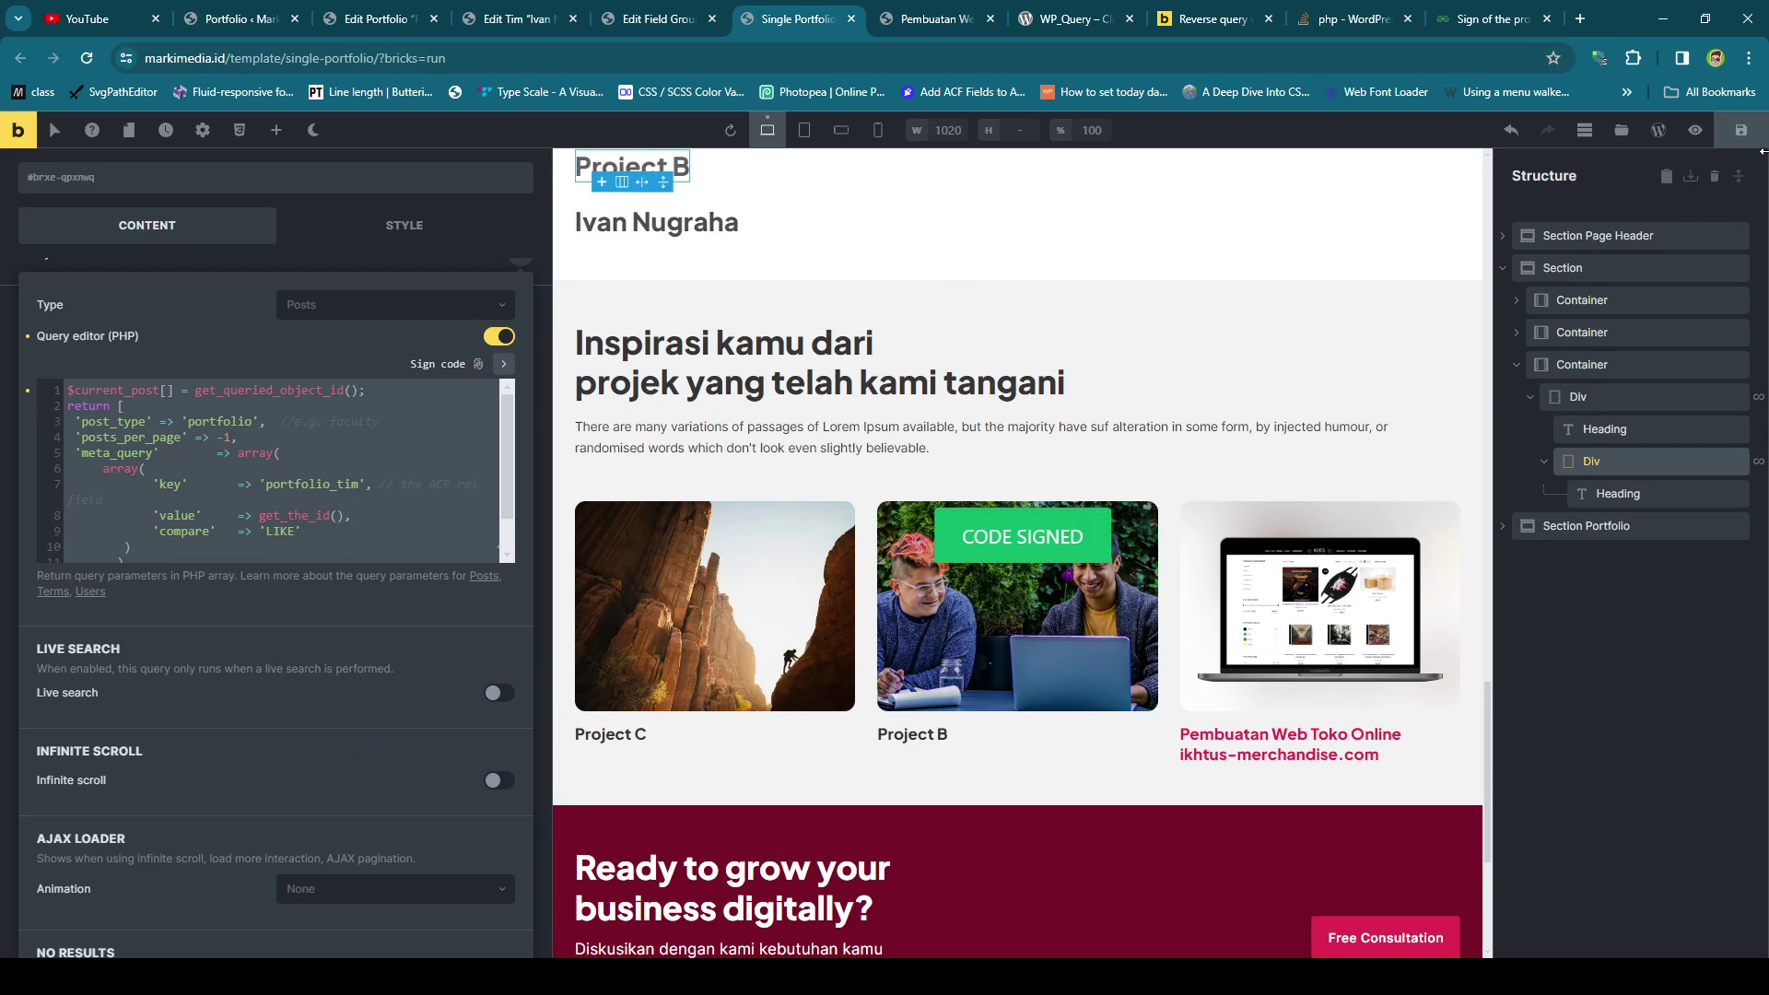
Reload the live portfolio page and compare its project title with the projects listed below the team member's name.
{"action": "left_click", "coordinate": [921, 13]}
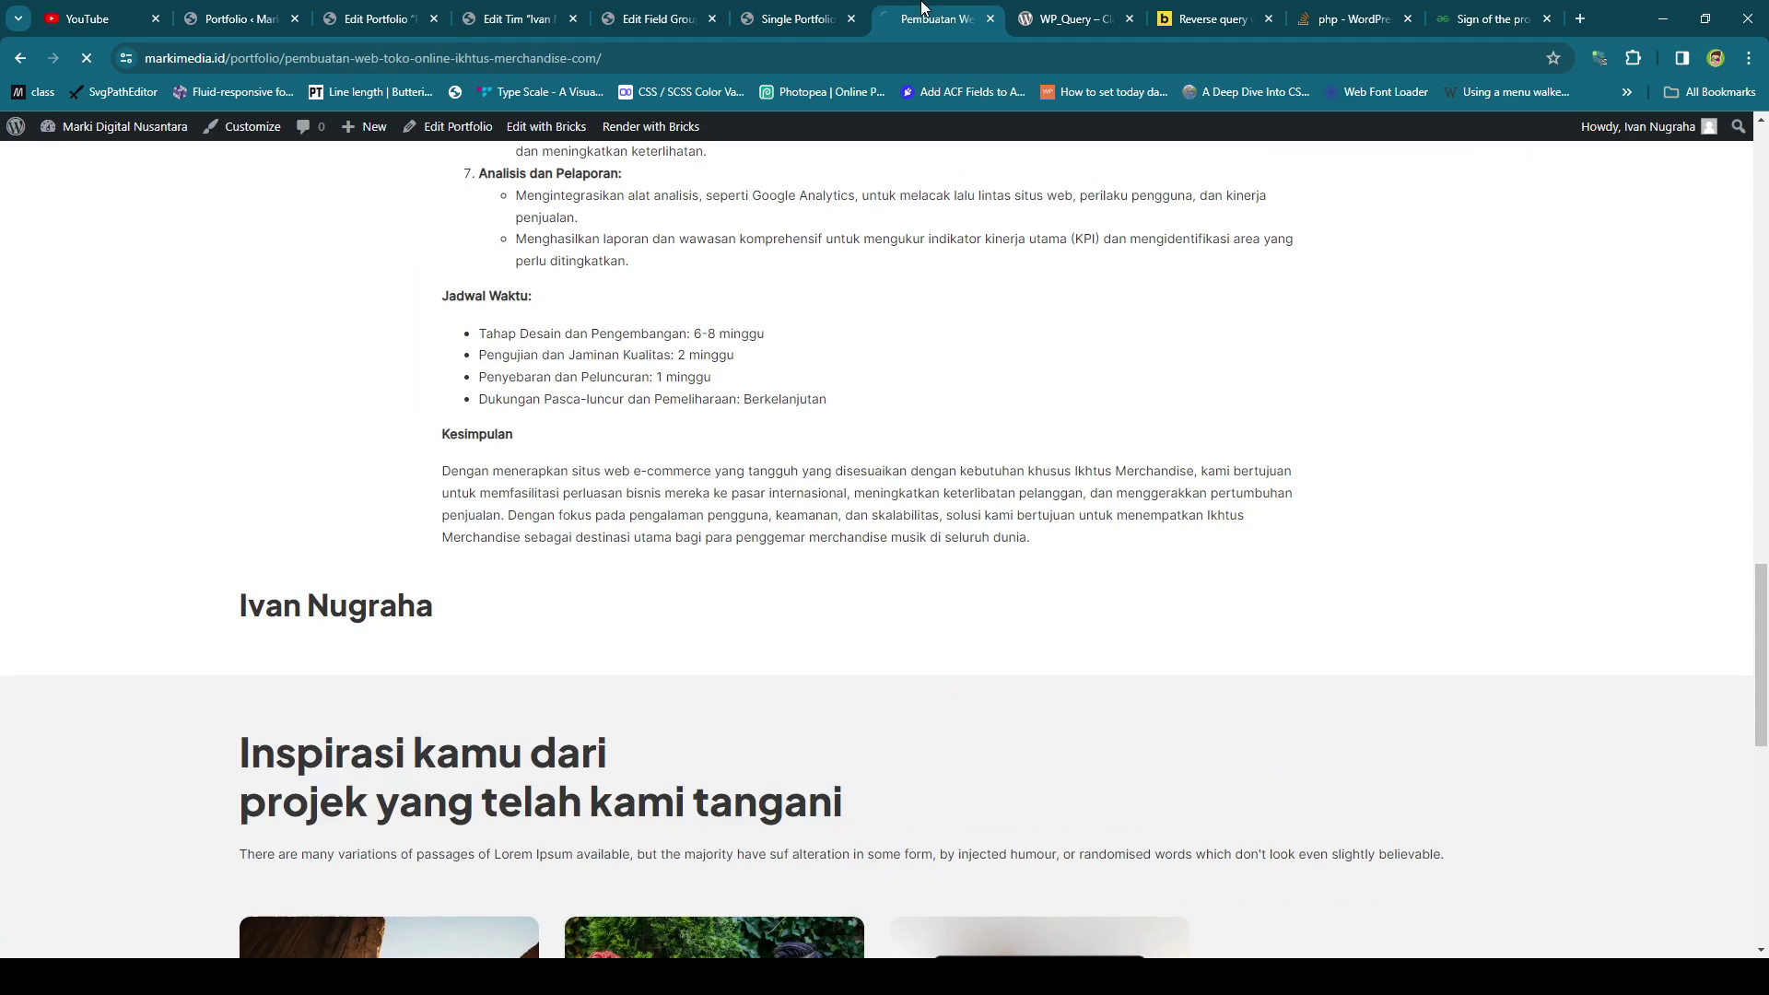
{"action": "scroll", "coordinate": [782, 204], "scroll_direction": "up", "scroll_amount": 3}
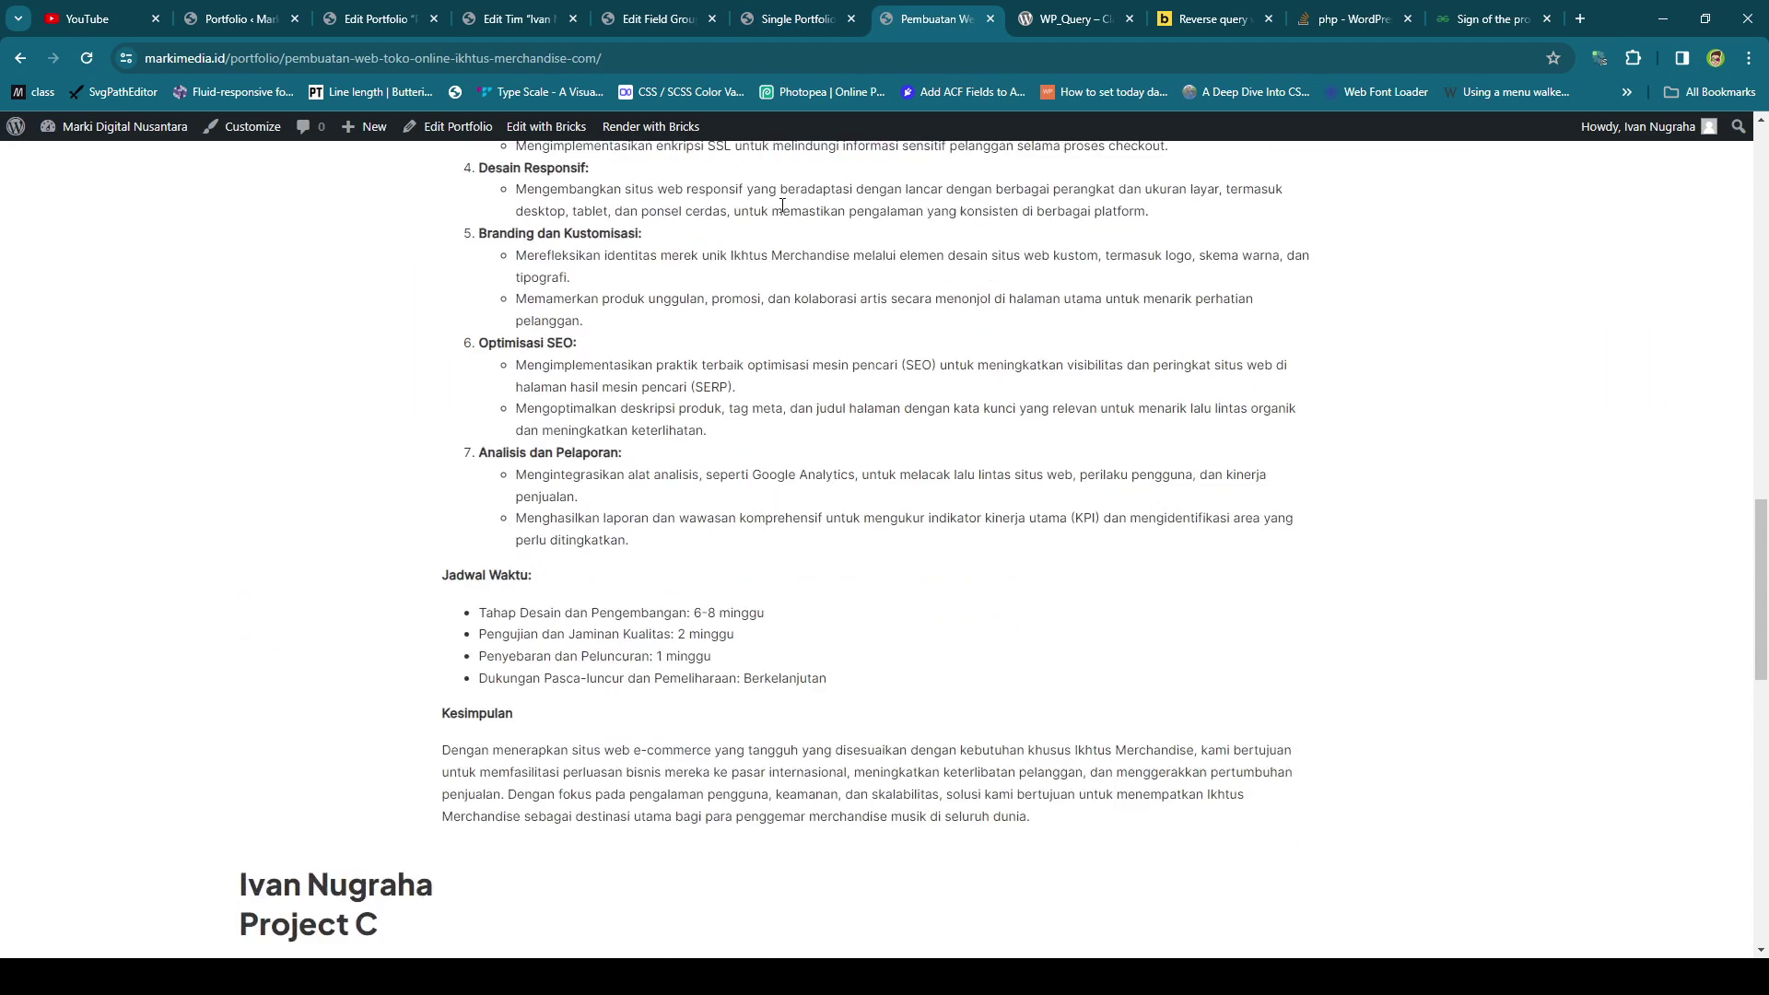
{"action": "scroll", "coordinate": [782, 205], "scroll_direction": "up", "scroll_amount": 15}
{"action": "left_click_drag", "start_coordinate": [601, 267], "coordinate": [1150, 310]}
{"action": "scroll", "coordinate": [1150, 311], "scroll_direction": "down", "scroll_amount": 15}
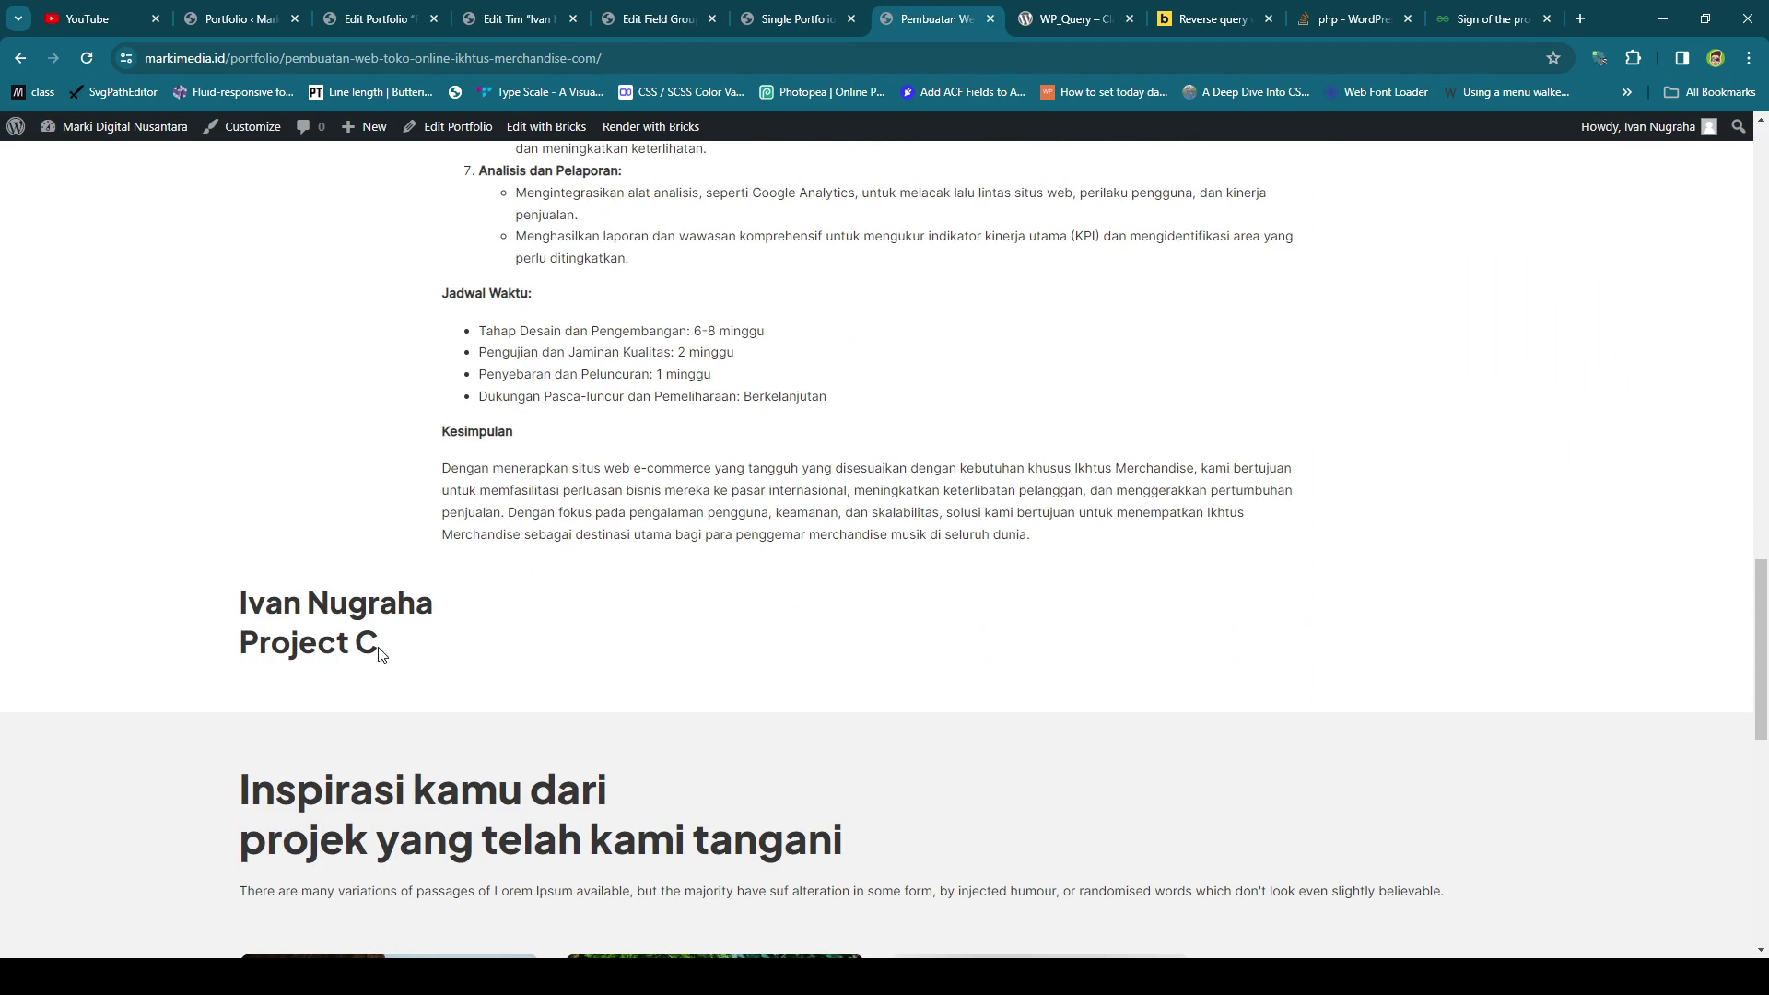
Add Project B to the team member's Portfolio relationship field and update the Tim post.
{"action": "left_click", "coordinate": [756, 19]}
{"action": "left_click", "coordinate": [700, 9]}
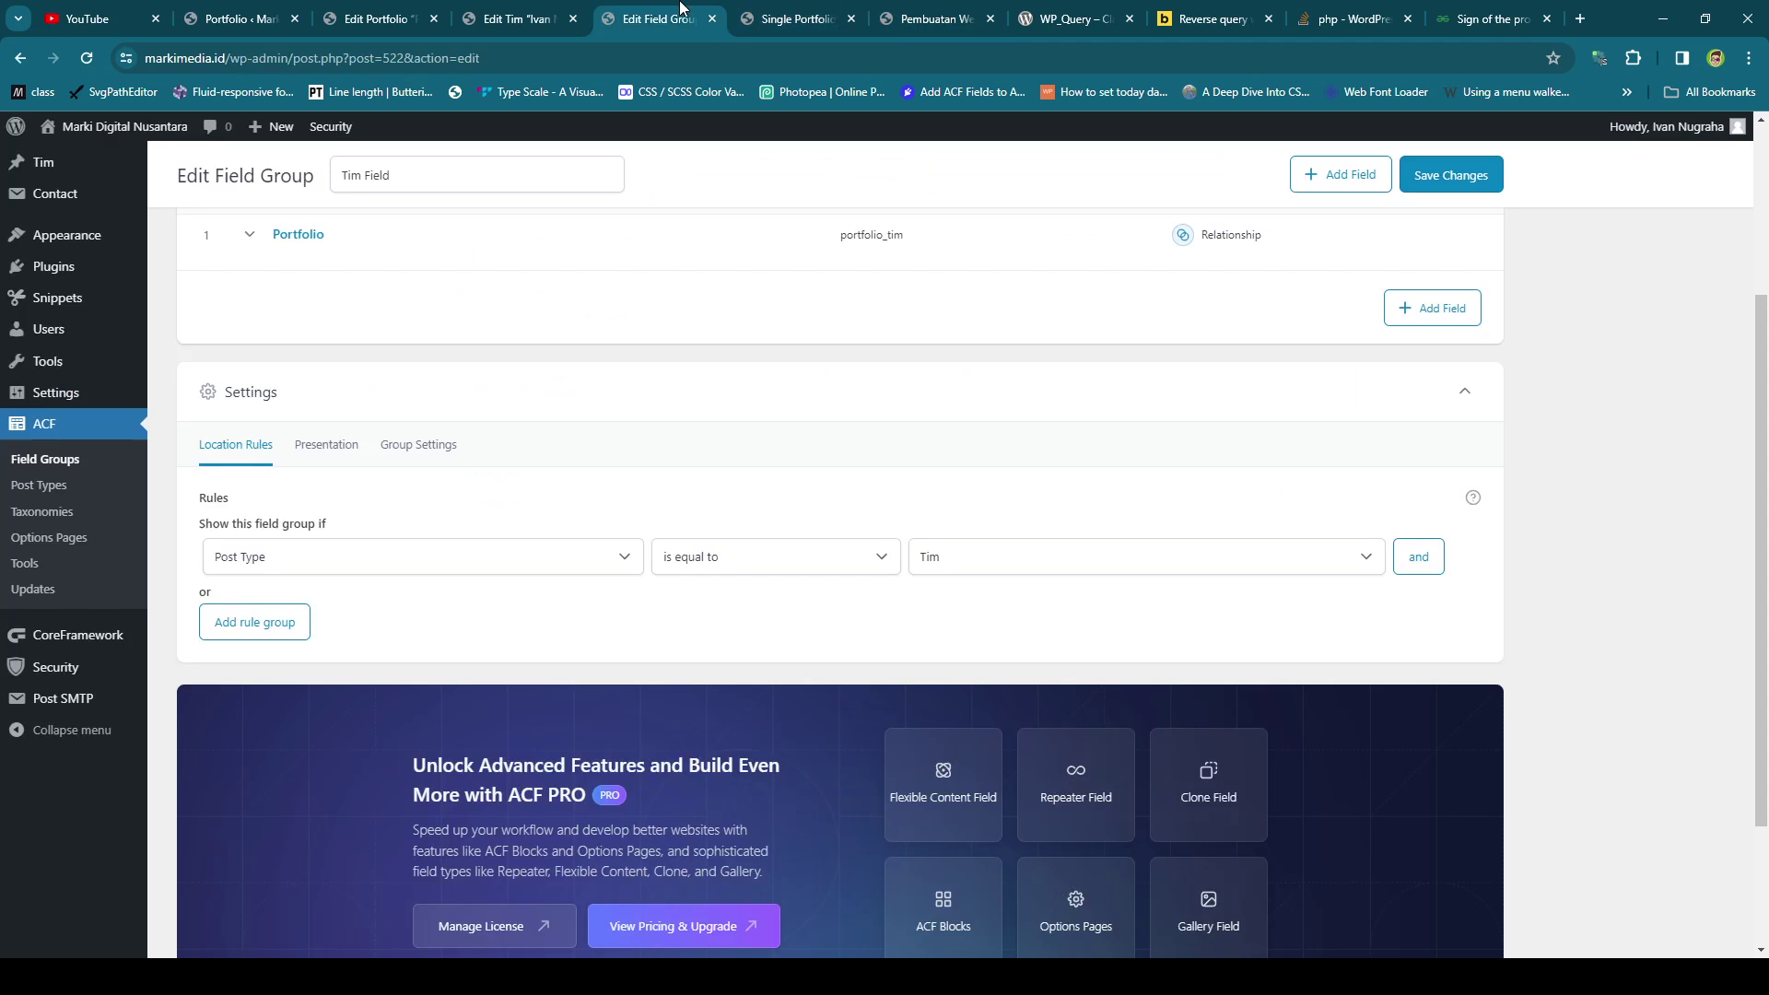
{"action": "left_click", "coordinate": [792, 11]}
{"action": "left_click", "coordinate": [572, 10]}
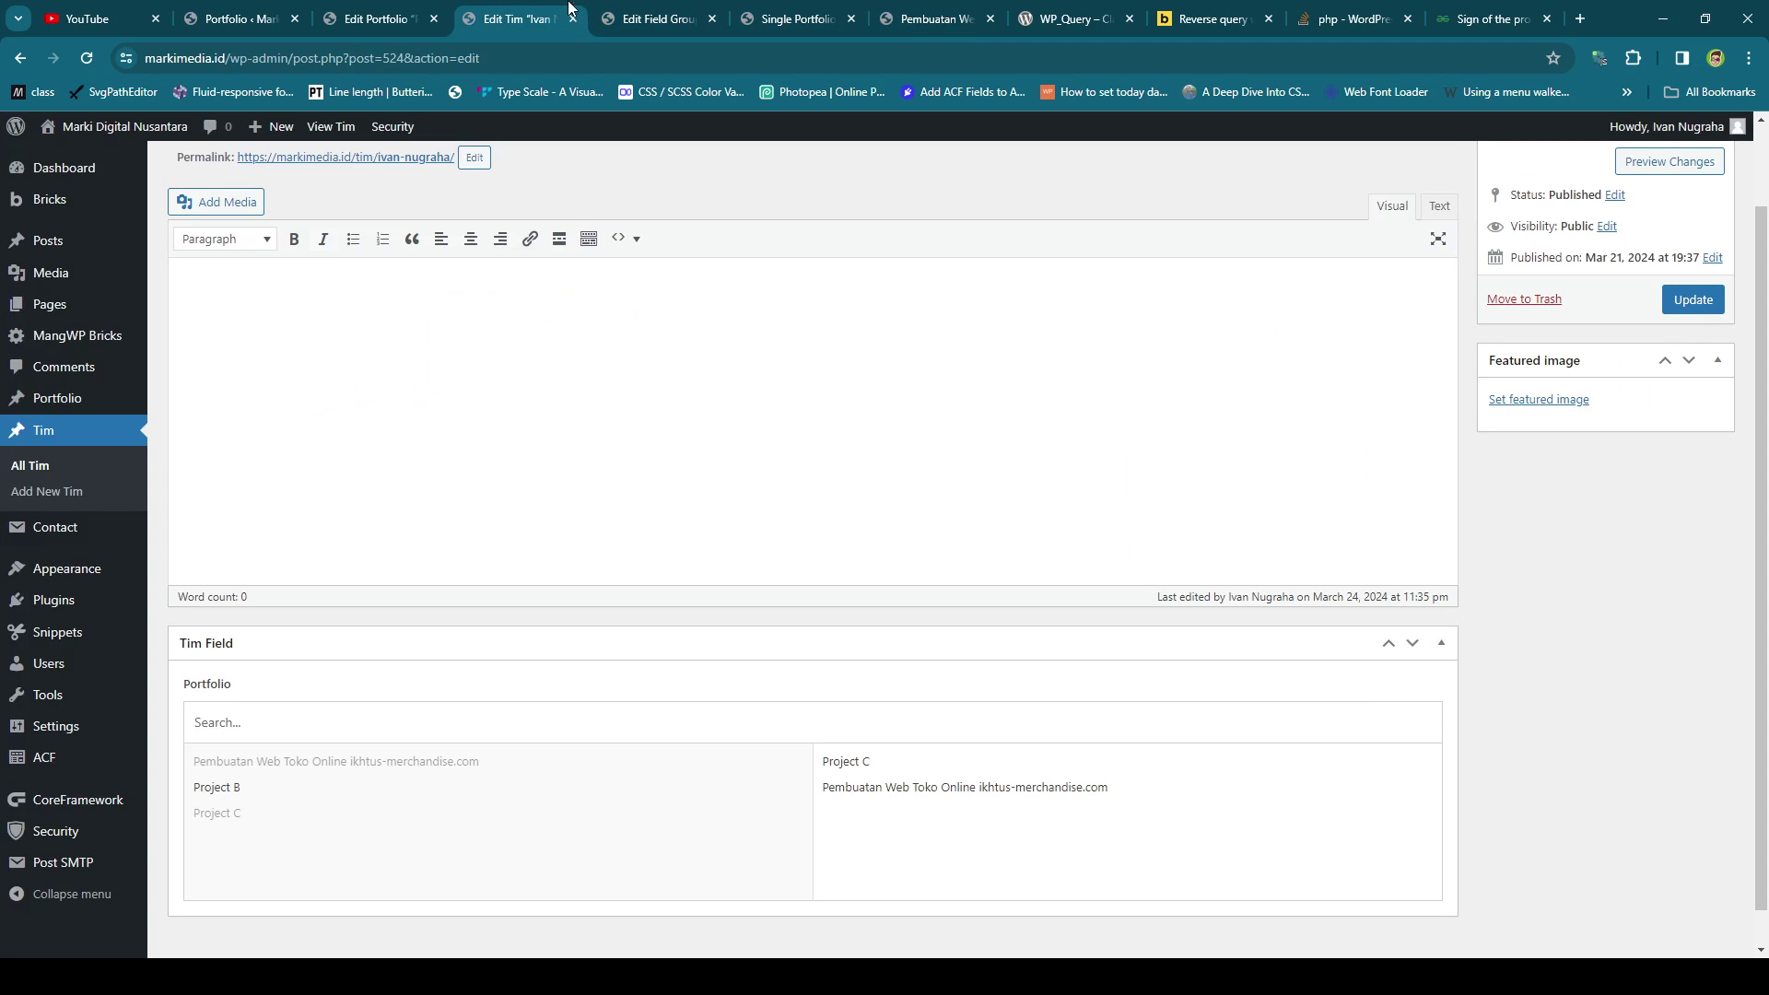
{"action": "left_click", "coordinate": [316, 798]}
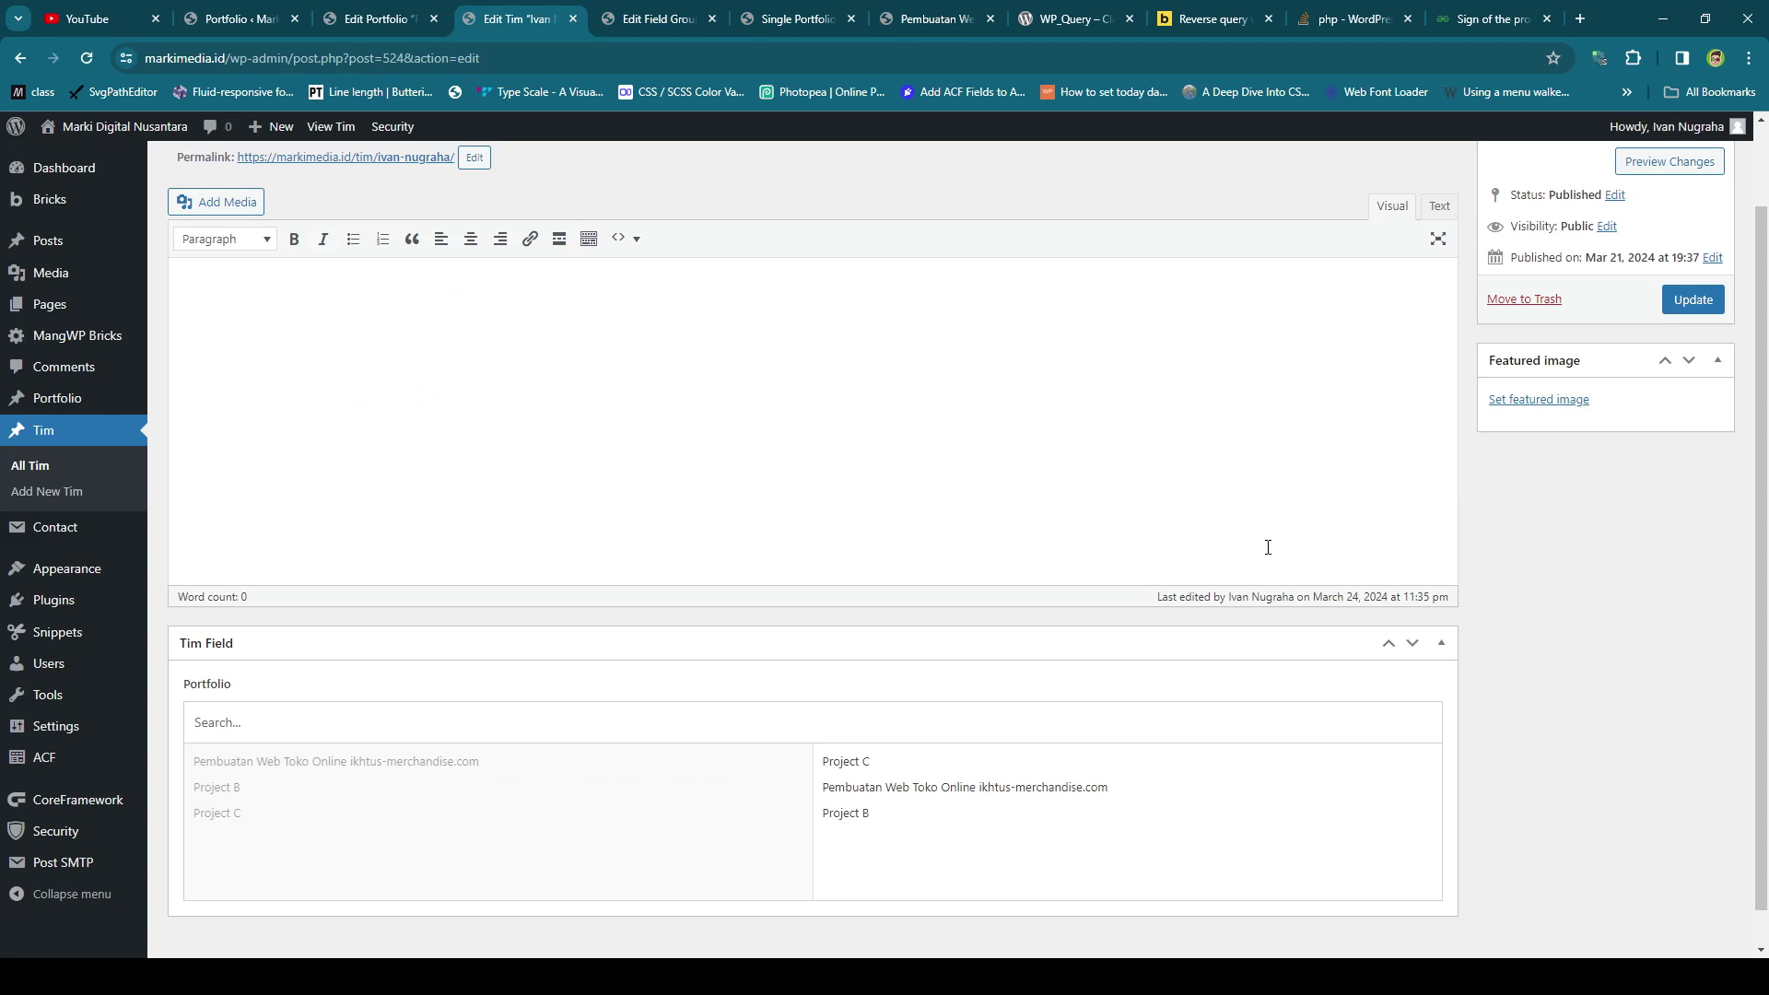
{"action": "left_click", "coordinate": [1679, 304]}
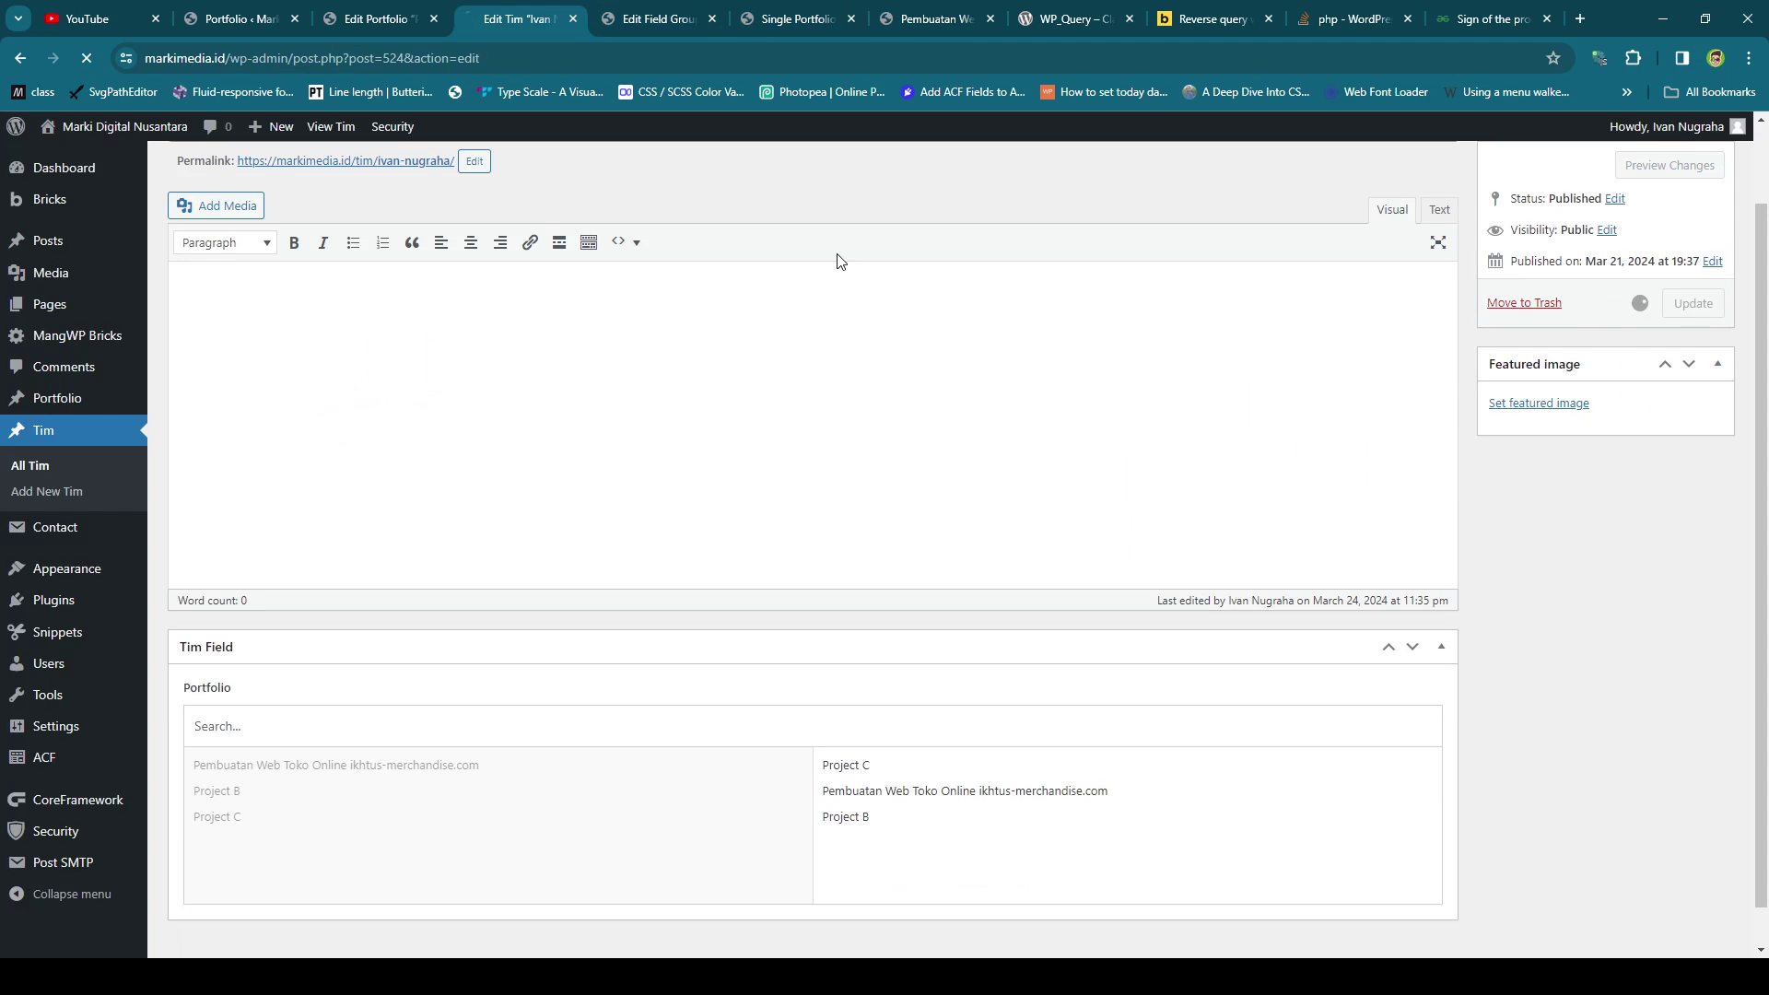
Check the live portfolio page for the projects listed below the team member's name.
{"action": "left_click", "coordinate": [794, 18]}
{"action": "left_click", "coordinate": [658, 18]}
{"action": "left_click", "coordinate": [928, 11]}
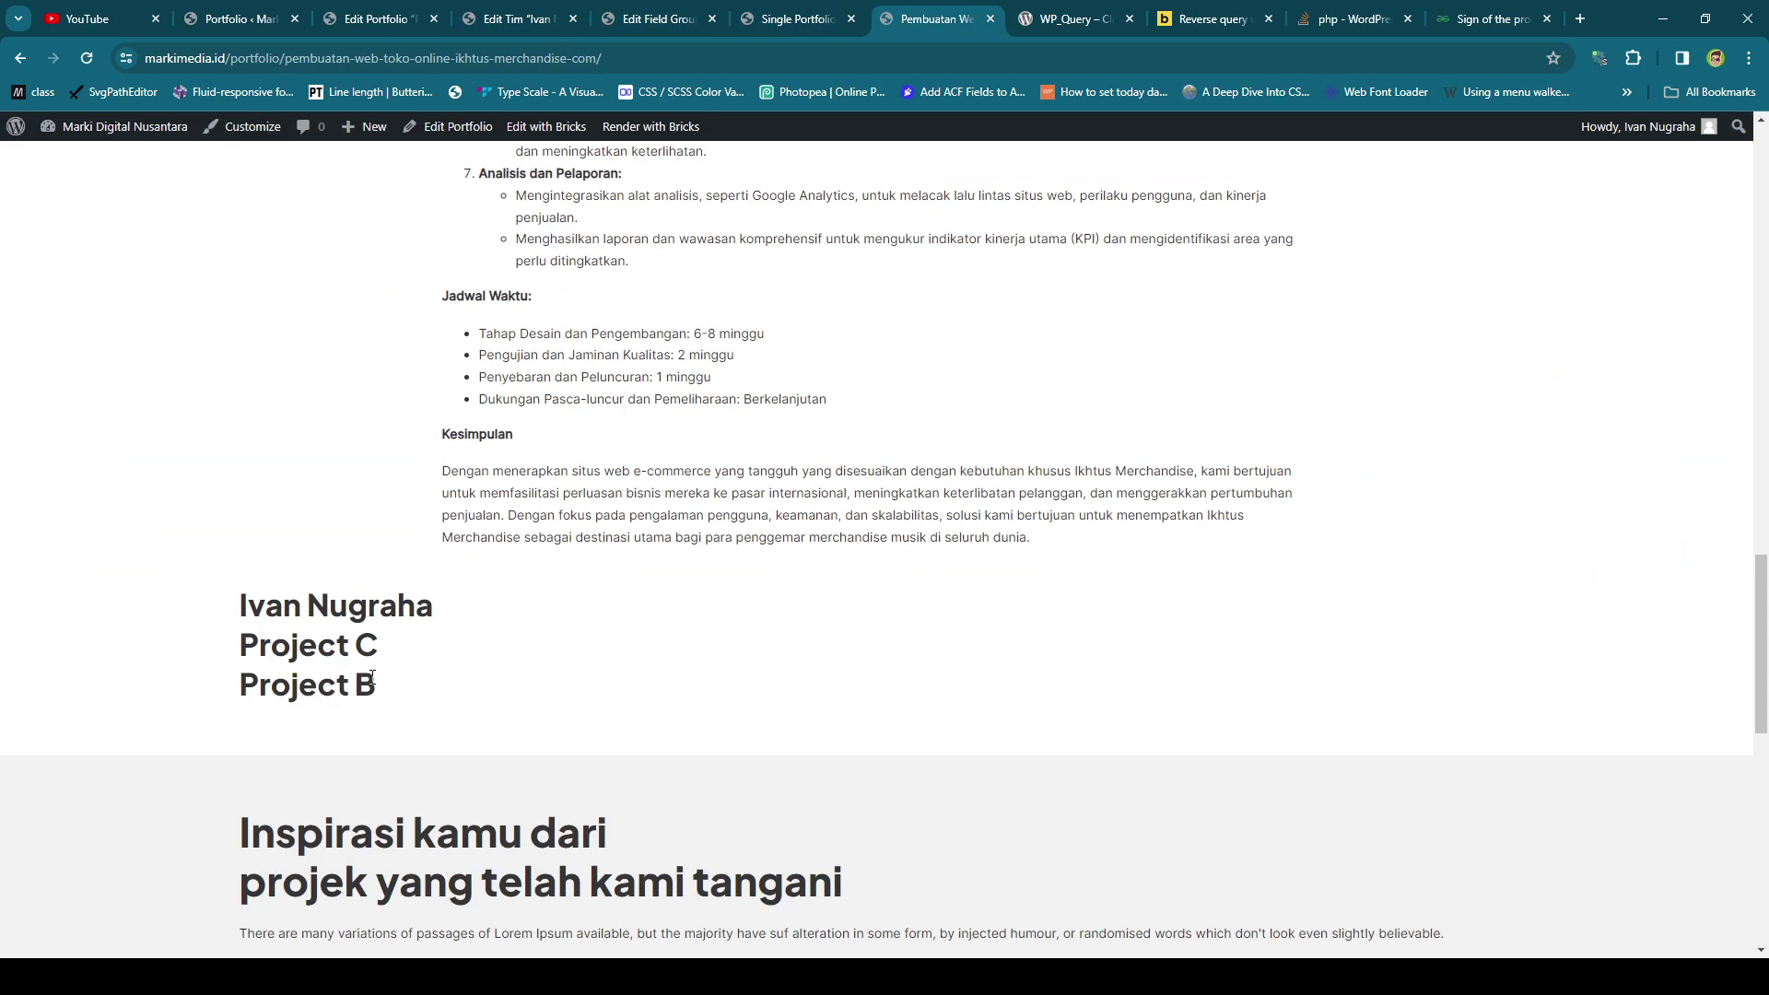
Delete the 'post__not_in' line from the nested Div's query code, save the template and reload the live portfolio page.
{"action": "left_click", "coordinate": [658, 16]}
{"action": "left_click", "coordinate": [765, 14]}
{"action": "scroll", "coordinate": [357, 475], "scroll_direction": "down", "scroll_amount": 2}
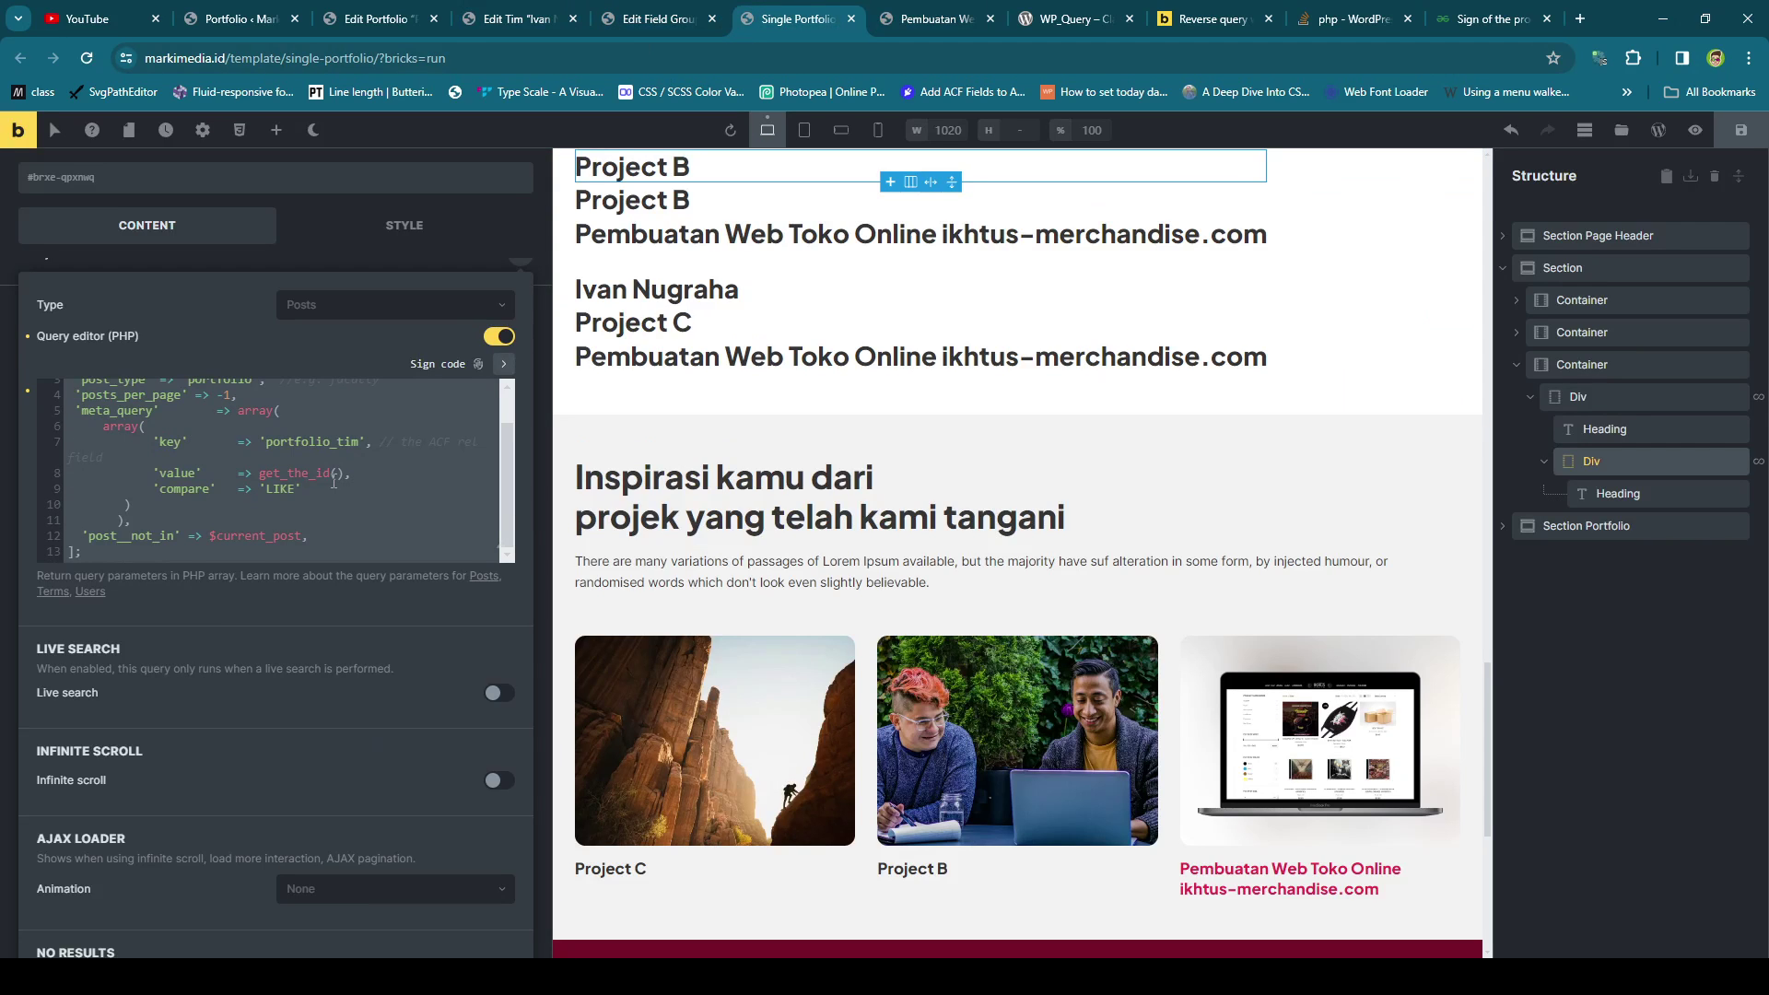
{"action": "left_click", "coordinate": [264, 540]}
{"action": "key", "text": "ctrl+d"}
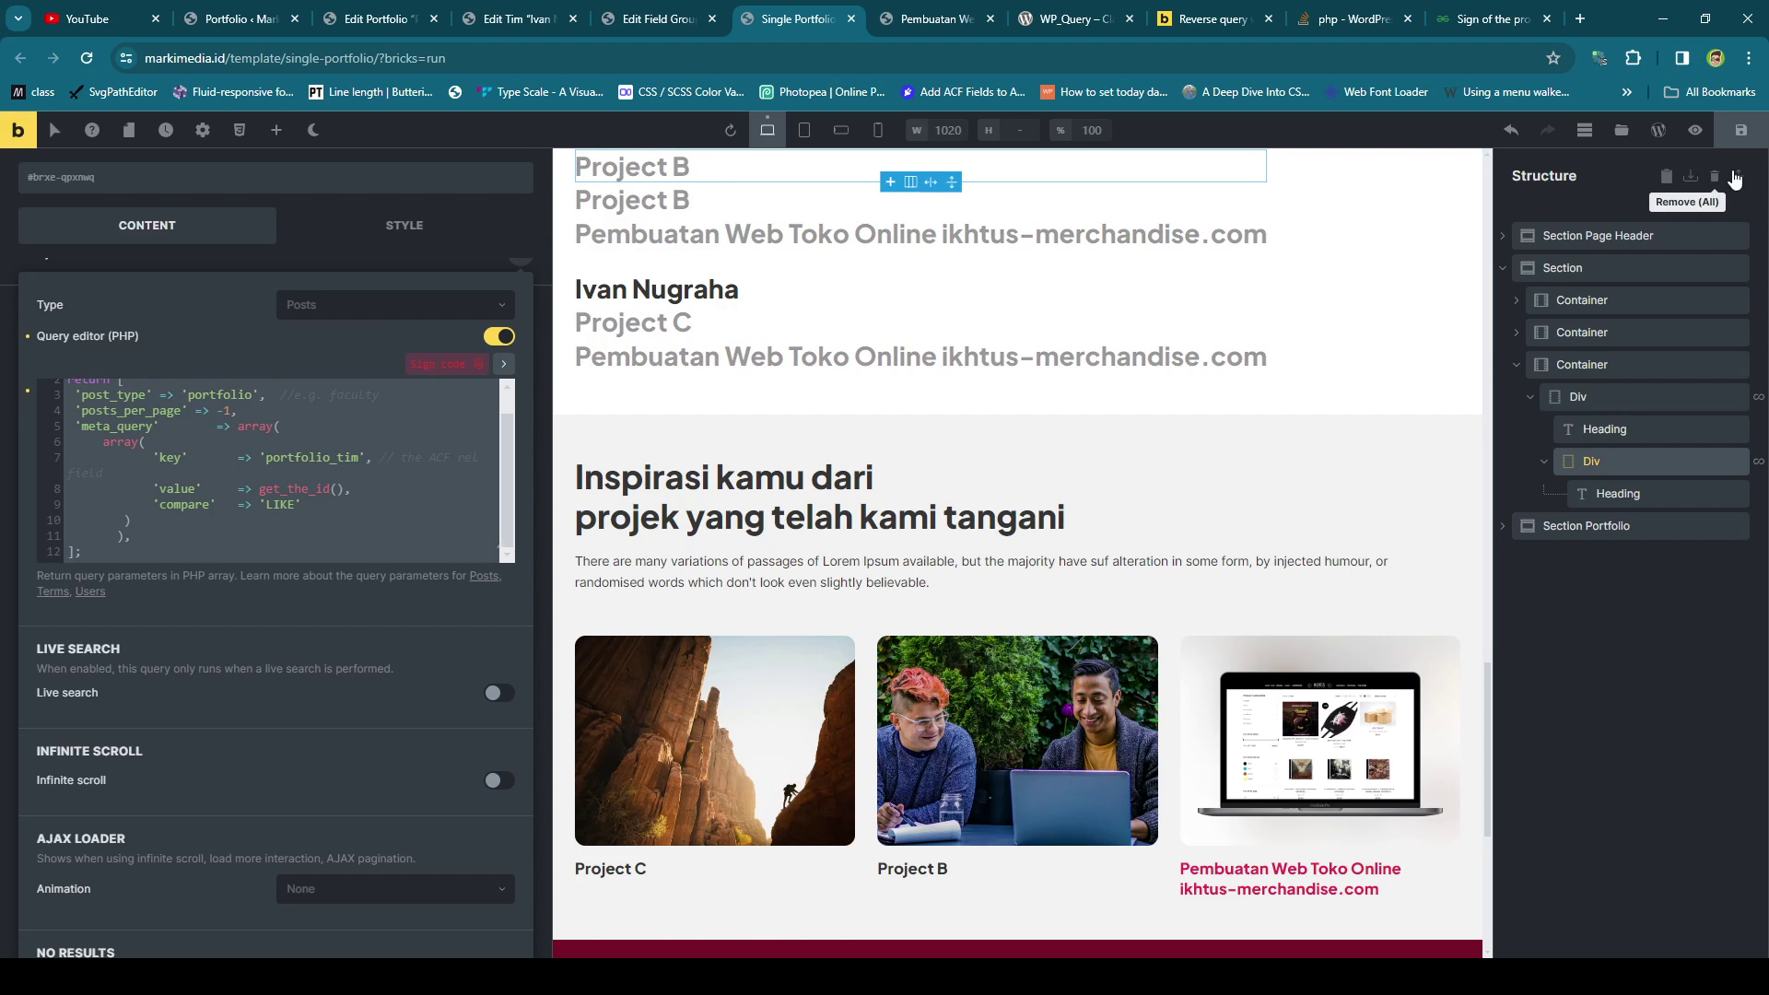
{"action": "left_click", "coordinate": [1741, 130]}
{"action": "left_click", "coordinate": [959, 14]}
{"action": "key", "text": "F5"}
{"action": "left_click", "coordinate": [798, 18]}
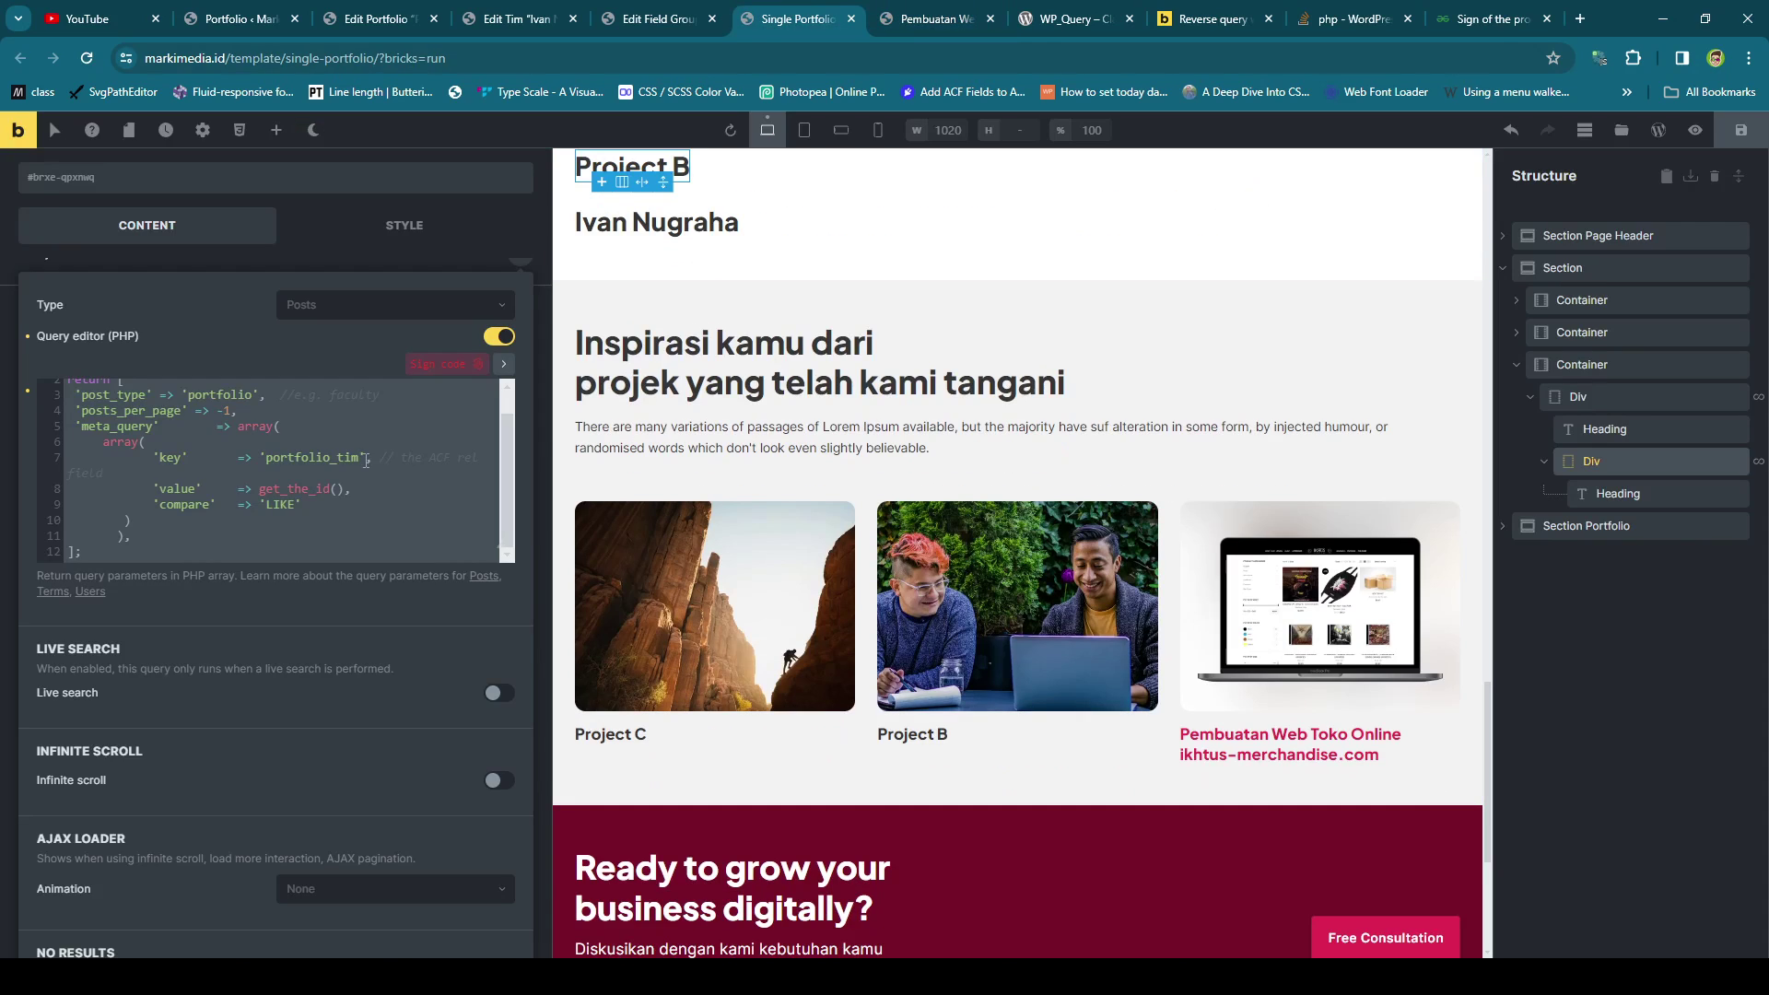
Remove the trailing comma after the meta_query array, save the template and look at the live portfolio page.
{"action": "scroll", "coordinate": [208, 547], "scroll_direction": "down", "scroll_amount": 1}
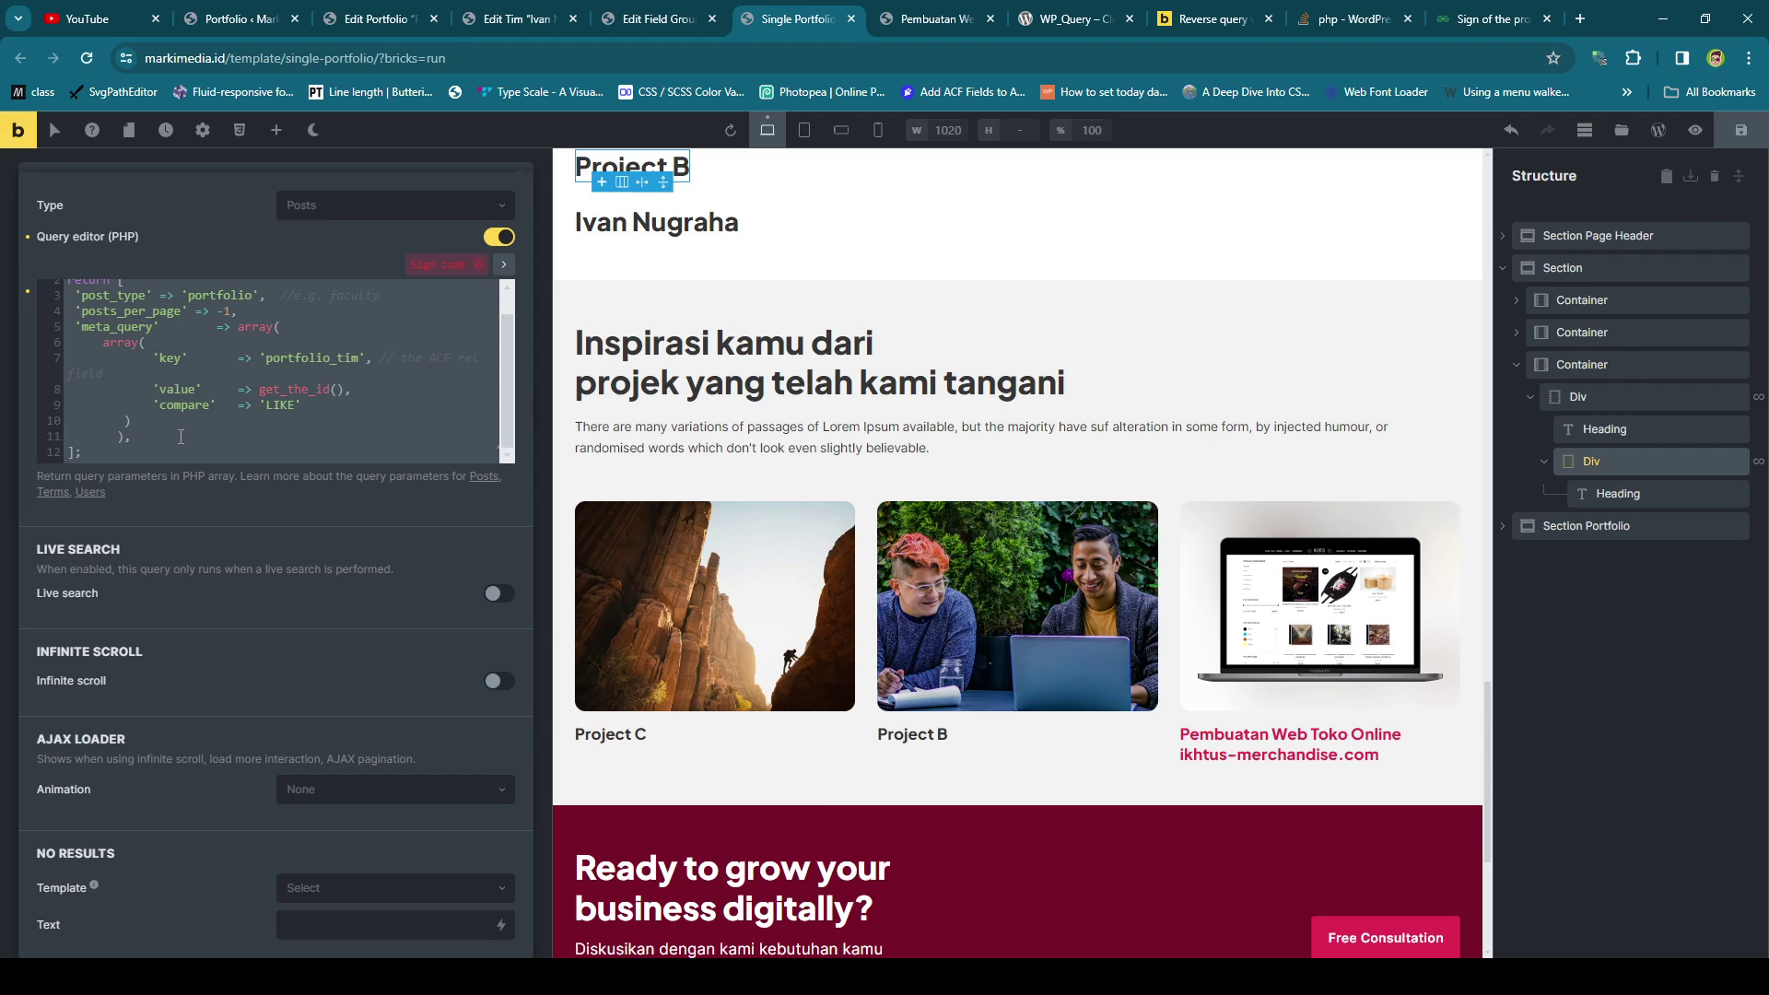
{"action": "left_click", "coordinate": [167, 343]}
{"action": "key", "text": "BackSpace"}
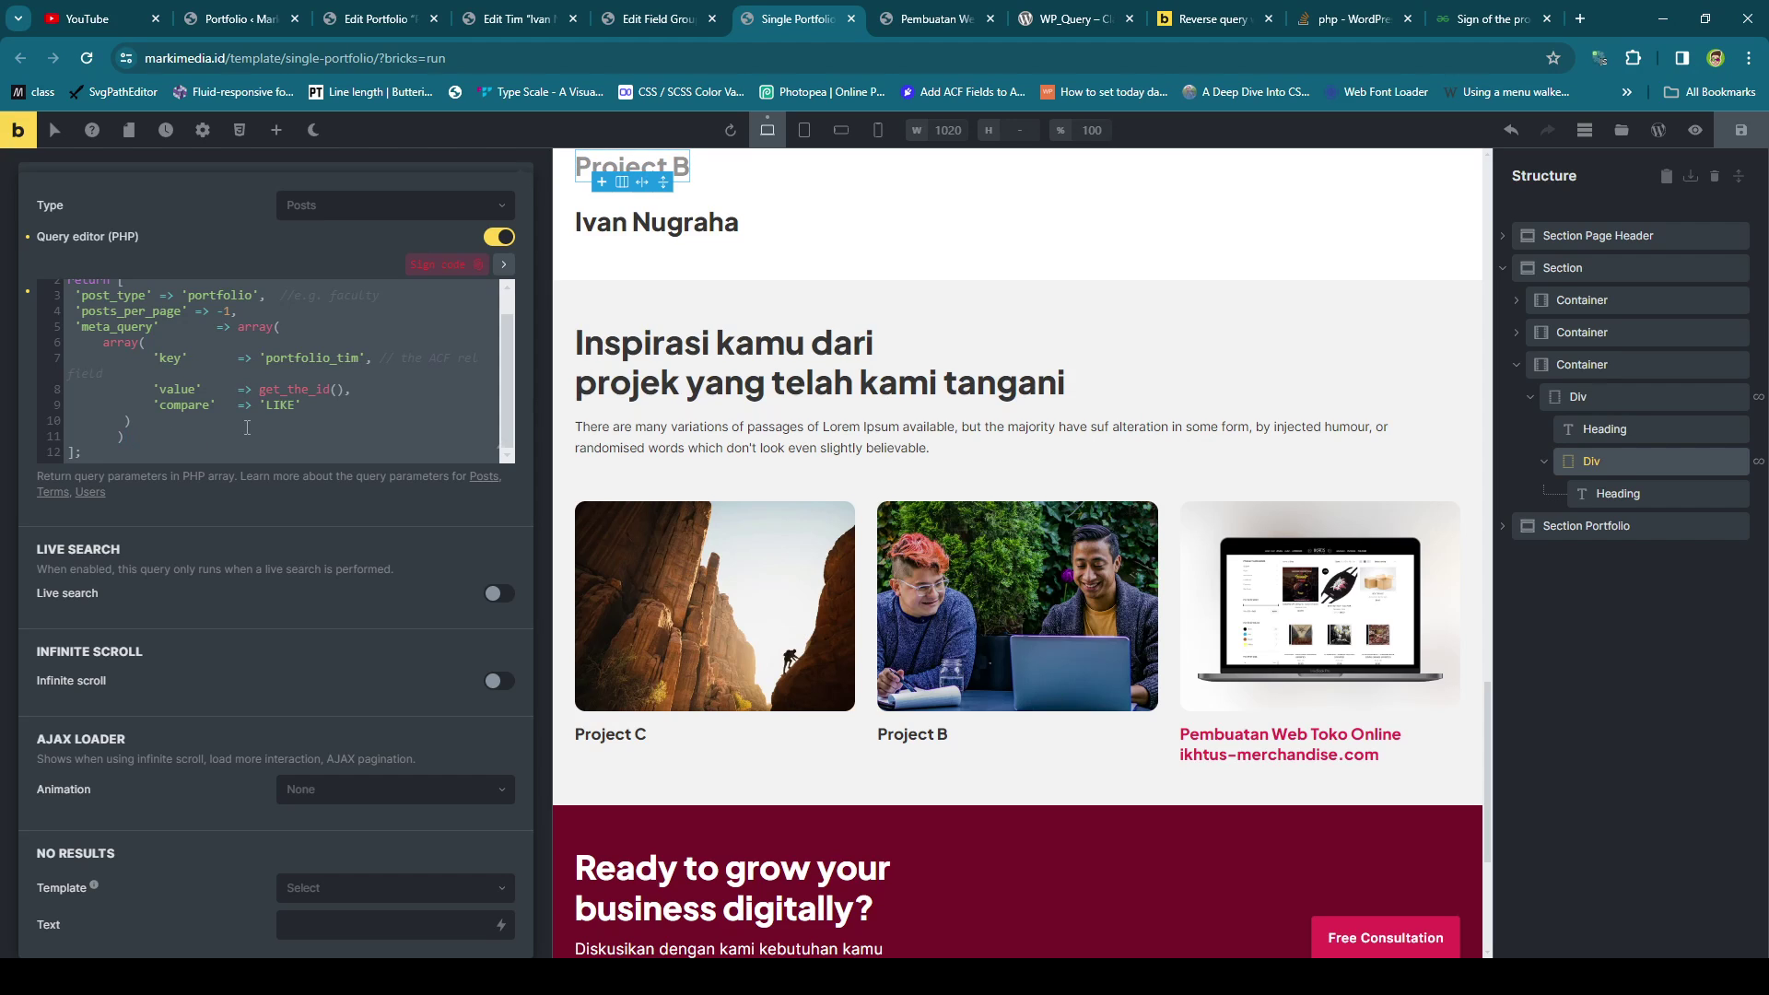
{"action": "left_click", "coordinate": [1742, 130]}
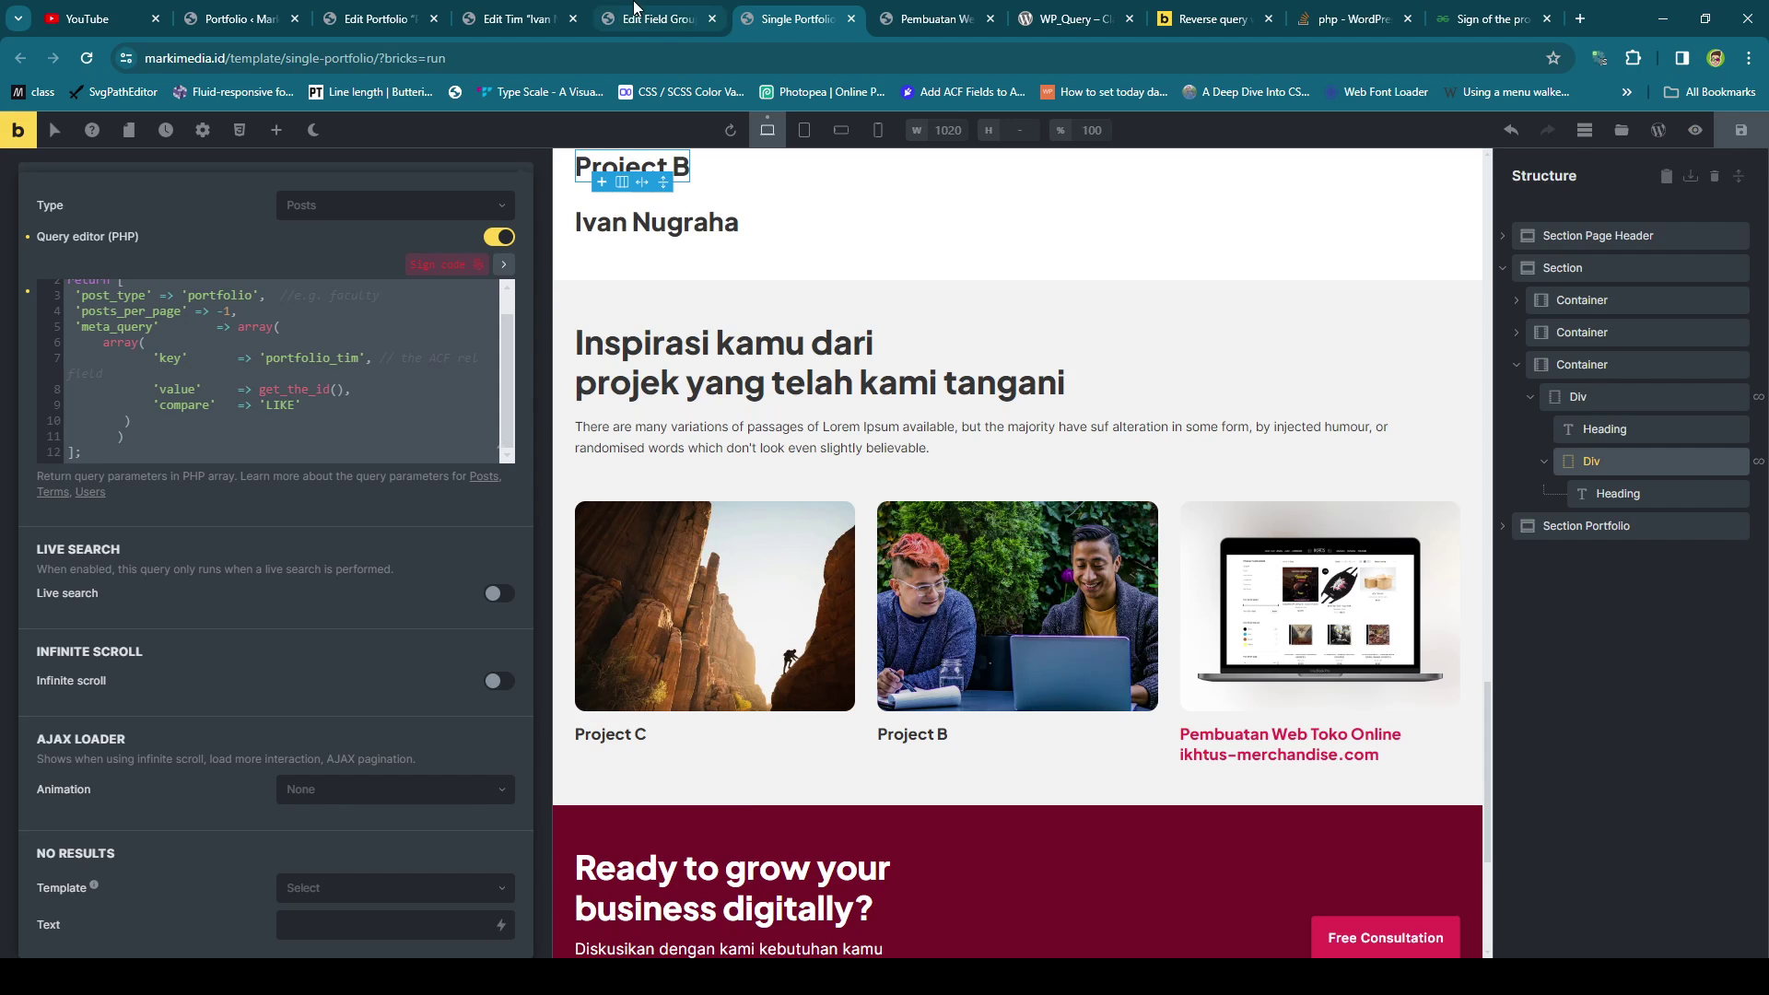
{"action": "left_click", "coordinate": [930, 19]}
{"action": "left_click", "coordinate": [798, 18]}
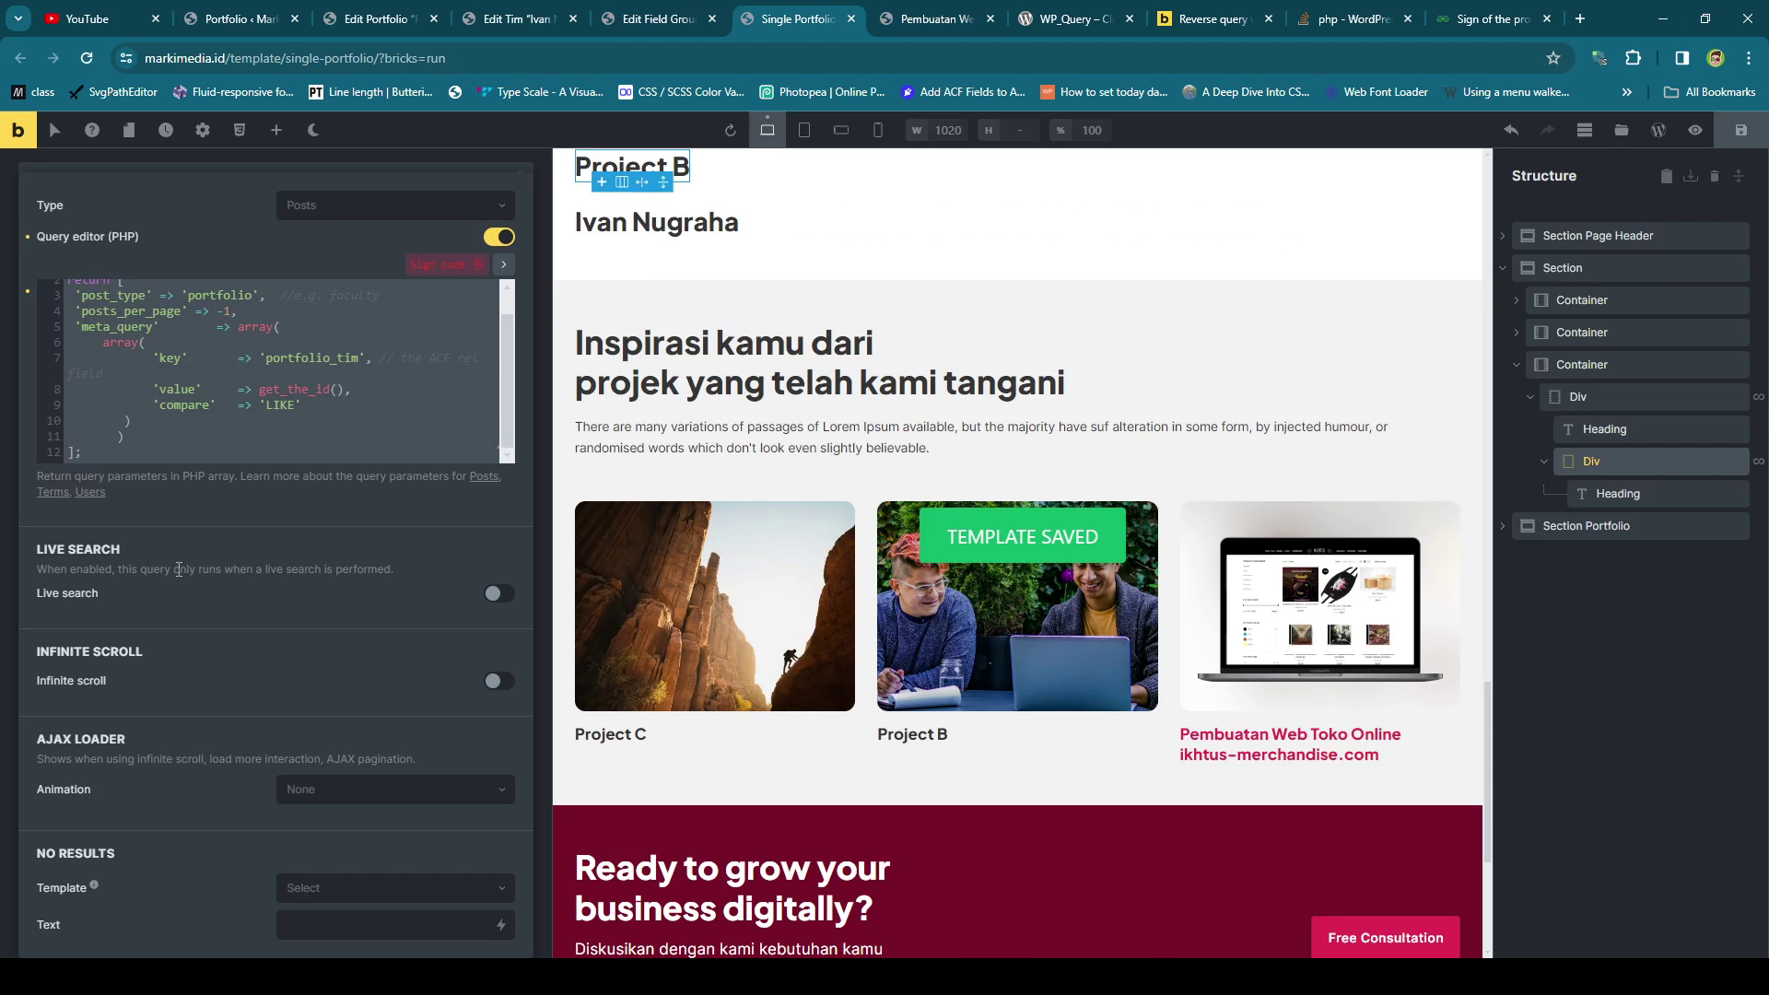
Restore the line 'post__not_in' => $current_post, and the comma before it, and review the query code.
{"action": "type", "text": "'post__not_in' => $current_post,"}
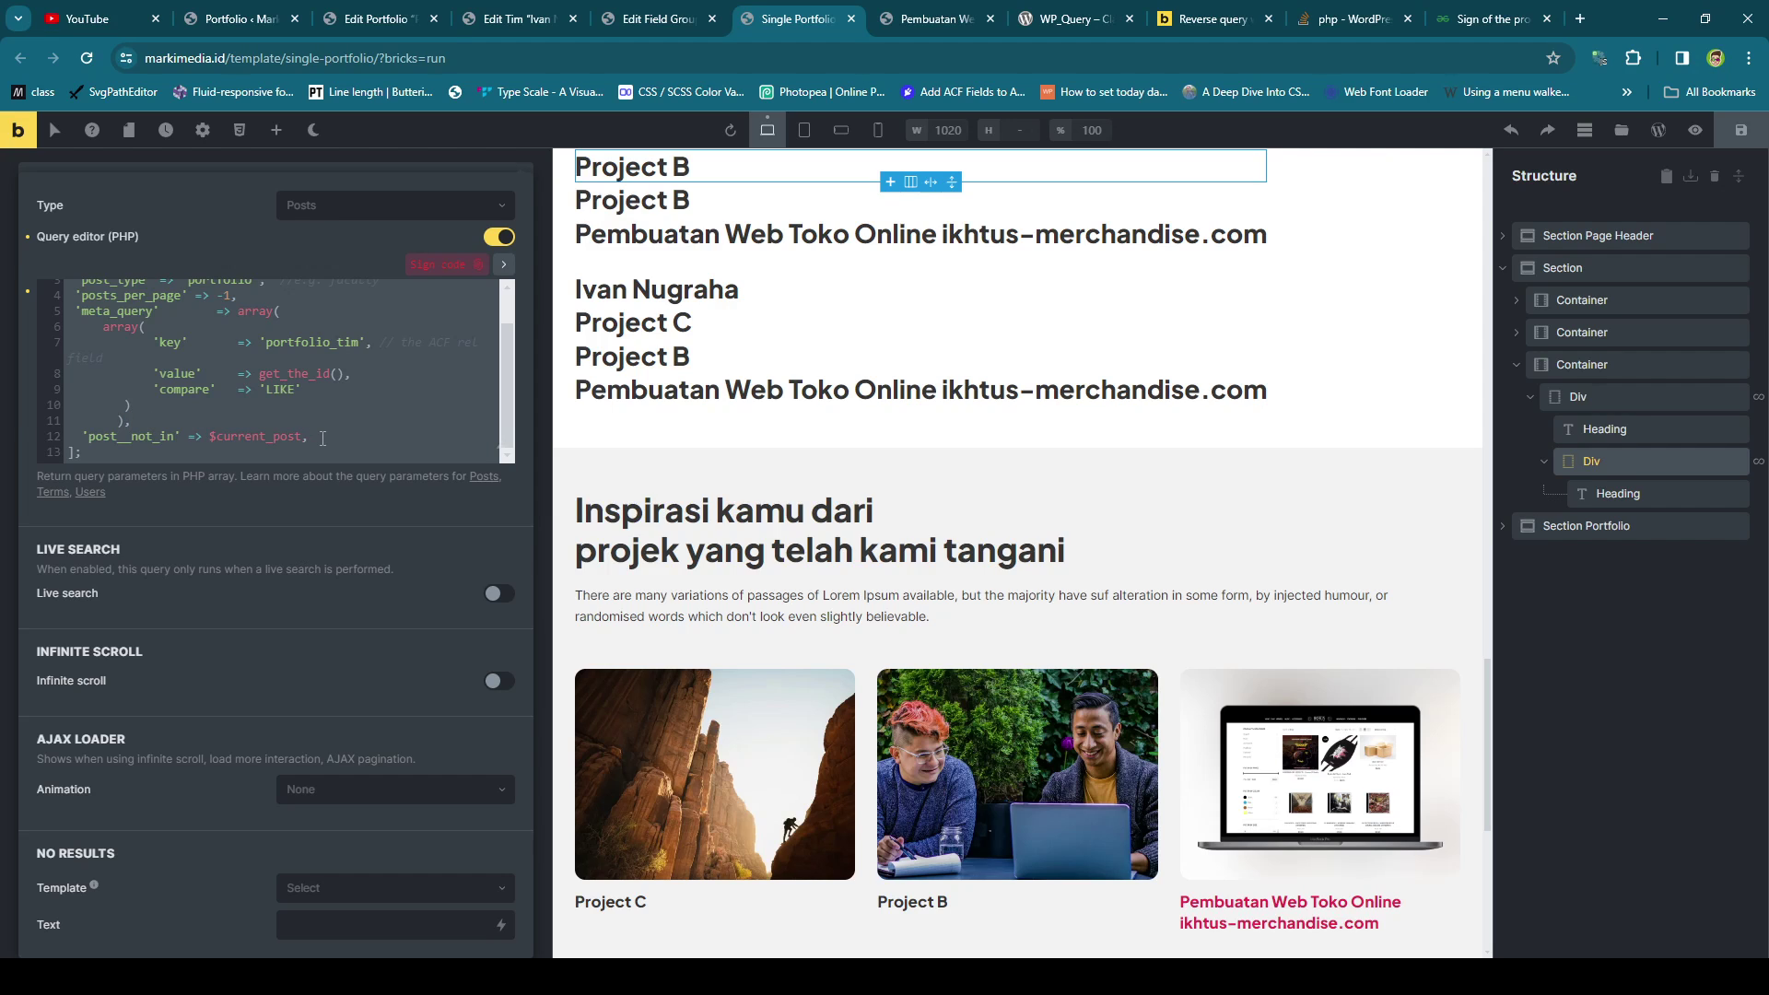
{"action": "left_click", "coordinate": [138, 411]}
{"action": "scroll", "coordinate": [196, 398], "scroll_direction": "up", "scroll_amount": 2}
{"action": "scroll", "coordinate": [197, 398], "scroll_direction": "down", "scroll_amount": 2}
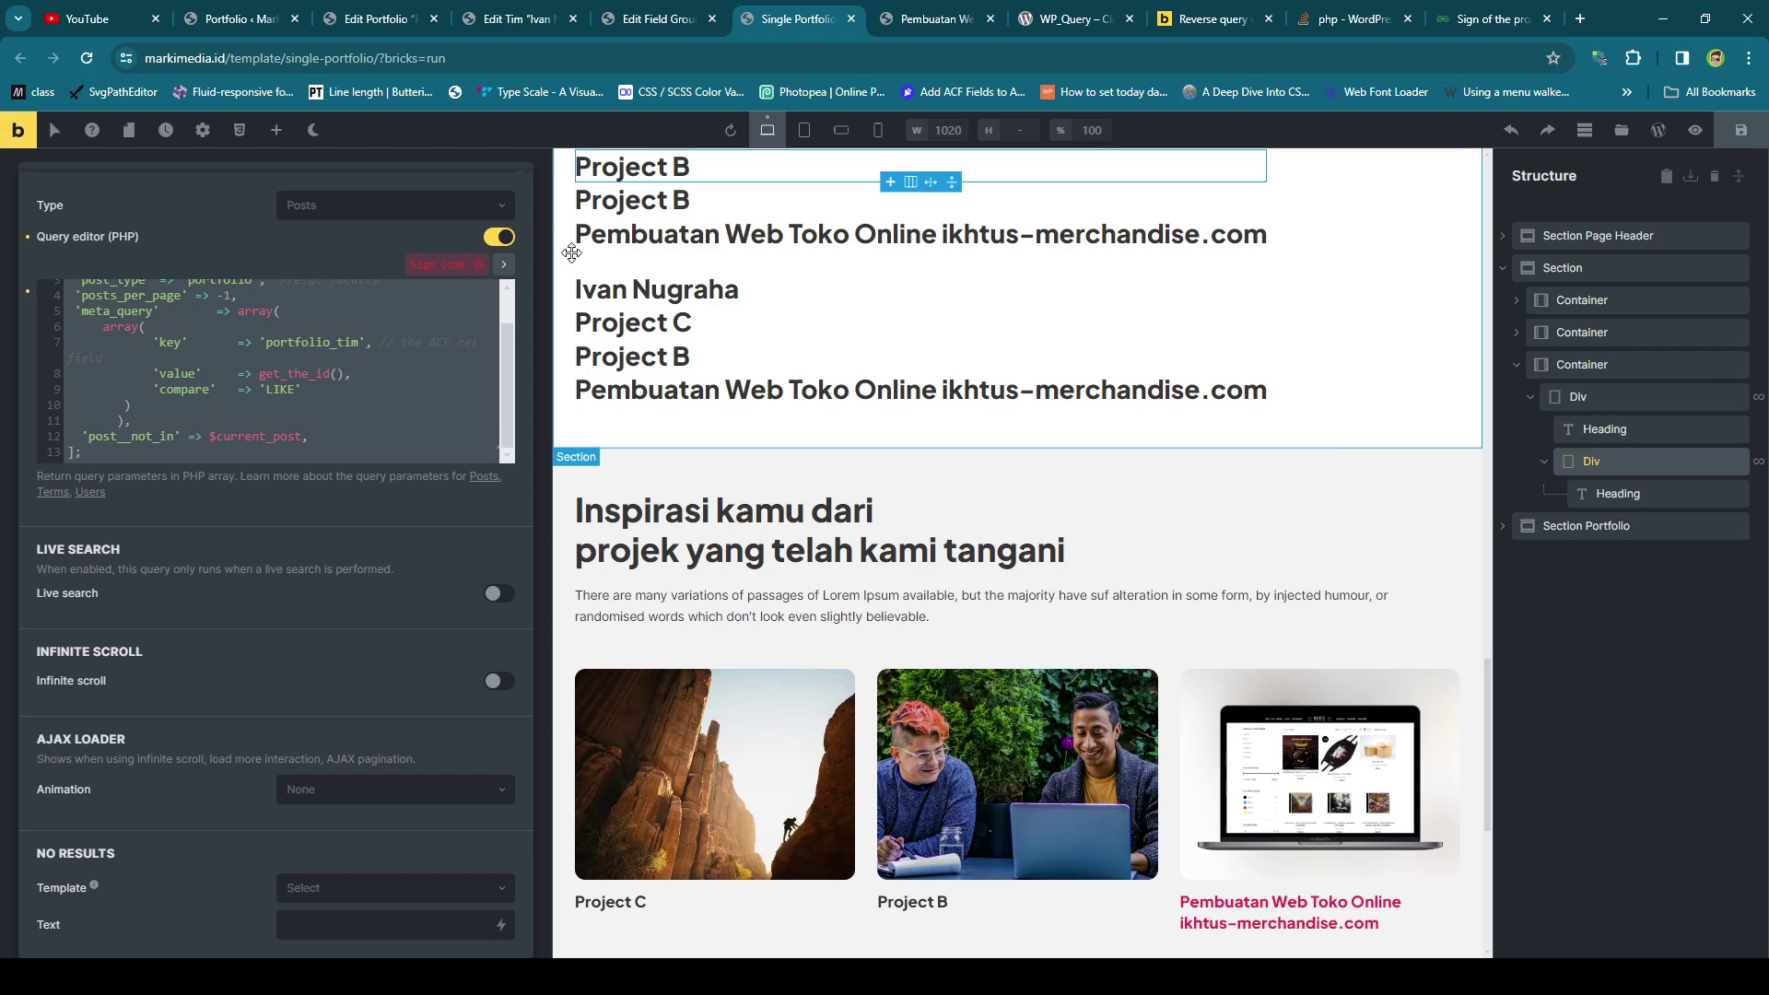
Copy and remove the 'post__not_in' line with its preceding comma, sign and save the code, and reload the live portfolio page.
{"action": "left_click_drag", "start_coordinate": [324, 443], "coordinate": [55, 440]}
{"action": "key", "text": "ctrl+c"}
{"action": "key", "text": "BackSpace"}
{"action": "key", "text": "BackSpace"}
{"action": "key", "text": "BackSpace"}
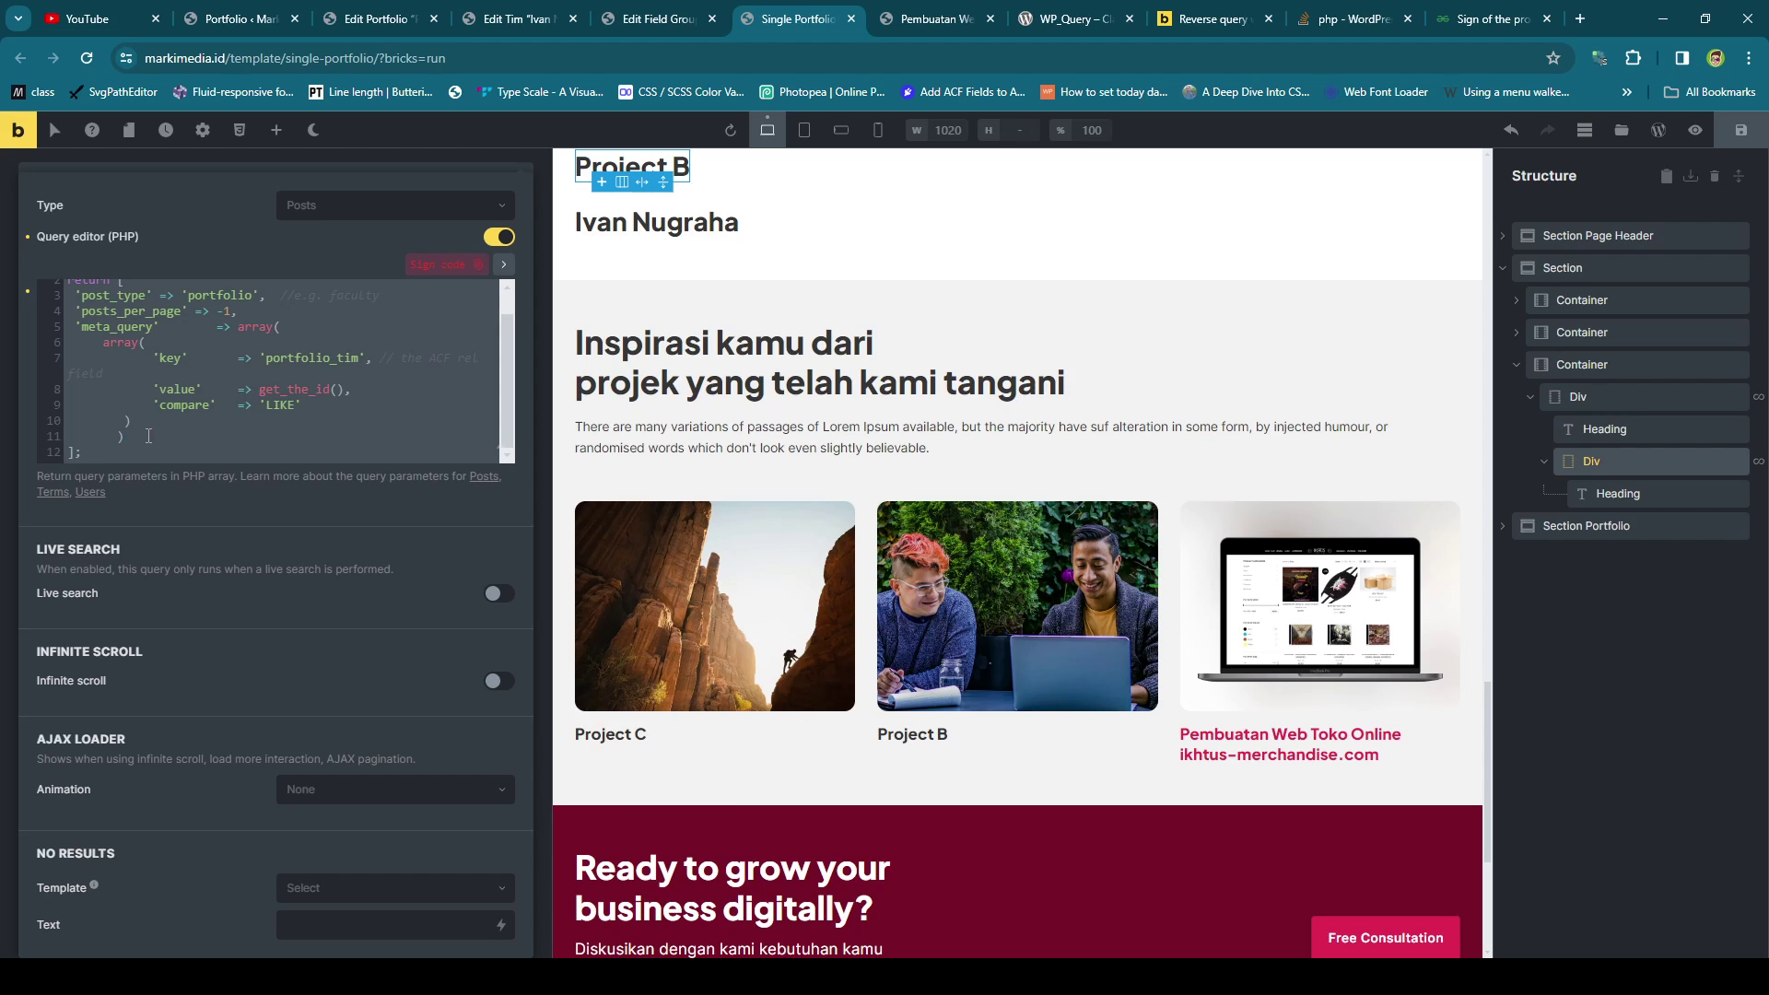
{"action": "left_click", "coordinate": [440, 264]}
{"action": "left_click", "coordinate": [1741, 130]}
{"action": "left_click", "coordinate": [882, 9]}
{"action": "key", "text": "F5"}
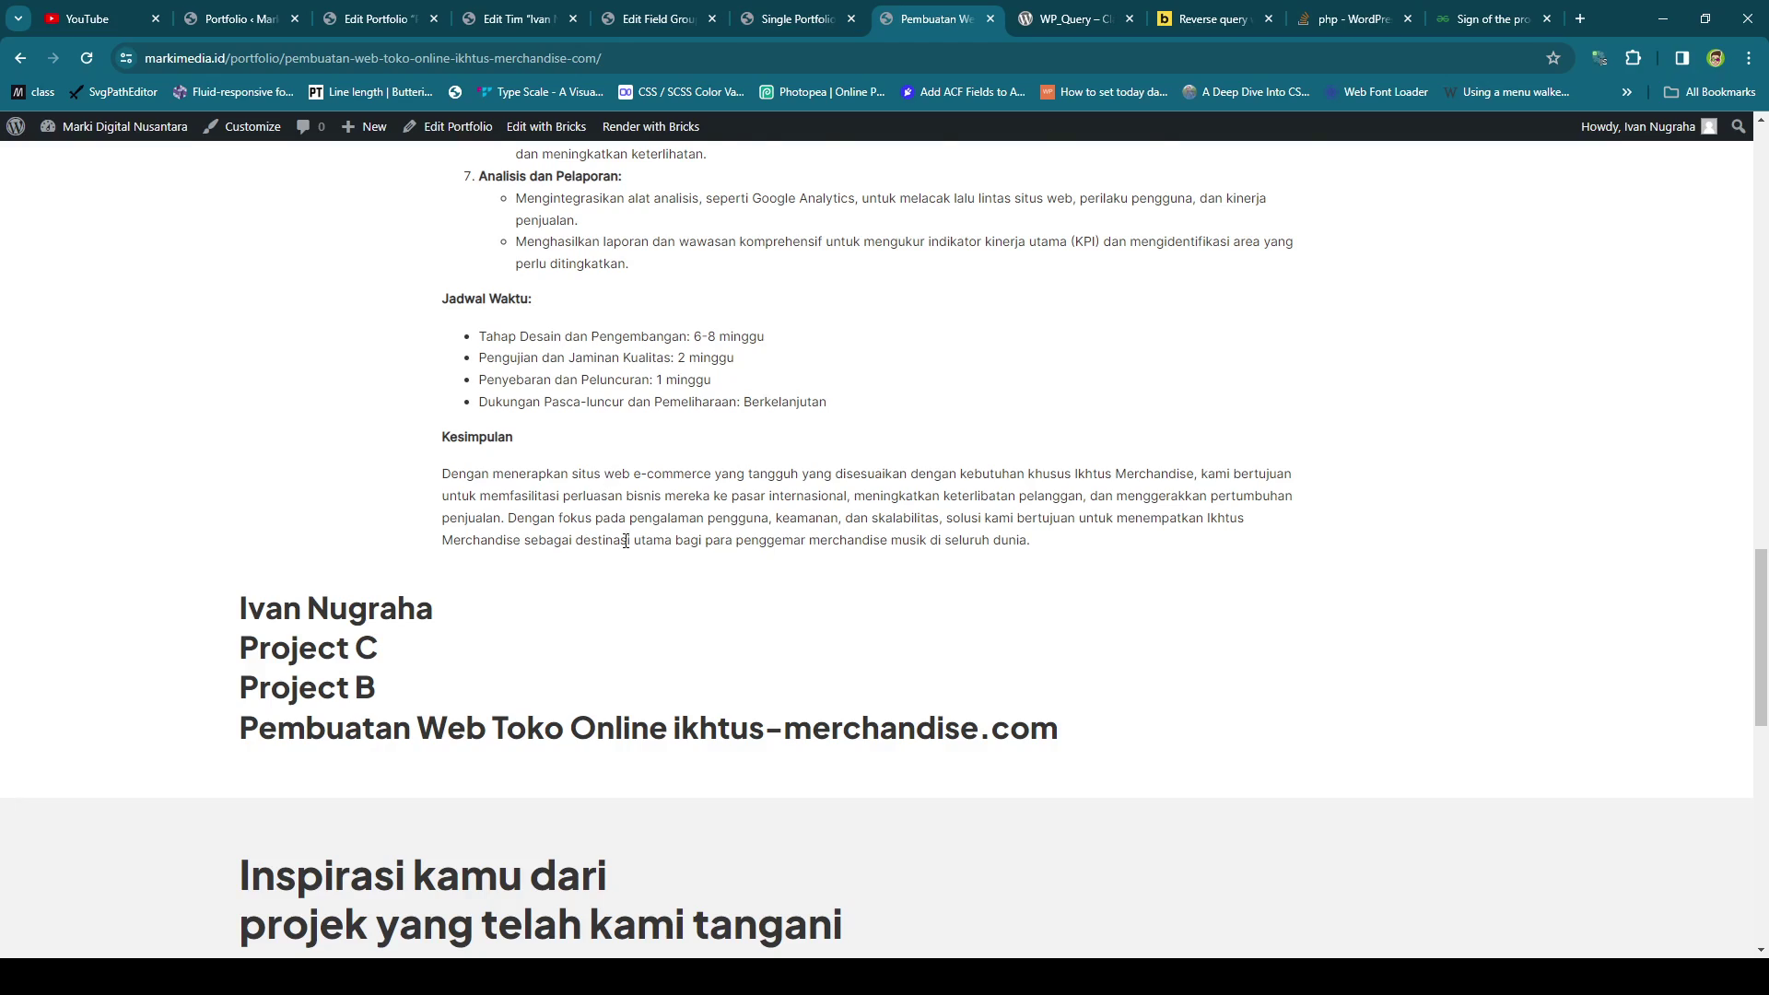
{"action": "scroll", "coordinate": [649, 539], "scroll_direction": "down", "scroll_amount": 5}
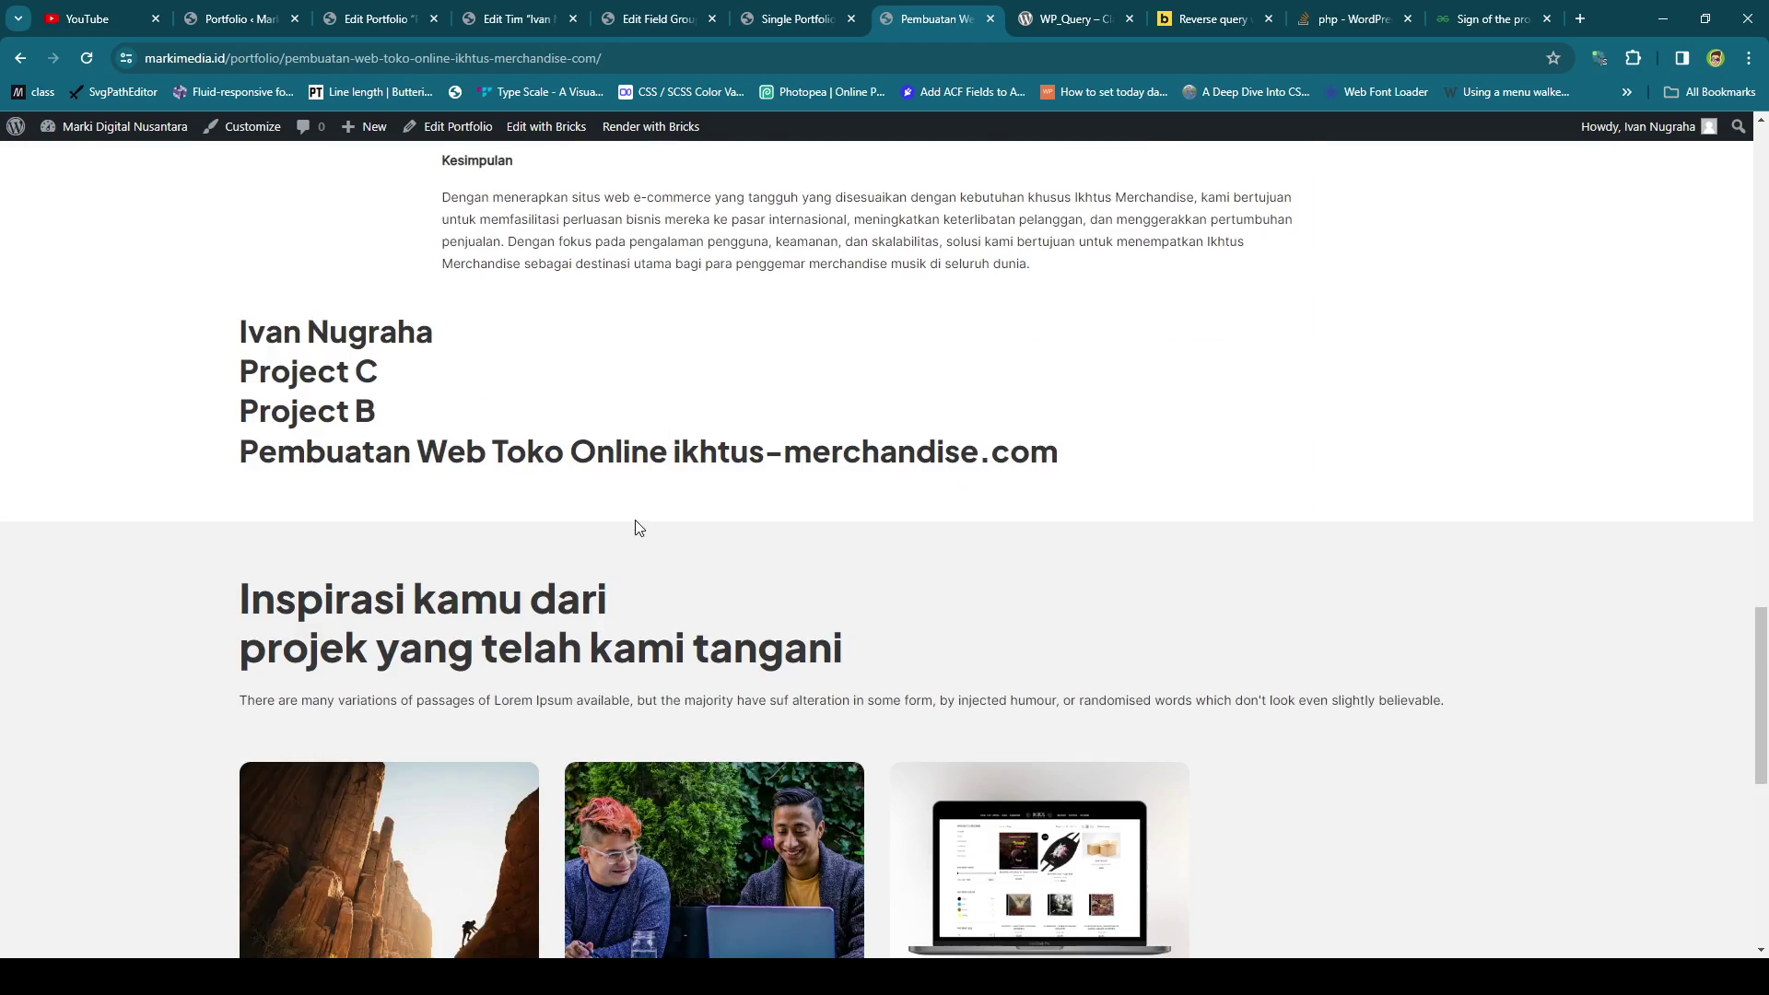
Paste 'post__not_in' => $current_post, back below the meta_query array, sign the code and save the template.
{"action": "left_click", "coordinate": [798, 19]}
{"action": "key", "text": "ctrl+v"}
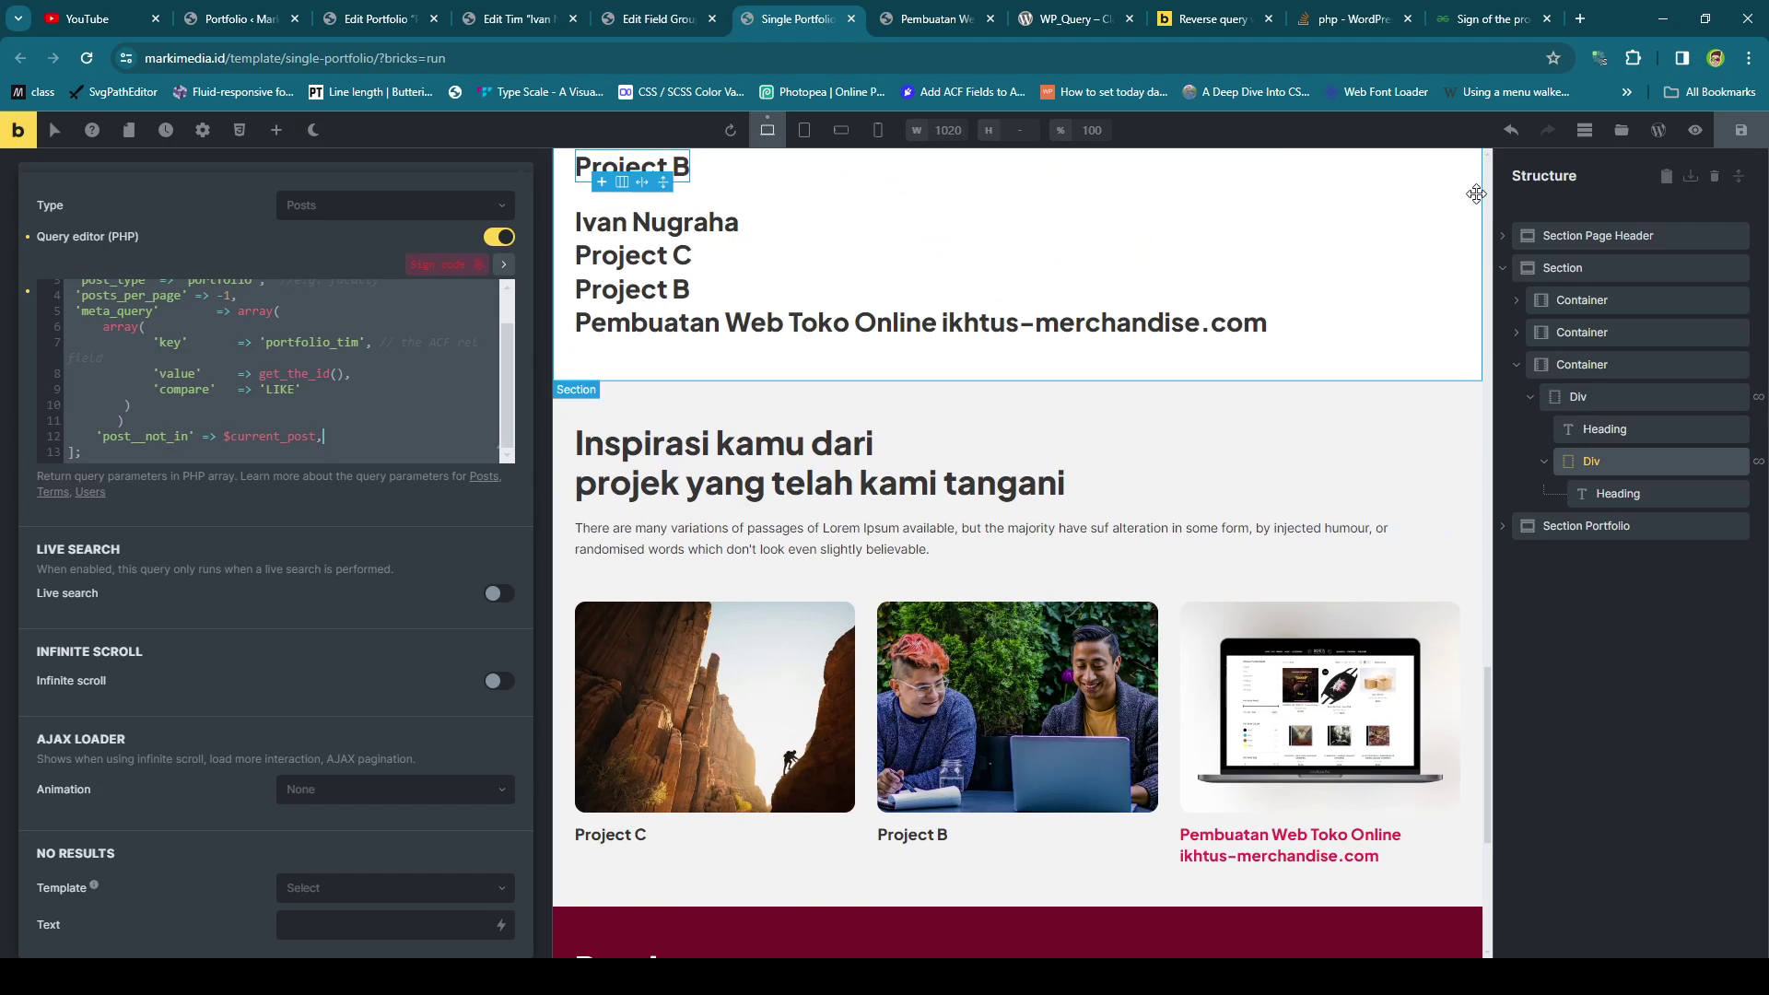
{"action": "left_click", "coordinate": [448, 264]}
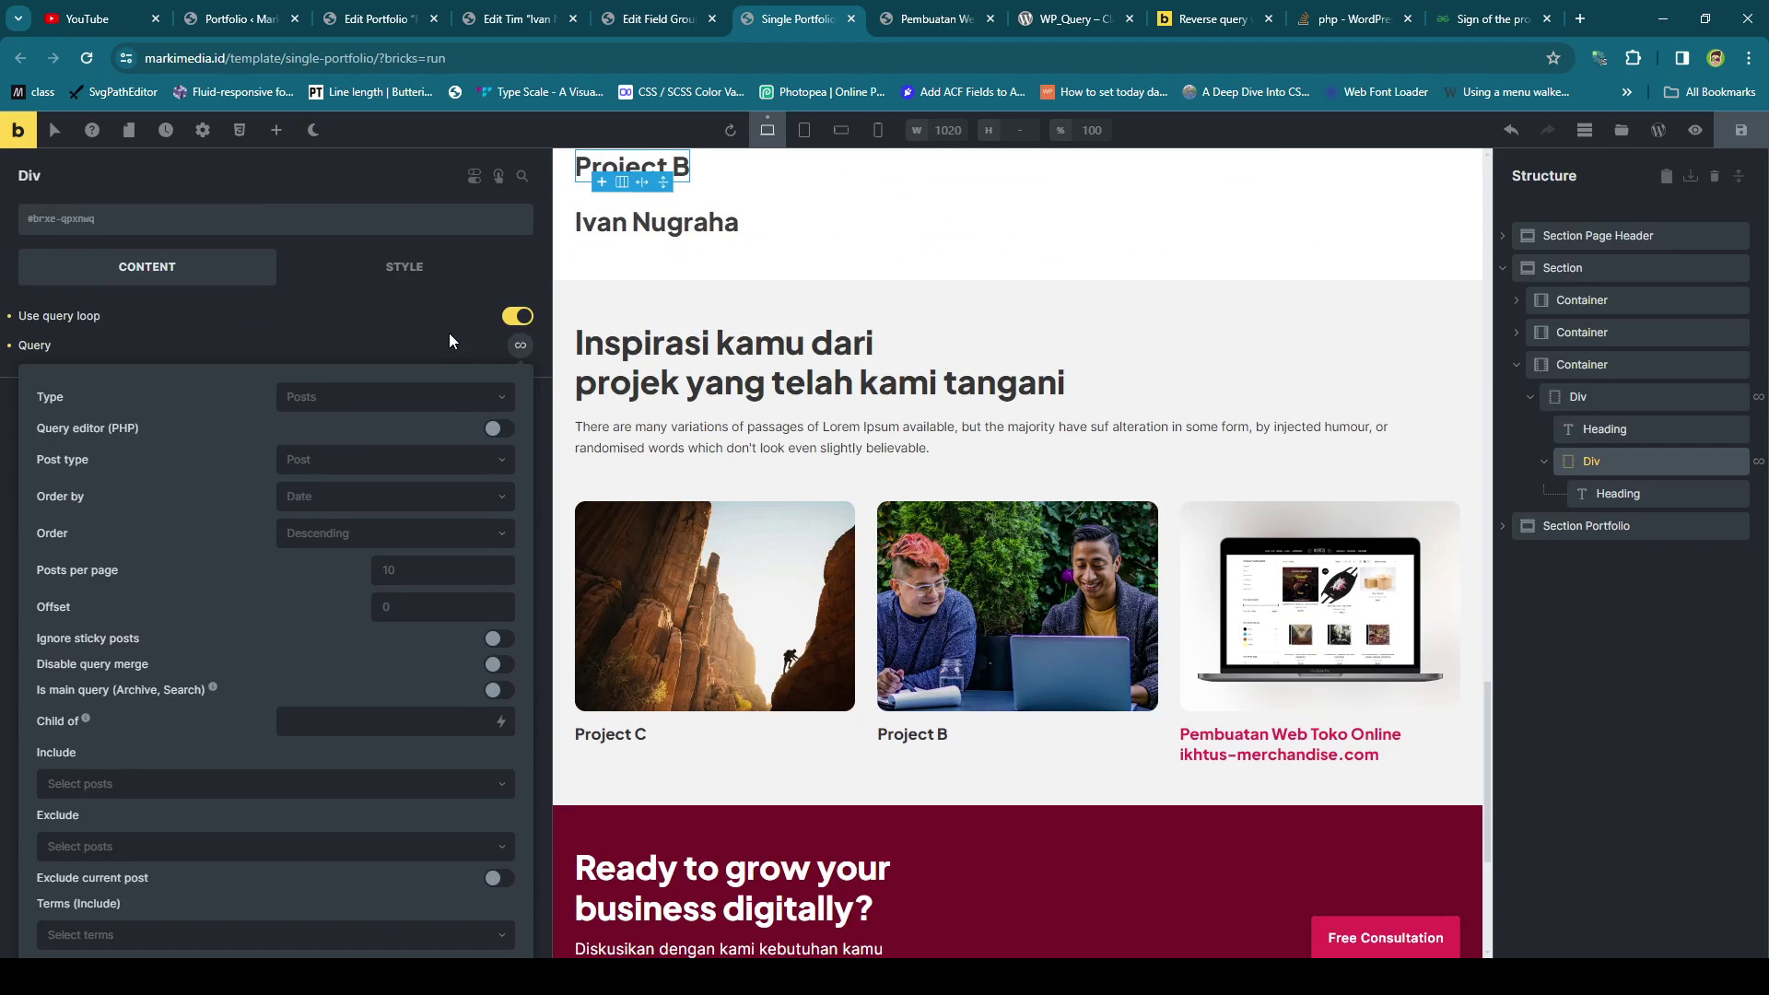
{"action": "left_click", "coordinate": [518, 347]}
{"action": "left_click", "coordinate": [516, 350]}
{"action": "left_click", "coordinate": [494, 430]}
{"action": "left_click", "coordinate": [441, 458]}
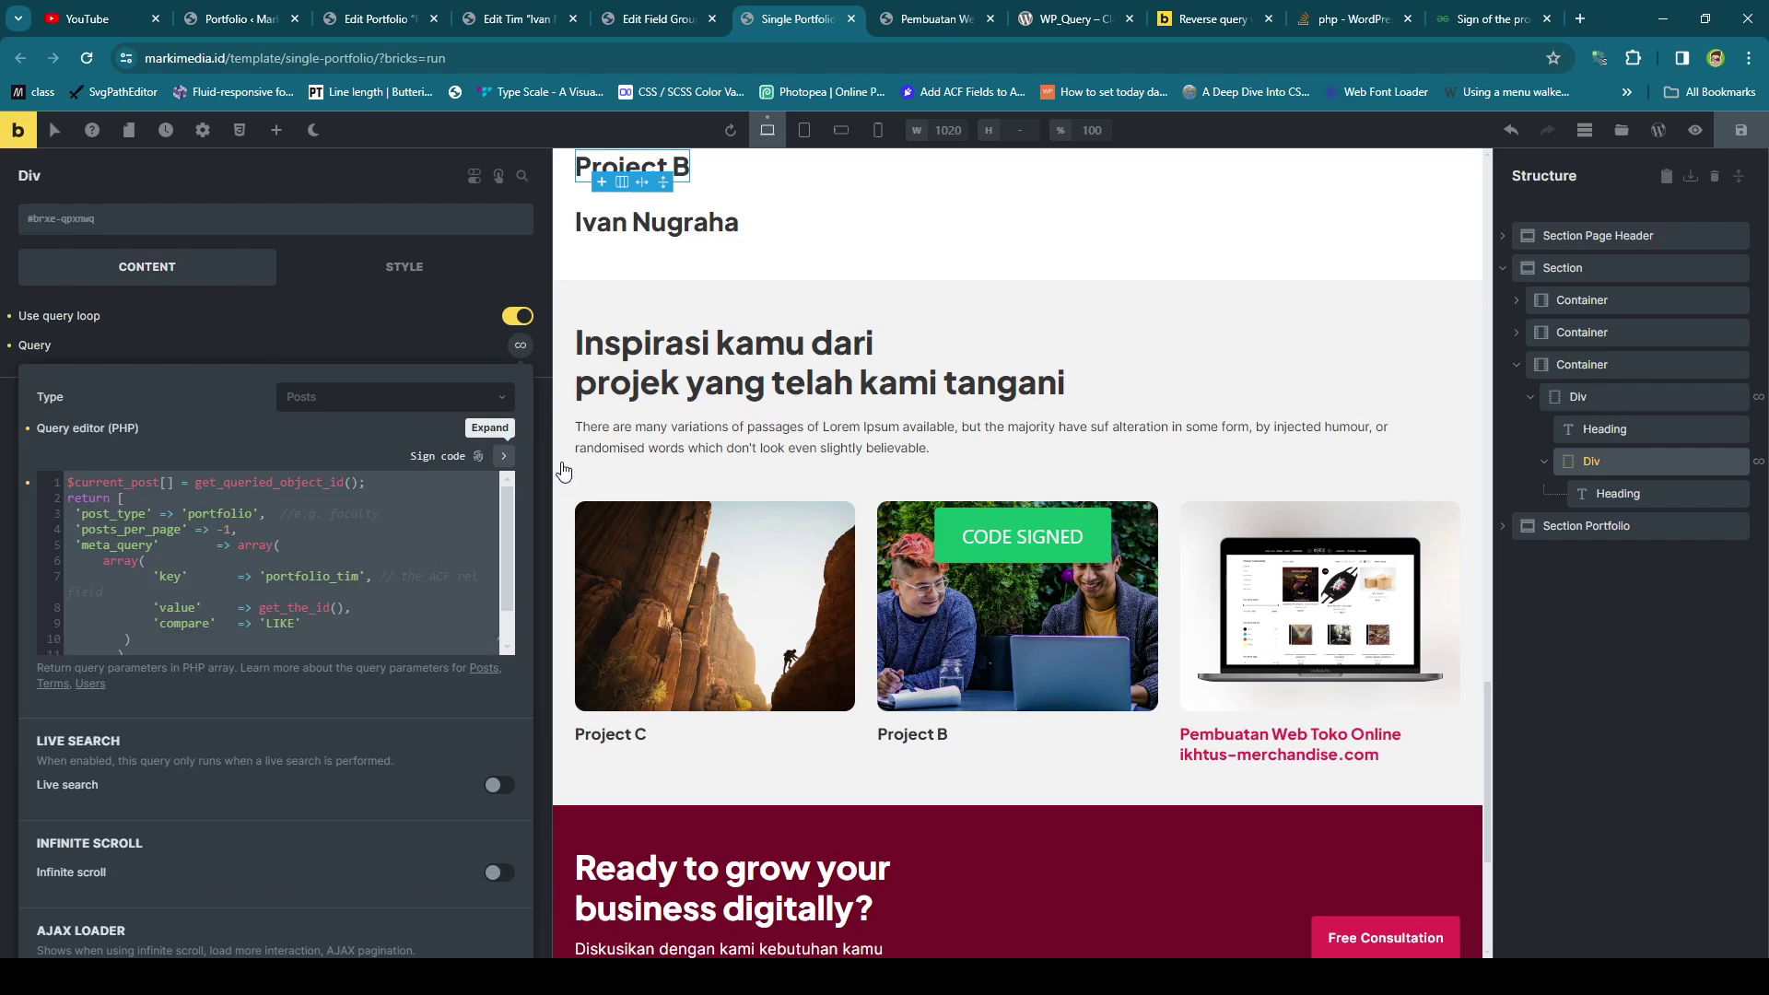
{"action": "key", "text": "ctrl+s"}
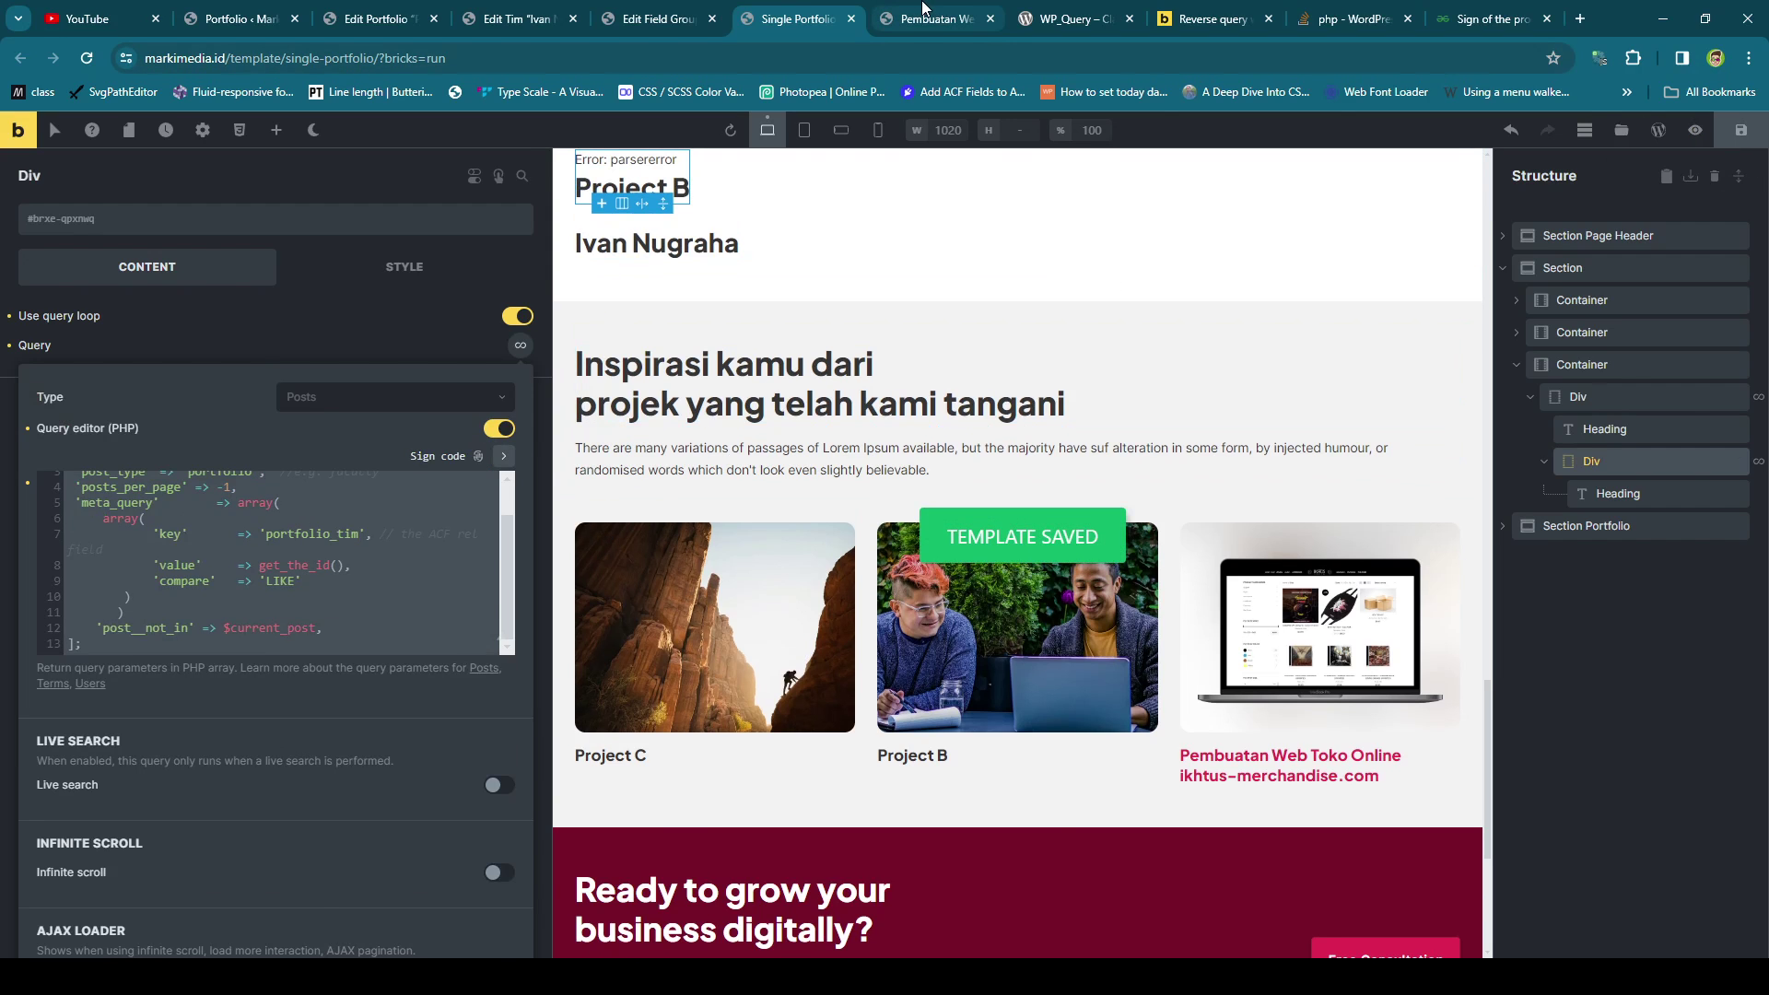
{"action": "left_click", "coordinate": [924, 18]}
{"action": "left_click", "coordinate": [798, 19]}
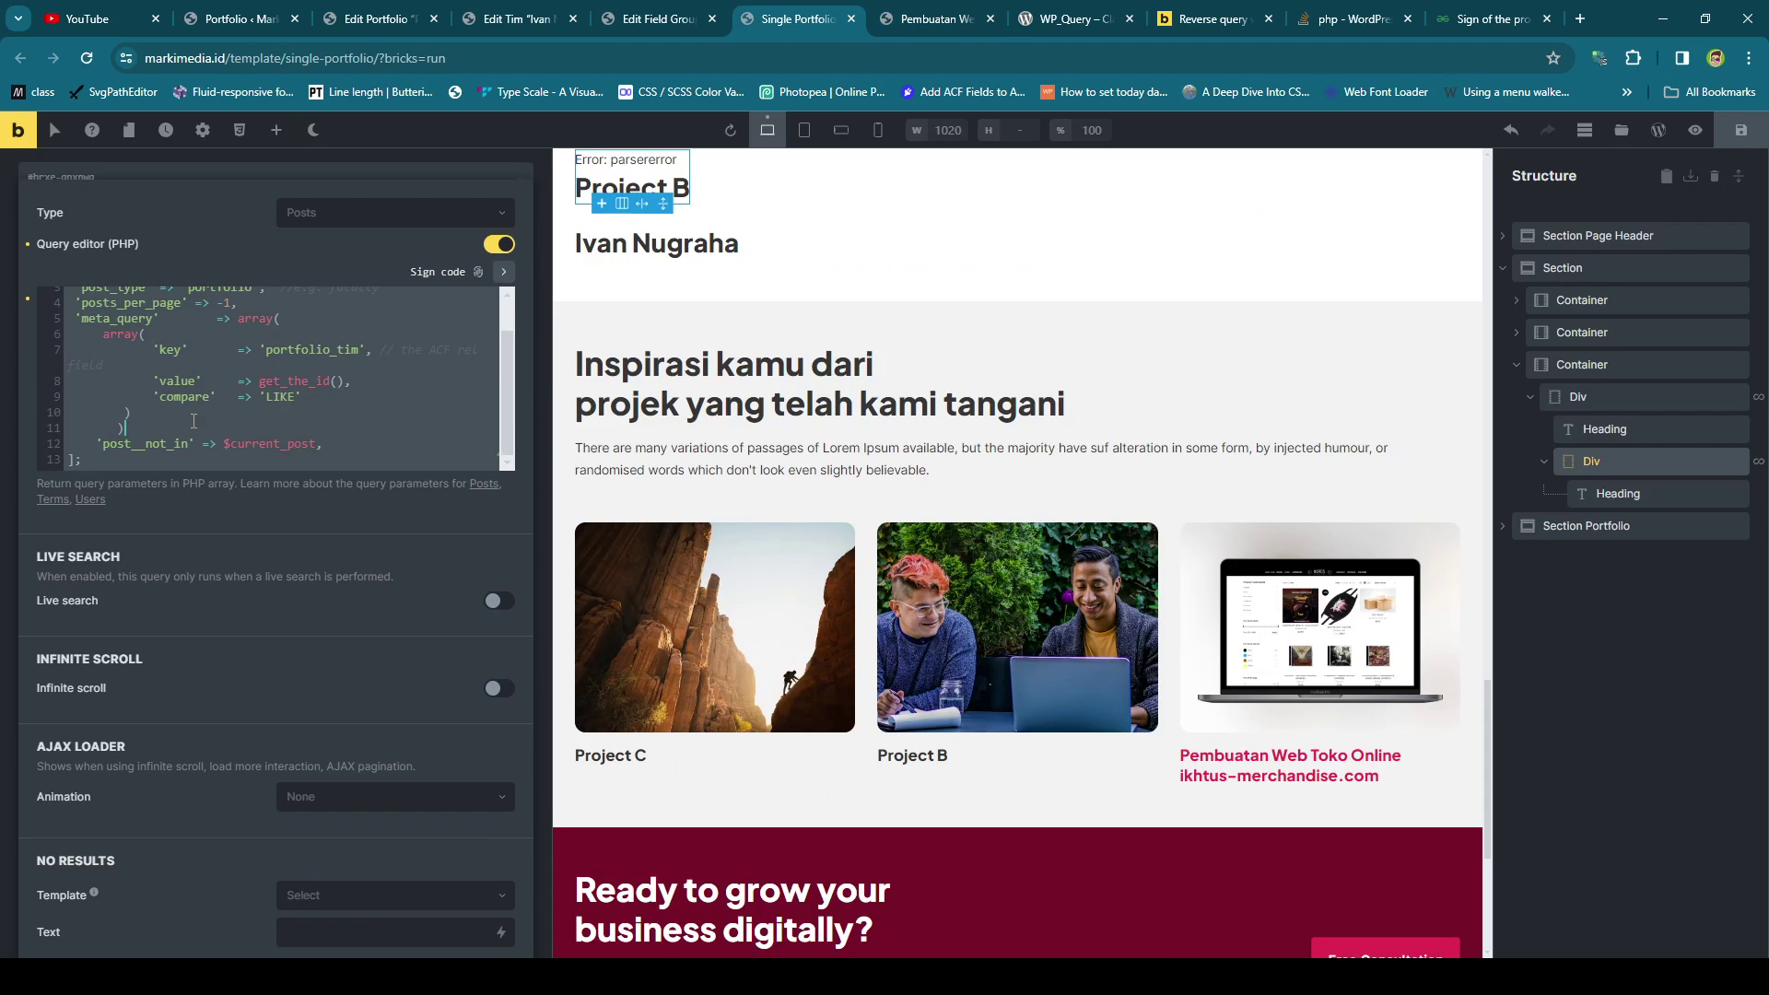
Add a comma after the meta_query array, sign and save the code, and compare the live page's title with its listed projects.
{"action": "type", "text": ","}
{"action": "left_click", "coordinate": [446, 271]}
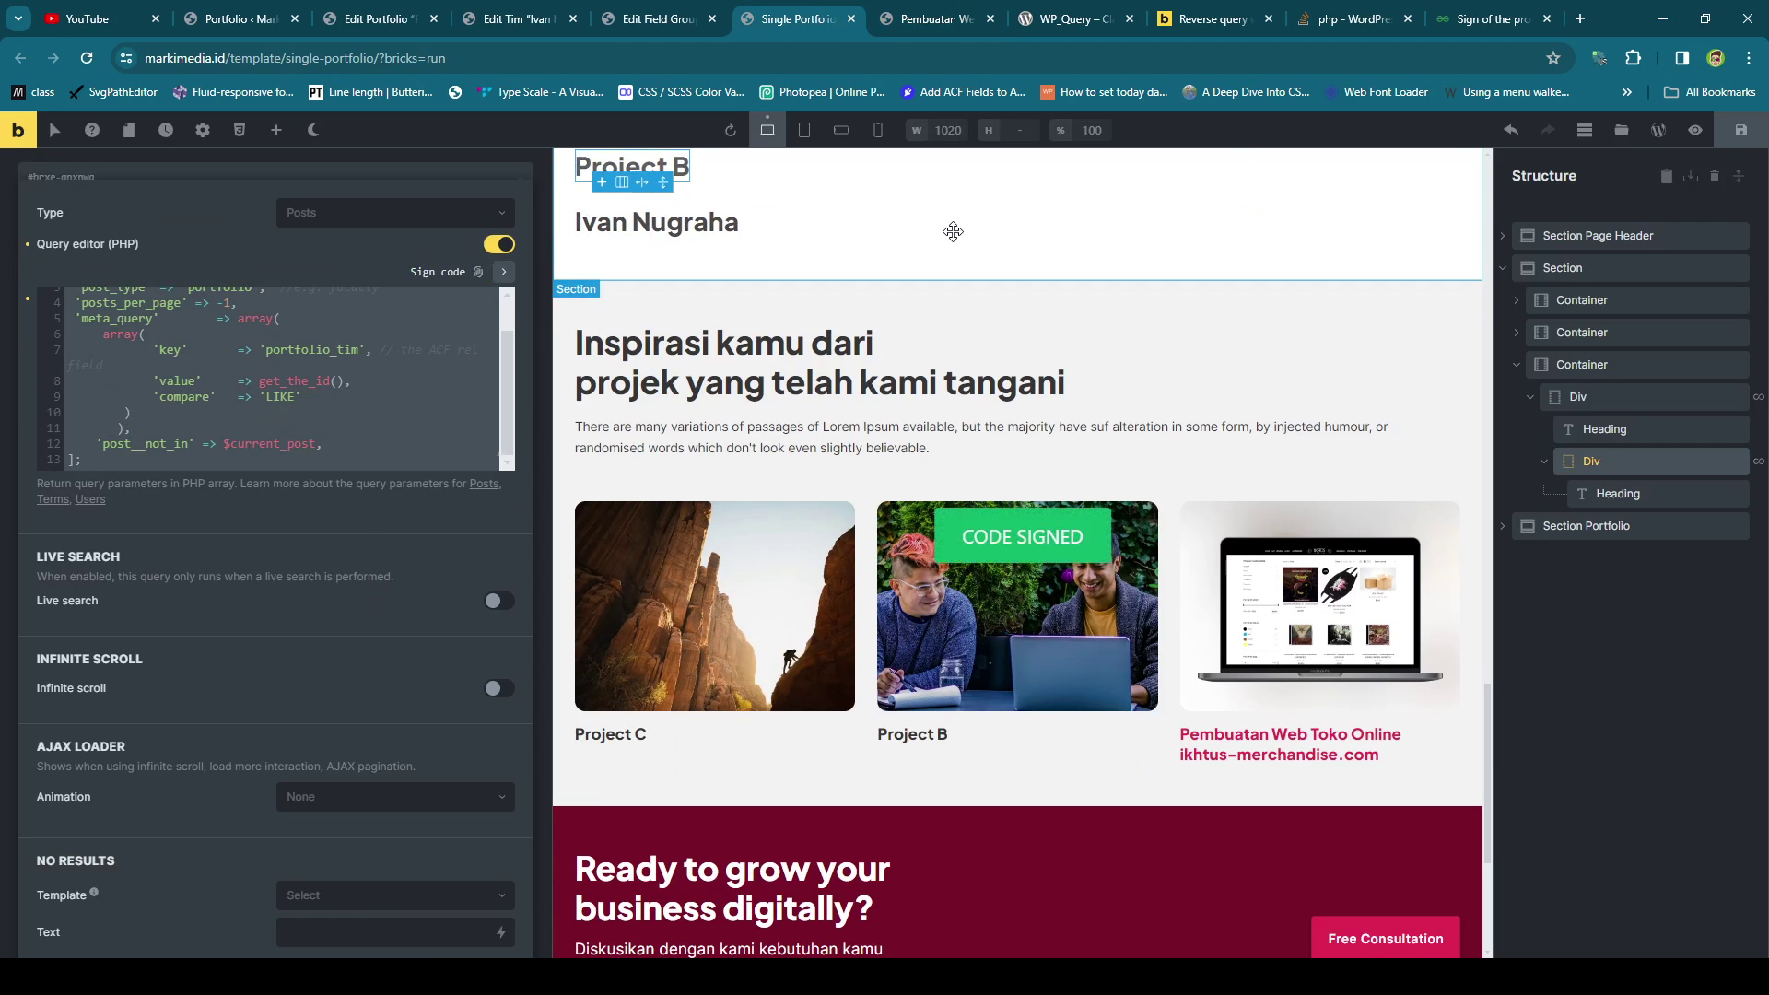
{"action": "key", "text": "ctrl+s"}
{"action": "left_click", "coordinate": [915, 9]}
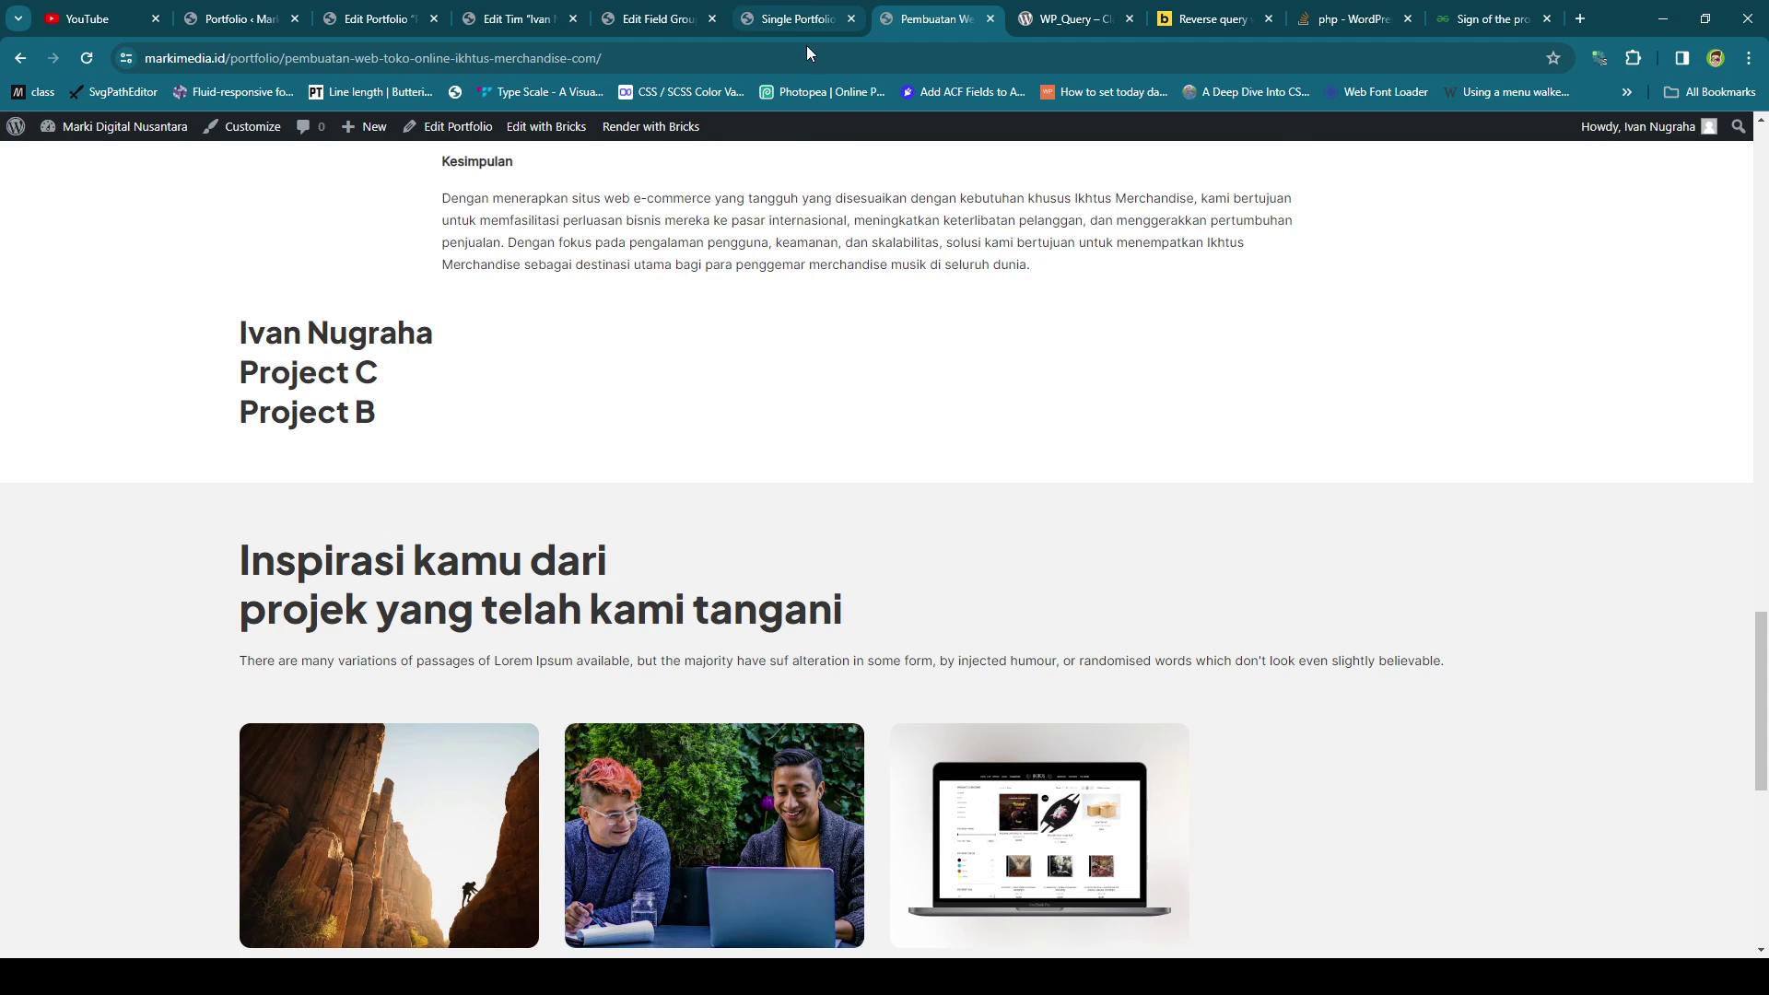
{"action": "scroll", "coordinate": [767, 221], "scroll_direction": "up", "scroll_amount": 20}
{"action": "scroll", "coordinate": [768, 221], "scroll_direction": "up", "scroll_amount": 5}
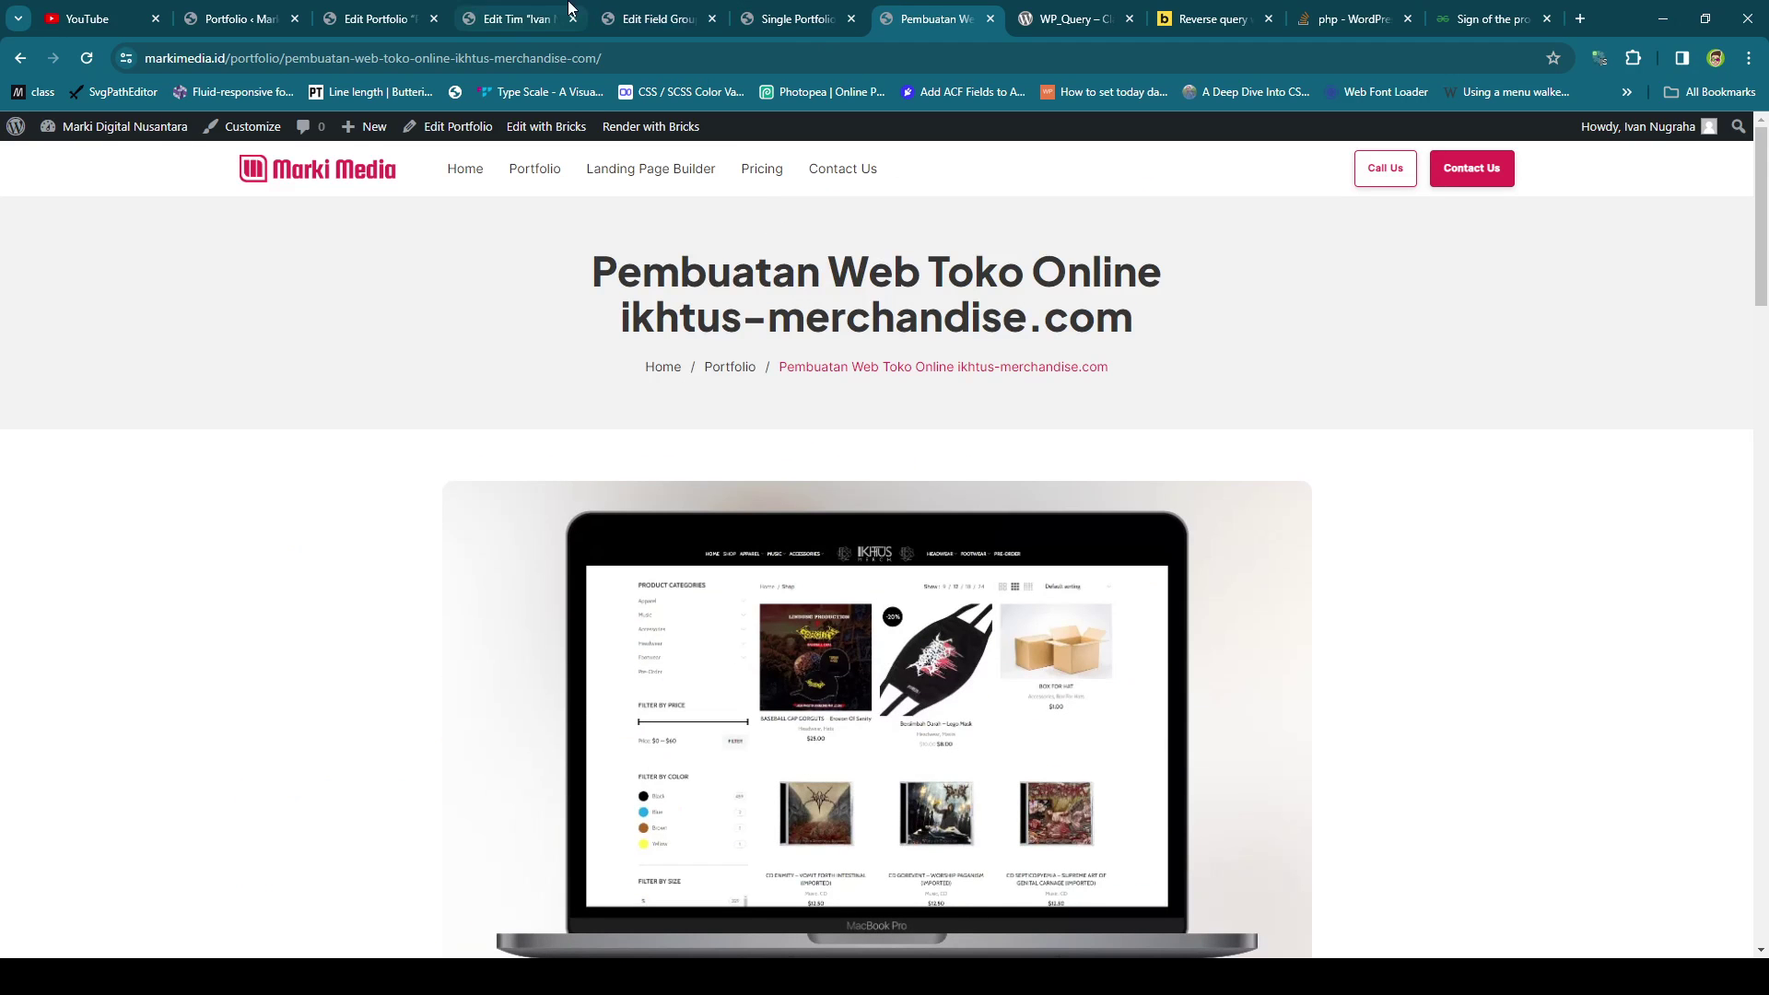
Open Project B from the list of all portfolio posts and check which team members its Tim field contains.
{"action": "left_click", "coordinate": [656, 19]}
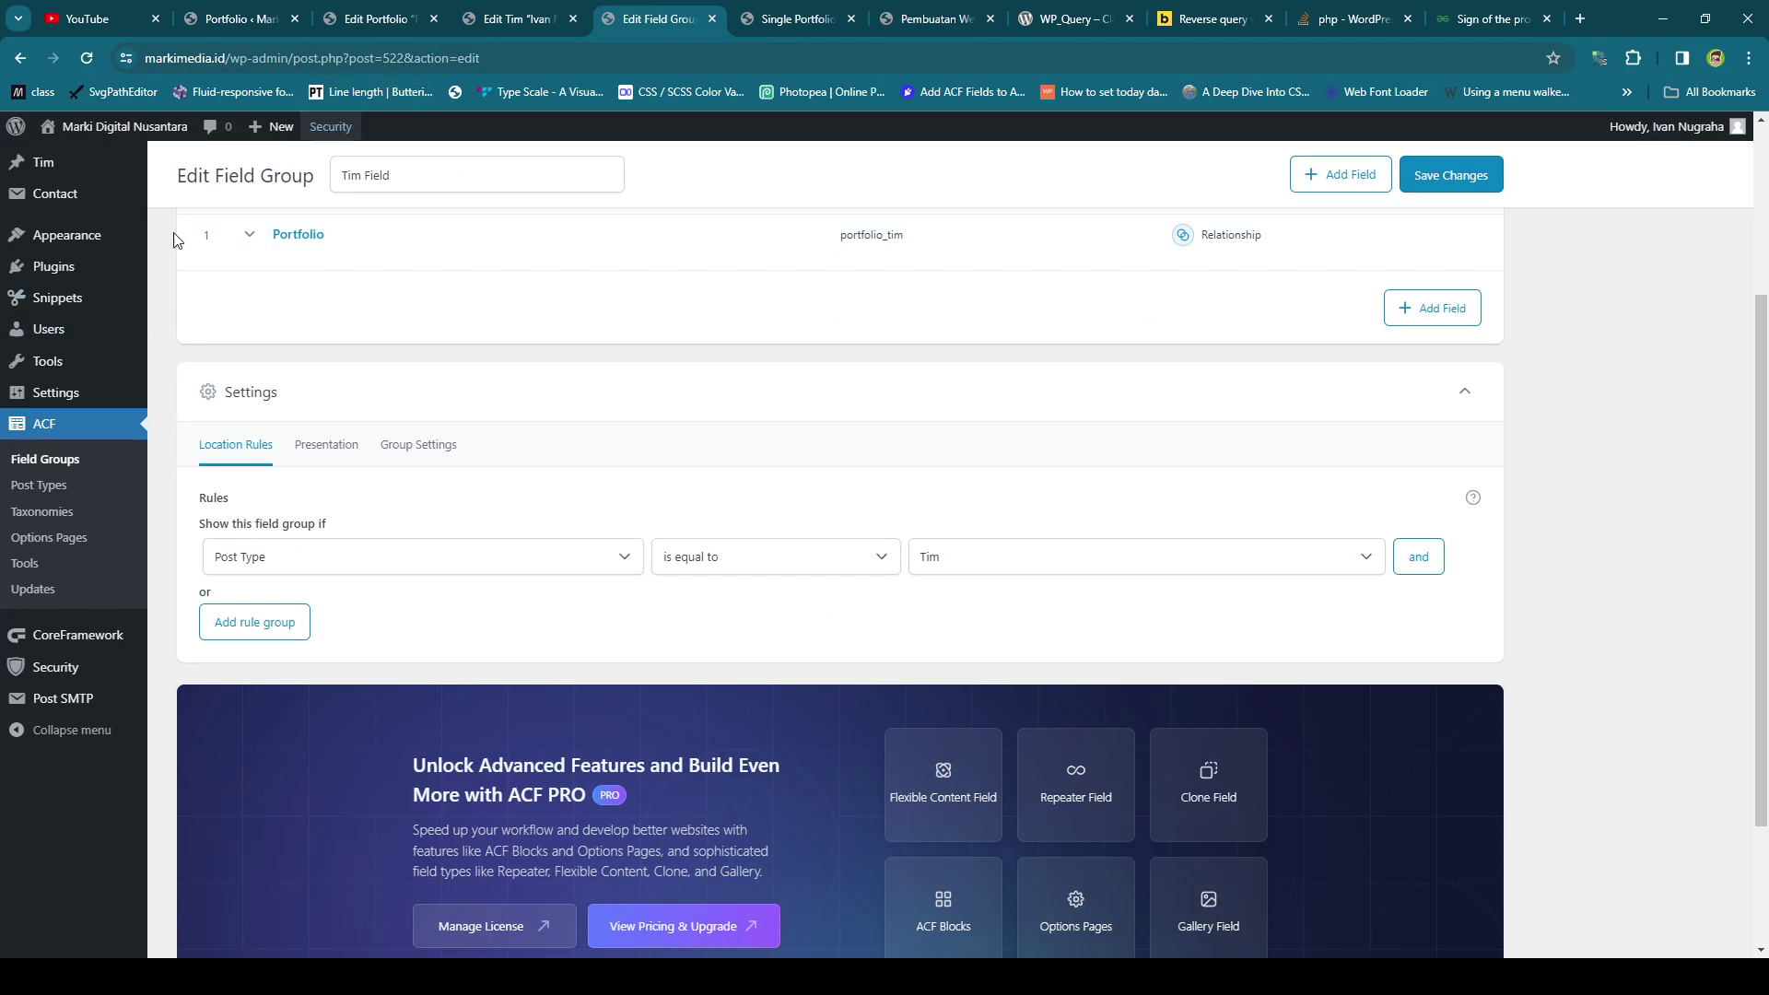
{"action": "scroll", "coordinate": [76, 231], "scroll_direction": "up", "scroll_amount": 3}
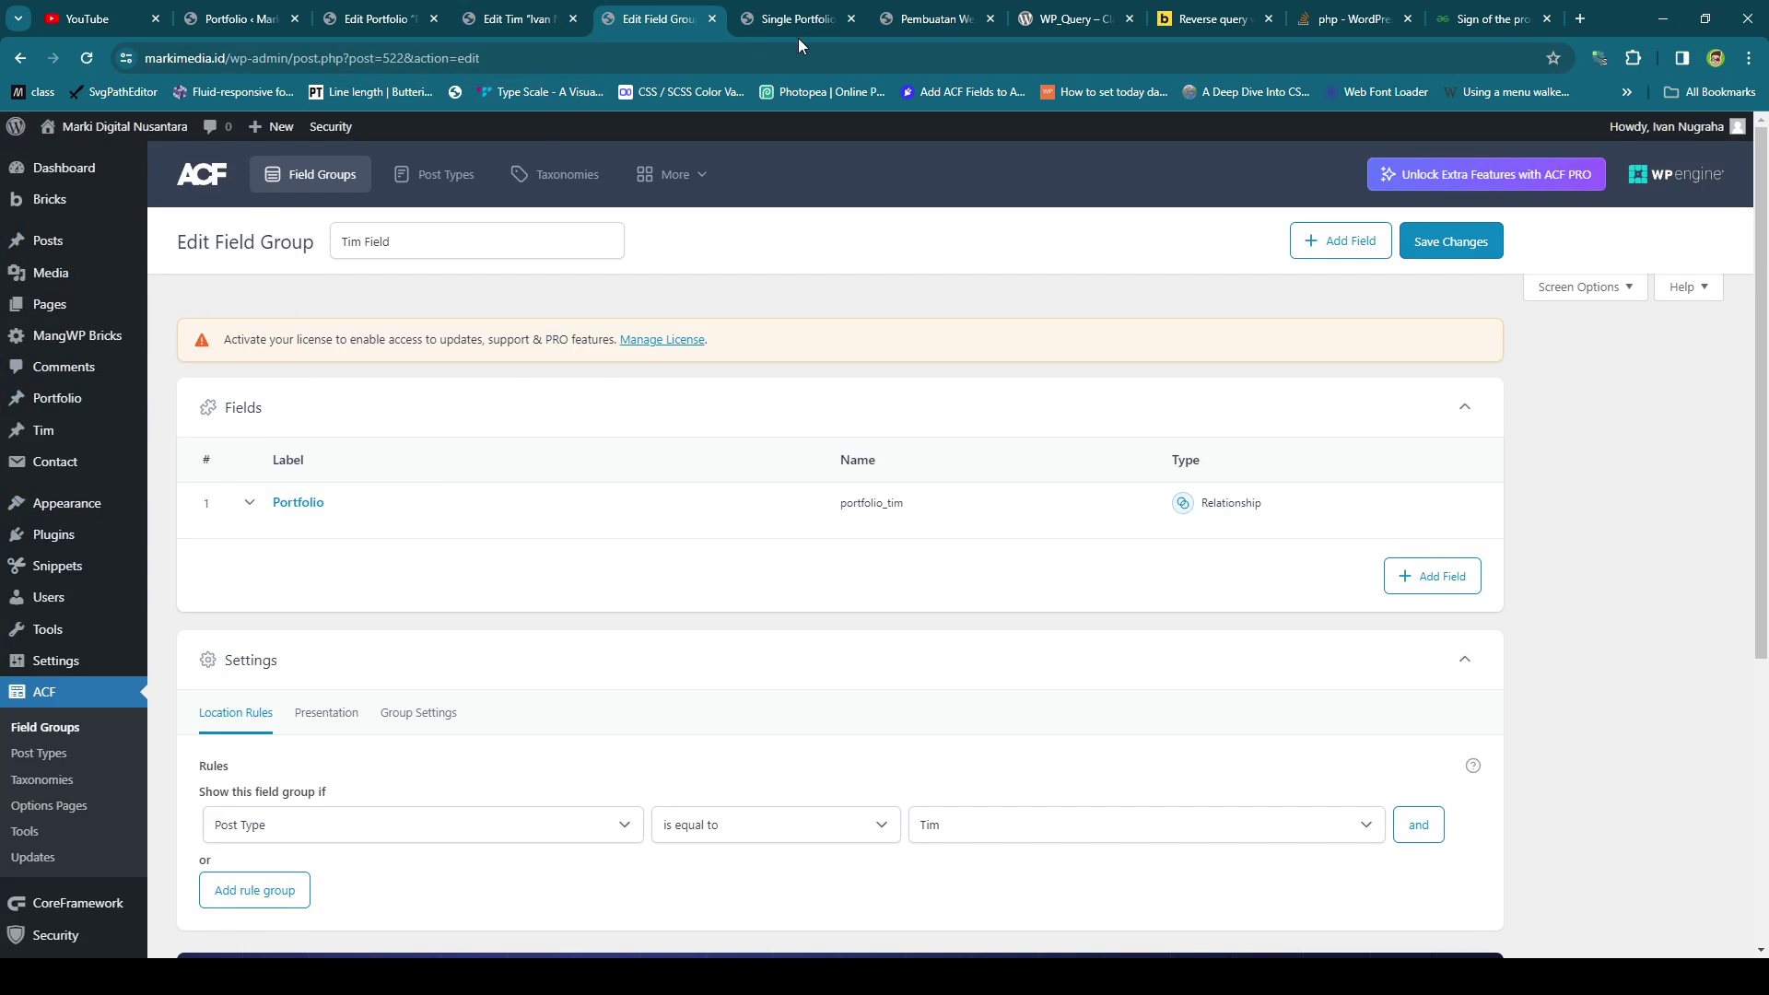
{"action": "mouse_move", "coordinate": [111, 403]}
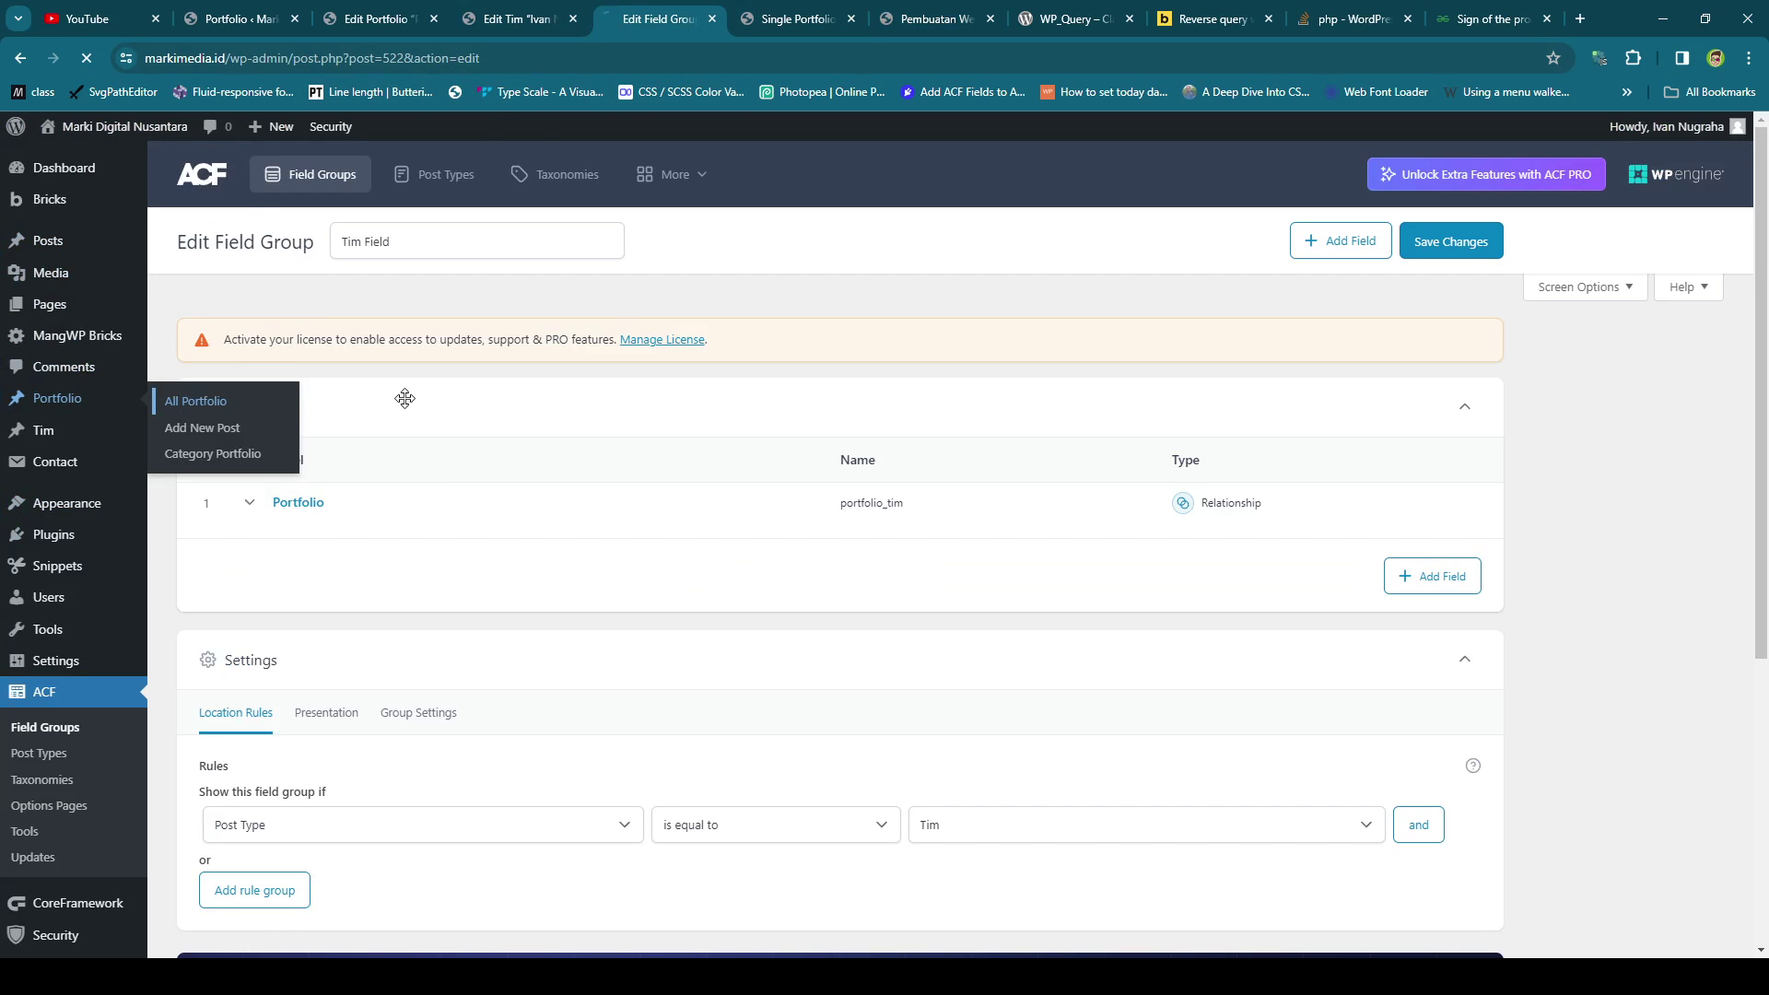
{"action": "left_click", "coordinate": [191, 402]}
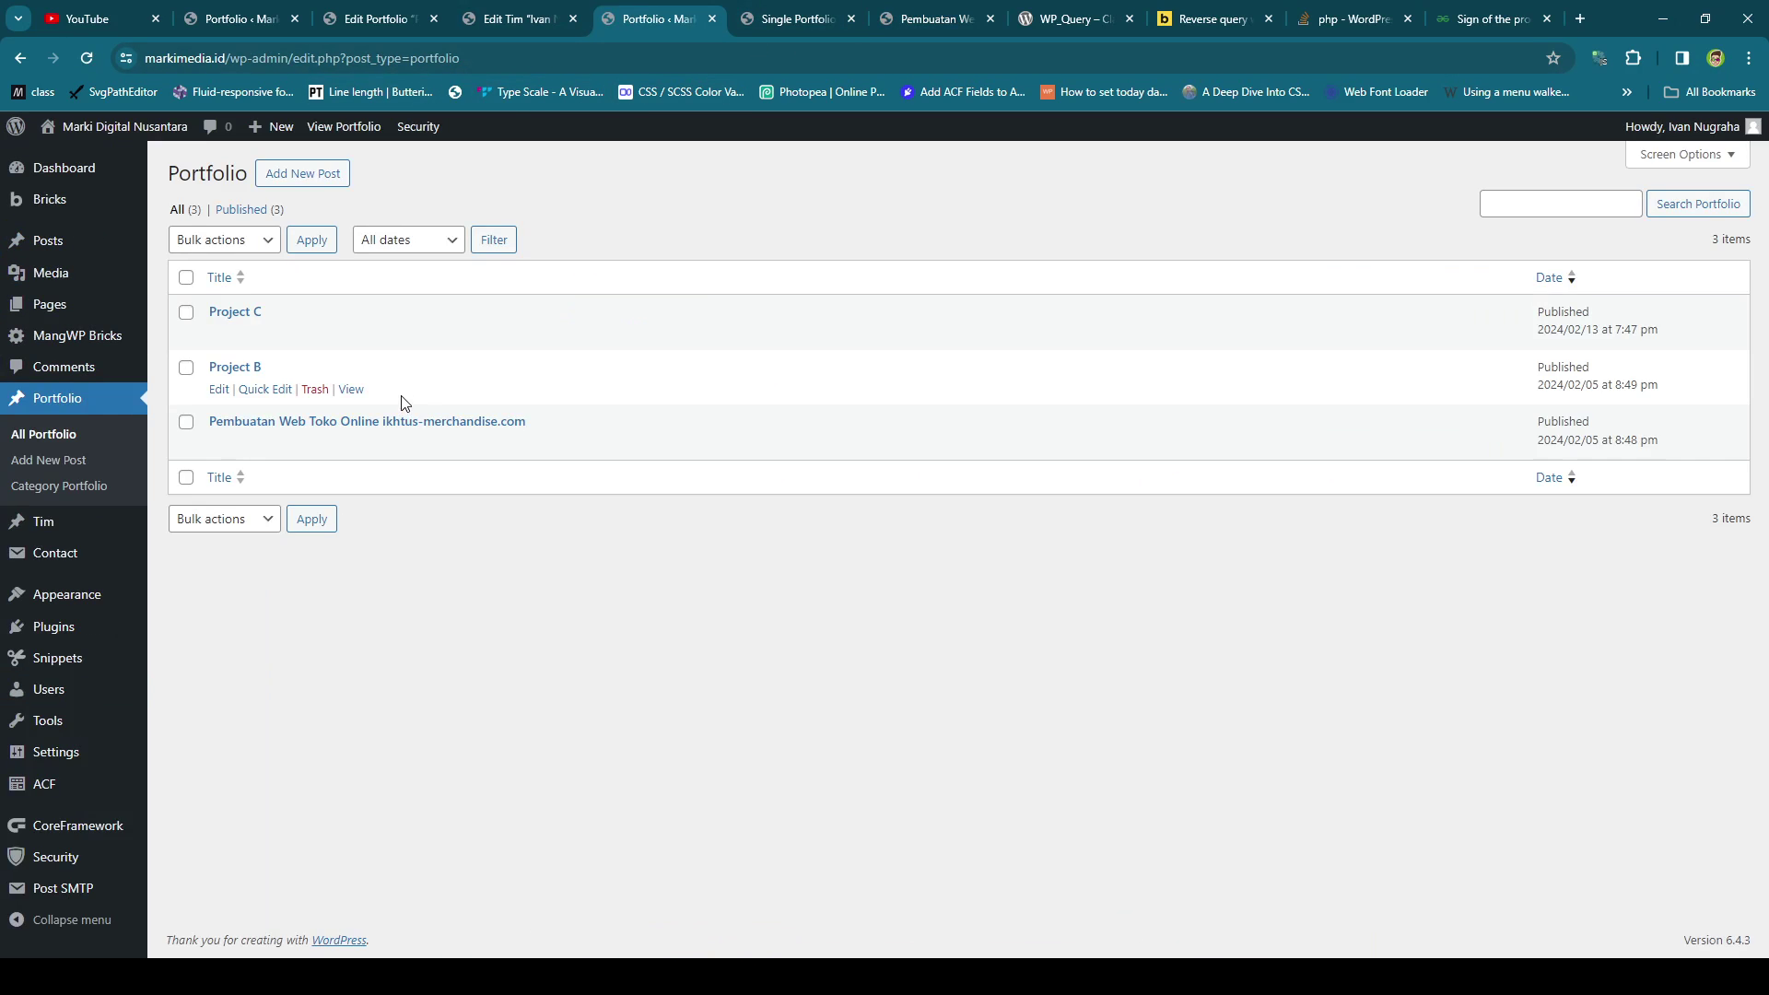
{"action": "middle_click", "coordinate": [220, 389]}
{"action": "left_click", "coordinate": [737, 19]}
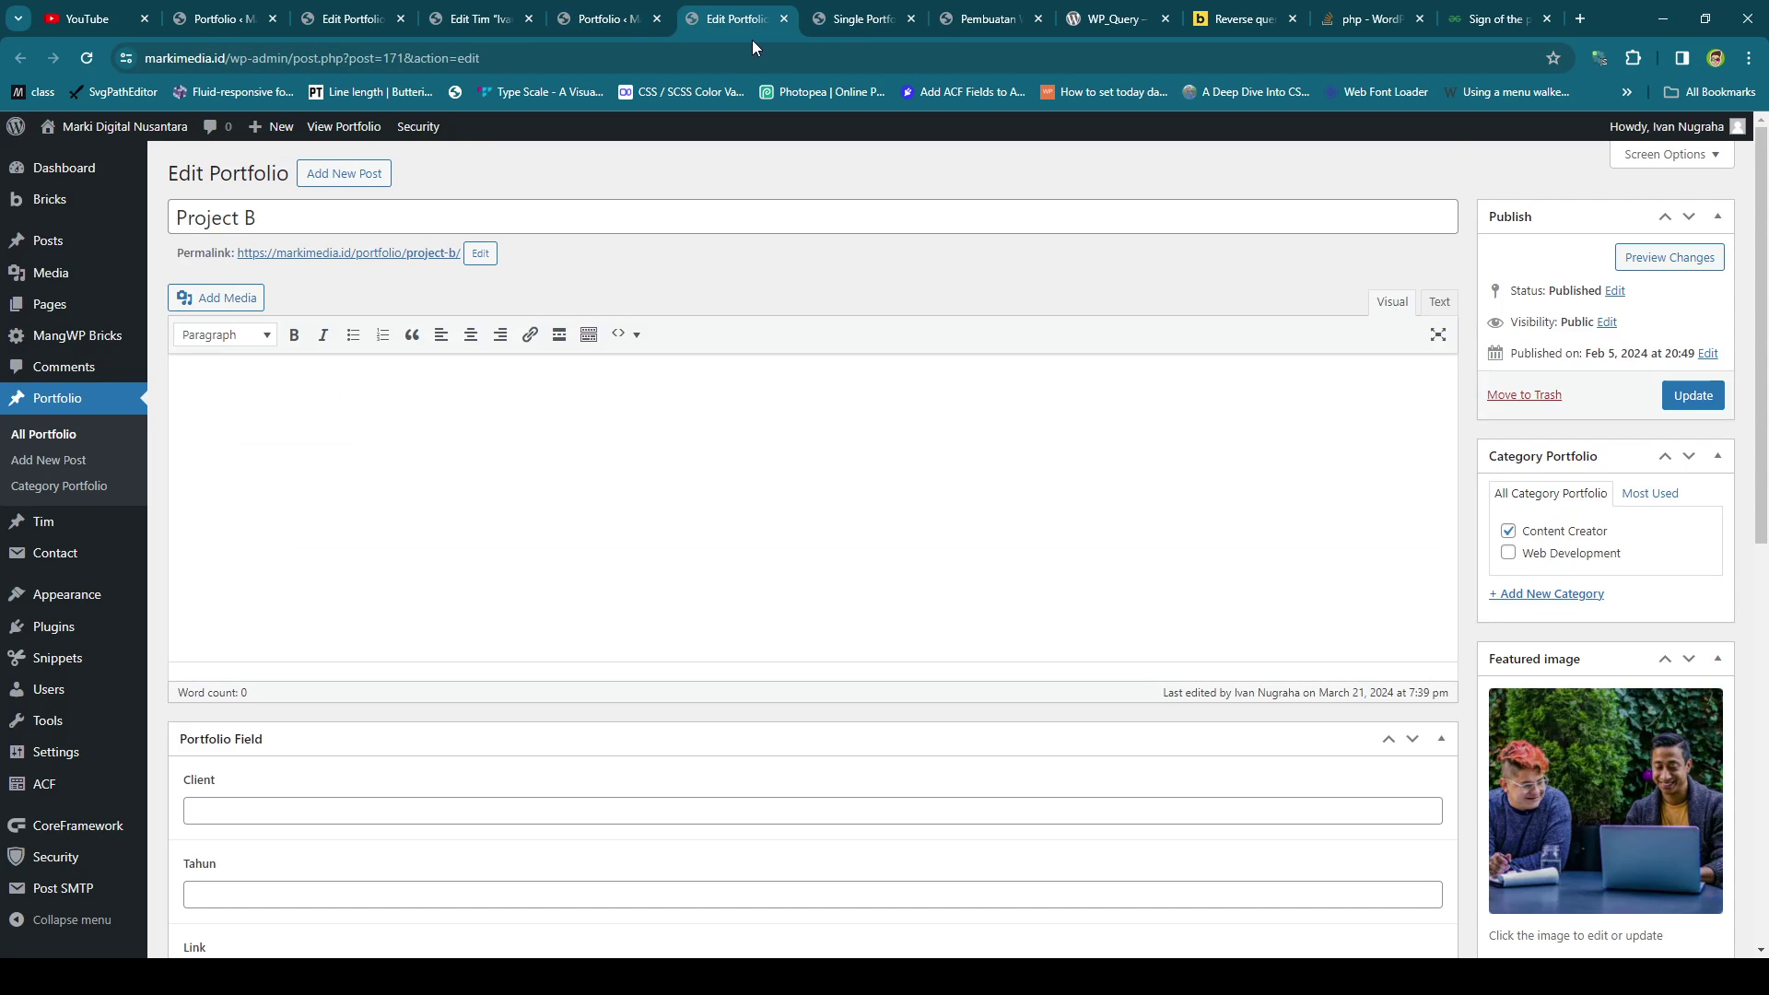
{"action": "scroll", "coordinate": [542, 393], "scroll_direction": "down", "scroll_amount": 5}
{"action": "scroll", "coordinate": [462, 446], "scroll_direction": "down", "scroll_amount": 4}
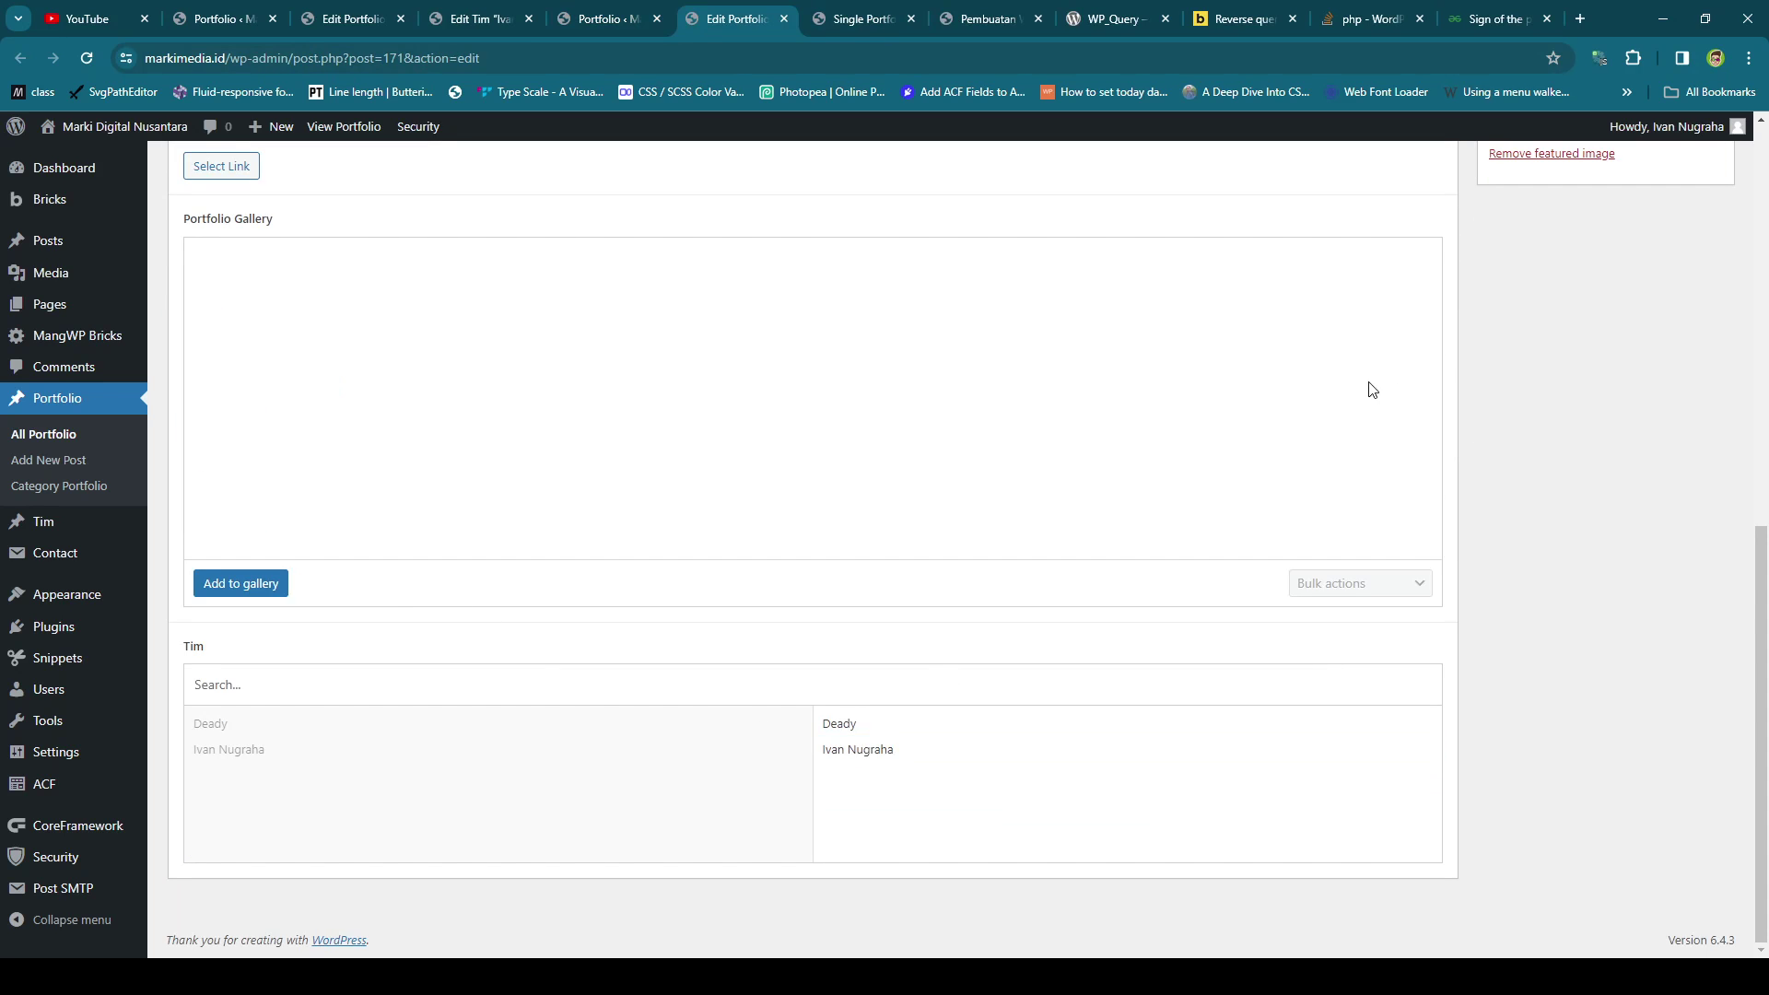
{"action": "scroll", "coordinate": [1371, 384], "scroll_direction": "up", "scroll_amount": 9}
Open Project B's live page and compare its title with the projects listed below each team member.
{"action": "left_click", "coordinate": [427, 261]}
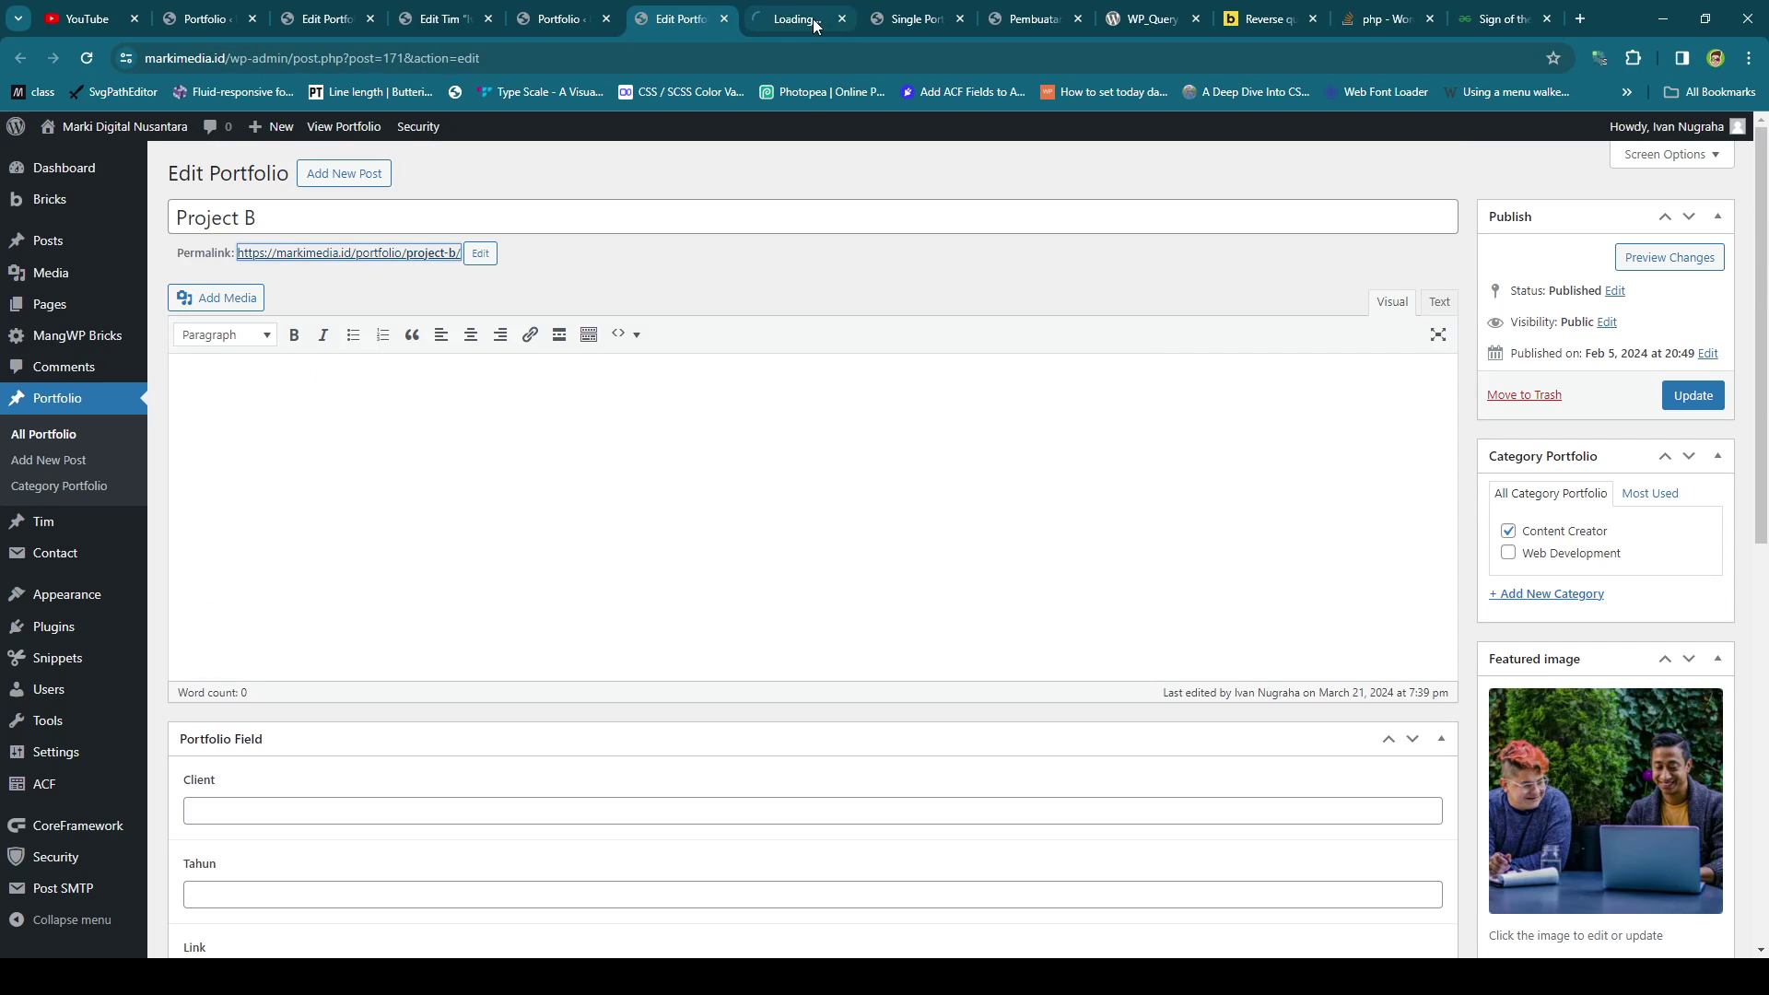
{"action": "scroll", "coordinate": [746, 392], "scroll_direction": "down", "scroll_amount": 8}
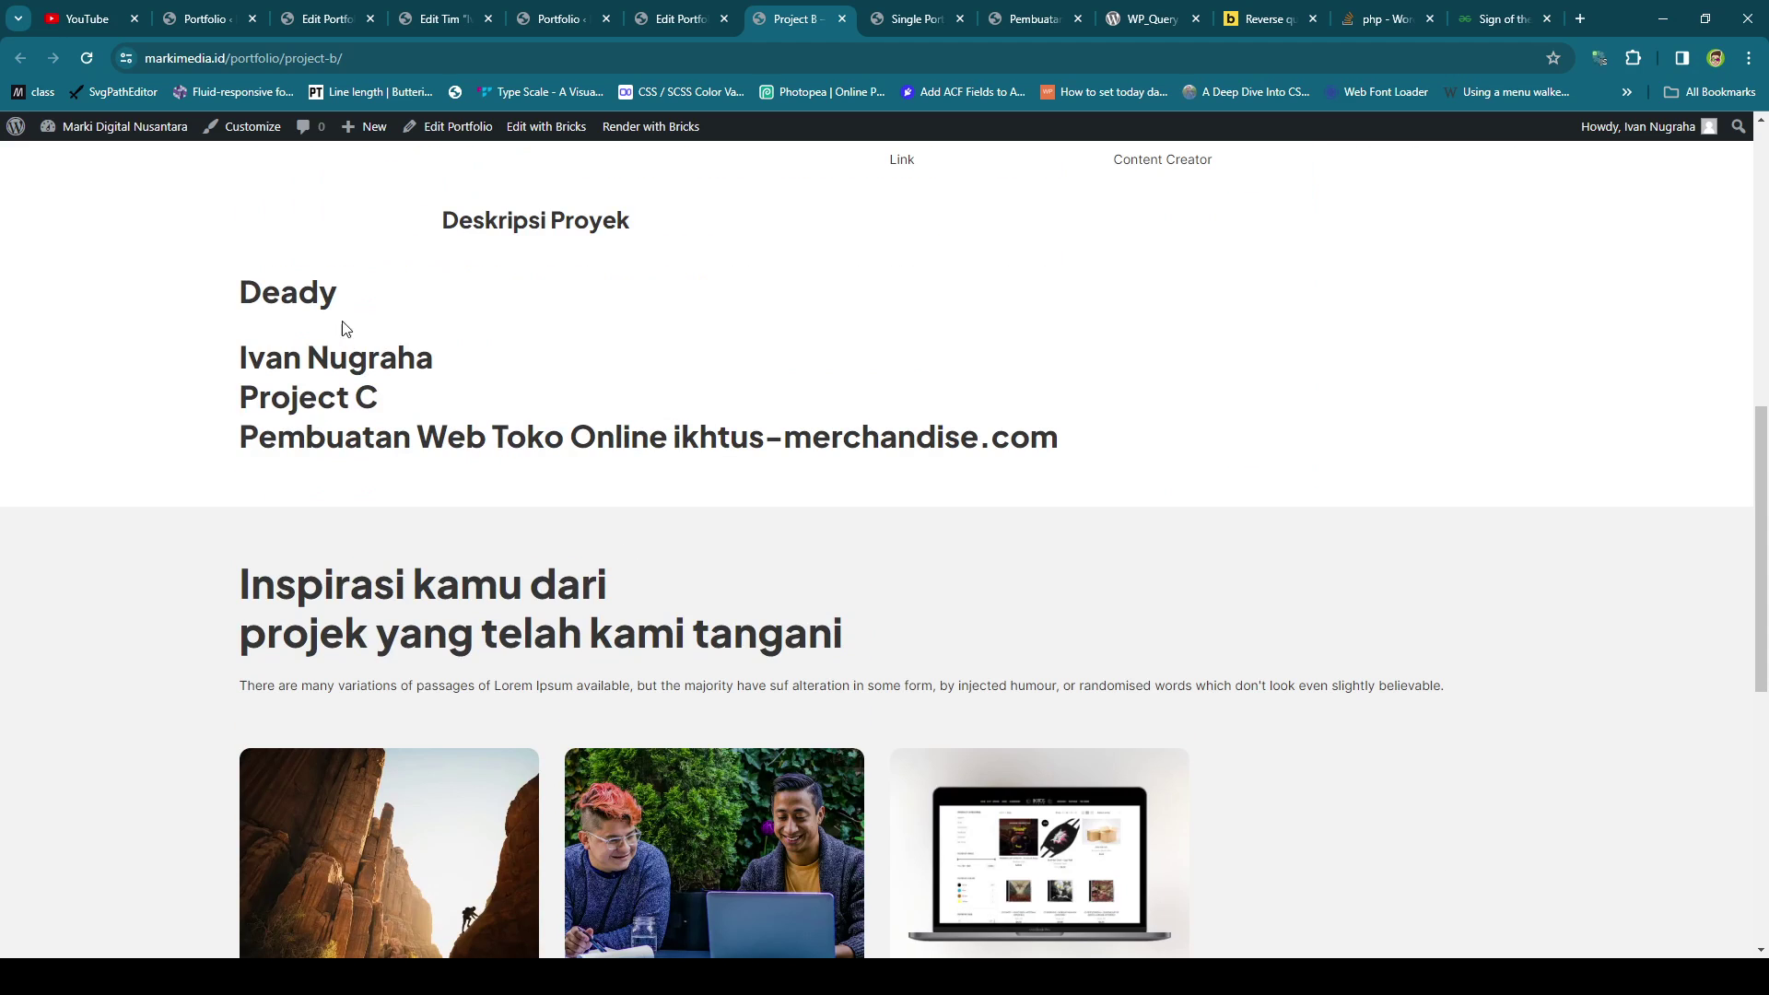
{"action": "left_click", "coordinate": [678, 18]}
{"action": "left_click", "coordinate": [793, 18]}
{"action": "key", "text": "F5"}
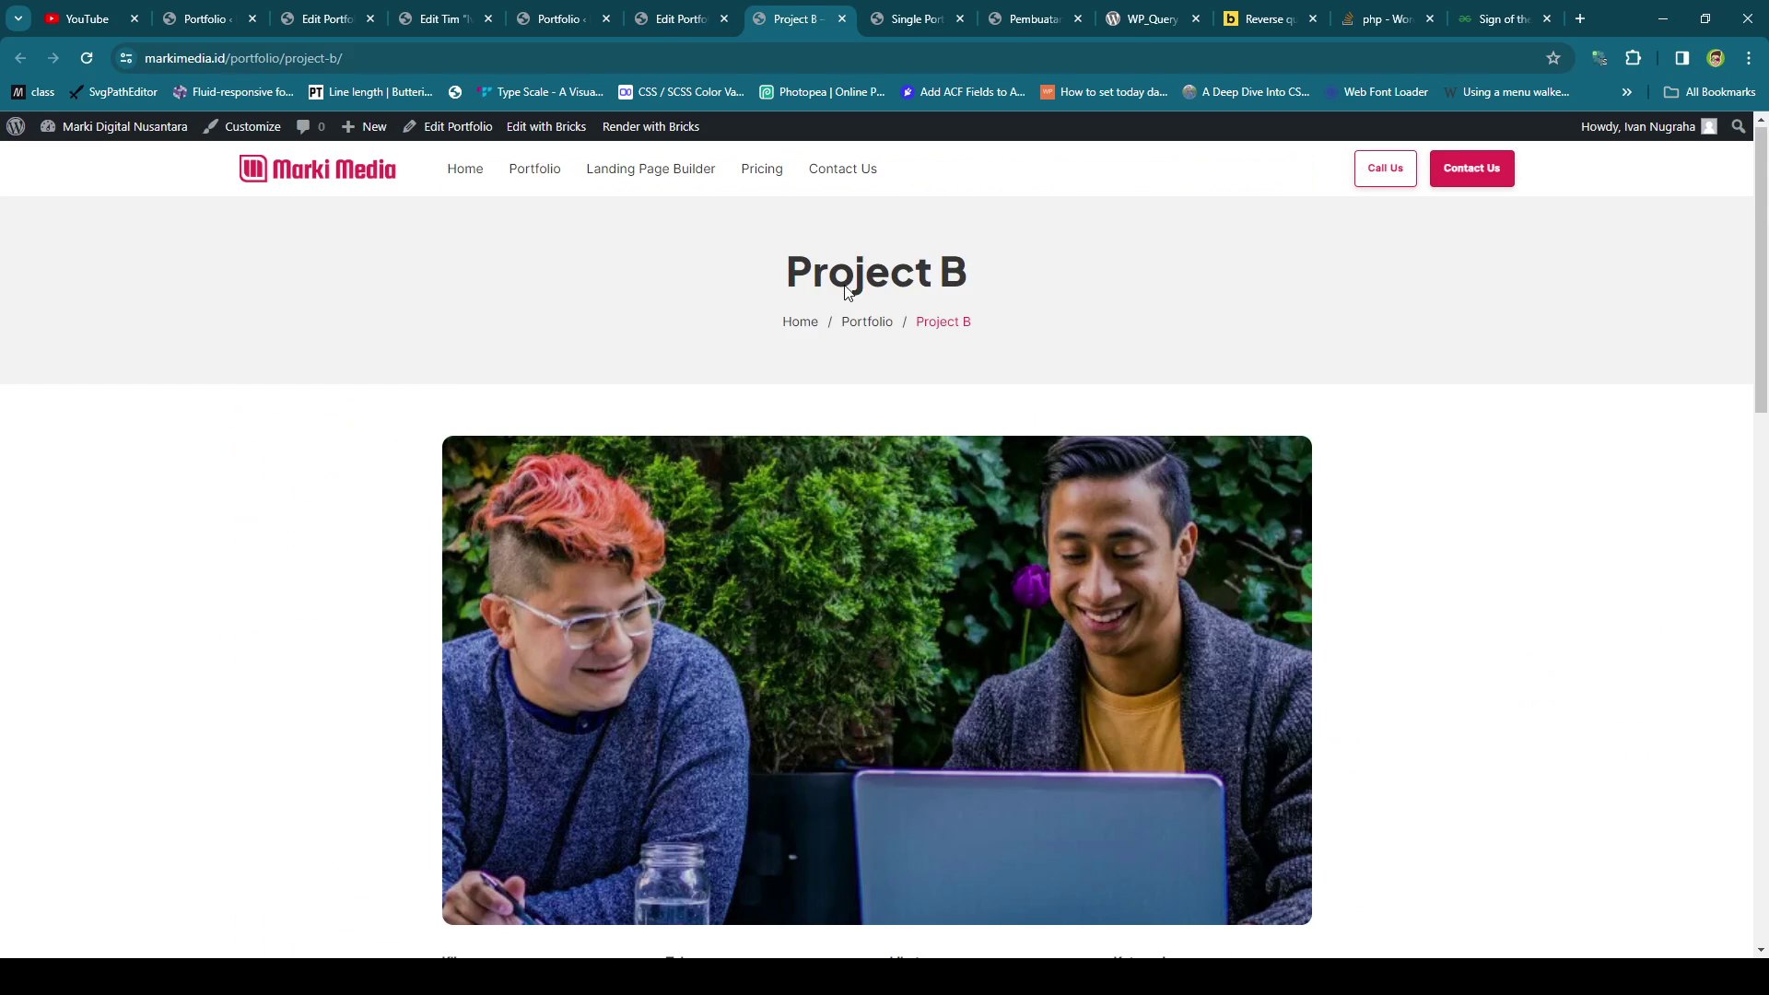
{"action": "left_click_drag", "start_coordinate": [804, 270], "coordinate": [968, 272]}
{"action": "scroll", "coordinate": [528, 427], "scroll_direction": "down", "scroll_amount": 10}
{"action": "scroll", "coordinate": [357, 449], "scroll_direction": "up", "scroll_amount": 3}
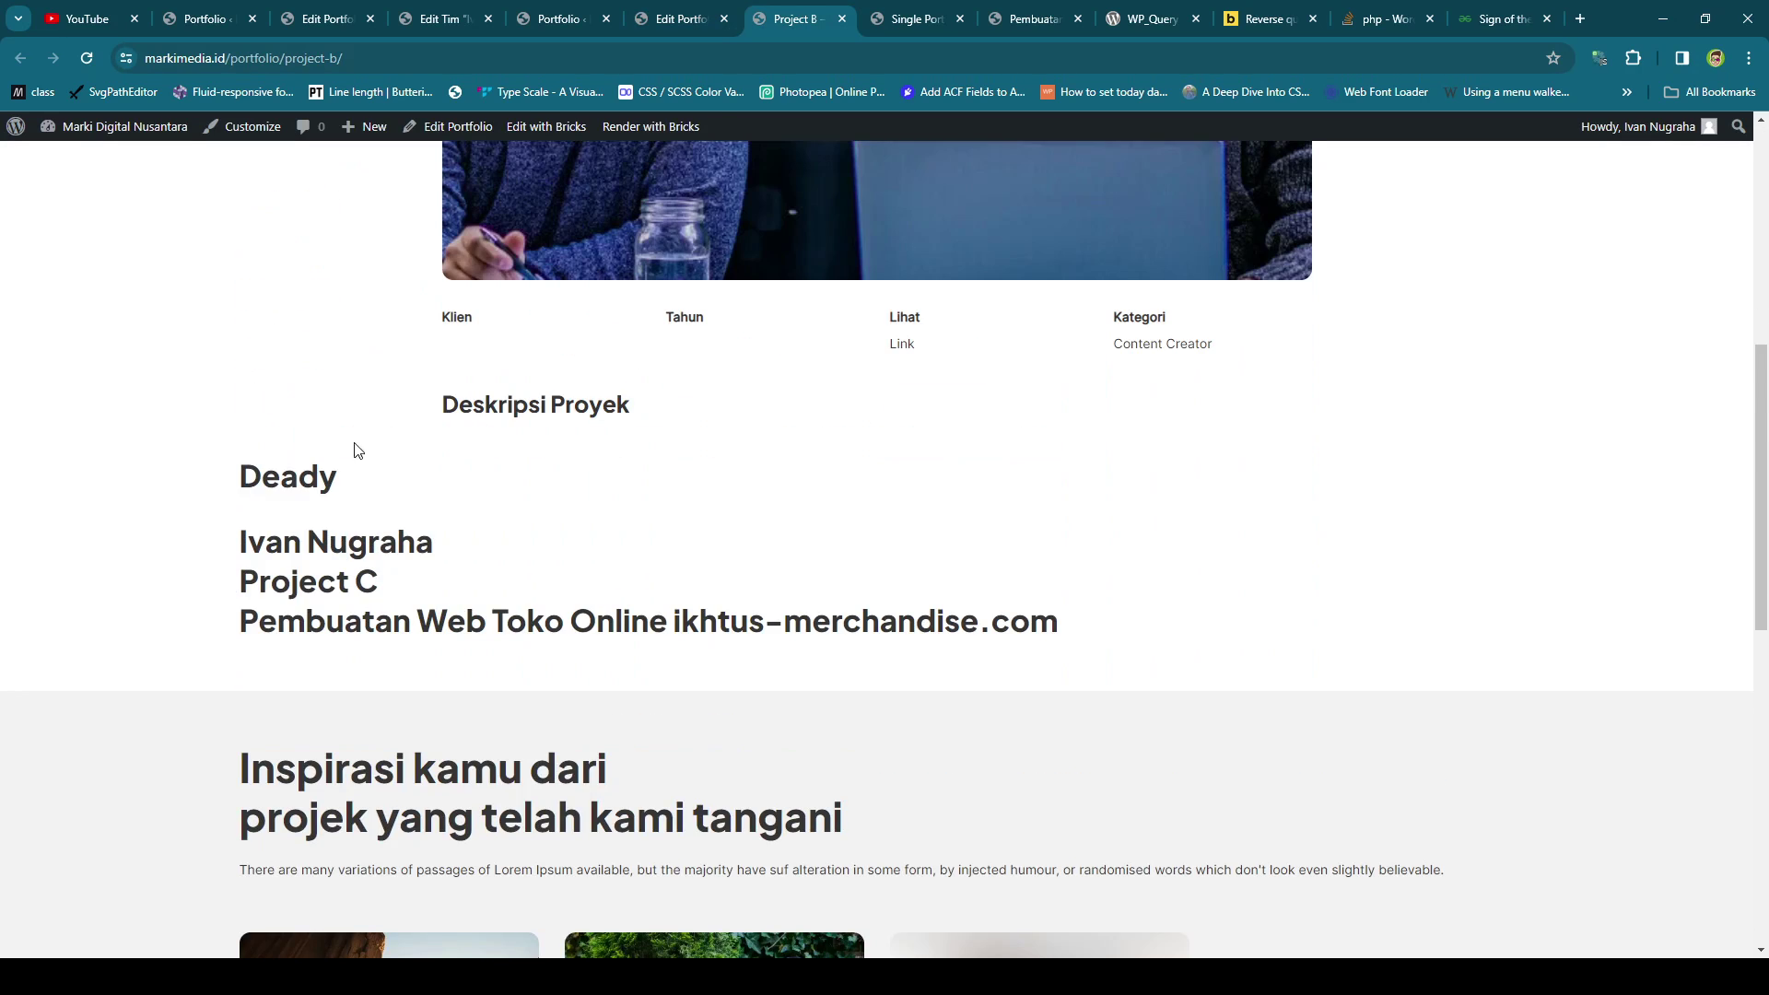
{"action": "left_click", "coordinate": [678, 19]}
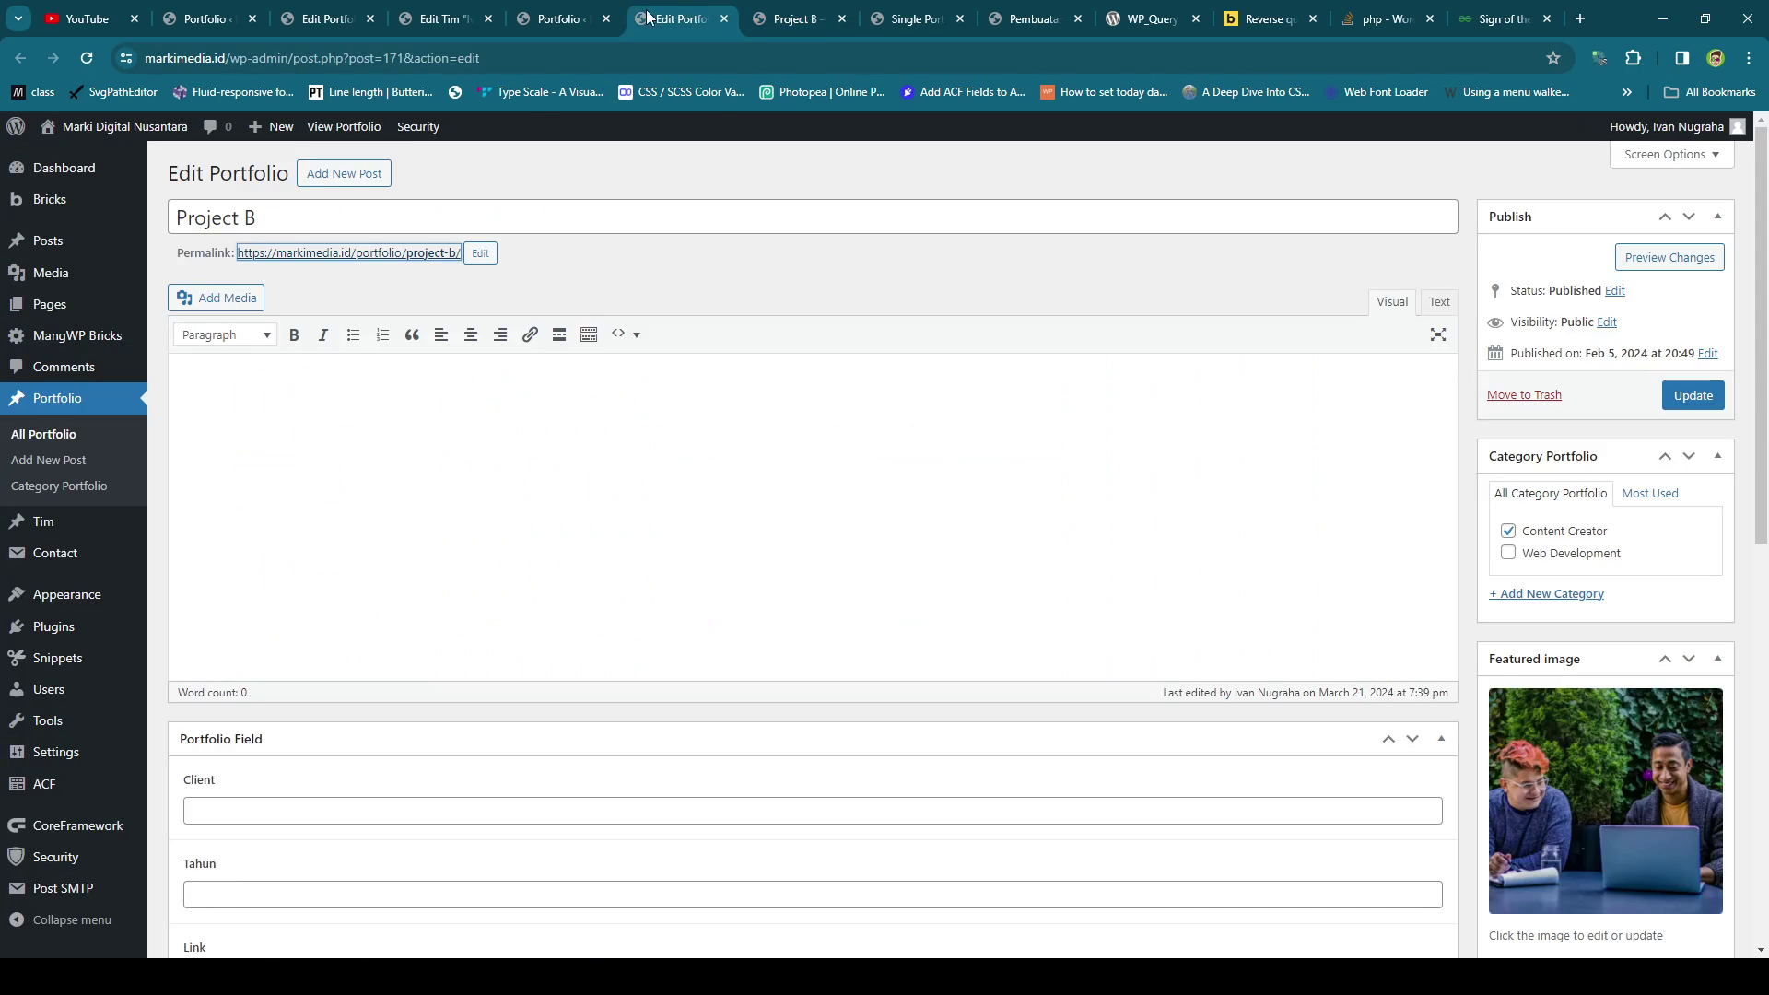
{"action": "left_click", "coordinate": [792, 19]}
{"action": "left_click_drag", "start_coordinate": [1002, 608], "coordinate": [268, 479]}
Open Project C from the list of all portfolio posts, add the missing team member to its Tim field, and update the post.
{"action": "left_click", "coordinate": [677, 18]}
{"action": "left_click", "coordinate": [75, 433]}
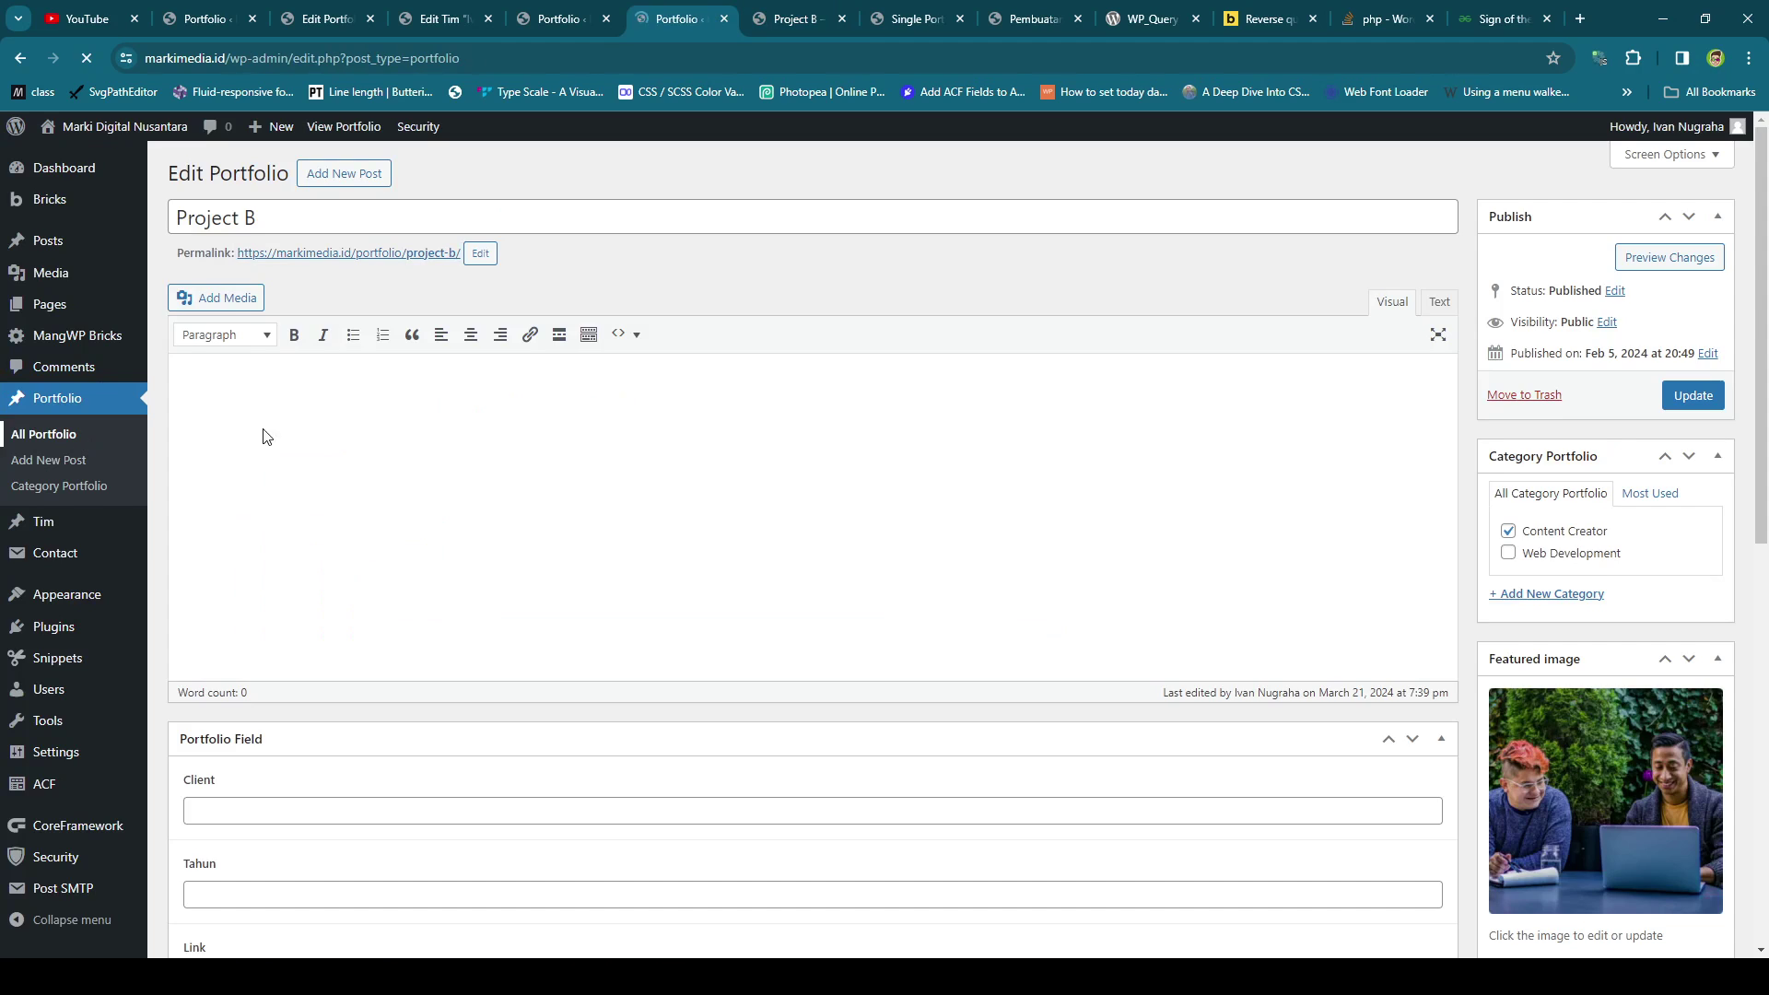
{"action": "left_click", "coordinate": [233, 313]}
{"action": "scroll", "coordinate": [521, 501], "scroll_direction": "down", "scroll_amount": 8}
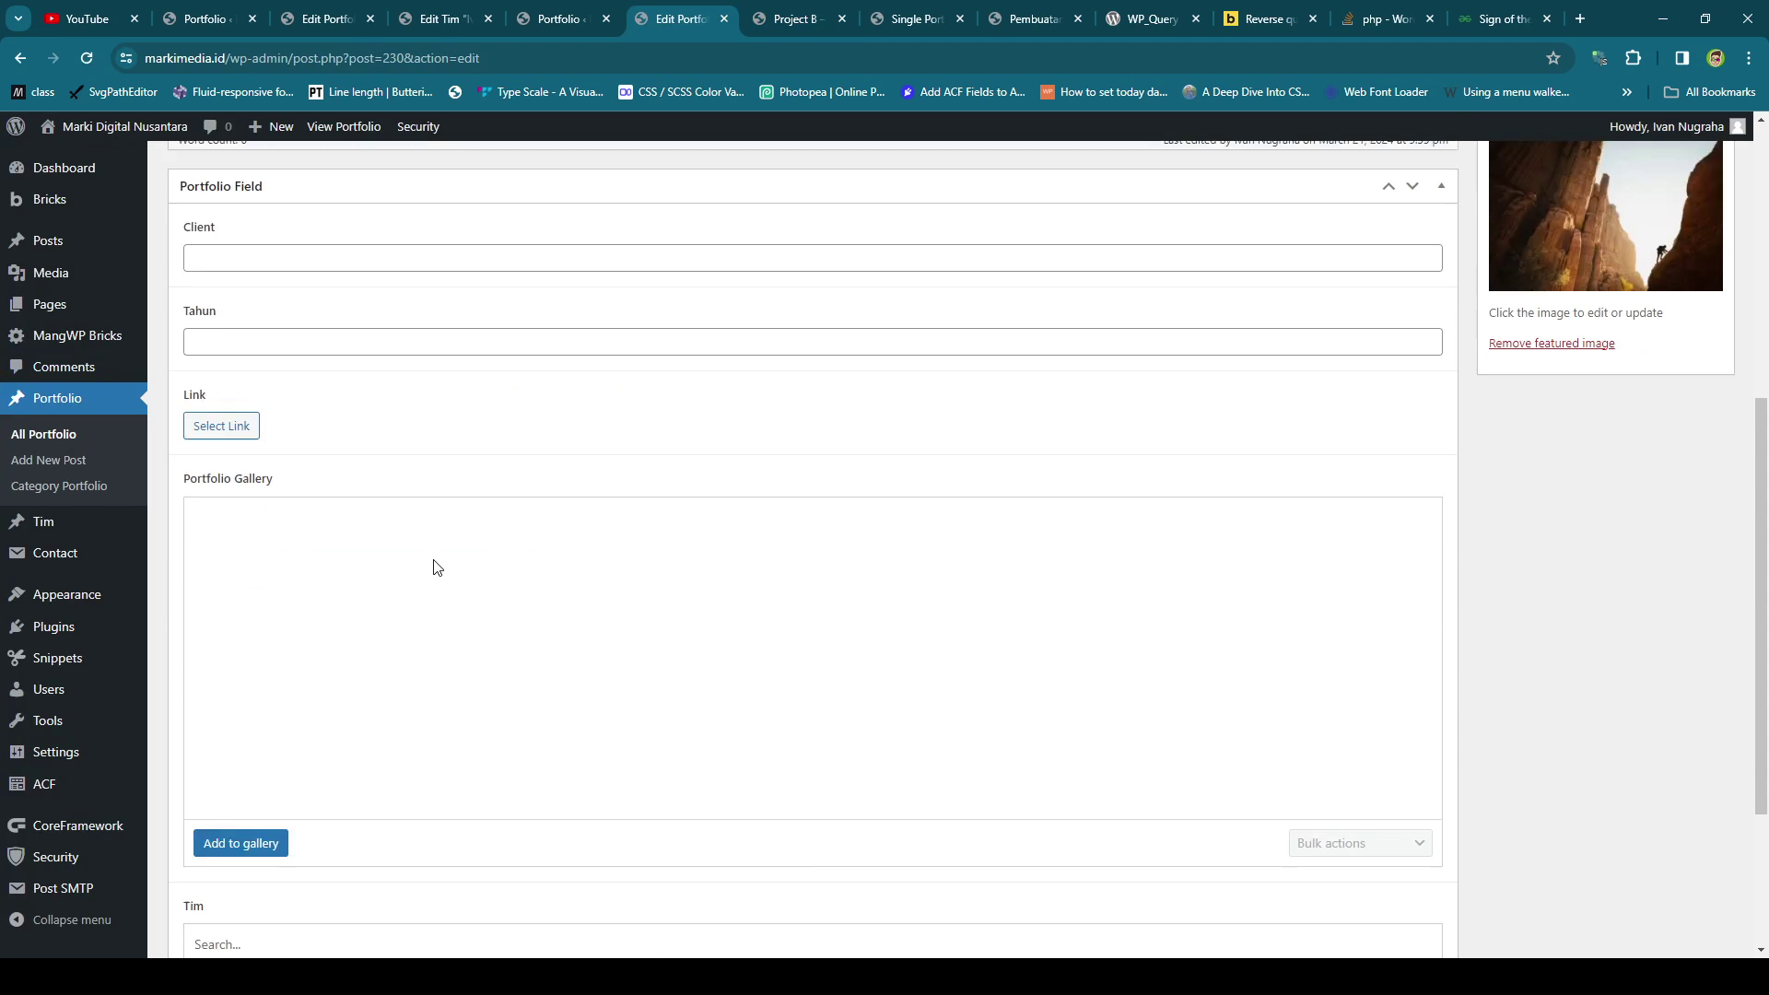
{"action": "left_click", "coordinate": [511, 729]}
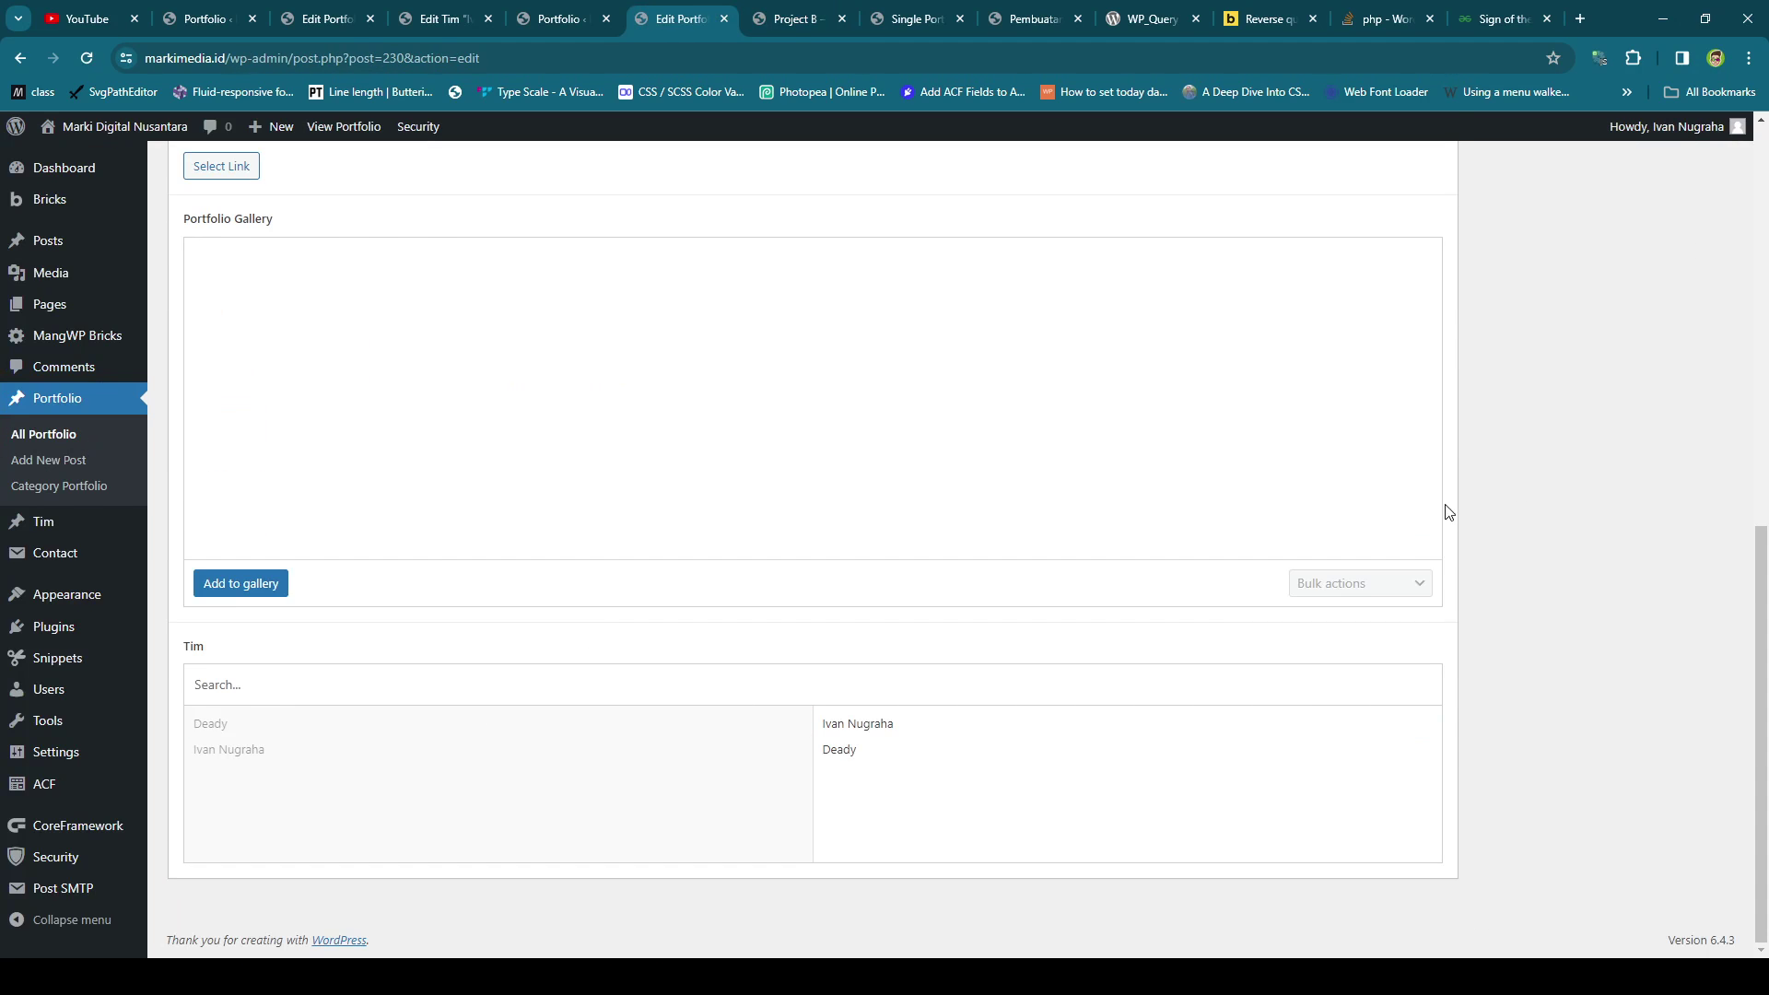
{"action": "scroll", "coordinate": [1566, 434], "scroll_direction": "up", "scroll_amount": 4}
{"action": "scroll", "coordinate": [1656, 369], "scroll_direction": "up", "scroll_amount": 5}
{"action": "left_click", "coordinate": [1688, 318]}
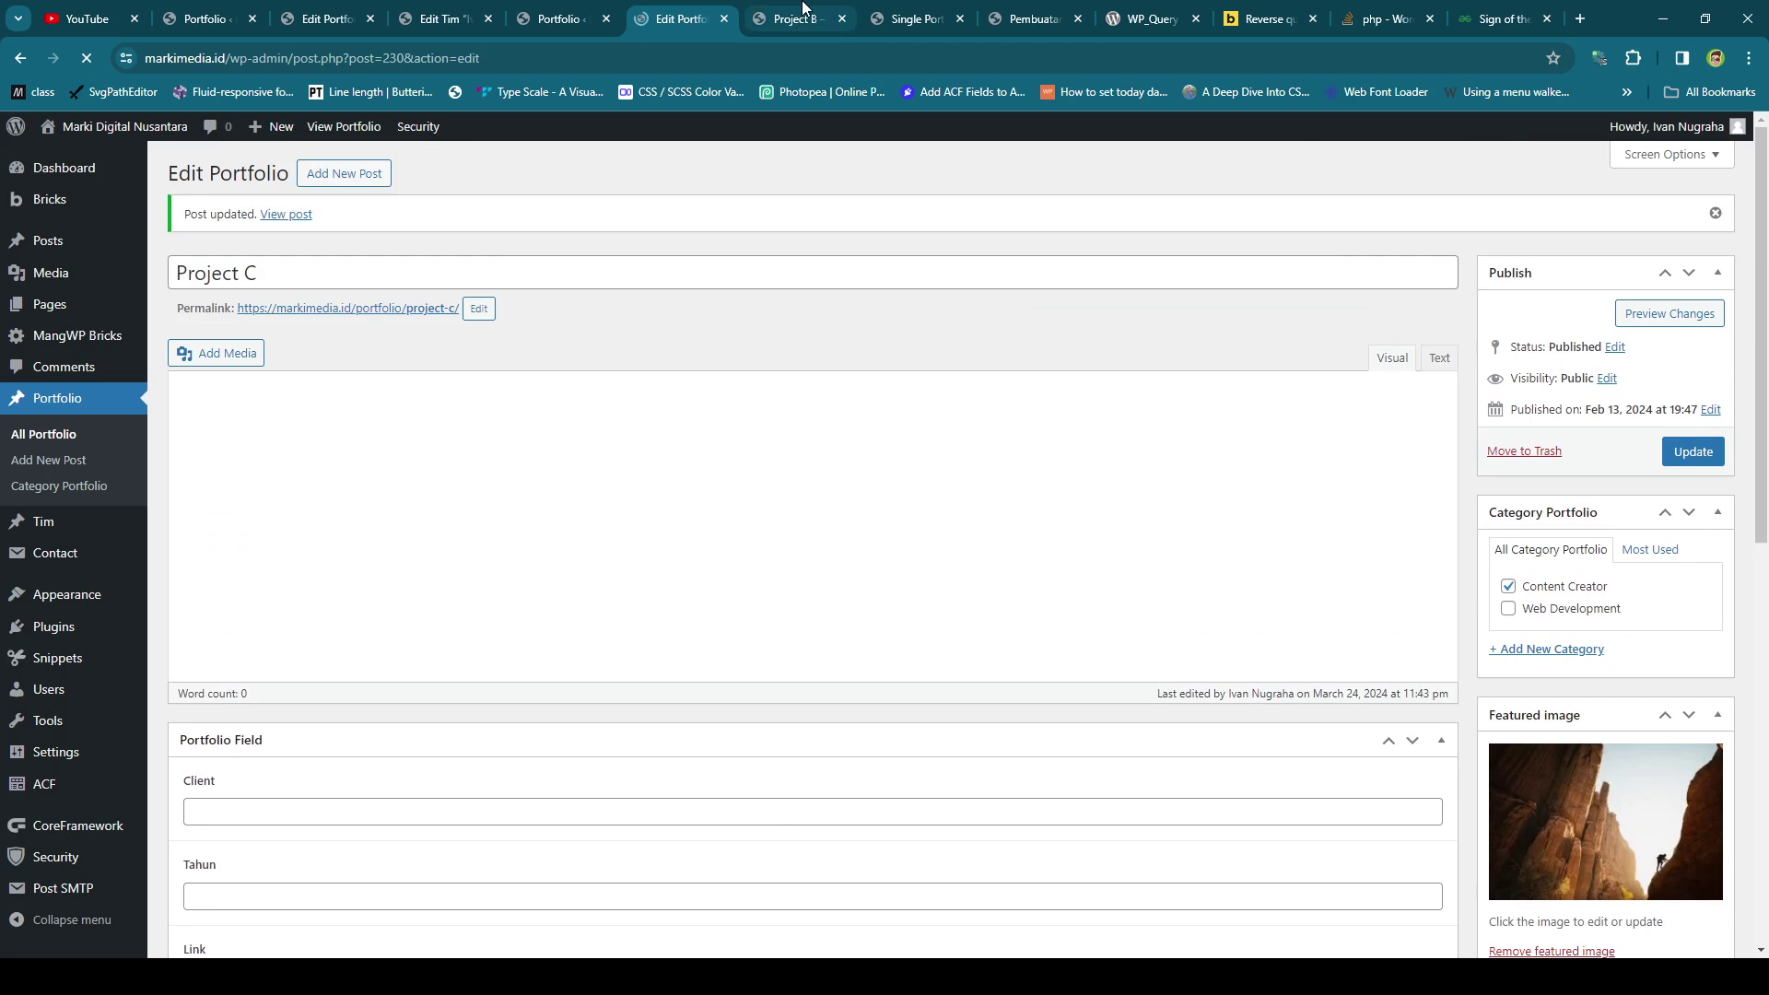
Reload Project B's live page and compare the projects listed below each team member with the page title.
{"action": "left_click", "coordinate": [795, 18]}
{"action": "key", "text": "F5"}
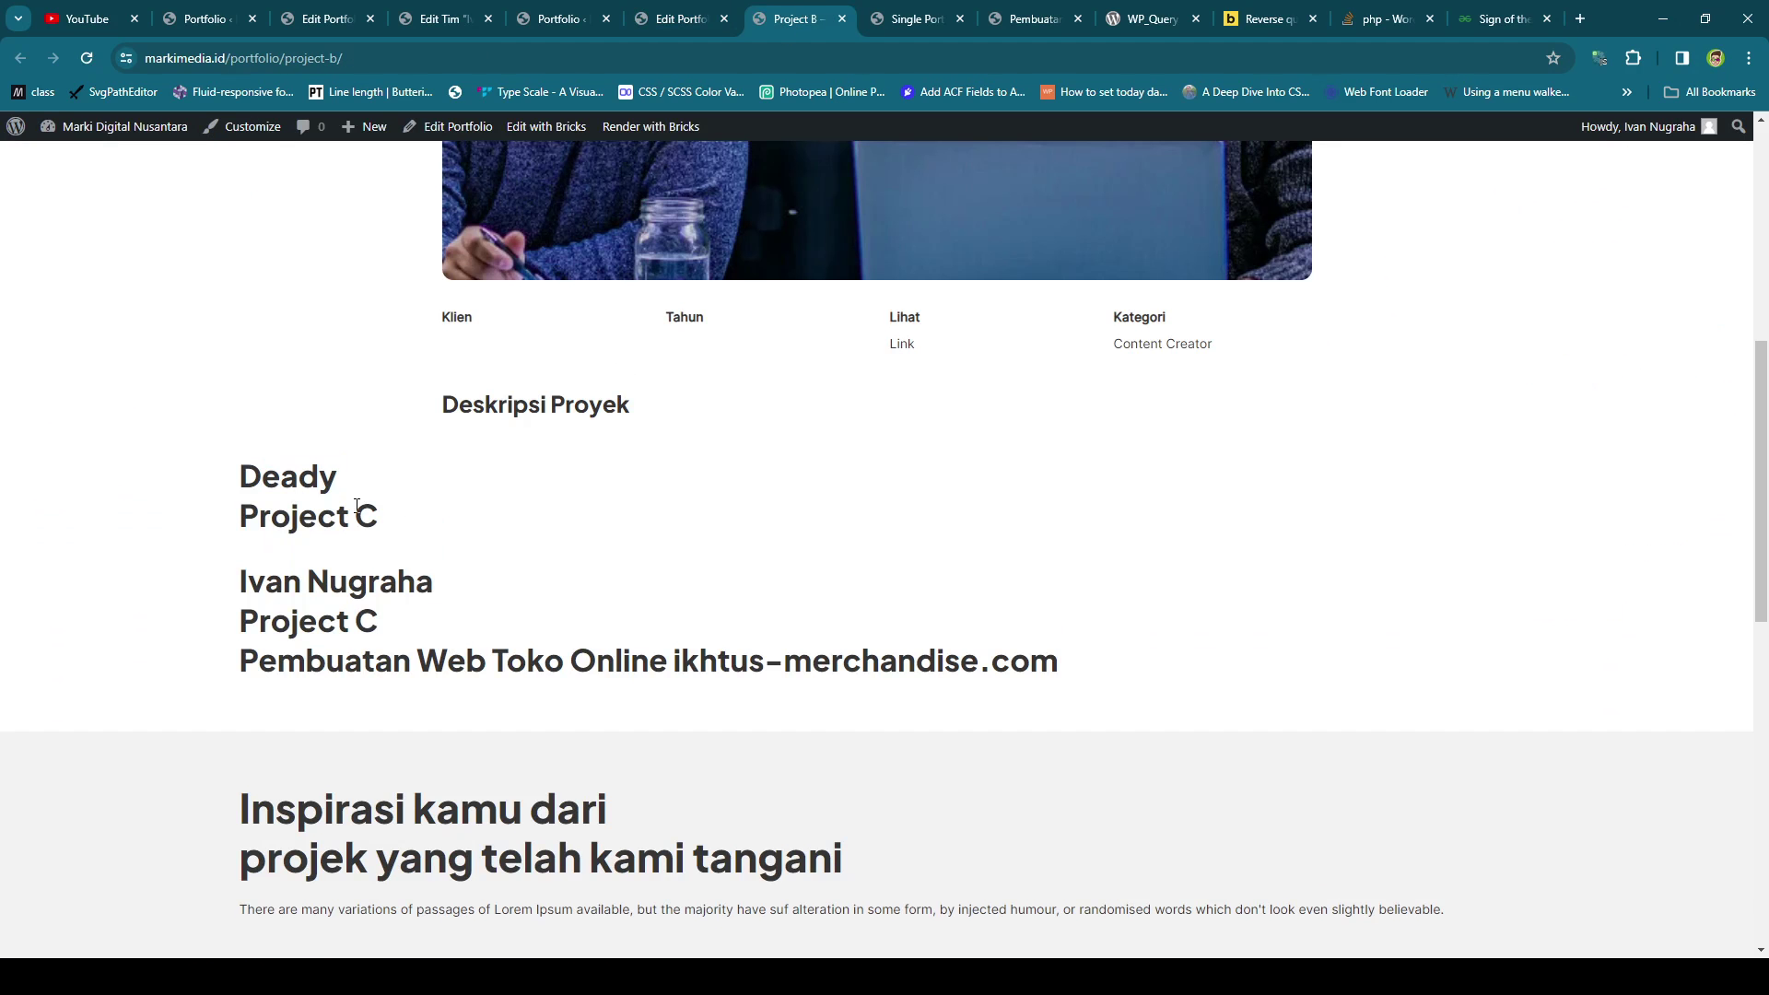
{"action": "scroll", "coordinate": [415, 516], "scroll_direction": "up", "scroll_amount": 7}
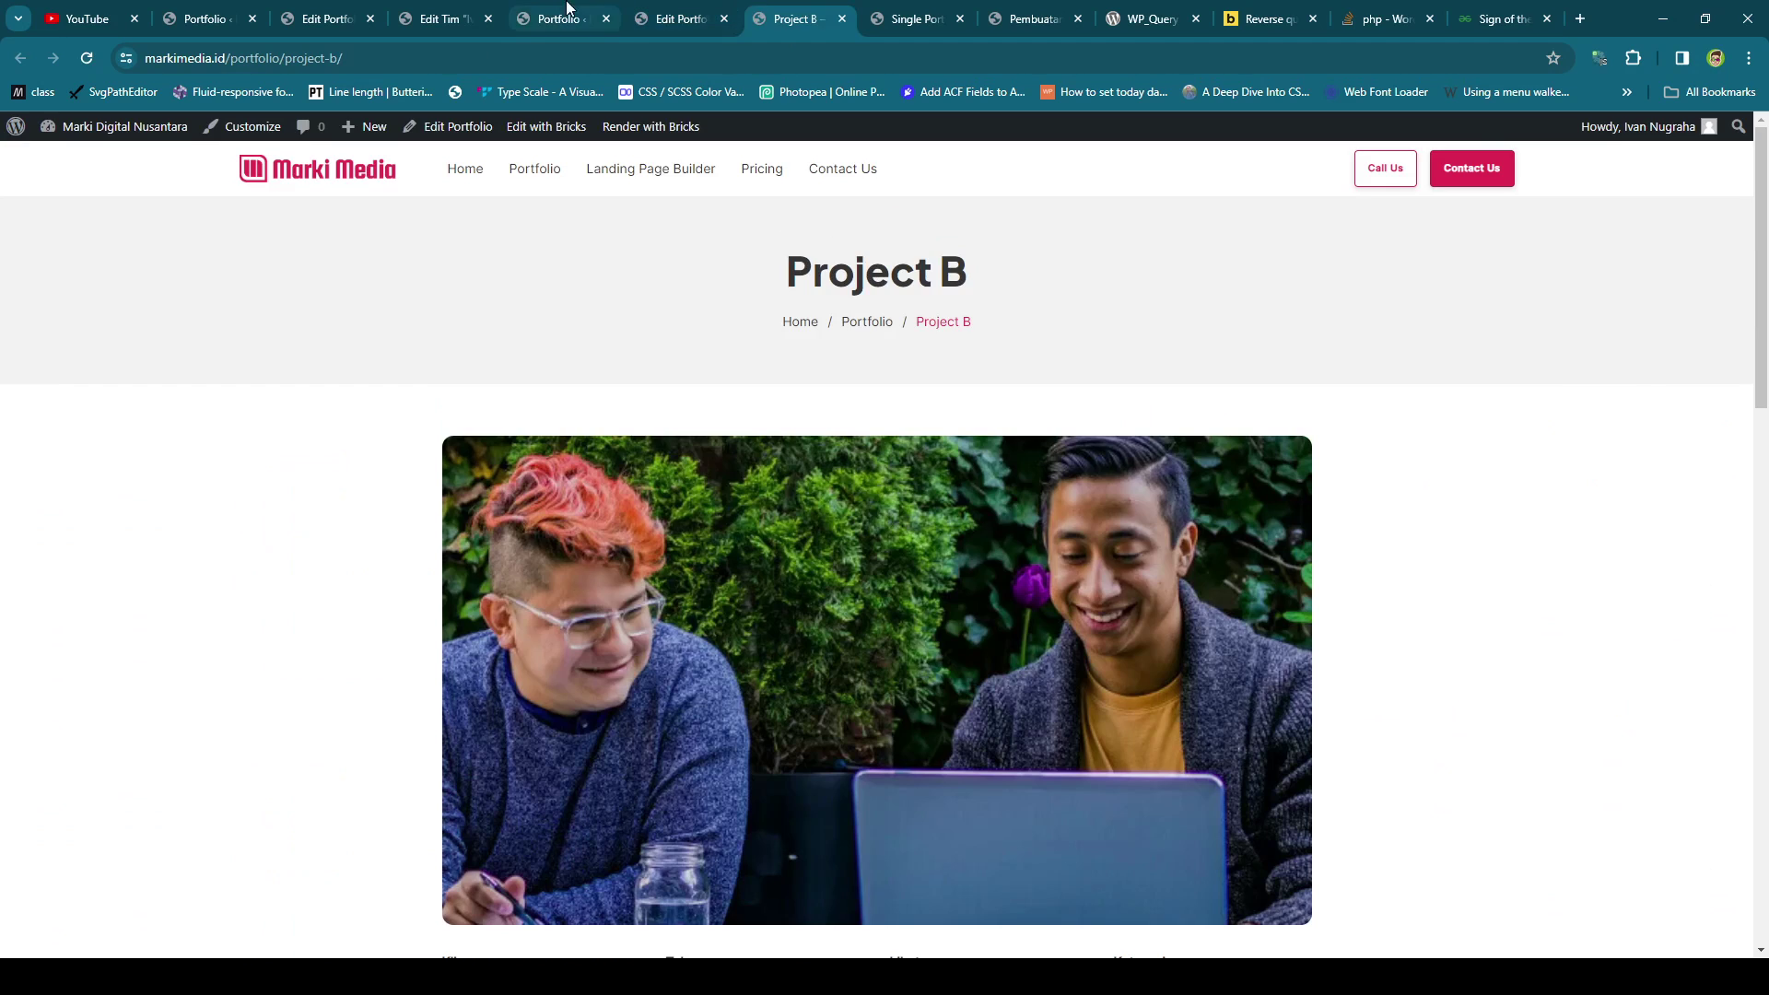
Open Project C's live page from the portfolio list and check each team member's listed projects against the page title.
{"action": "left_click", "coordinate": [567, 9]}
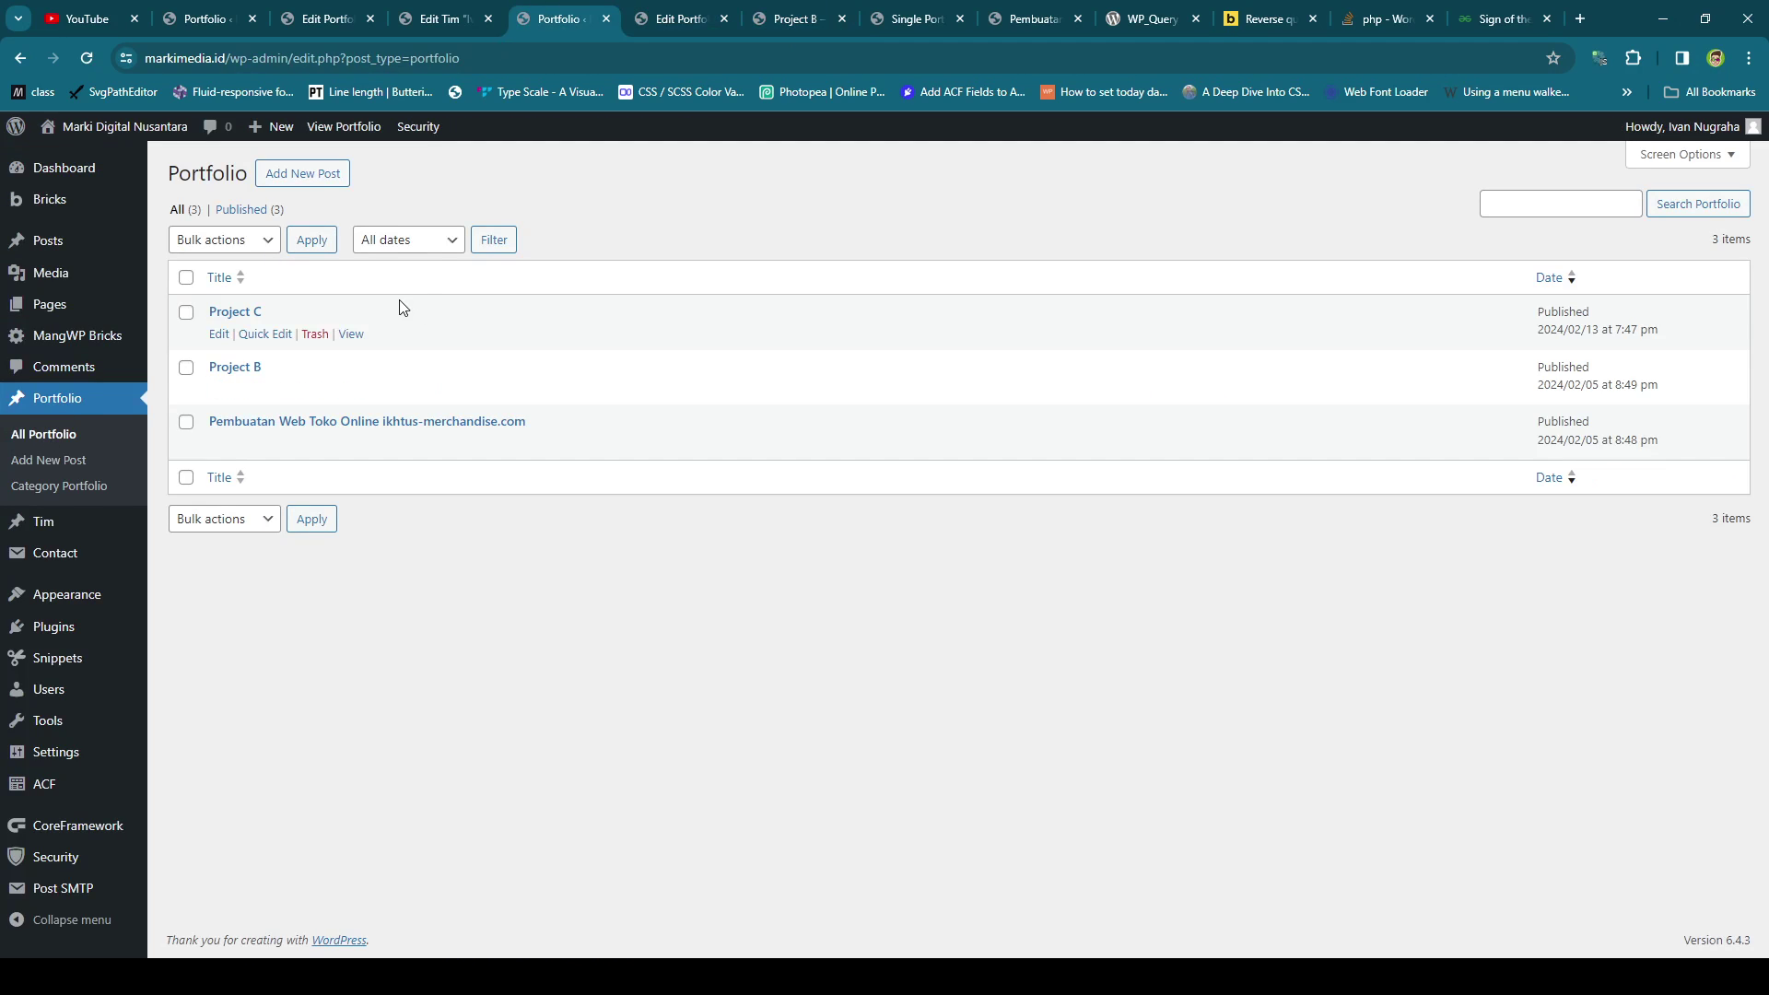
{"action": "left_click", "coordinate": [350, 335]}
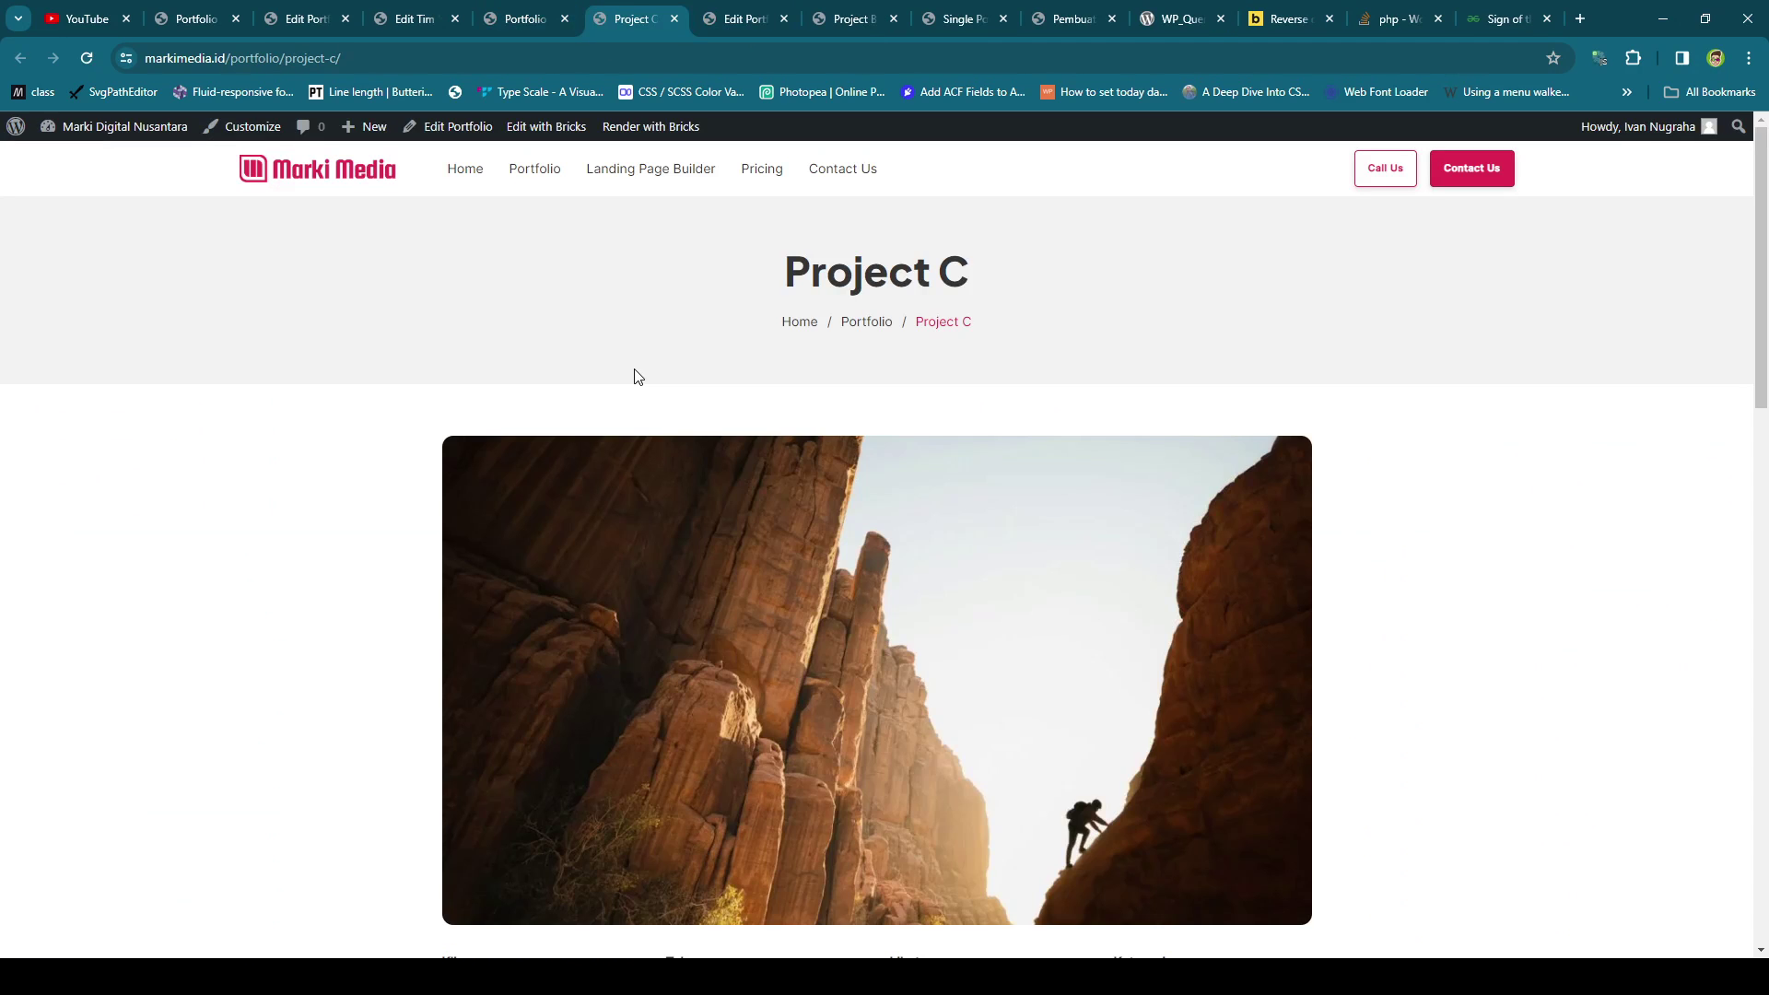
{"action": "scroll", "coordinate": [638, 377], "scroll_direction": "down", "scroll_amount": 5}
{"action": "scroll", "coordinate": [610, 371], "scroll_direction": "down", "scroll_amount": 2}
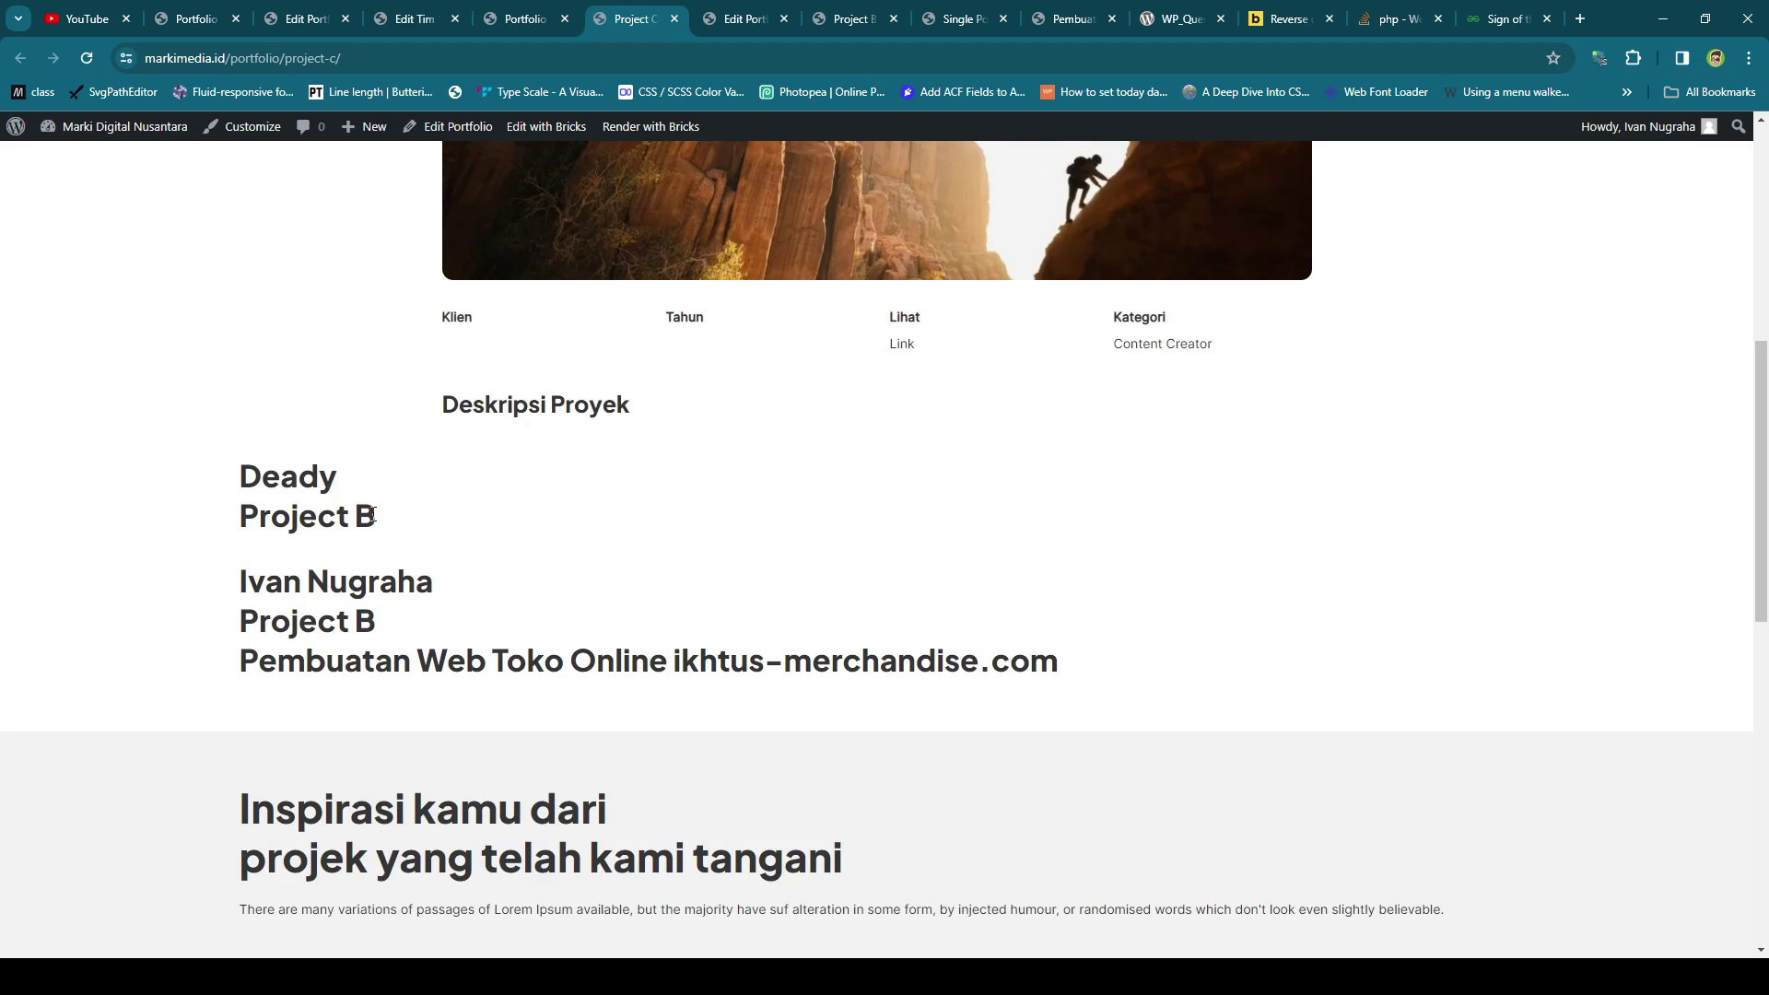
{"action": "left_click_drag", "start_coordinate": [376, 509], "coordinate": [213, 522]}
{"action": "left_click_drag", "start_coordinate": [438, 590], "coordinate": [239, 587]}
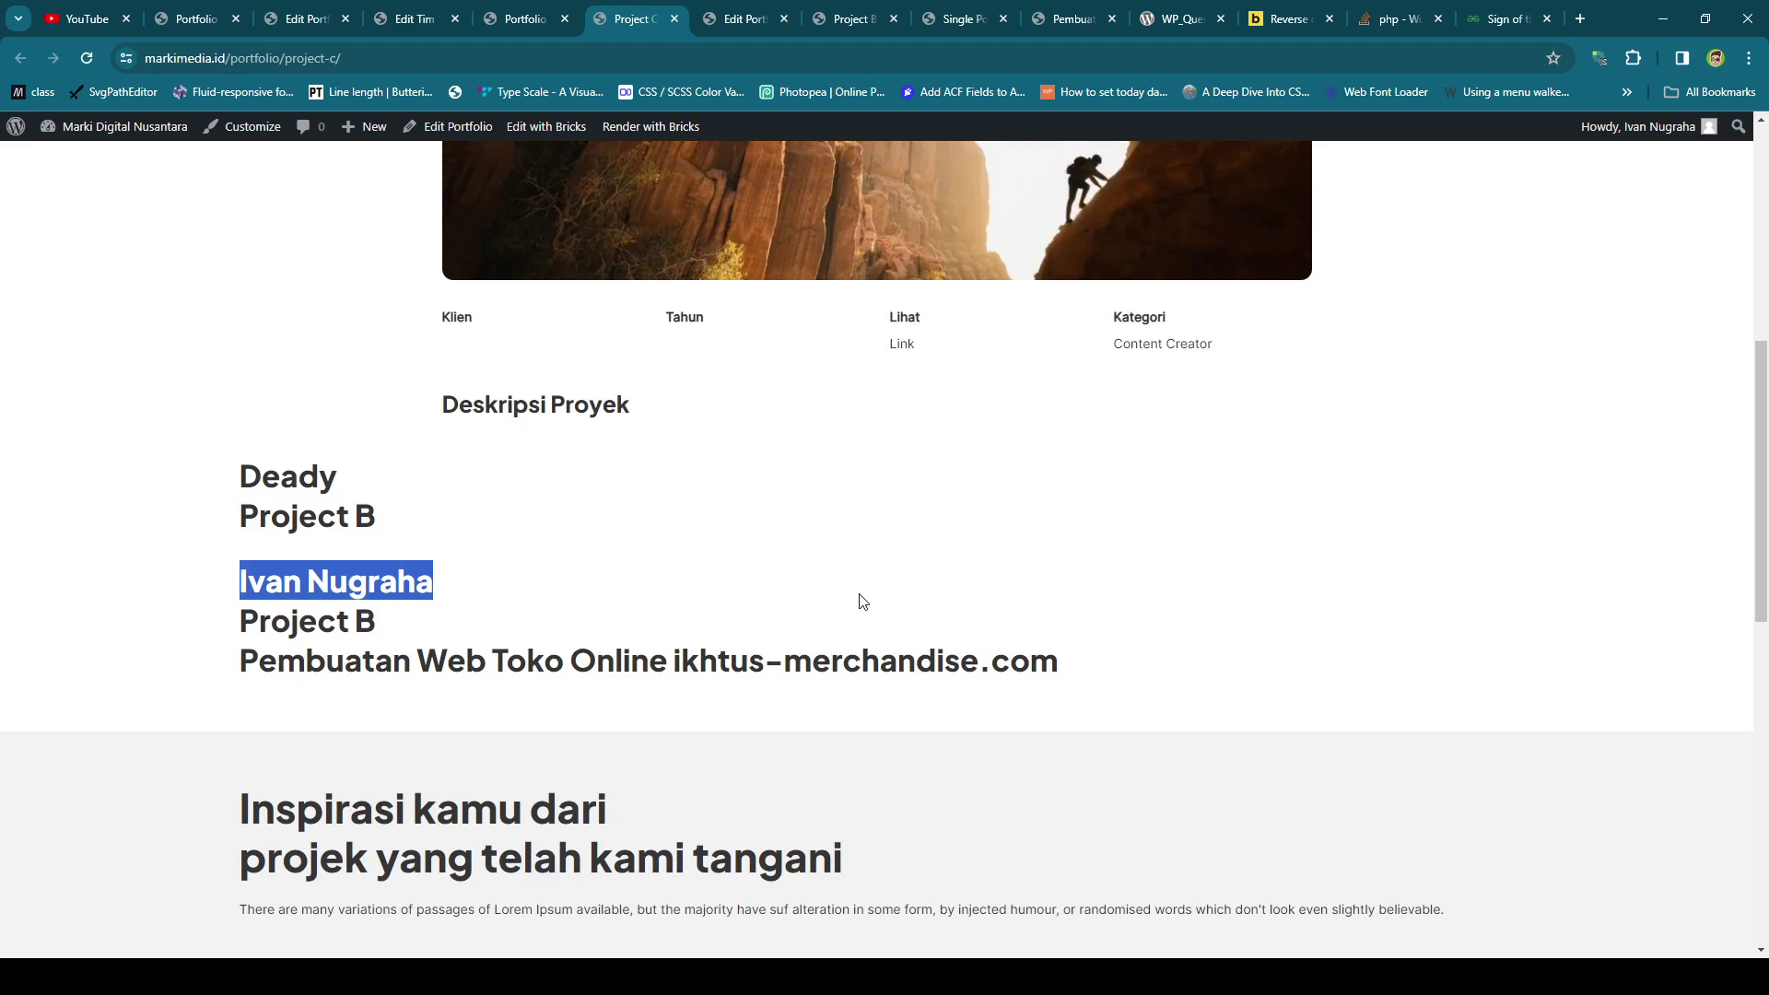
{"action": "left_click_drag", "start_coordinate": [1064, 665], "coordinate": [447, 663]}
{"action": "scroll", "coordinate": [811, 571], "scroll_direction": "up", "scroll_amount": 7}
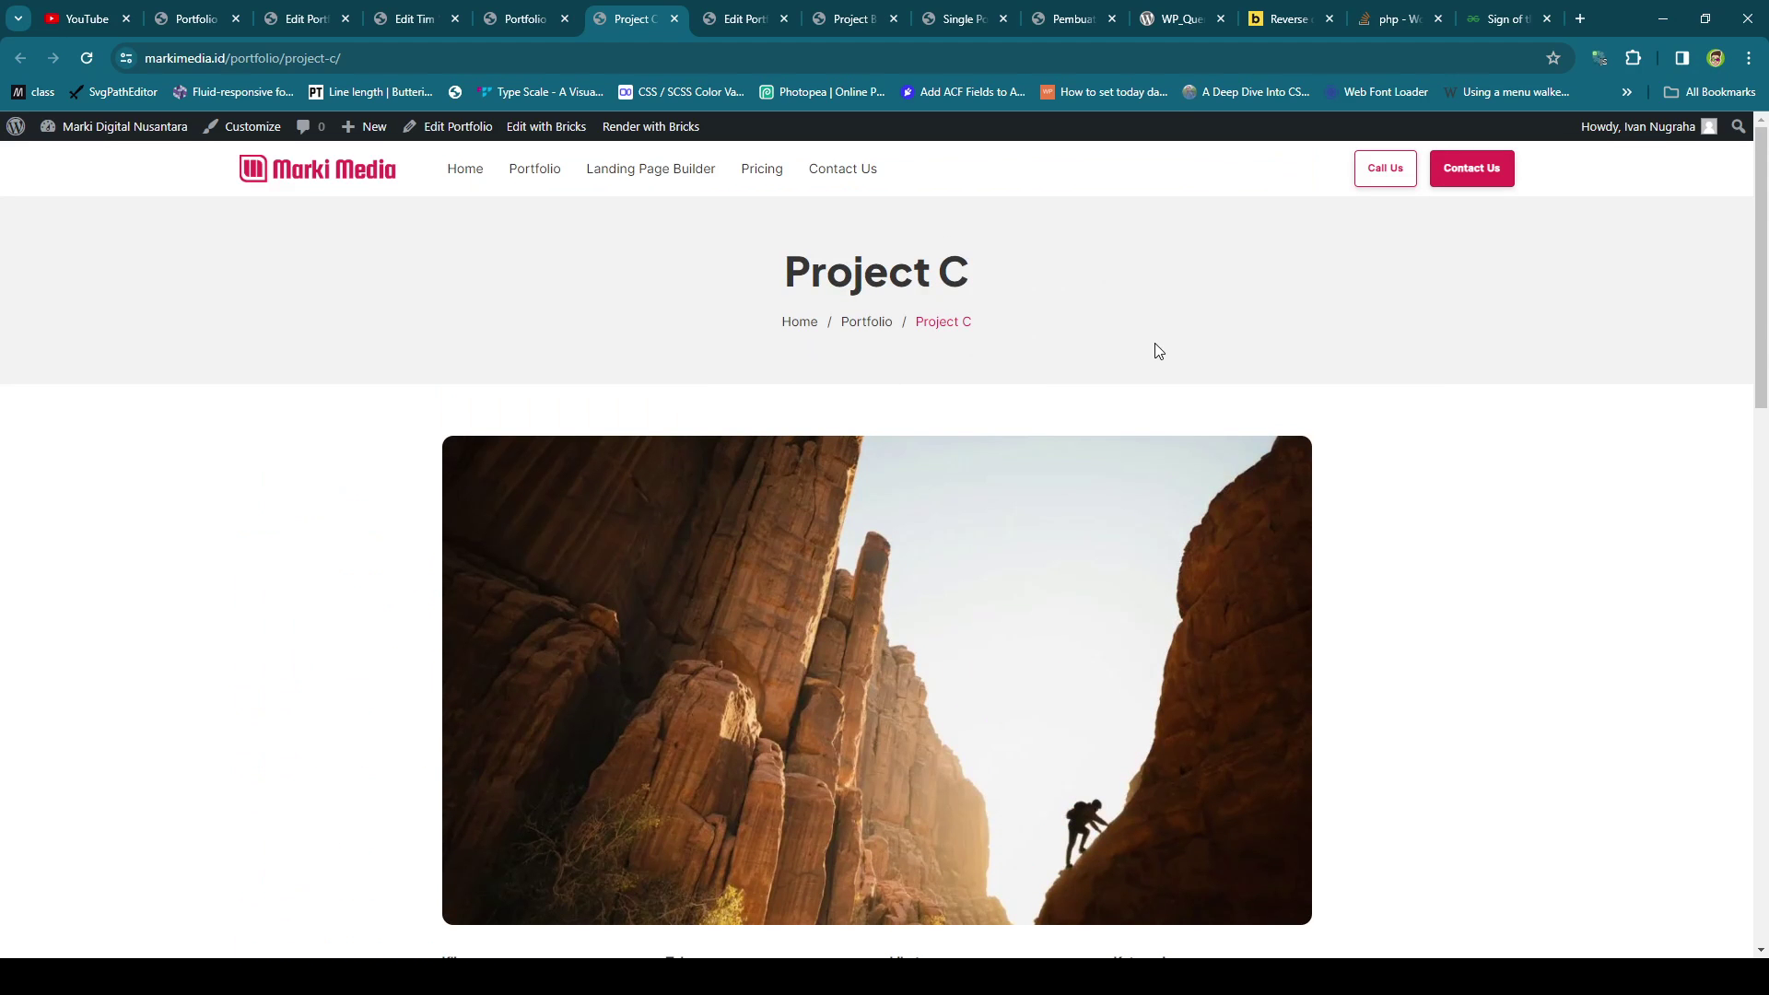
Return to the edit page of the Pembuatan Web Toko Online ikhtus-merchandise.com portfolio post.
{"action": "left_click", "coordinate": [525, 19]}
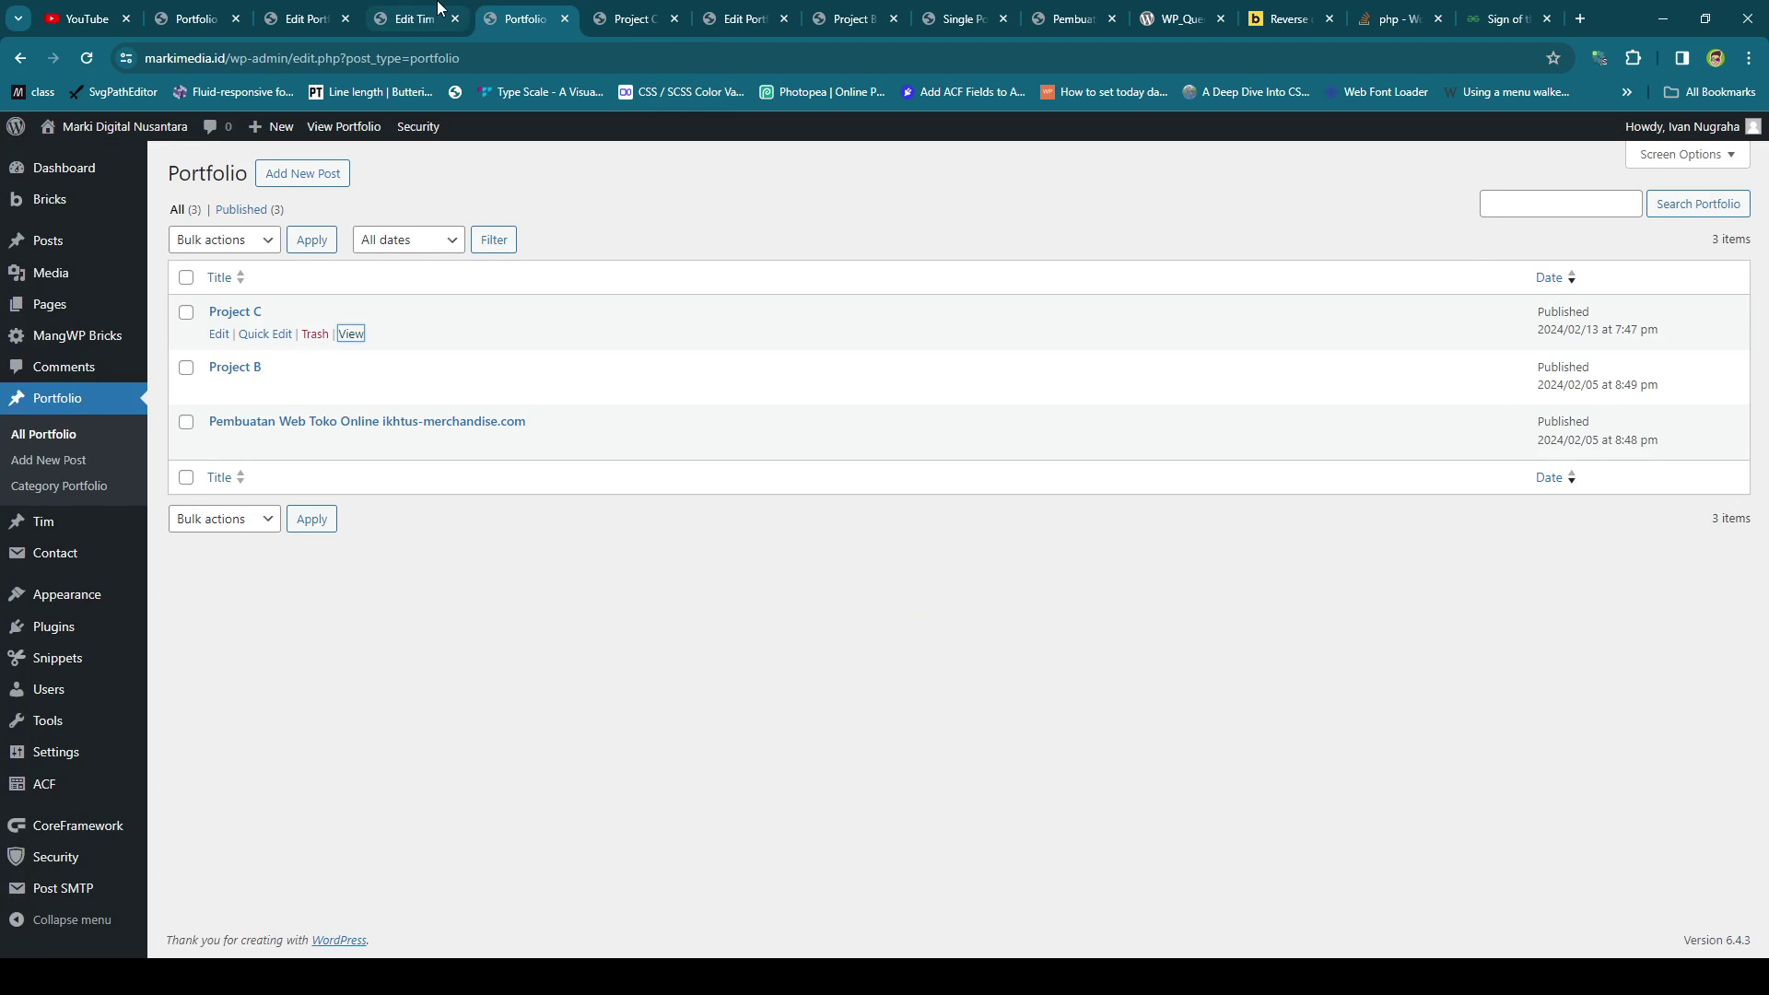
{"action": "left_click", "coordinate": [367, 11]}
{"action": "left_click", "coordinate": [308, 18]}
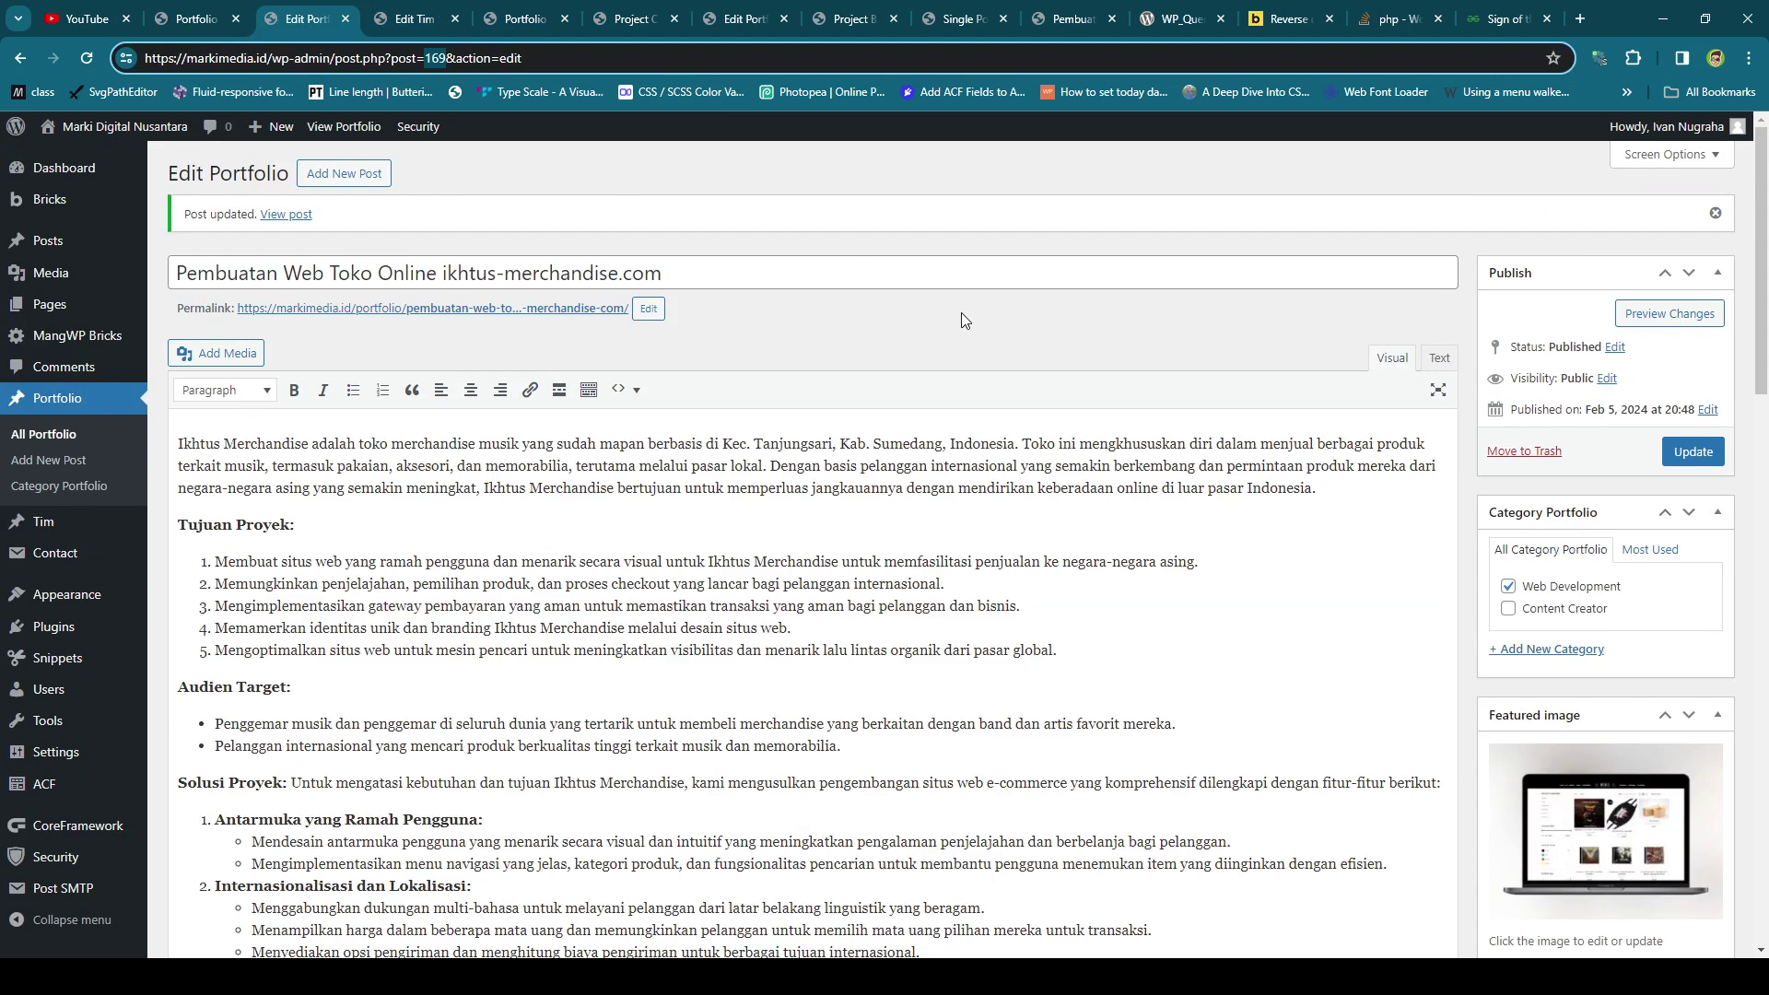